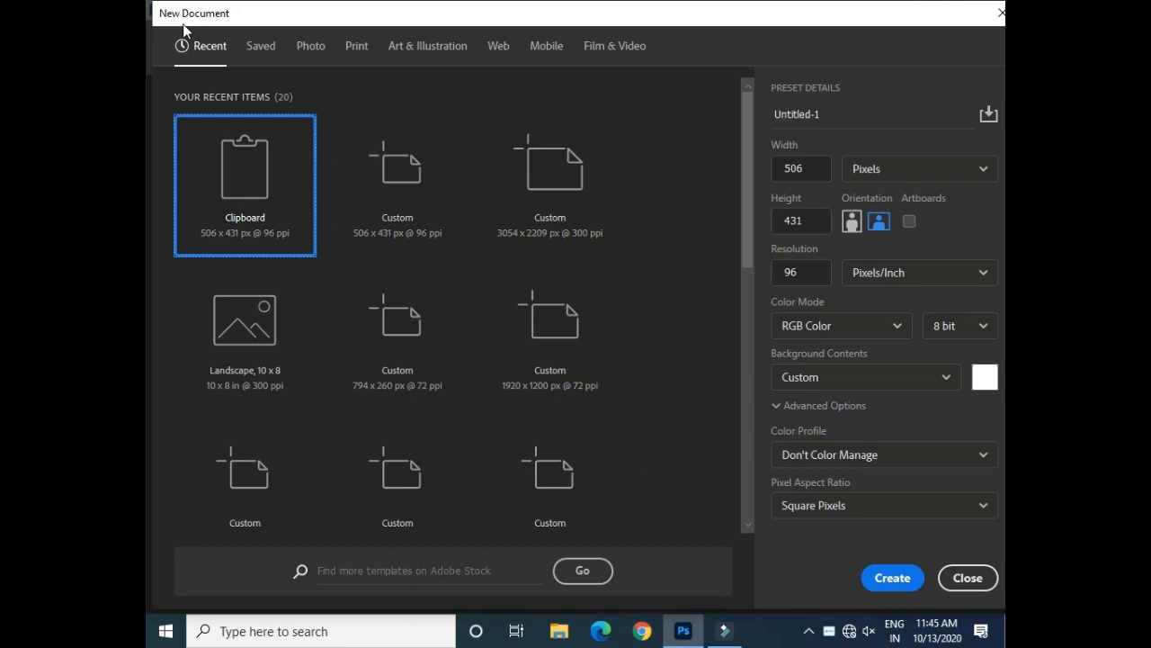
- Create a new document 1200 pixels wide and 1600 pixels high at 72 pixels per inch
click(812, 168)
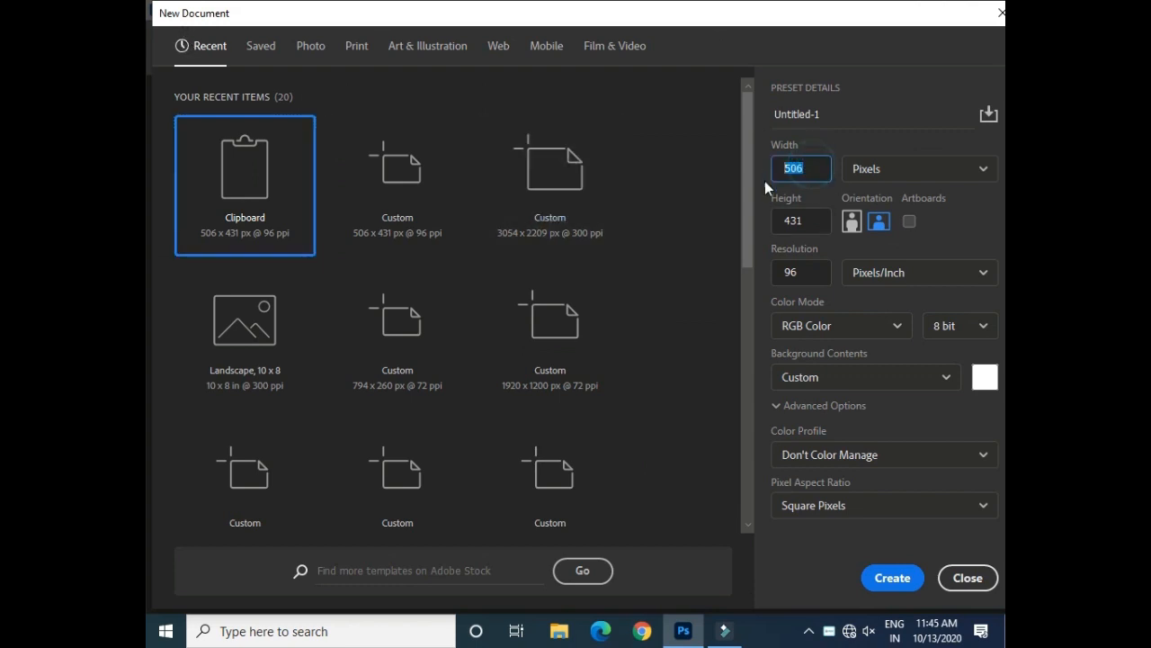
click(796, 221)
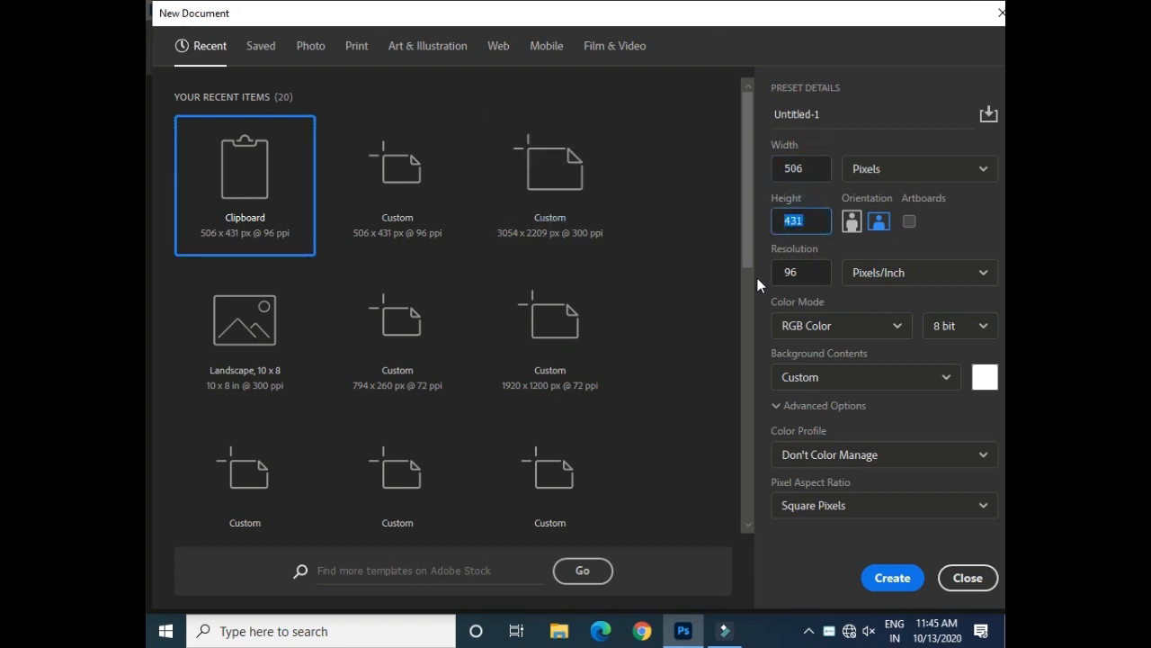
click(810, 167)
text(1)
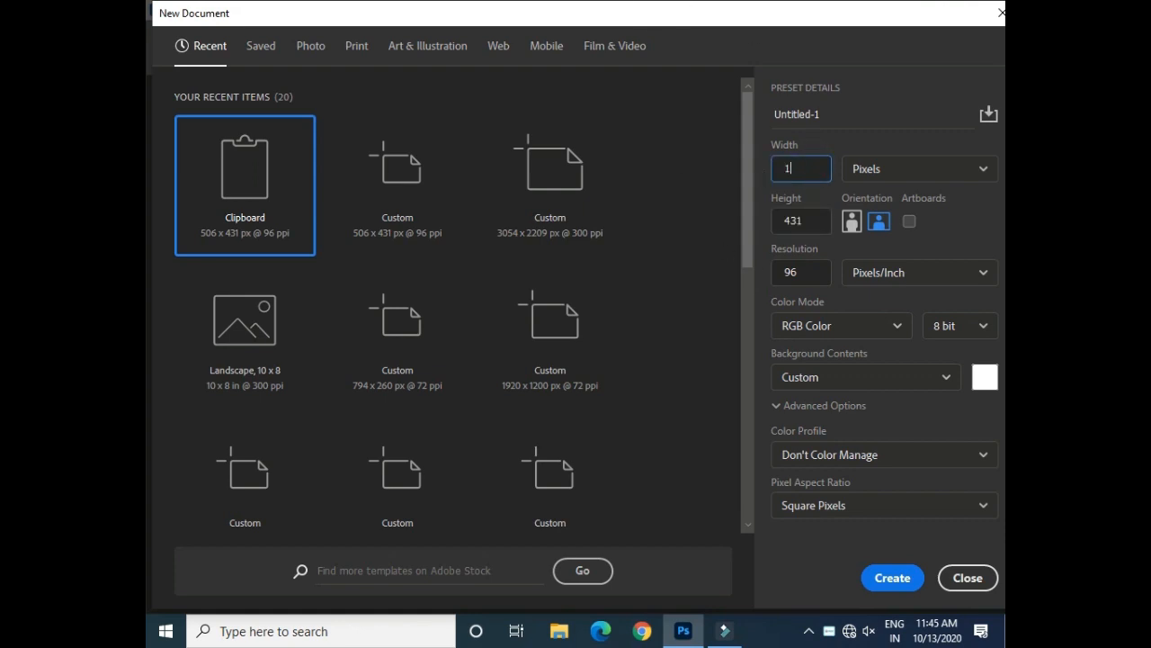
text(200)
click(802, 223)
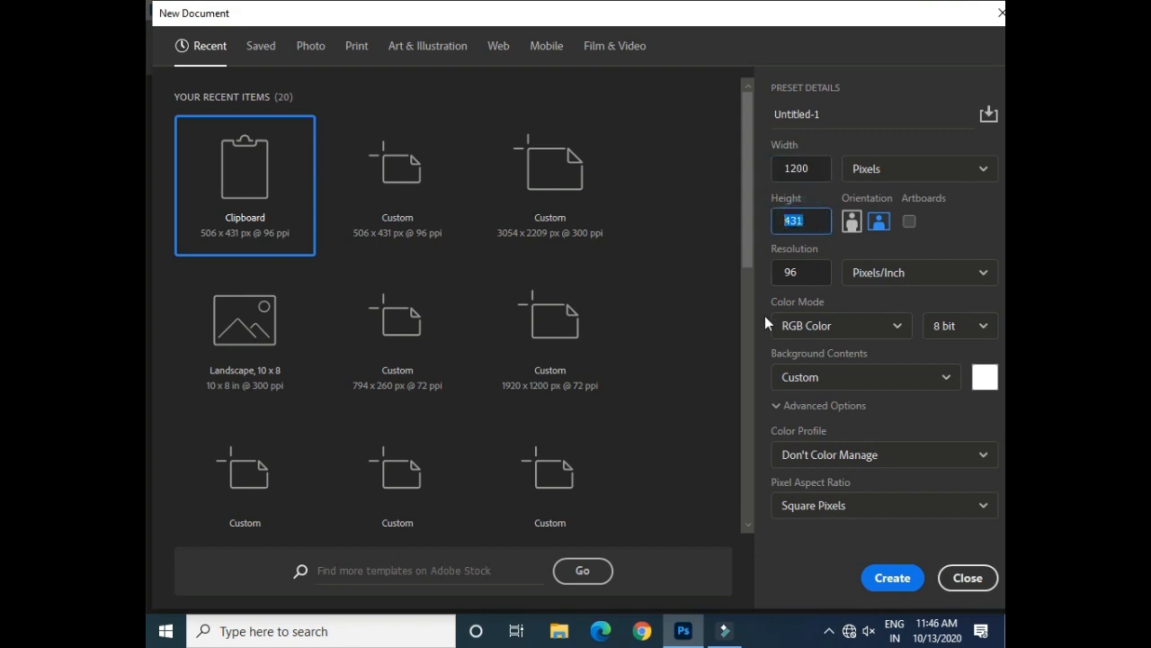
text(1600)
click(810, 273)
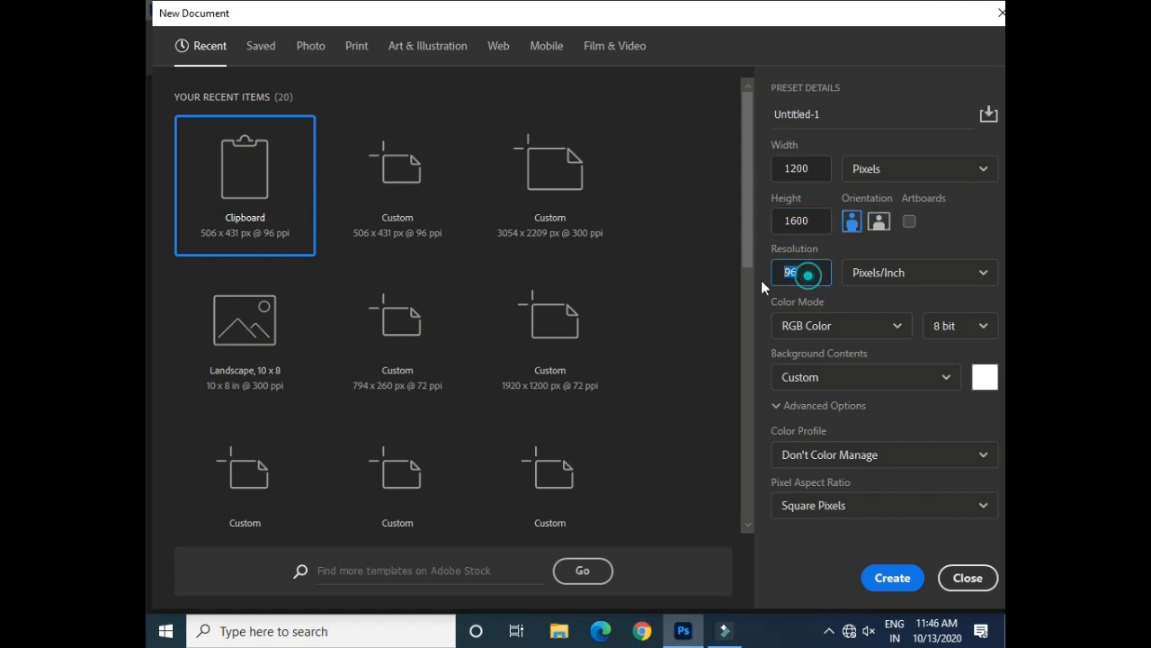
text(72)
click(894, 583)
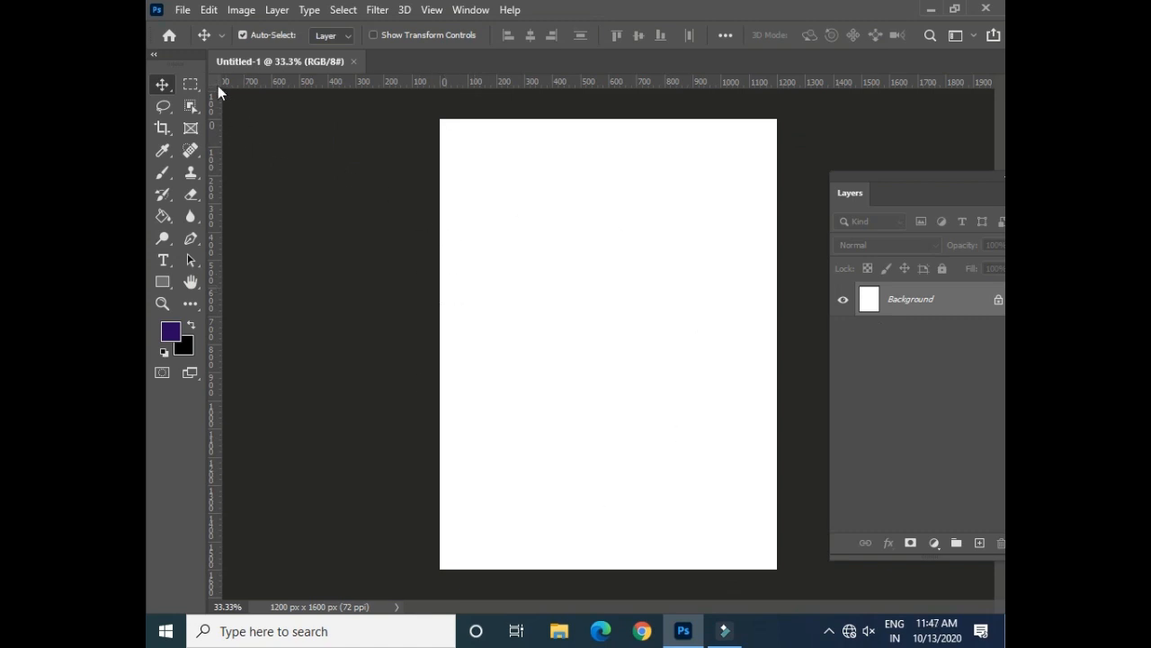
- Align the ruler origin with the page's upper-left corner and place horizontal guides at about 180, 555 and 620 px
drag(218, 85, 437, 118)
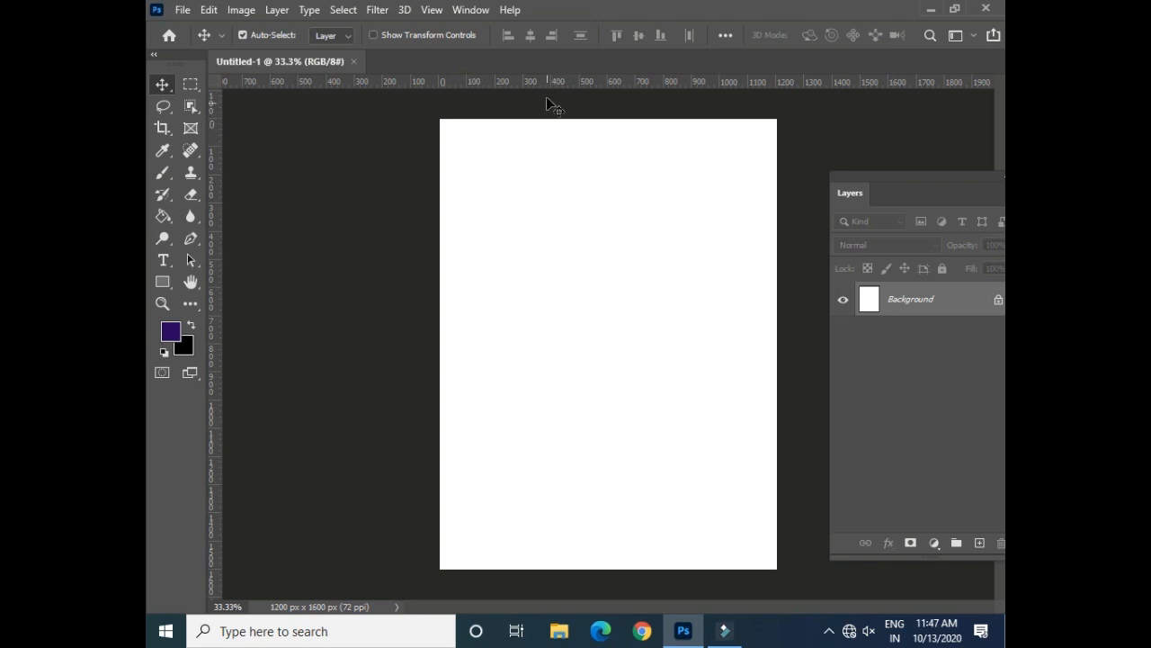
drag(552, 82, 551, 170)
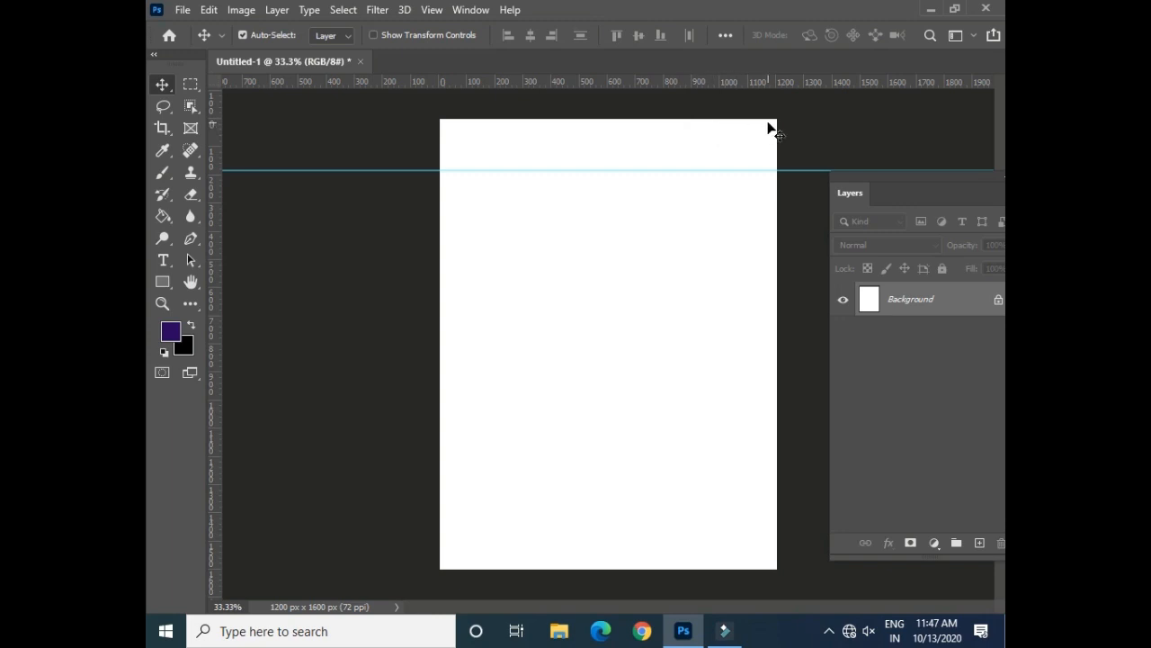
drag(658, 80, 645, 275)
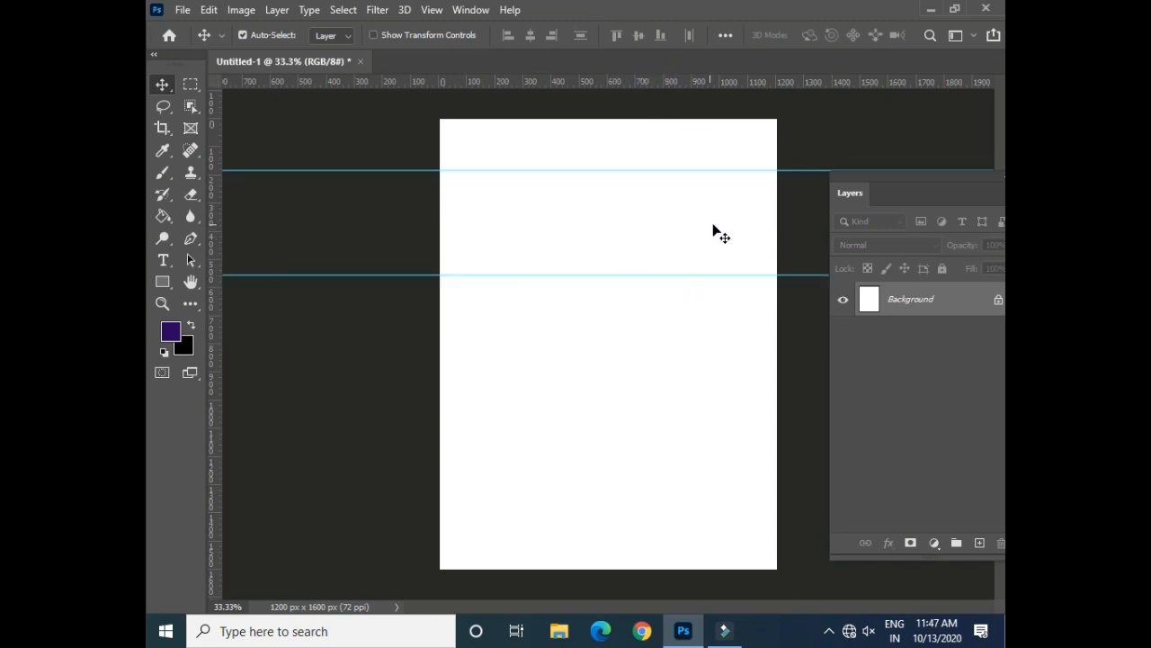
drag(634, 82, 621, 294)
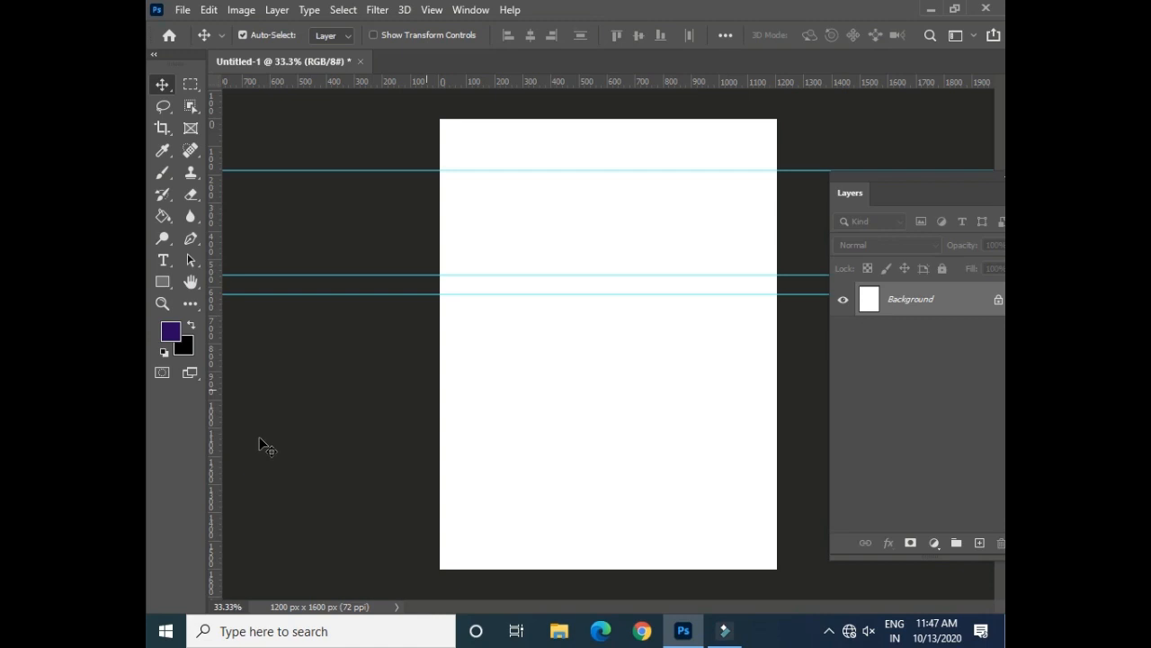
- Add two closely spaced vertical guides at about 770 and 780 px and horizontal guides at about 1185 and 1440 px
drag(211, 353, 655, 391)
drag(219, 354, 657, 372)
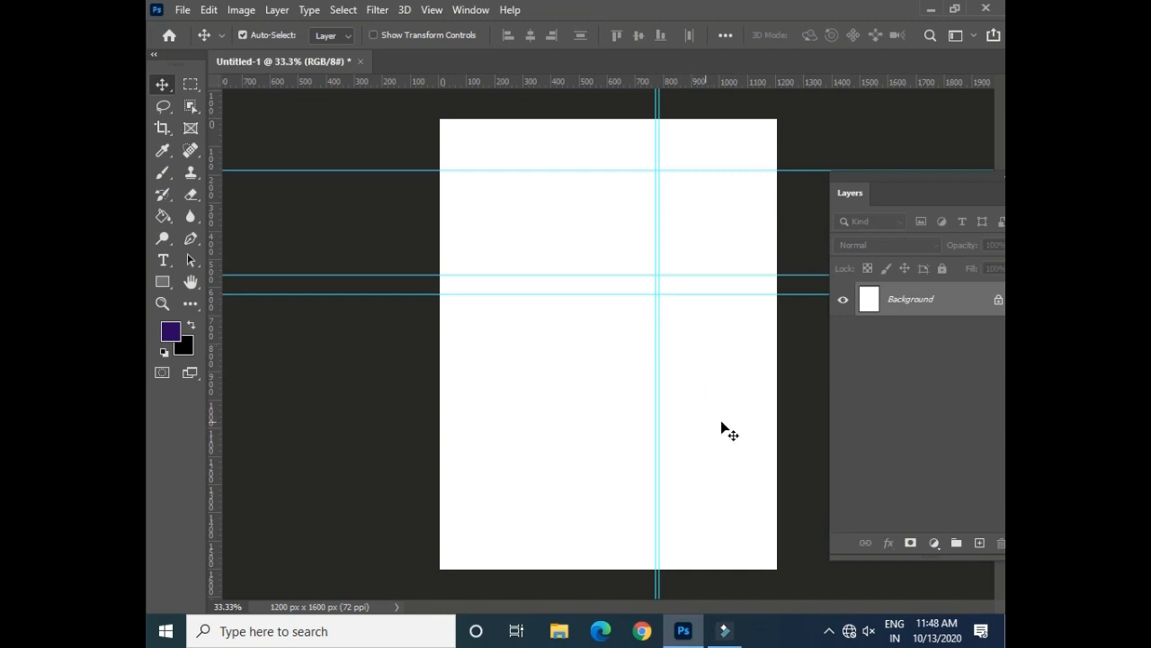
drag(601, 82, 621, 453)
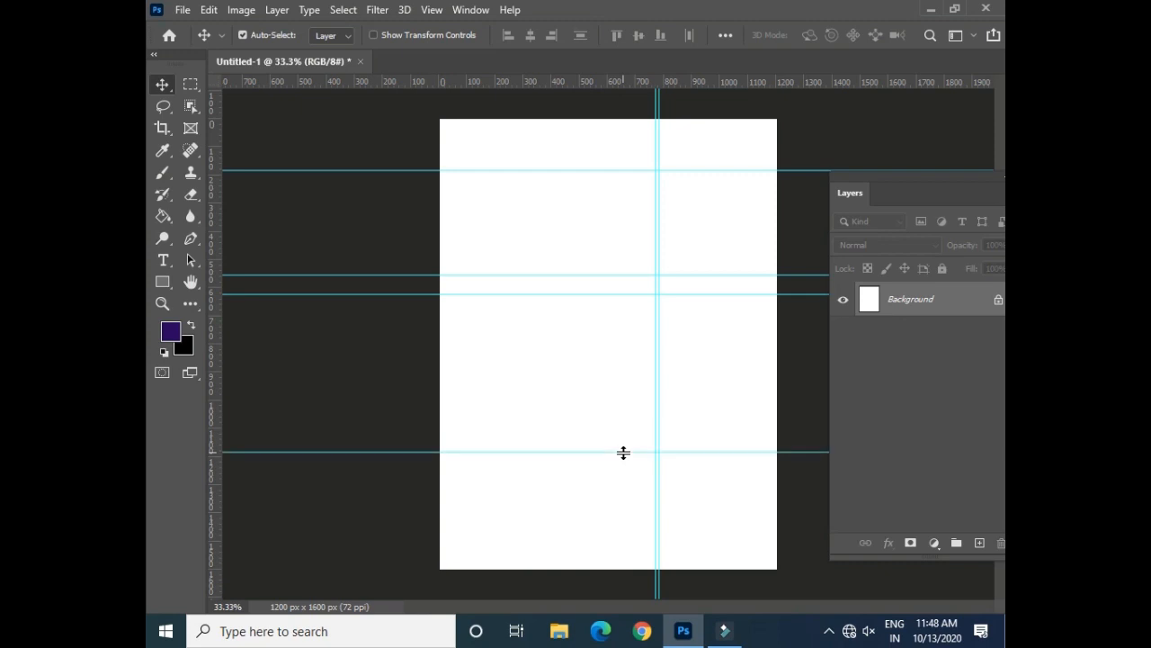
drag(611, 83, 609, 524)
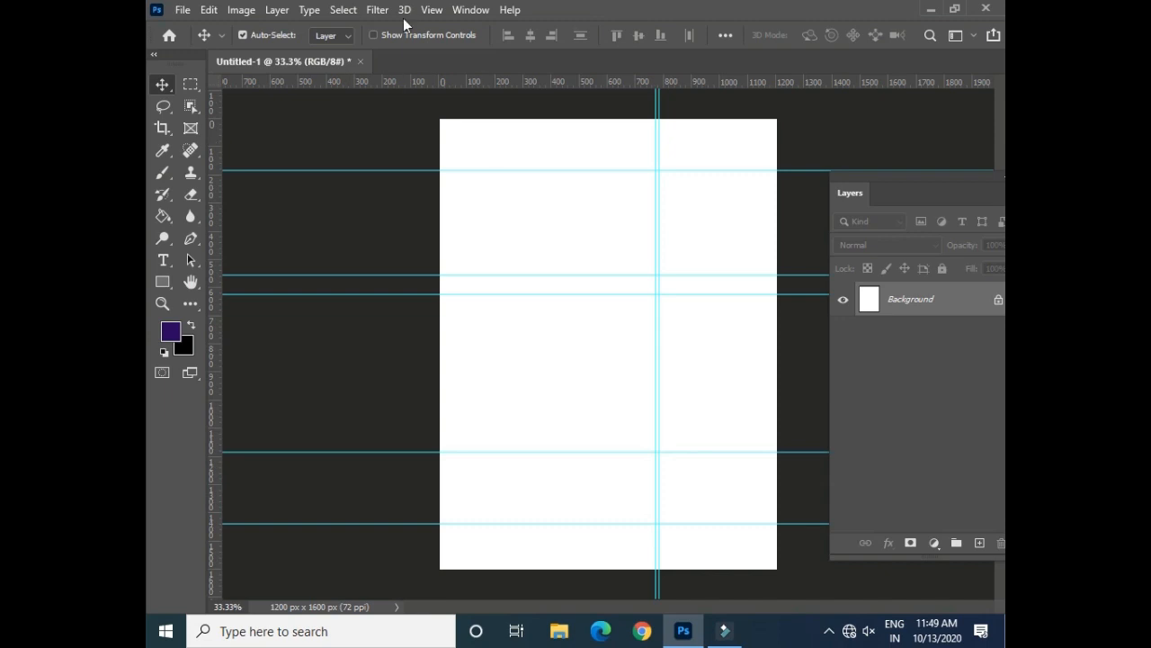
- On a new layer, select the band above the first horizontal guide and fill it with light green #d7f6ce
click(980, 543)
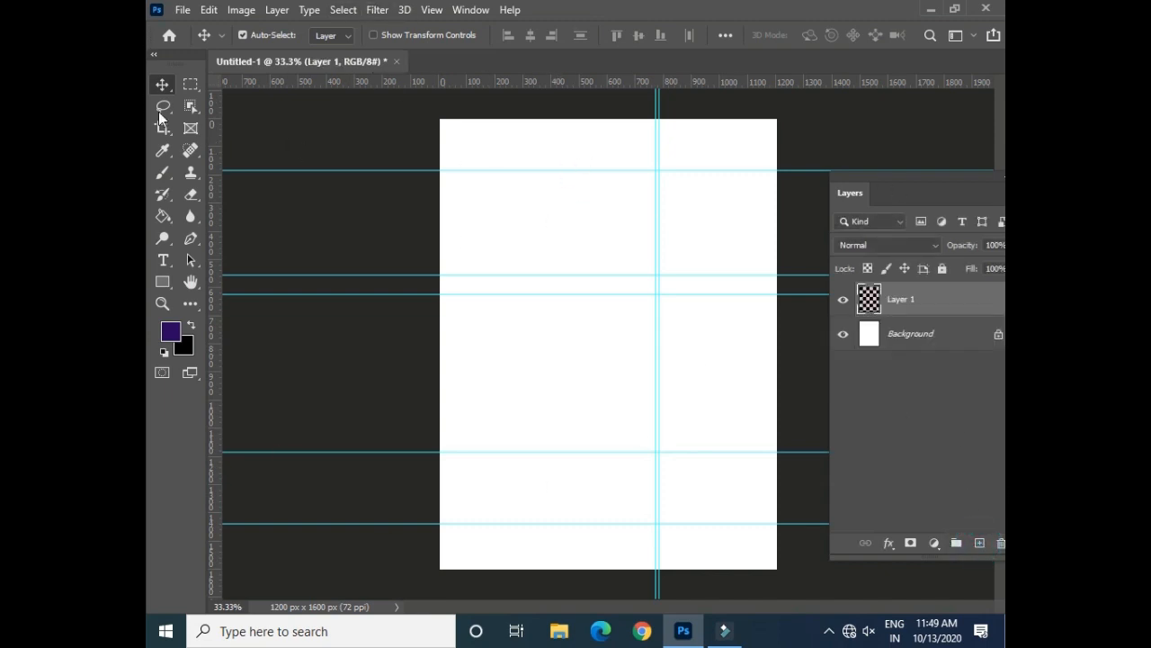
click(191, 83)
drag(428, 111, 859, 166)
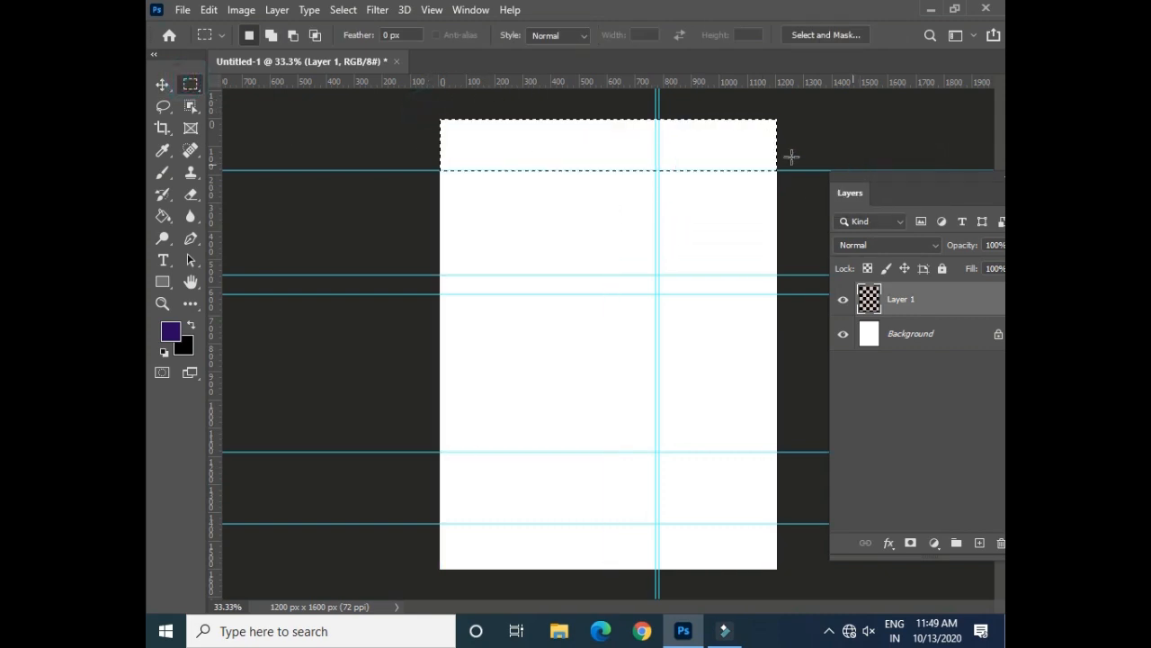
click(171, 335)
drag(603, 285, 605, 298)
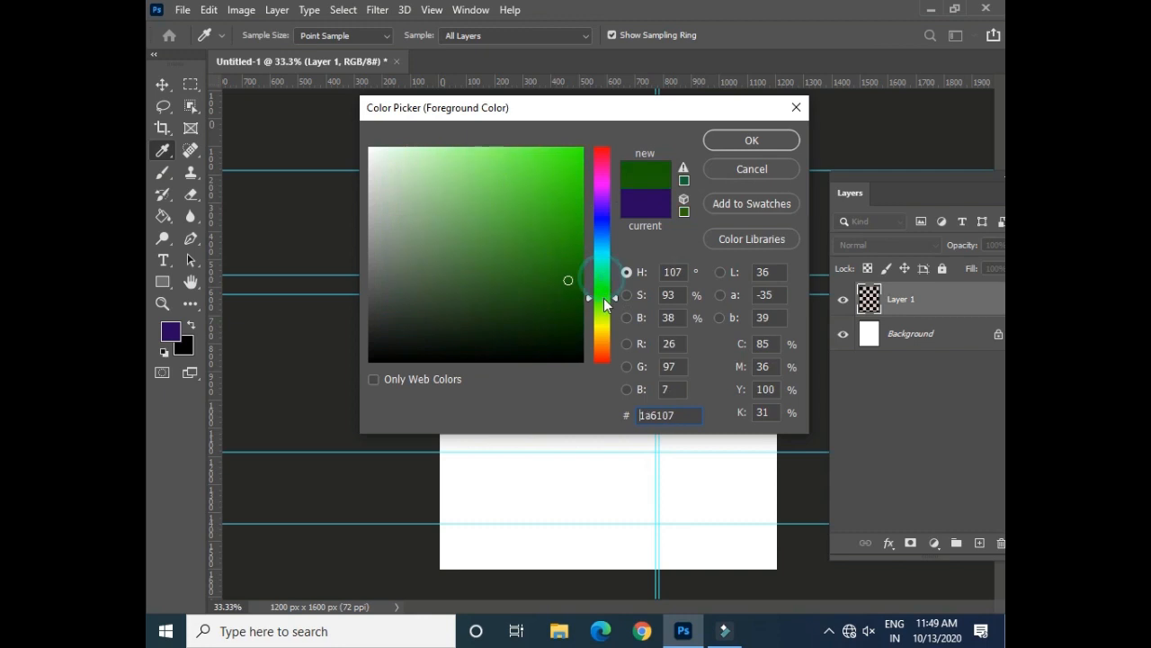
click(403, 154)
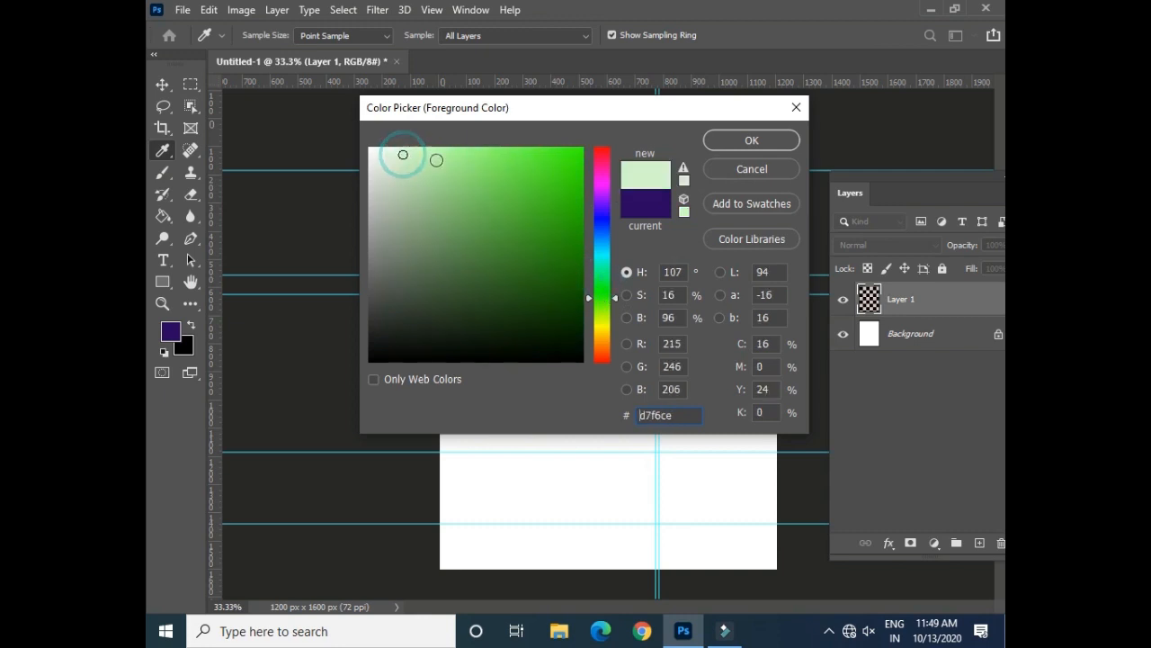
click(720, 141)
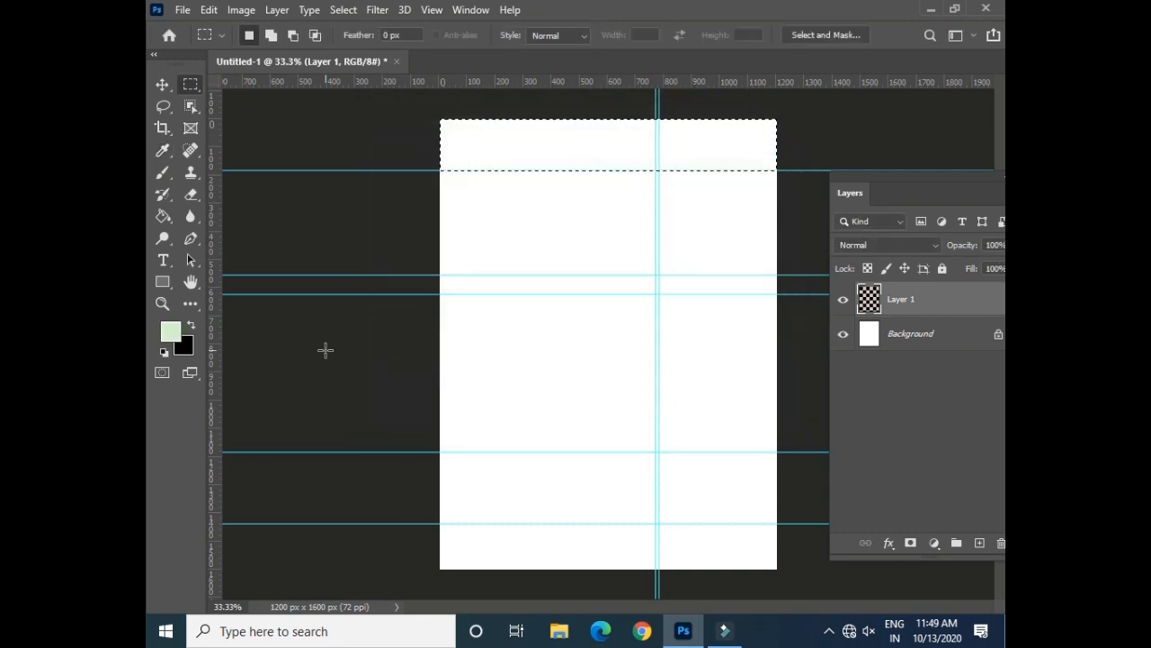
key(alt+BackSpace)
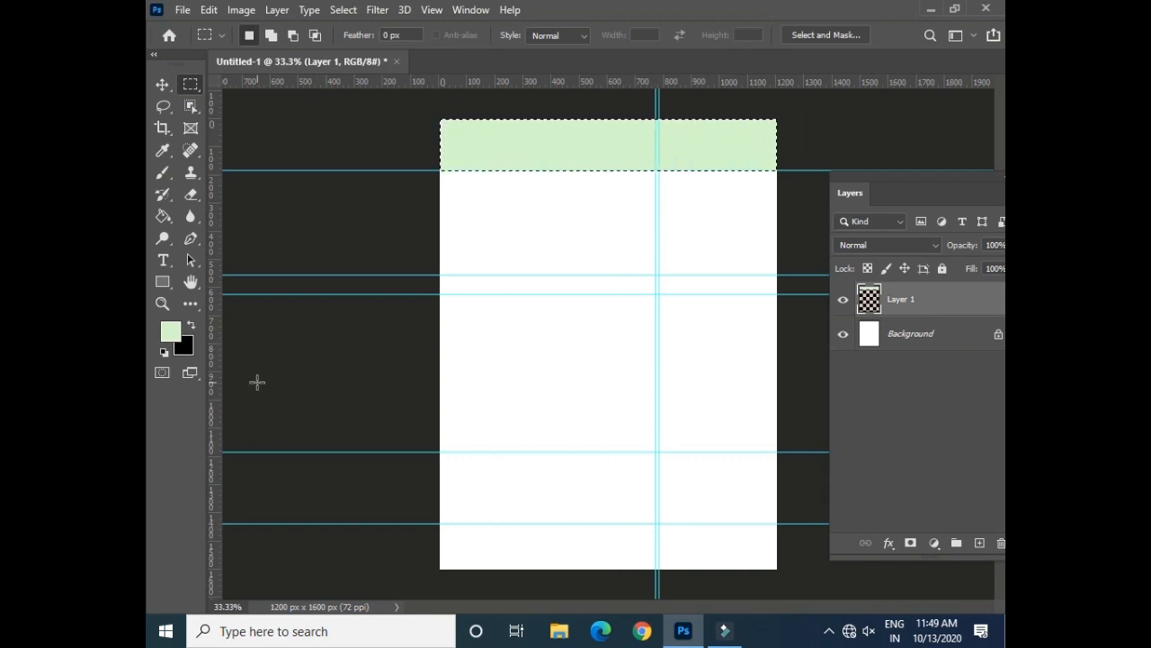
- Select the band between the first and second horizontal guides, fill it with dark green #25810d on a new layer, and deselect
drag(432, 170, 796, 261)
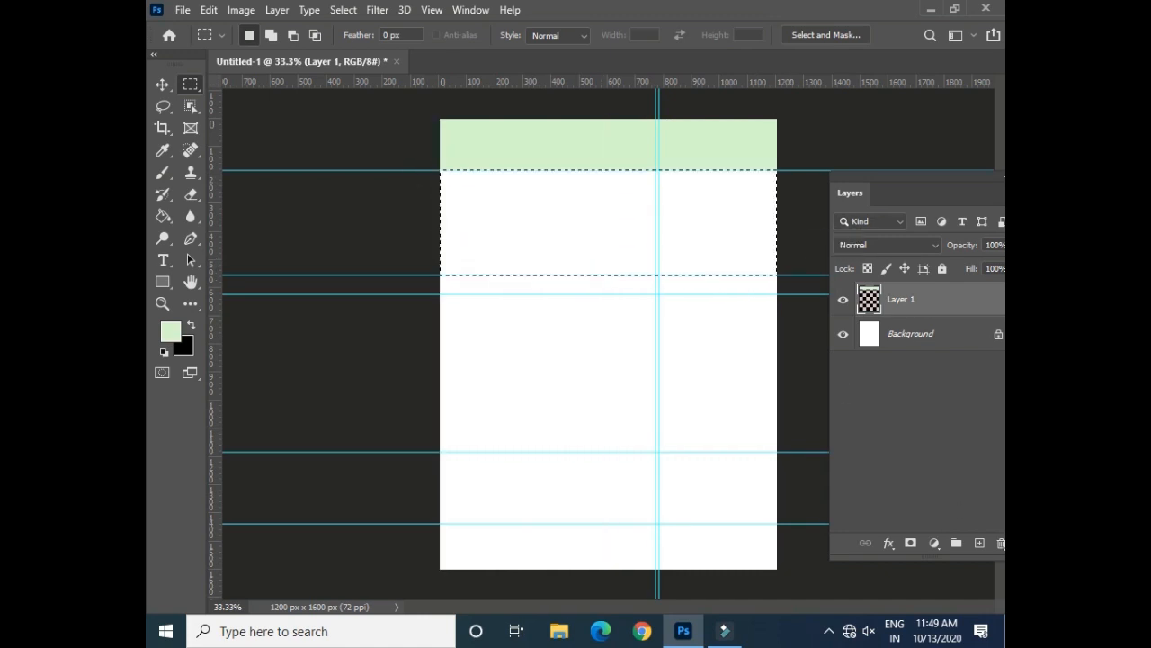
click(980, 542)
click(177, 335)
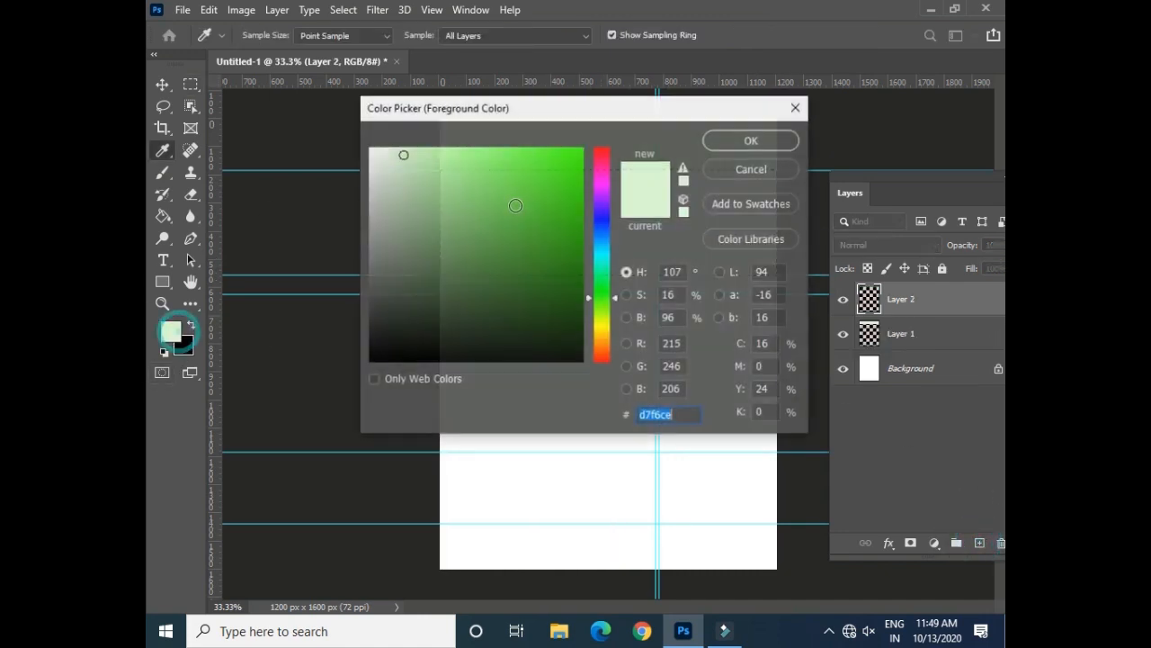
click(562, 253)
click(788, 142)
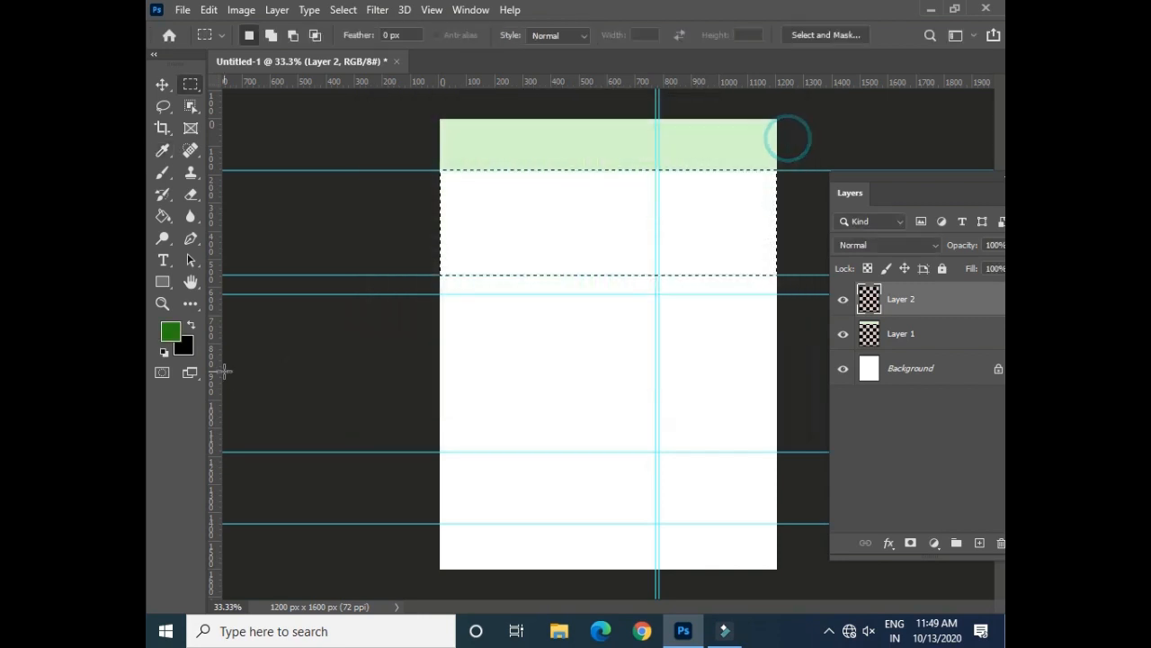
key(alt+BackSpace)
key(ctrl+d)
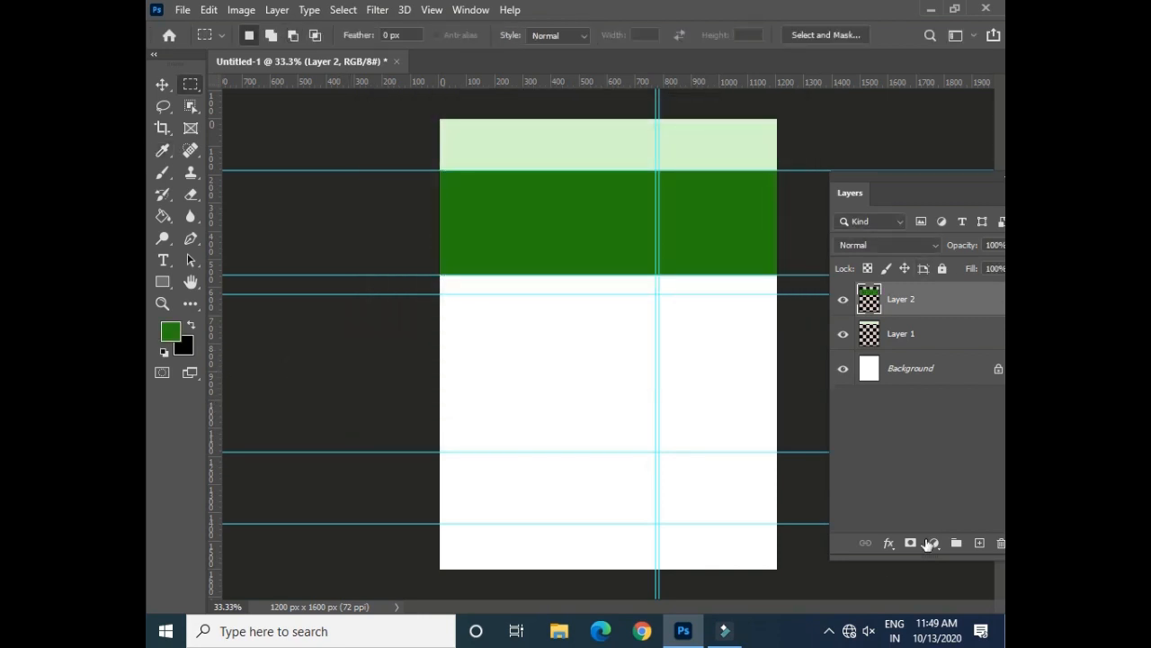
- On a new layer, fill the narrow strip between the second and third horizontal guides with white and deselect
click(979, 545)
drag(427, 275, 817, 293)
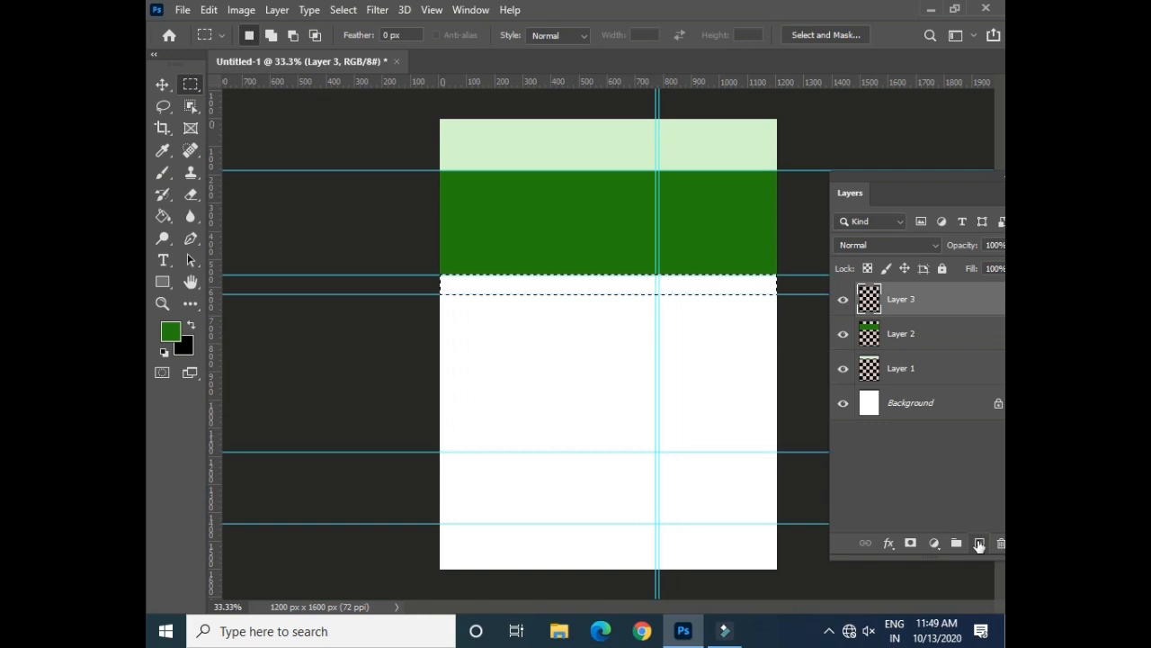
click(170, 332)
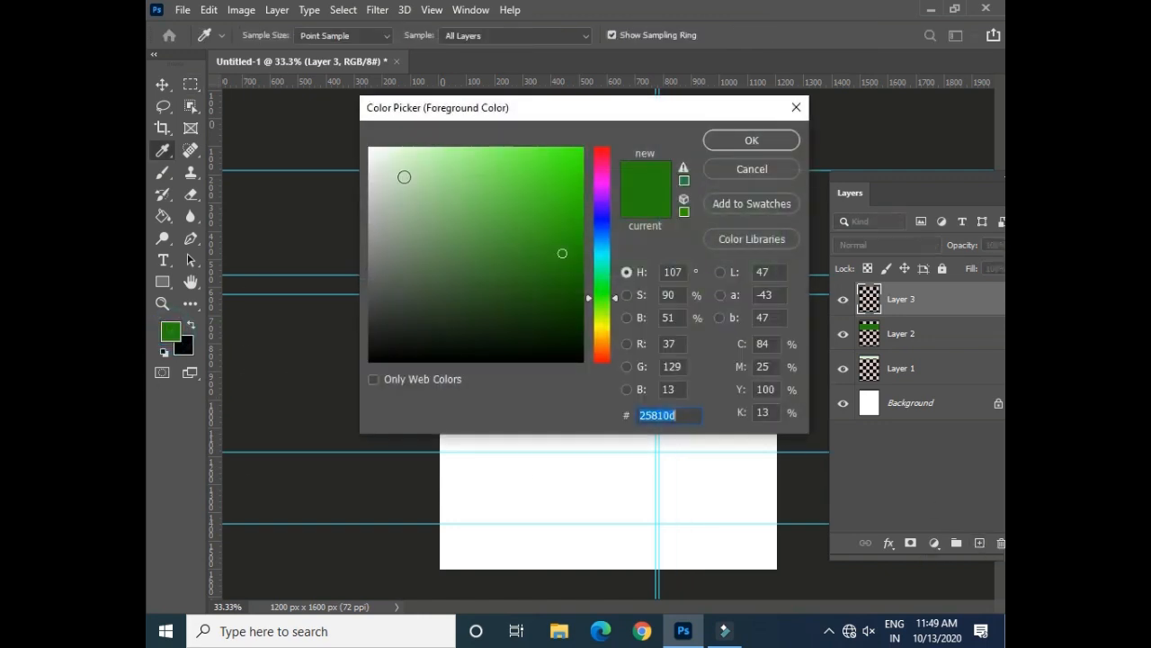
drag(394, 159, 370, 147)
click(755, 136)
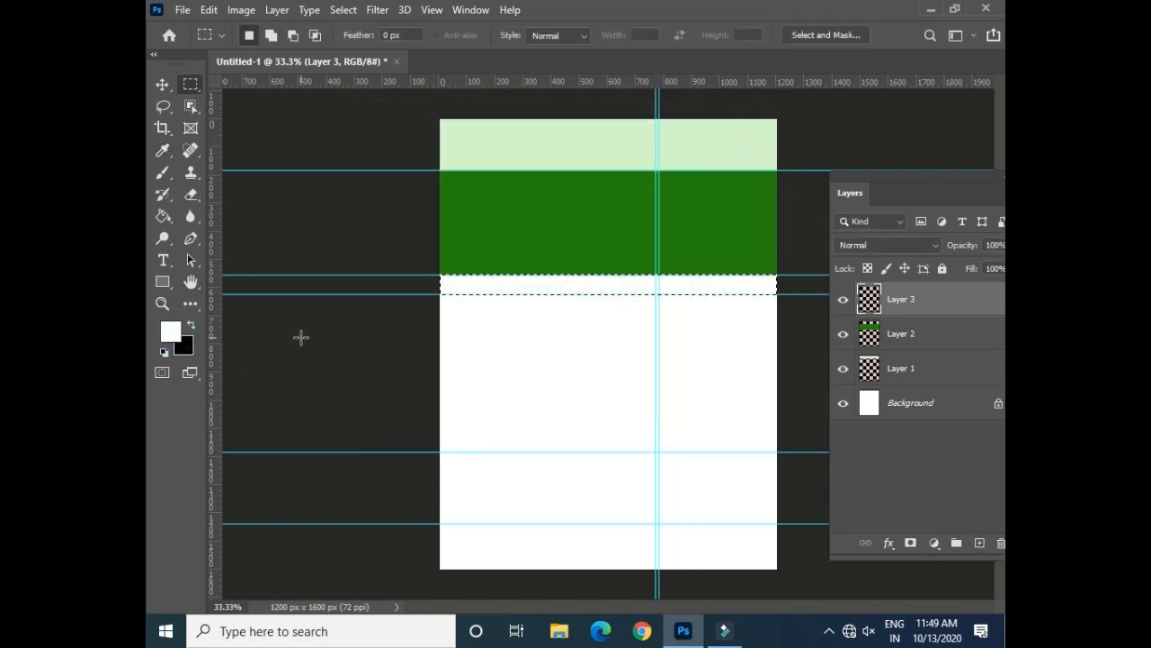
key(ctrl+d)
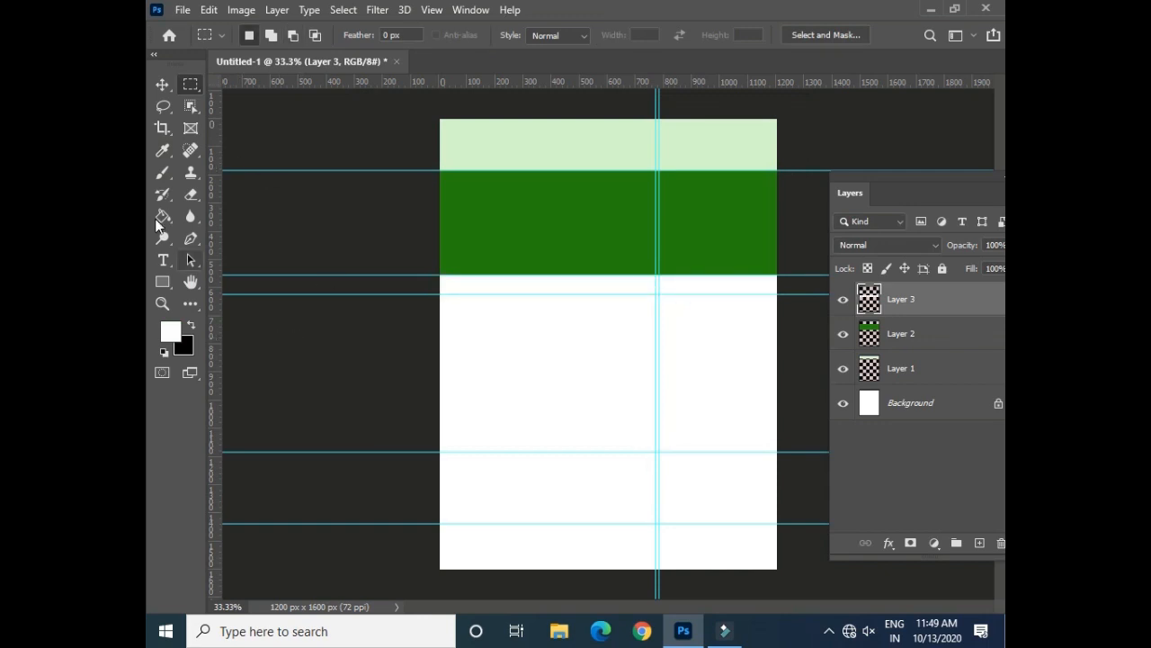
- Add a Gradient Overlay effect to the narrow strip's layer, keeping the strip in view beside the settings
drag(162, 216, 203, 225)
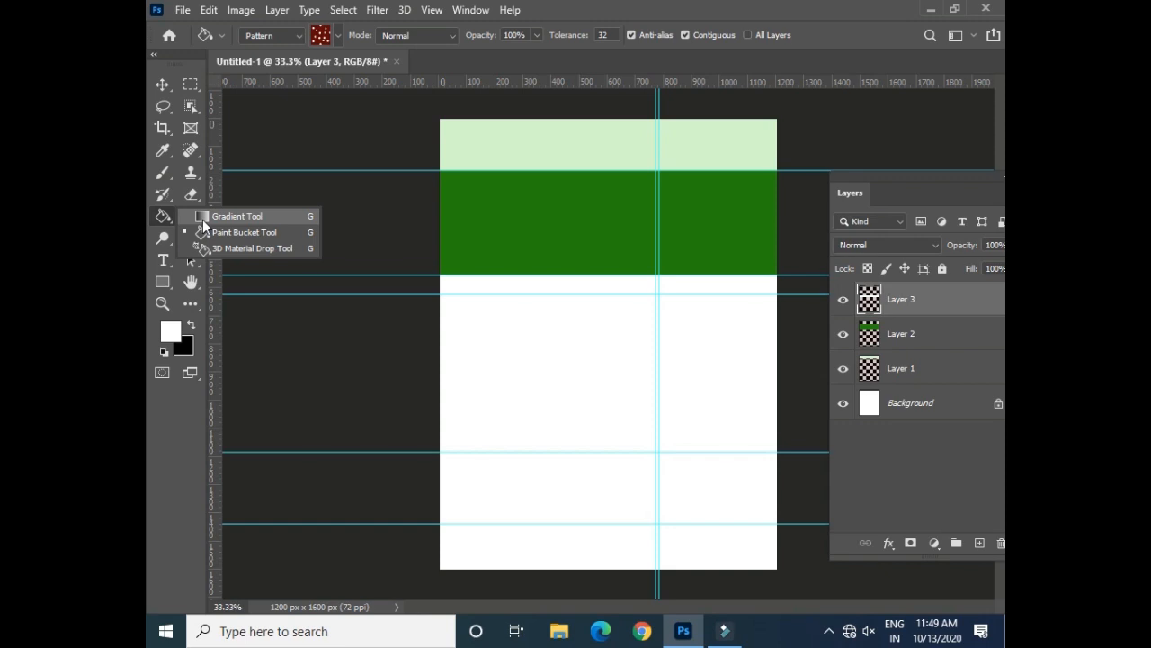
click(162, 83)
click(889, 544)
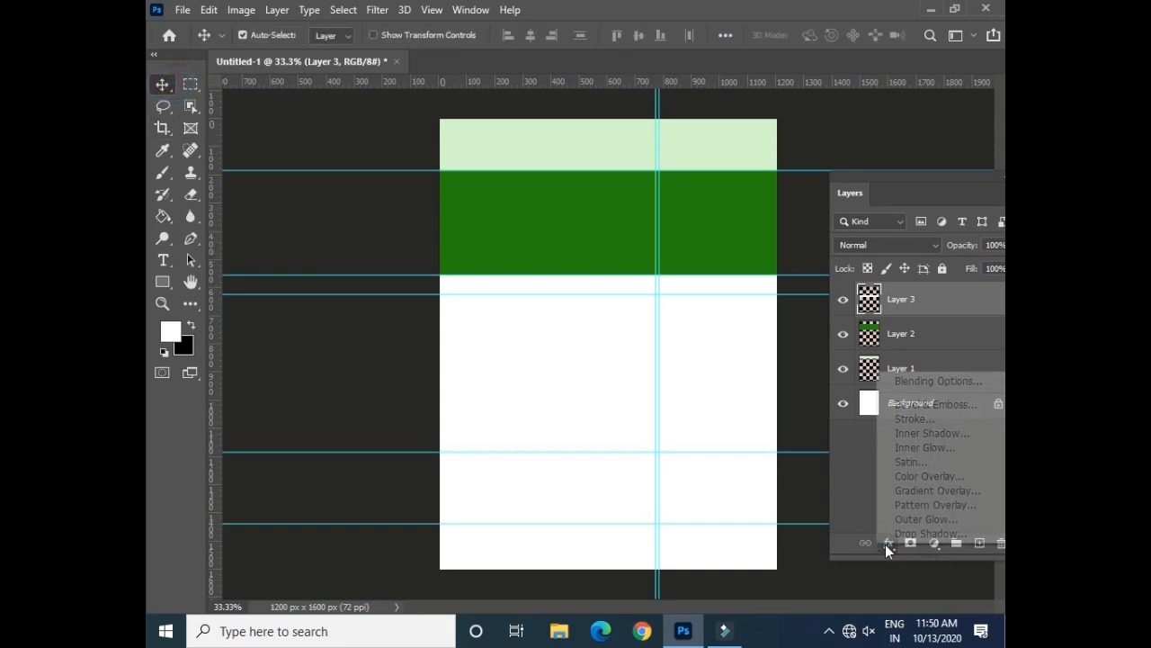
click(959, 495)
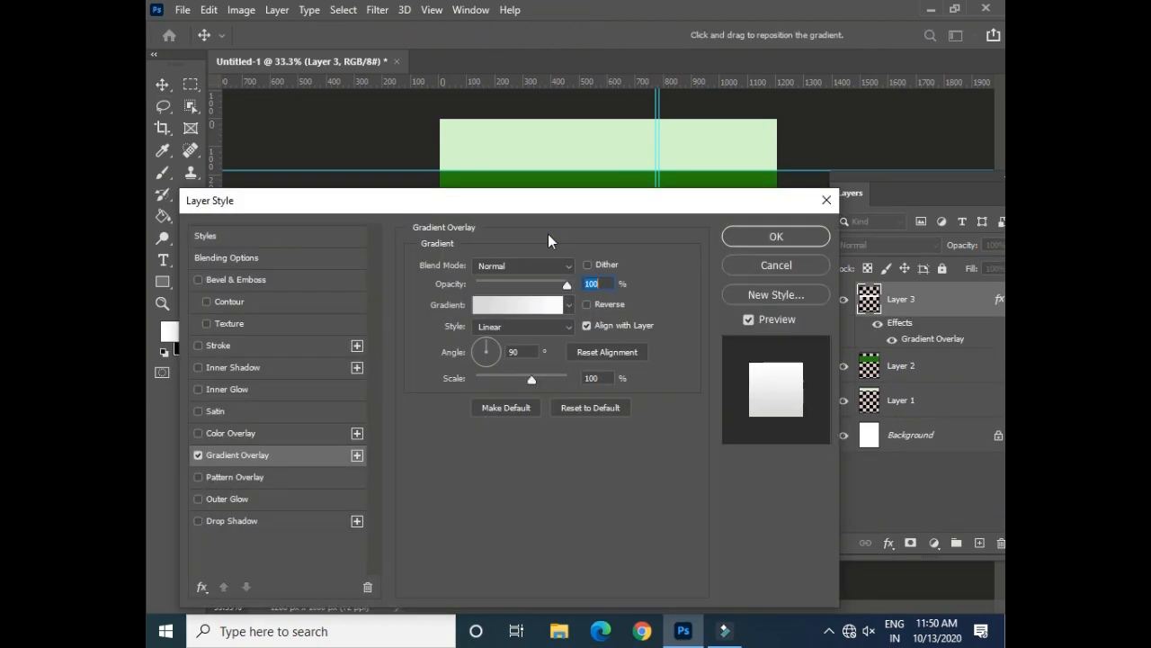
drag(551, 203, 628, 355)
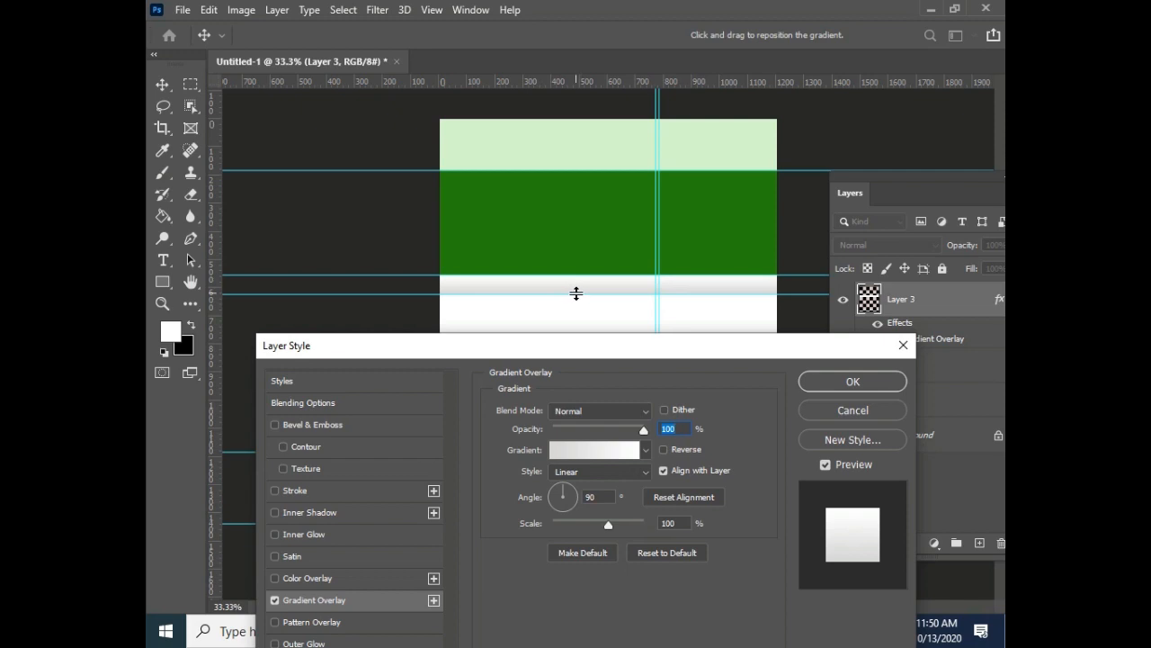
- Edit the narrow strip's overlay gradient so its starting colour stop is a light green slightly deeper than the uppermost band, keeping the white end
click(608, 454)
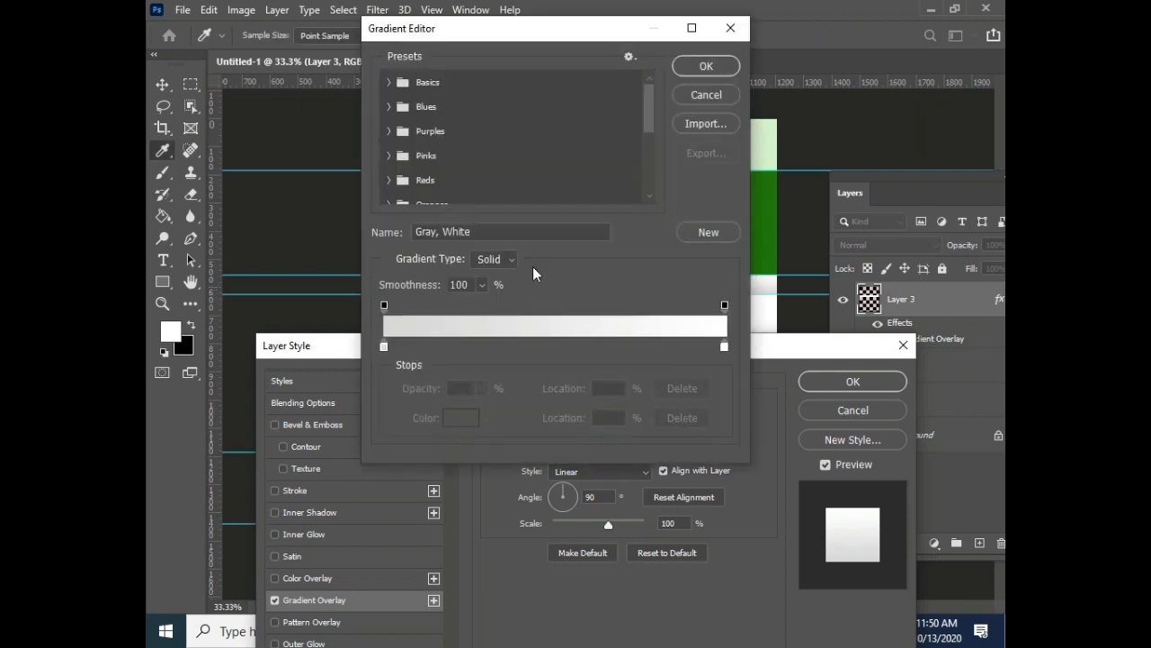
click(384, 347)
click(775, 143)
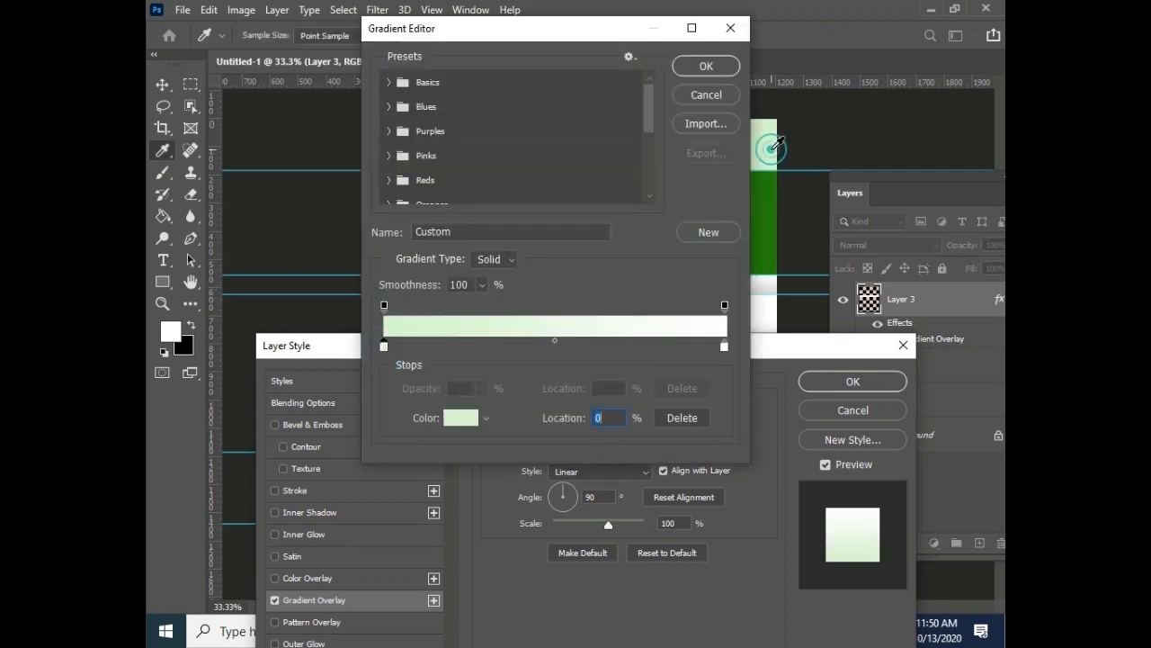
drag(569, 28, 356, 163)
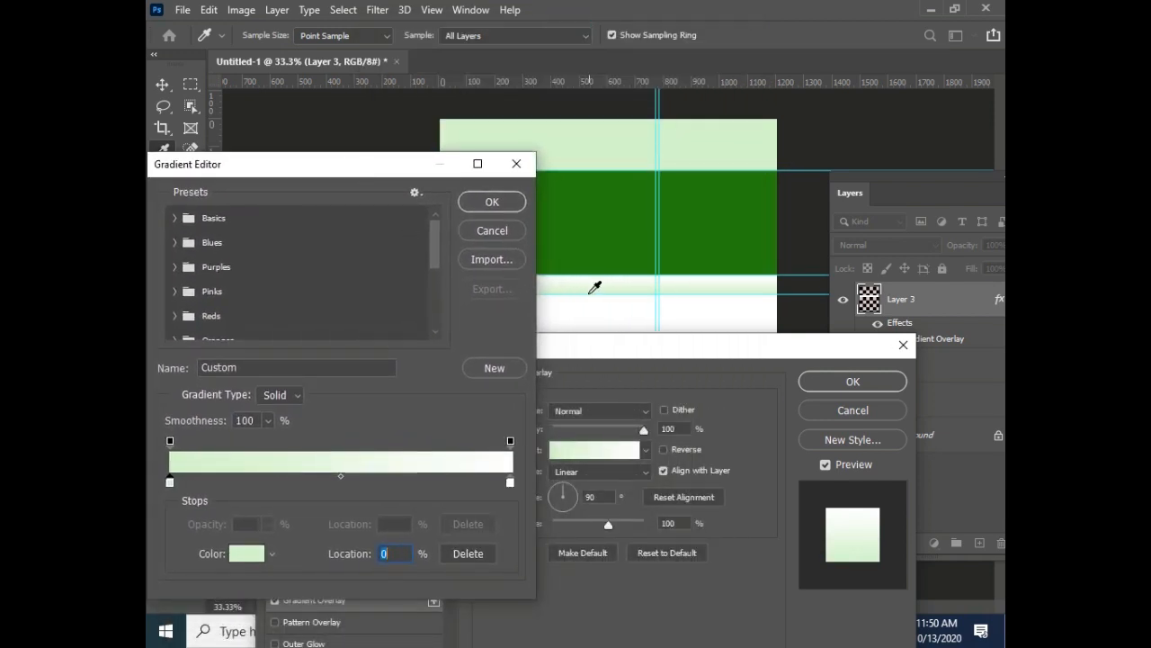
click(238, 558)
drag(403, 156, 416, 159)
click(751, 140)
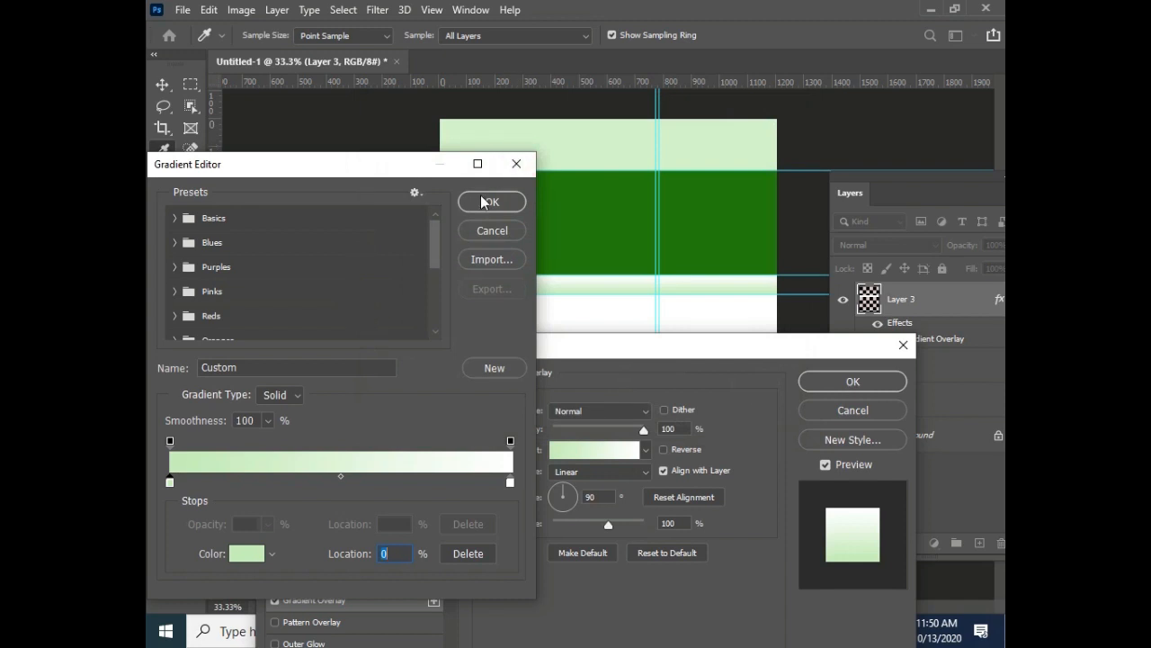
click(492, 201)
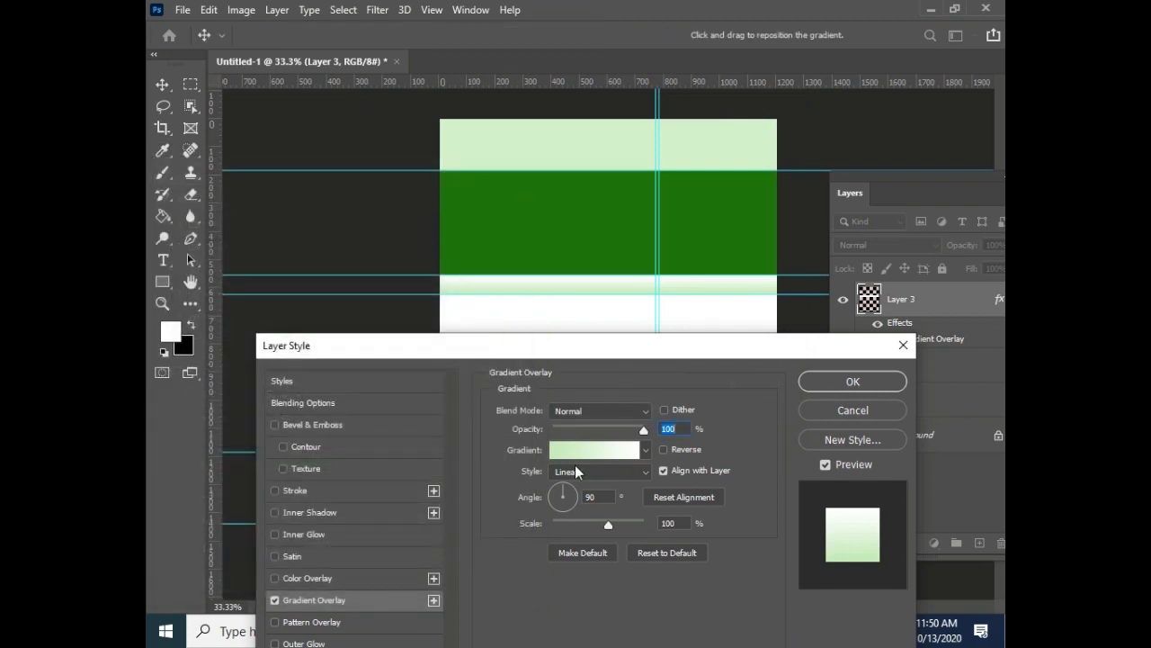
- Move the gradient's white stop to 51%, add a matching light green stop at 100%, and apply the Gradient Overlay
click(580, 450)
drag(514, 484, 350, 482)
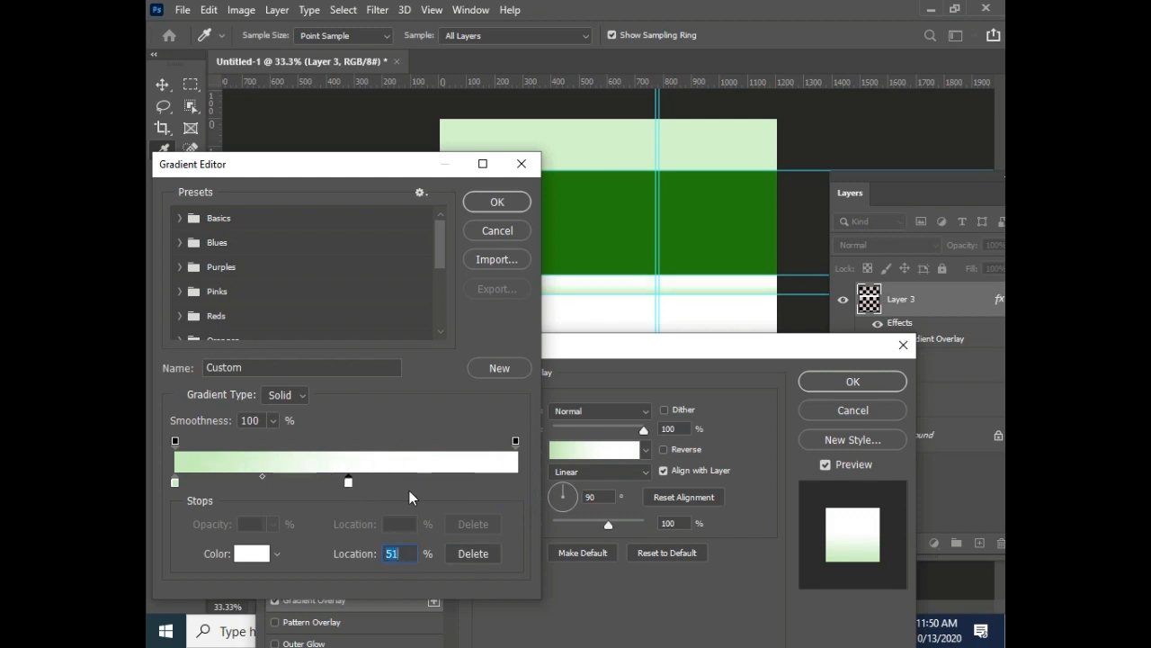
click(516, 483)
click(189, 461)
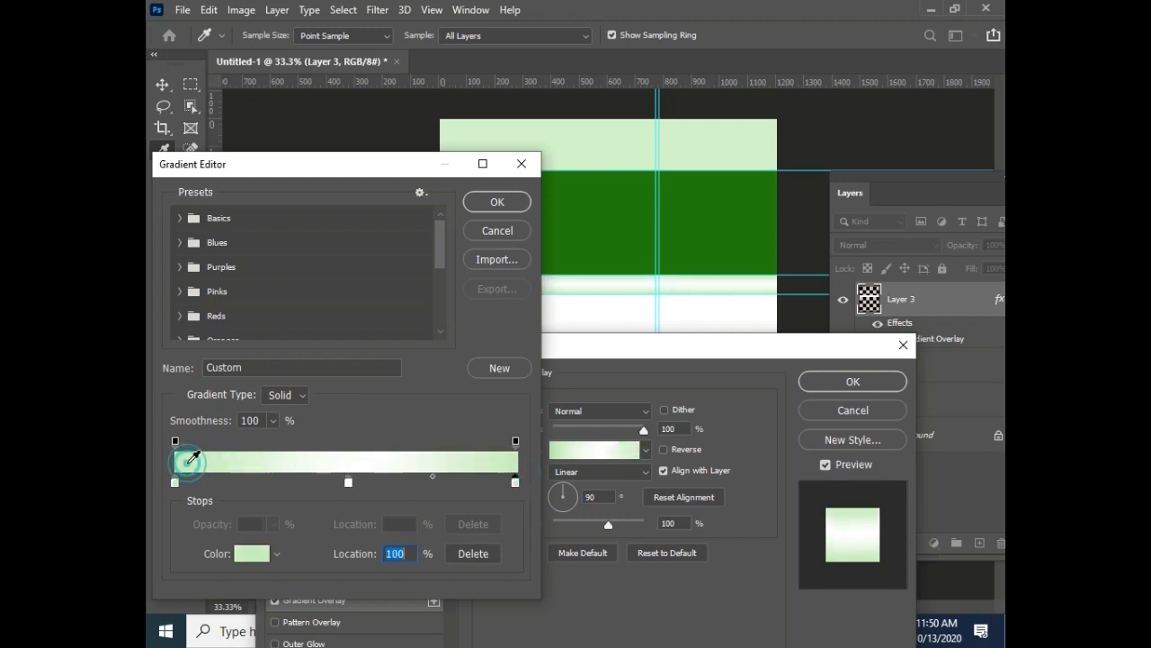
click(495, 203)
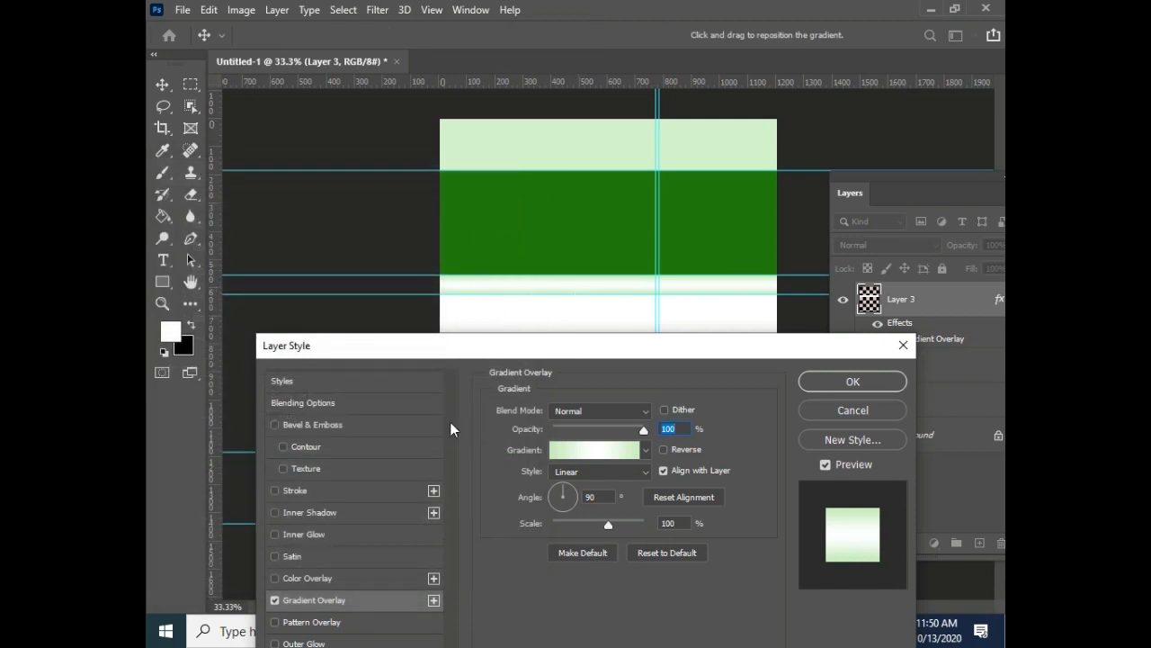
click(855, 382)
- Transform the gradient strip to 64% width so it ends at the first vertical guide
key(ctrl+plus)
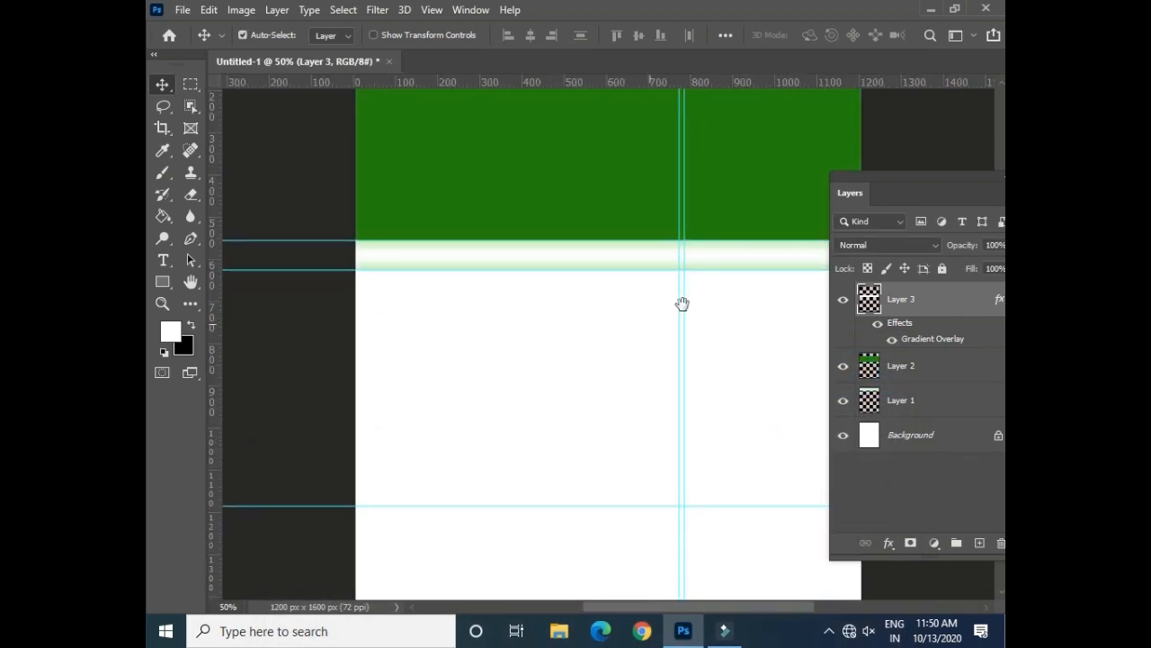
drag(696, 290, 599, 298)
click(681, 261)
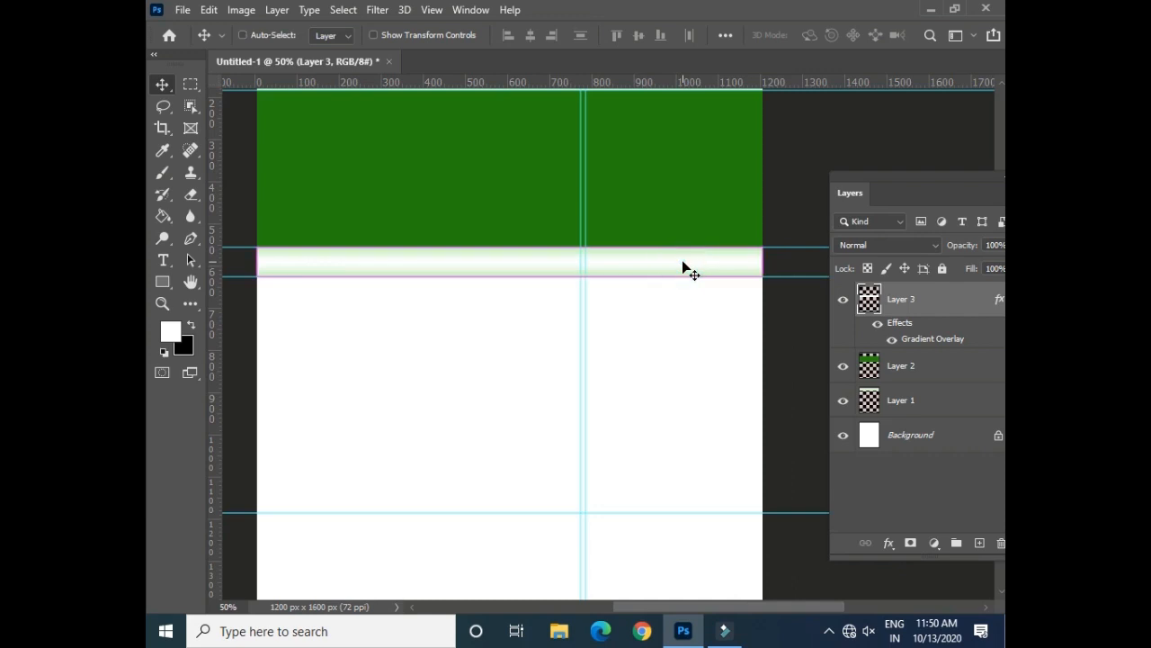
key(ctrl+t)
drag(764, 262, 584, 275)
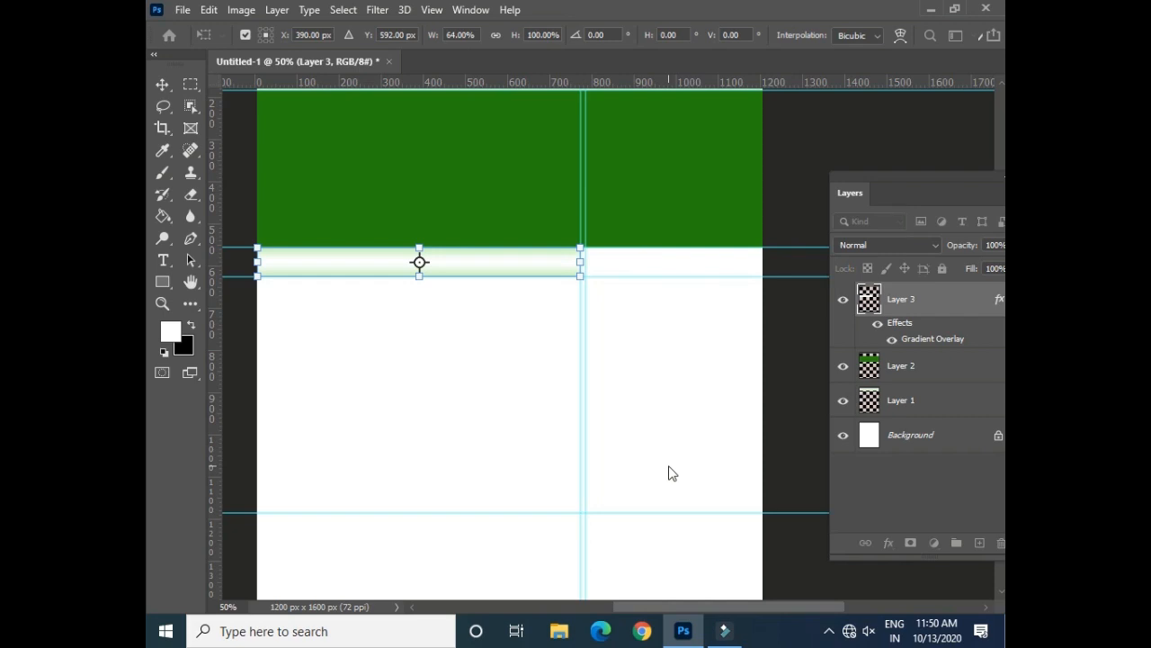
key(Return)
- Duplicate the gradient strip and fit the copy between the second vertical guide and the page's right edge
key(ctrl+j)
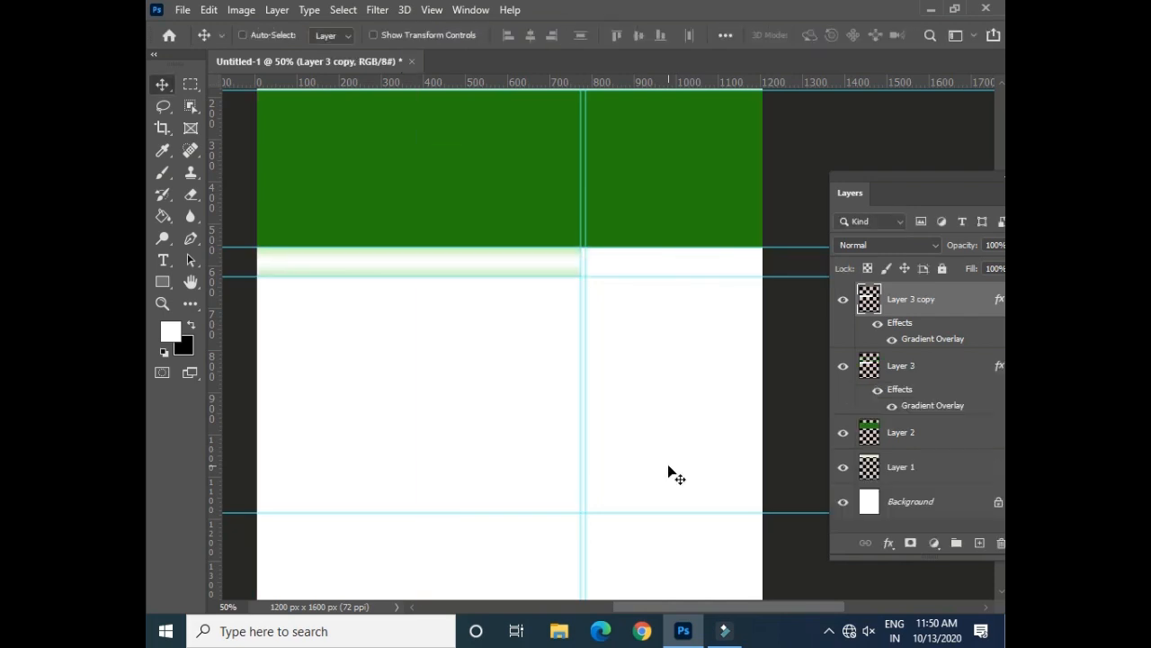
key(ctrl+t)
drag(509, 268, 683, 276)
drag(436, 262, 585, 253)
key(Return)
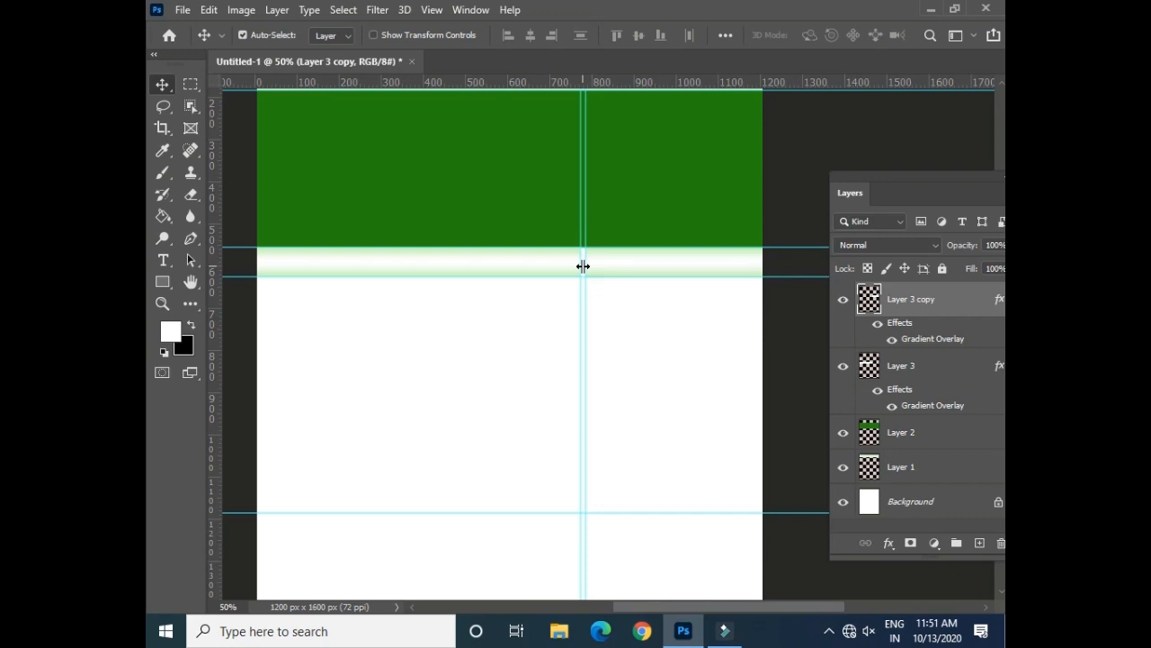
- On a new layer, fill the area below the wider strip, down to the next horizontal guide, with very pale green and deselect
click(191, 83)
drag(244, 278, 578, 512)
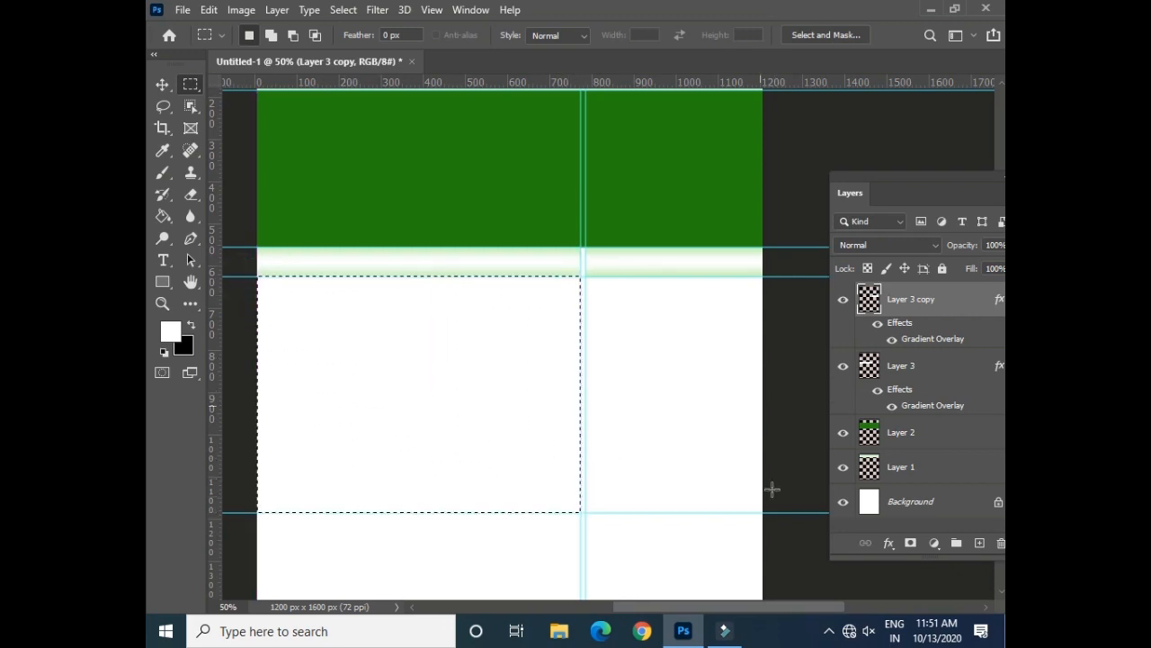
click(980, 543)
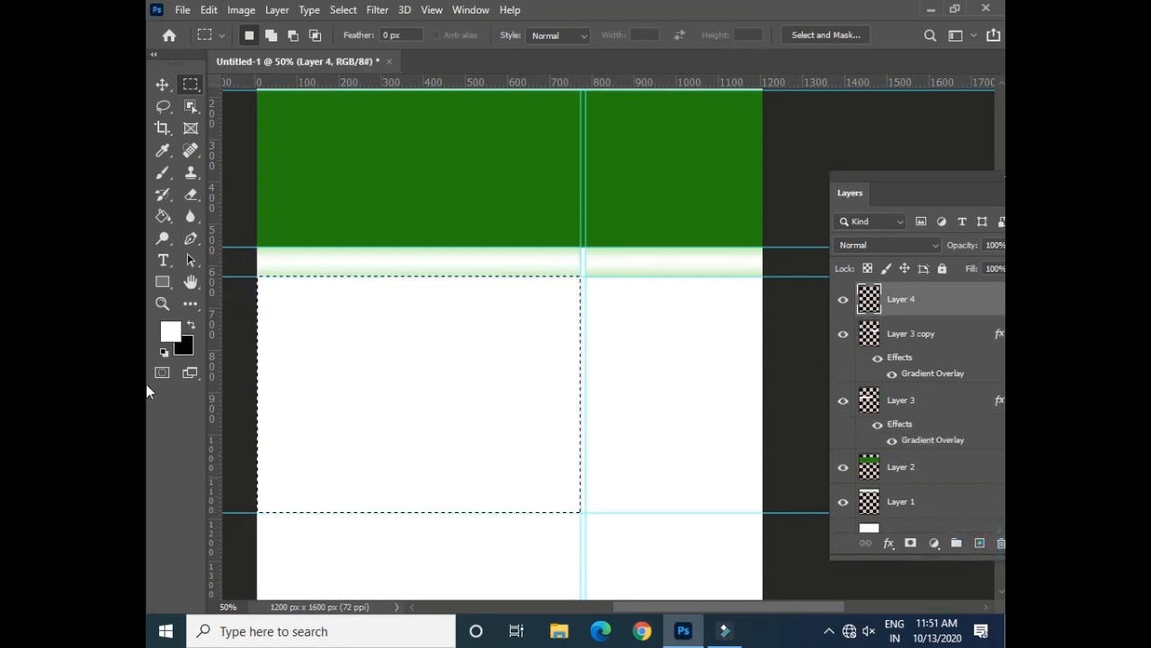
click(171, 333)
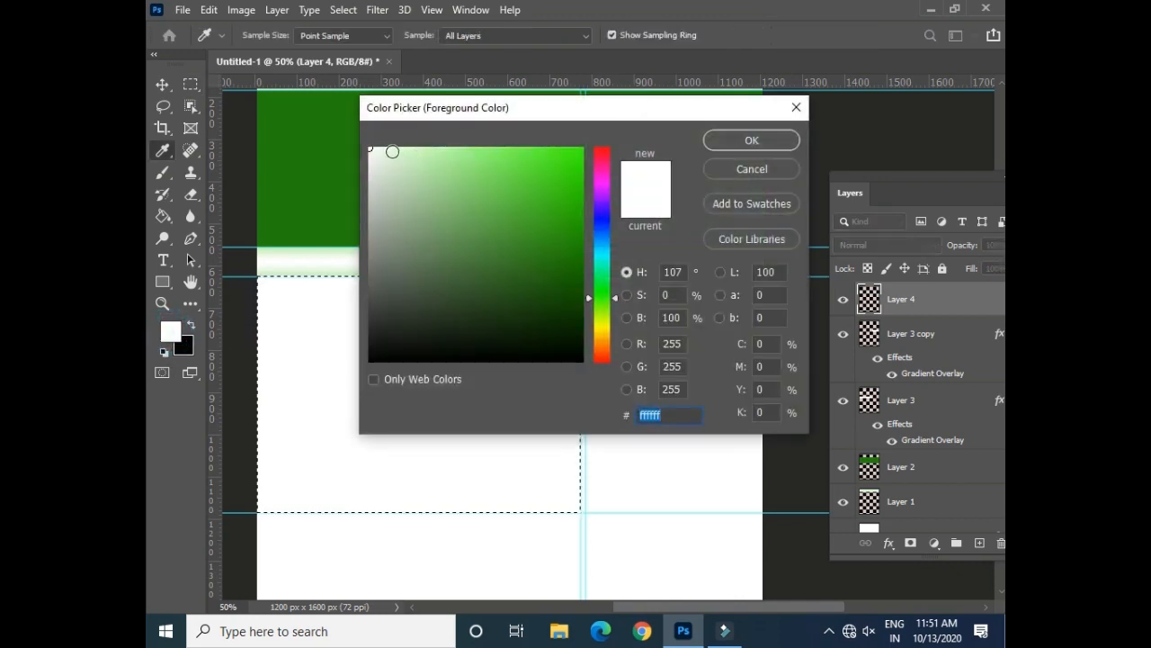
click(391, 150)
click(752, 141)
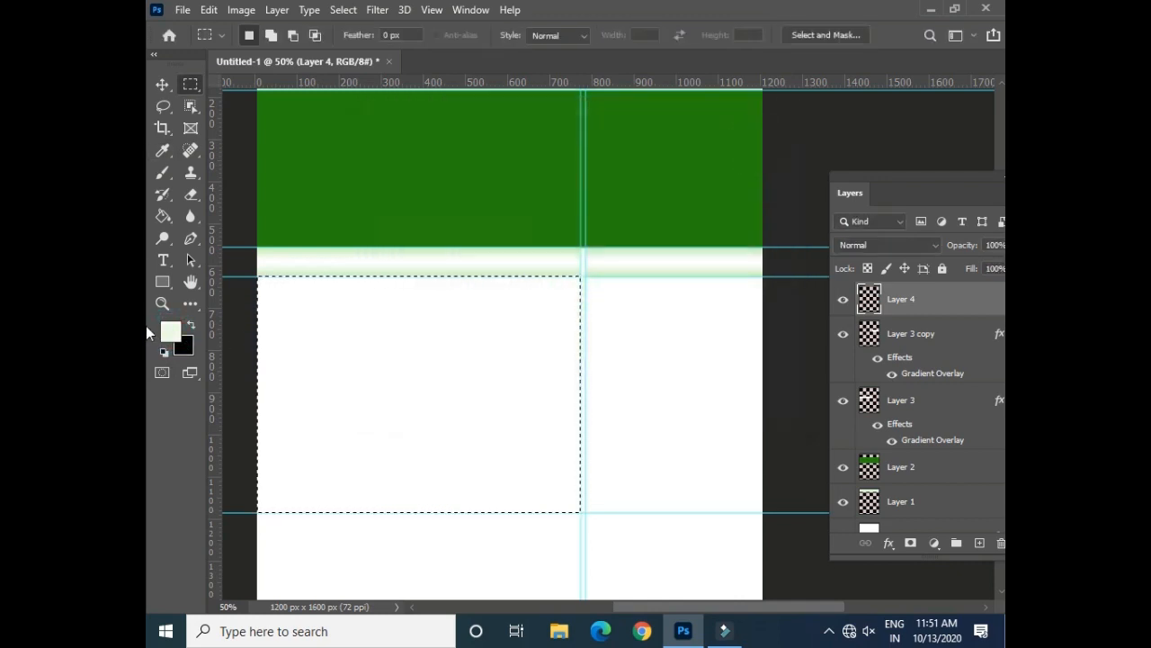
key(alt+BackSpace)
key(ctrl+d)
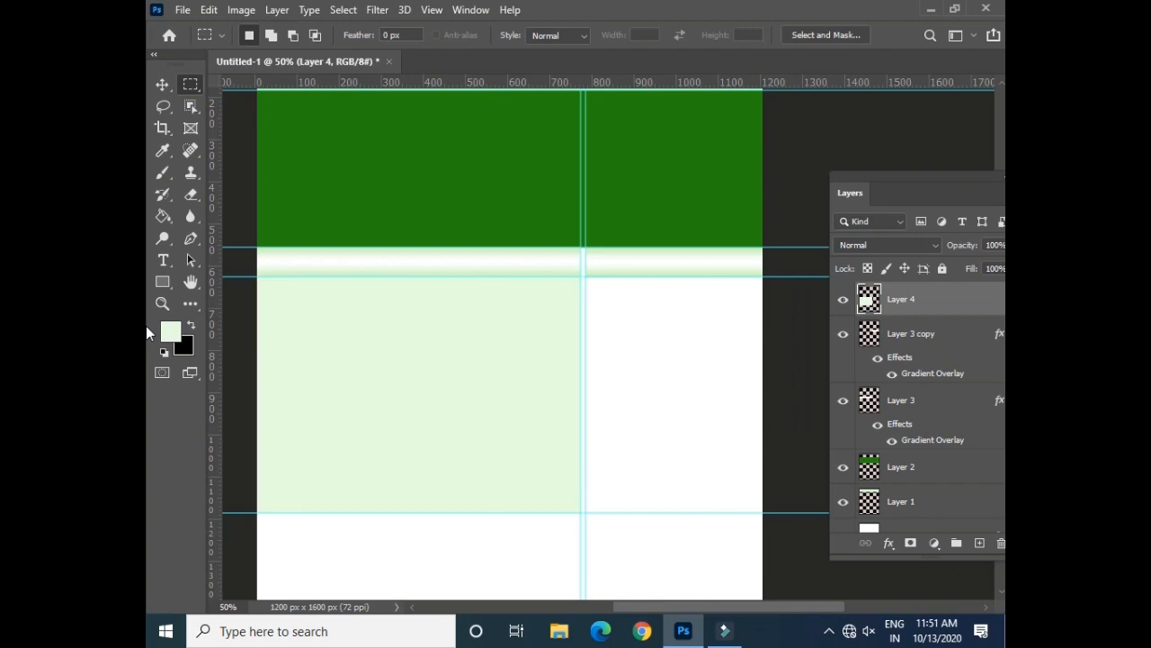
- Add a 2 px Stroke effect to the pale green block's layer with its position set to Inside
click(163, 85)
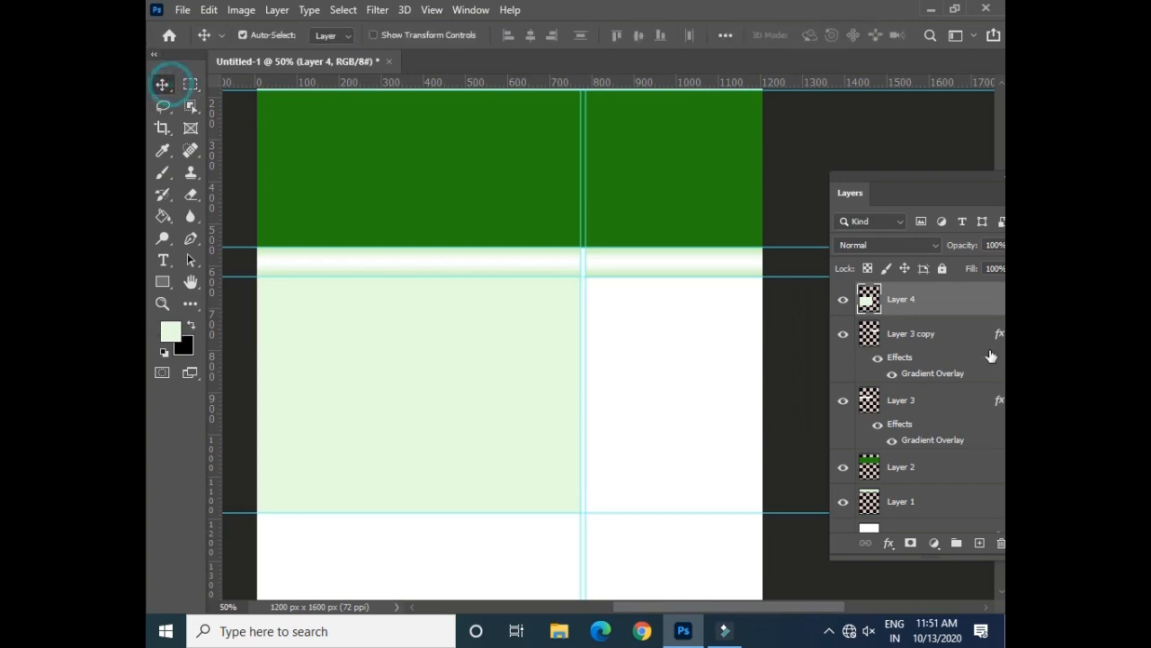
click(890, 544)
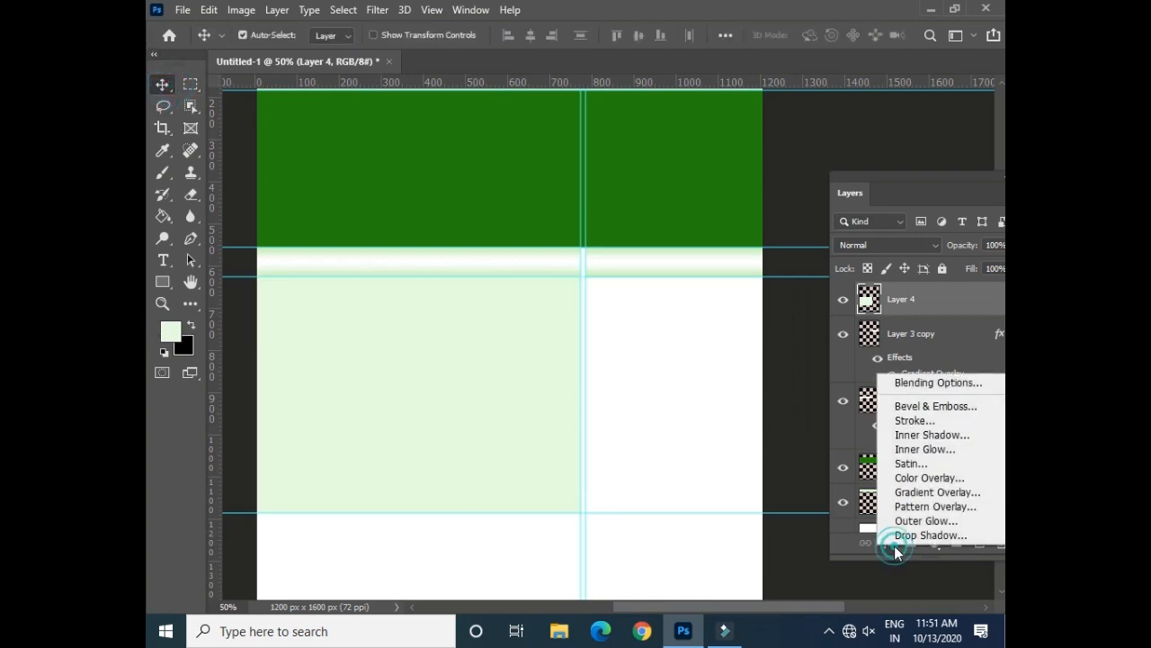
click(954, 423)
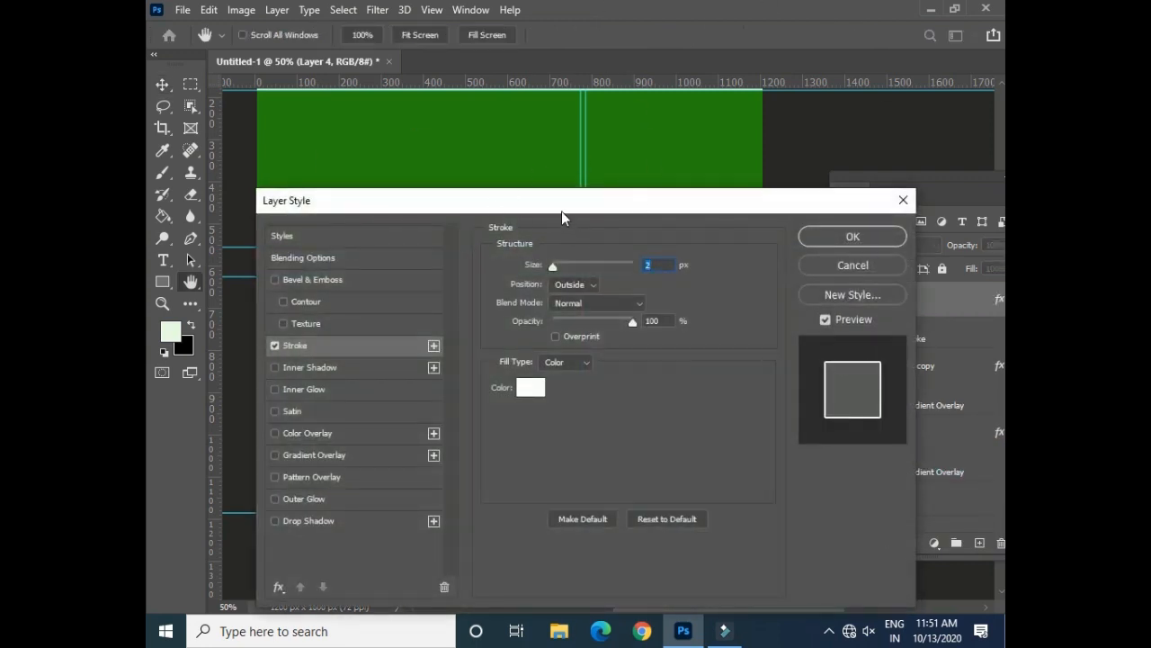
drag(560, 206, 591, 194)
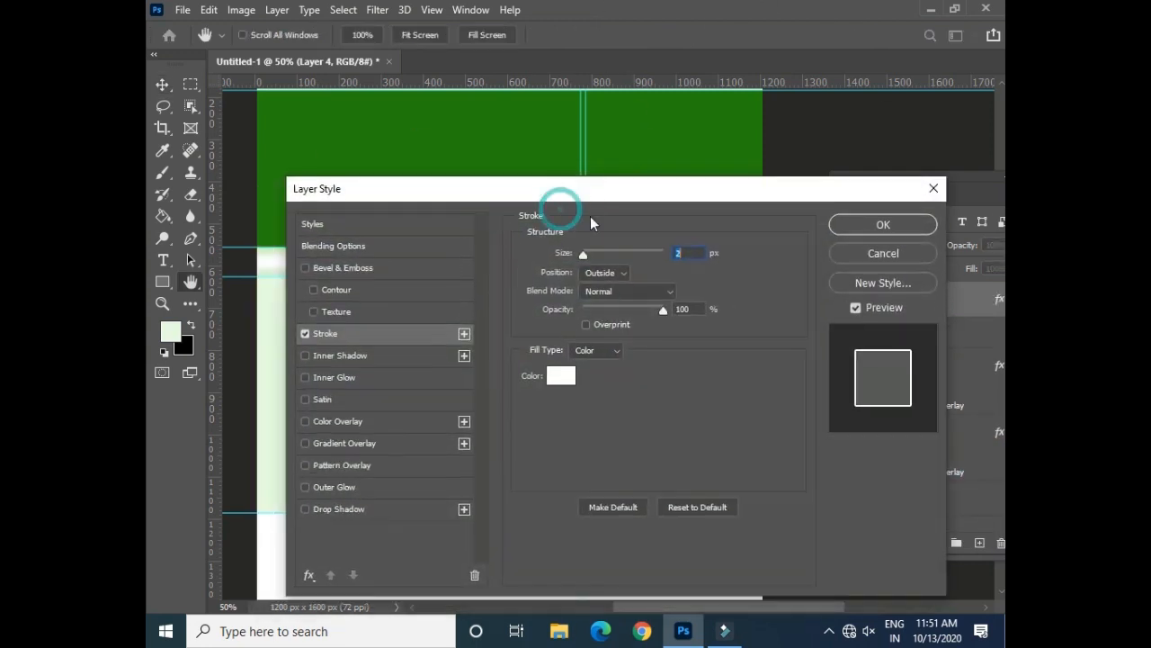
click(615, 275)
click(596, 298)
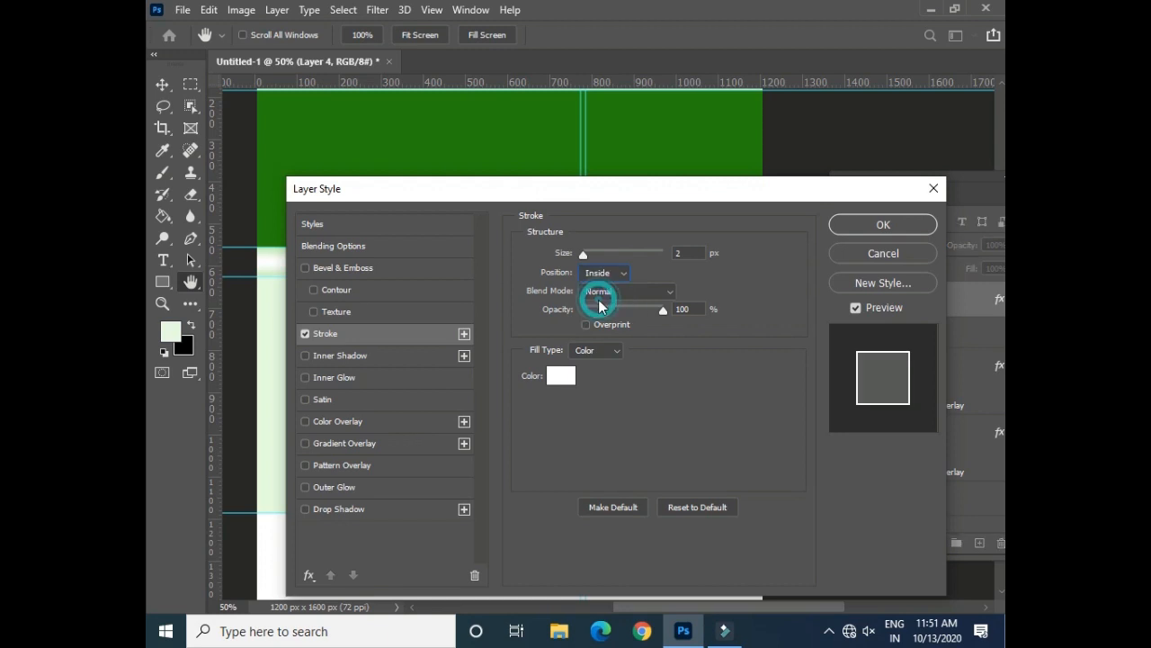
drag(623, 194, 742, 154)
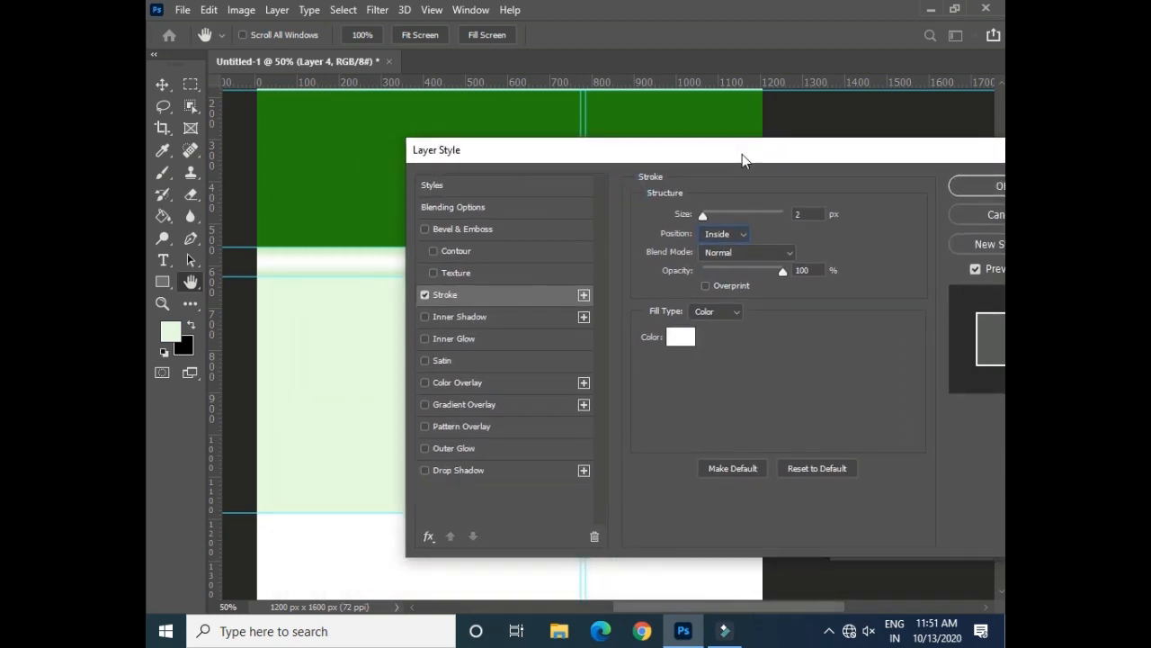
- Set the block's stroke colour to dark green #25810d, sampled from the dark green band
click(681, 336)
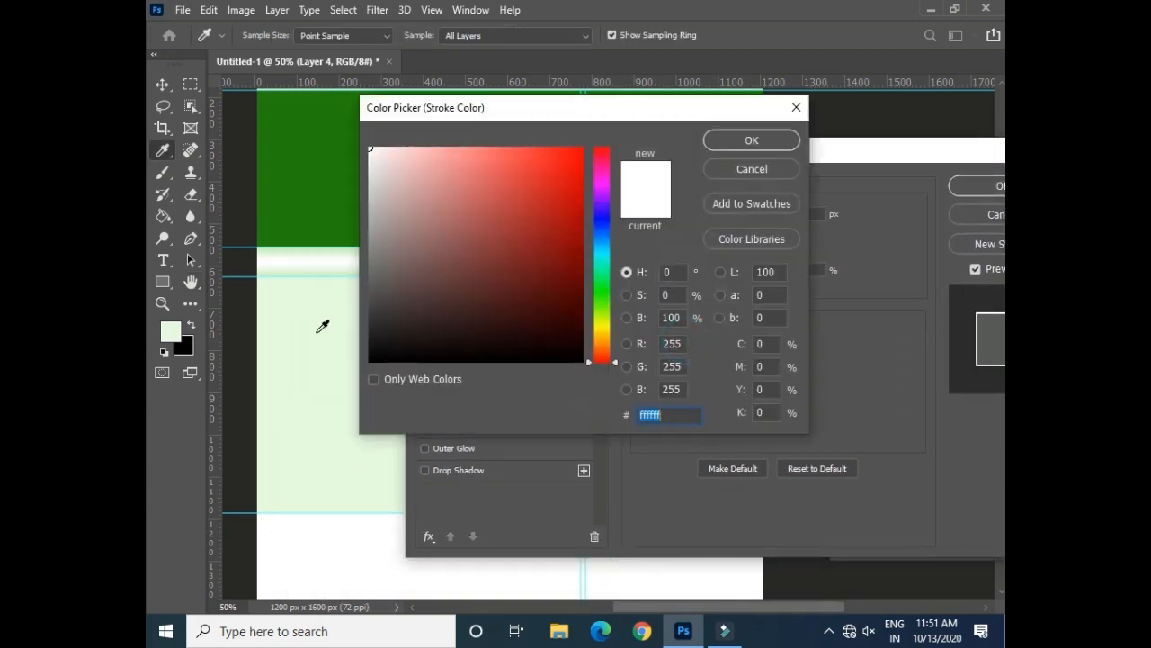
click(297, 329)
click(306, 179)
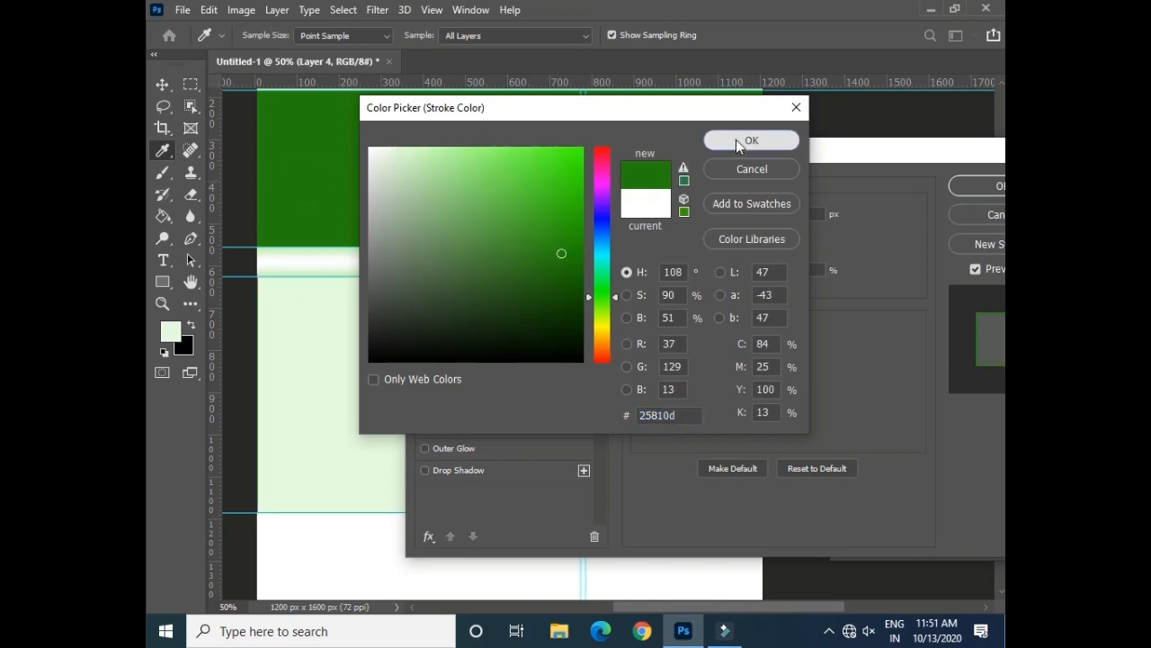
click(736, 139)
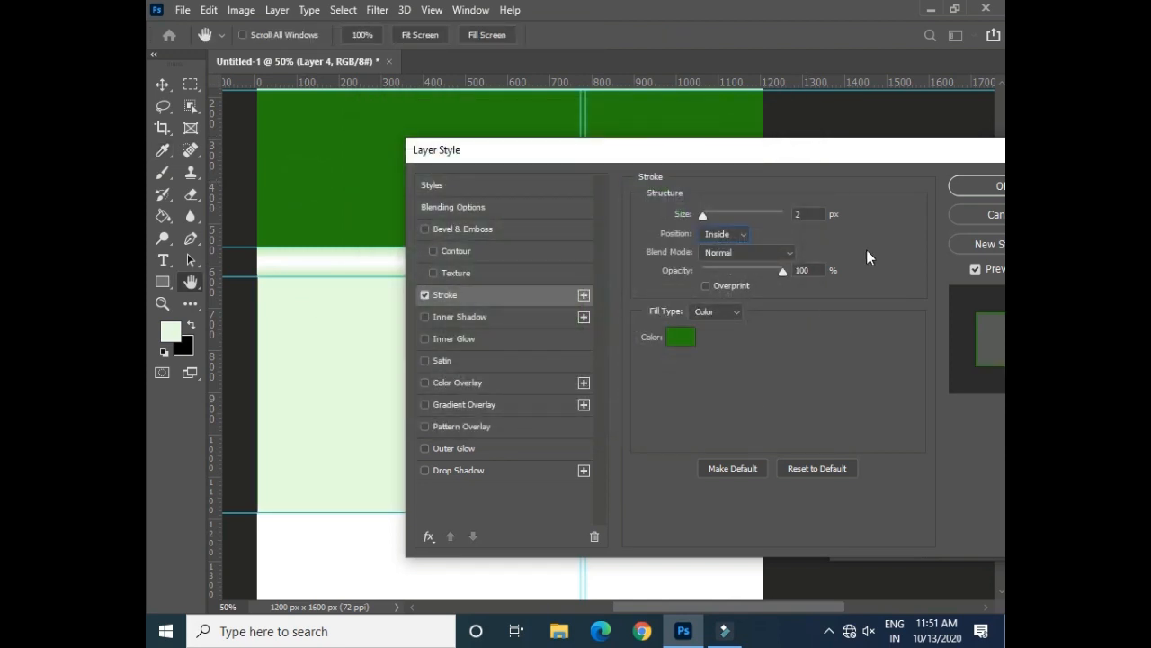
- Add a Drop Shadow to the pale green block, colour it dark grey #4a4c49, reduce its opacity, and apply the layer style
click(463, 470)
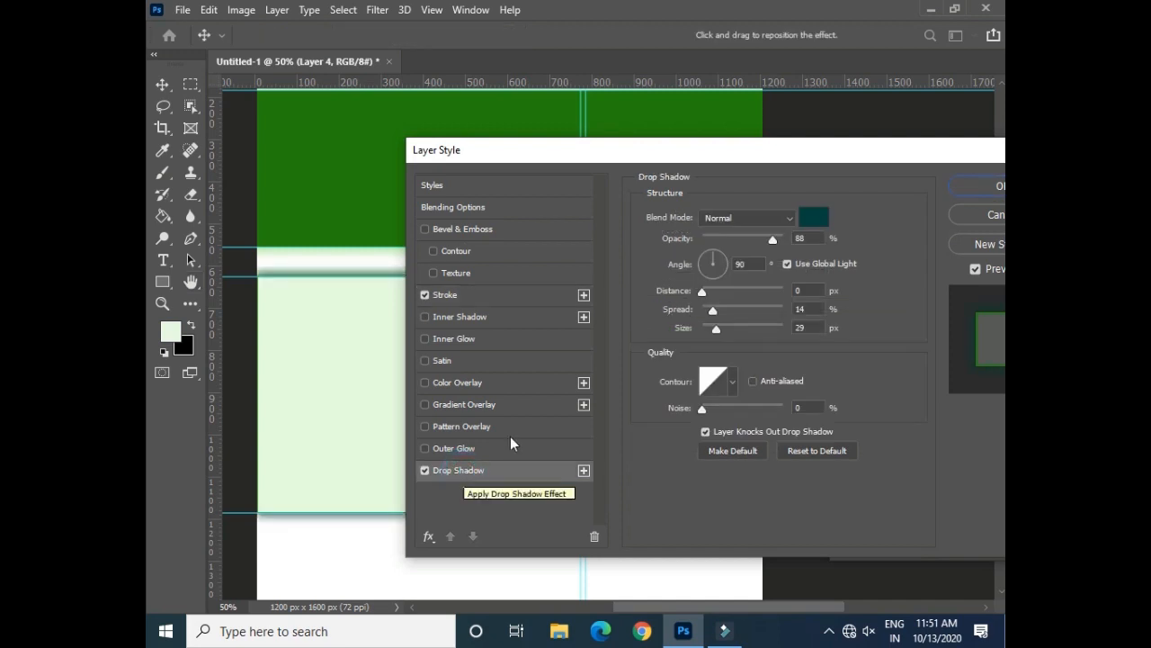
click(813, 218)
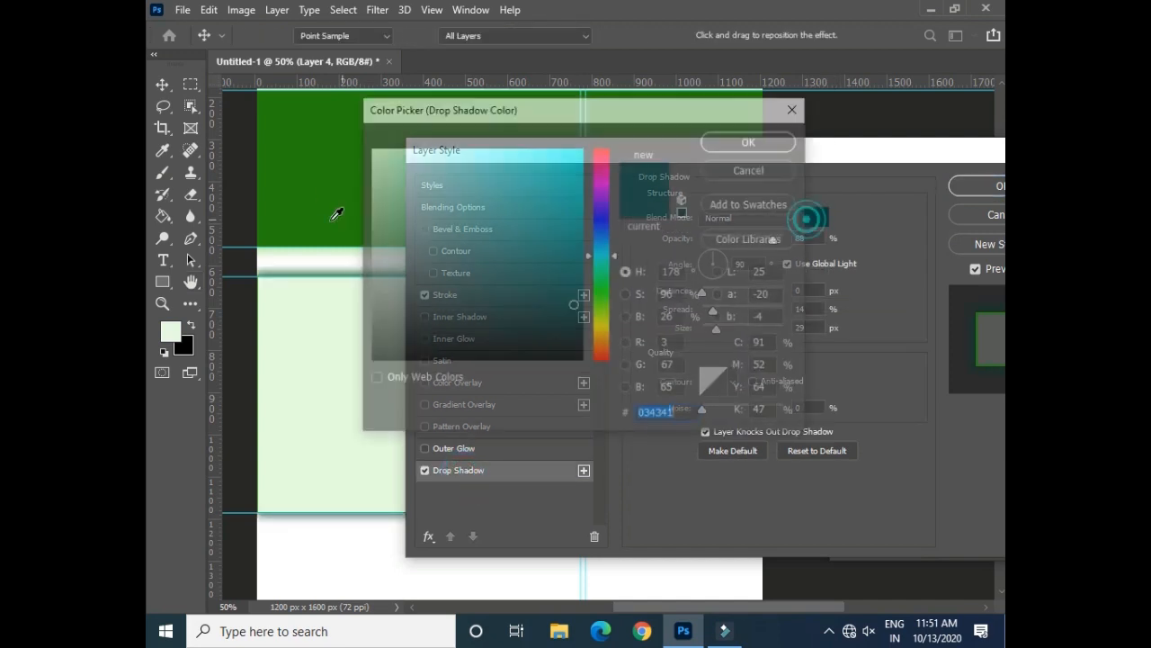
click(308, 180)
click(730, 144)
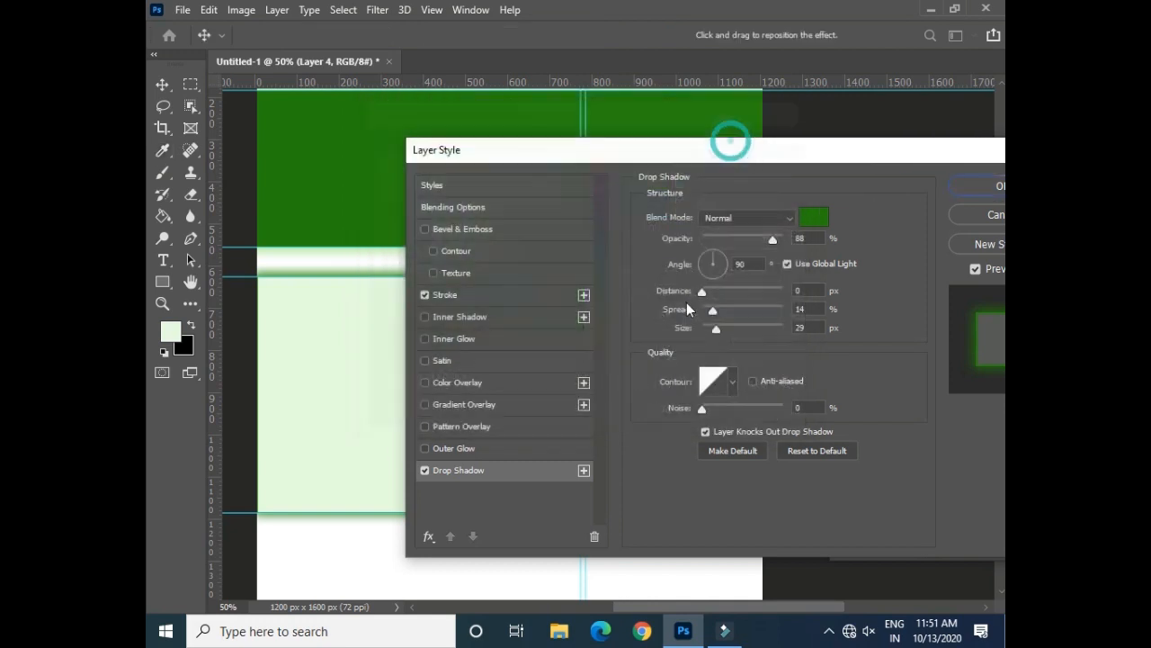
click(817, 218)
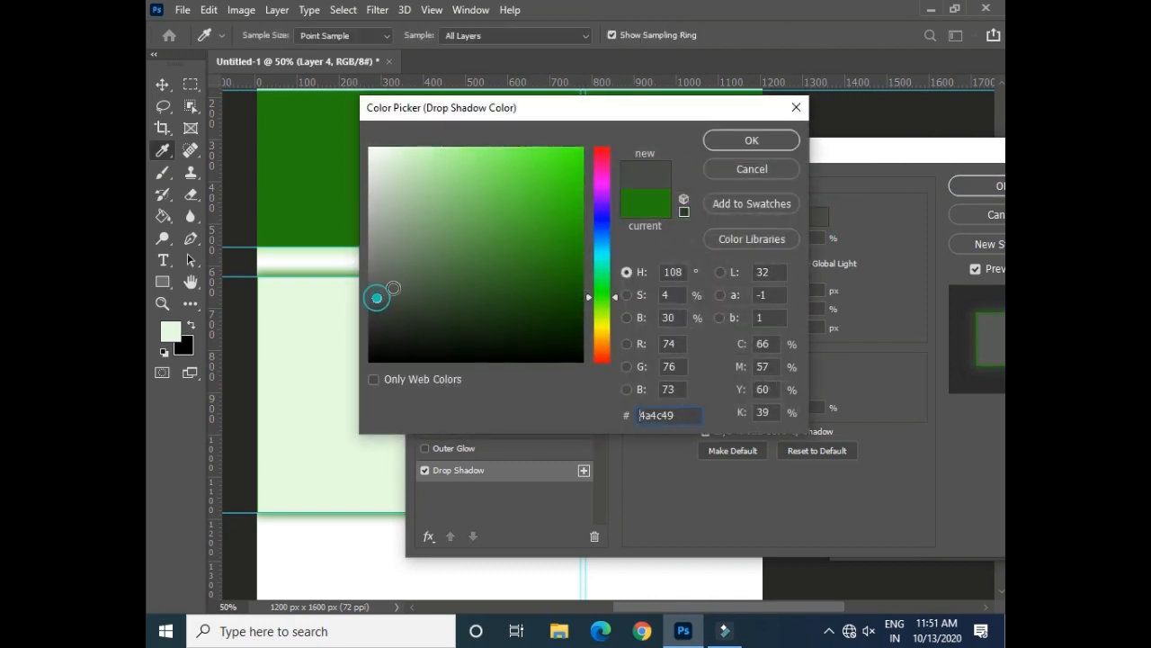
click(751, 141)
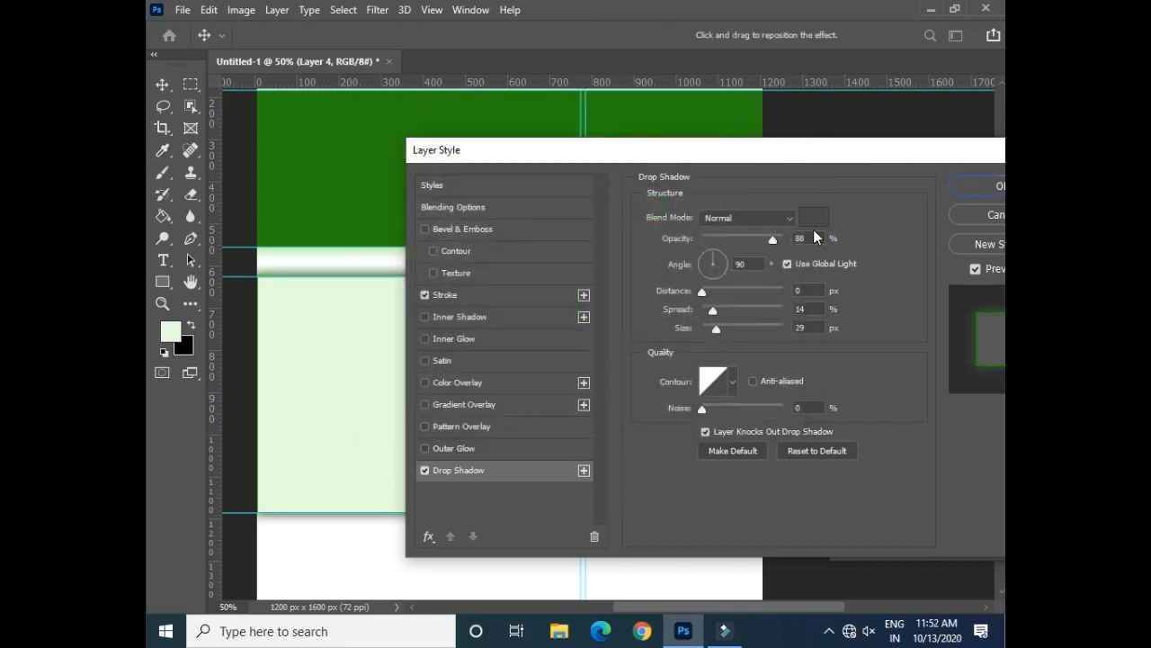
drag(763, 242, 747, 241)
click(996, 186)
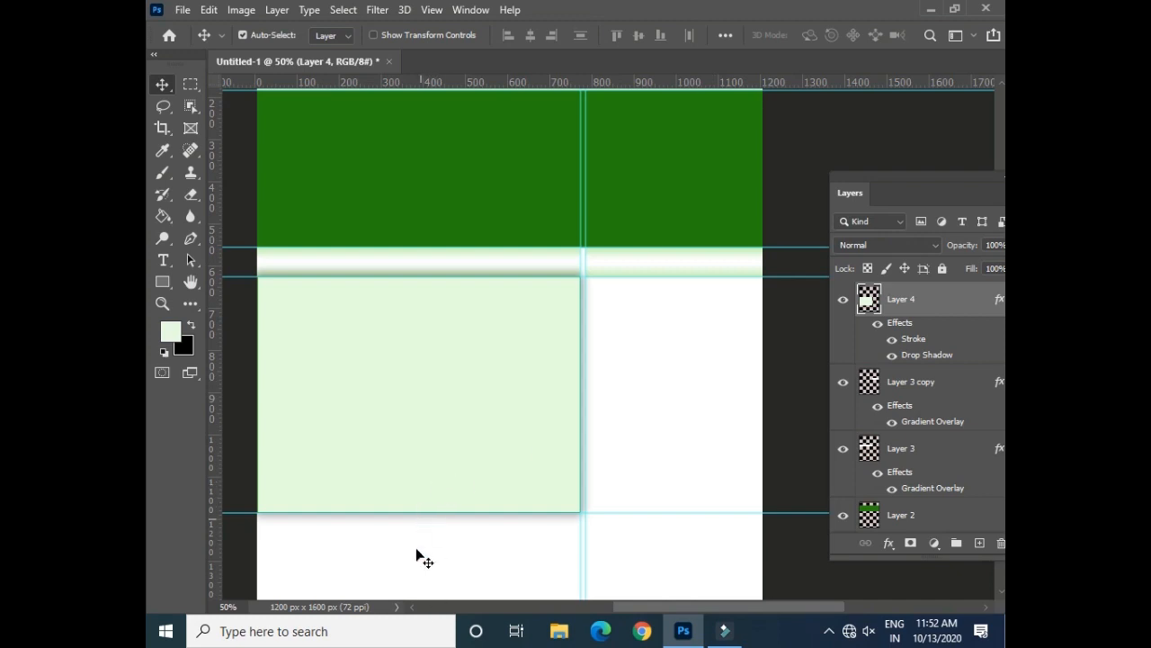
- Convert the pale green block's stroke and drop shadow effects into separate layers with Create Layers
click(276, 10)
click(407, 172)
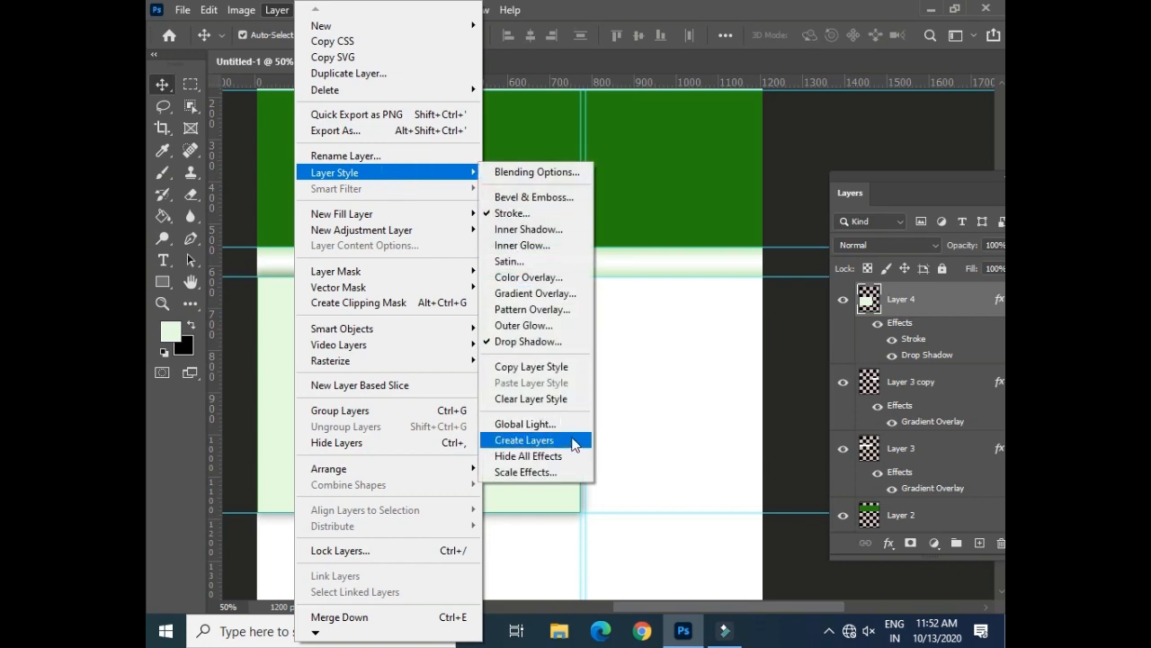
click(524, 445)
click(521, 249)
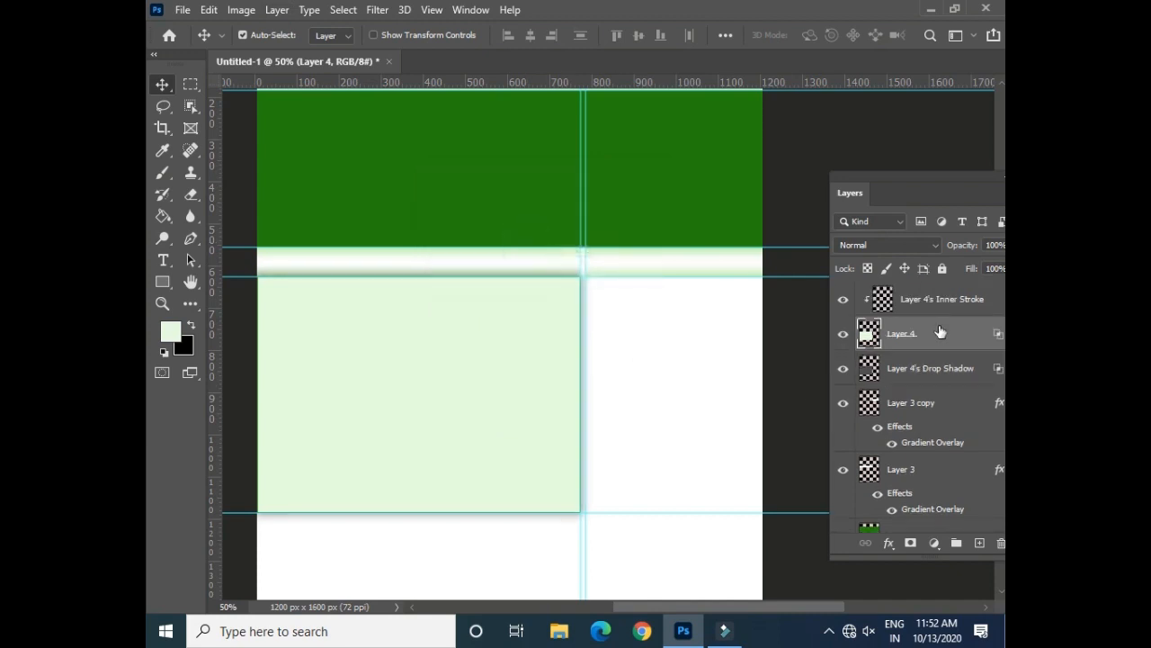
- Erase the part of the pale green block's drop shadow that spills onto the gradient strip above it
click(871, 368)
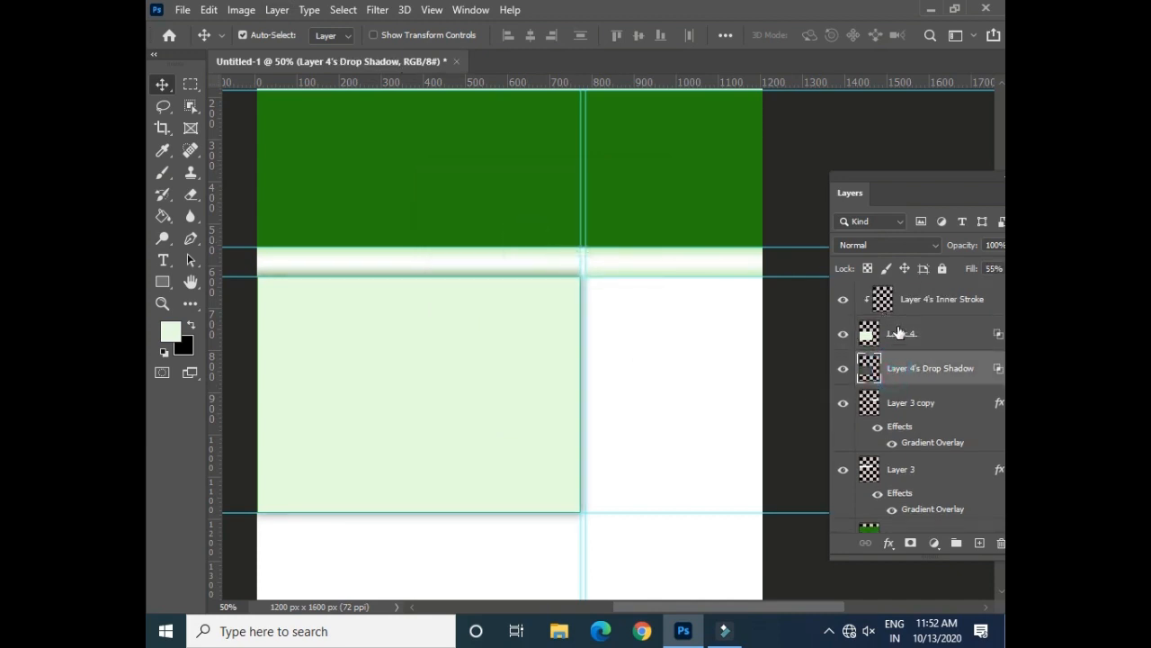
click(897, 332)
click(843, 368)
click(843, 370)
click(843, 371)
click(843, 371)
click(191, 83)
drag(237, 256, 631, 276)
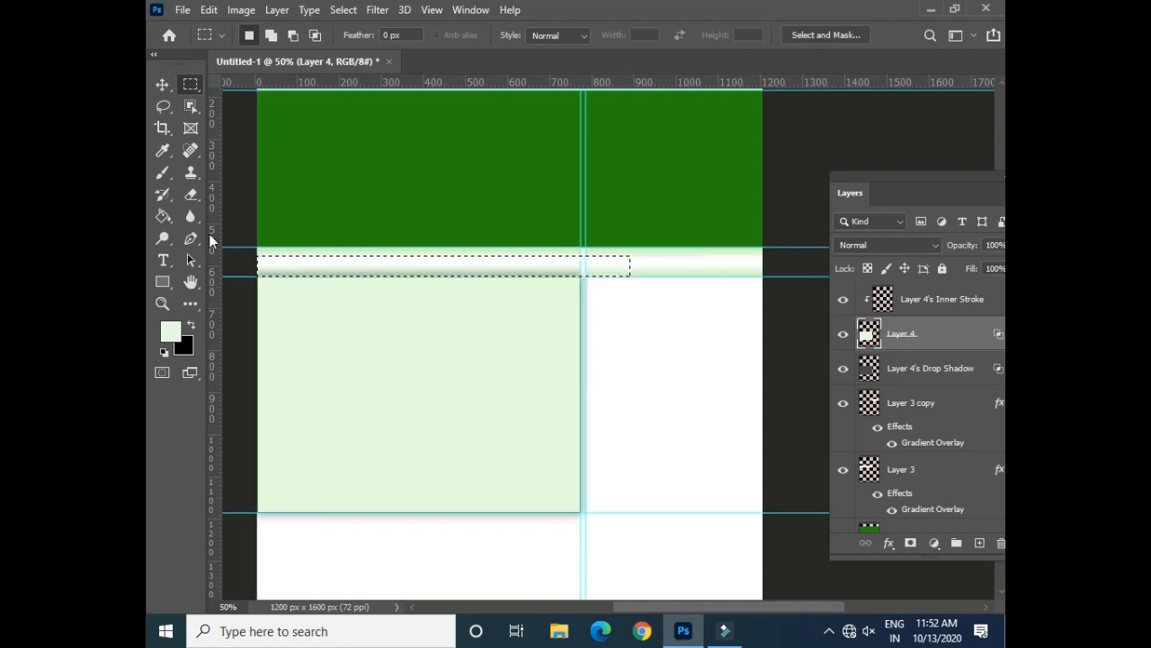
click(935, 368)
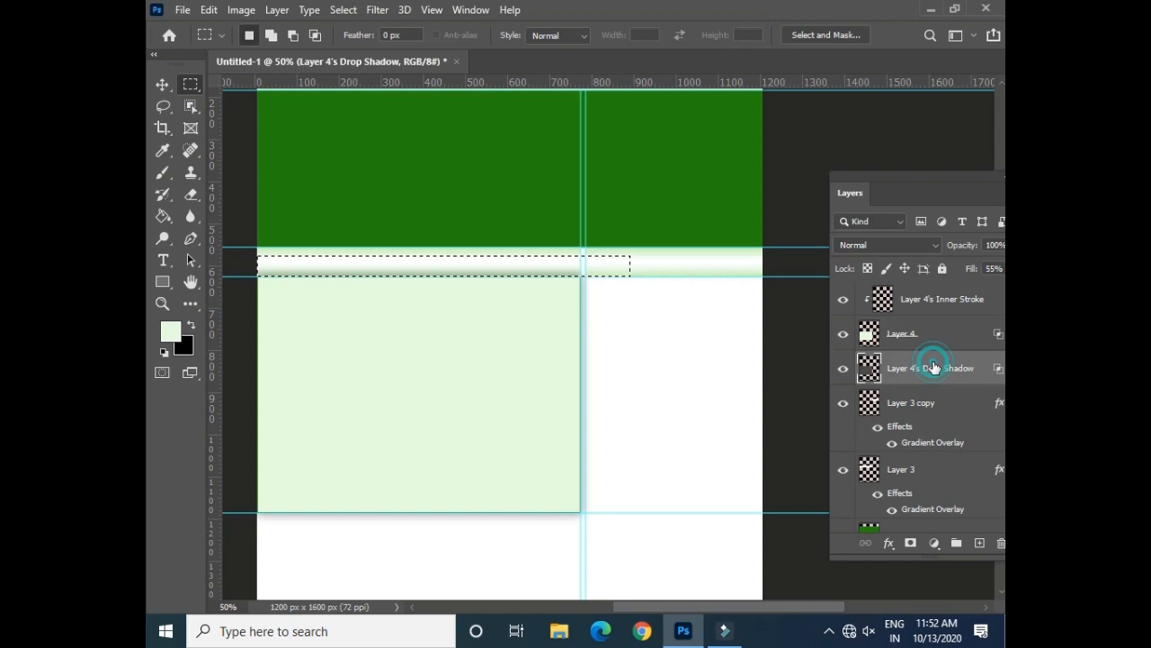
key(ctrl+d)
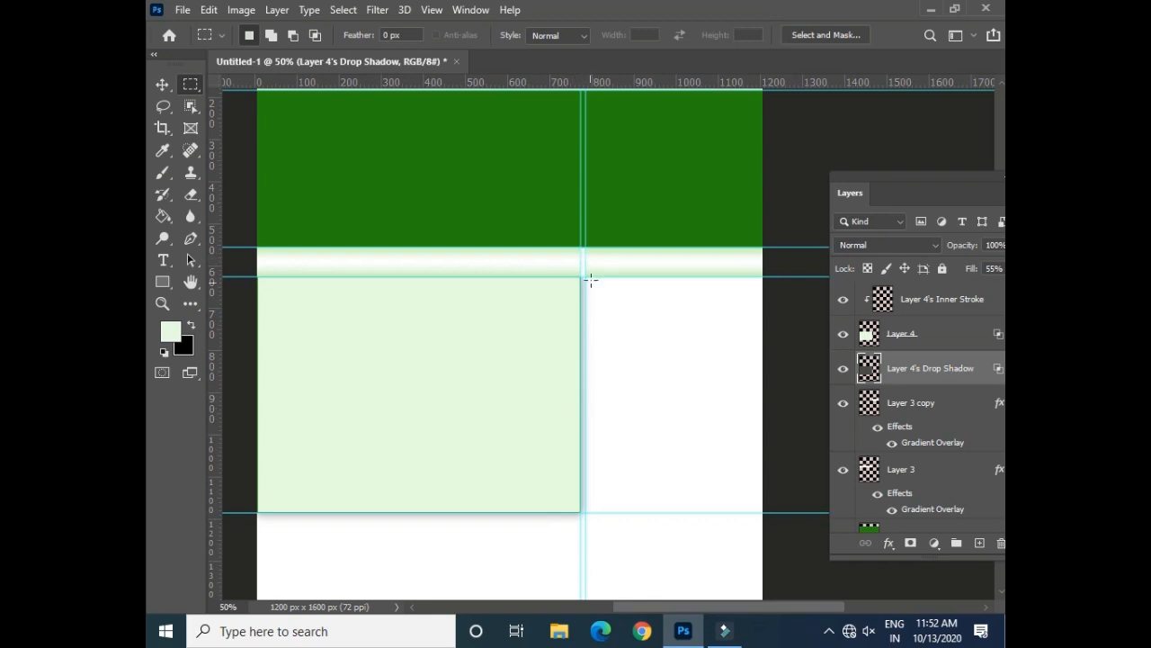
- Duplicate the pale green block and resize the copy to fill the narrower column beside it, between the guides and the page edge
click(162, 85)
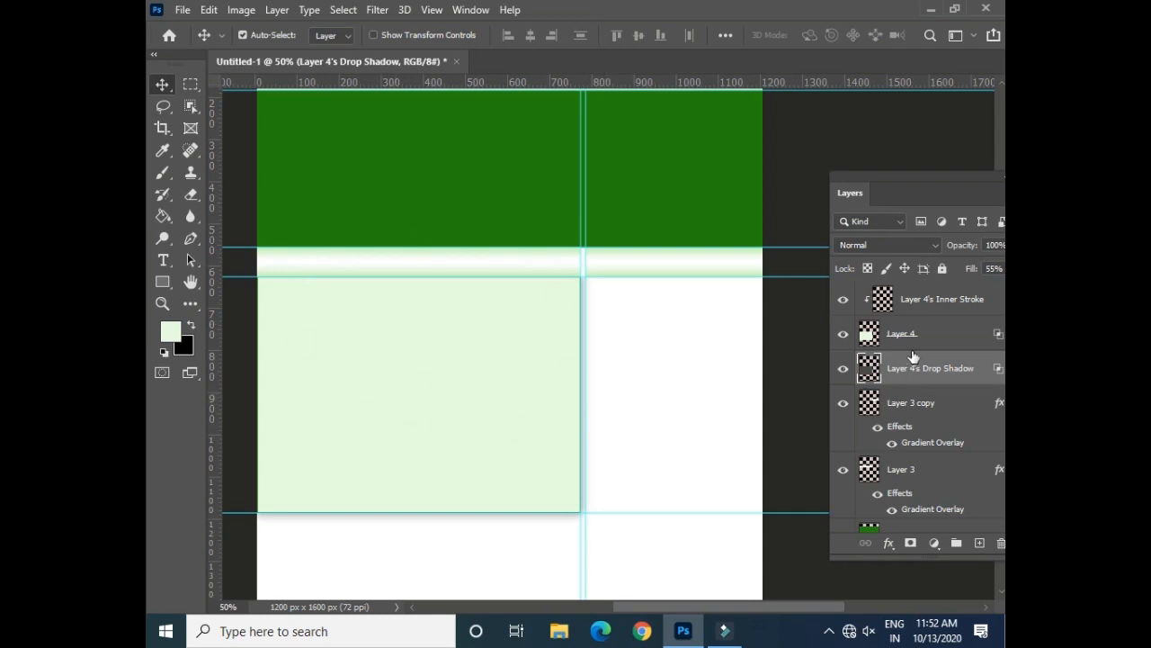
click(495, 357)
drag(430, 355, 620, 362)
key(ctrl+t)
drag(448, 397, 583, 395)
key(Return)
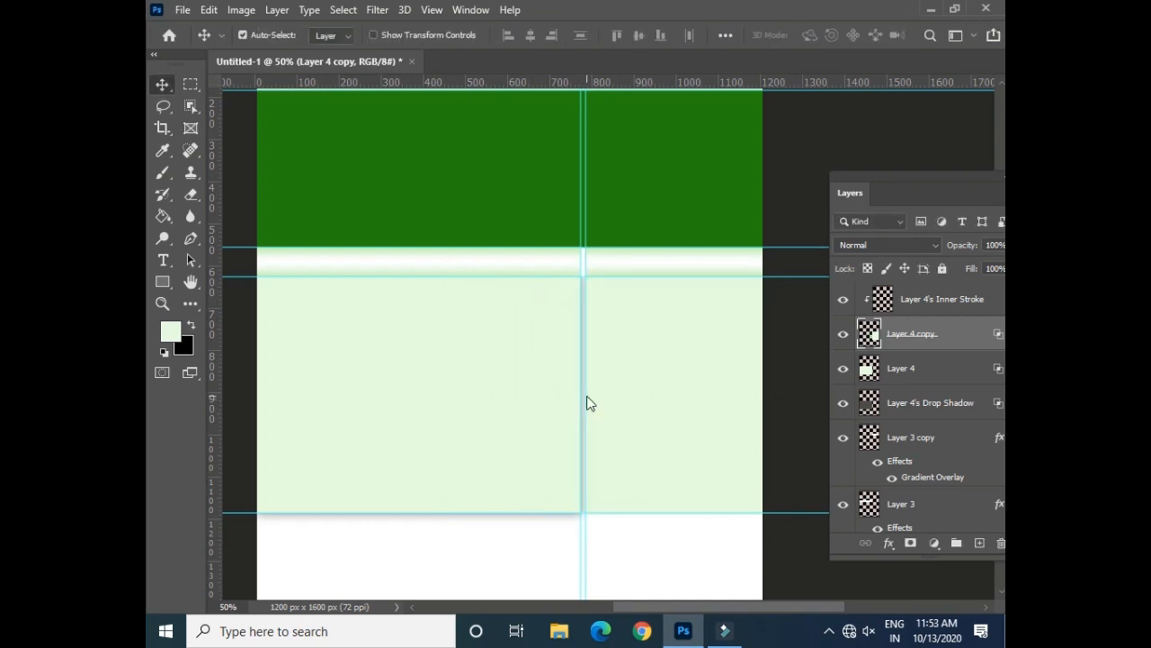
- Save the document on the computer's Desktop as Untitled-1 in Photoshop format with layers kept
drag(470, 519, 467, 316)
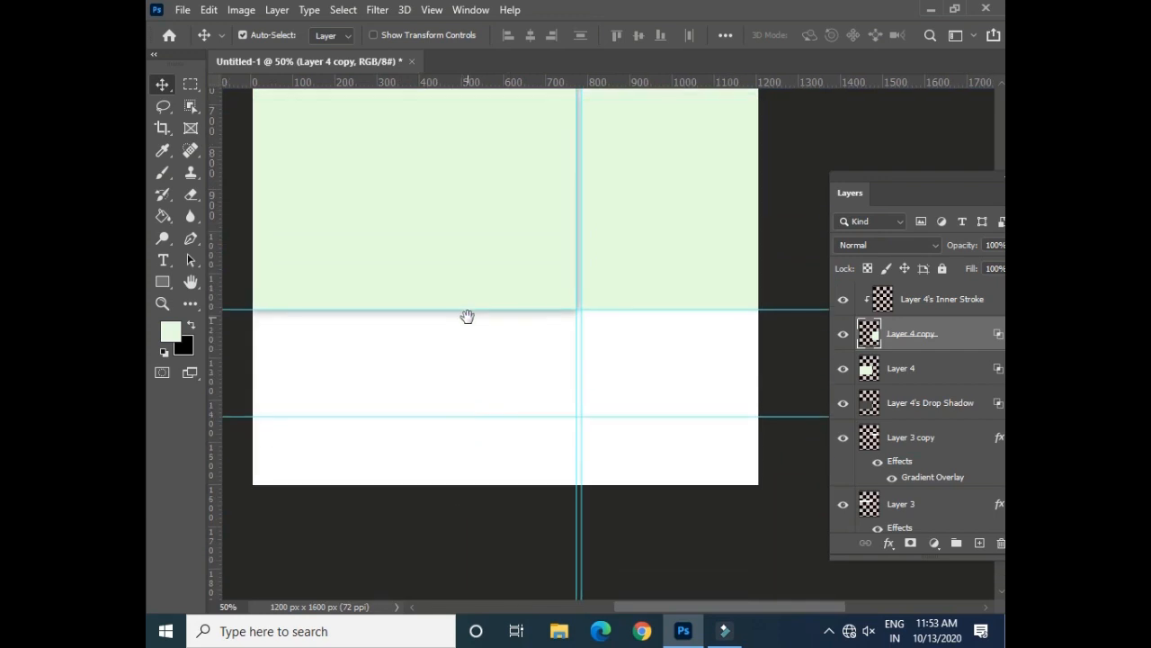
key(ctrl+s)
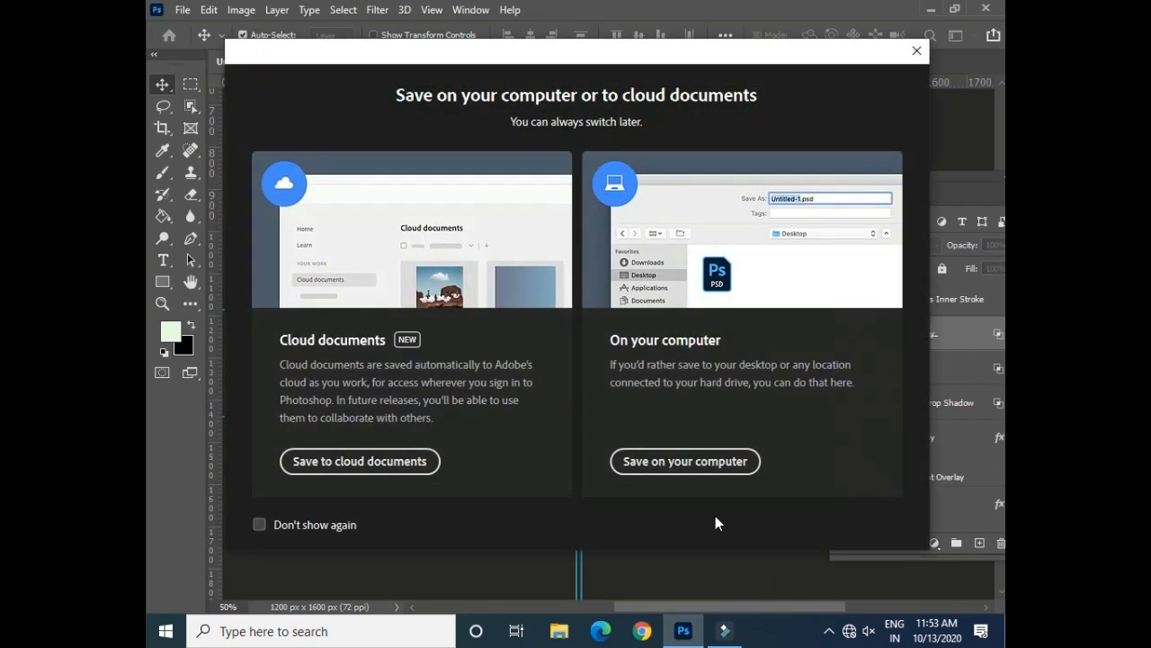
click(691, 462)
click(193, 145)
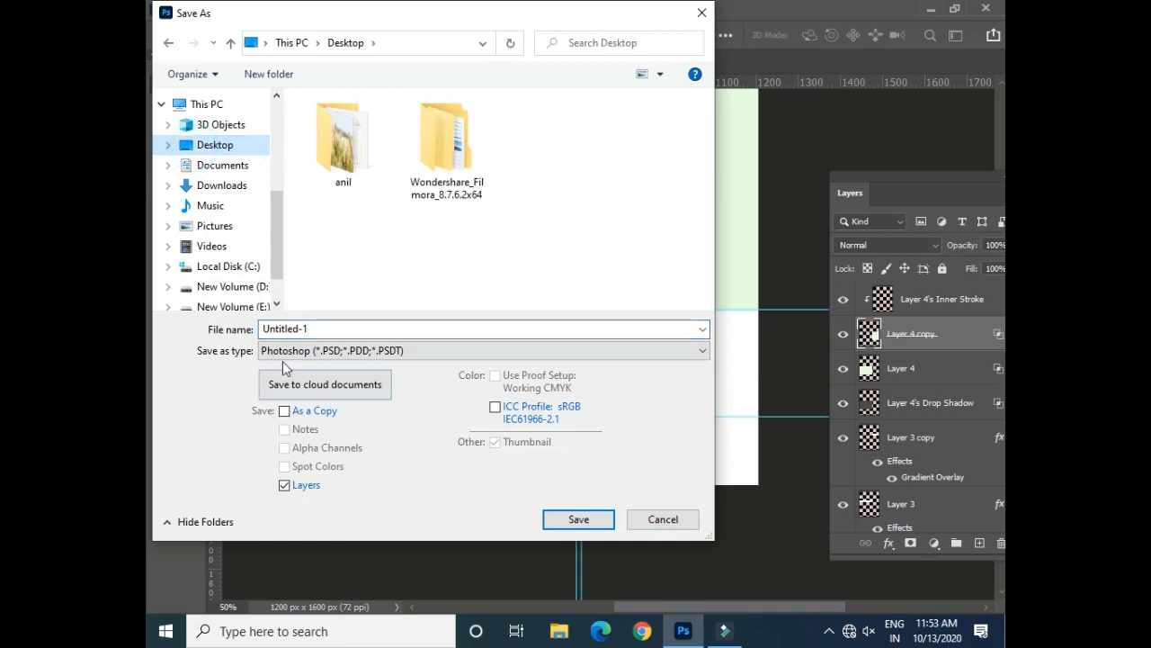
click(592, 525)
click(760, 166)
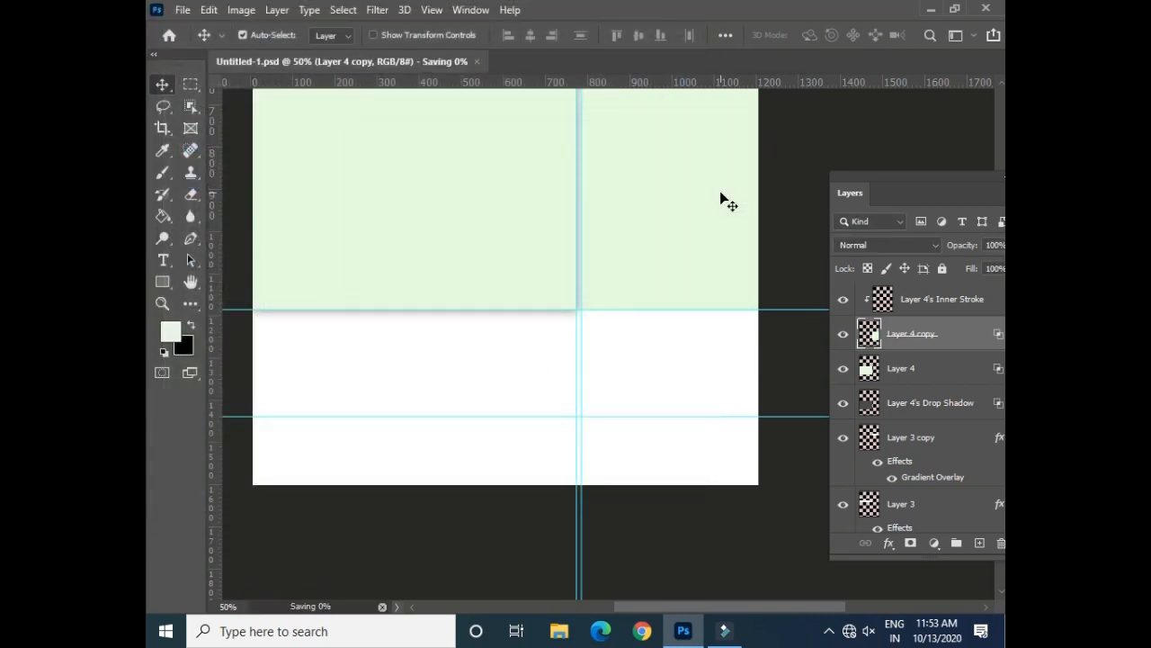
- Duplicate the large block's drop shadow layer and shift the copy sideways until it falls beneath the narrower block
drag(515, 167, 533, 298)
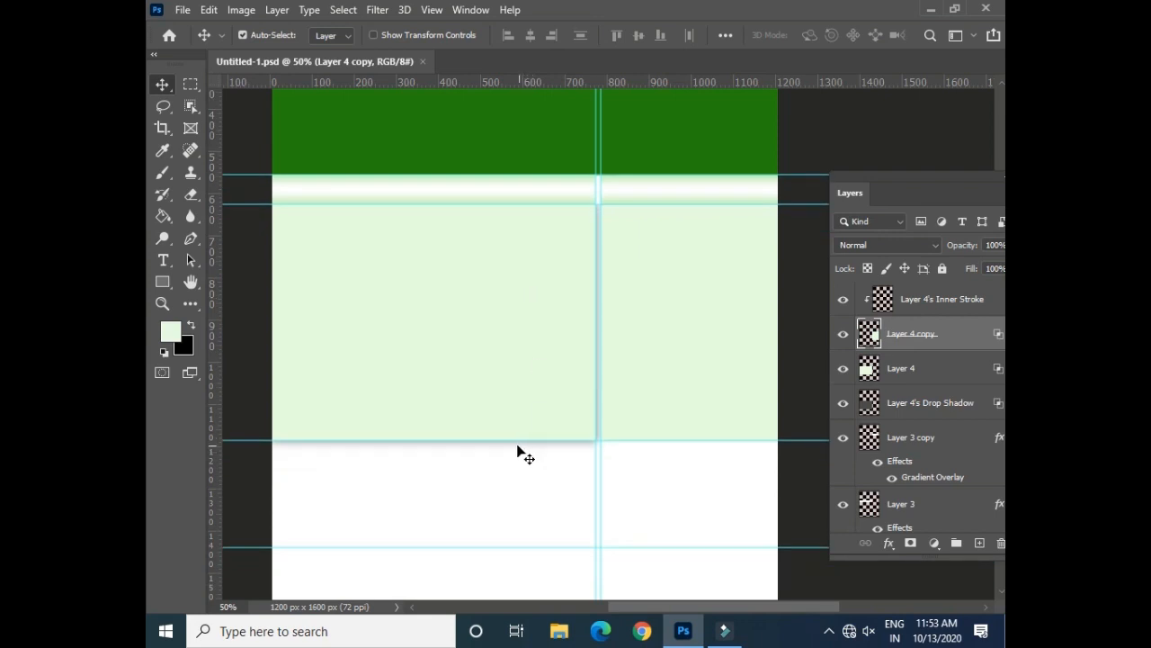
click(586, 443)
drag(392, 174, 392, 174)
key(shift+Right)
key(shift+Right)
key(shift+Right)
key(shift+Right)
key(shift+Right)
key(shift+Right)
key(shift+Right)
key(shift+Right)
key(shift+Right)
key(shift+Right)
key(shift+Right)
key(shift+Right)
key(shift+Right)
key(shift+Right)
key(shift+Right)
key(shift+Right)
key(shift+Right)
key(shift+Right)
key(shift+Right)
key(shift+Right)
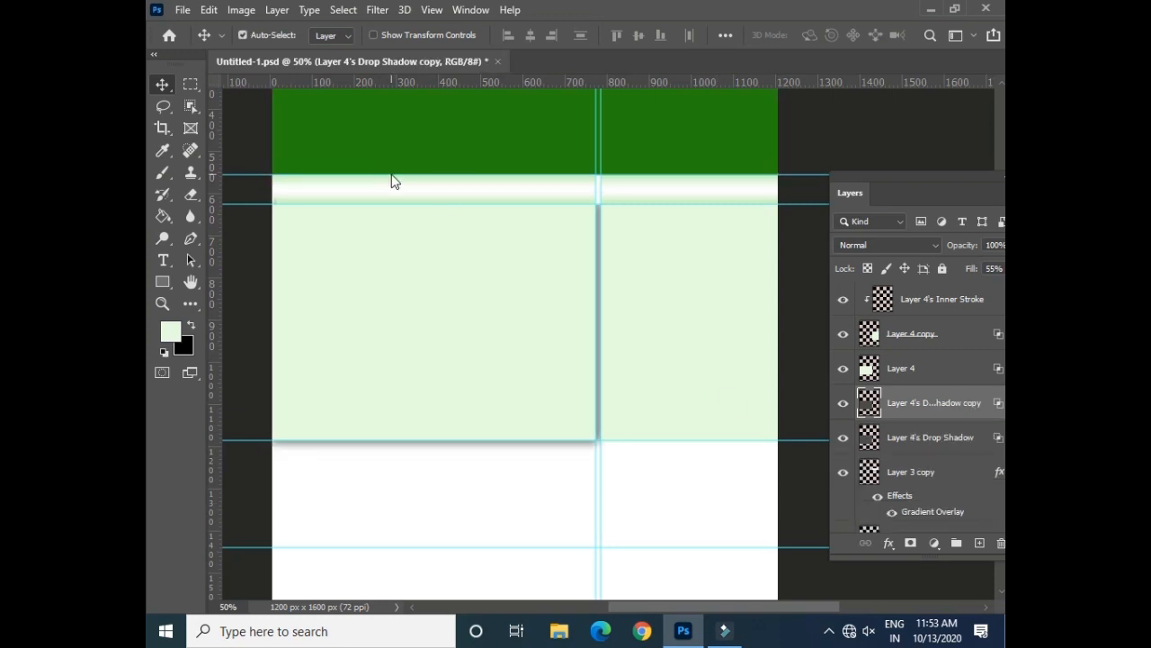
key(shift+Right)
key(shift+Right)
key(shift+Right)
key(shift+Right)
key(shift+Right)
key(shift+Right)
key(shift+Right)
key(shift+Right)
key(shift+Right)
key(shift+Right)
key(shift+Right)
key(shift+Right)
key(shift+Right)
key(shift+Right)
key(shift+Right)
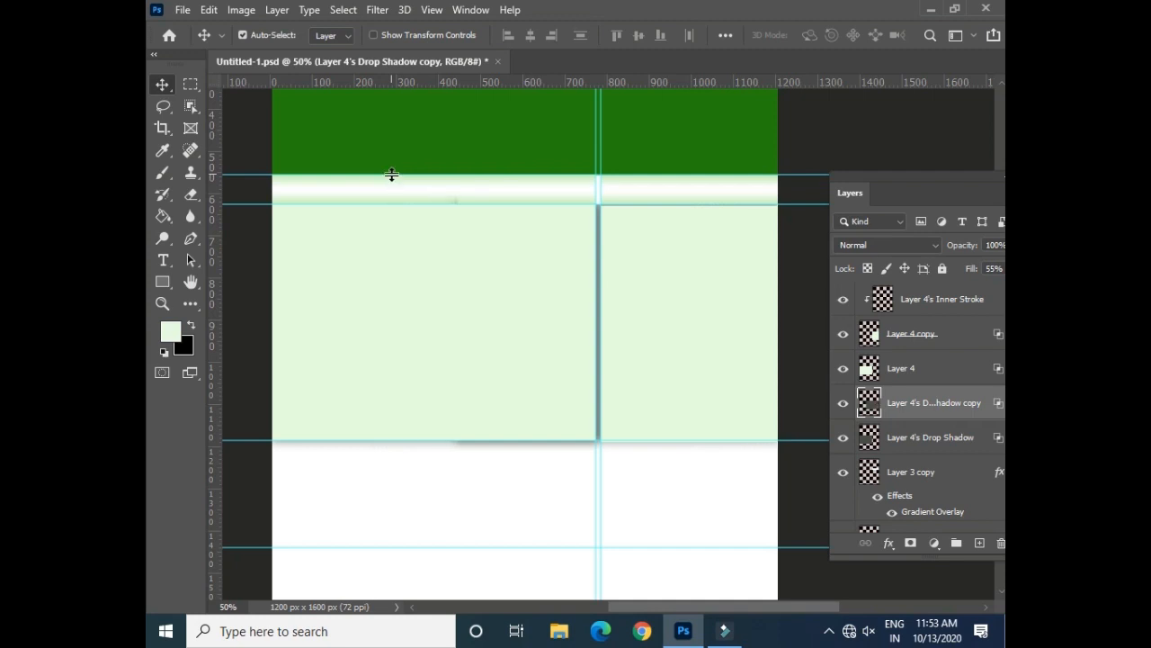
- Erase the part of the copied shadow that lies under the large block and the gap between the blocks
click(190, 83)
drag(408, 174, 601, 491)
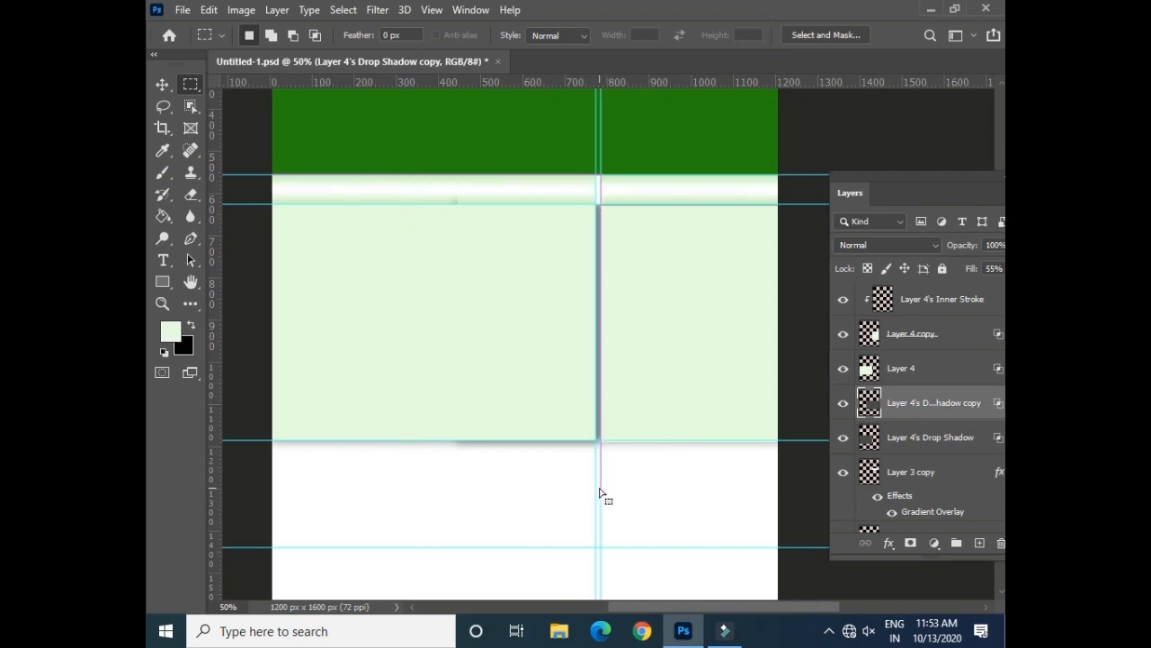
key(Delete)
key(ctrl+d)
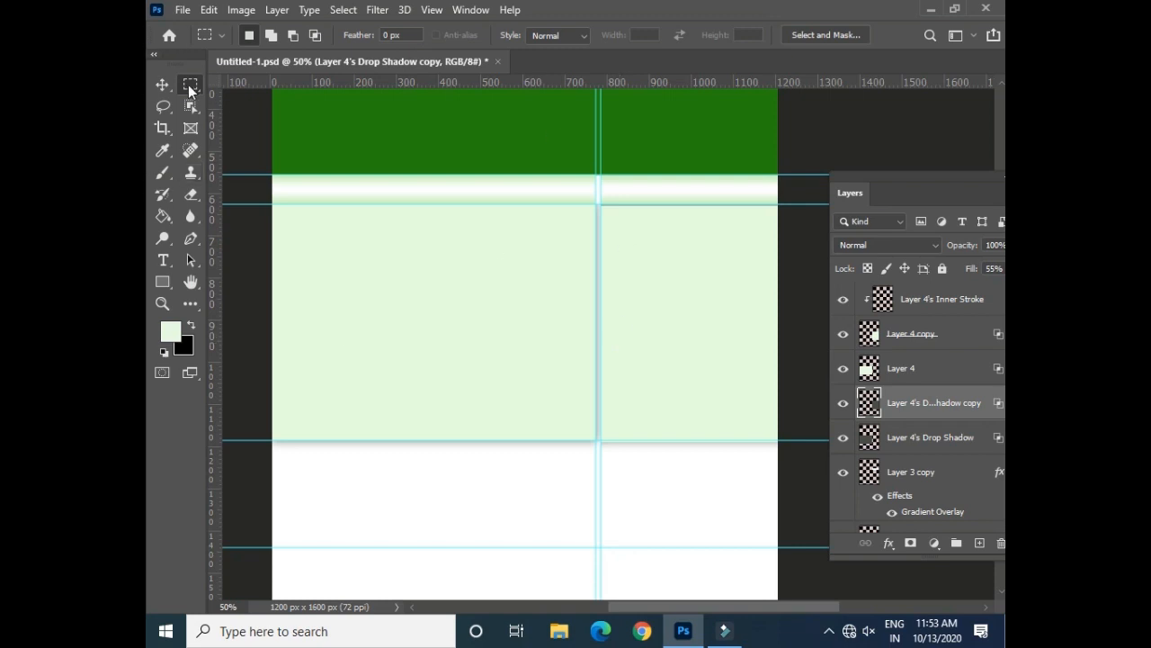
- Duplicate the short gradient strip down onto the narrower pale green block and bring its layer above that block
key(v)
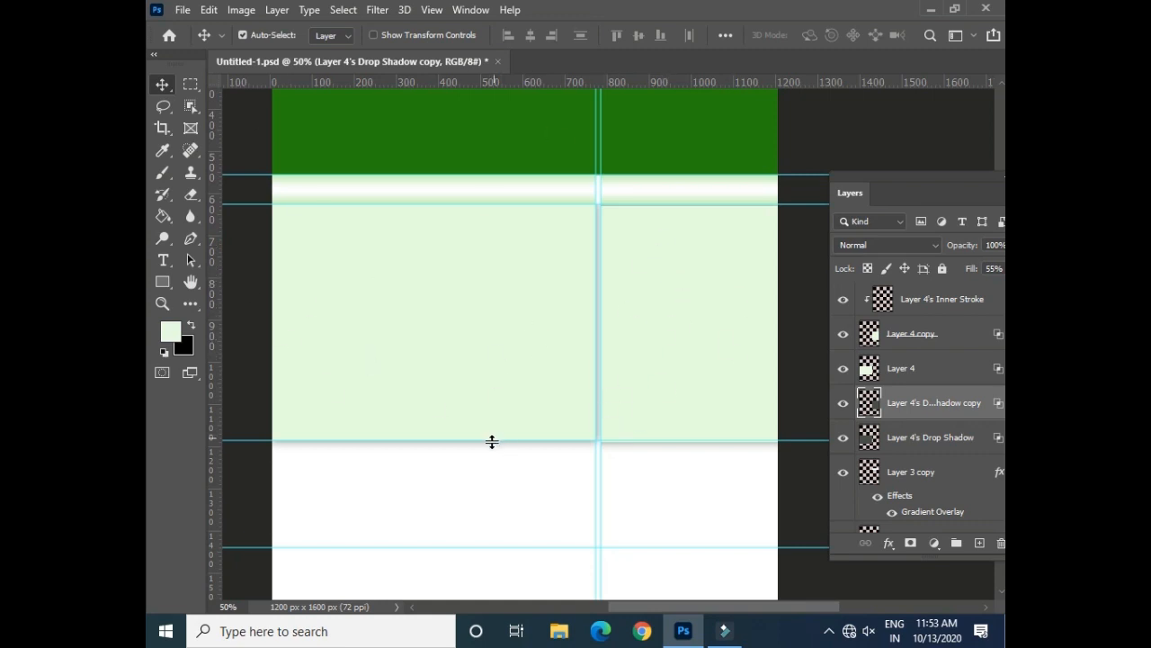
click(657, 189)
drag(657, 189, 657, 327)
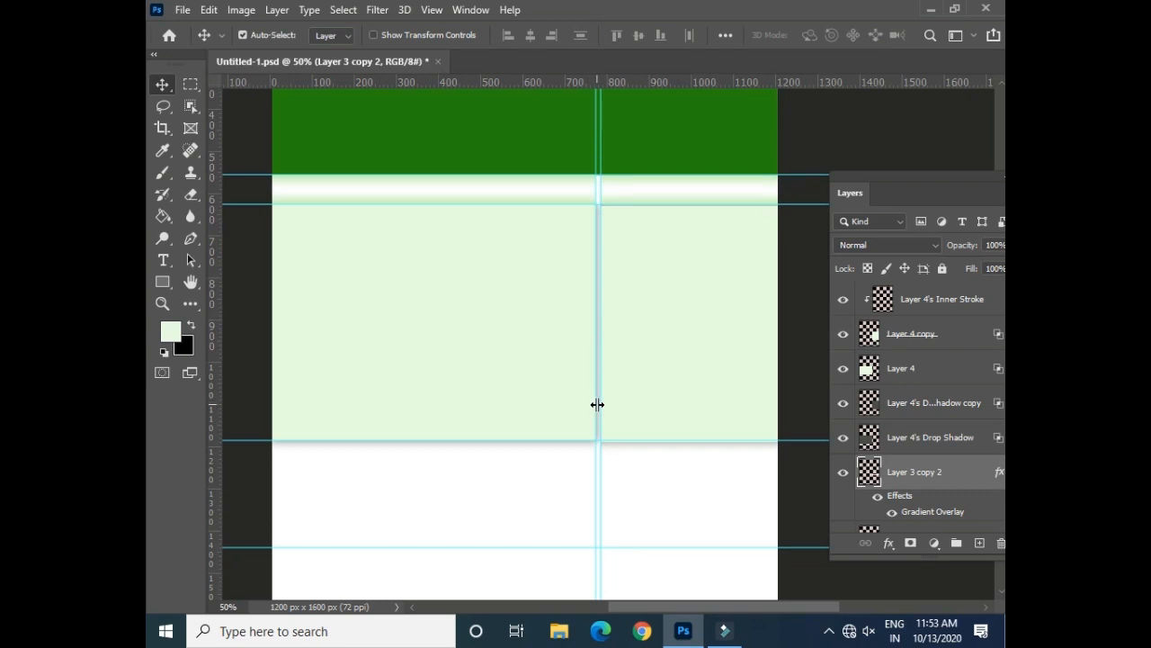
key(ctrl)
key(ctrl+bracketright)
key(ctrl+bracketright)
key(ctrl+bracketright)
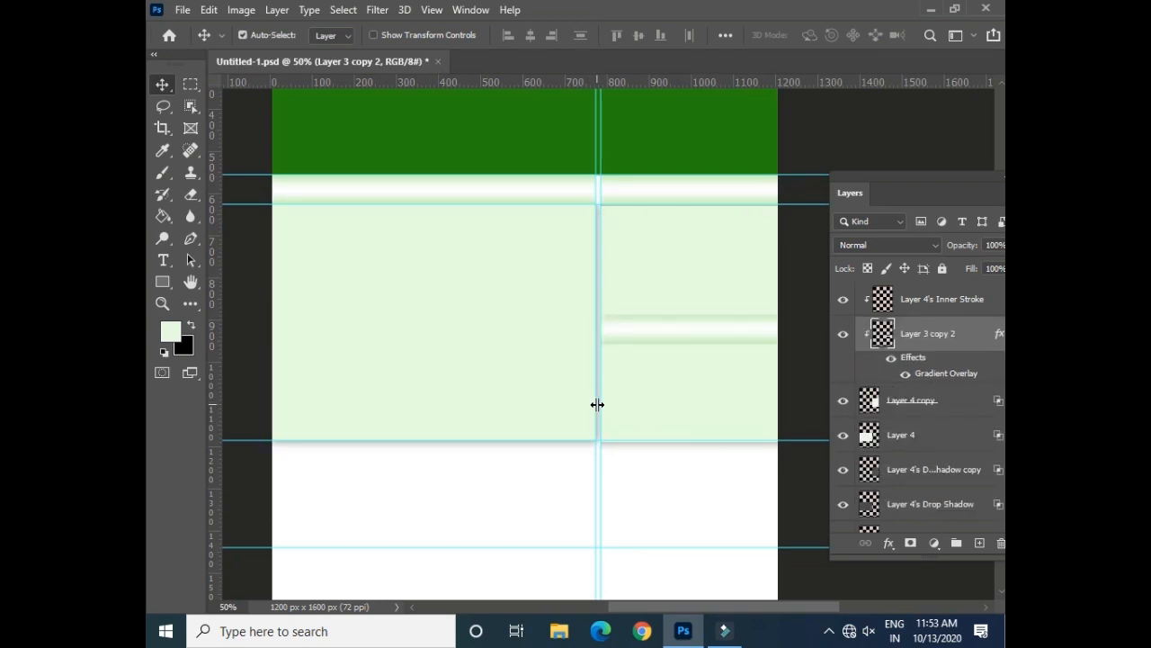
- Nudge the copied gradient strip up by about 40 px on the narrower block and save the document
key(shift+Up)
key(shift+Up)
key(shift+Up)
key(shift+Up)
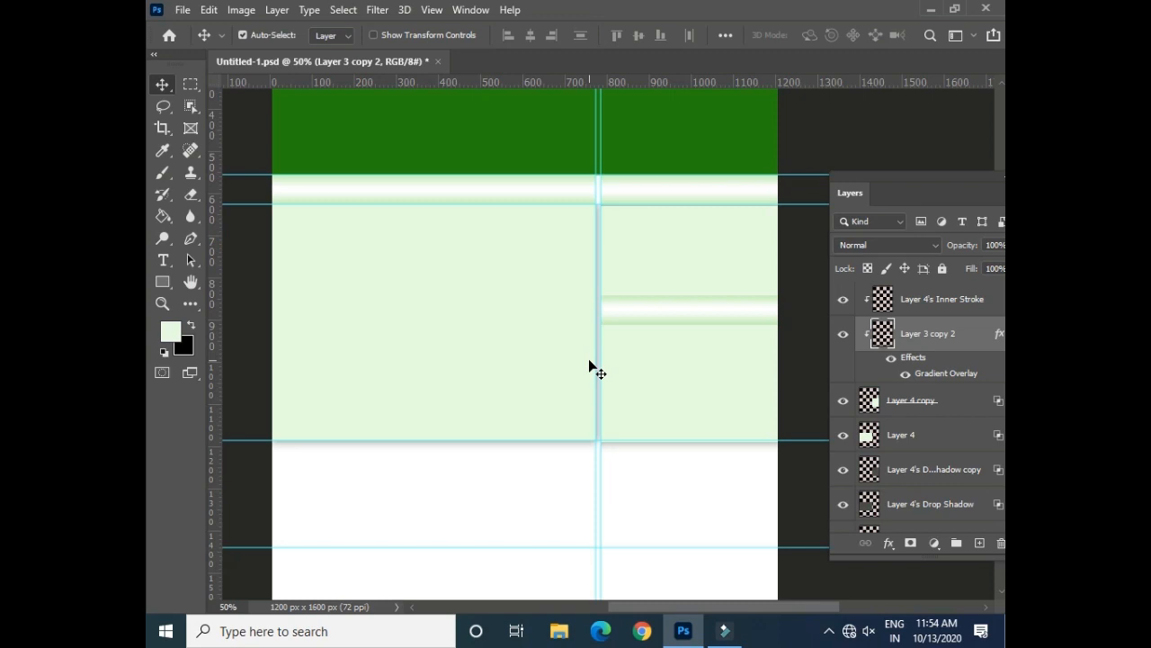
key(ctrl+s)
- Copy the narrower block, shrink it to a small box between the two lowest horizontal guides, and duplicate it into a row of four
drag(488, 358, 509, 242)
drag(699, 271, 567, 312)
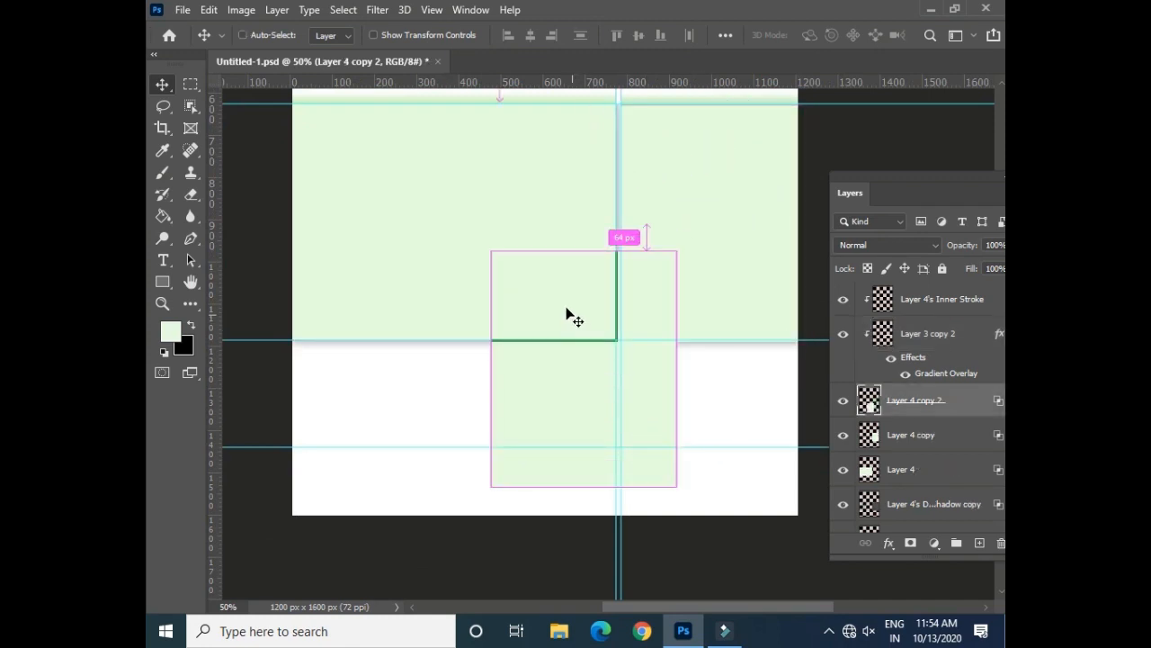
key(ctrl+t)
drag(592, 250, 385, 386)
drag(501, 444, 796, 410)
key(Return)
alt+click(651, 410)
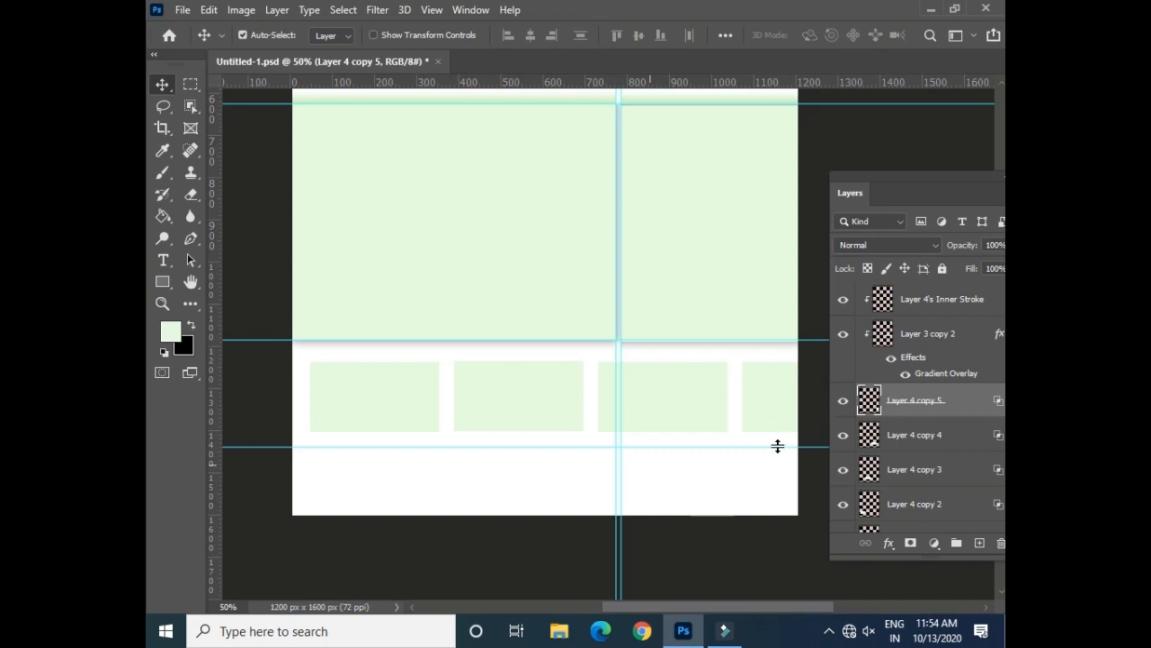
- Scale the row of four small boxes together to 84.23% width and centre it at X 606 px, Y 1317 px
click(387, 393)
shift+click(513, 404)
shift+click(639, 395)
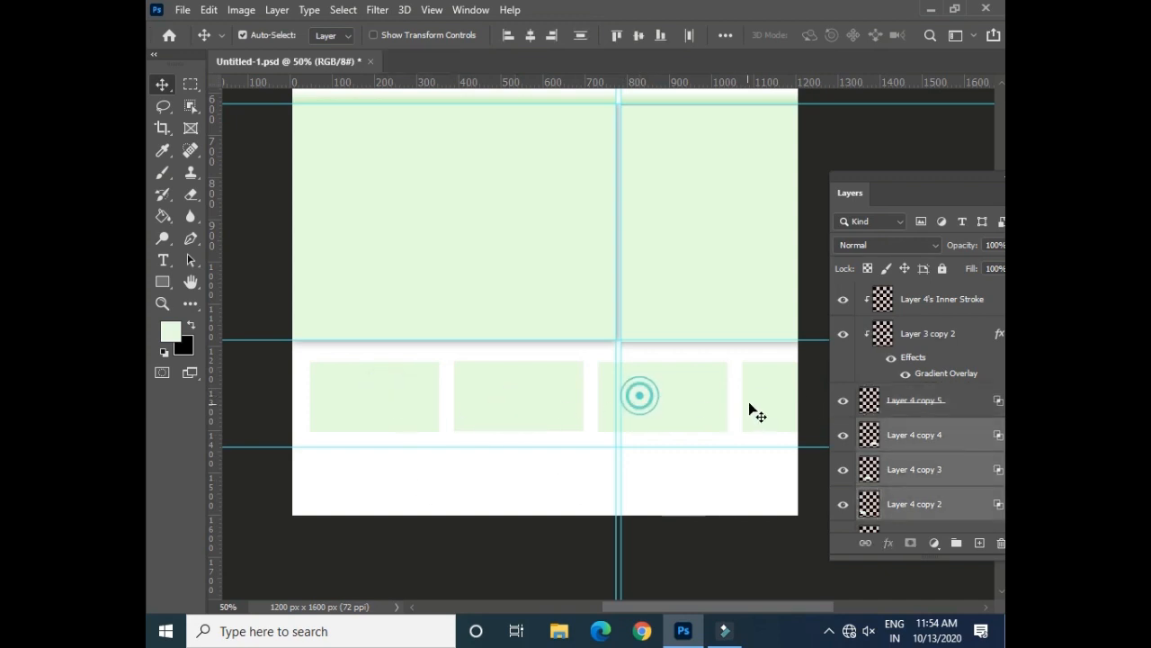
shift+click(749, 401)
key(ctrl+t)
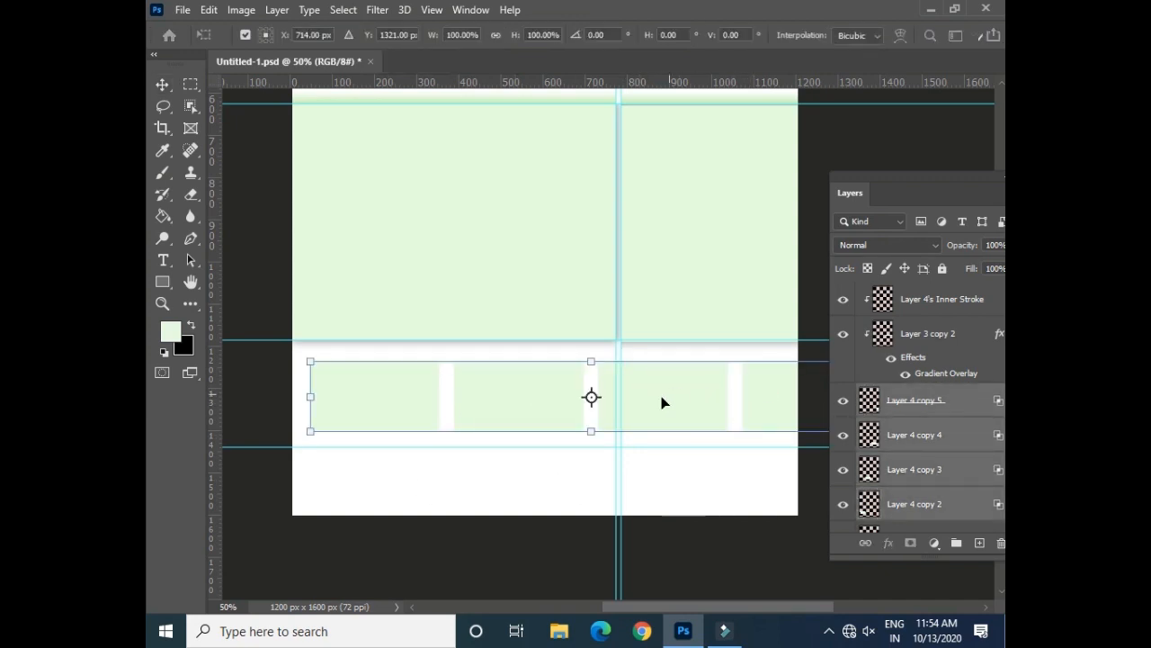
drag(725, 327, 527, 325)
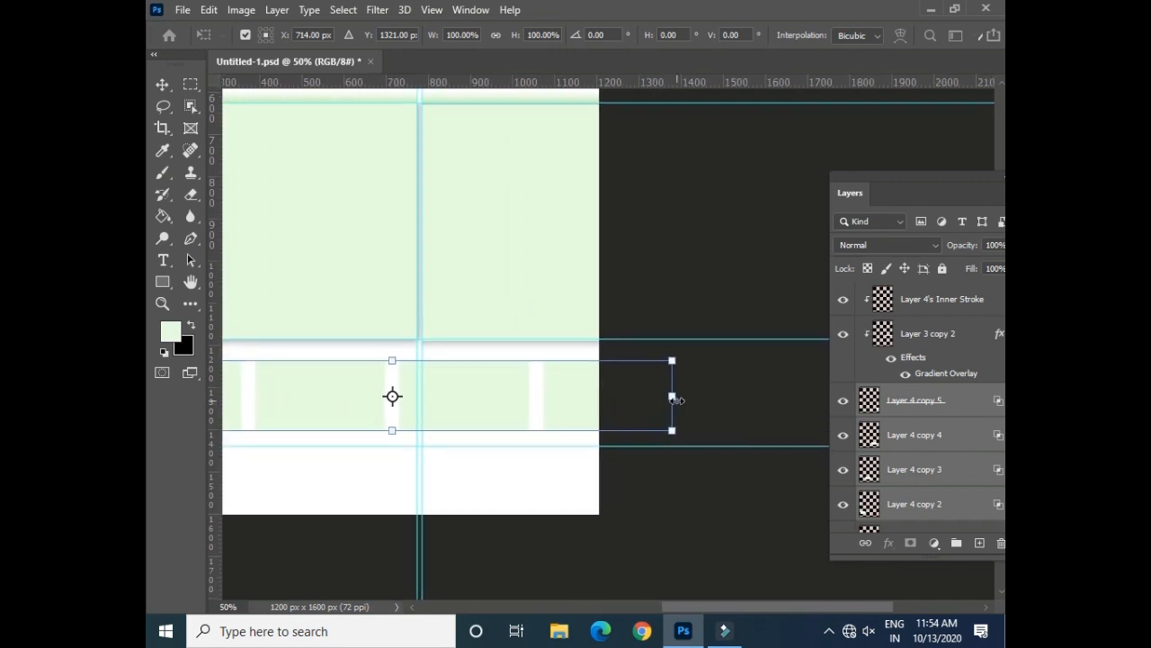
drag(672, 397, 587, 397)
drag(467, 300, 638, 306)
drag(462, 423, 460, 414)
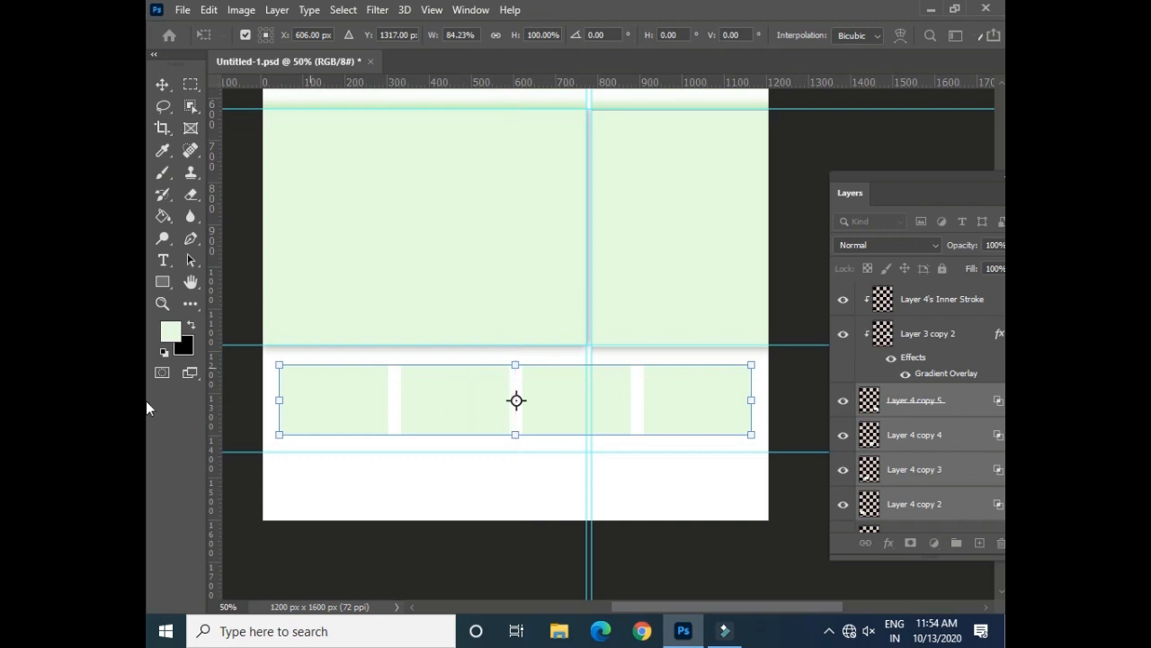
key(Return)
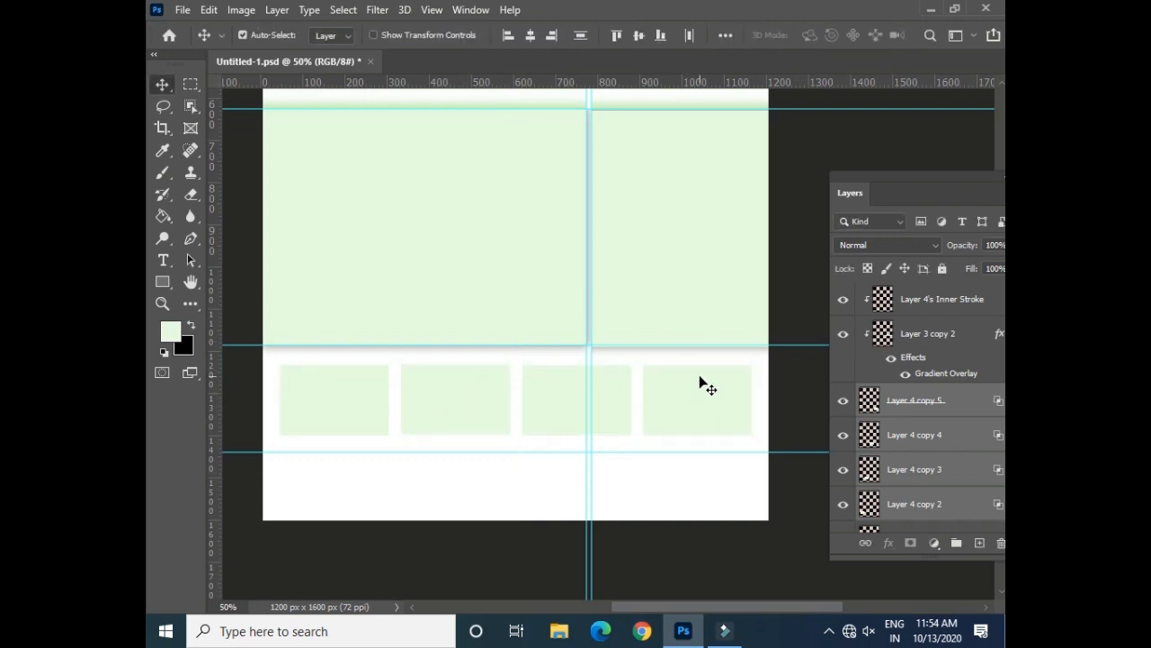
- Duplicate the pale green header band and move the copy down until its upper edge meets the lowest horizontal guide
drag(587, 172, 573, 315)
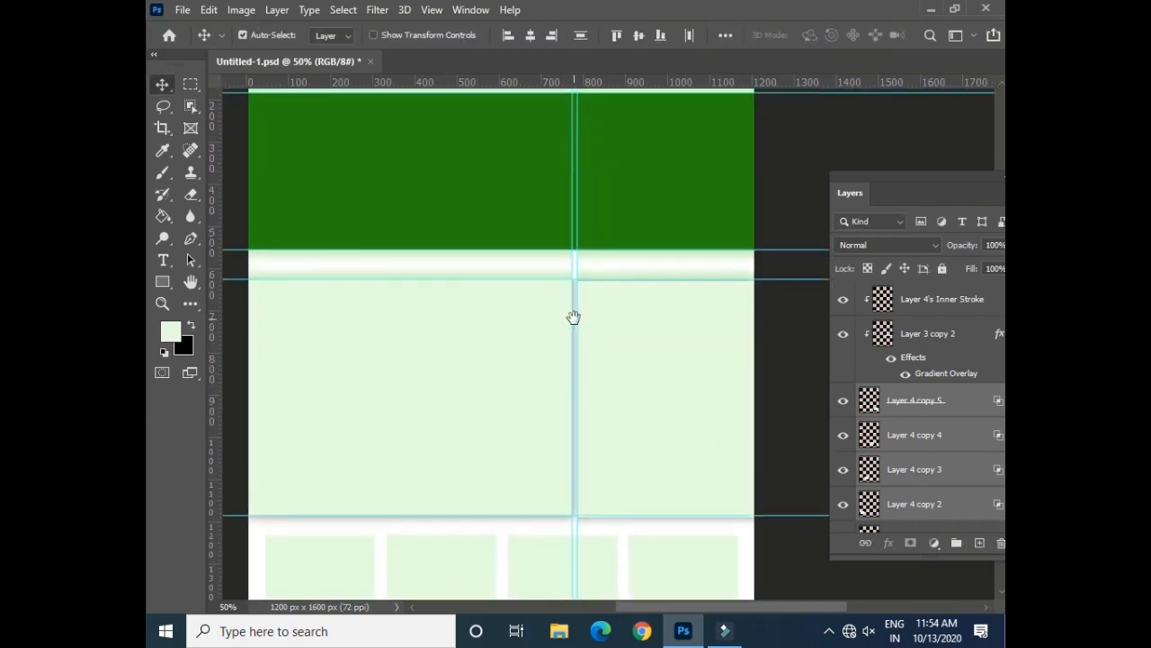
scroll(540, 243, up, 3)
click(483, 182)
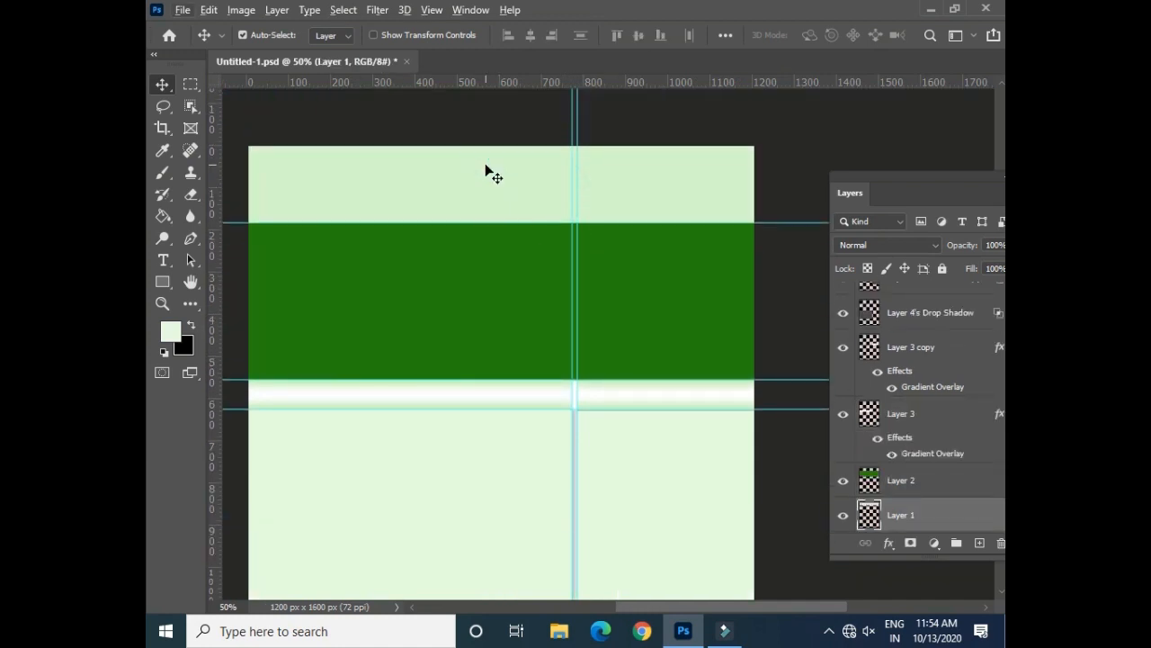
drag(486, 171, 473, 522)
drag(517, 423, 563, 145)
key(shift+Down)
key(shift+Down)
key(shift+Down)
key(shift+Down)
key(shift+Down)
key(shift+Down)
key(shift+Down)
key(shift+Down)
key(shift+Down)
key(shift+Down)
key(shift+Down)
key(shift+Down)
key(shift+Down)
key(shift+Down)
key(shift+Down)
key(shift+Down)
key(shift+Down)
key(shift+Down)
key(shift+Down)
key(shift+Down)
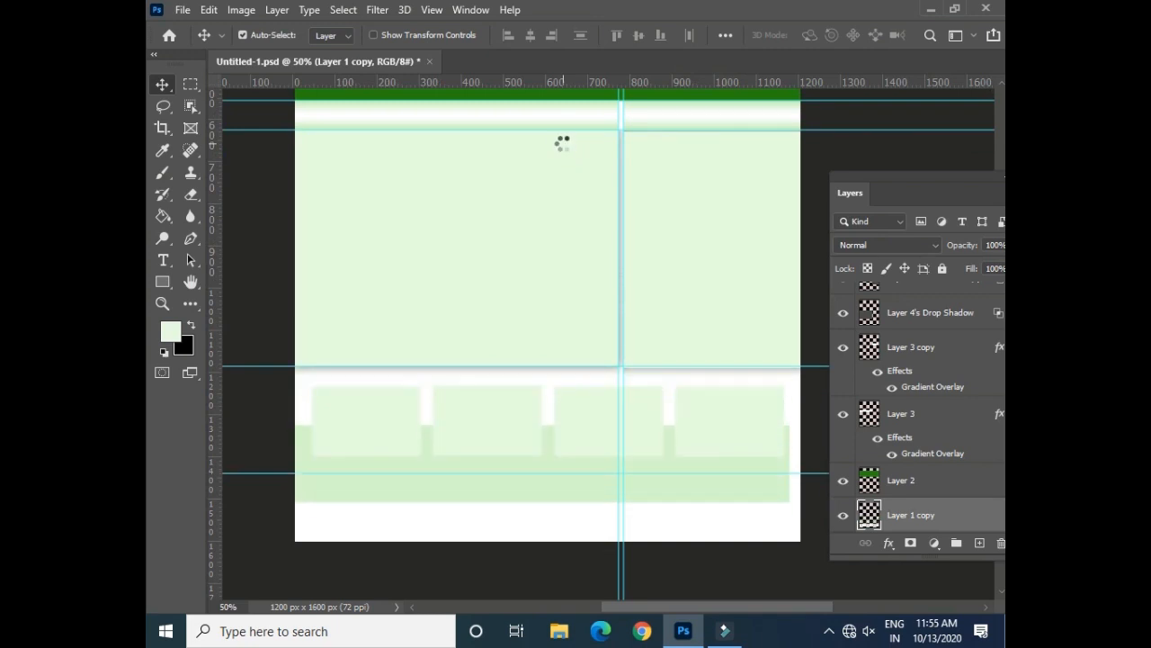
key(shift+Down)
key(shift+Down)
key(shift+Down)
key(shift+Down)
key(shift+Down)
key(shift+Down)
key(shift+Down)
key(shift+Down)
key(shift+Down)
key(shift+Down)
key(shift+Down)
key(shift+Down)
key(shift+Down)
key(shift+Down)
key(shift+Down)
key(shift+Down)
key(shift+Down)
key(shift+Down)
key(shift+Up)
key(shift+Up)
key(shift+Up)
key(shift+Up)
key(shift+Up)
key(shift+Up)
key(shift+Up)
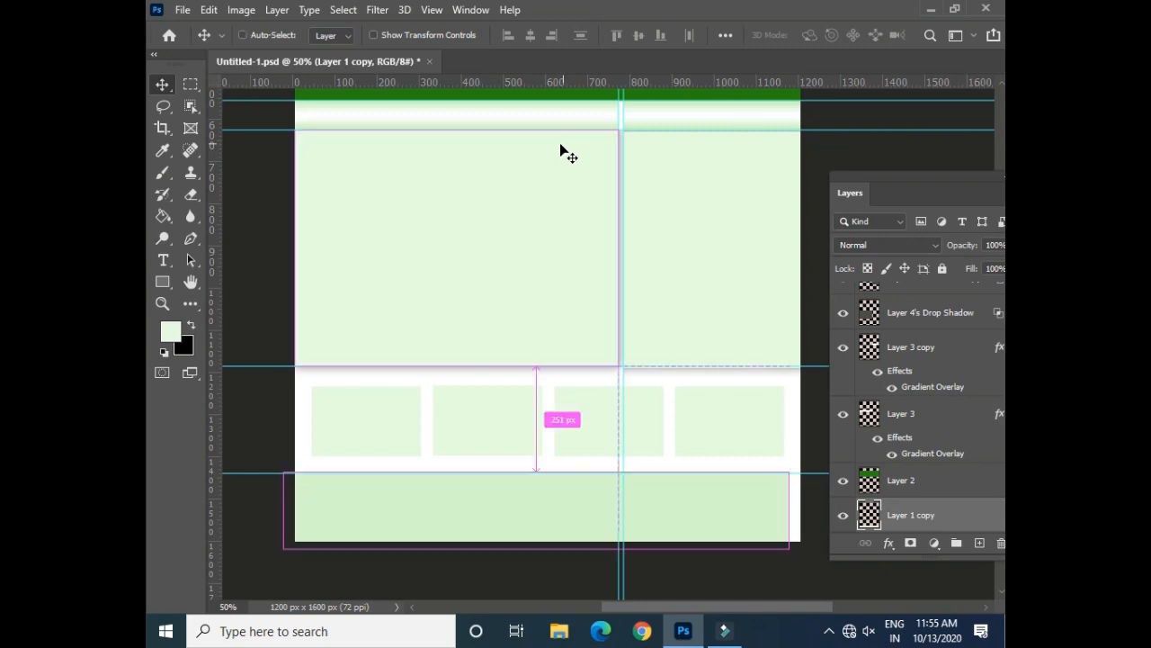
- Align the copied footer band with the page's side edges so it spans the full width below the lowest guide
key(ctrl+t)
drag(393, 492, 409, 496)
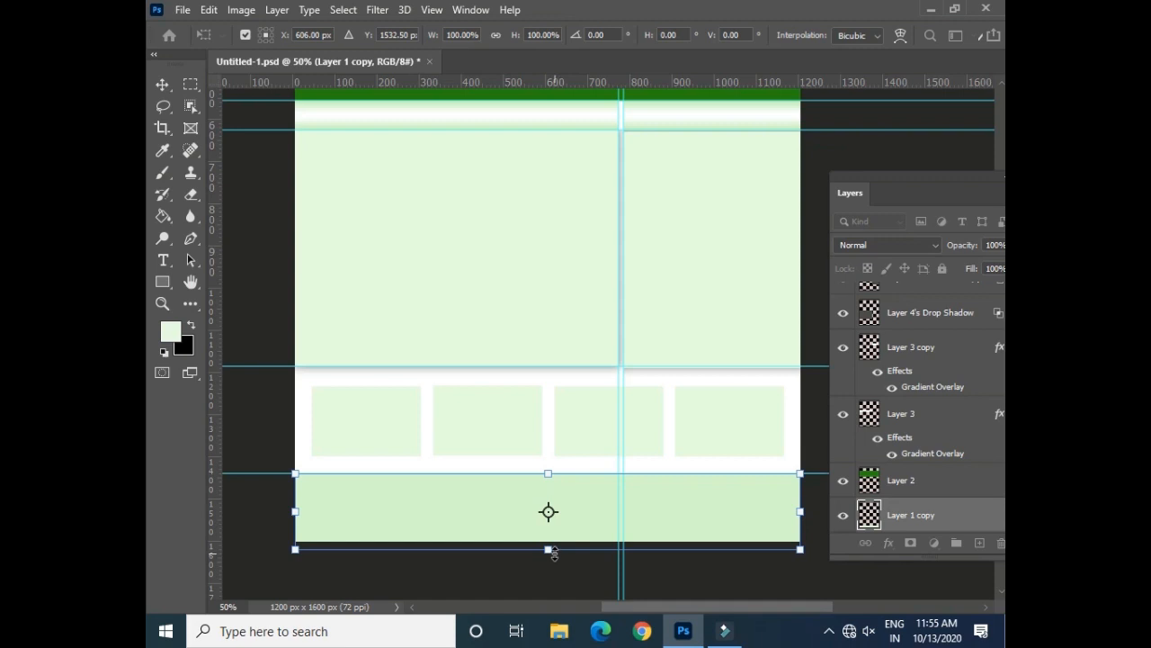
key(Return)
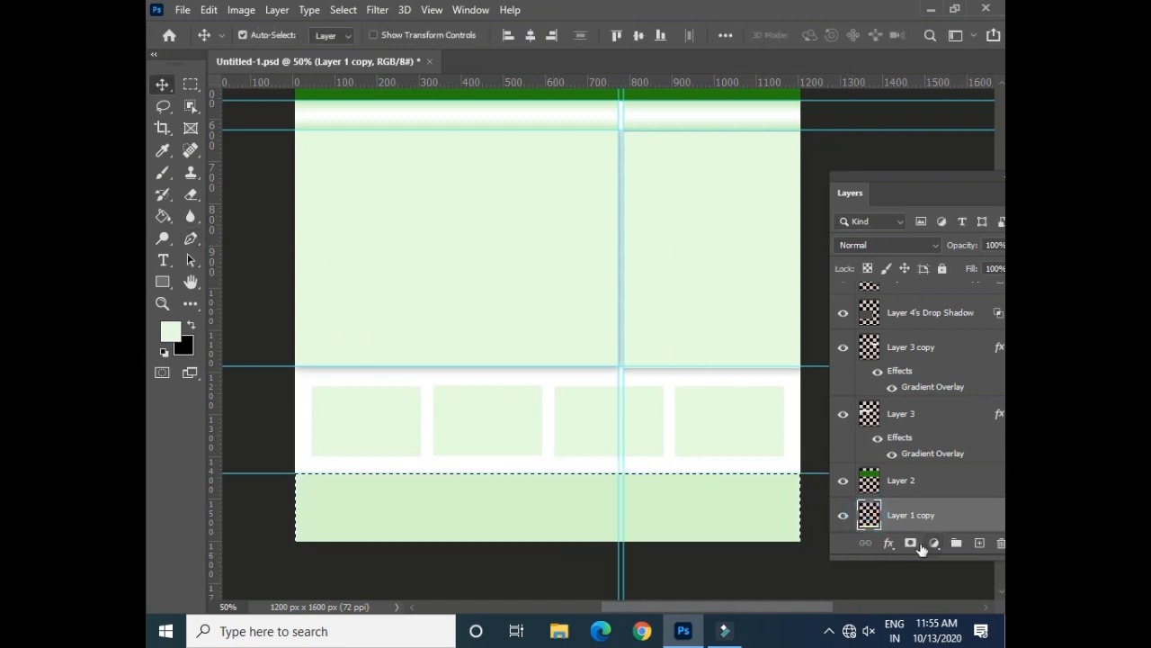
key(ctrl+d)
- Add a Gradient Overlay to the footer band and reduce it to two stops, pale green at the start and white at 100%
click(889, 544)
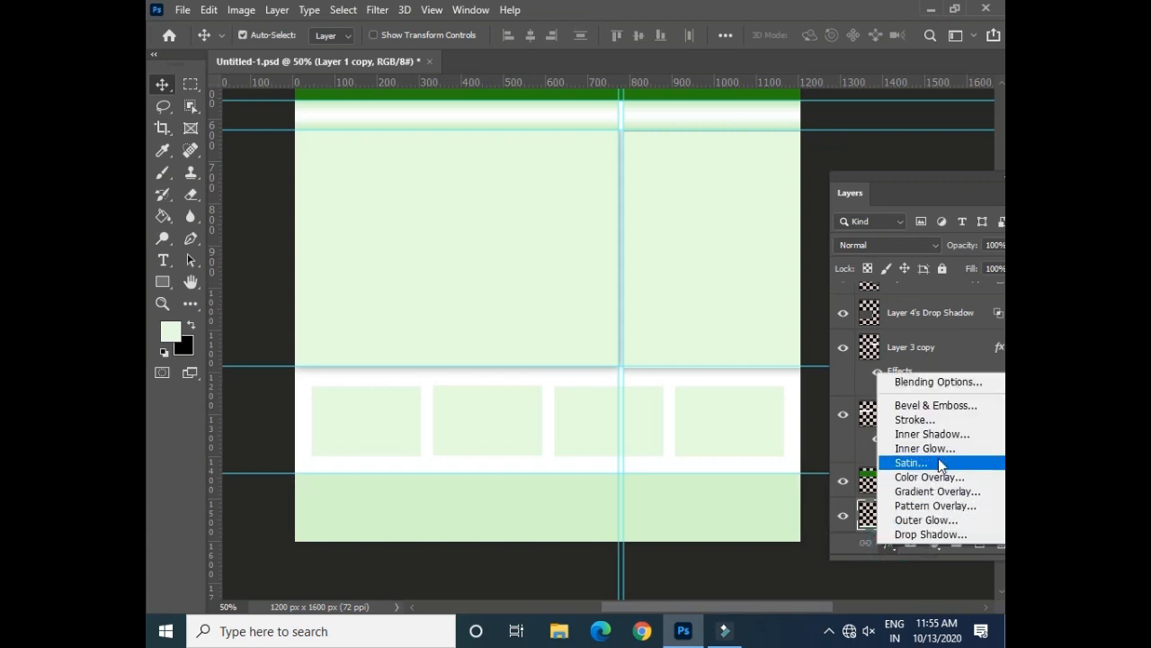
click(937, 491)
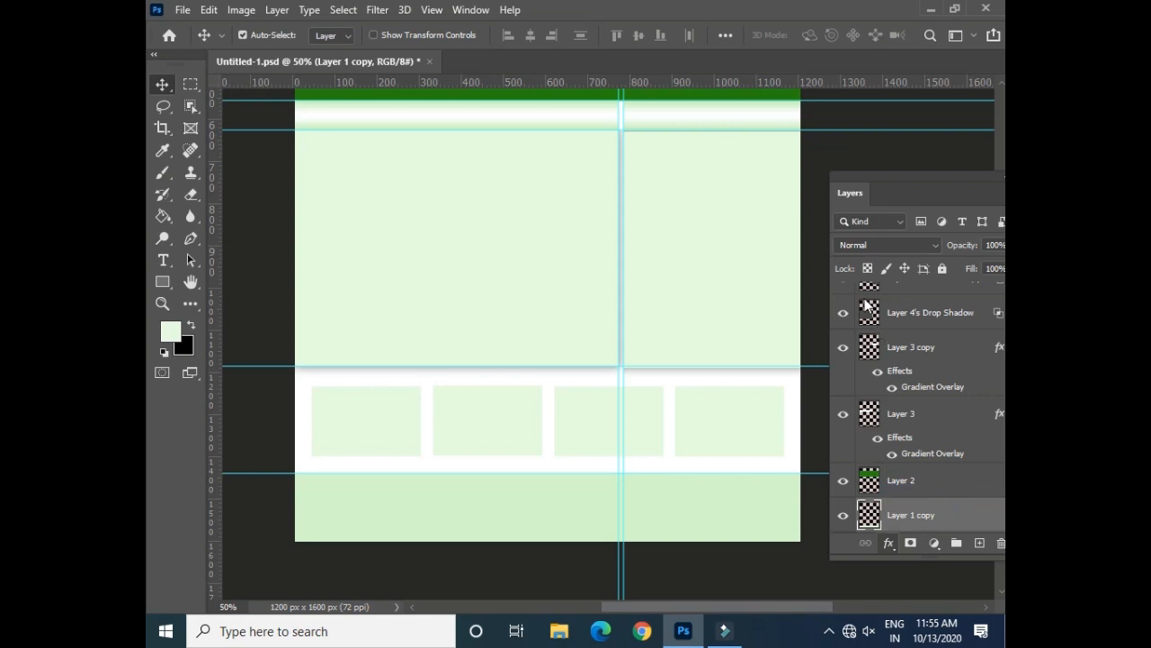
drag(601, 154, 713, 71)
click(792, 175)
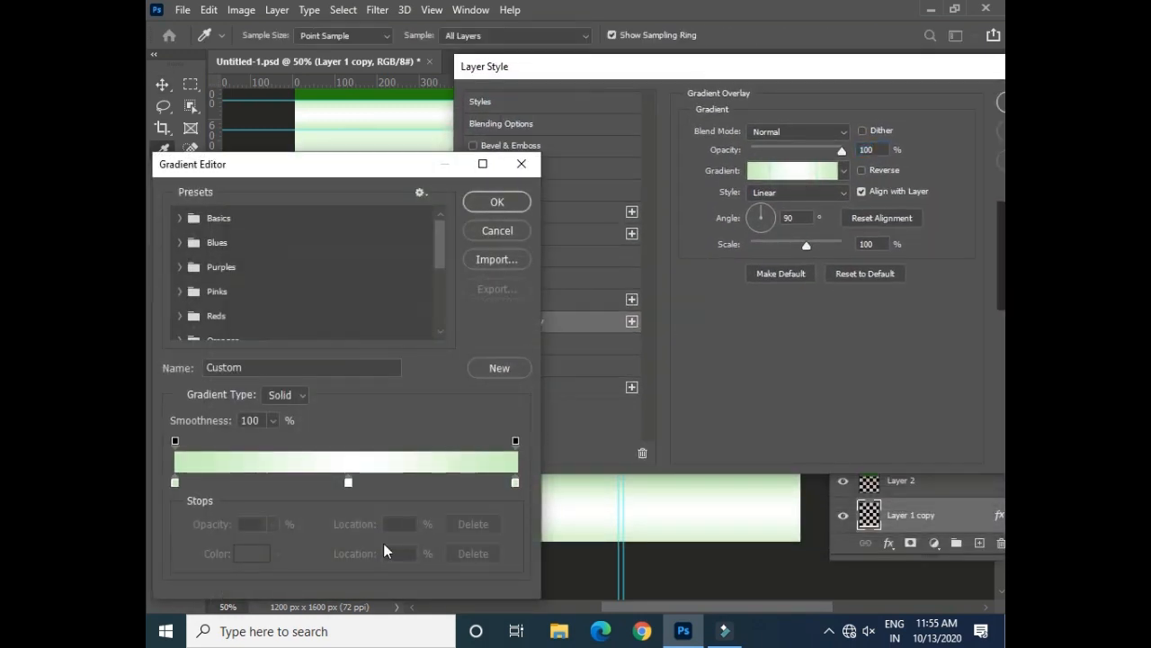
mouse_move(515, 483)
mouse_down()
mouse_move(516, 508)
mouse_move(367, 504)
mouse_move(530, 490)
mouse_up()
drag(362, 167, 757, 152)
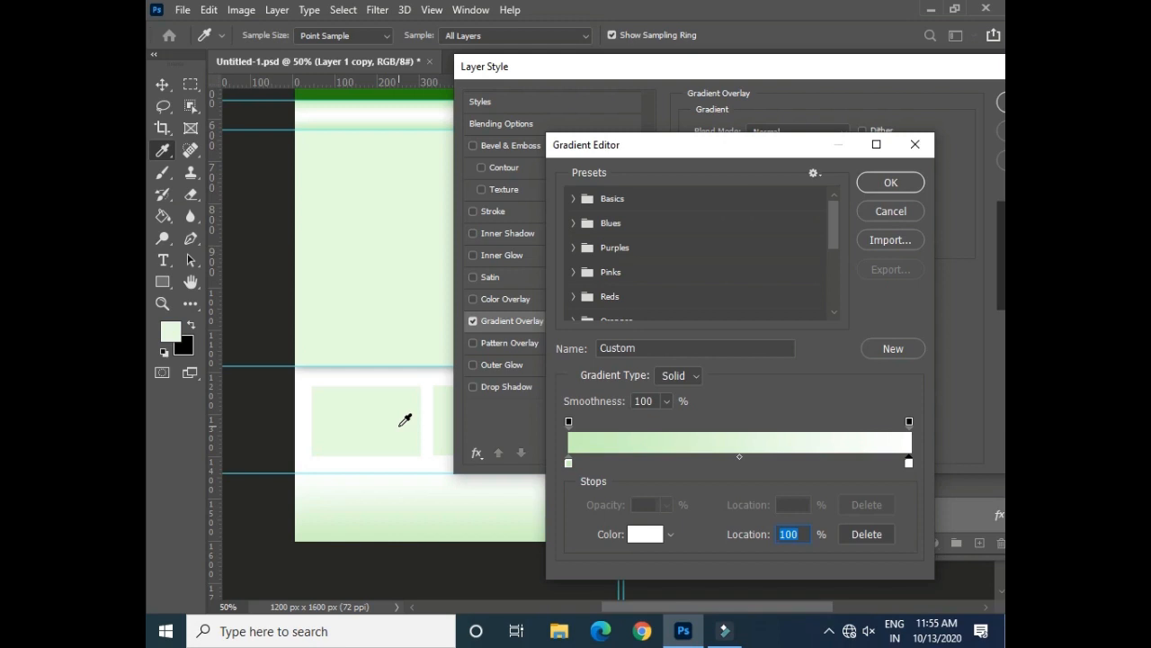
- Colour the footer gradient's start stop #458c31 and its end stop a pale green sampled from the gradient ramp, and apply the style
click(567, 462)
click(640, 534)
click(509, 244)
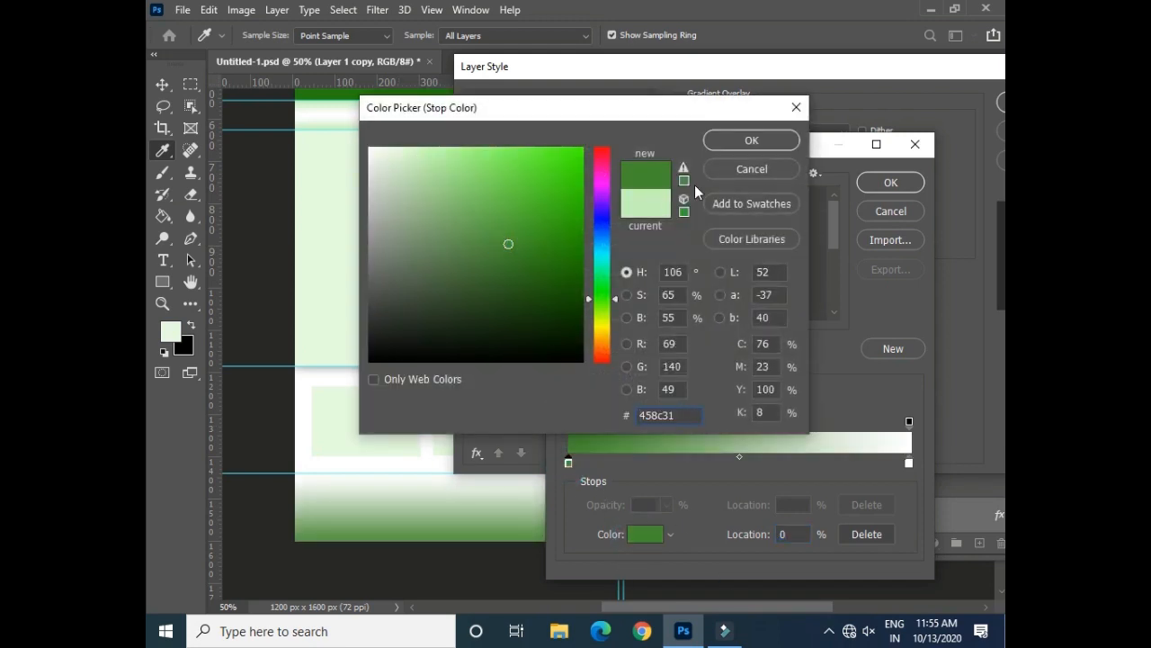
click(738, 142)
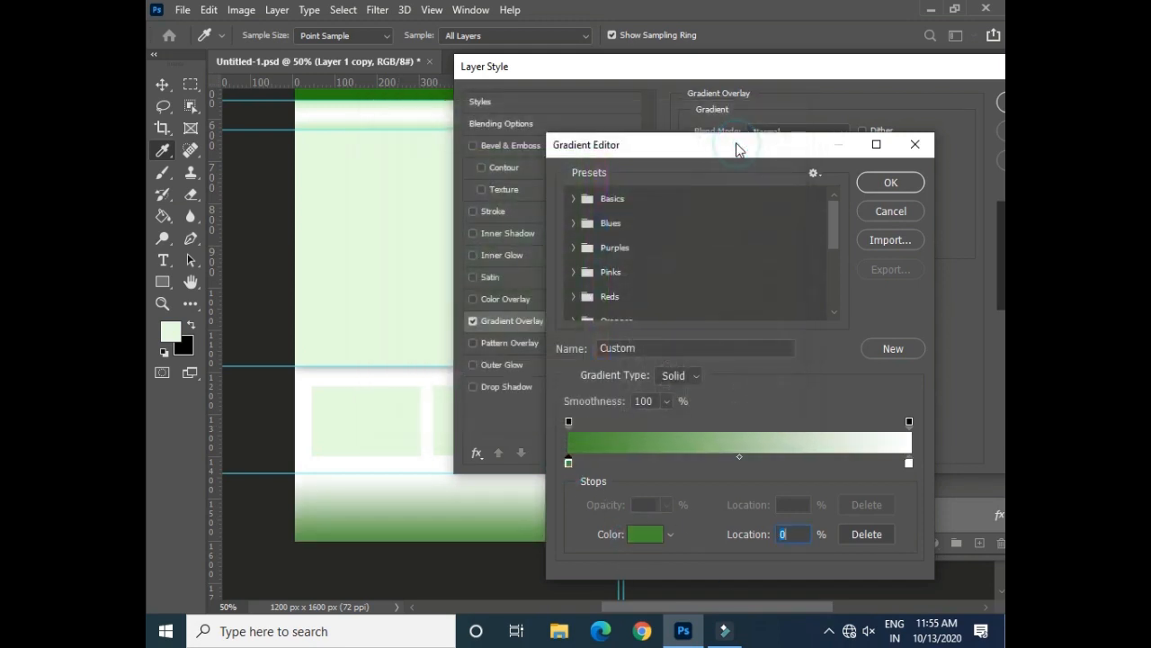
click(908, 462)
click(789, 439)
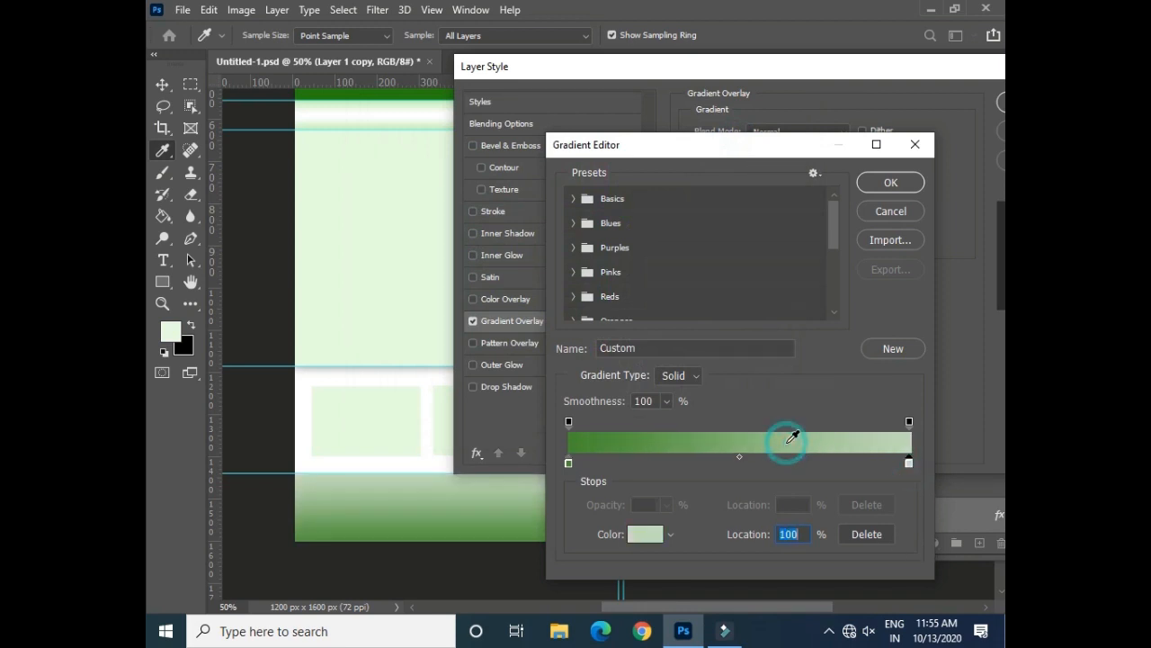
click(890, 184)
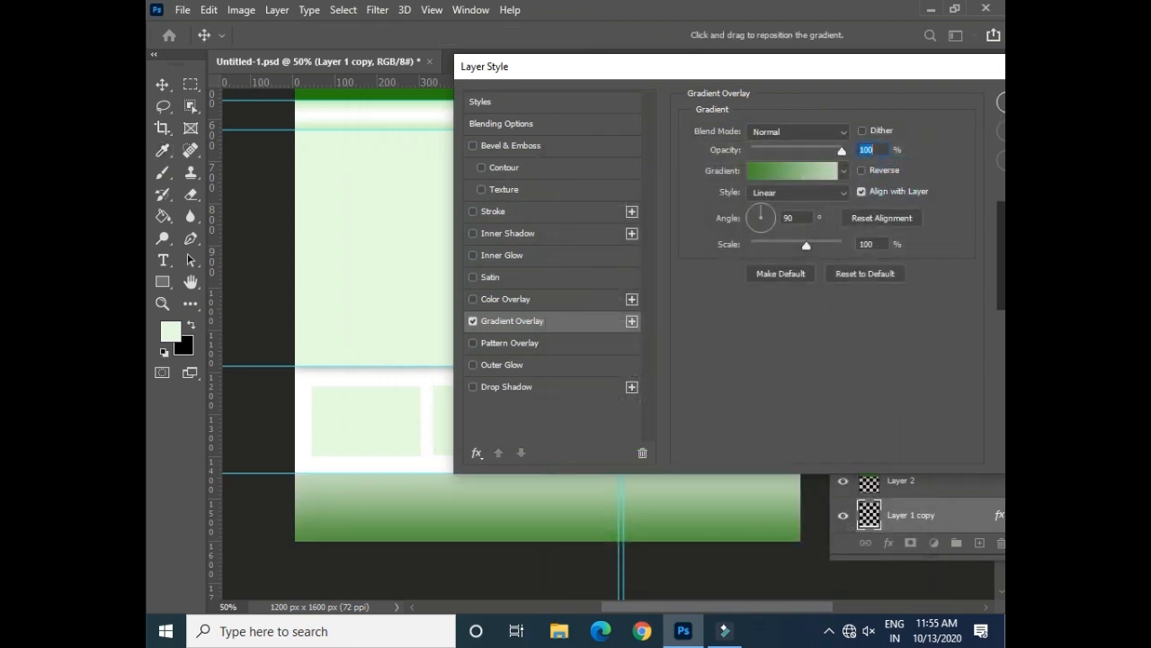
key(Return)
- Copy the gradient strip up to the header band's lower edge and scale it to 156.25% width and 61.43% height, spanning the page
scroll(373, 522, up, 1)
drag(452, 486, 501, 231)
key(ctrl+t)
drag(605, 268, 507, 287)
drag(596, 292, 779, 284)
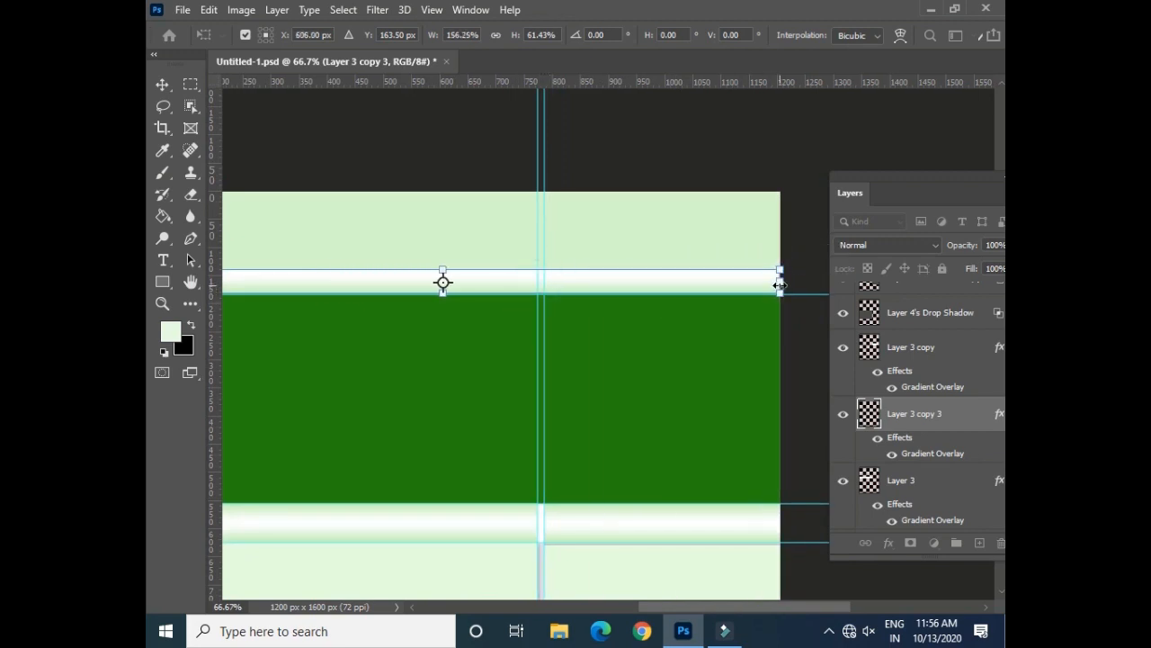
key(Return)
- Reduce the header strip's Gradient Overlay to two stops, pale green at the start and white at 100%
drag(386, 247, 483, 262)
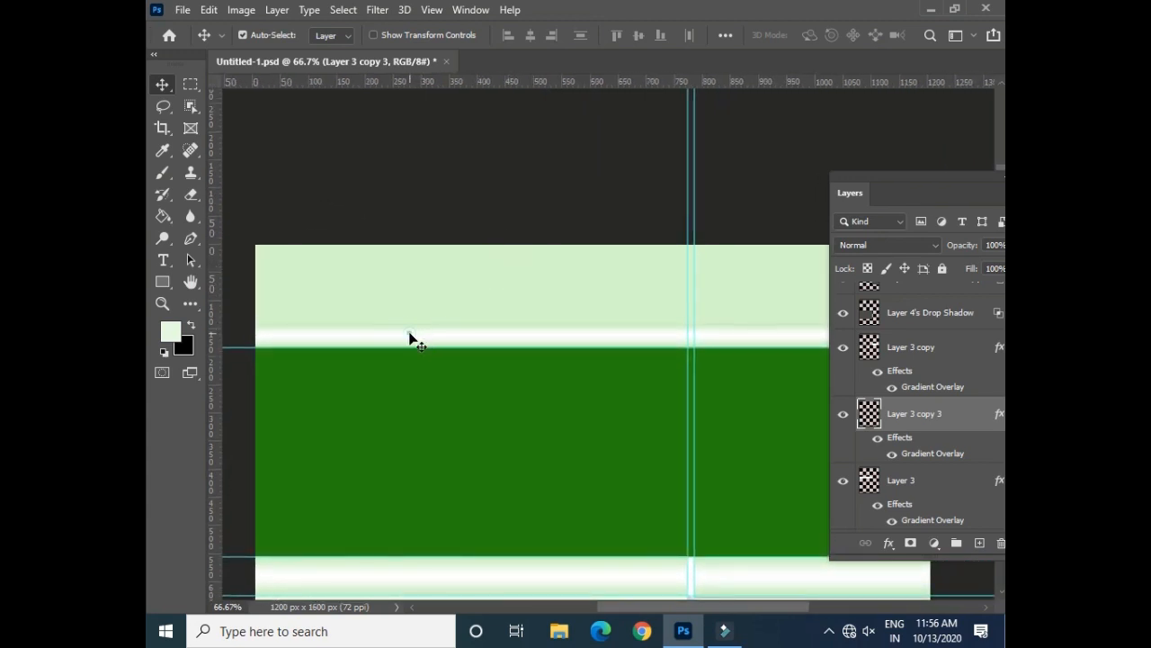
click(889, 543)
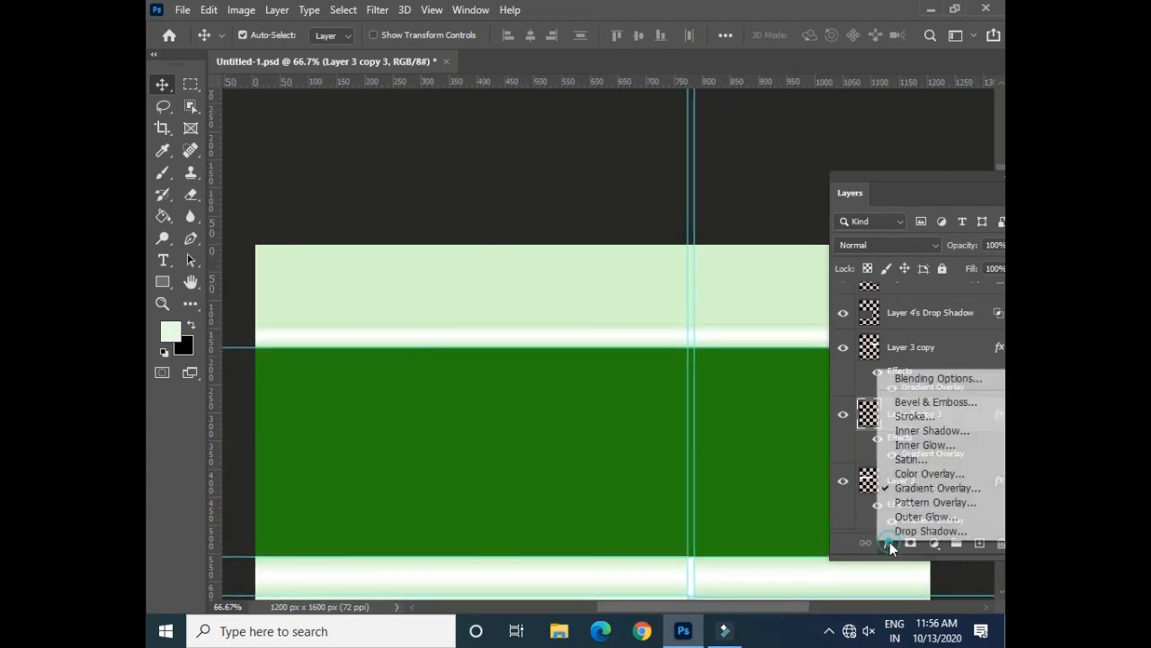
click(944, 488)
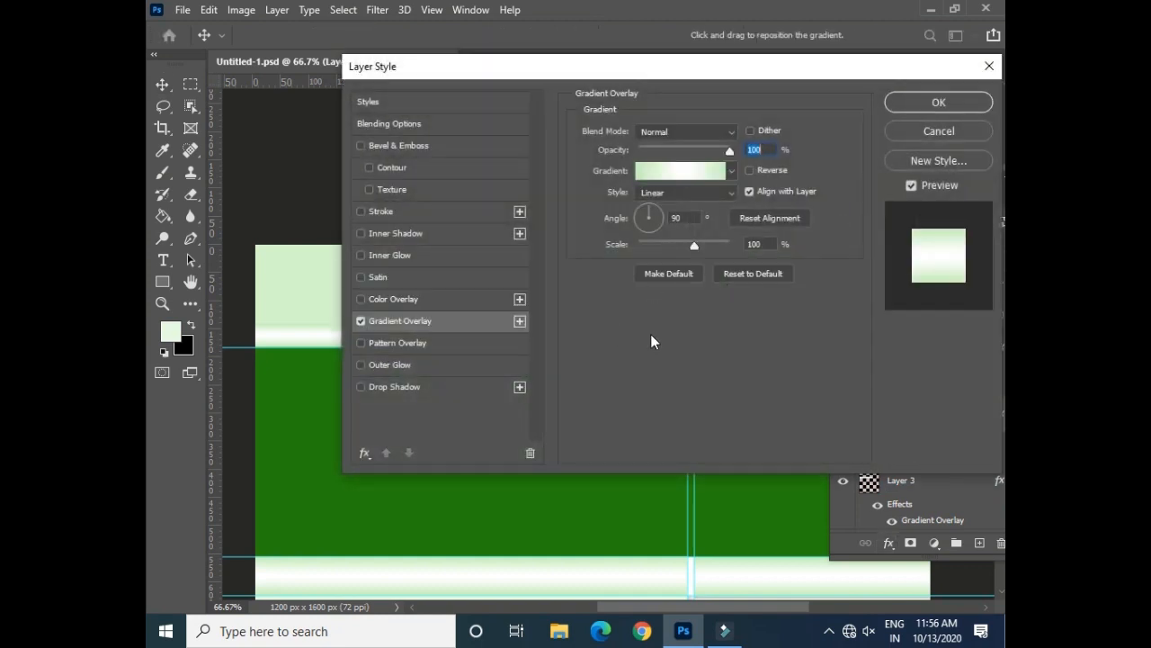
click(692, 171)
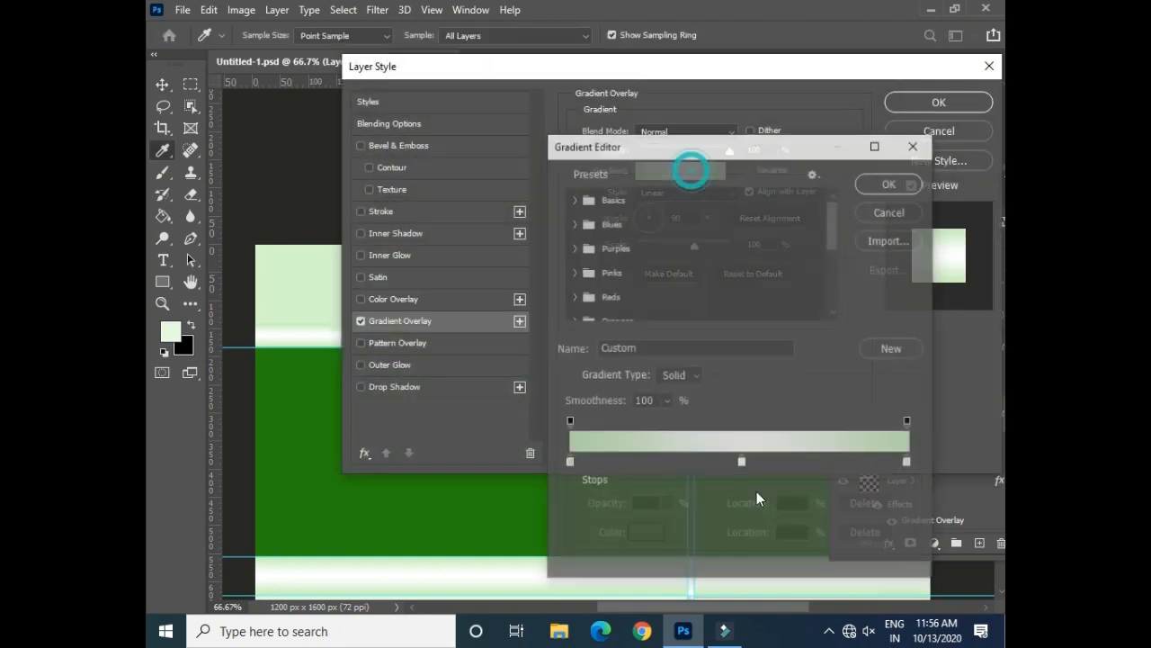
click(911, 460)
drag(742, 463, 918, 464)
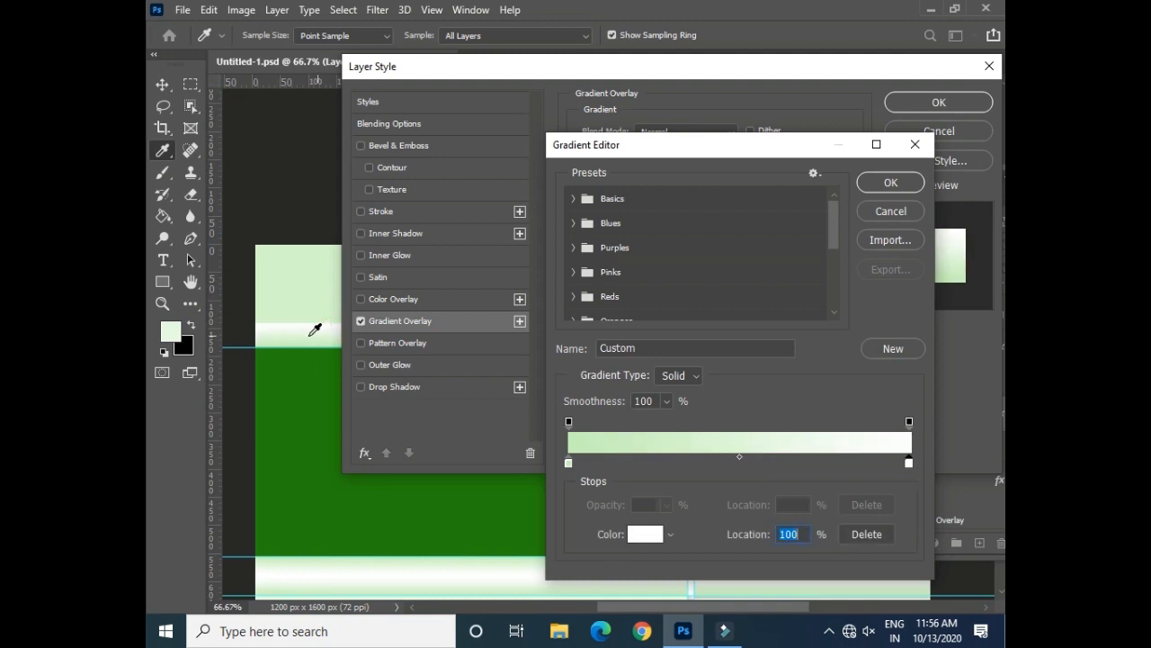
- Recolour the header strip gradient's start stop to a stronger light green and apply the layer style
click(568, 463)
click(645, 533)
drag(442, 167, 465, 176)
click(752, 140)
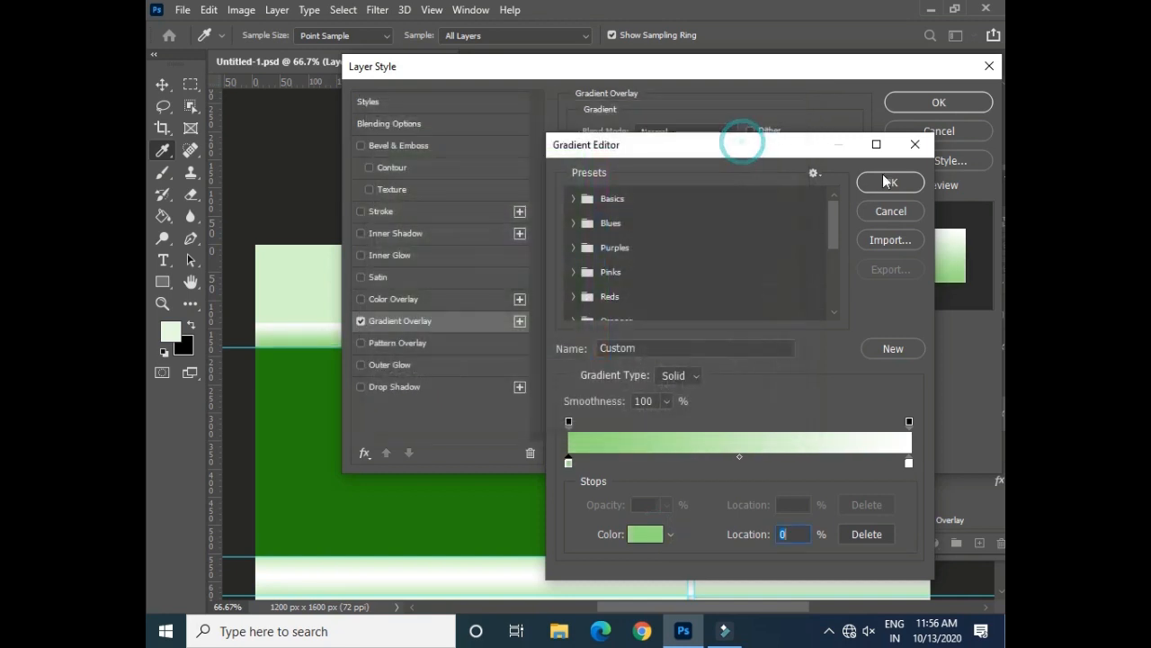
click(890, 181)
click(938, 101)
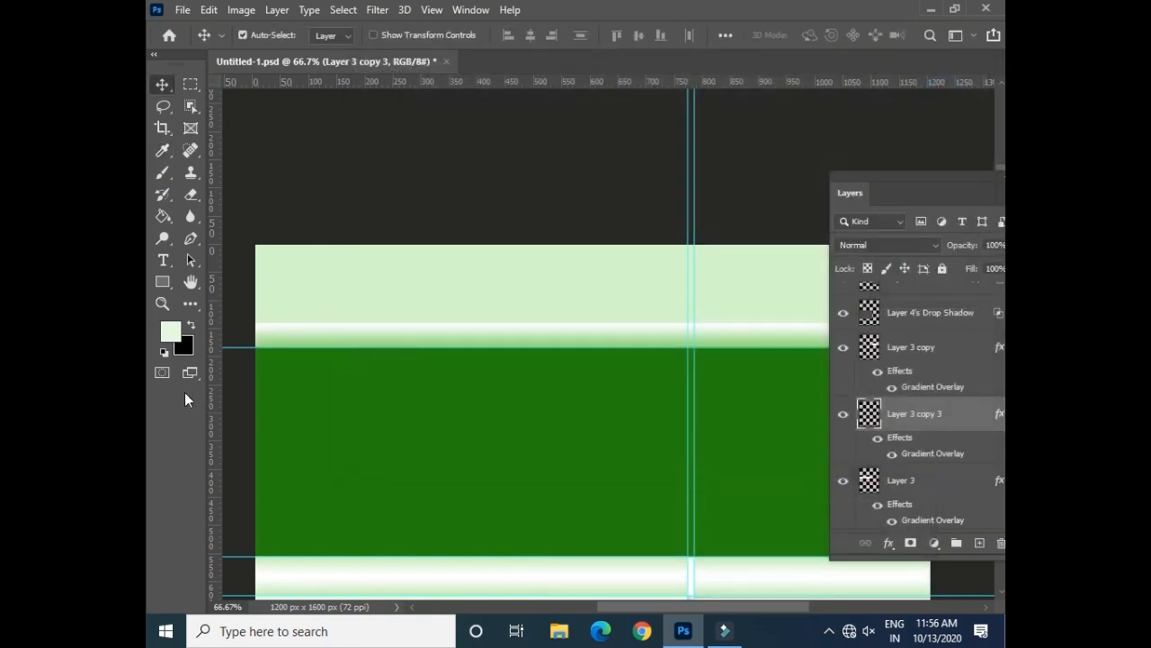
- Save the document and open the index text file from the source folder on the desktop in a full-size Notepad window
key(ctrl+s)
click(986, 8)
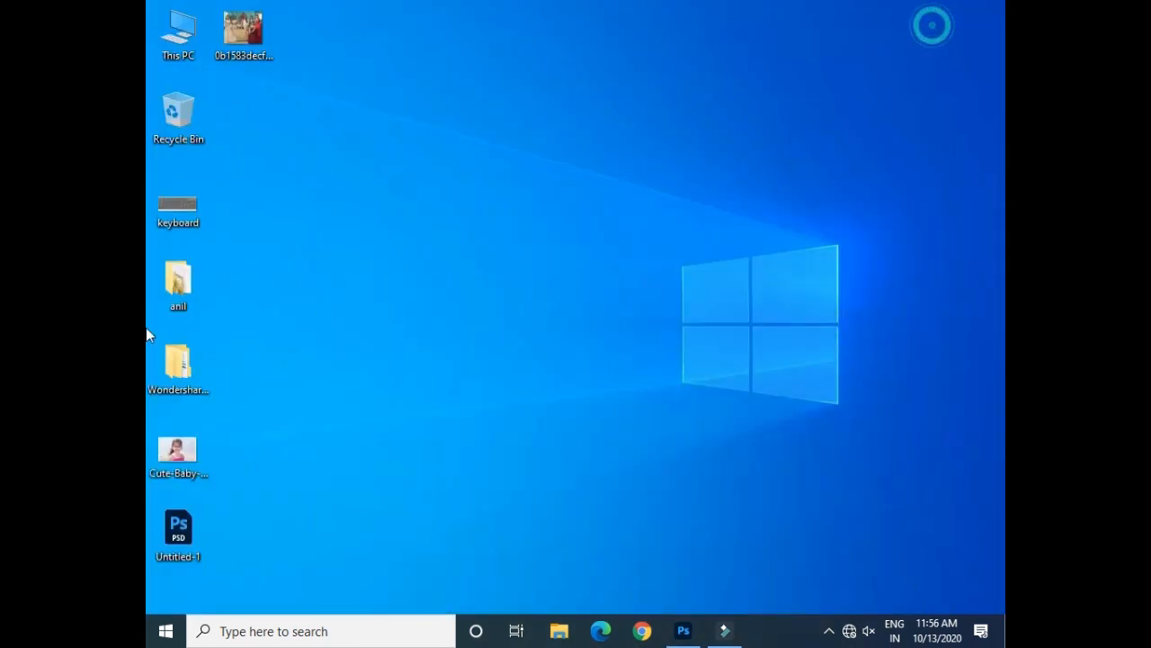
double_click(189, 284)
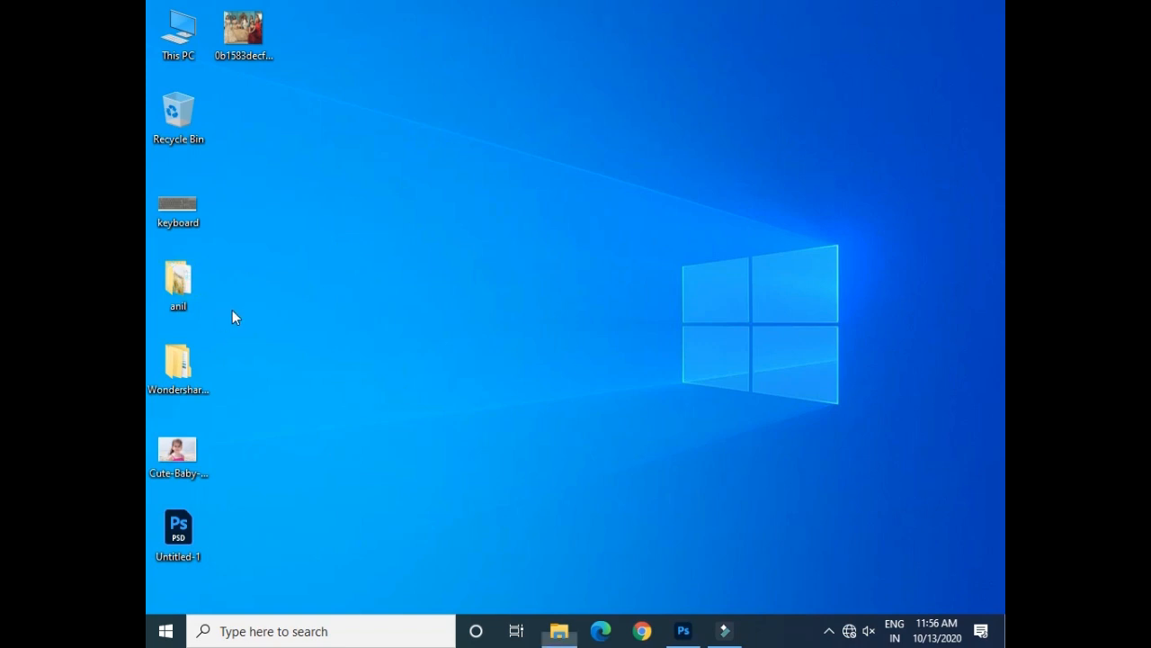
double_click(719, 251)
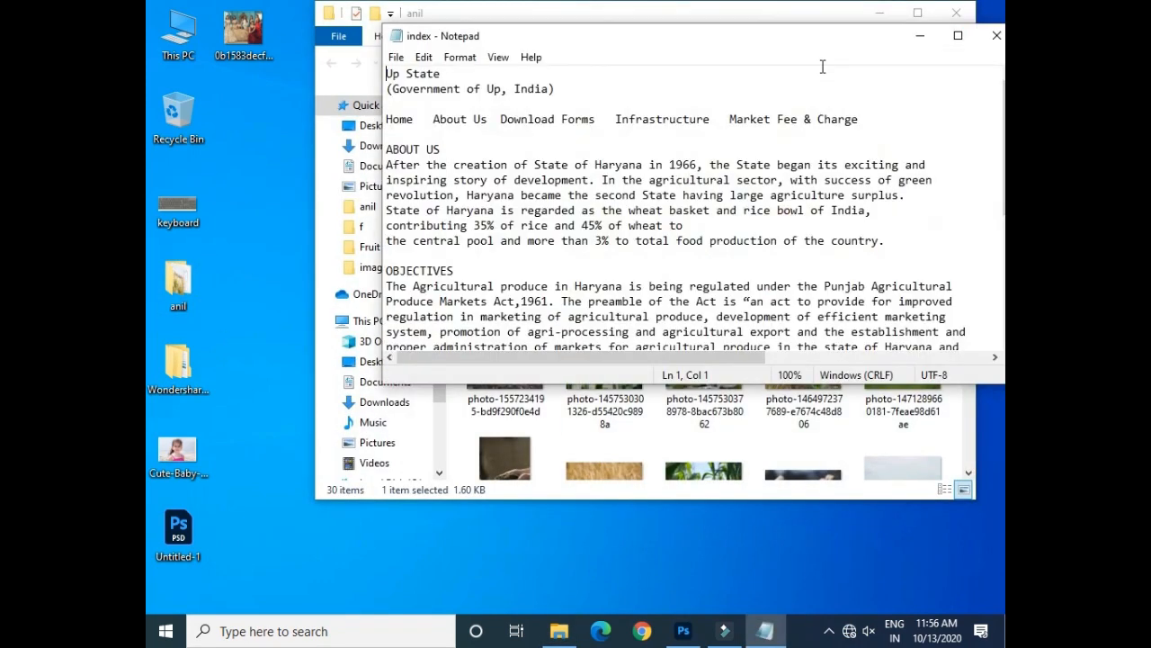
click(880, 12)
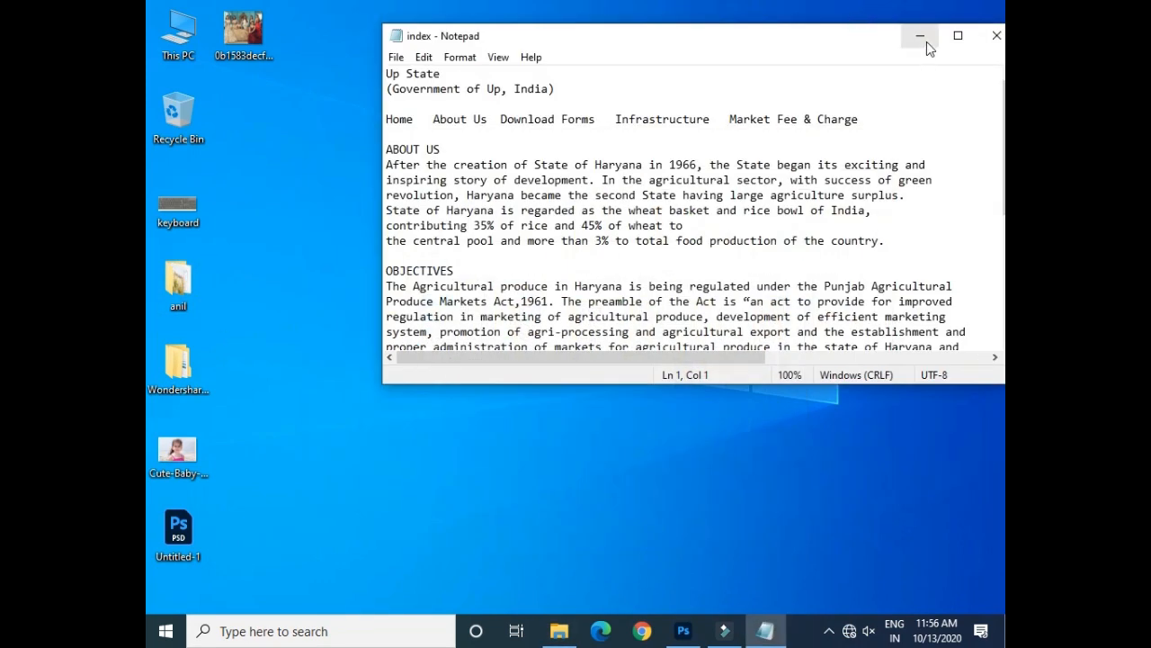
click(958, 35)
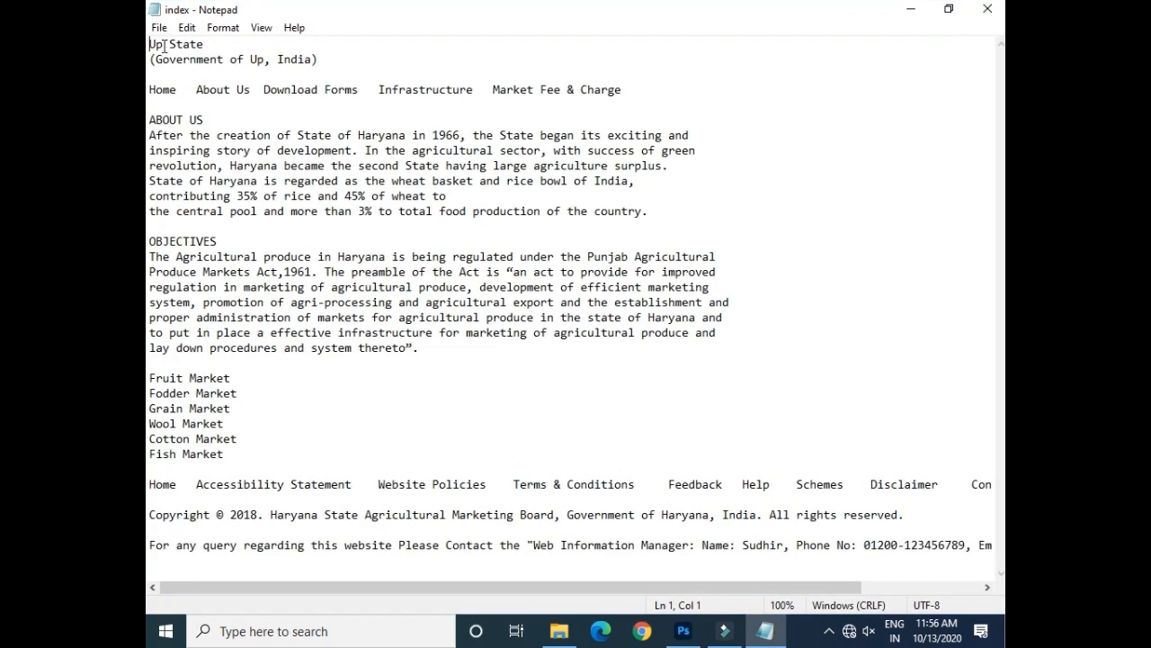
- Copy the "Up State" line from the text file, switch to Photoshop, and paste it as a text layer in the header band
drag(208, 43, 153, 44)
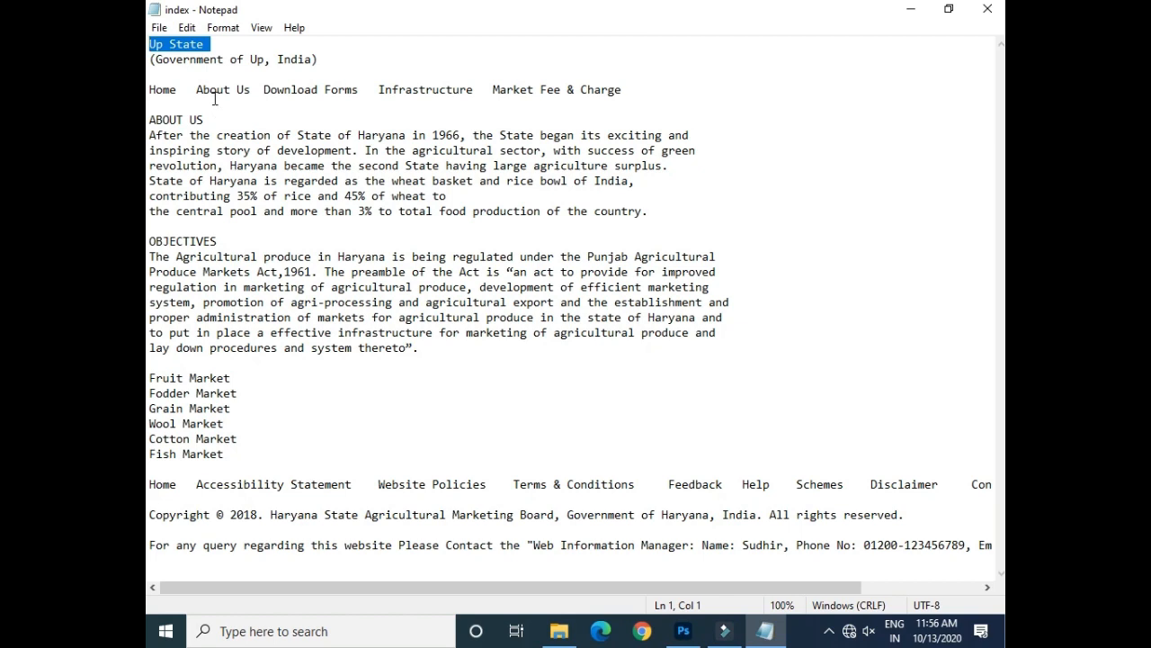
click(910, 9)
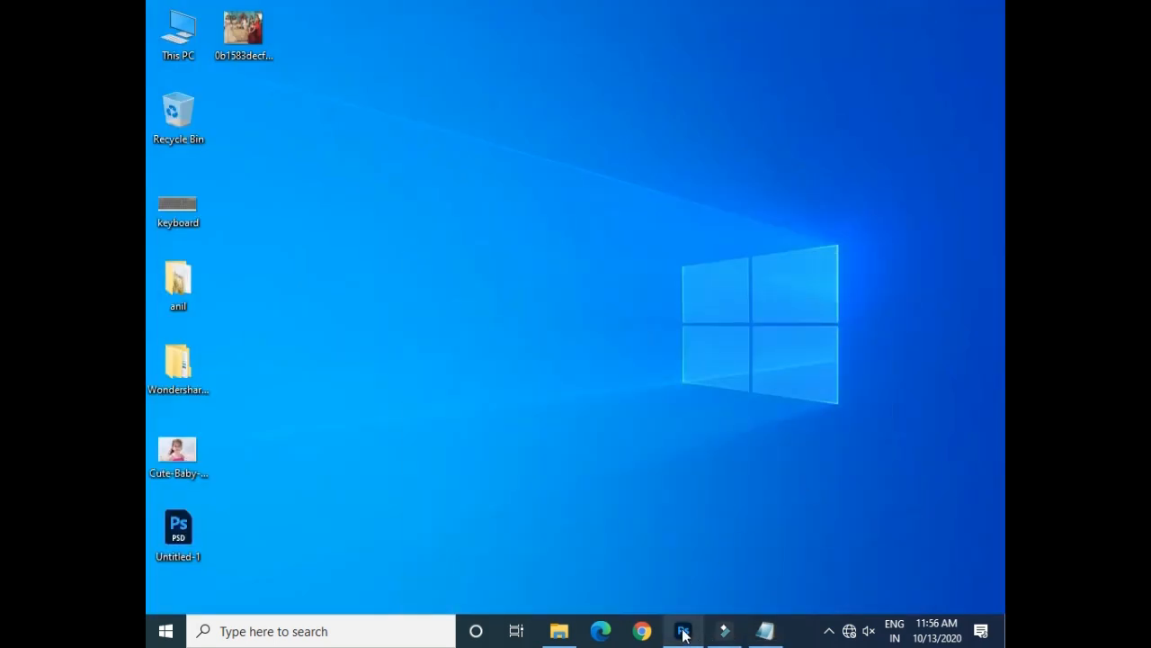
click(683, 632)
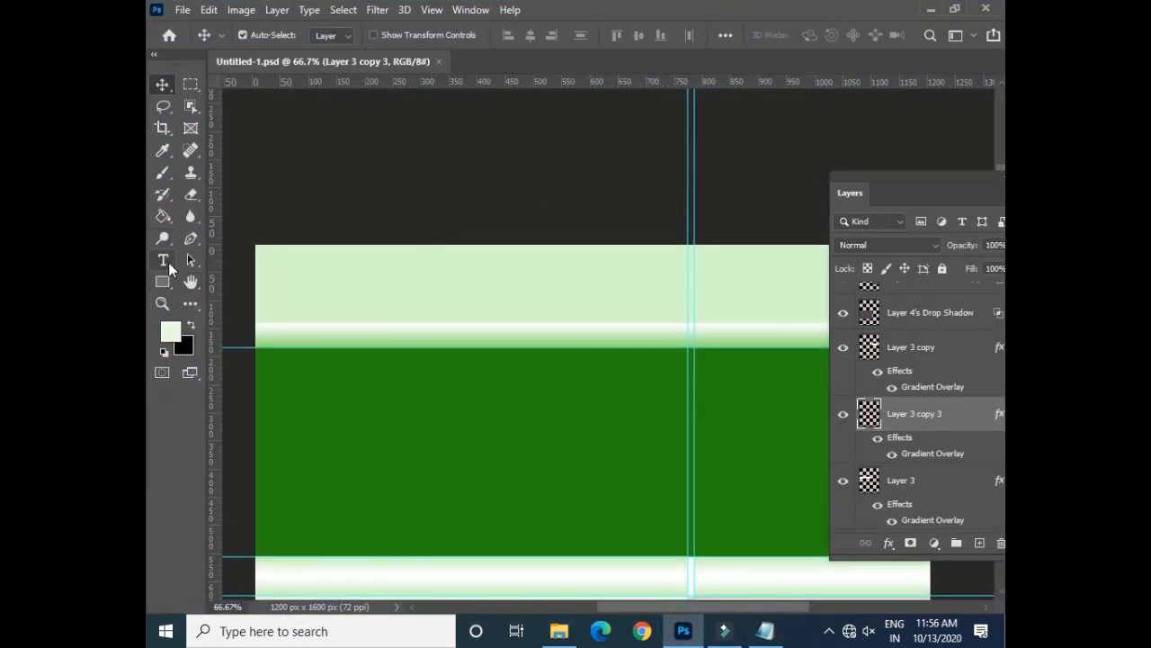
click(164, 261)
key(BackSpace)
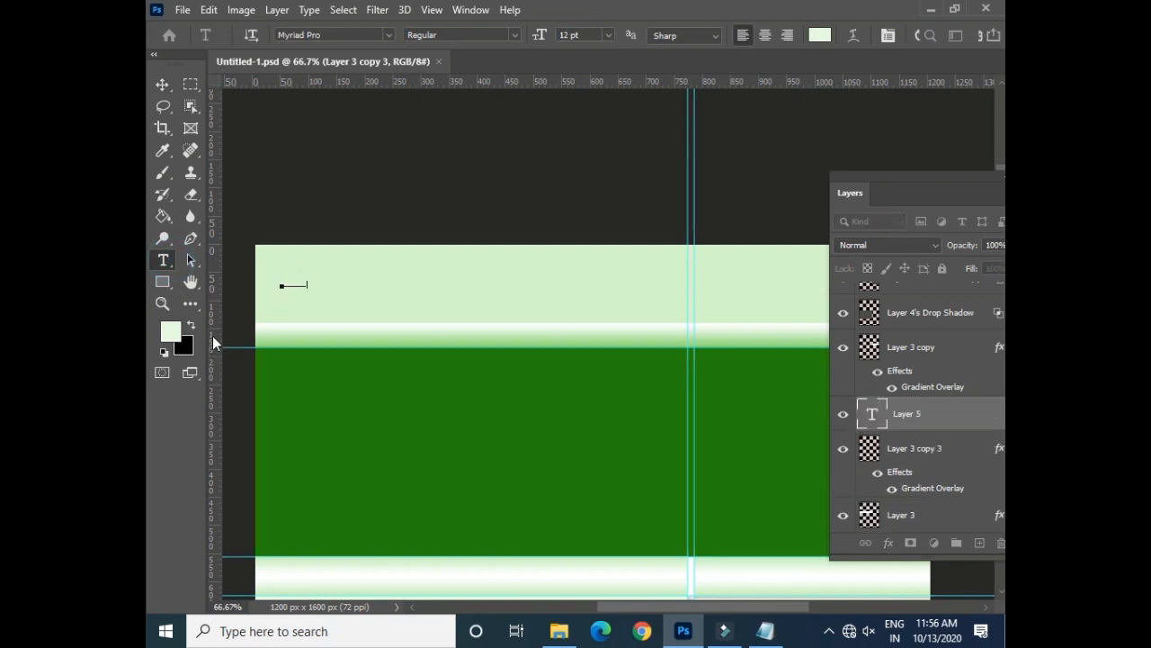
click(162, 86)
- Recolour the "Up State" title with the dark green sampled from the large band
click(163, 260)
click(819, 34)
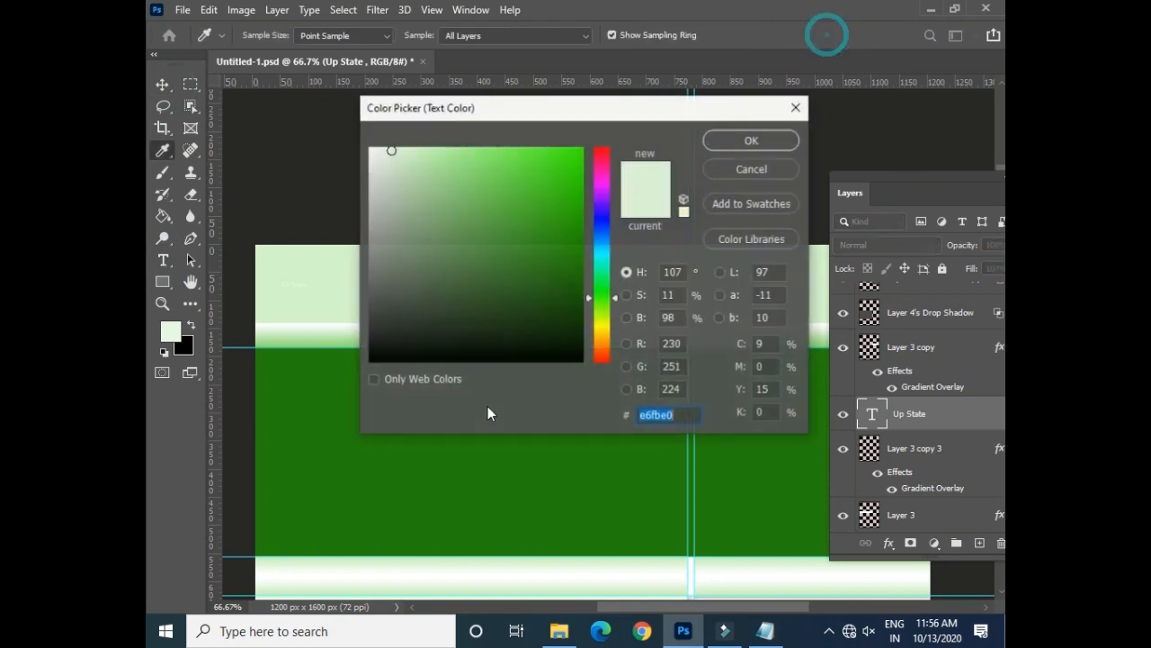
click(402, 460)
click(751, 141)
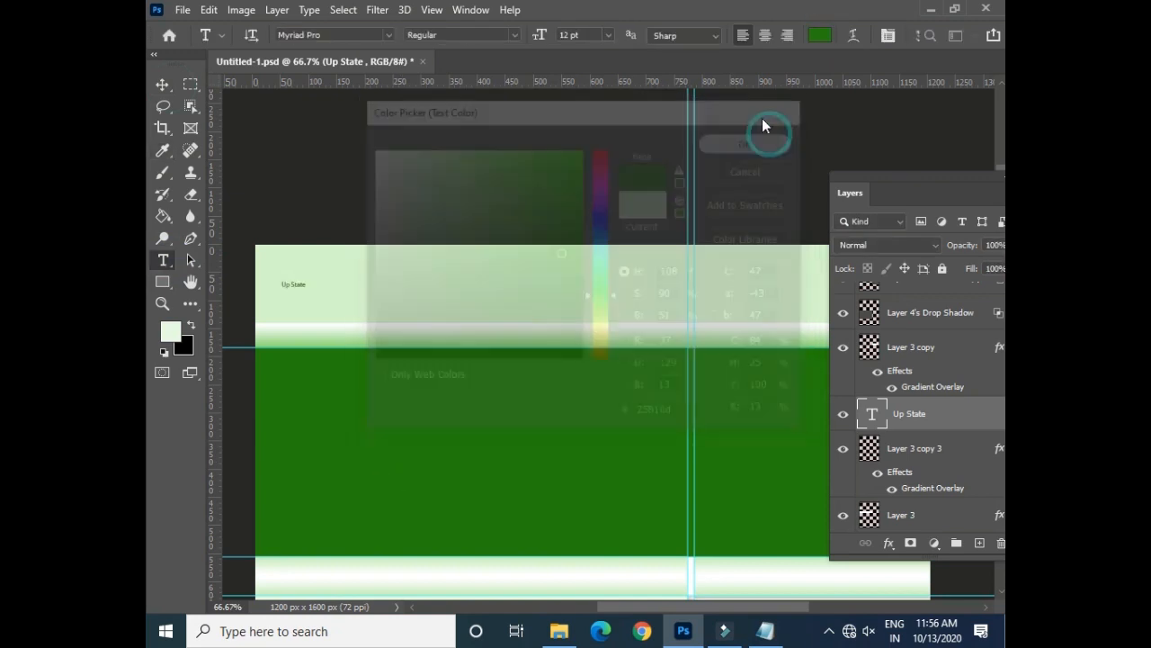
- Enlarge the "Up State" title text to 48 pt
click(568, 35)
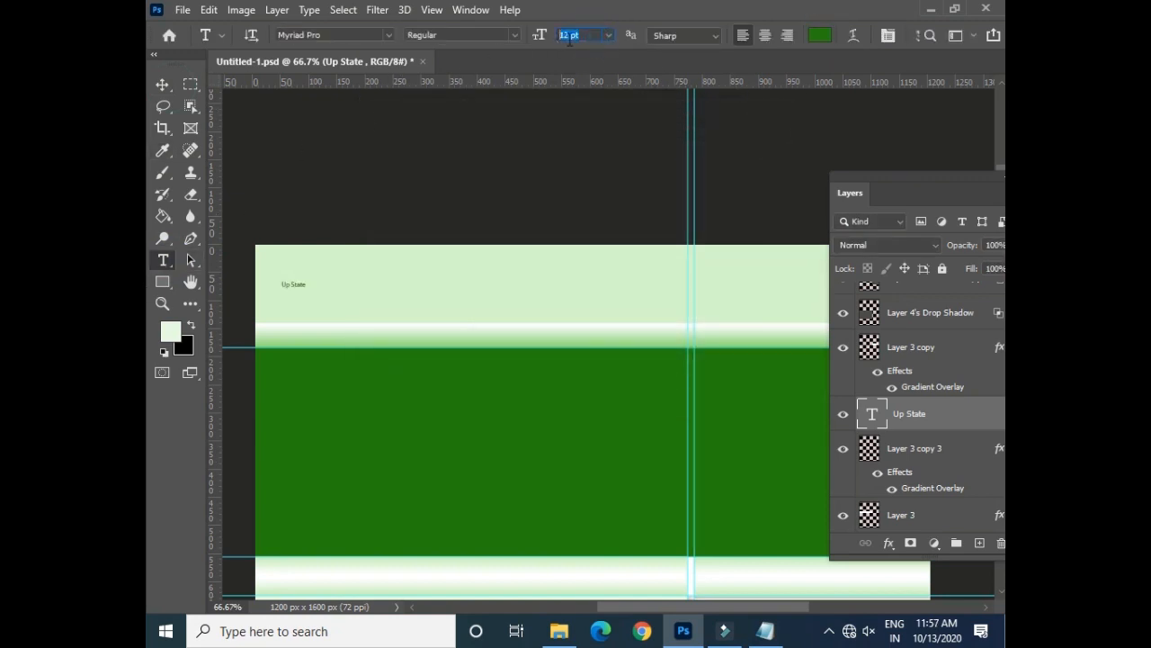
click(608, 38)
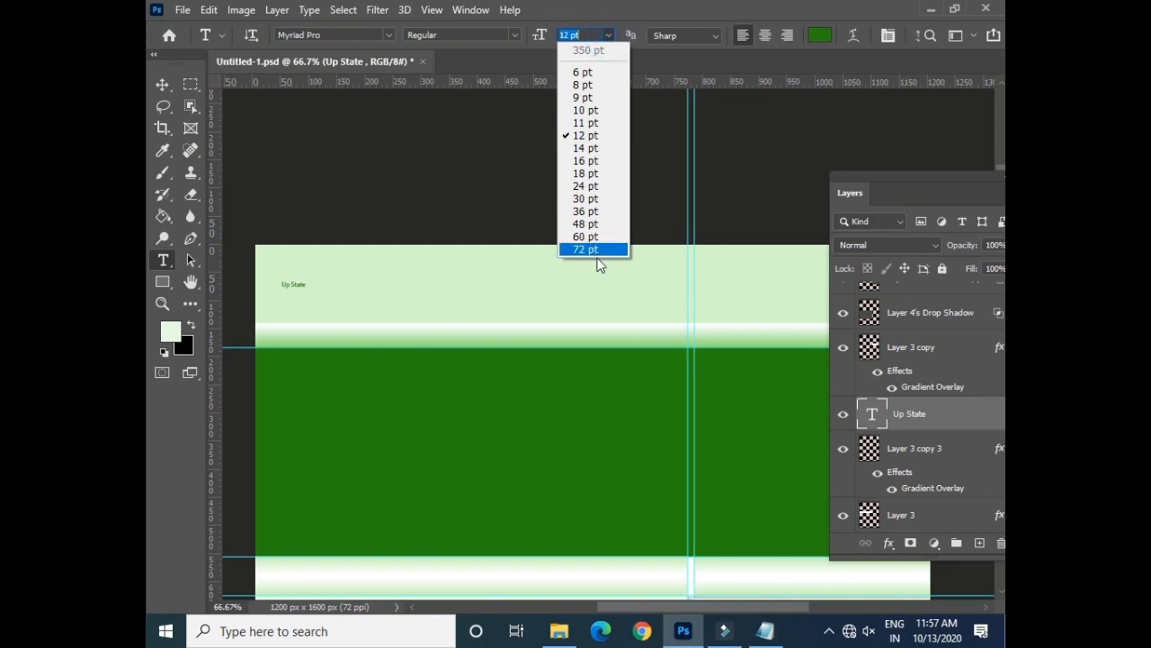
click(594, 210)
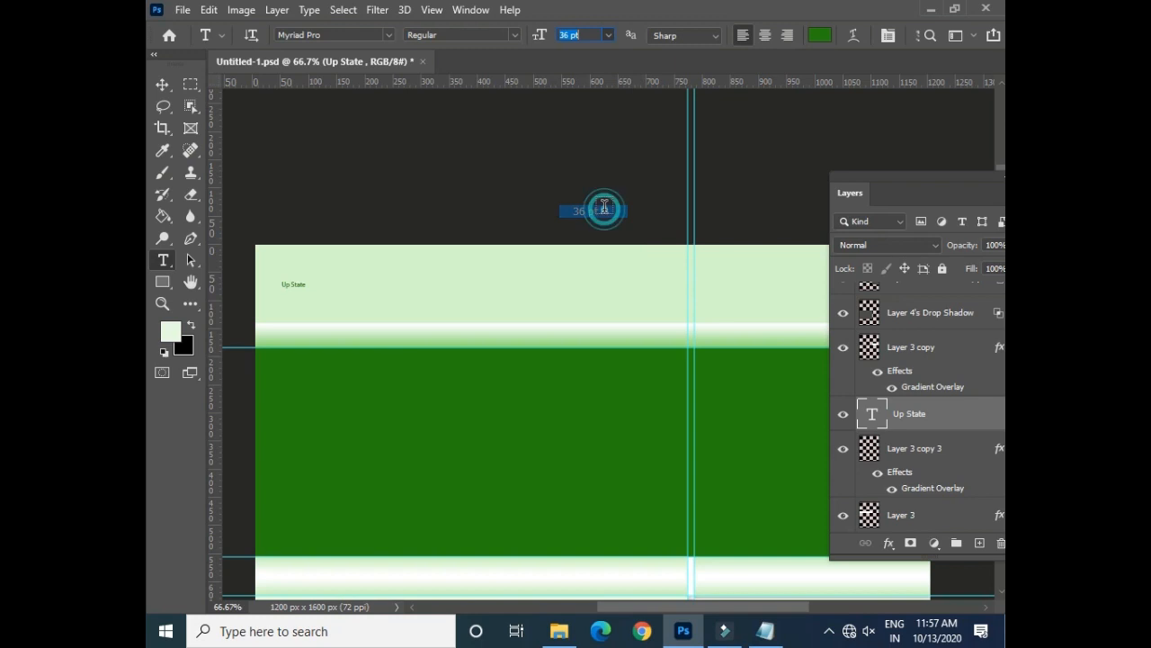
click(608, 35)
click(597, 224)
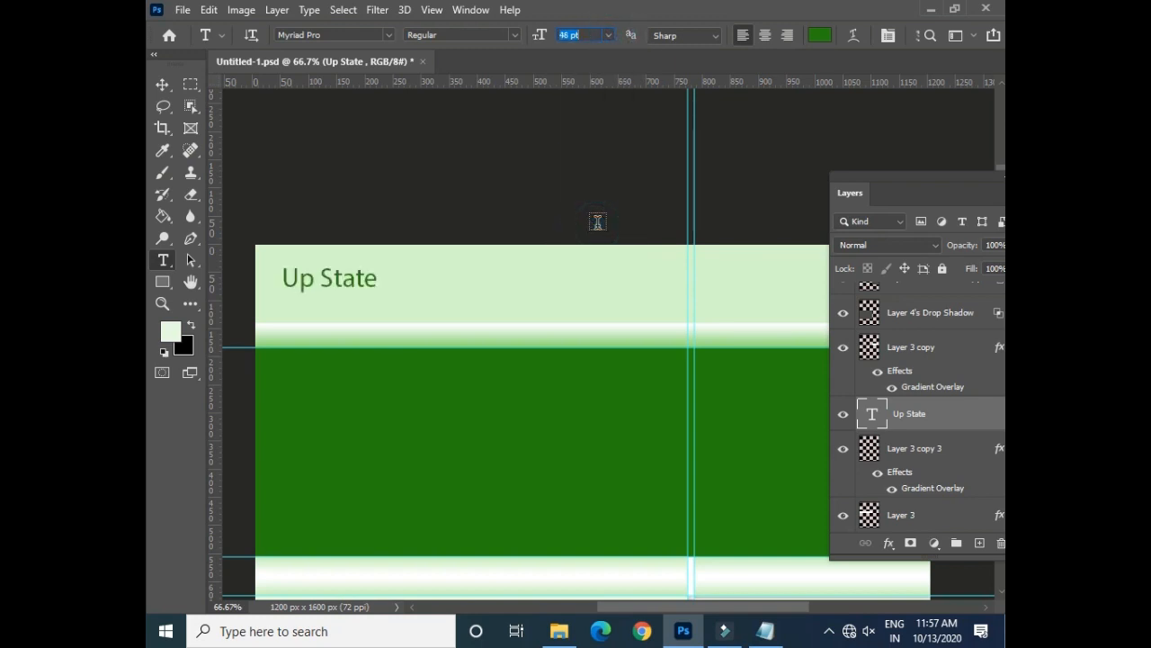
- Change the "Up State" title's font to News706 BT Bold
click(338, 34)
key(Down)
key(Down)
key(Down)
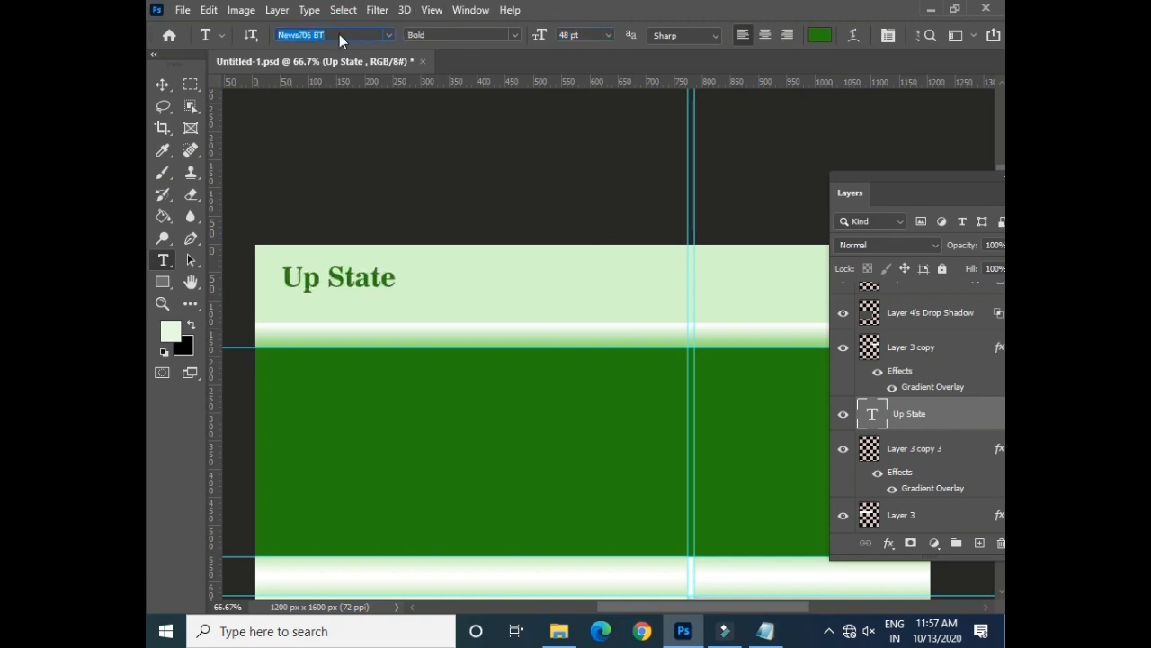
click(162, 83)
- Set the "Up State" title to 48 pt and change its font to NewsGoth Lt BT Light
click(164, 263)
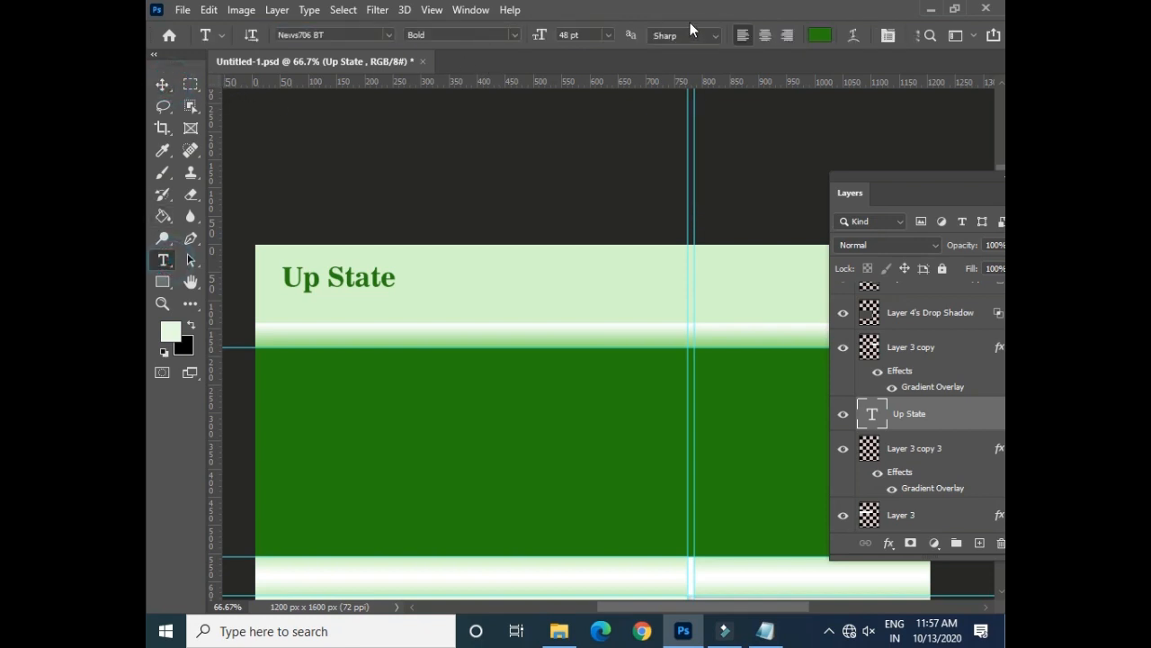
click(609, 35)
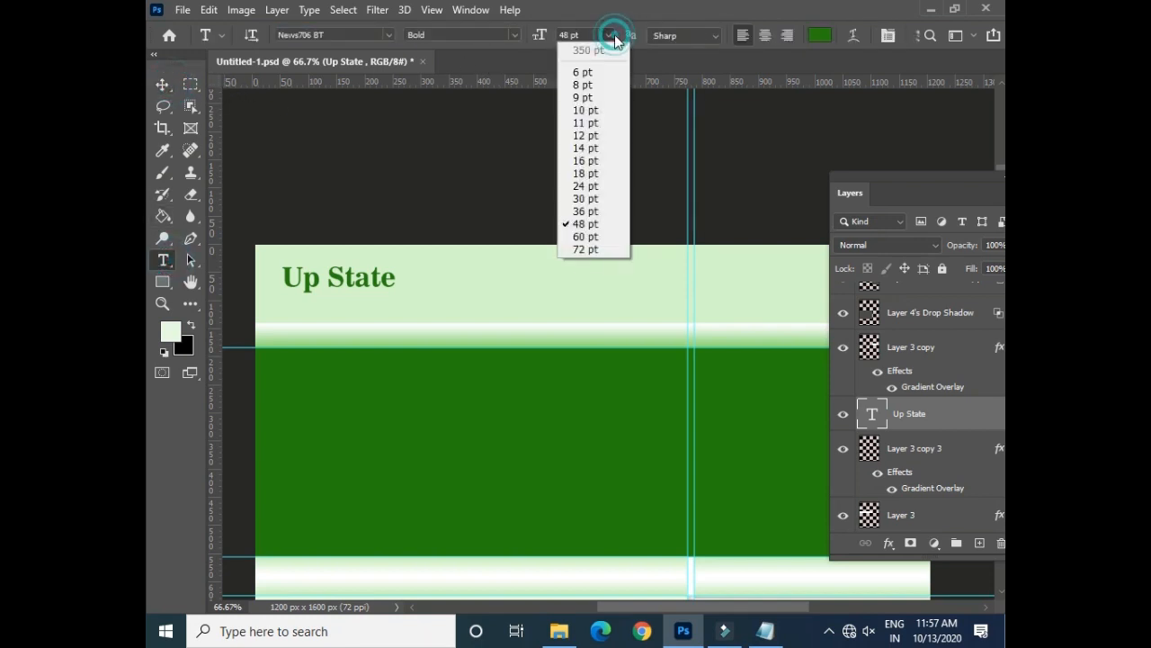
click(611, 226)
click(338, 33)
key(Down)
key(Down)
key(Down)
key(Down)
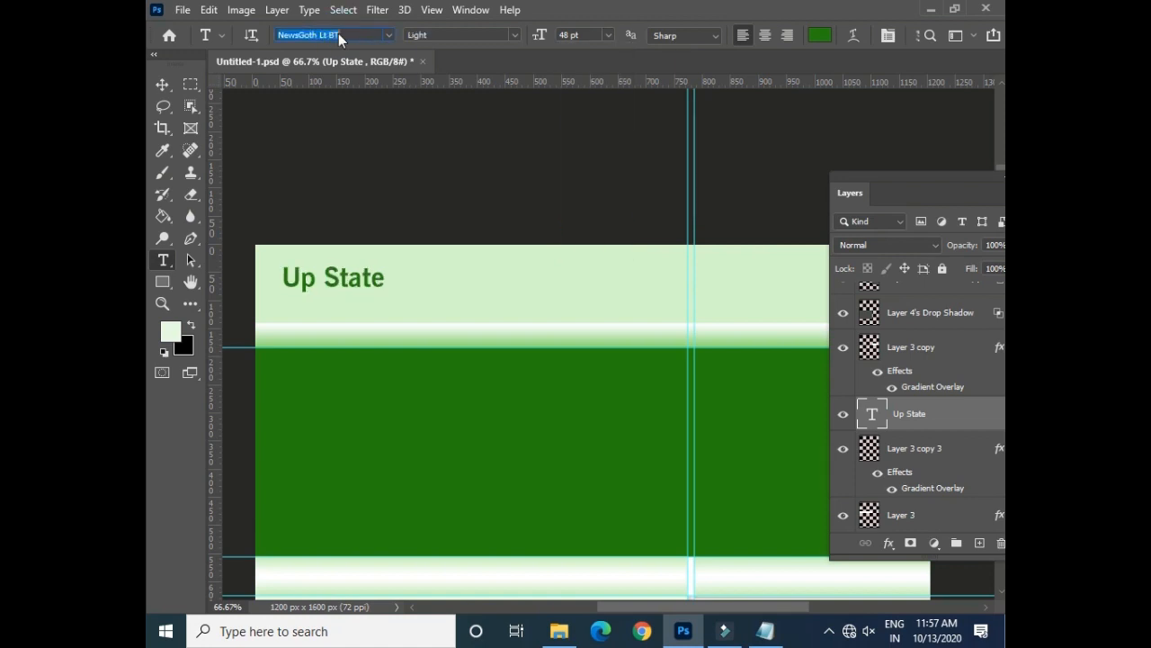
- Change the "Up State" title's font to Perpetua Bold
key(Down)
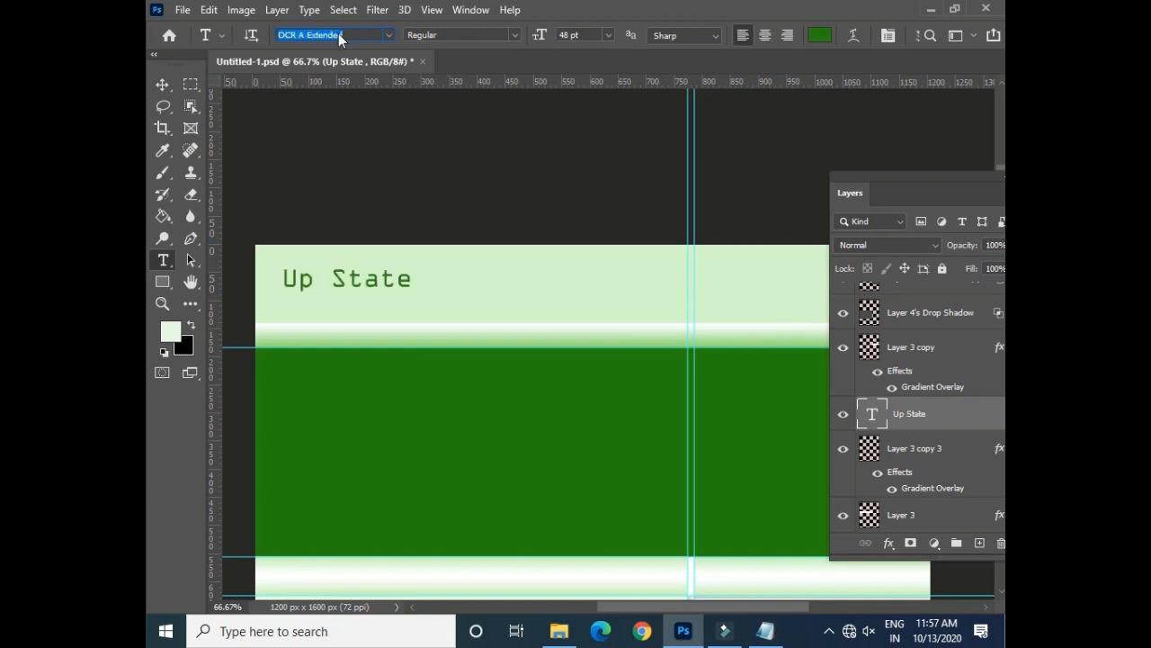
key(Down)
key(Down)
key(Down)
key(Down)
key(Down)
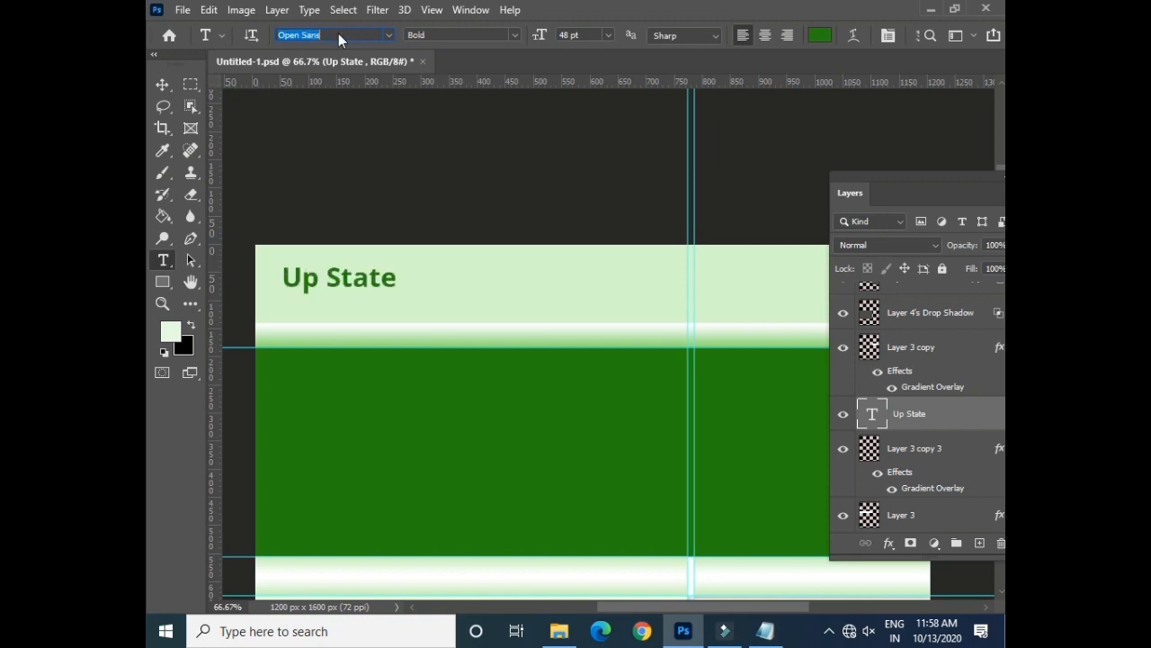
key(Down)
key(Down)
key(Down)
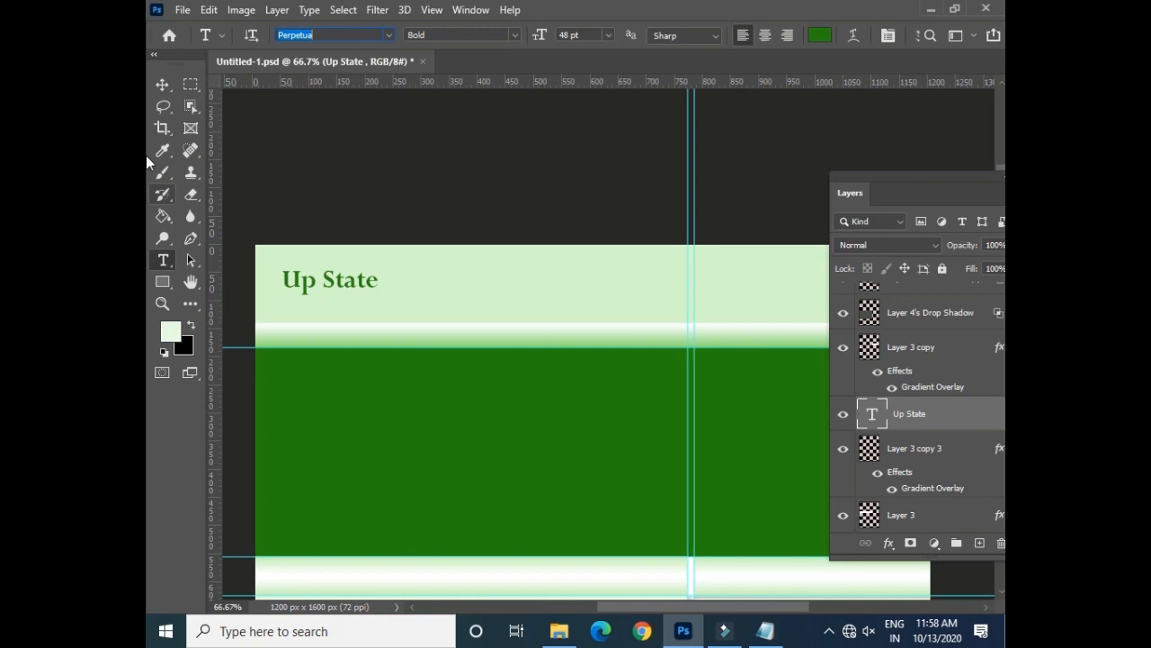
- Shift the "Up State" title about 70 px to the right within the header
click(162, 86)
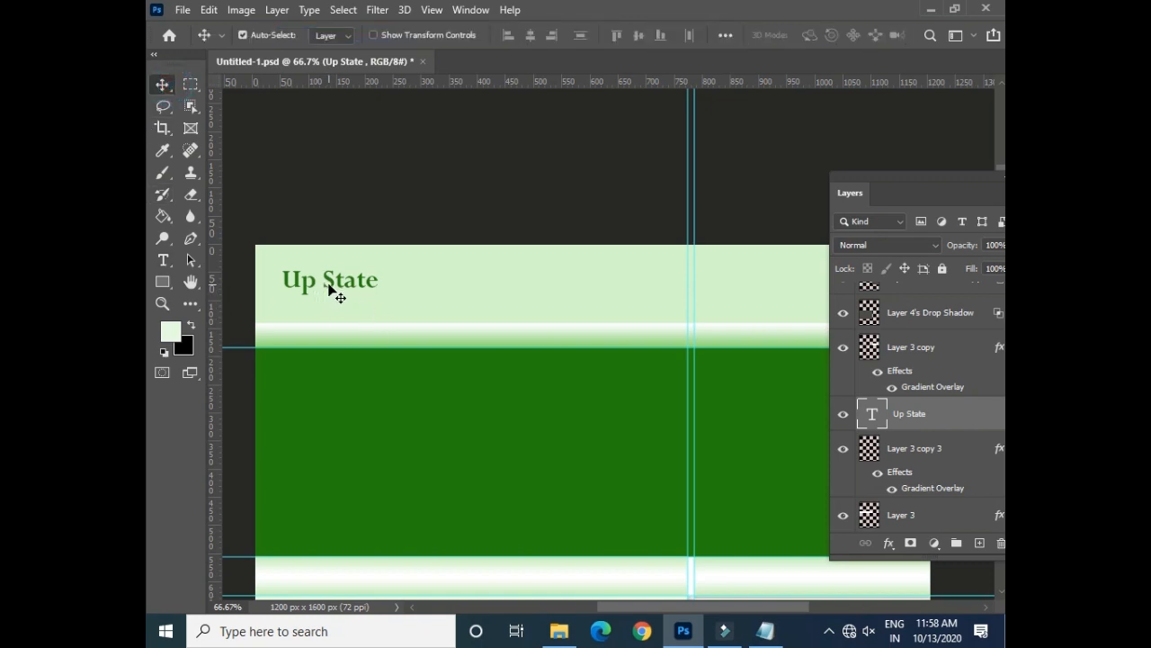
key(shift+Right)
key(shift+Right)
key(shift+Right)
key(shift+Right)
key(shift+Right)
key(shift+Right)
key(shift+Right)
key(shift+Right)
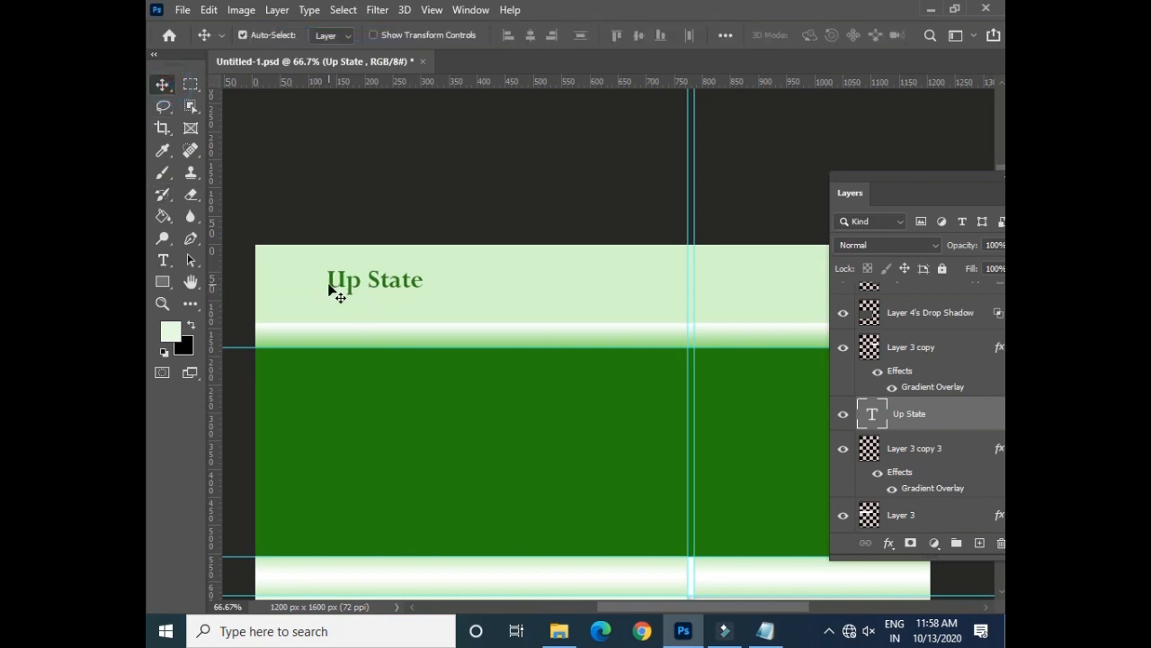
key(shift+Left)
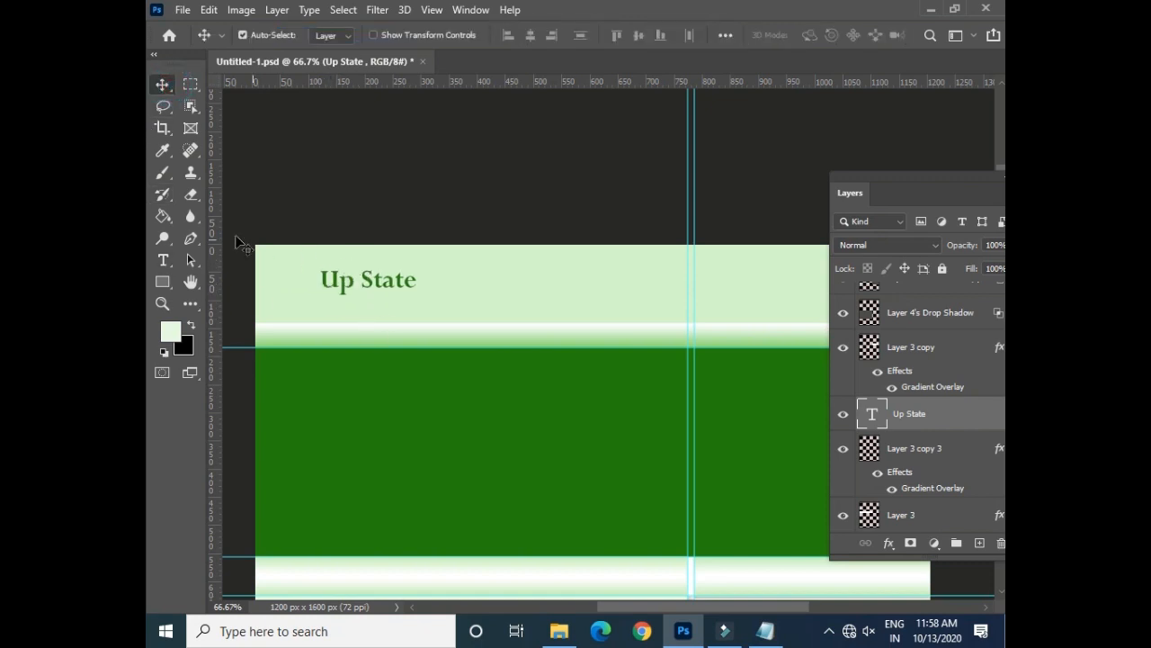
- Add a new layer above the title and choose the three-leaf plant shape for the Custom Shape tool
click(979, 543)
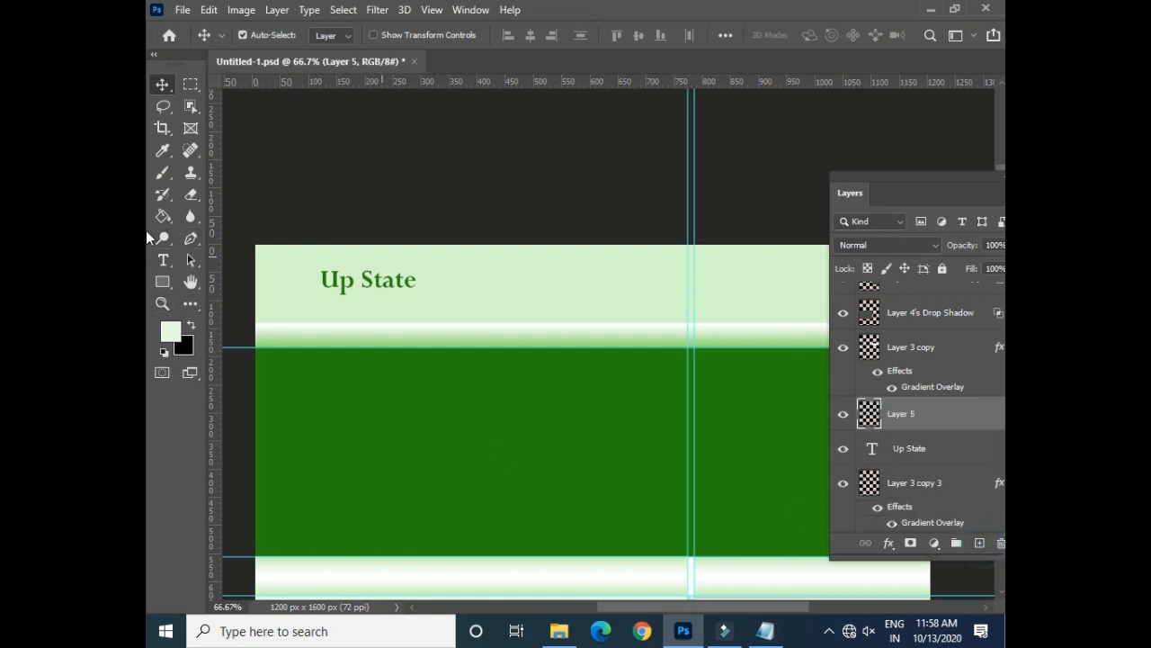
click(163, 282)
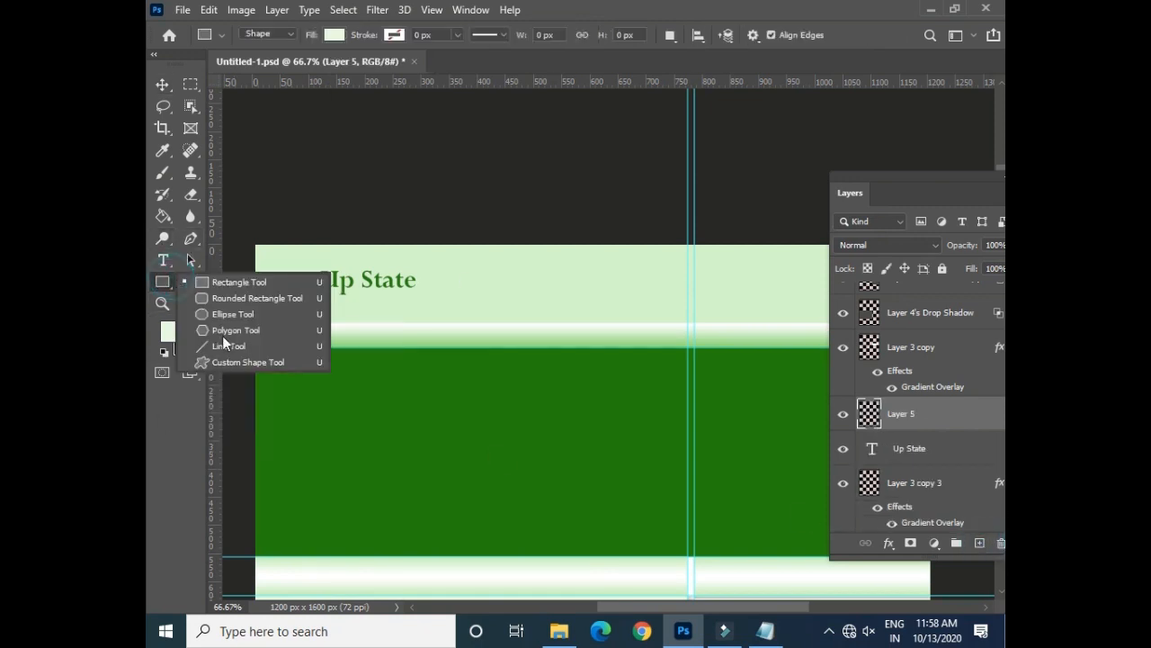
click(231, 364)
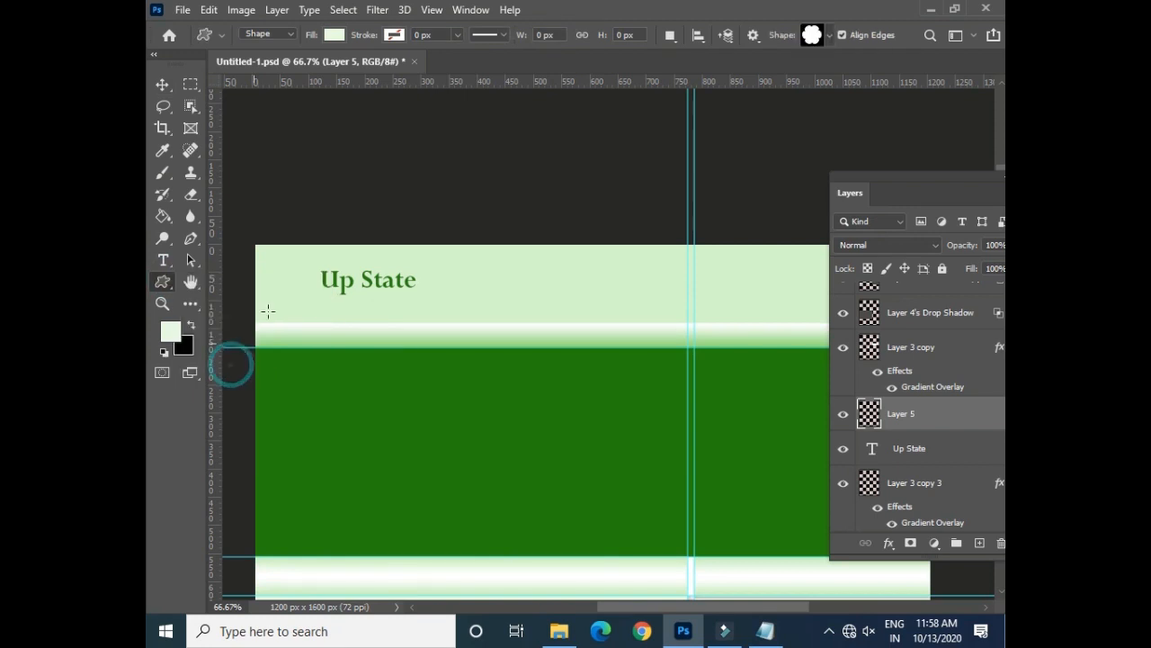
click(829, 35)
click(811, 170)
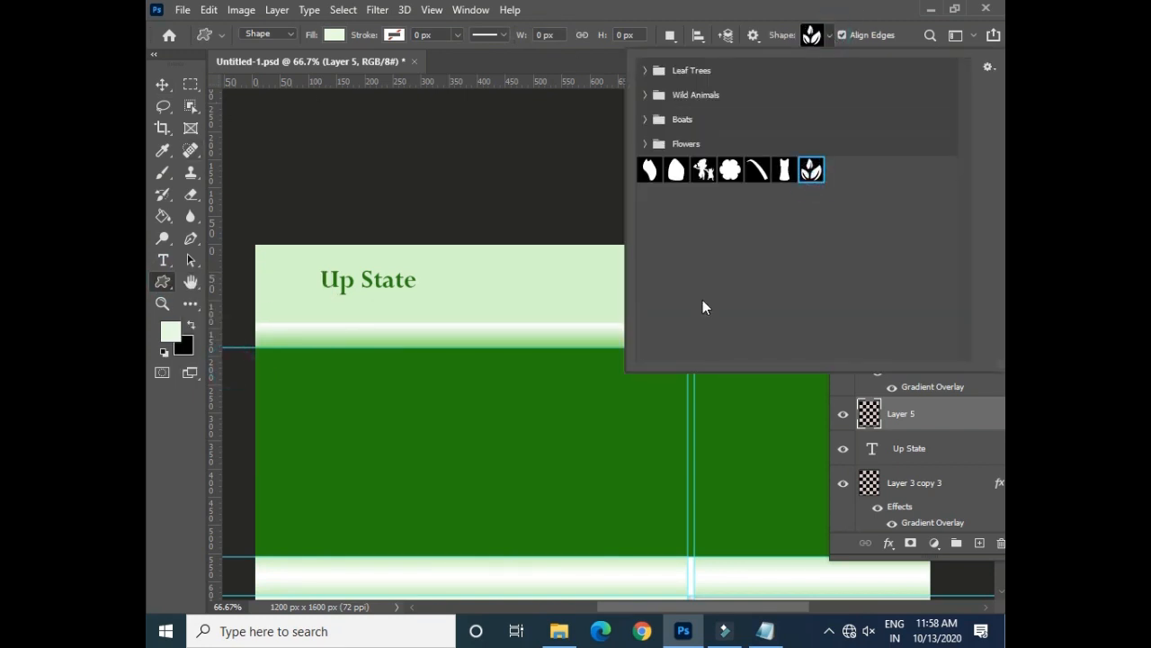
- Set the foreground colour to the dark green sampled from the large band
click(173, 333)
click(311, 418)
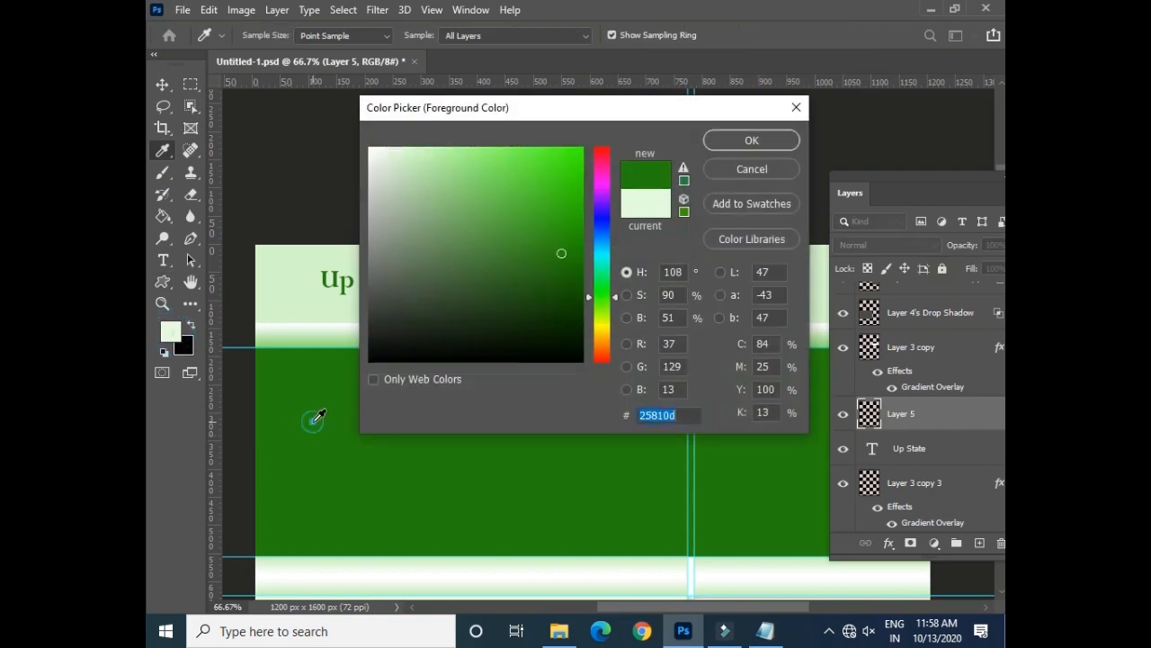
click(750, 142)
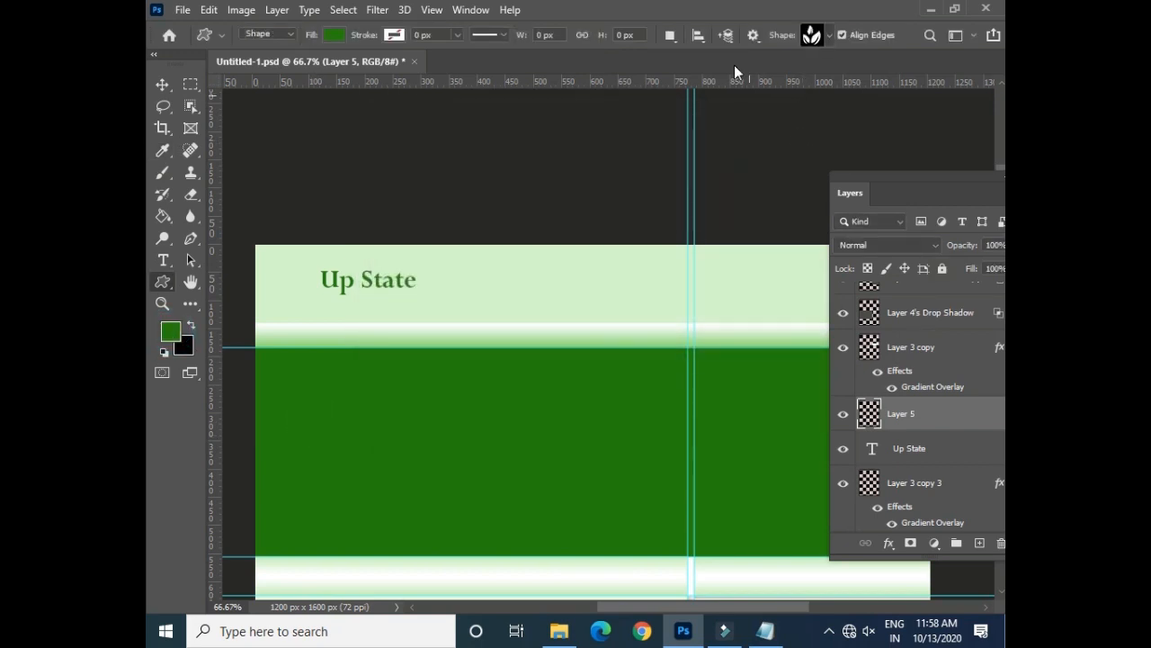
- Draw the leaf shape in Pixels mode, about 50 px wide, and position it before the "Up State" title as a logo
click(266, 34)
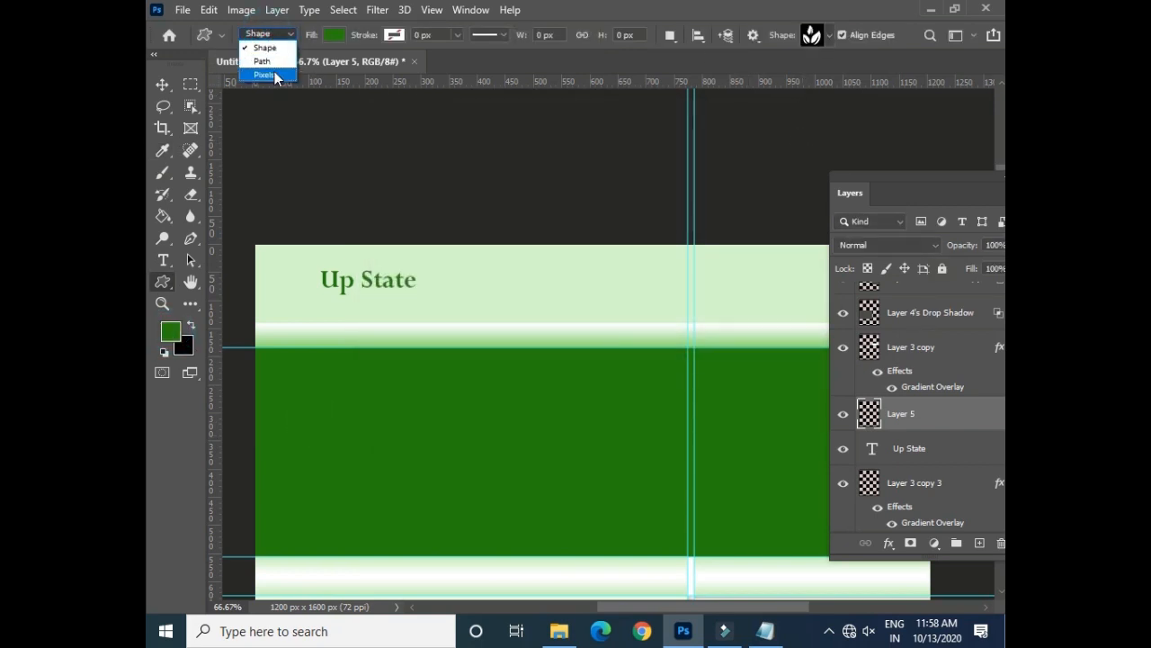
click(263, 75)
drag(271, 267, 304, 297)
key(ctrl+plus)
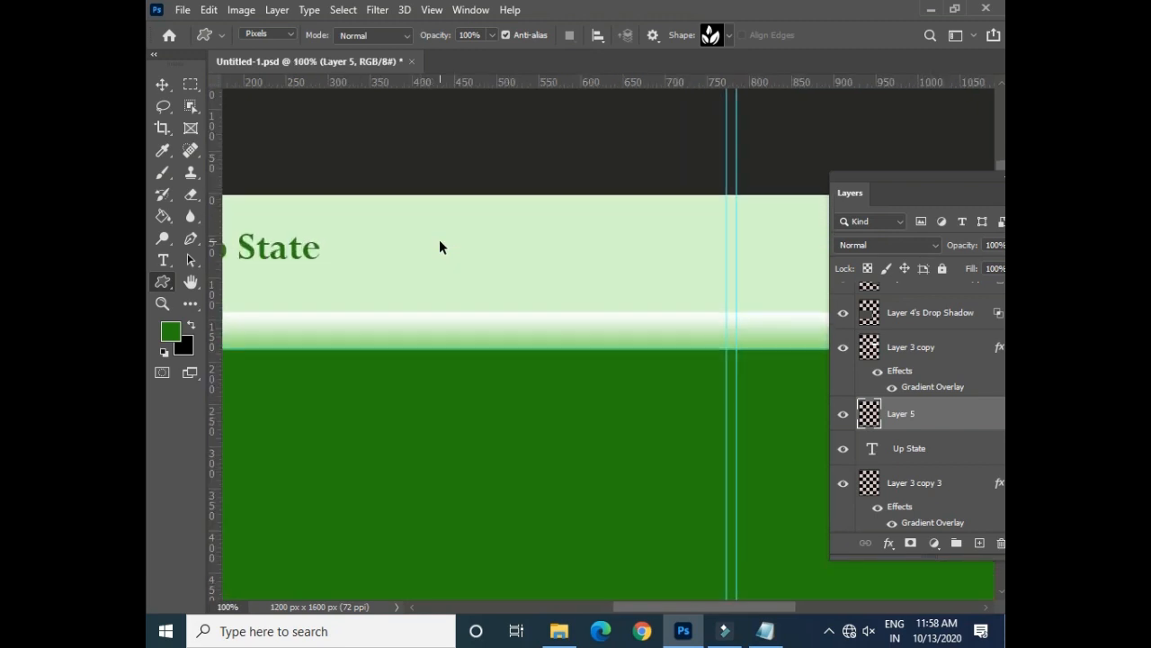
key(ctrl+plus)
drag(354, 197, 436, 249)
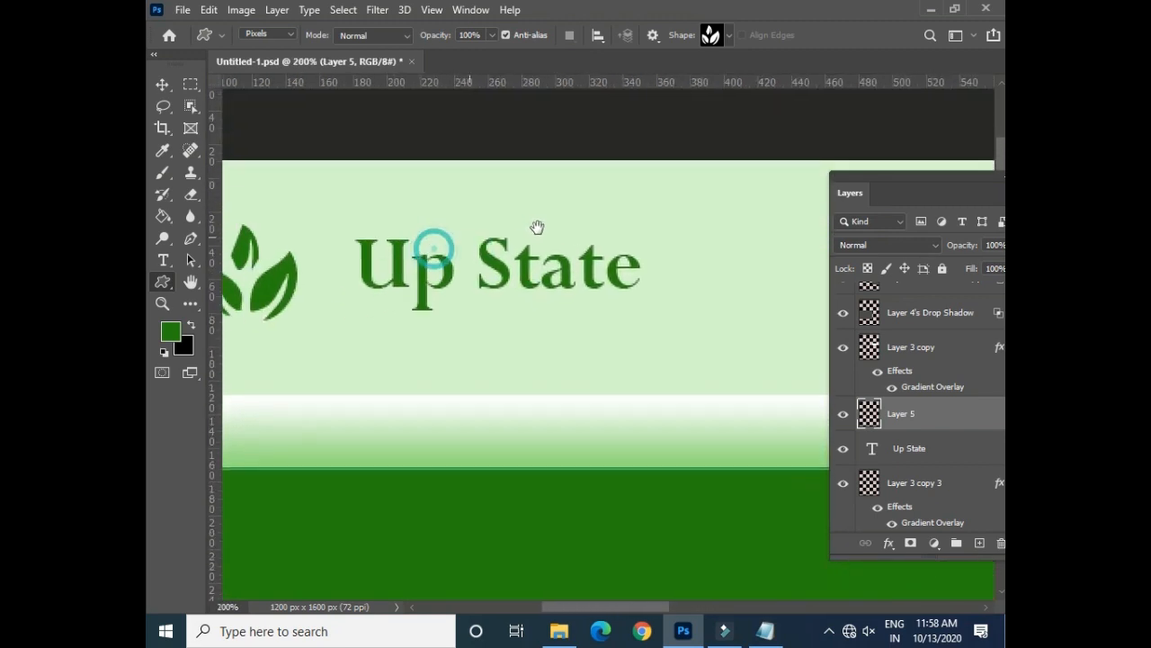
click(161, 84)
drag(369, 287, 381, 275)
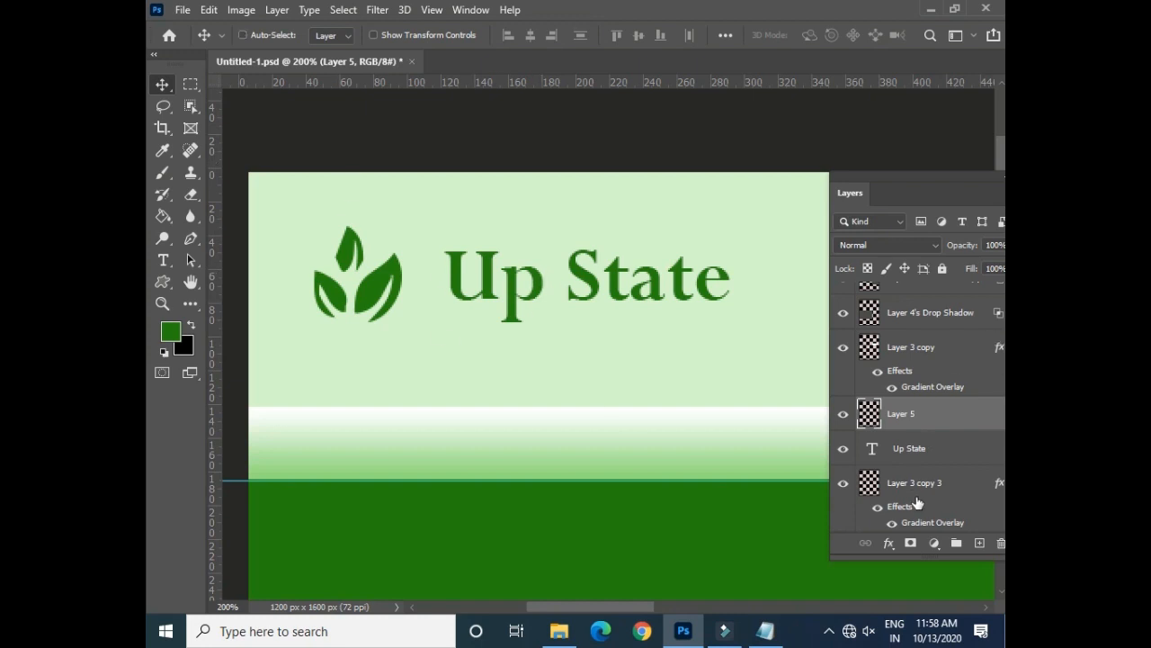
- Duplicate the leaf icon and "Up State" title layers together and flip the copies vertically
key(ctrl)
ctrl+click(893, 463)
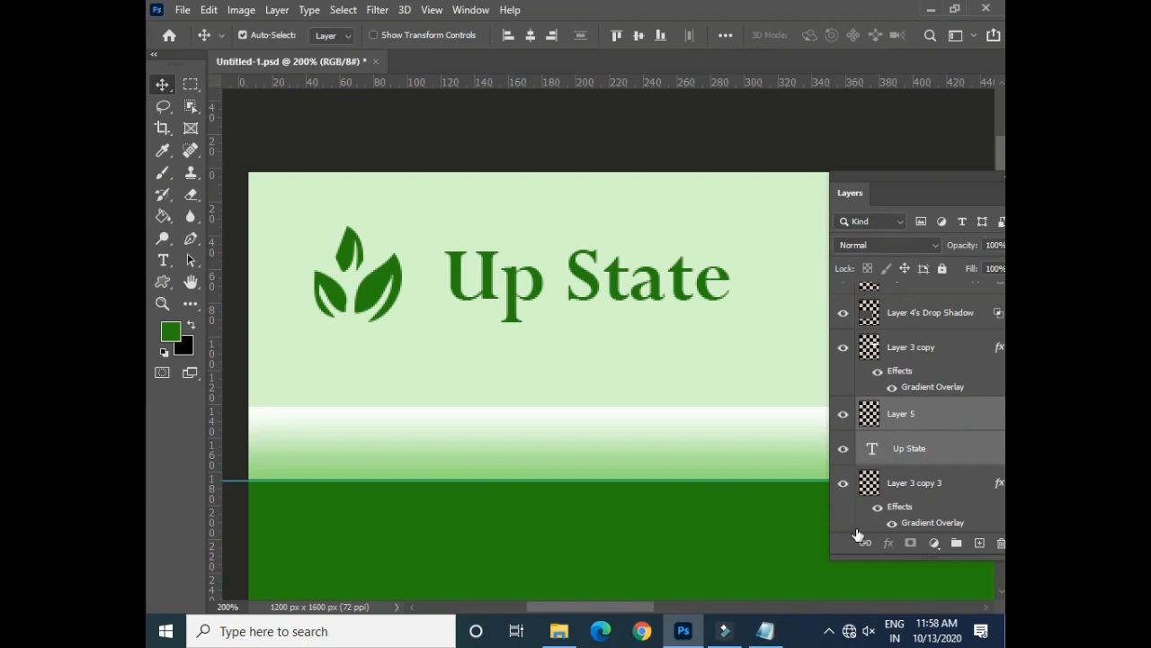
key(ctrl+j)
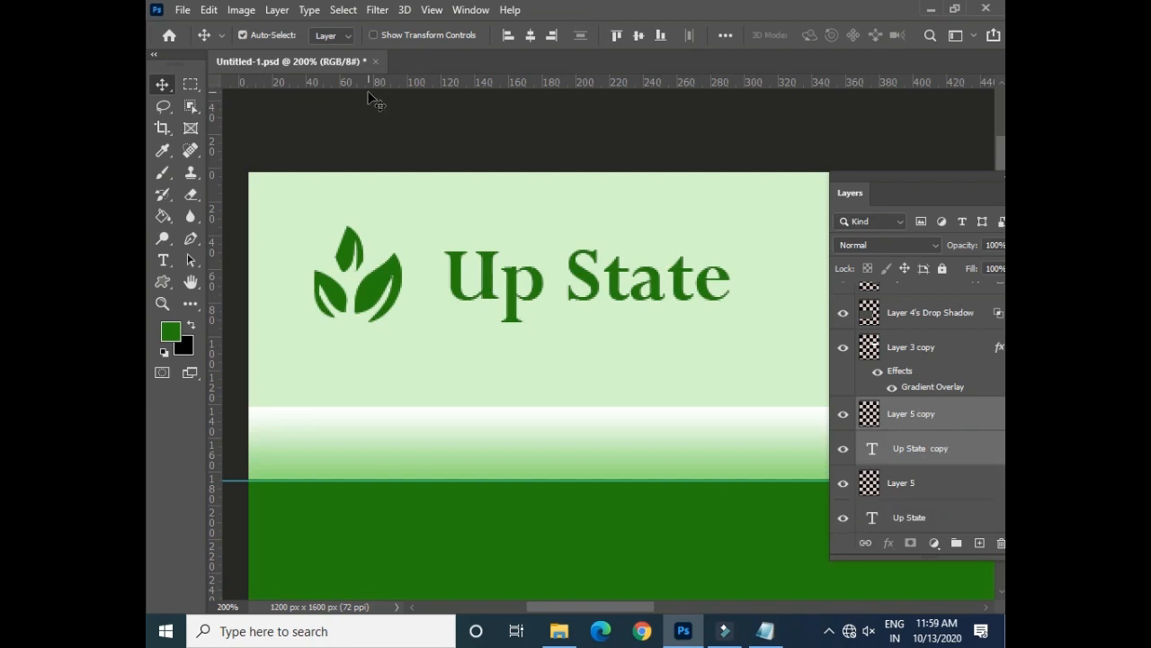
click(208, 10)
mouse_move(426, 319)
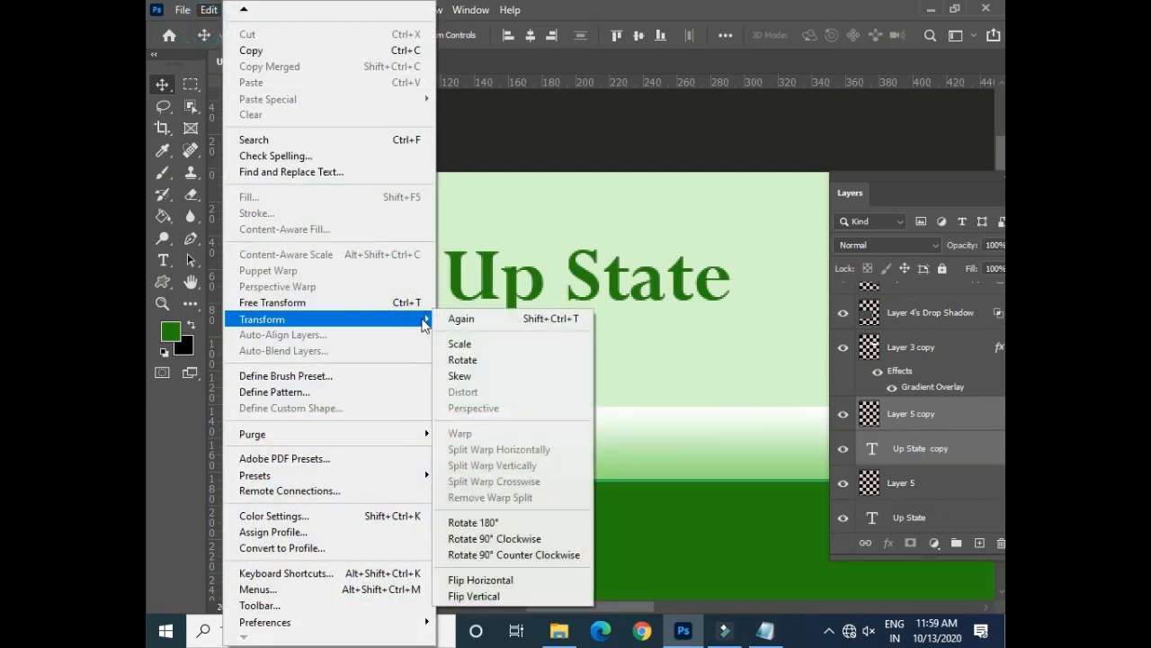
click(472, 599)
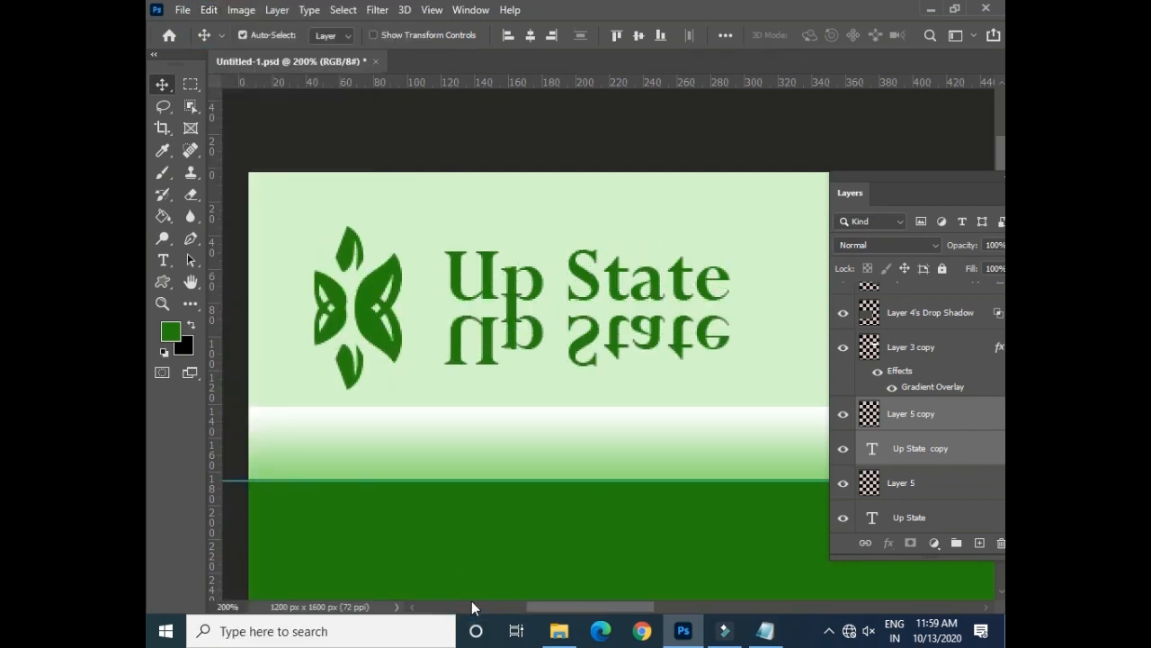
- Nudge the flipped leaf and title copies down until they sit just beneath the originals as a reflection
key(Down)
key(Down)
key(Down)
key(Down)
key(Down)
key(Down)
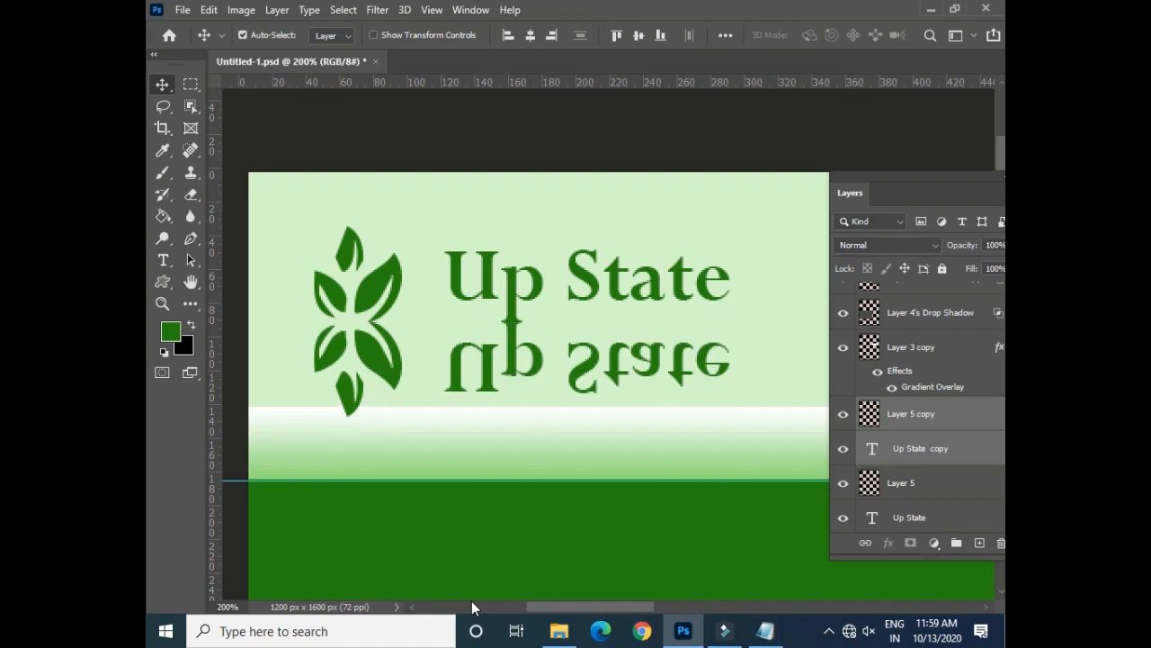
key(Down)
key(Down)
key(Down)
key(Down)
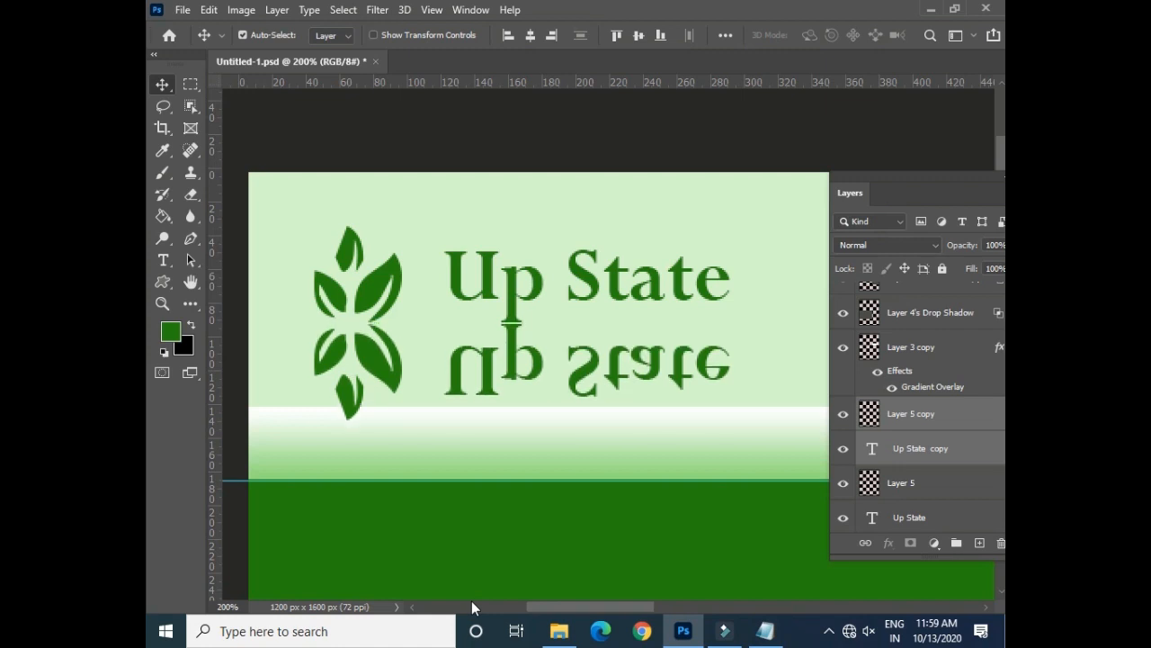
- Rasterize the selected flipped copies so the mirrored title becomes pixels
click(191, 84)
click(162, 85)
click(278, 11)
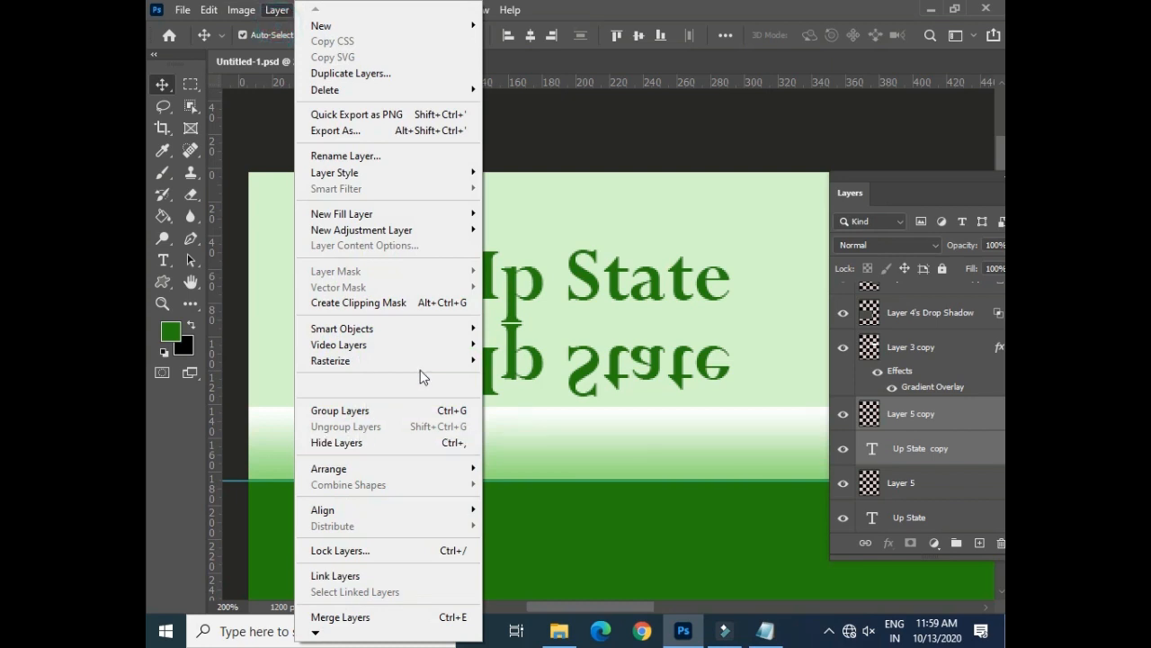
mouse_move(441, 361)
click(505, 360)
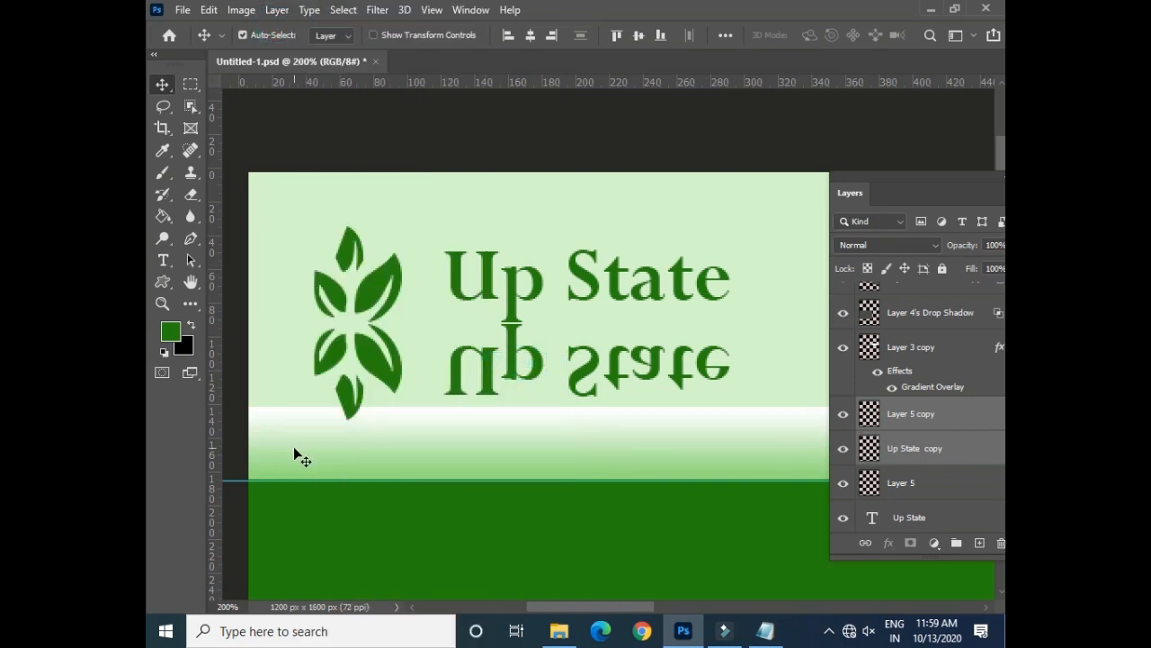
- Fade the mirrored title by repeatedly deleting through a rectangular selection over its lower part, feathered 15 px, and deselect
click(190, 83)
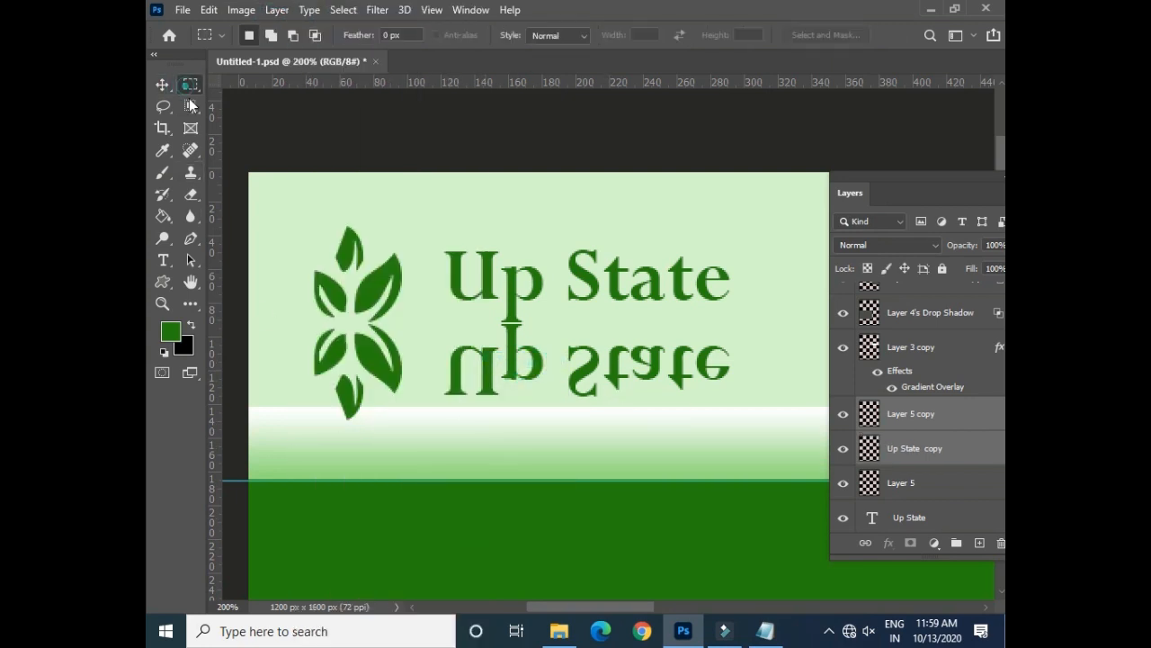
drag(414, 427, 742, 362)
key(shift+F6)
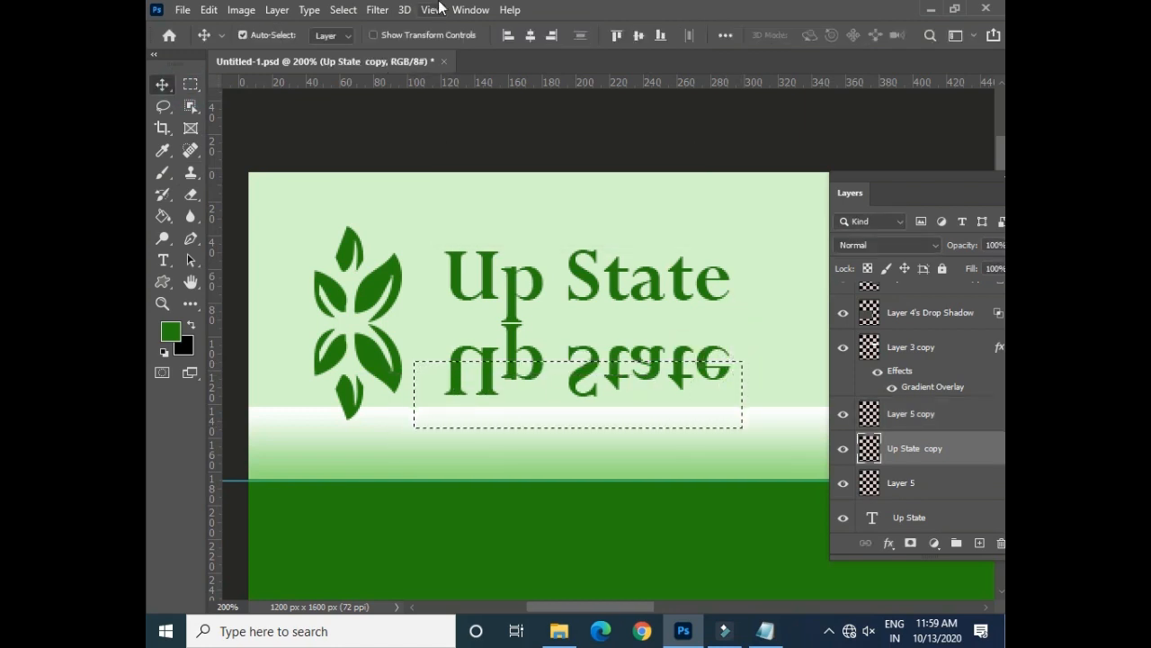
key(shift+F6)
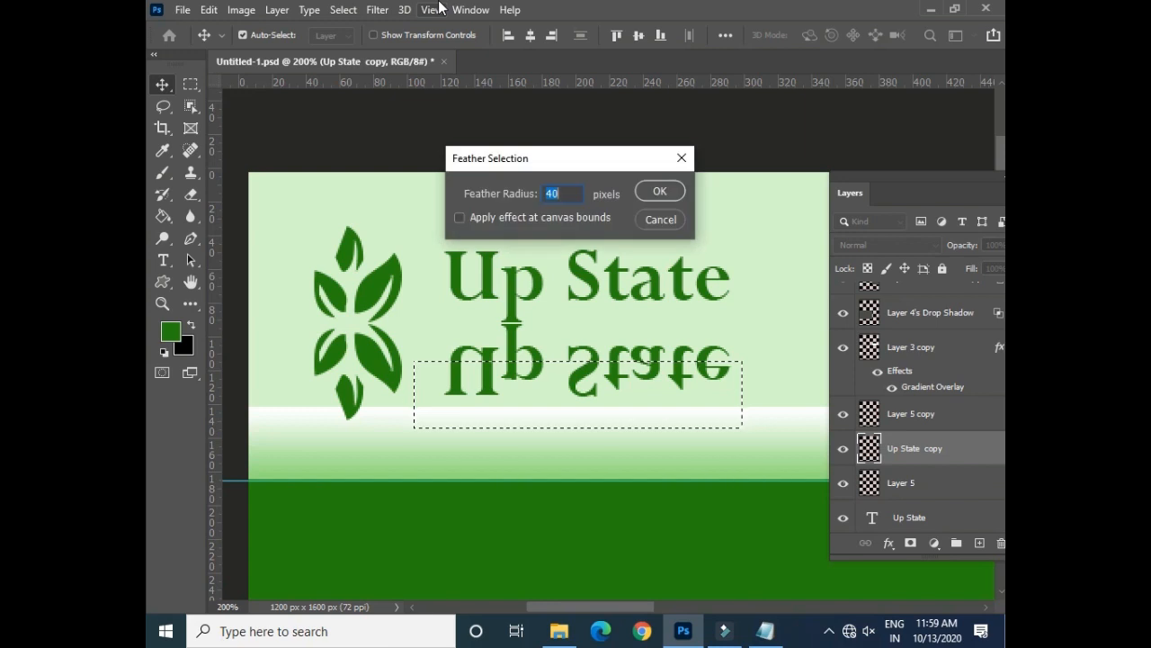
text(15)
key(Return)
key(Delete)
key(Delete)
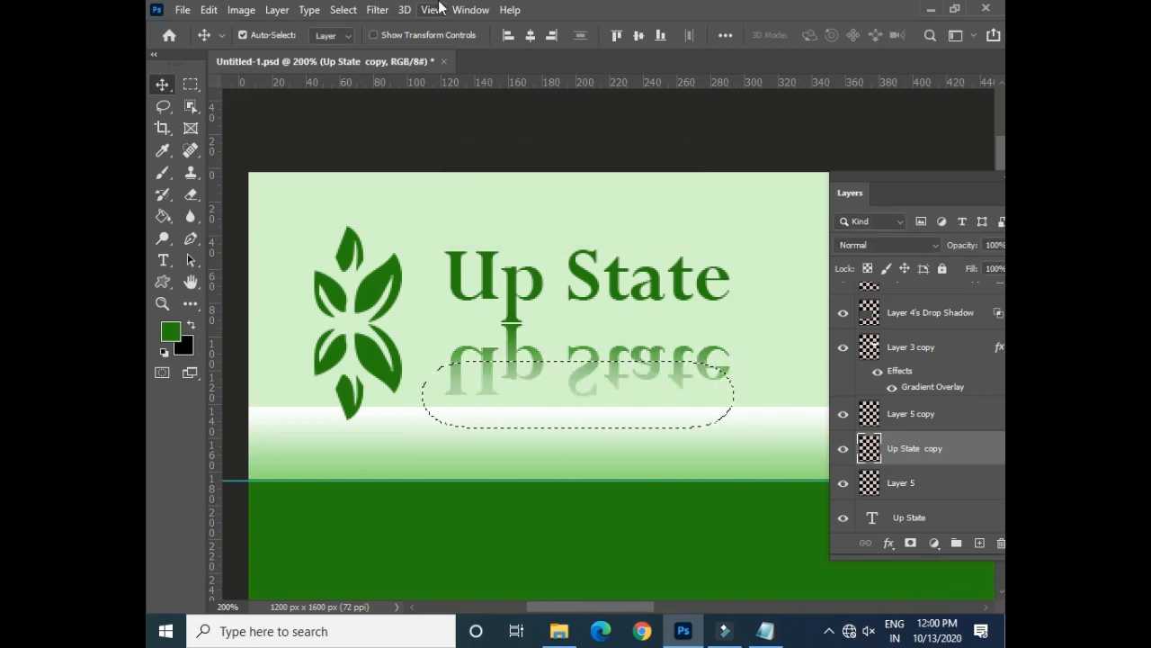
key(Delete)
key(ctrl+d)
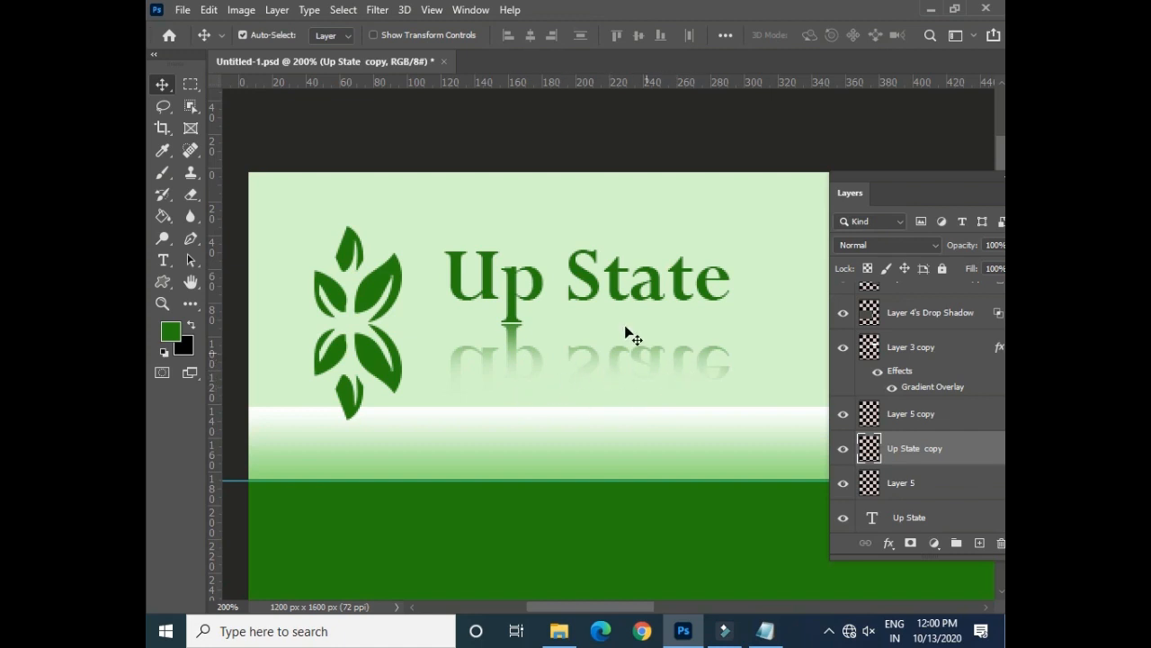
- Fade the mirrored leaf icon by repeatedly deleting through a rectangular selection over its lower part, feathered 15 px, and deselect
click(385, 366)
click(190, 84)
drag(287, 352, 441, 456)
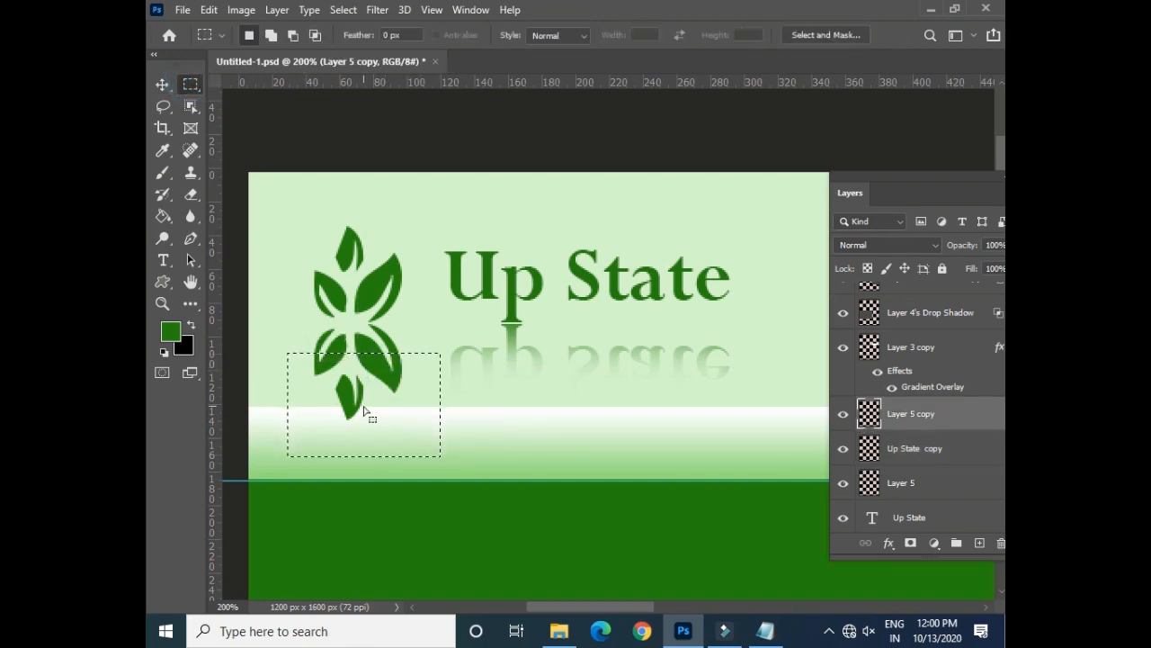
key(shift+F6)
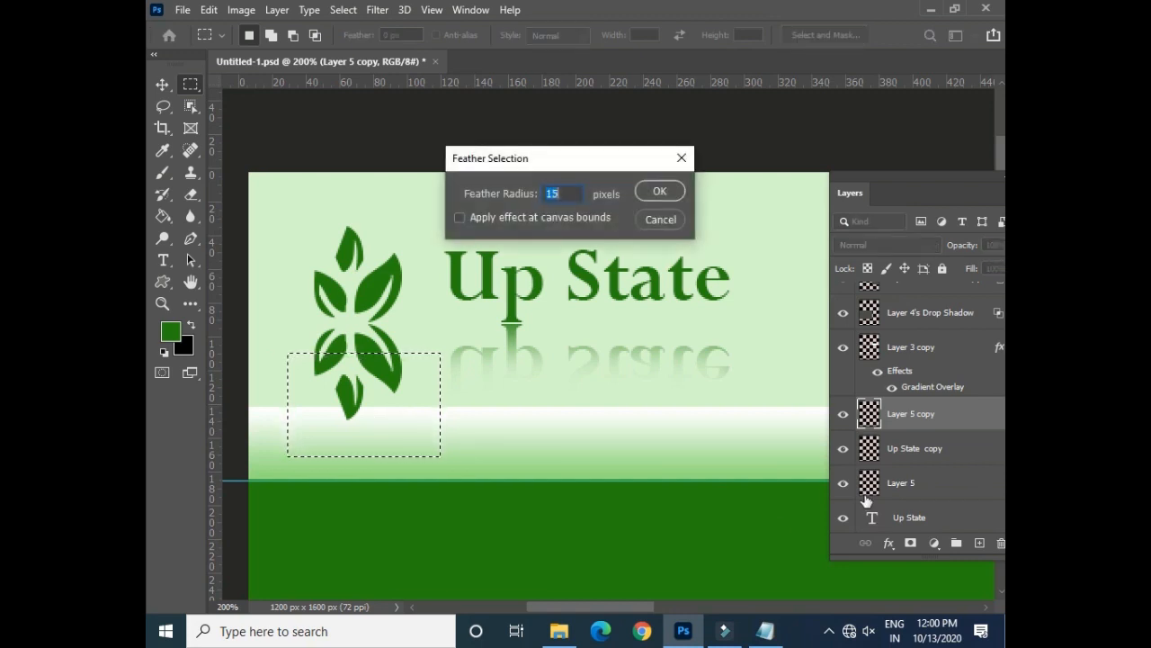
key(Return)
key(Delete)
key(Delete)
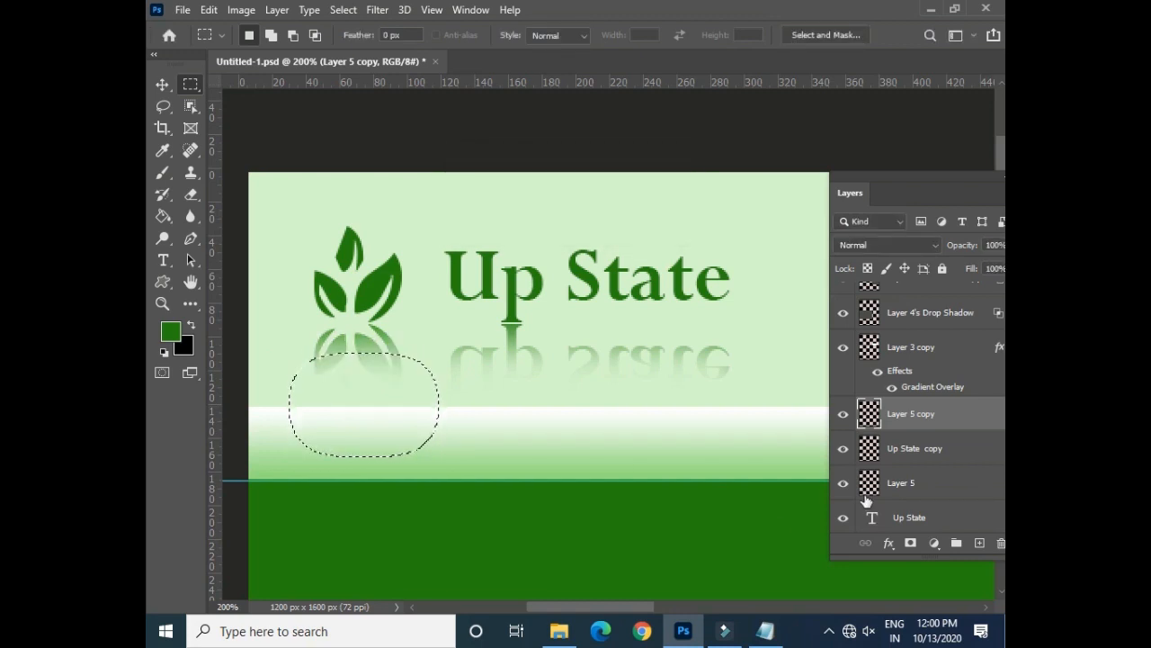
key(Delete)
key(ctrl+d)
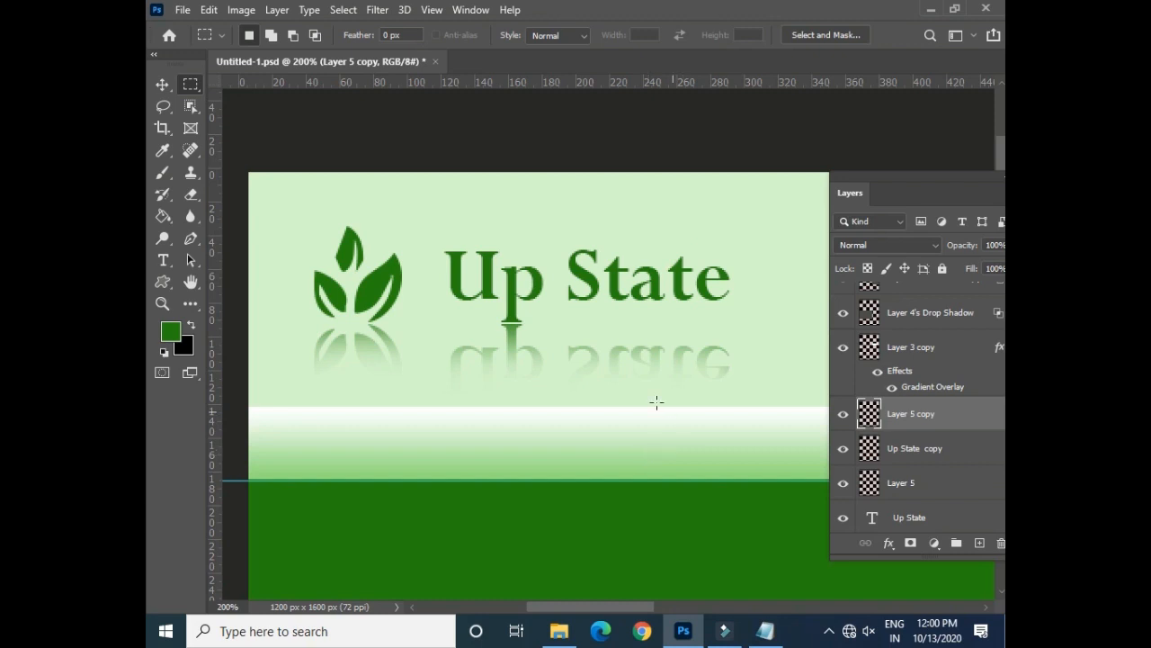
- Try filling the header's pale green background strip on Layer 1 with a teal green, and deselect
click(170, 87)
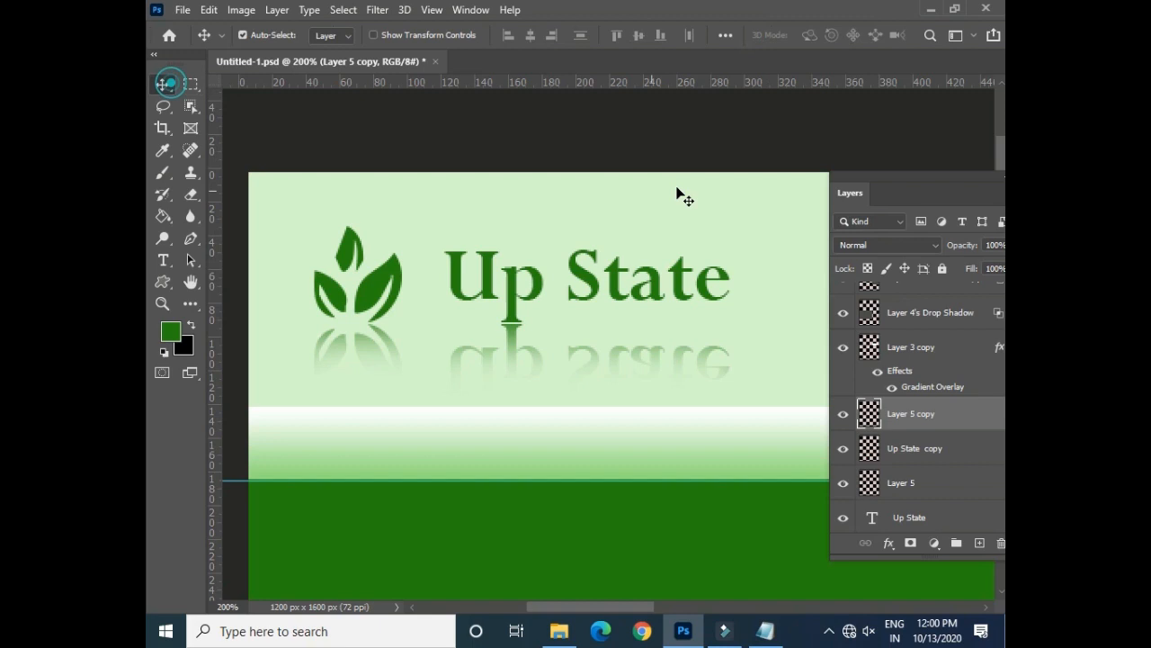
click(776, 234)
ctrl+click(868, 515)
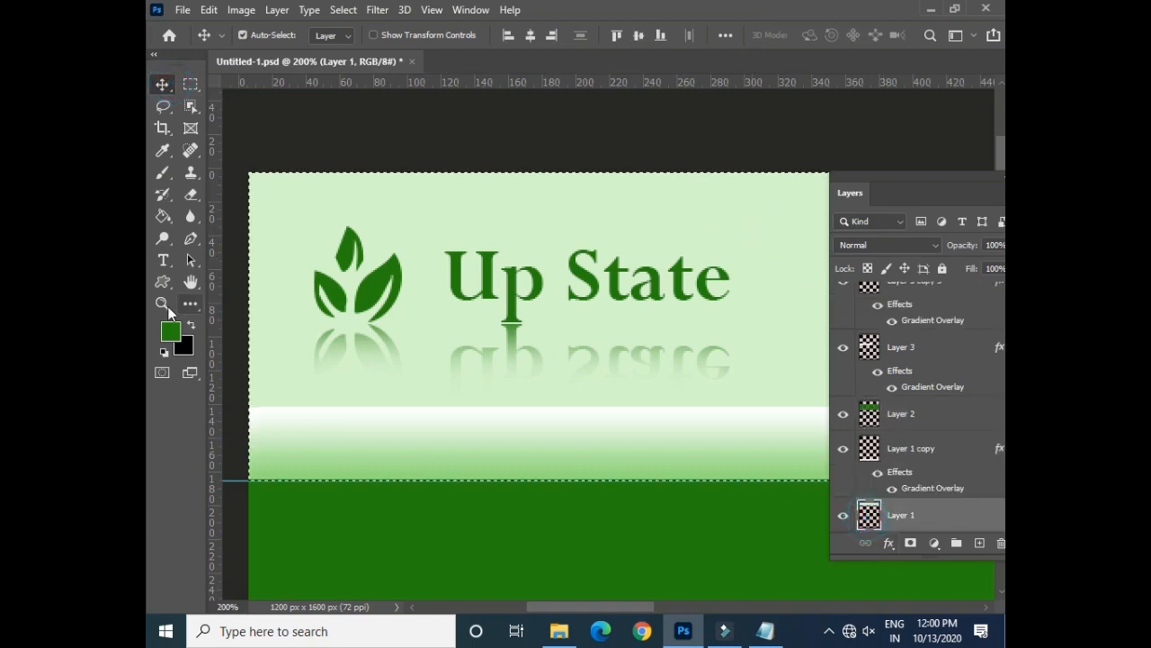
click(170, 332)
drag(601, 289, 601, 268)
click(737, 141)
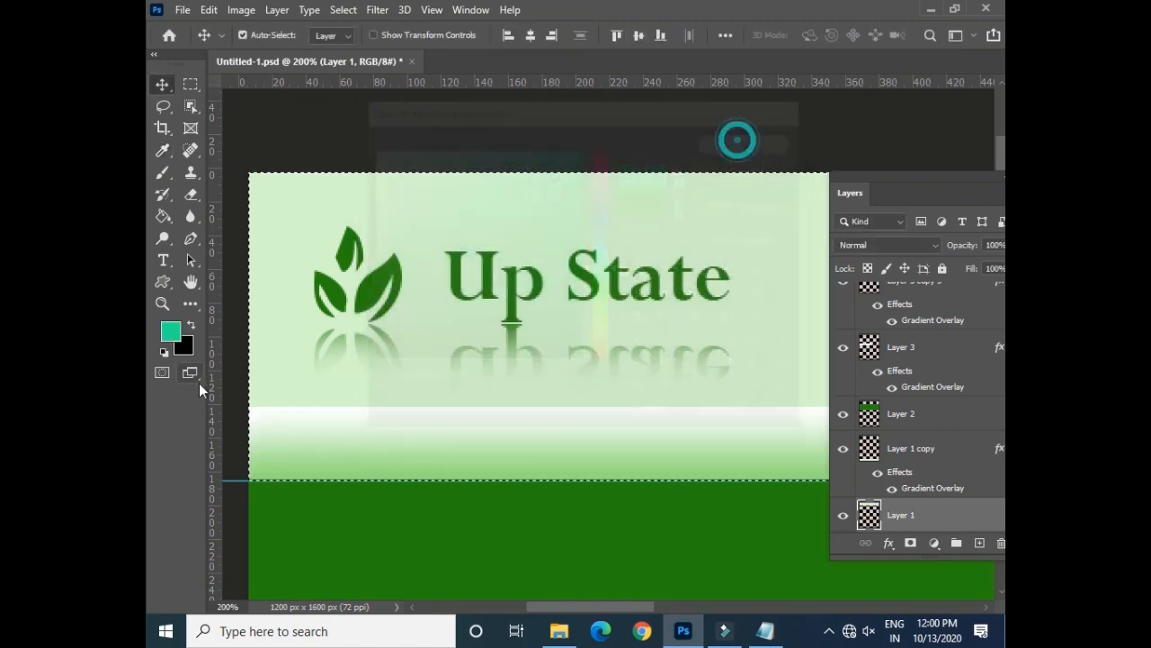
key(alt+BackSpace)
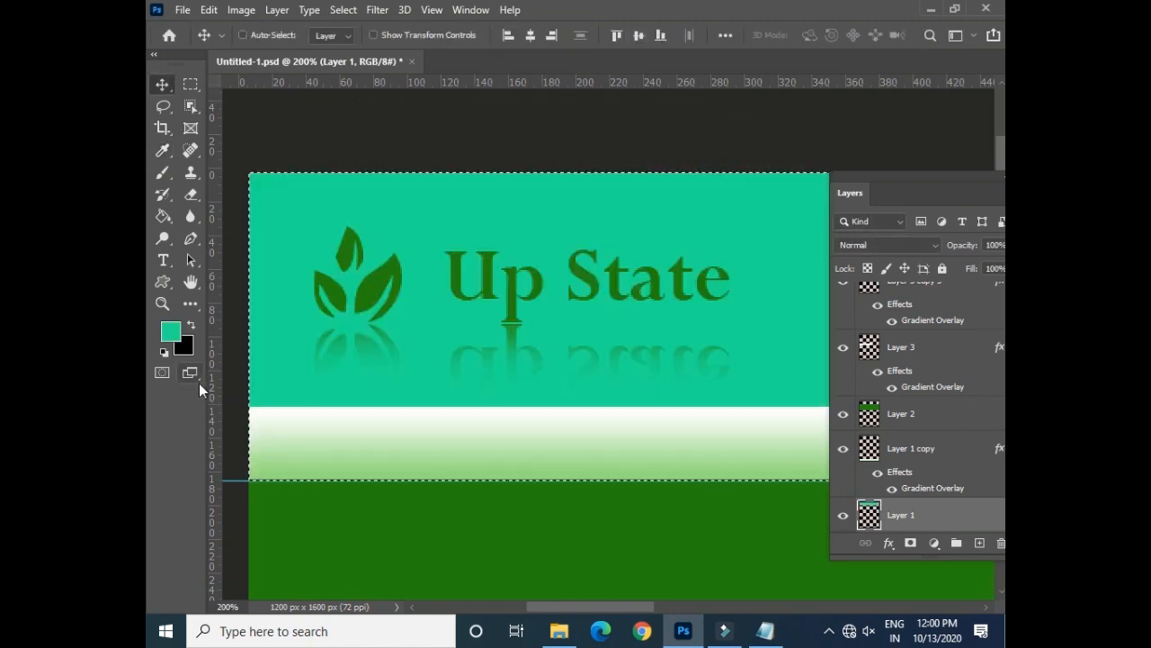
key(ctrl+d)
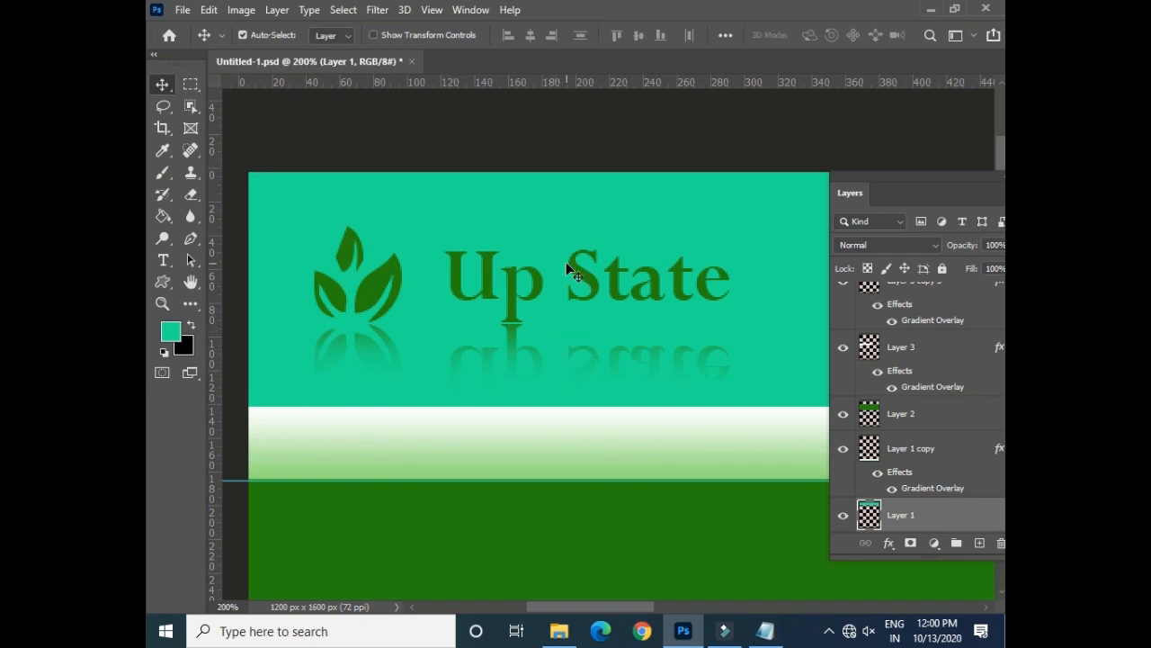
- Undo the teal fill of the header background and clear the selection
key(ctrl+z)
key(ctrl+z)
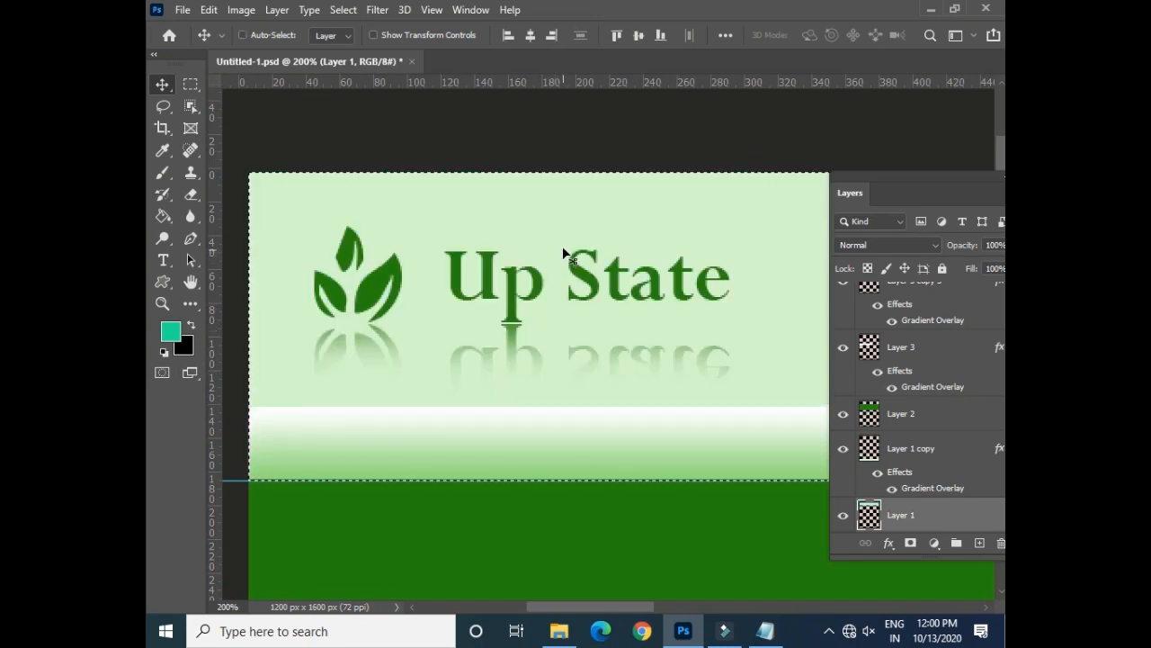
key(ctrl+d)
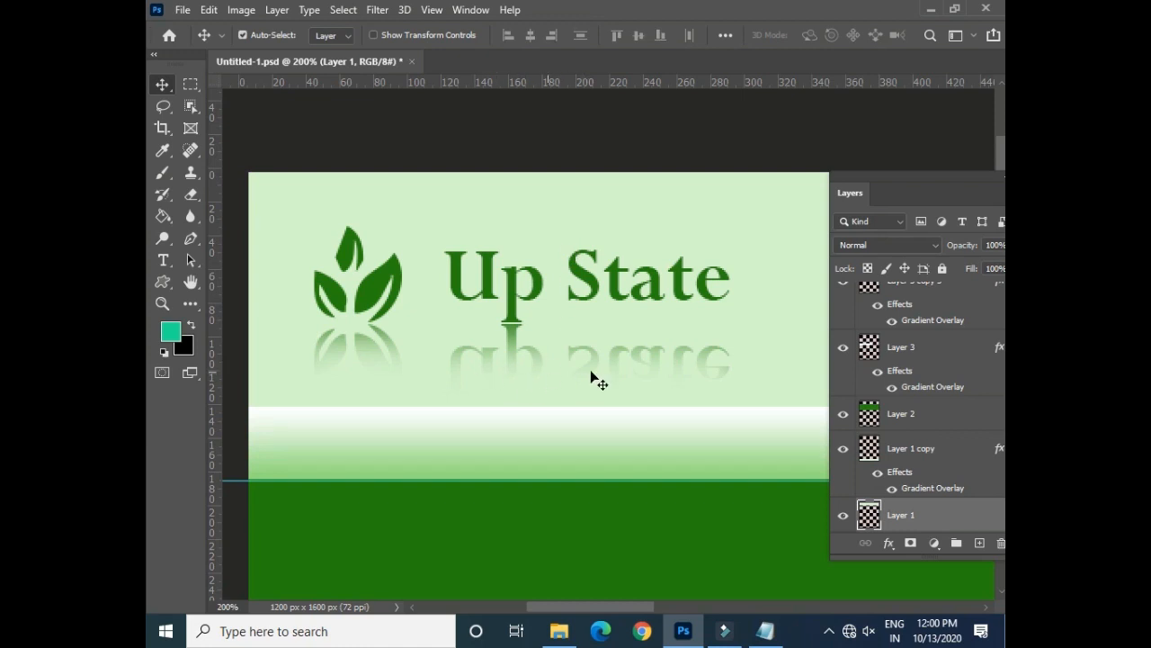
click(575, 270)
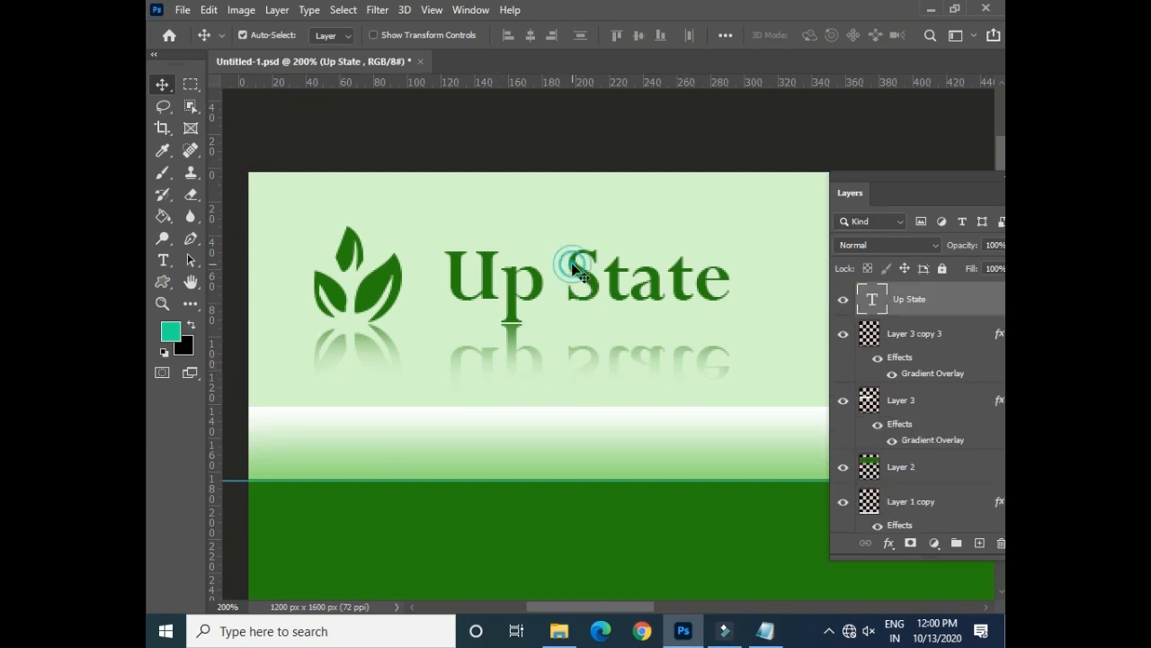
click(890, 542)
click(944, 486)
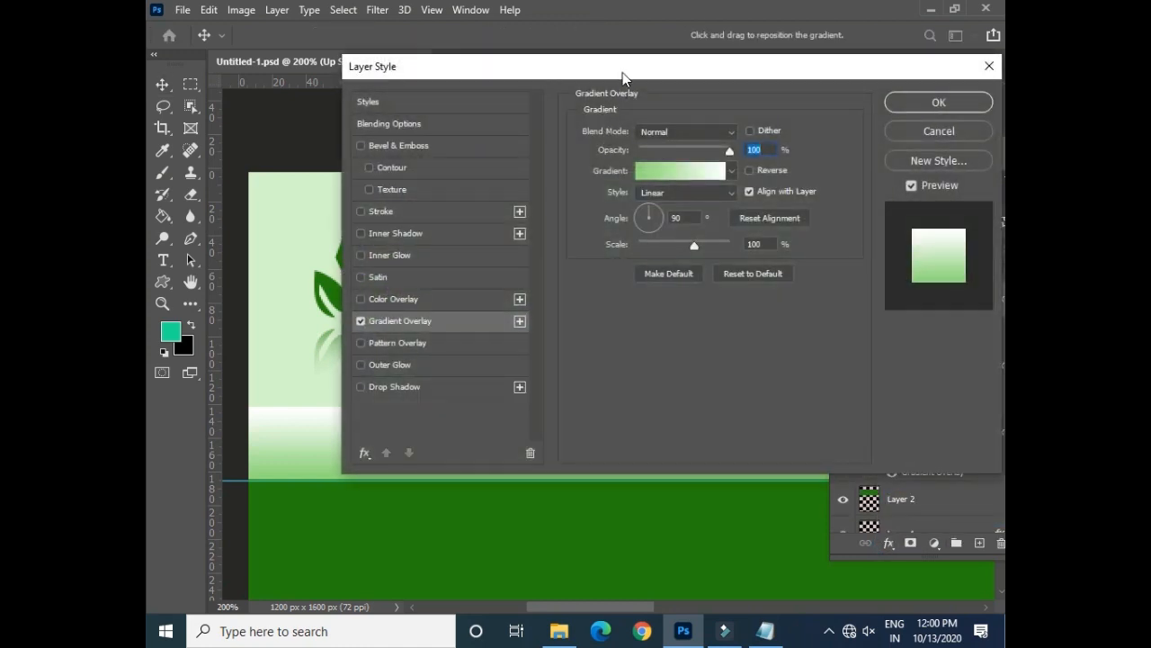
drag(622, 72, 552, 392)
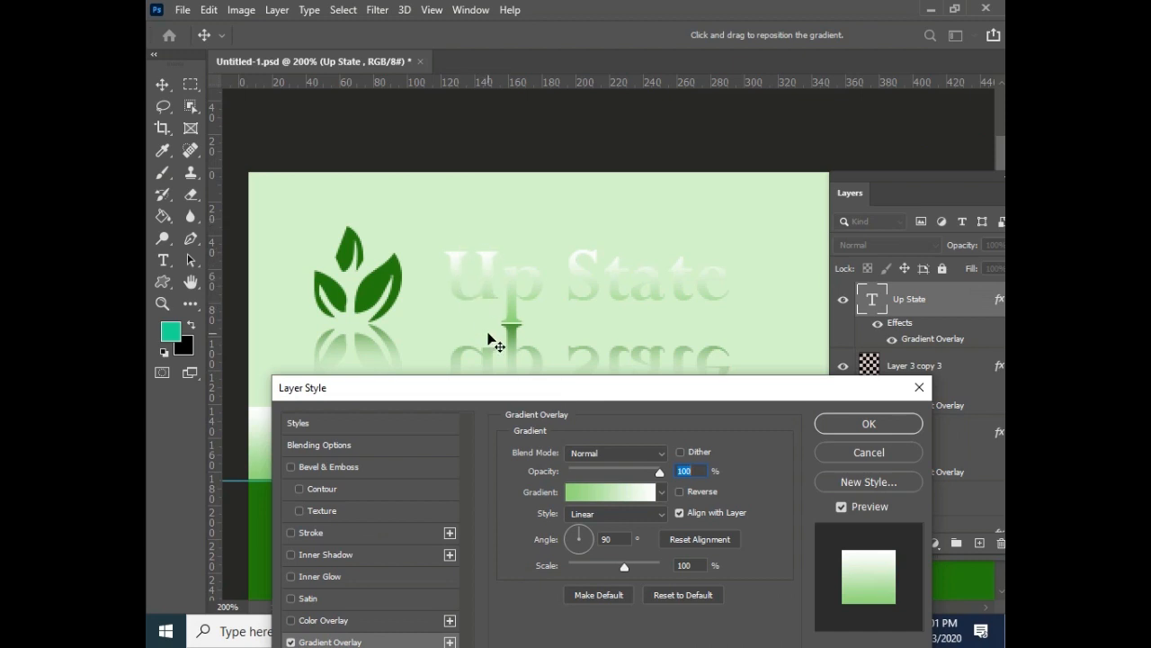
click(601, 493)
click(908, 464)
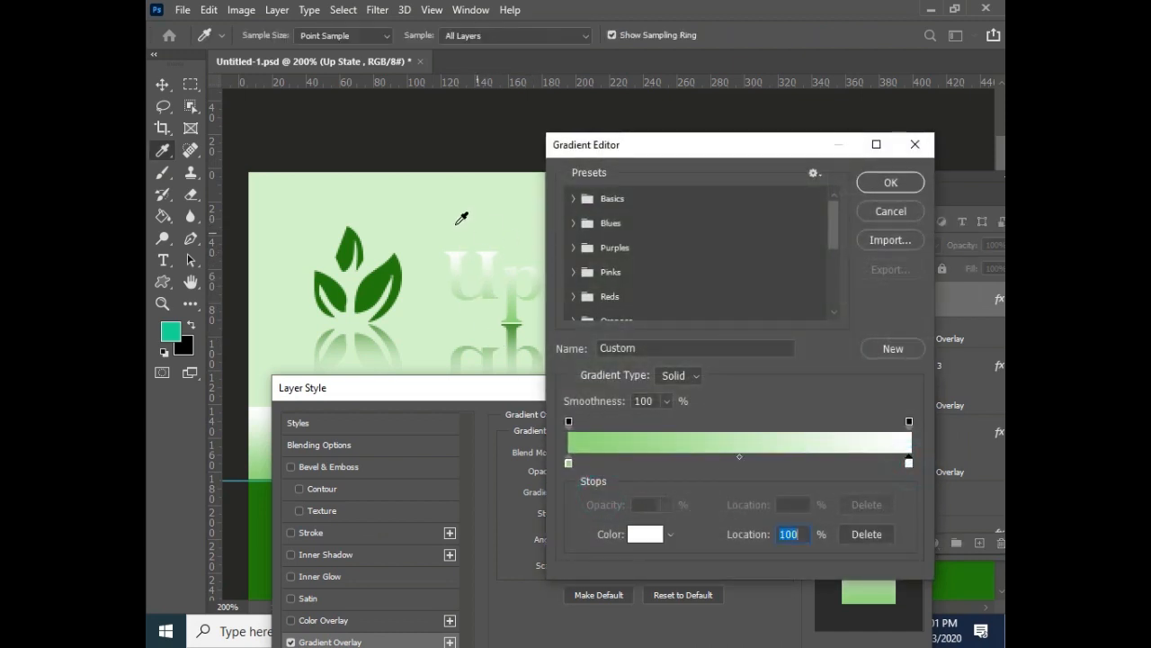
click(431, 201)
click(887, 183)
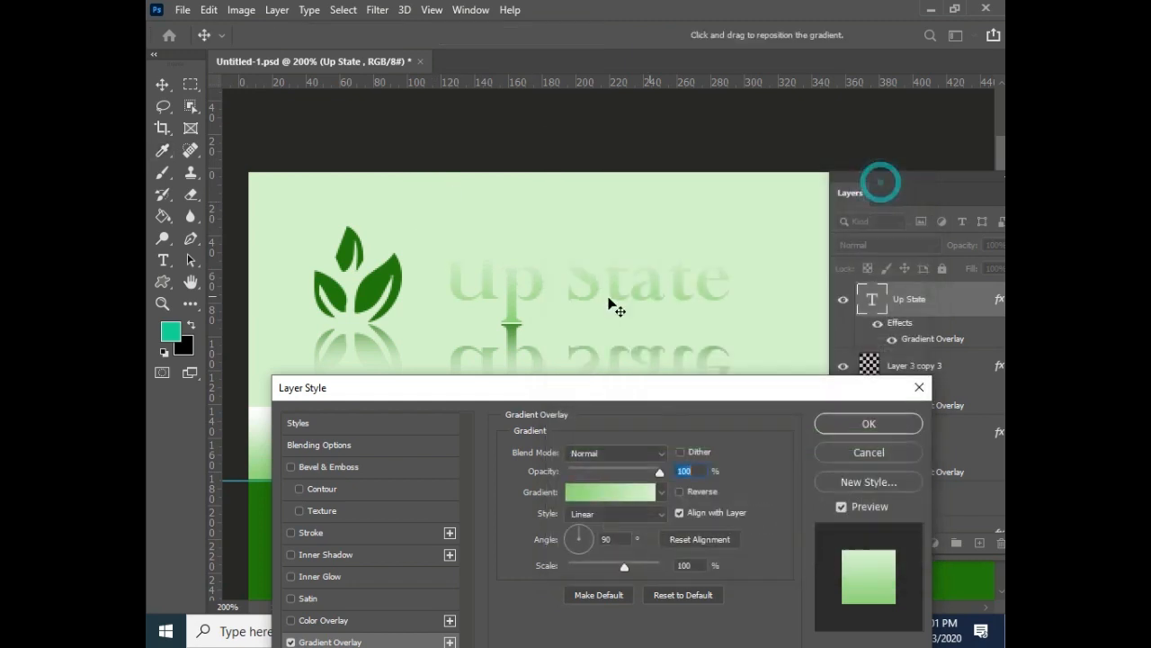
drag(562, 269, 599, 259)
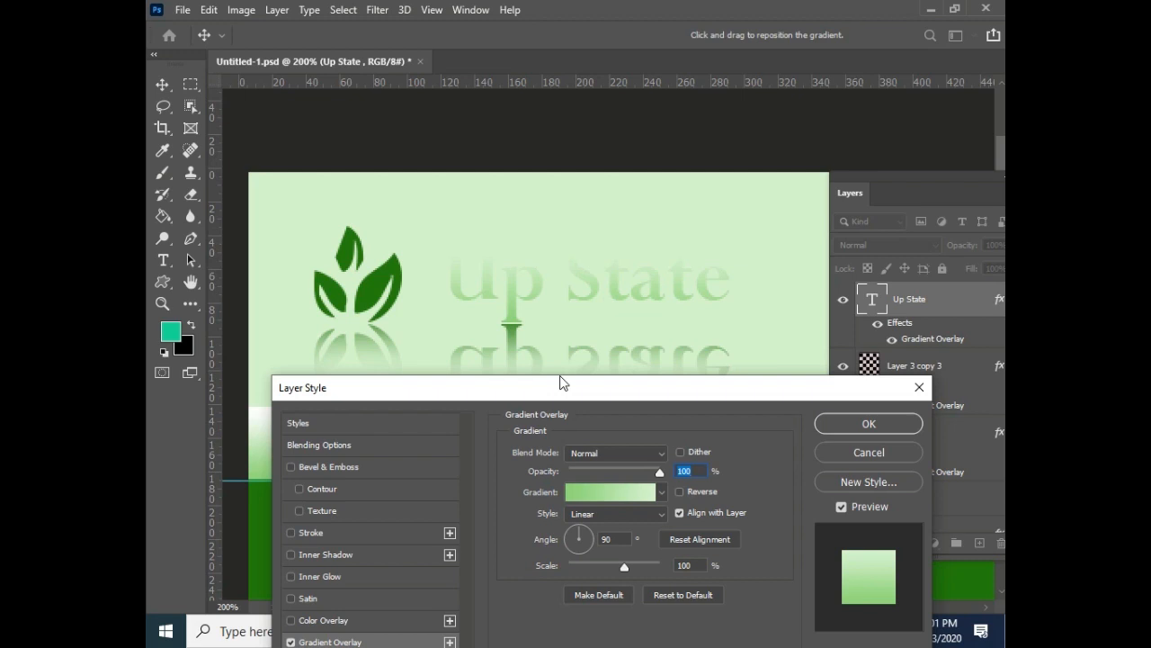
click(856, 452)
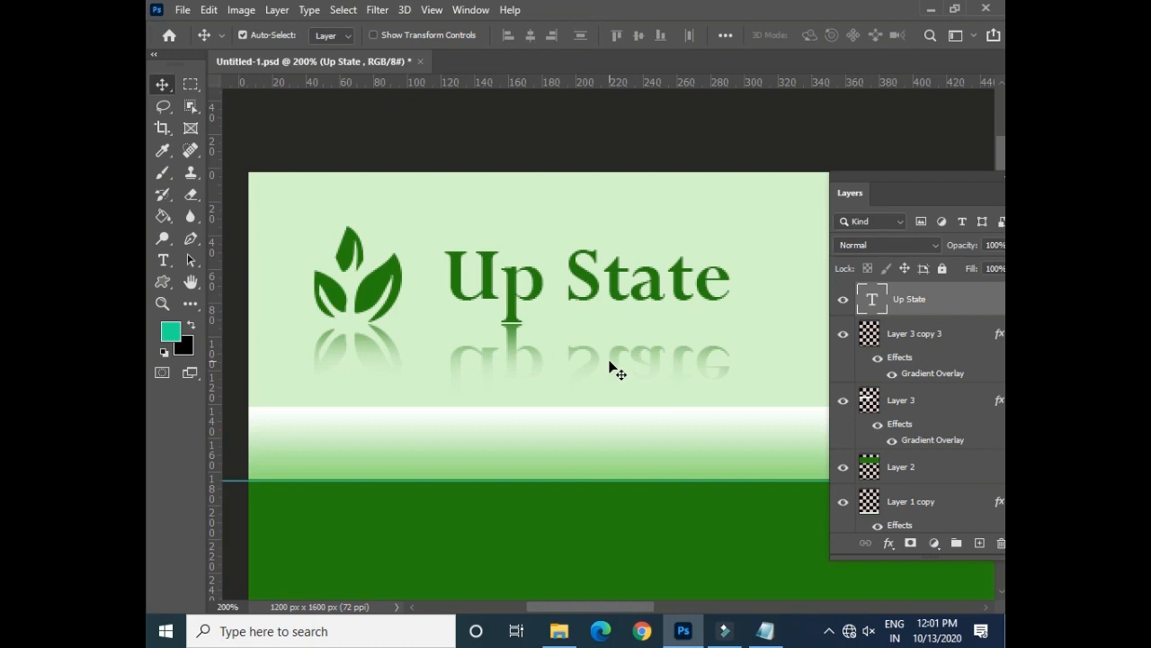
- Make a wide, thin rectangular selection near the right end of the header, just above the white-to-green gradient strip
drag(630, 260, 314, 258)
drag(710, 262, 388, 249)
drag(495, 247, 532, 239)
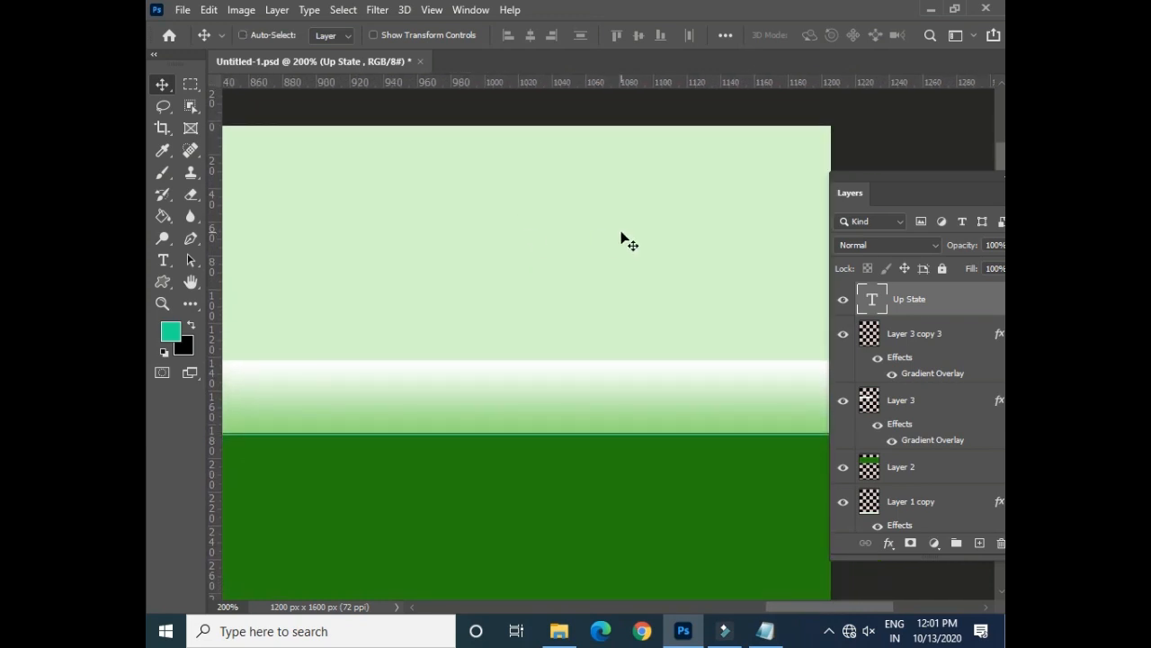
key(ctrl+minus)
click(189, 84)
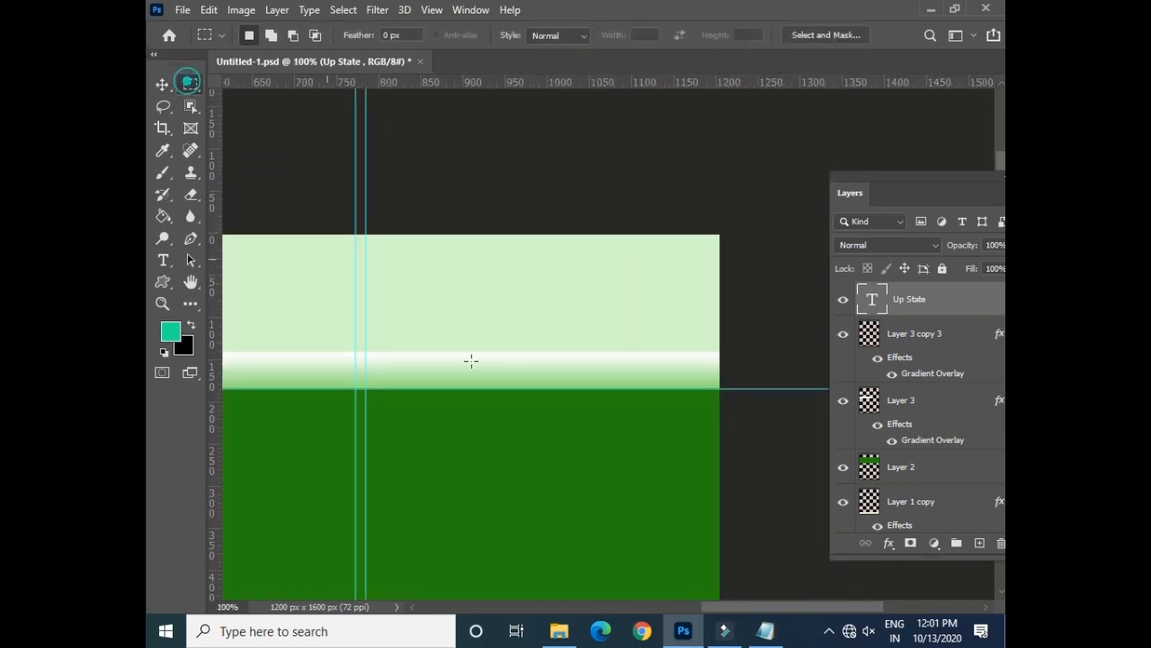
drag(397, 314, 628, 331)
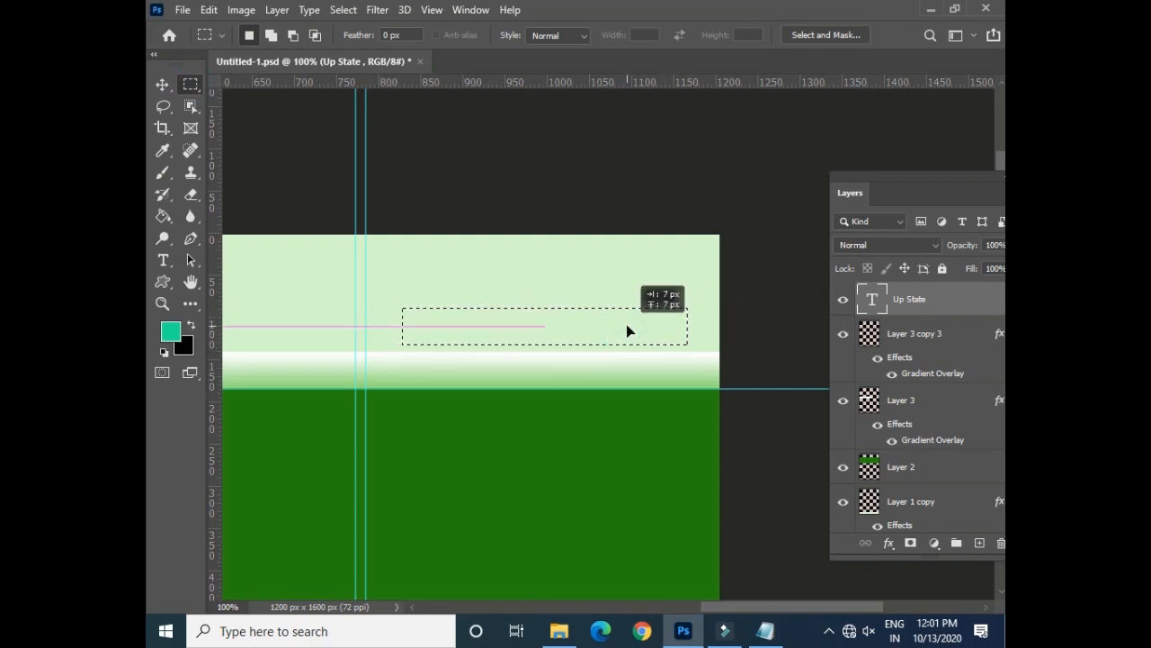
- Create a new layer, reset the colours to default black and white, and fill the rectangular selection with white
drag(907, 187, 857, 180)
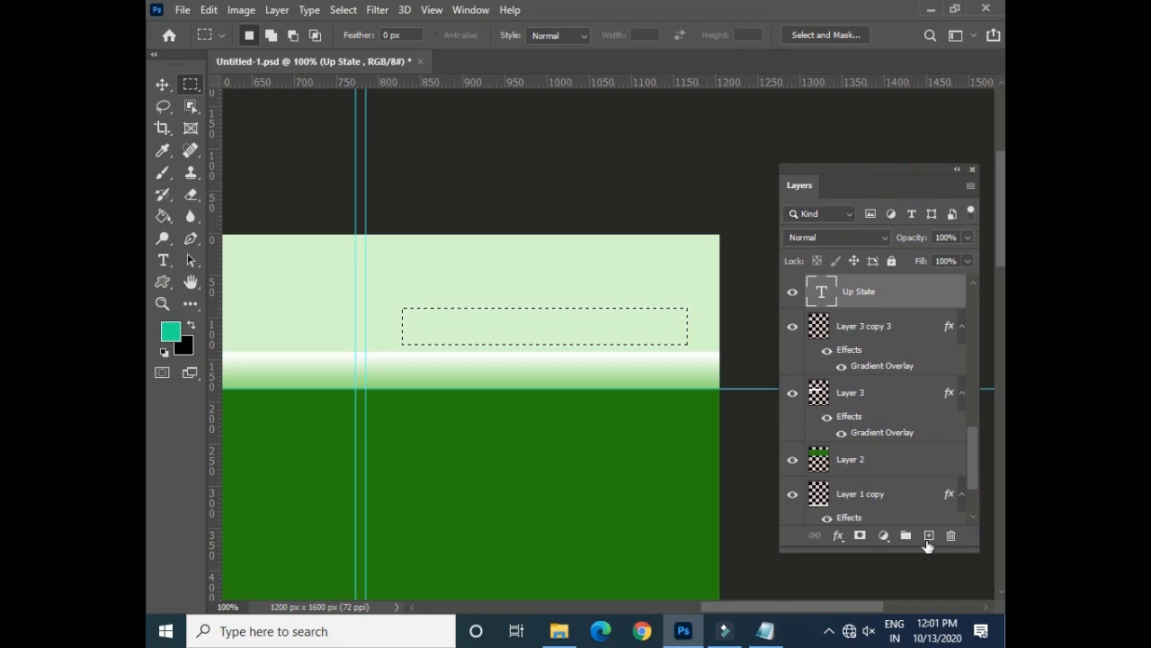
click(928, 538)
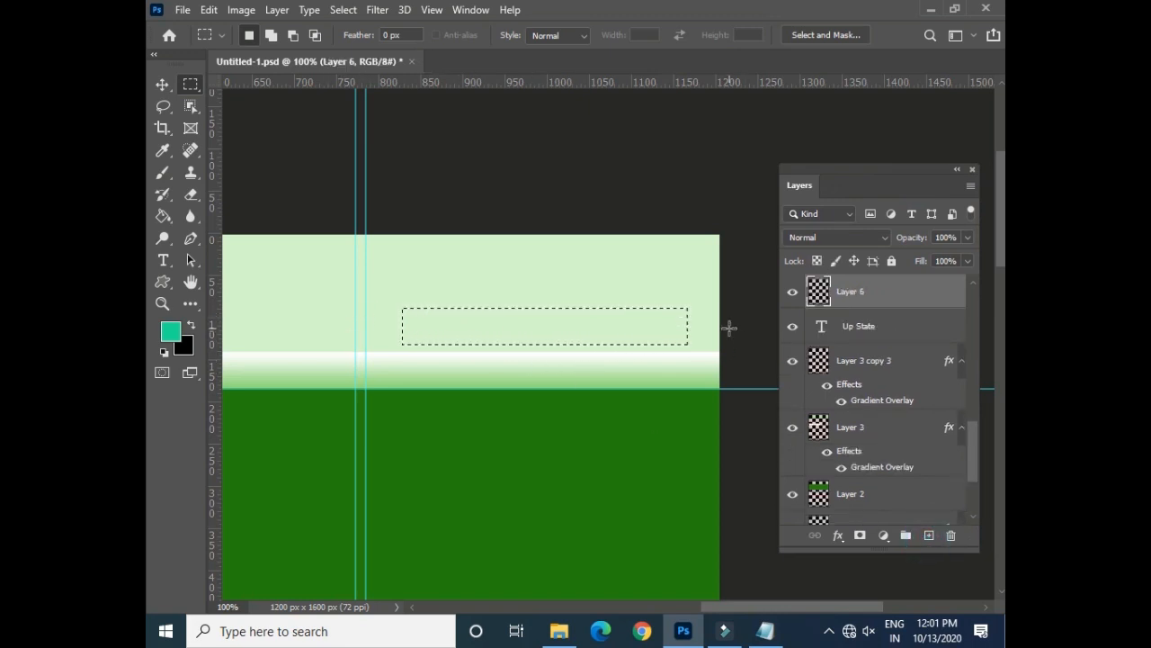
click(165, 351)
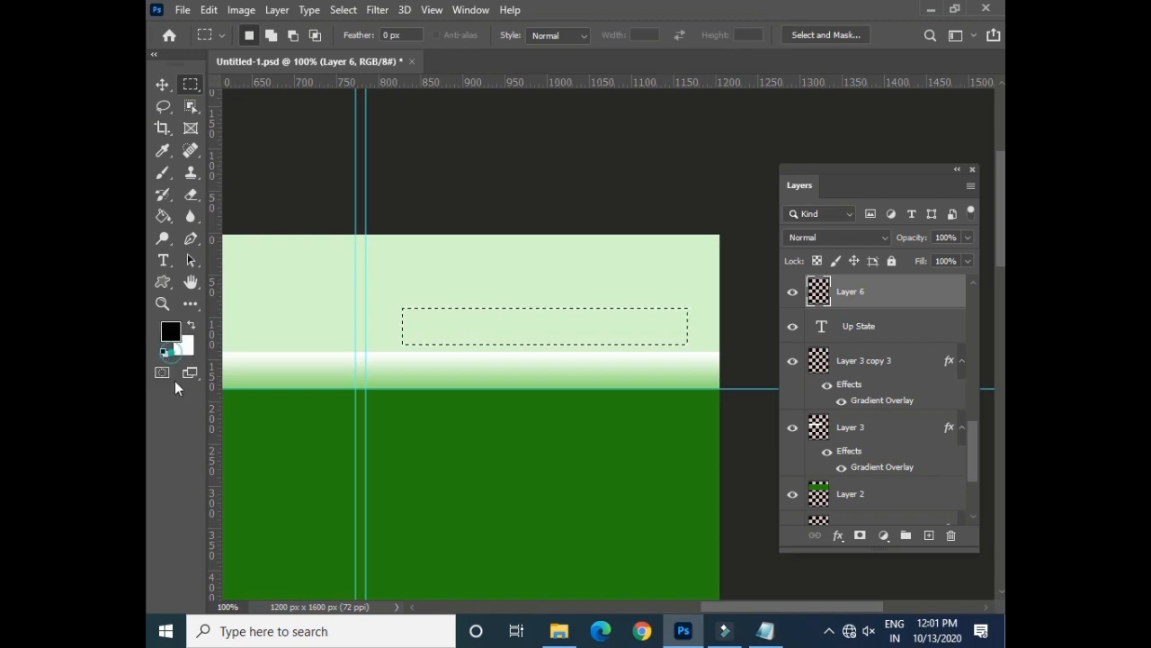
key(ctrl+BackSpace)
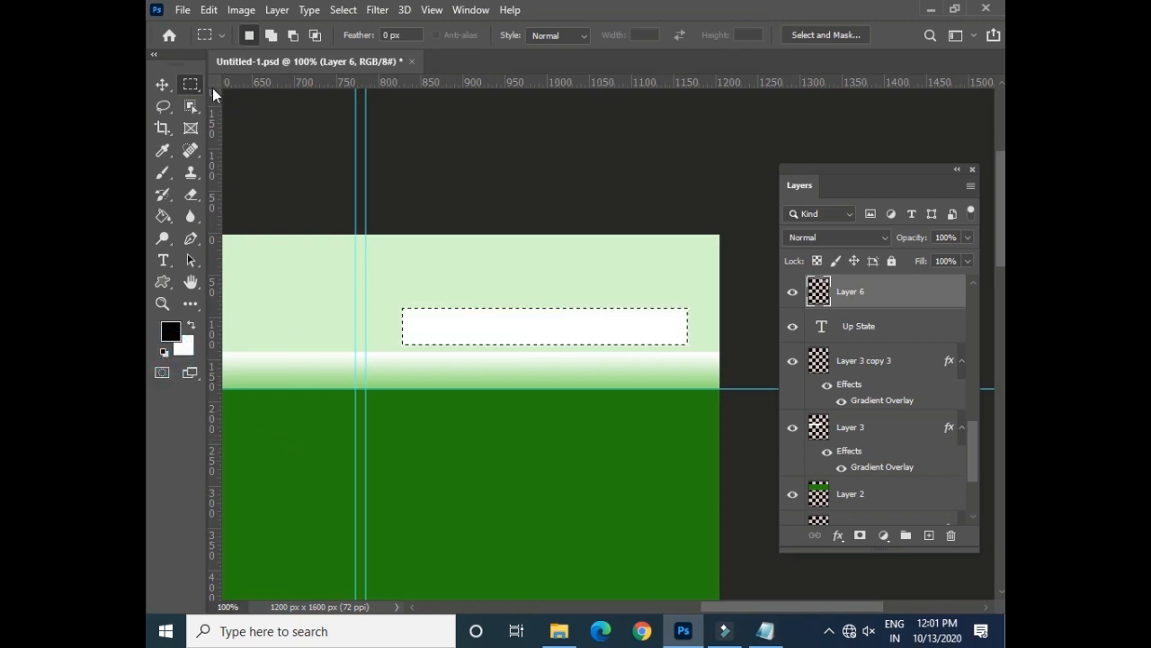
- Deselect and give the white rectangle a 2 px outside stroke in dark grey 403e3e
click(838, 535)
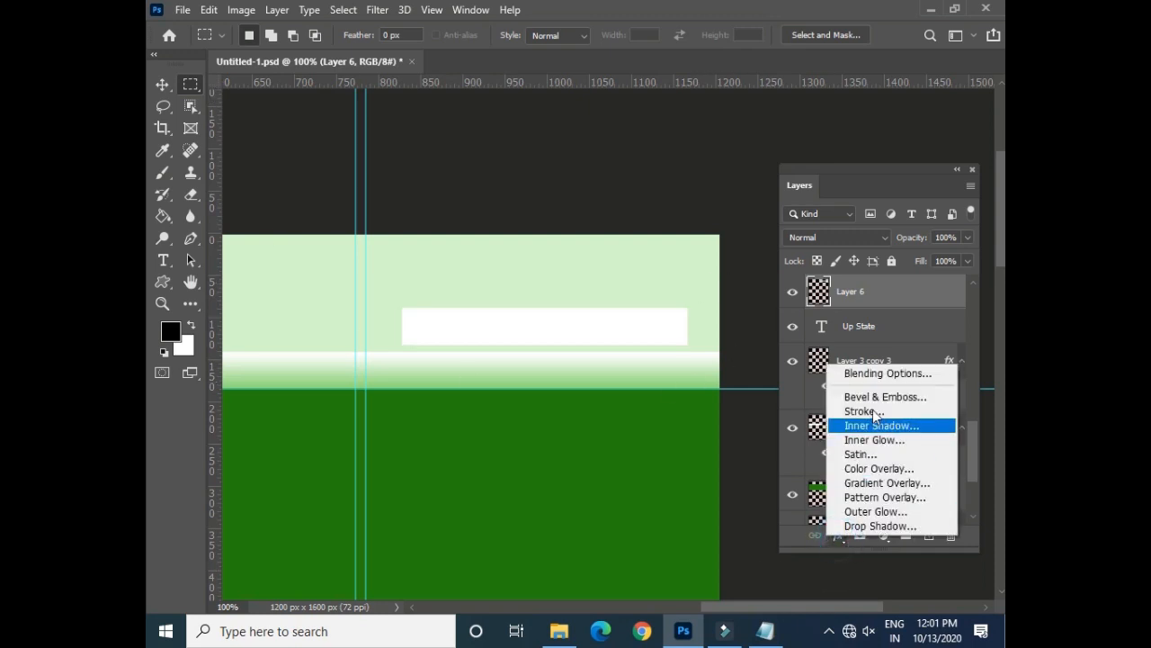
click(870, 415)
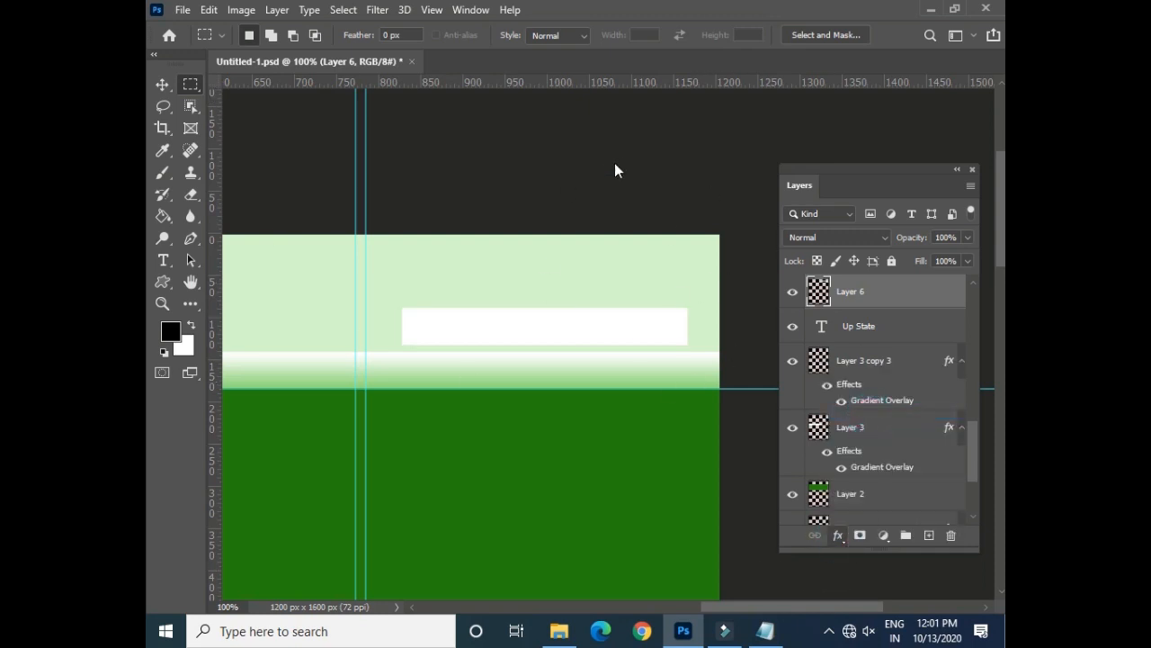
click(546, 386)
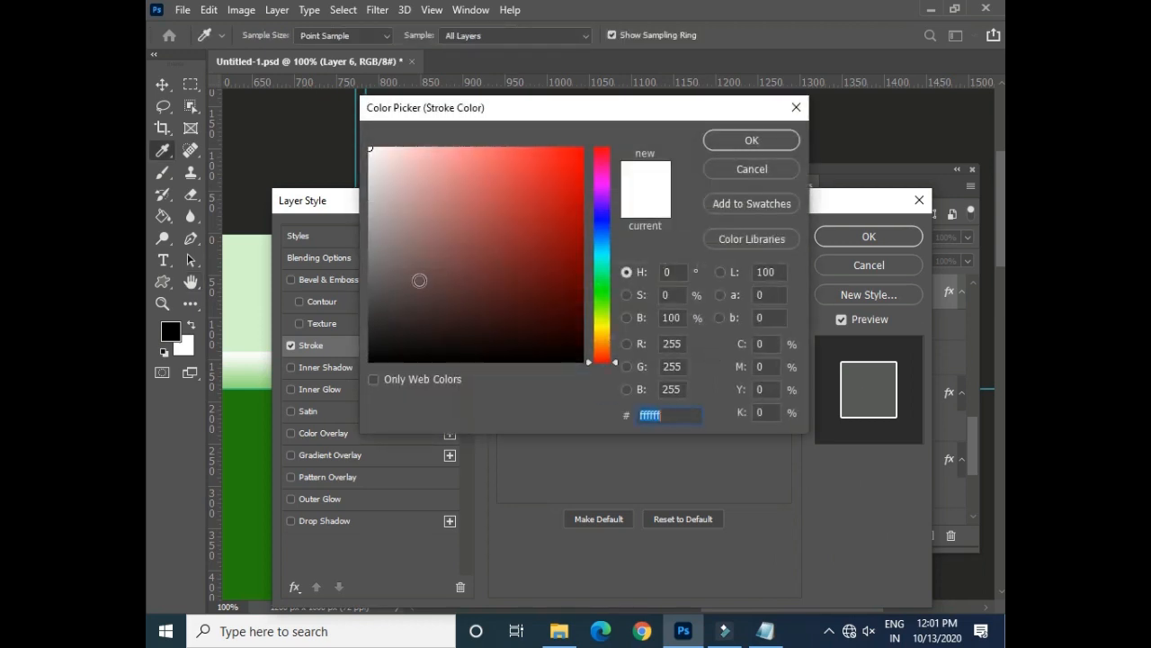
click(376, 307)
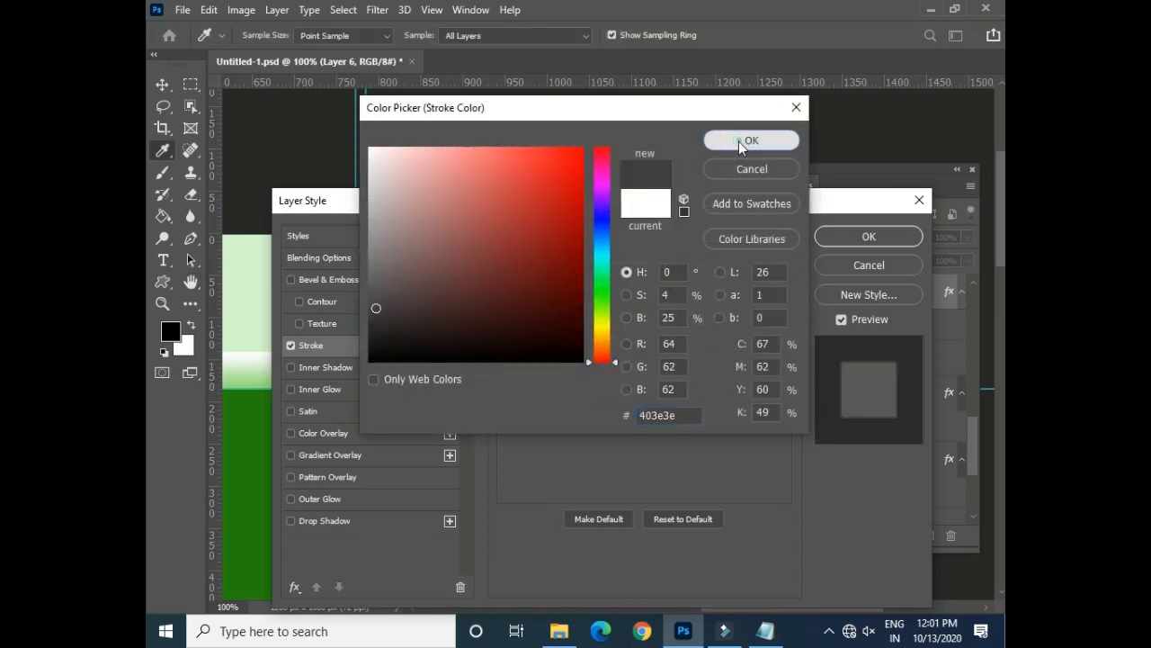
click(739, 141)
drag(605, 197, 611, 233)
drag(613, 290, 621, 353)
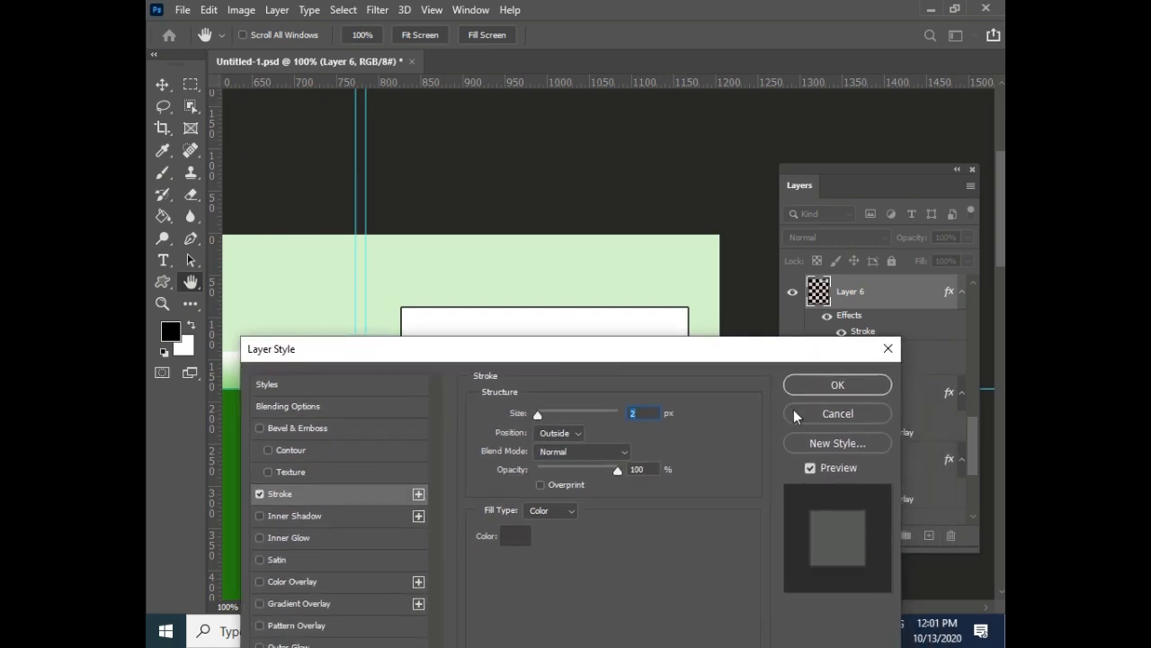
click(860, 386)
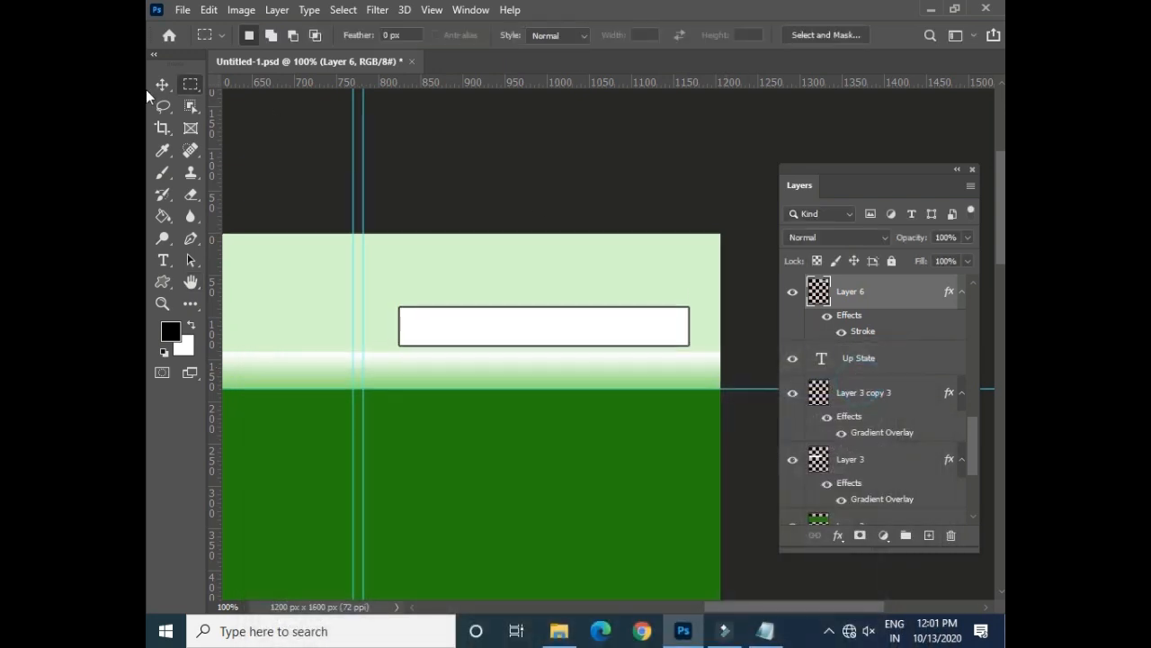
- Make a small circular selection inside the left end of the white search box with the Elliptical Marquee
key(ctrl+plus)
click(191, 85)
click(281, 101)
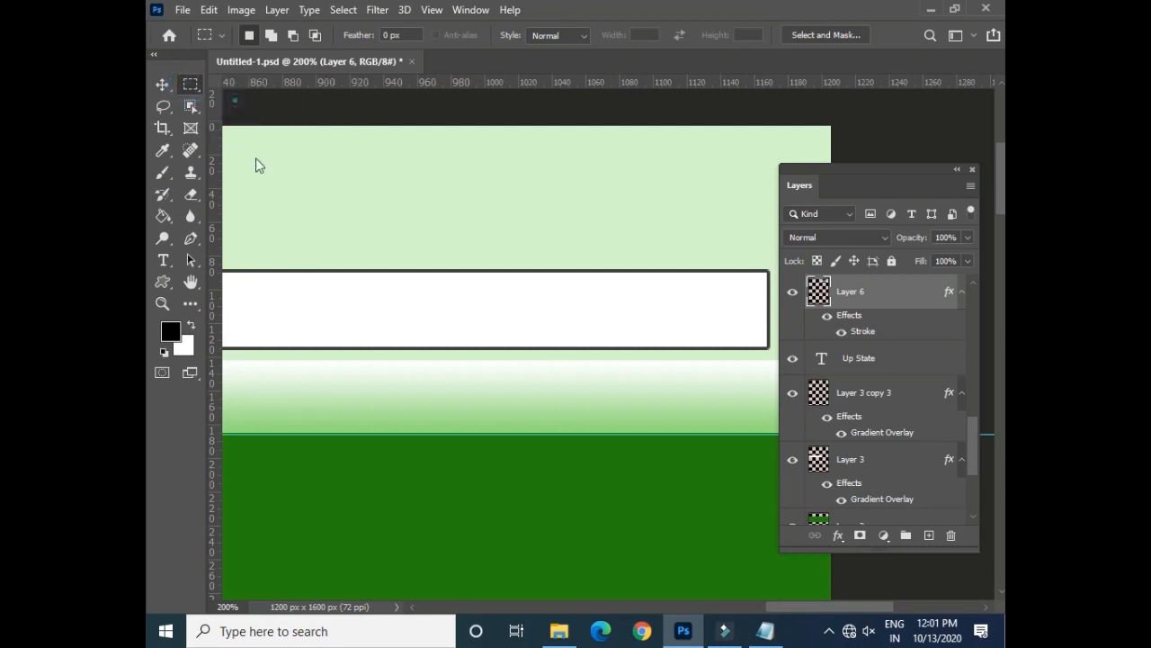
scroll(420, 255, left, 5)
drag(374, 289, 404, 313)
key(ctrl+plus)
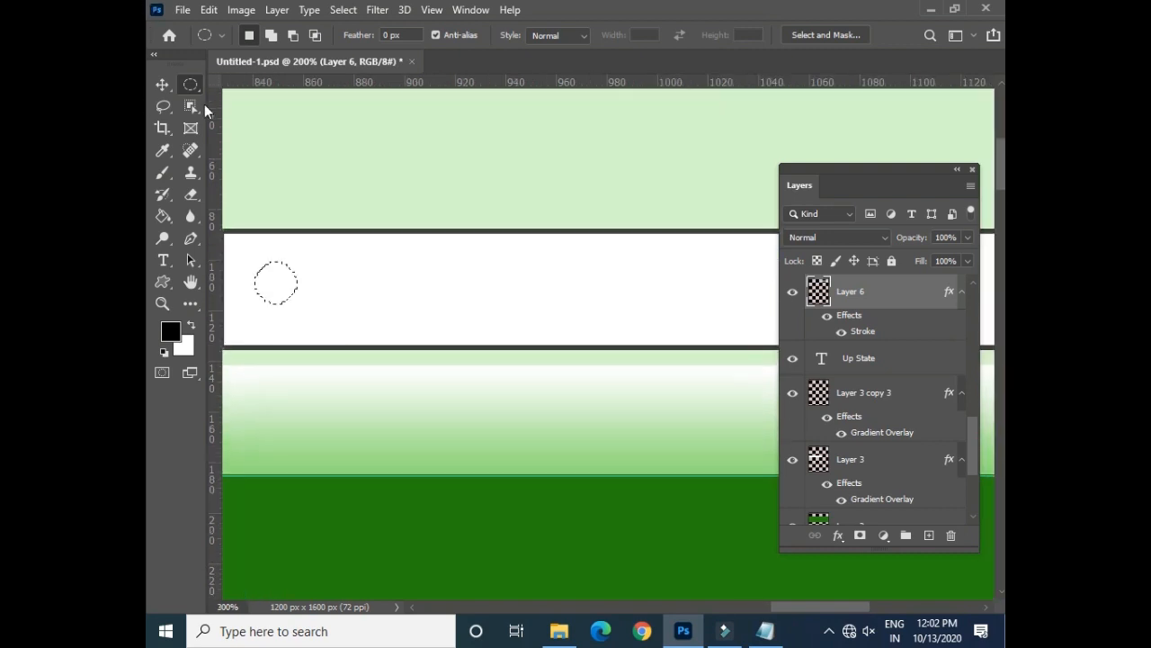
drag(354, 234, 547, 203)
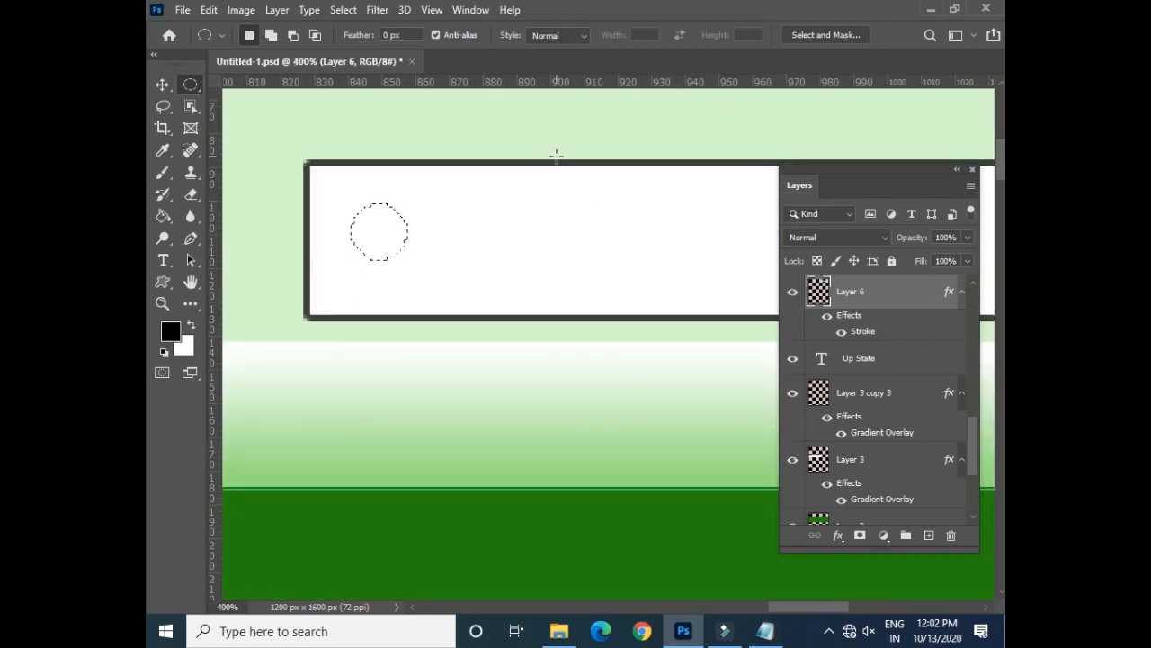
- Create a new layer and add a short slanted handle to the circular selection with the Polygonal Lasso, forming a magnifying-glass outline
click(929, 535)
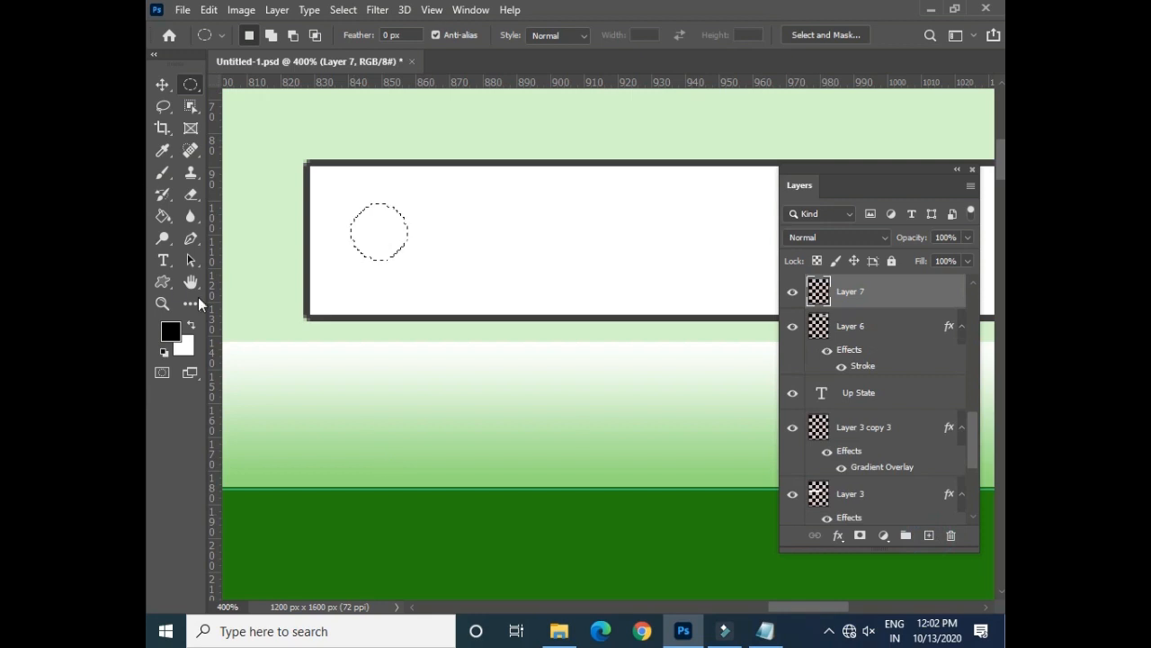
drag(163, 106, 198, 122)
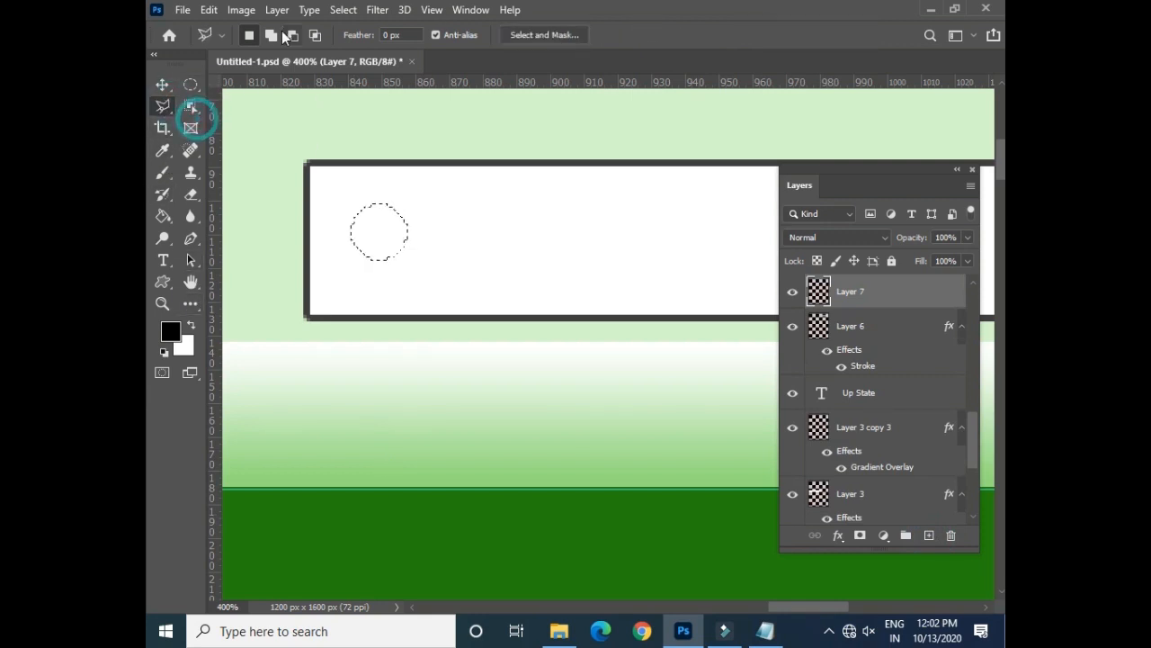
click(270, 36)
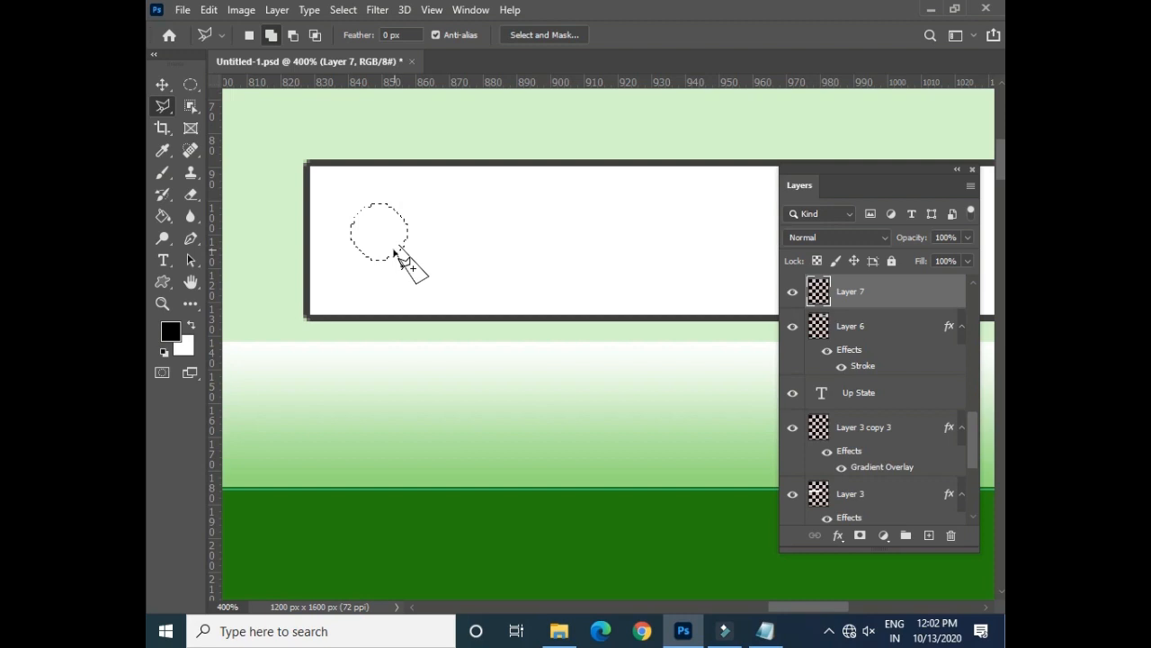
click(400, 250)
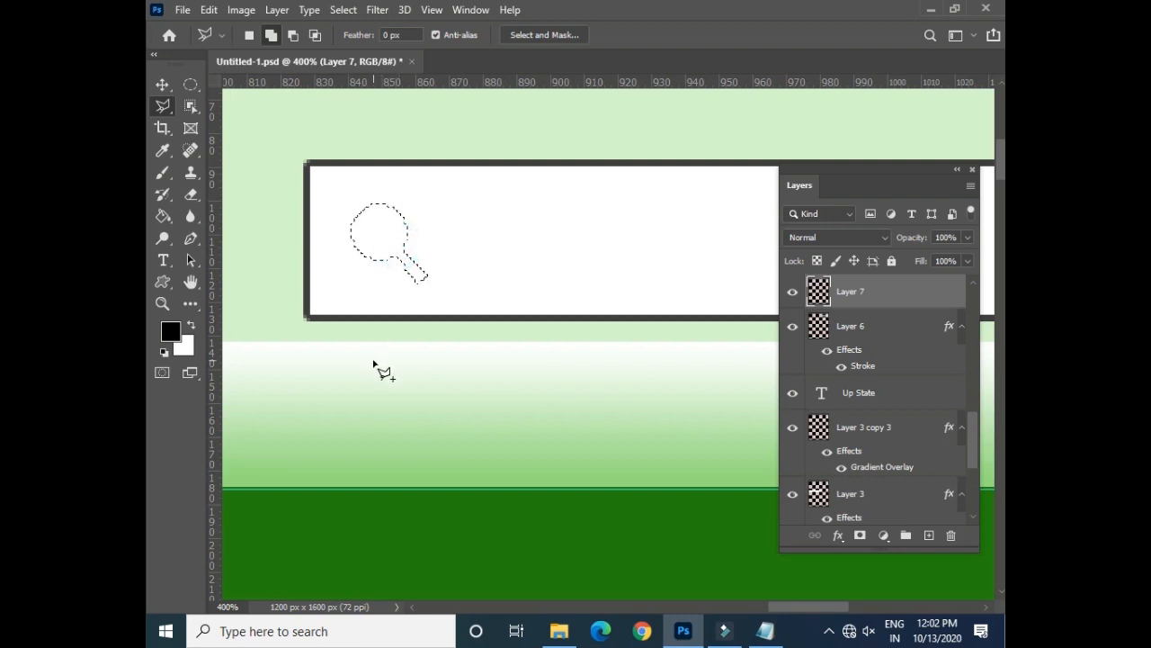
- Stroke the magnifying-glass selection with a 2 px black outside line and deselect it
click(208, 11)
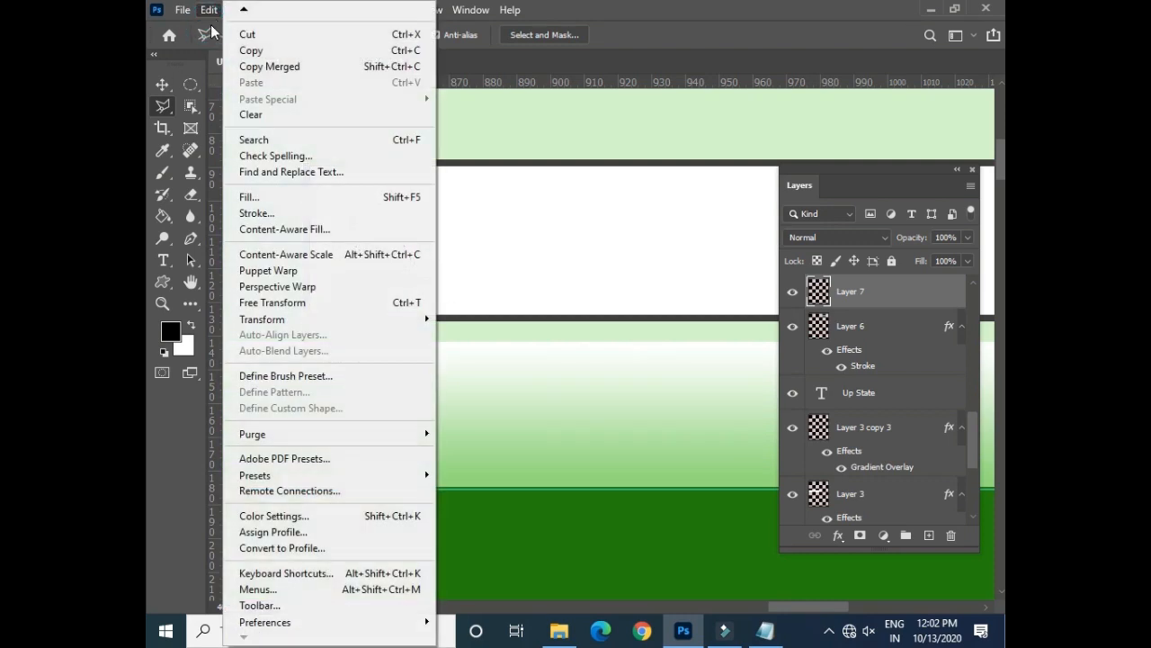
click(295, 214)
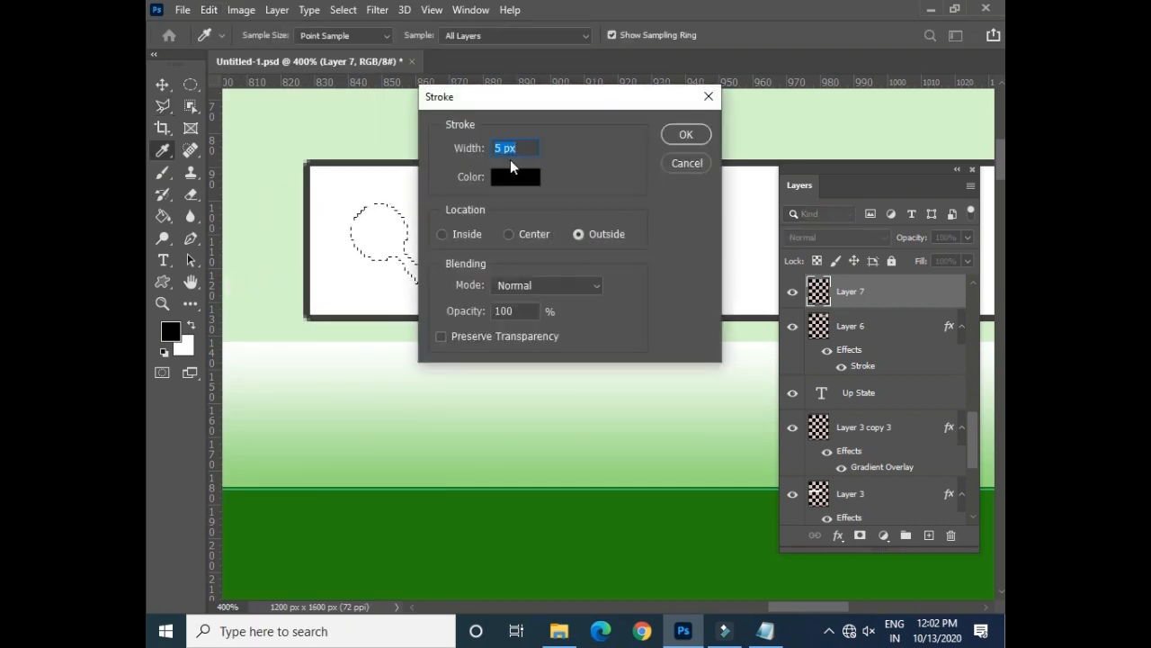
text(2)
key(Return)
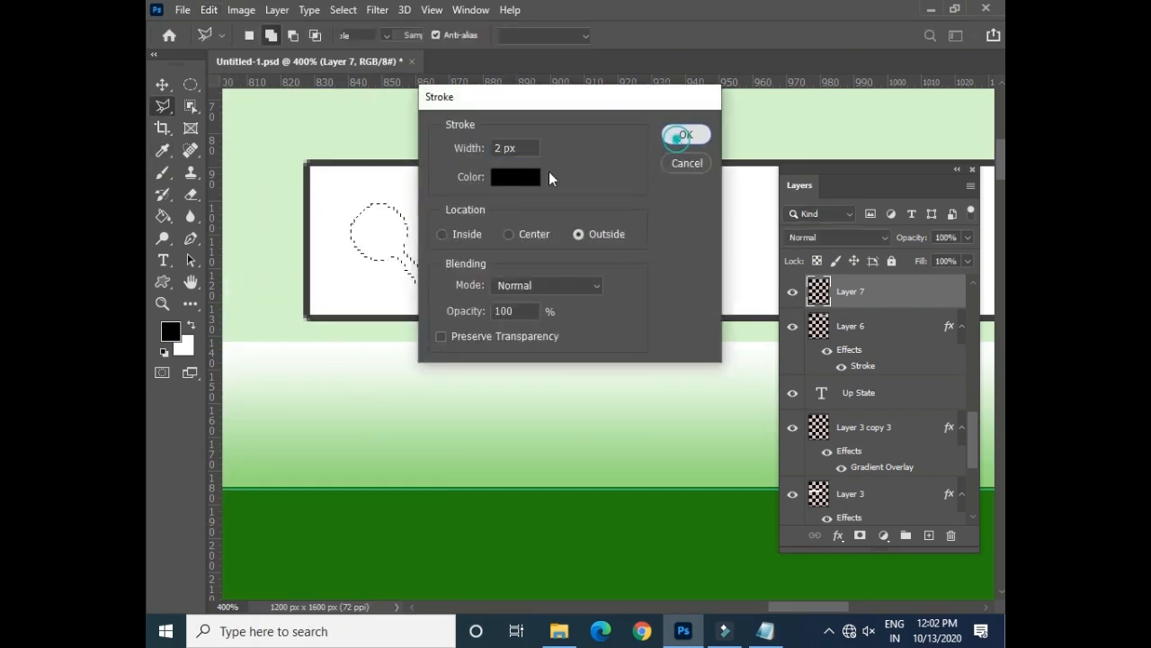
key(ctrl+d)
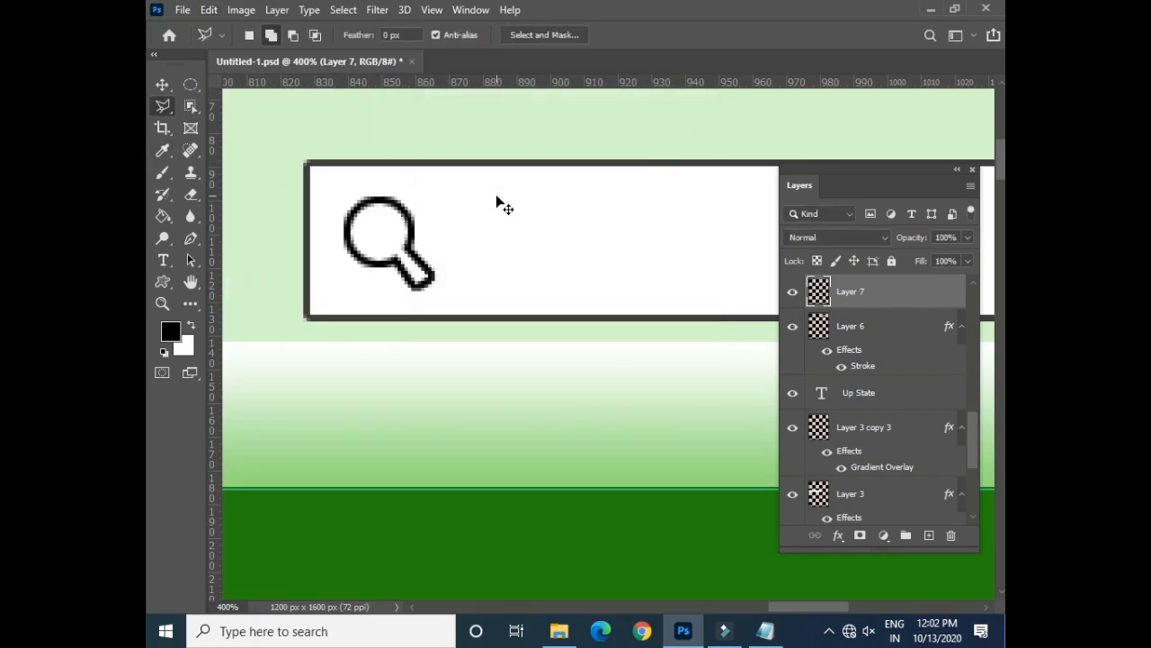
- Select the search box and magnifying-glass layers together and nudge them a few pixels up and to the right in the header
key(ctrl+minus)
key(ctrl+minus)
key(ctrl+minus)
key(ctrl+minus)
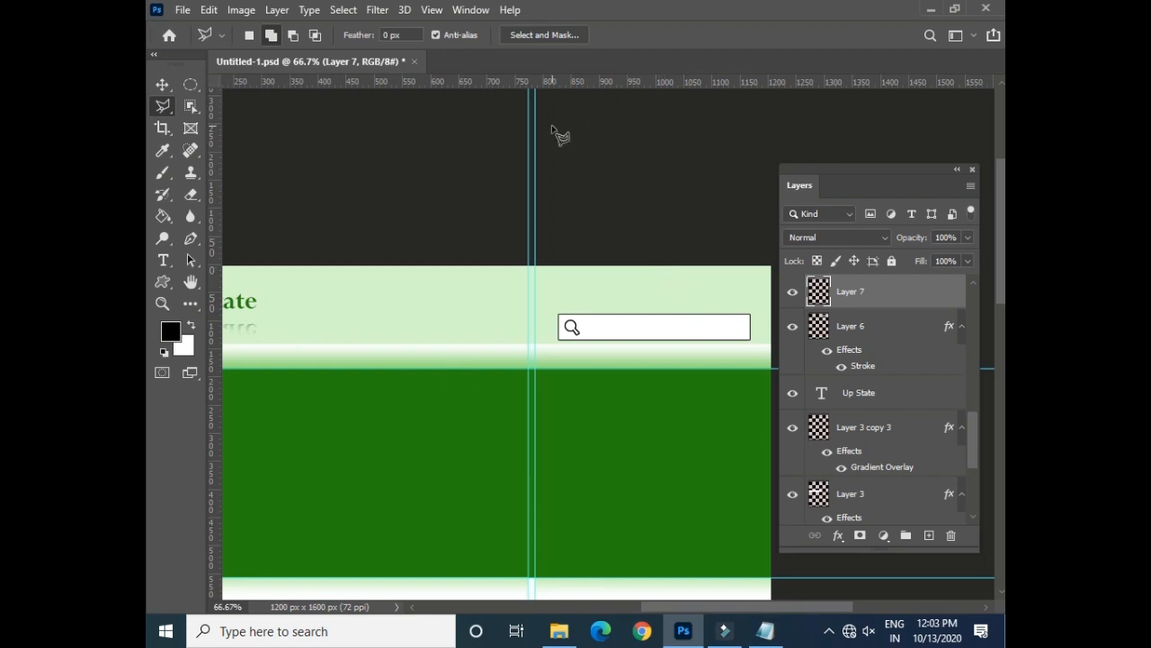
click(163, 86)
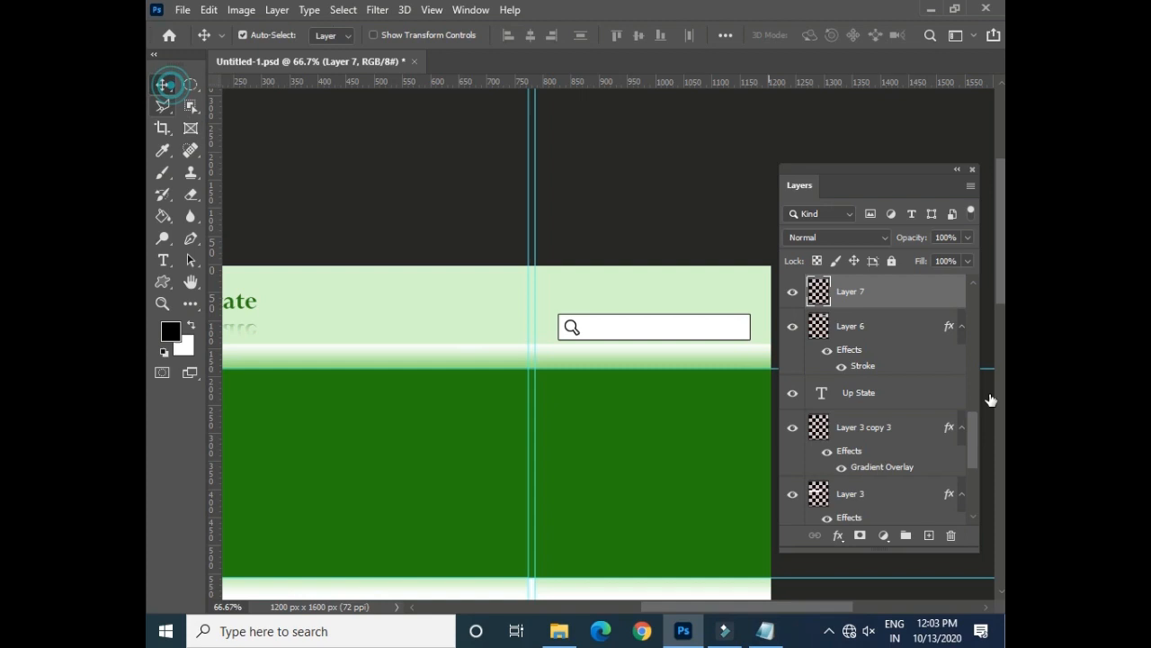
shift+click(869, 333)
key(Up)
key(Up)
key(Up)
key(Up)
key(Up)
key(Up)
key(Up)
key(Up)
key(Up)
key(Right)
key(Right)
key(Right)
key(Right)
key(Right)
key(Right)
key(Right)
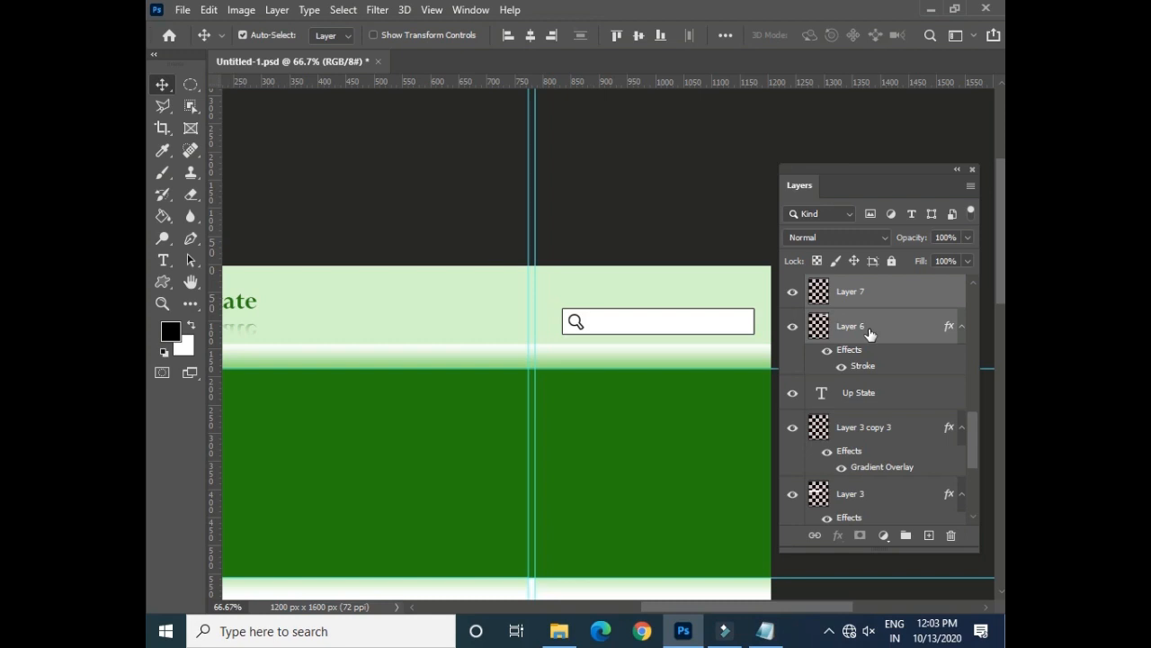
- Switch to the index file in Notepad, copy the menu line from Home to Market Fee & Charge, and return to Photoshop
drag(406, 396, 627, 342)
drag(452, 373, 393, 377)
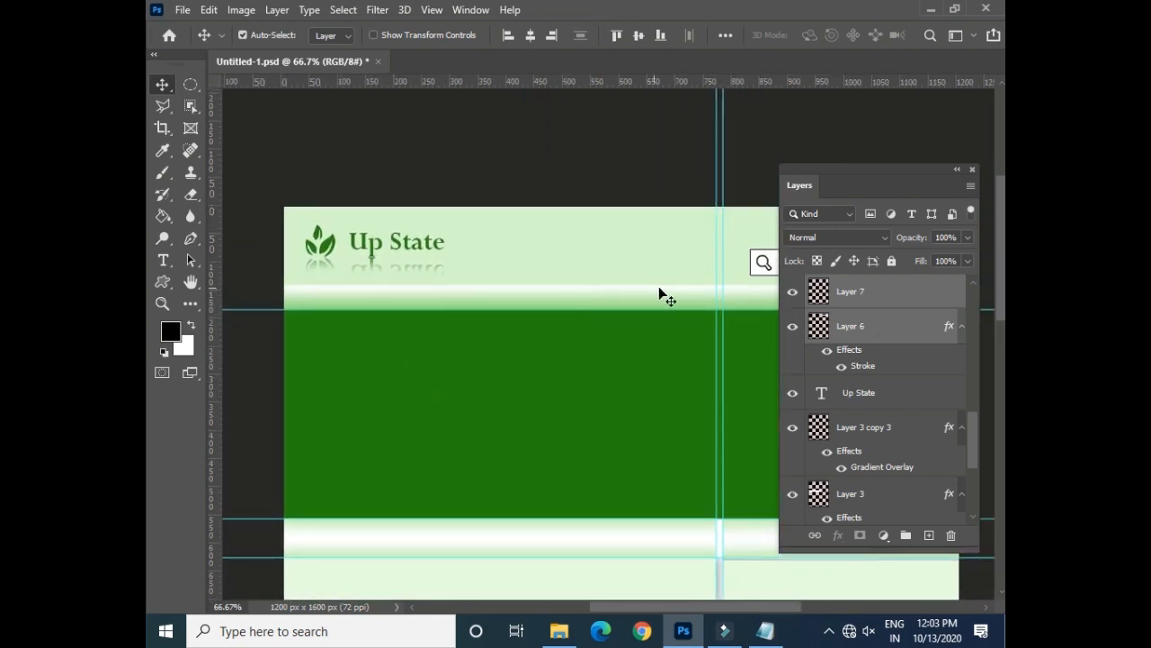
key(alt+Tab)
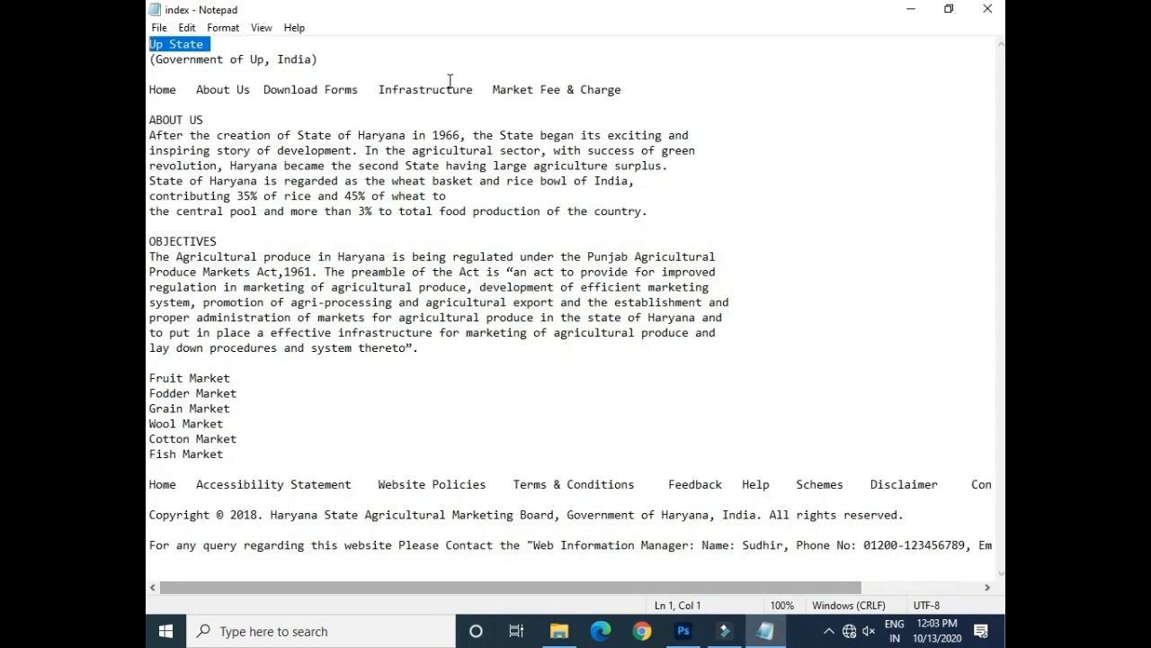
drag(627, 89, 153, 99)
key(ctrl+c)
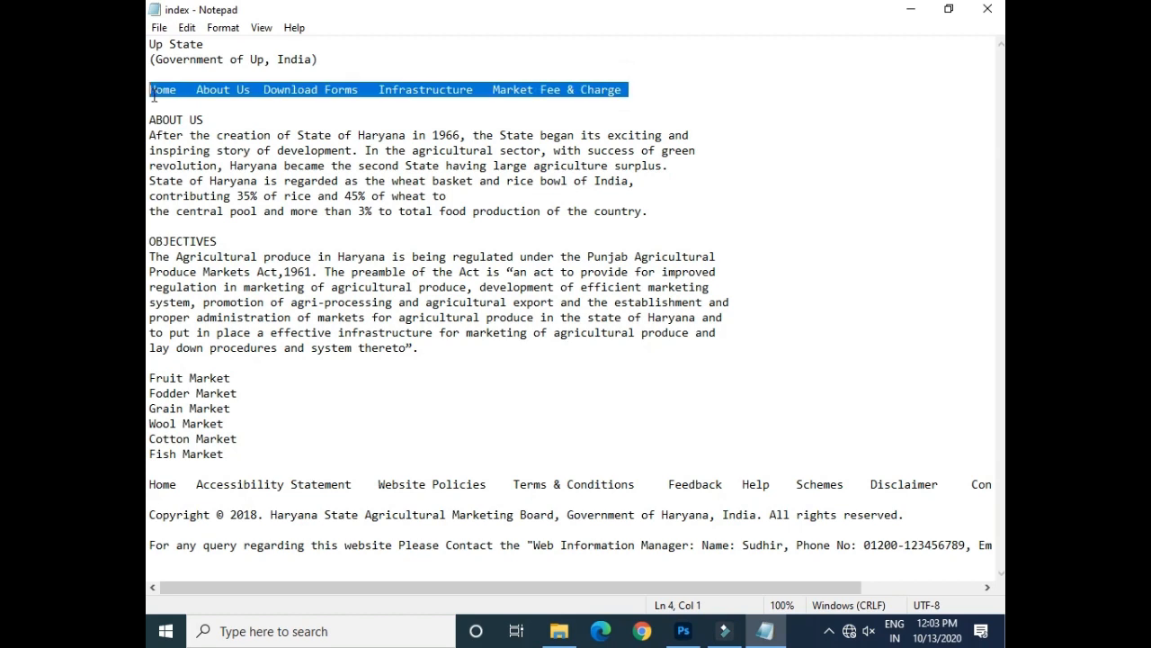
click(910, 9)
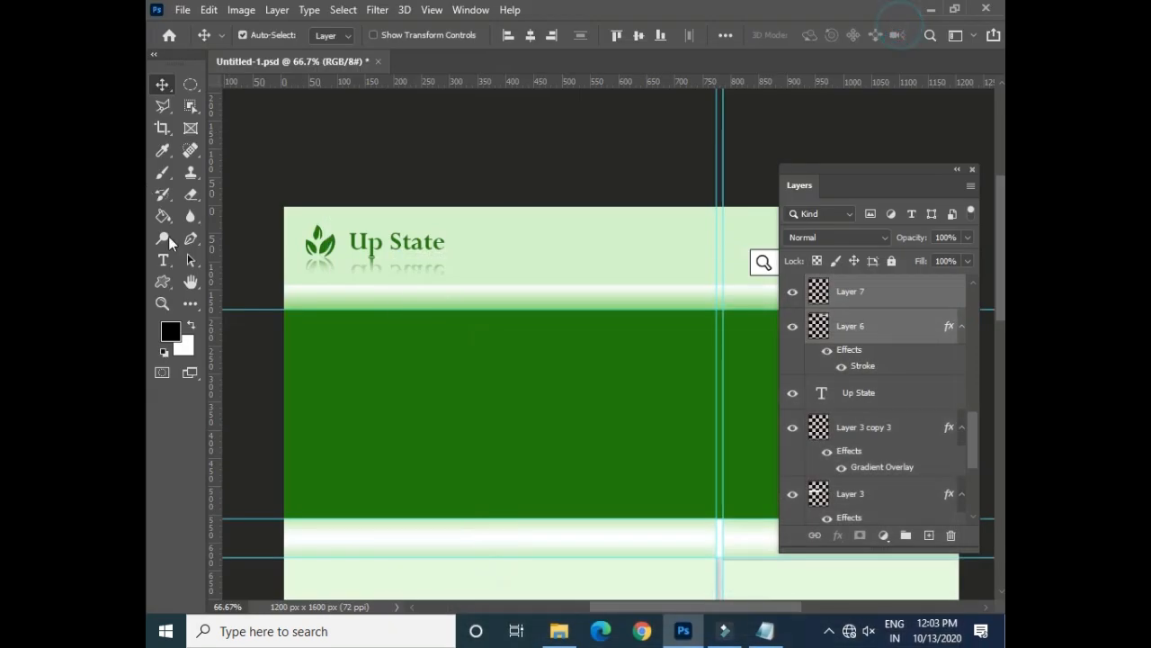
- Start a 14 pt Perpetua Bold text line at the left end of the header's gradient strip and paste the copied menu items
click(163, 260)
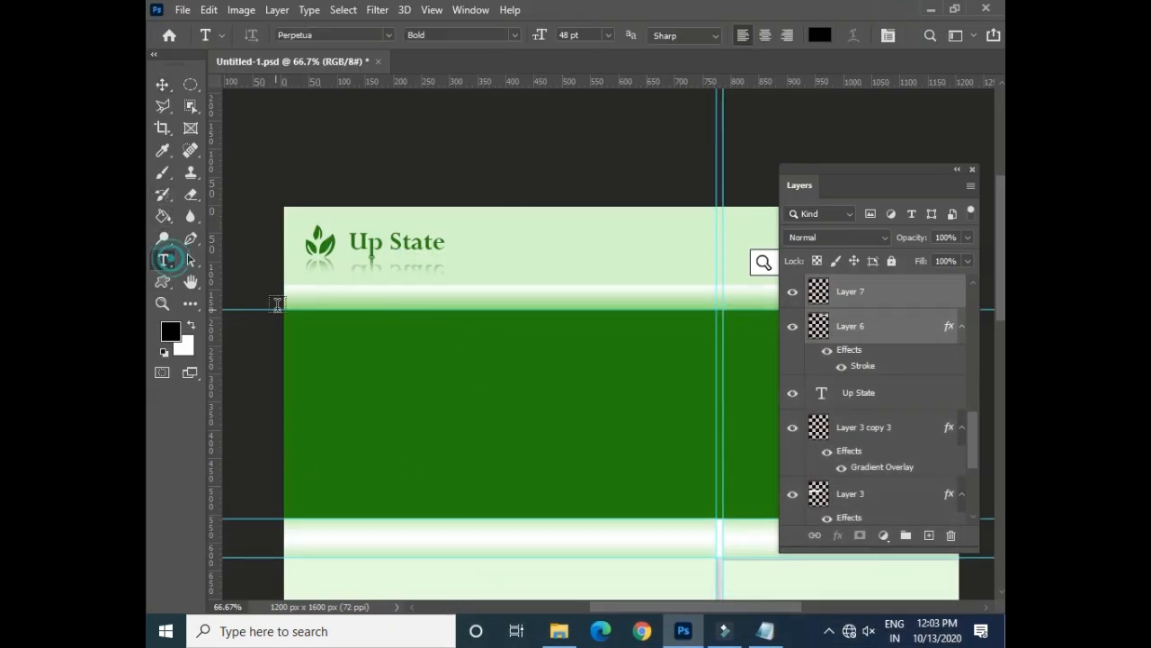
click(299, 296)
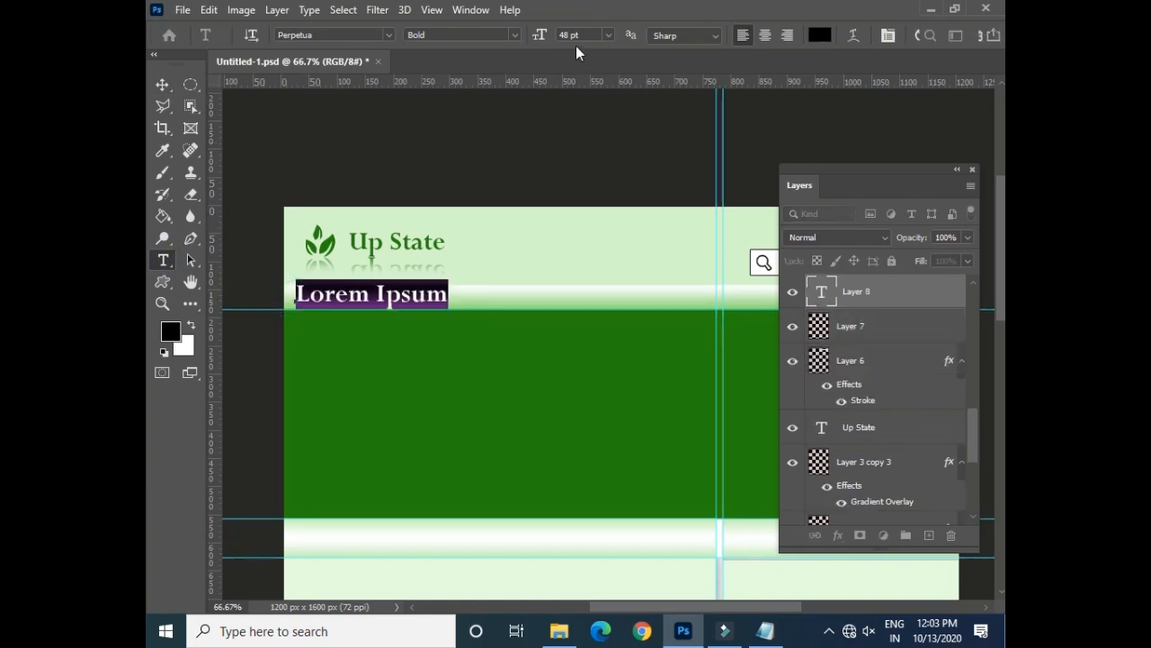
click(610, 34)
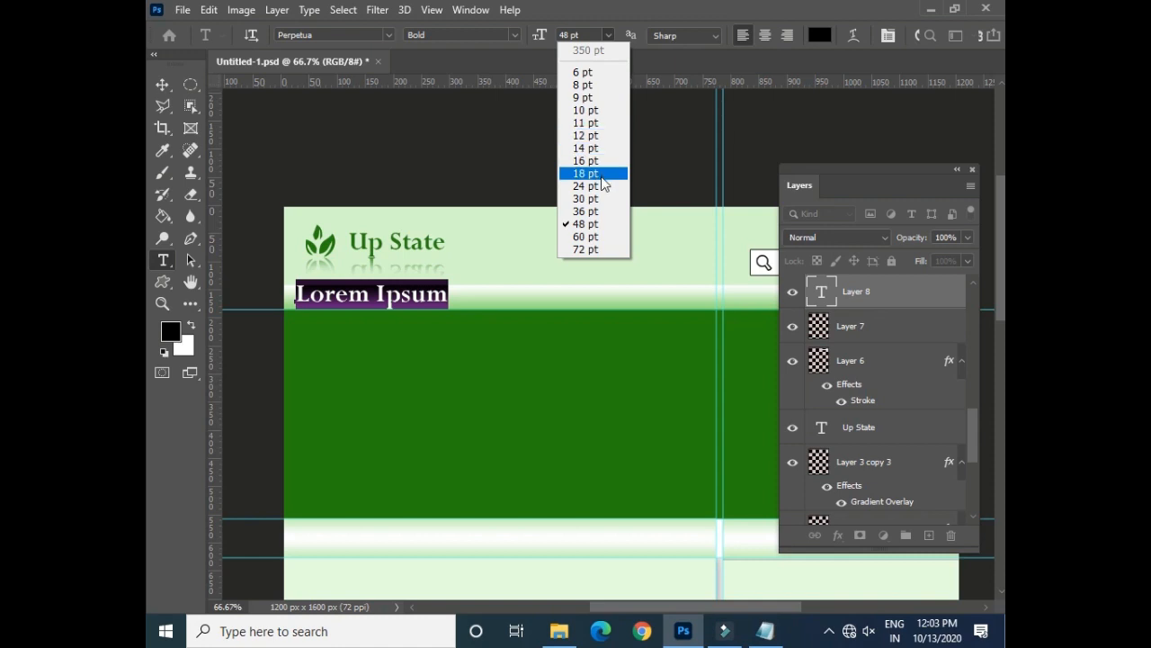
click(593, 148)
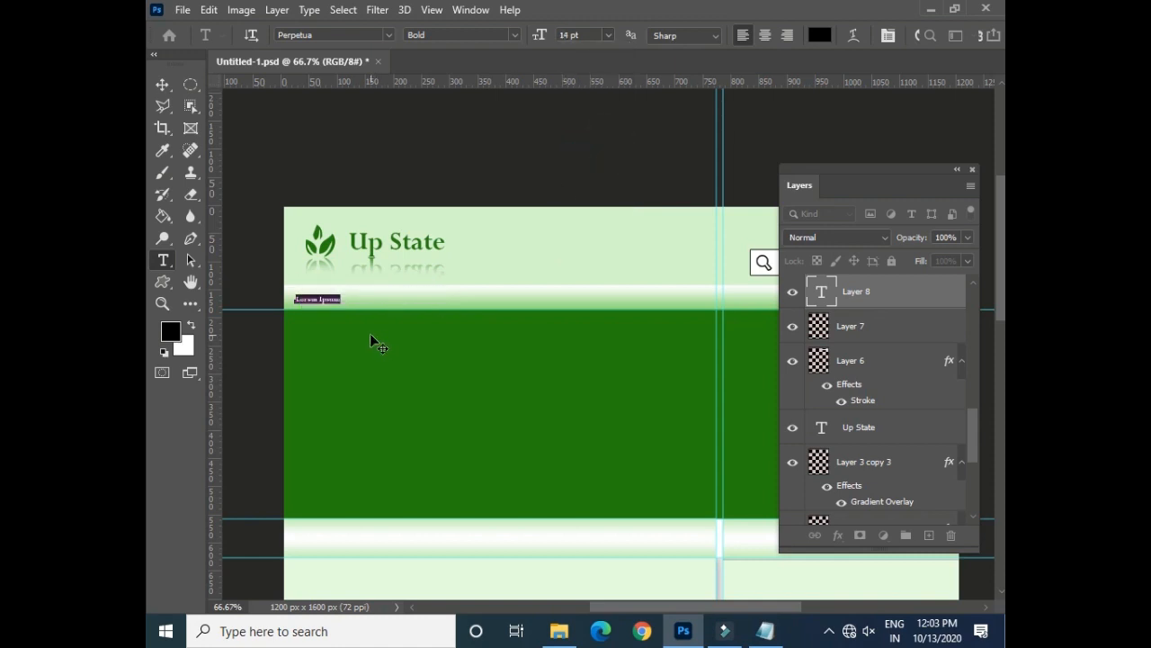
key(ctrl+v)
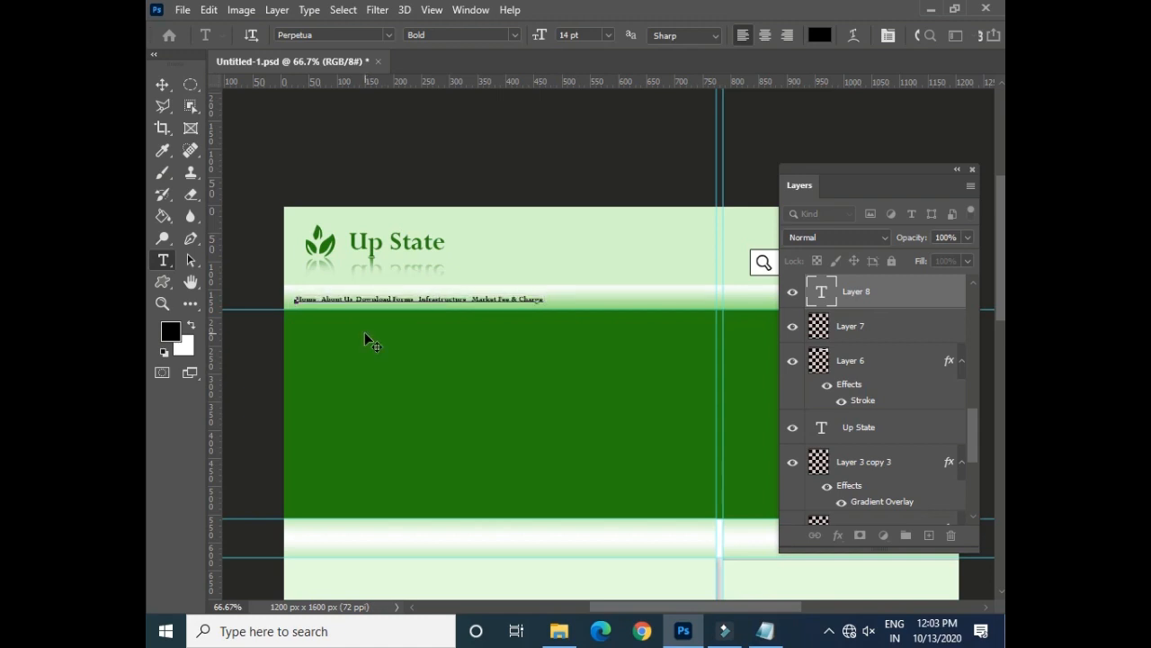
- Set the whole menu text's font size to 18 pt and commit the text
key(ctrl+a)
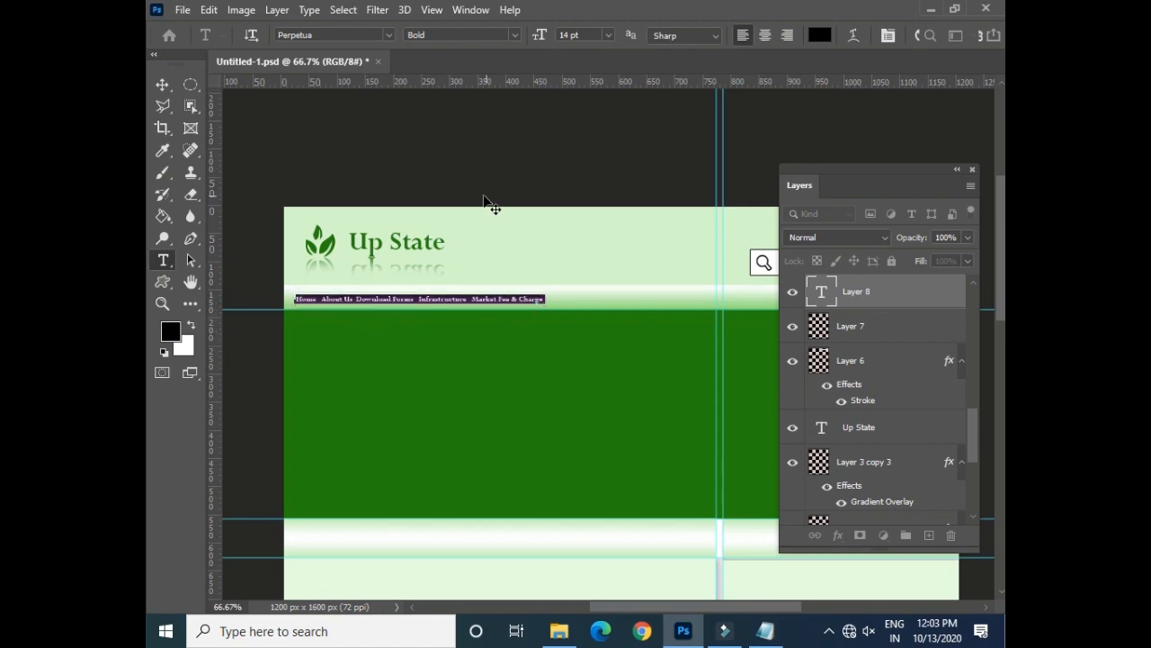
click(608, 34)
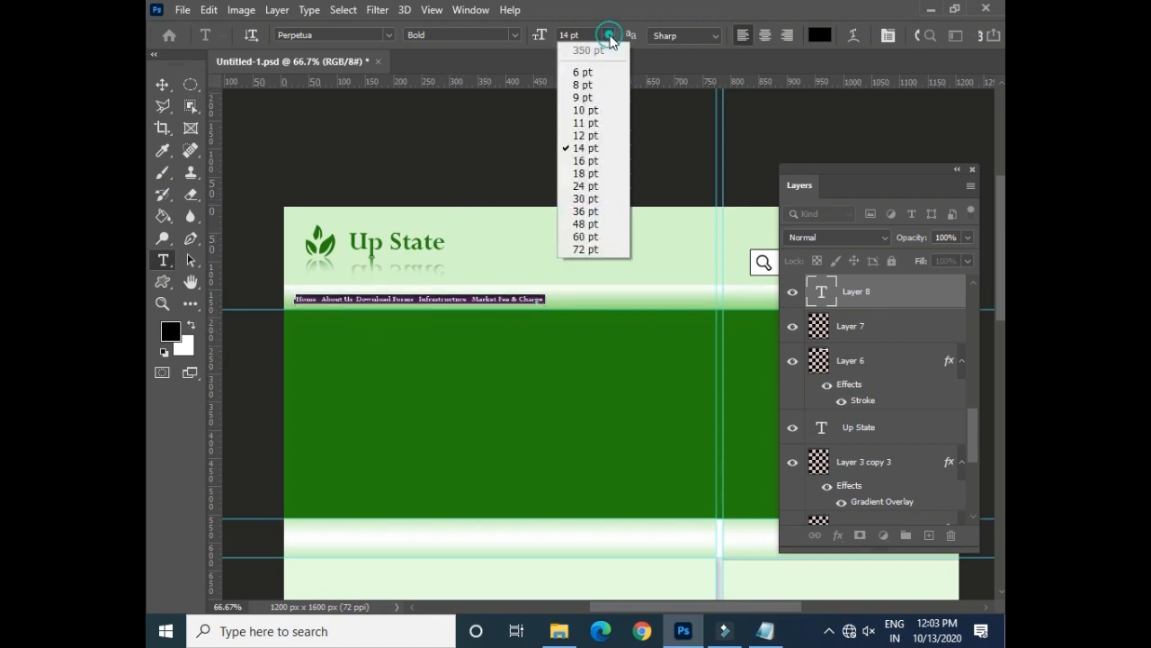
click(589, 160)
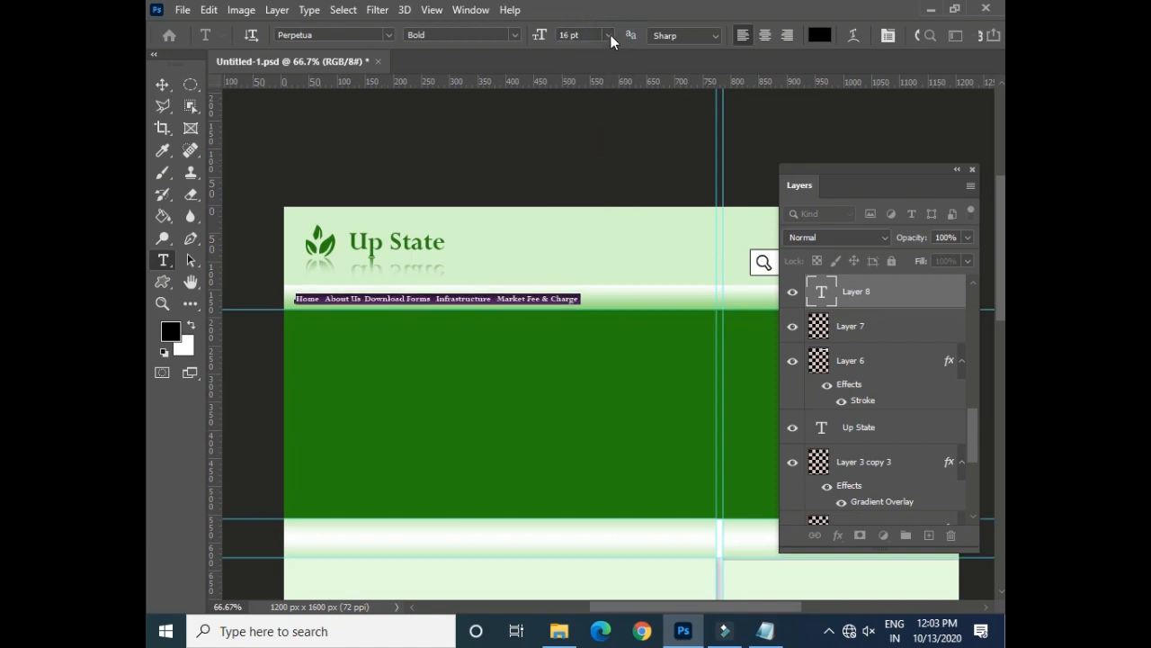
click(609, 35)
click(576, 171)
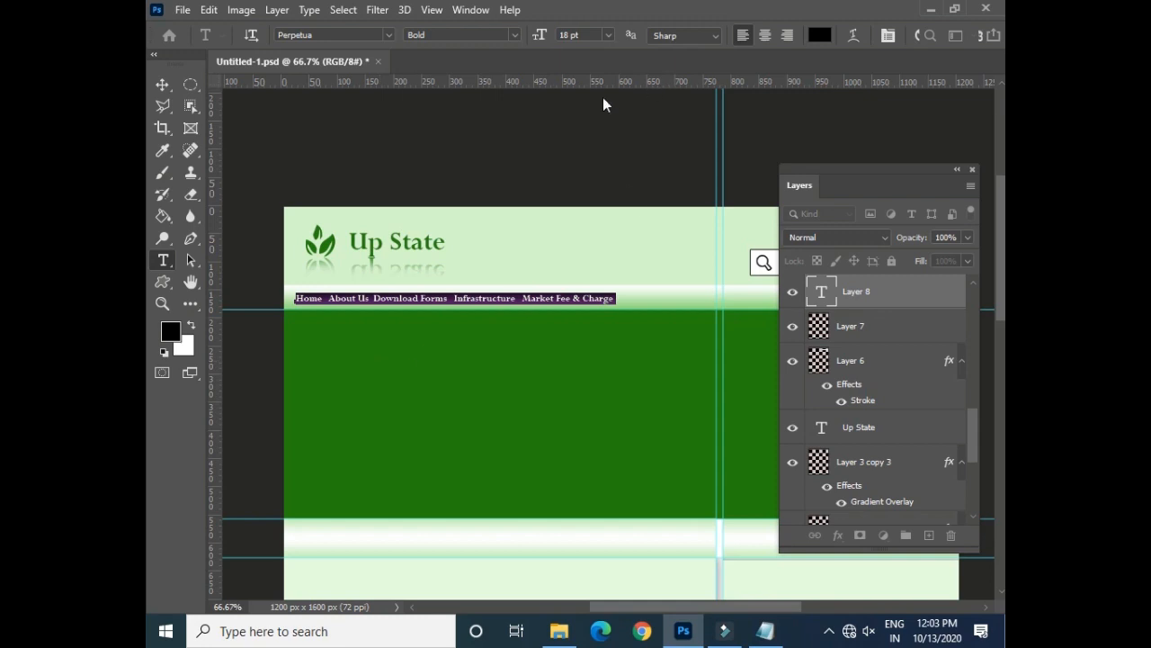
click(609, 35)
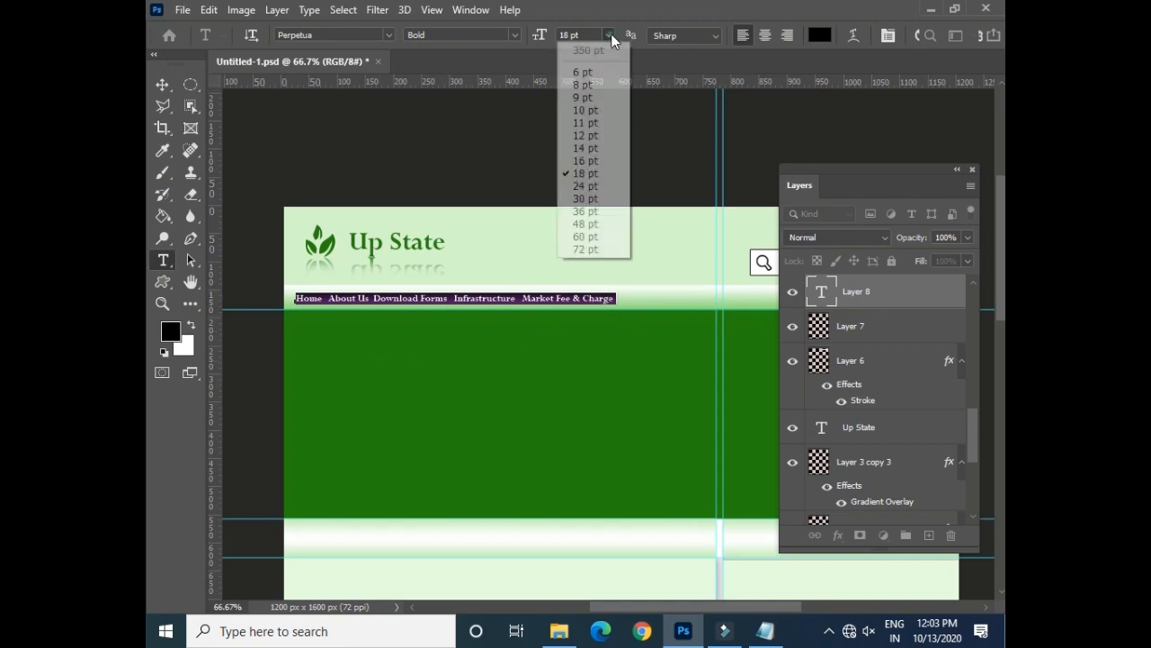
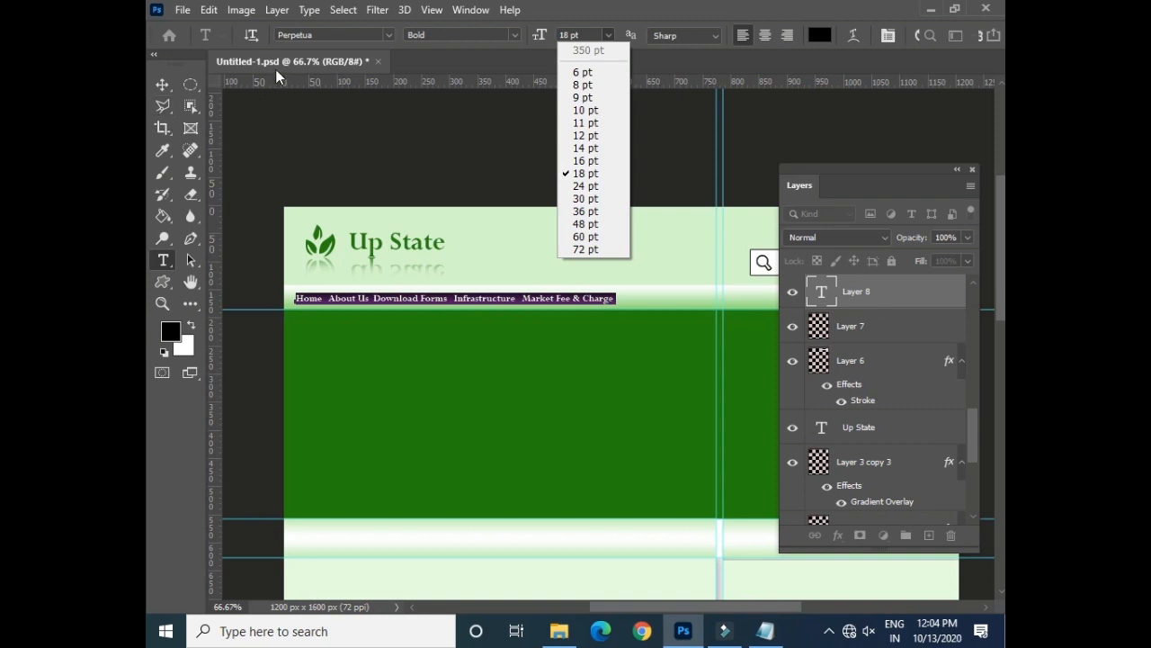
click(162, 85)
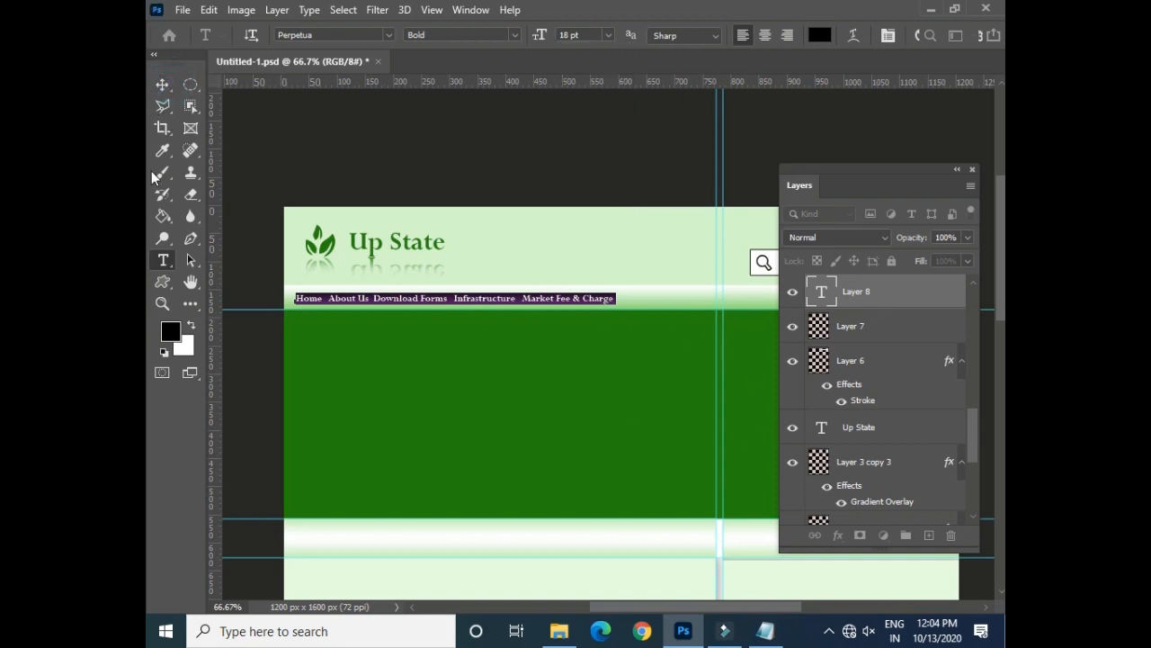
click(162, 85)
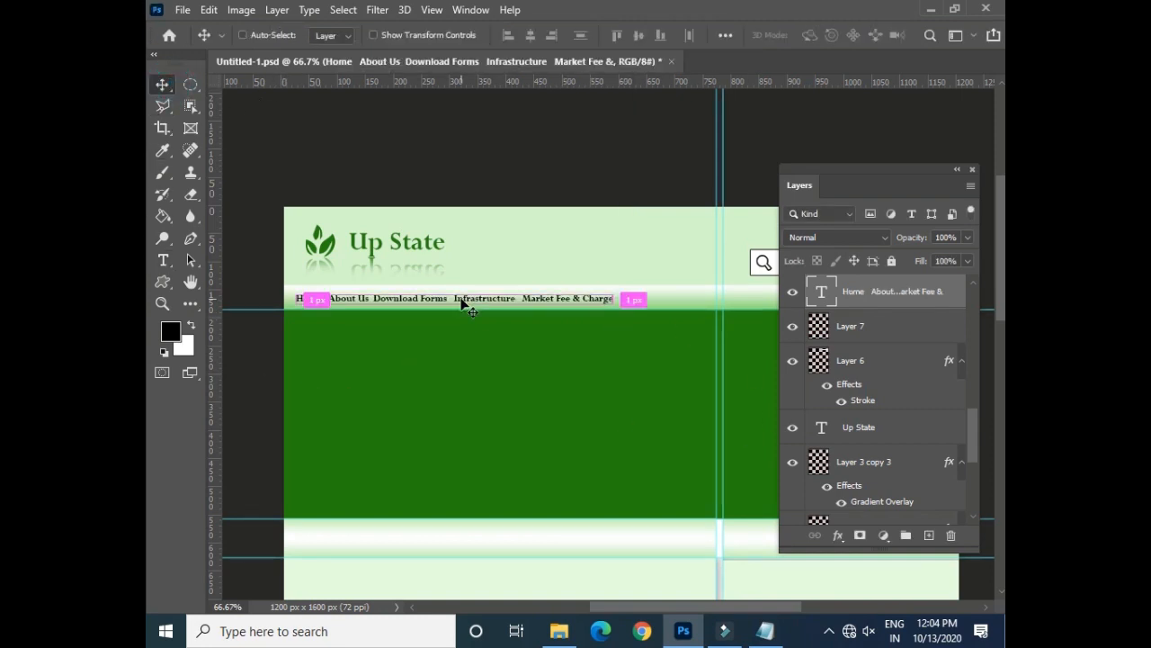
- Change the menu text's colour to dark grey 4a4646
key(ctrl+plus)
key(ctrl+plus)
drag(409, 324, 645, 366)
click(527, 336)
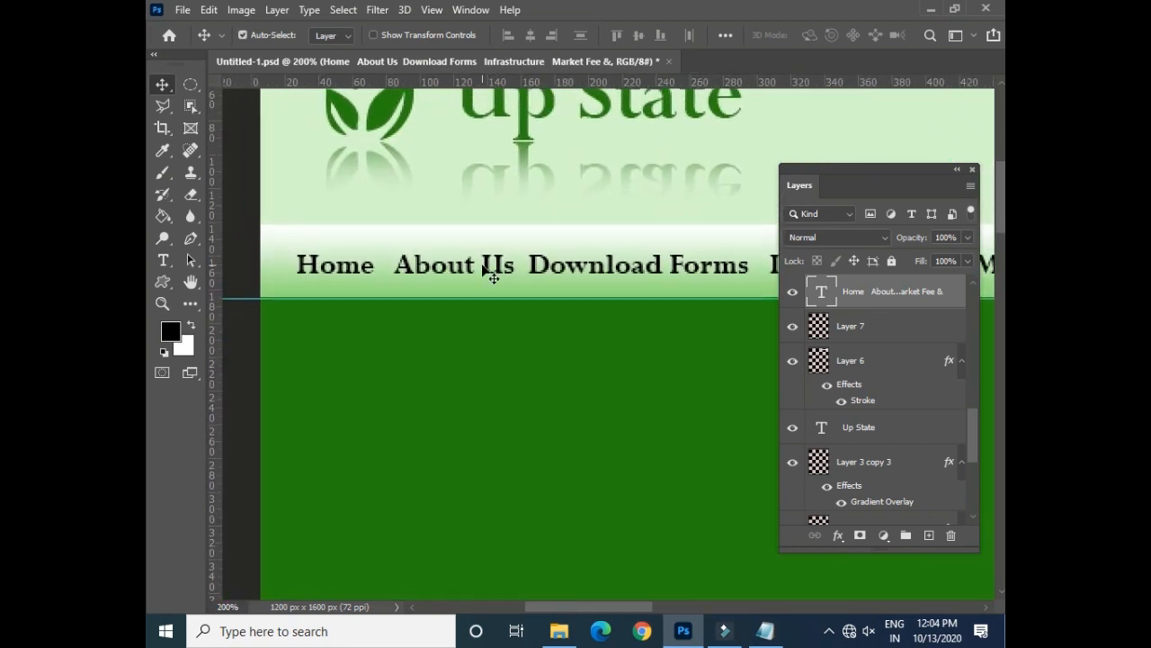
click(162, 260)
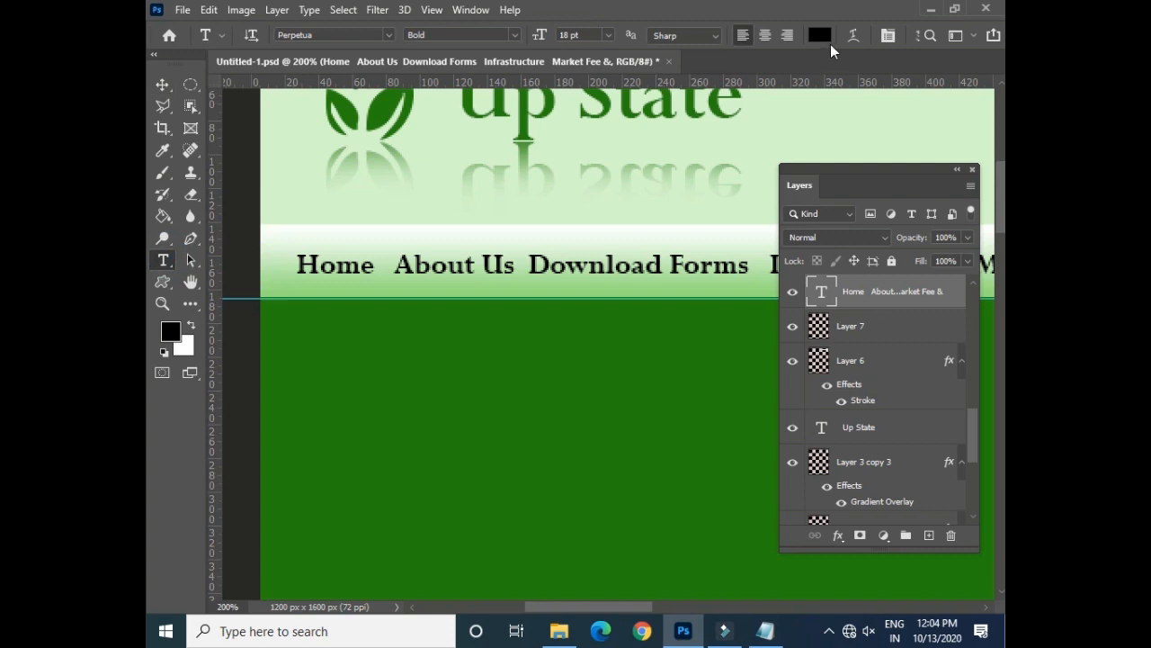
click(822, 35)
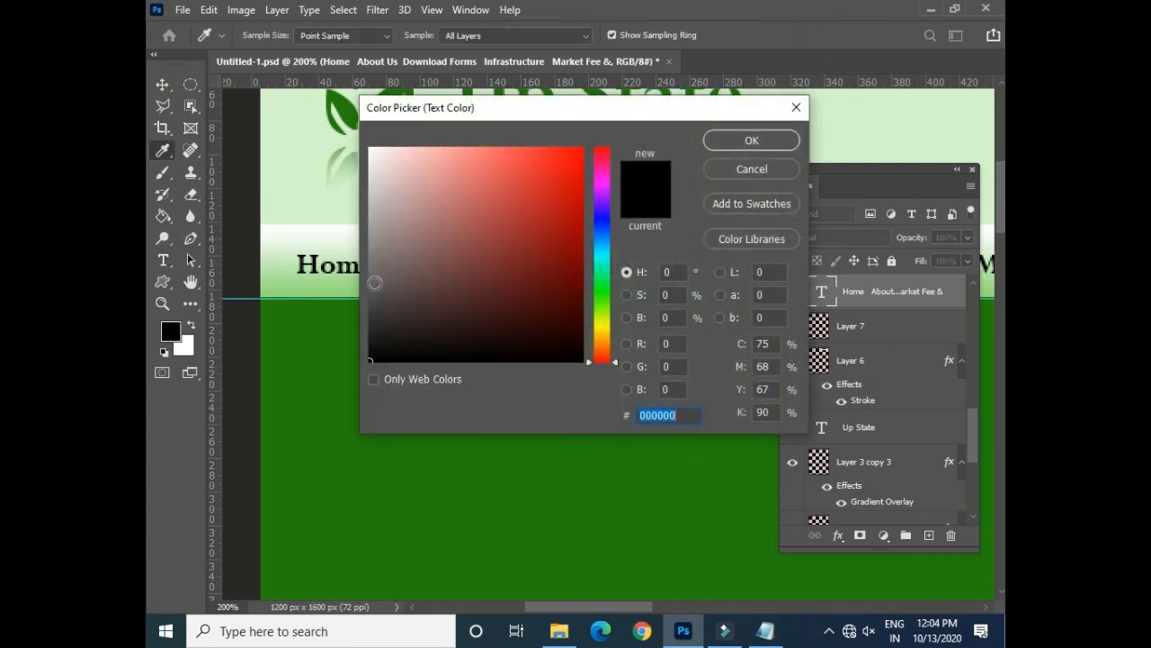
click(382, 280)
drag(381, 281, 379, 300)
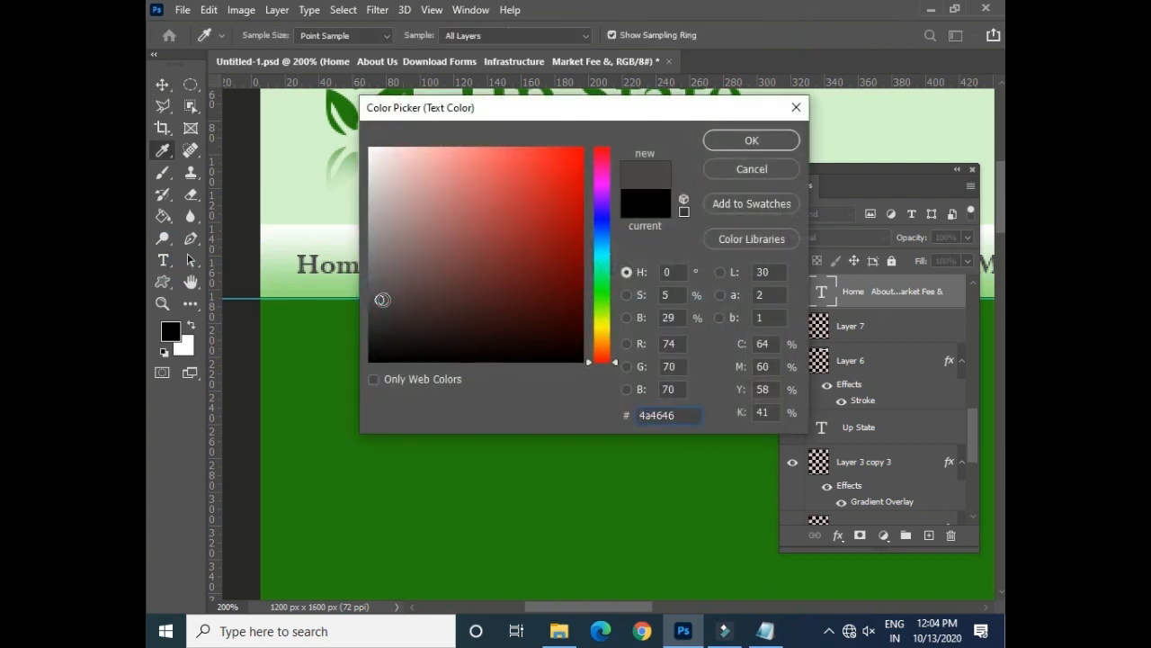
click(751, 140)
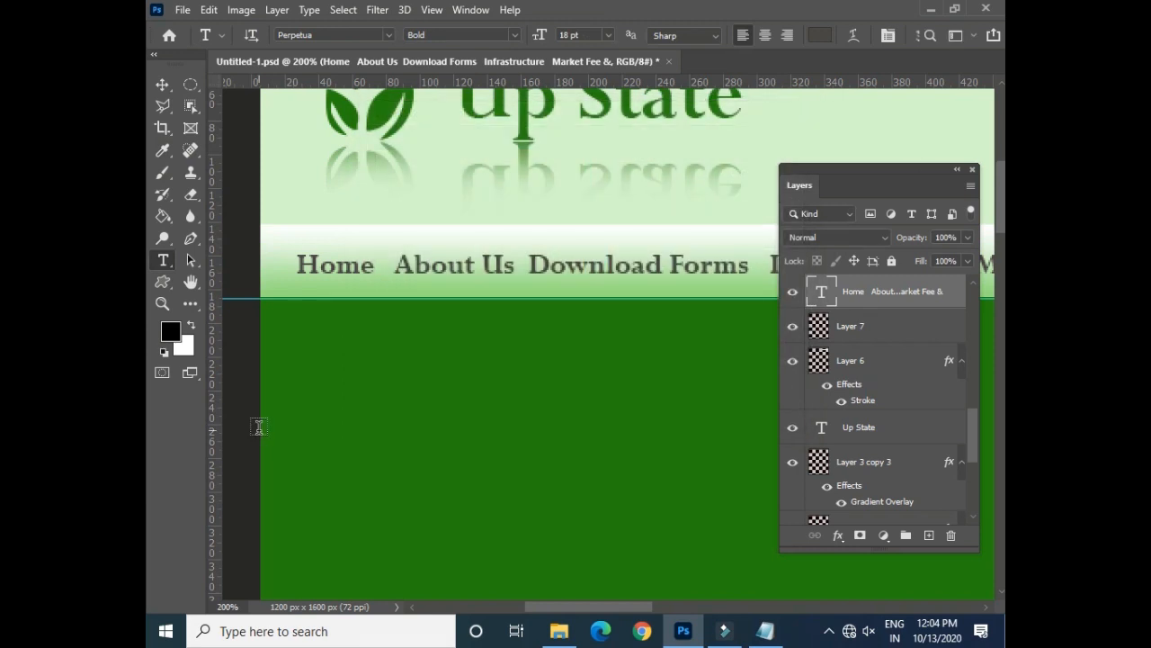
- Widen the gap between Home and About Us in the header's menu text with extra spaces
click(389, 266)
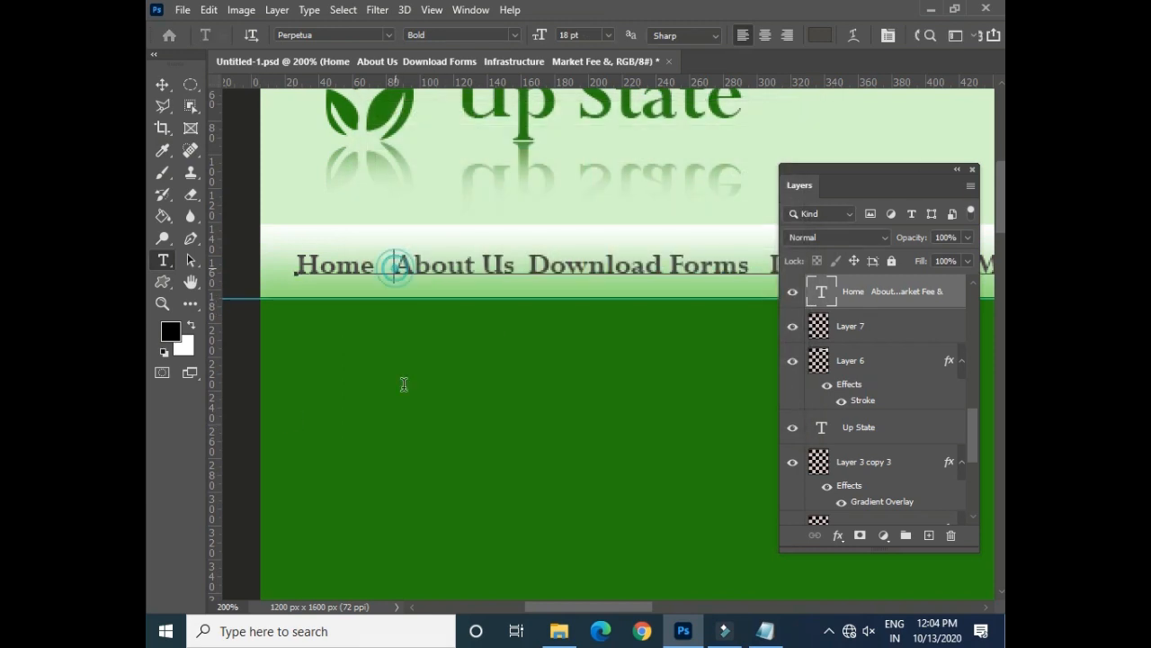
key(BackSpace)
key(BackSpace)
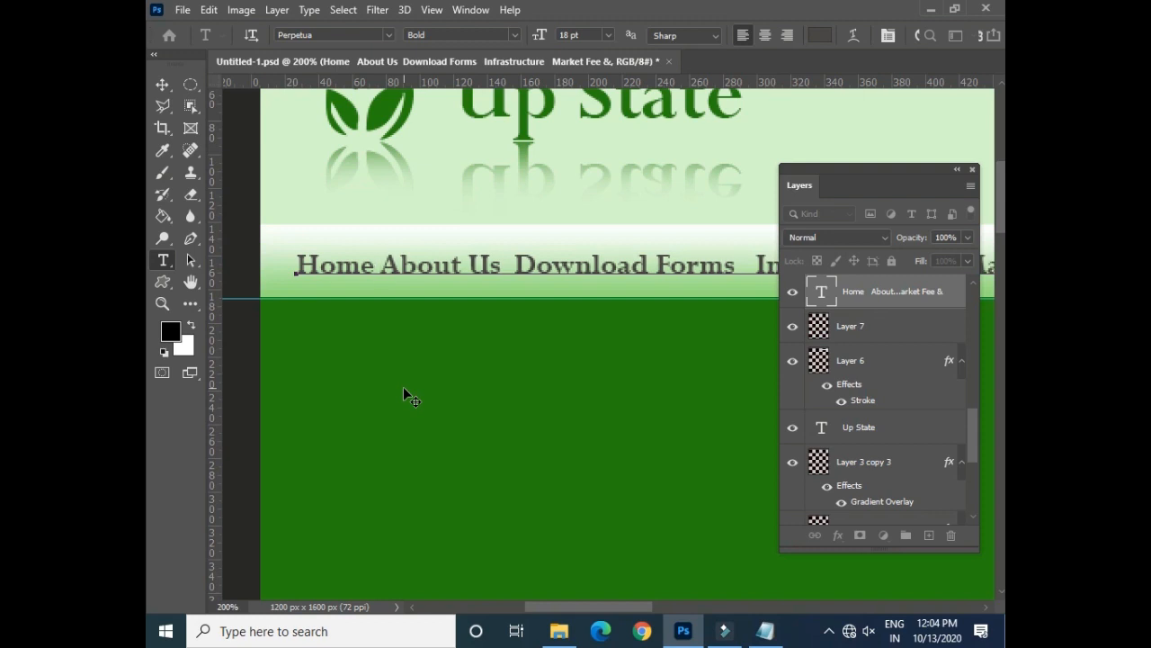
key(BackSpace)
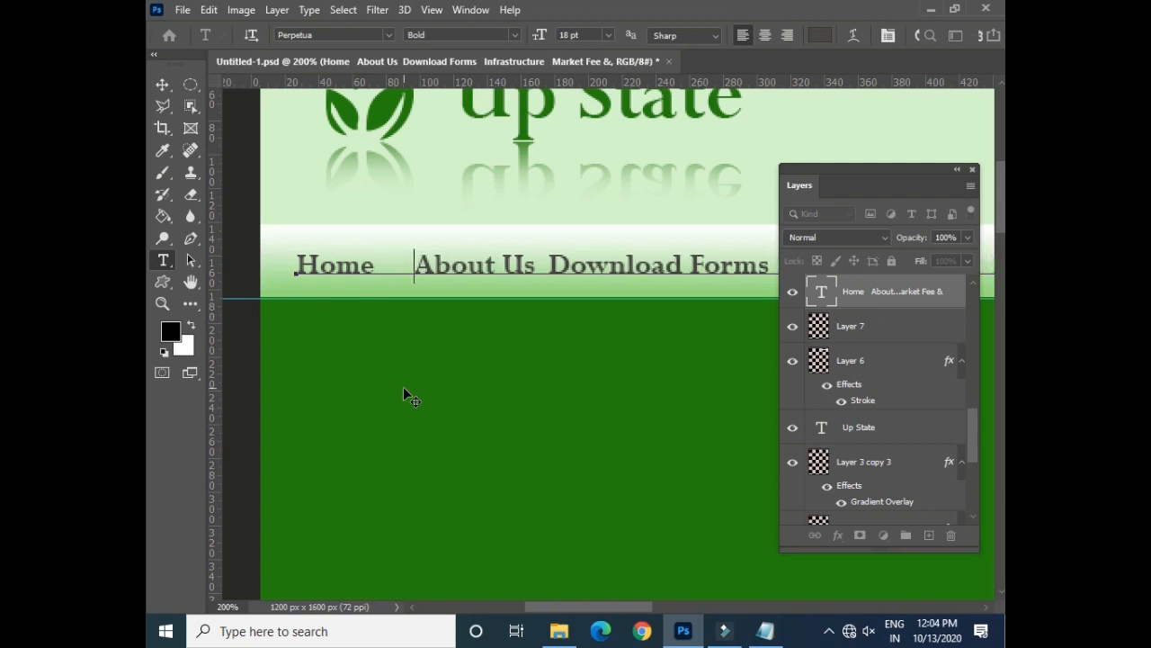
- Widen the gap between About Us and Download Forms in the menu text to match the first gap
key(Right)
key(Right)
key(Right)
key(Right)
key(Right)
key(Right)
key(Right)
key(Right)
key(Delete)
key(Delete)
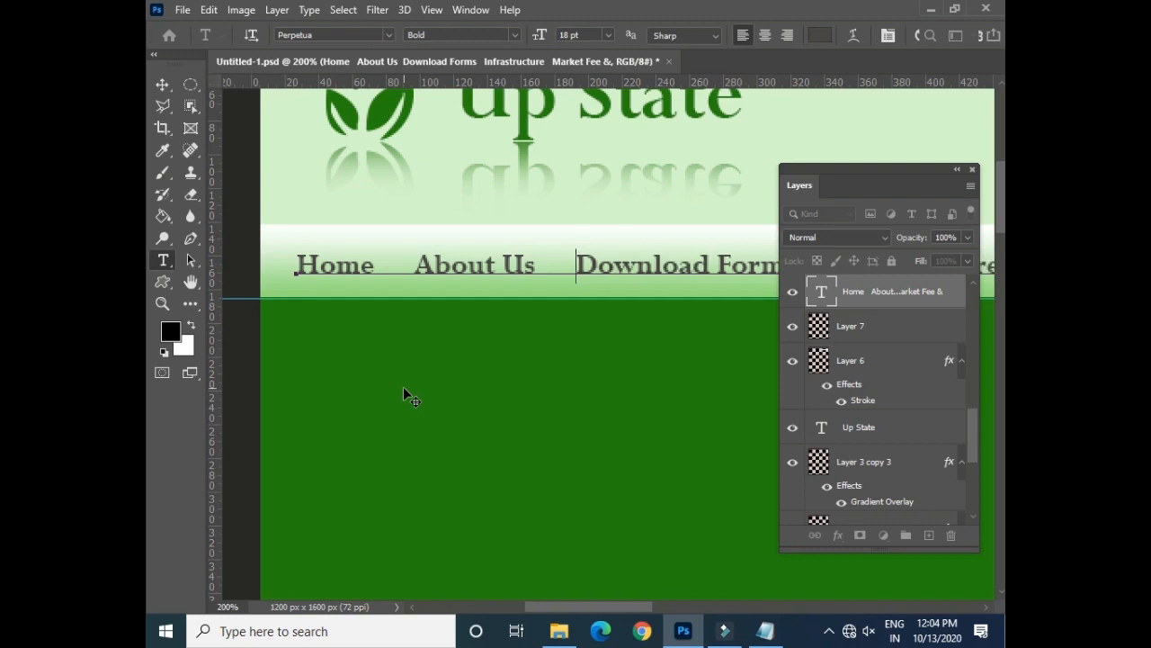
- Move the Layers panel off the menu text and widen the gap between Download Forms and Infrastructure
drag(889, 169, 766, 394)
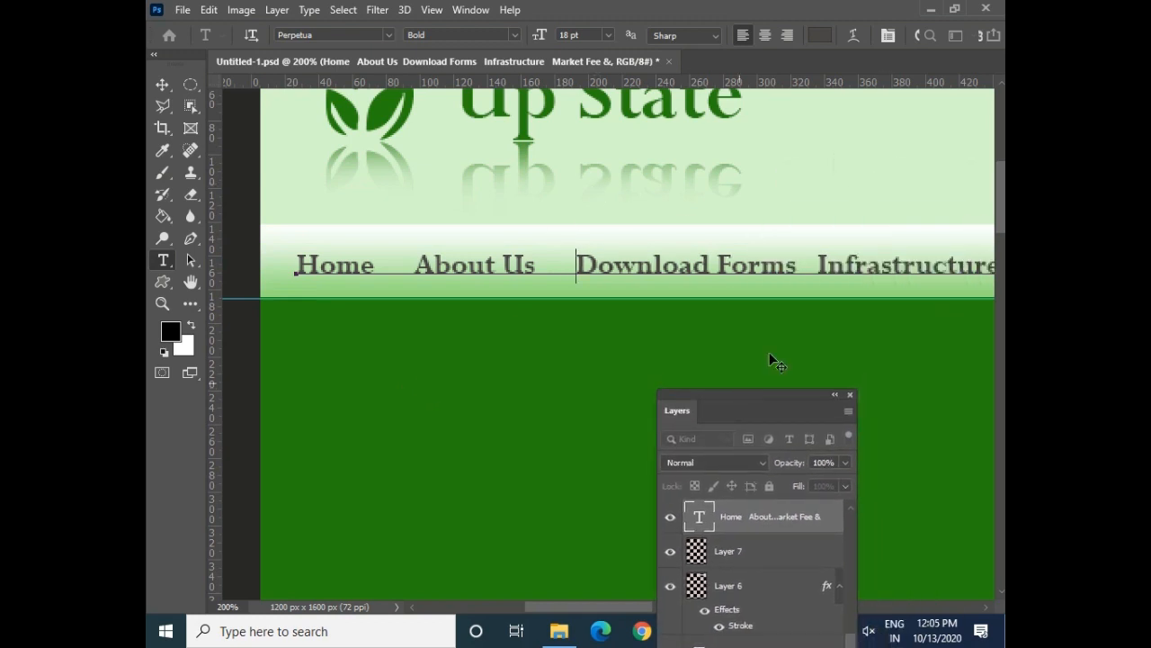
click(818, 272)
key(BackSpace)
key(BackSpace)
key(BackSpace)
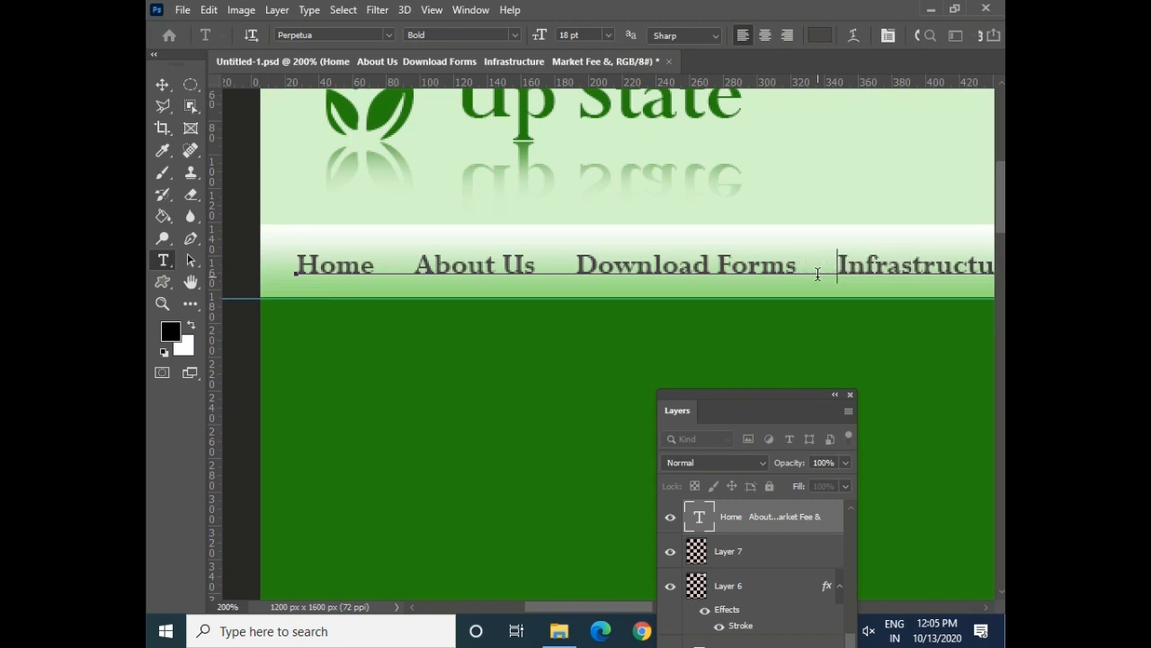
- Widen the gap between Infrastructure and Market Fee & Charge in the menu text with extra spaces
drag(592, 607, 676, 619)
click(513, 264)
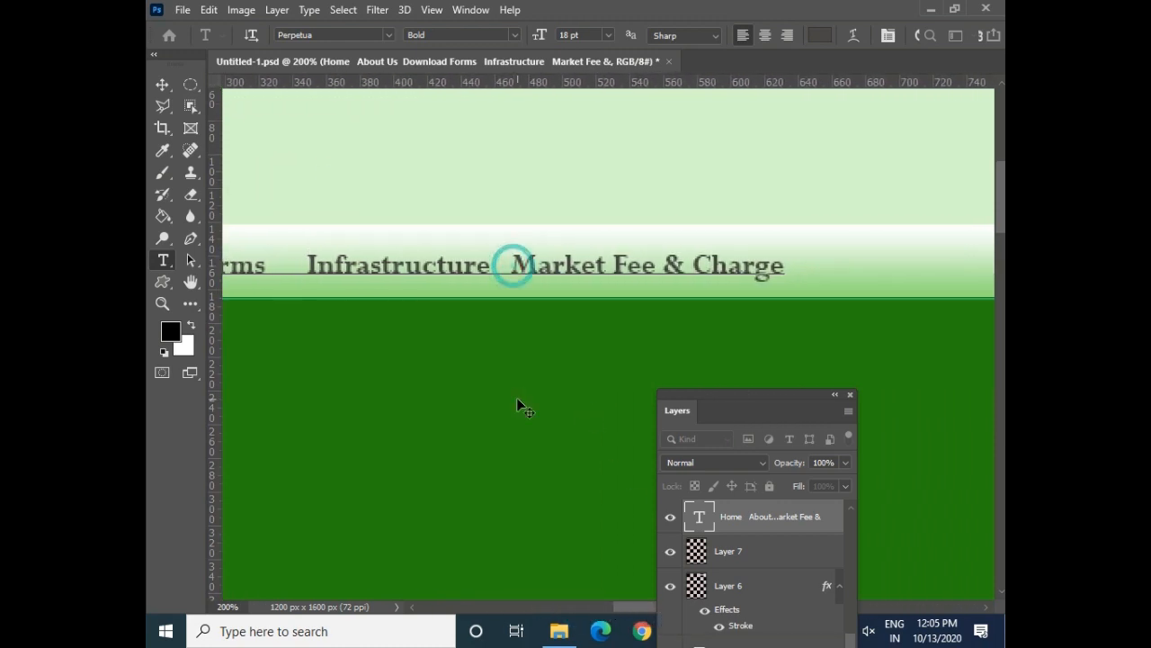
key(BackSpace)
key(BackSpace)
key(Delete)
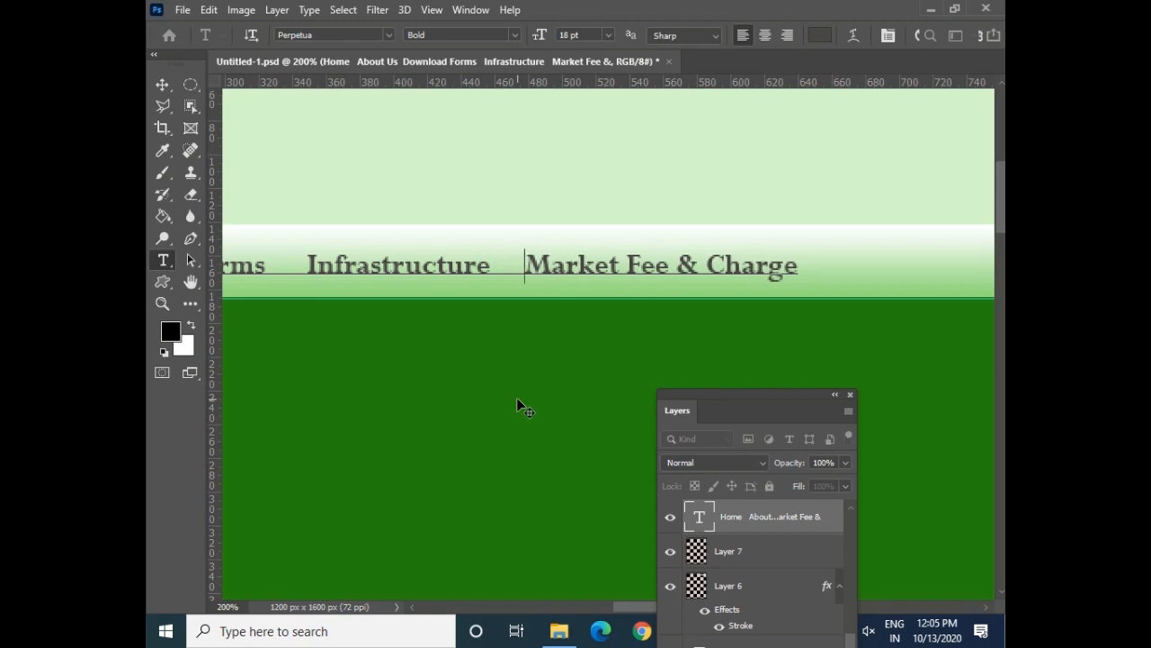
- Commit the menu text edits and nudge the text slightly up within the gradient strip
click(163, 85)
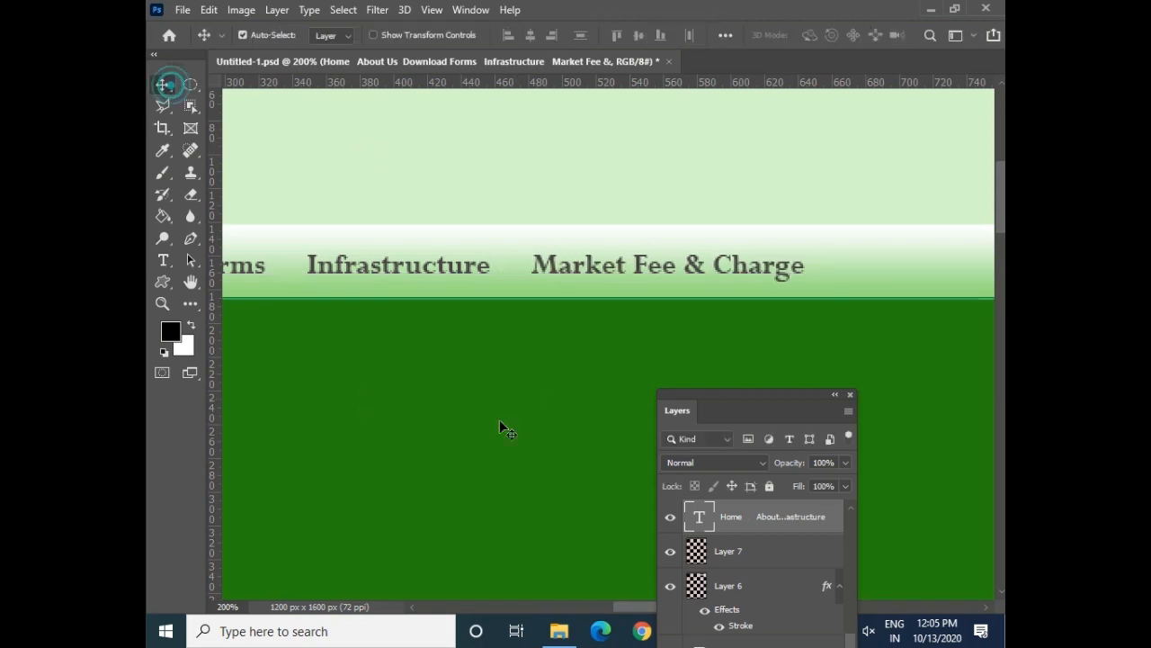
drag(340, 300, 606, 316)
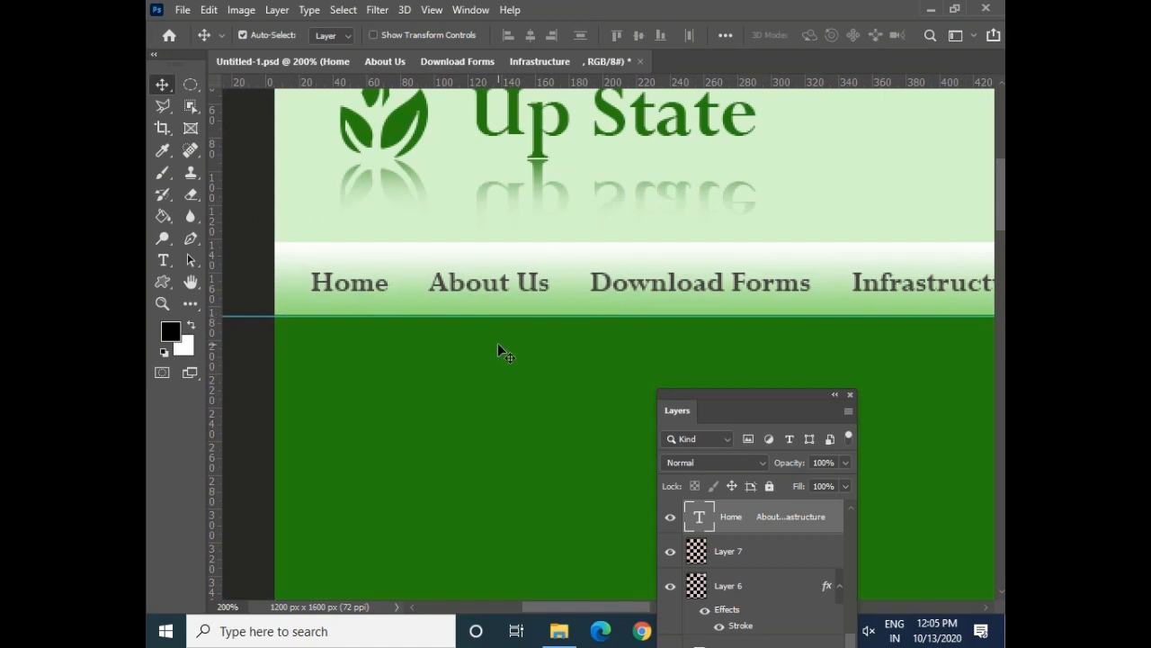
key(Up)
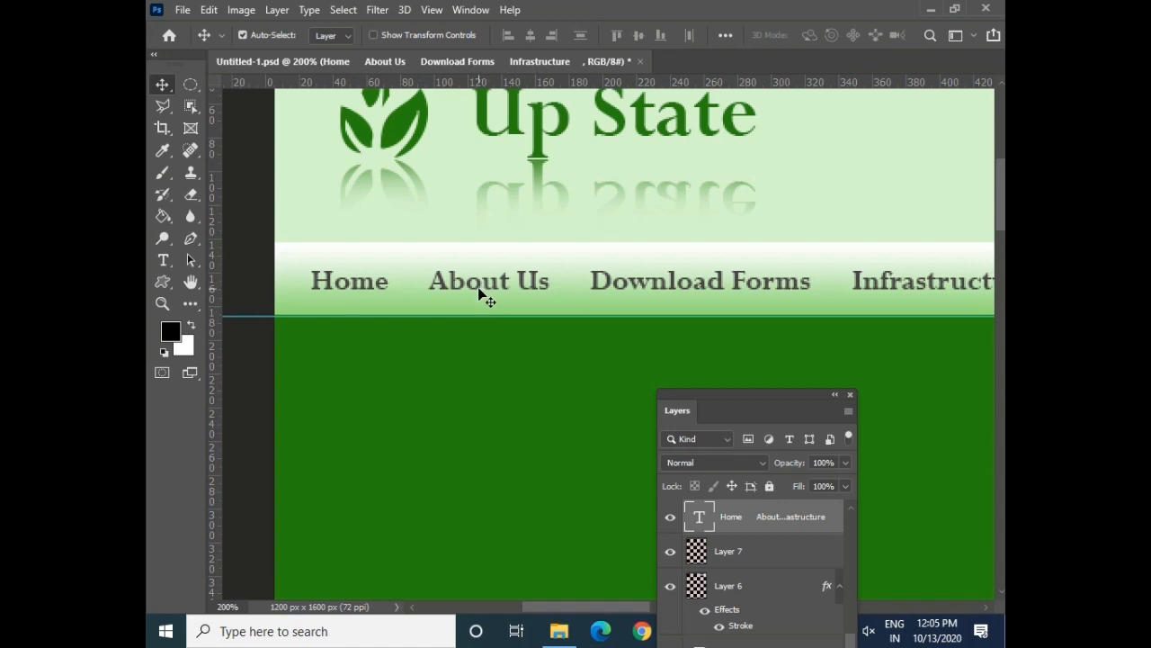
- Marquee-select a narrow vertical bar between Home and About Us, slightly taller than the menu strip, and fill it white on a new layer
right_click(190, 86)
click(264, 85)
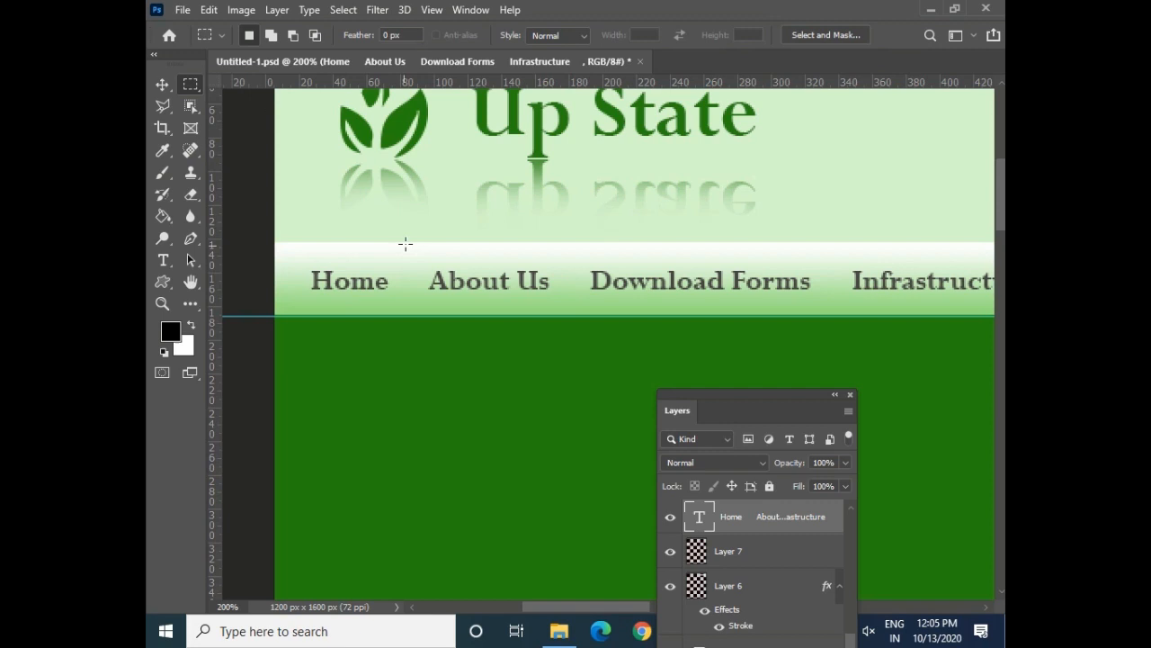
drag(403, 234, 408, 328)
drag(738, 397, 742, 231)
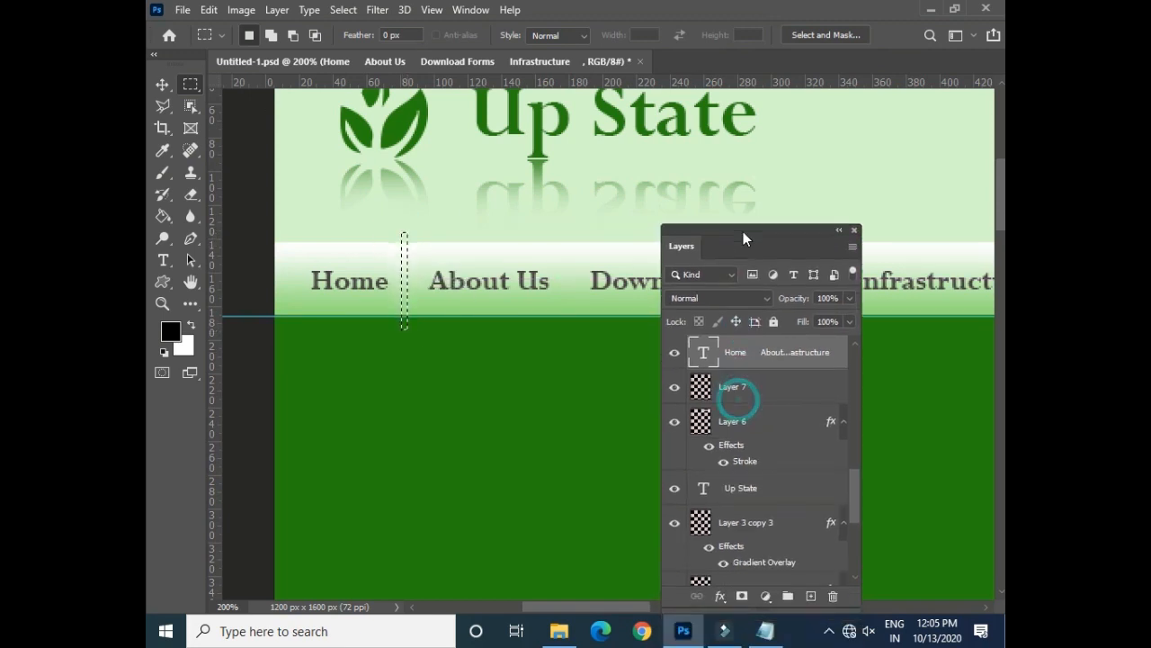
click(812, 596)
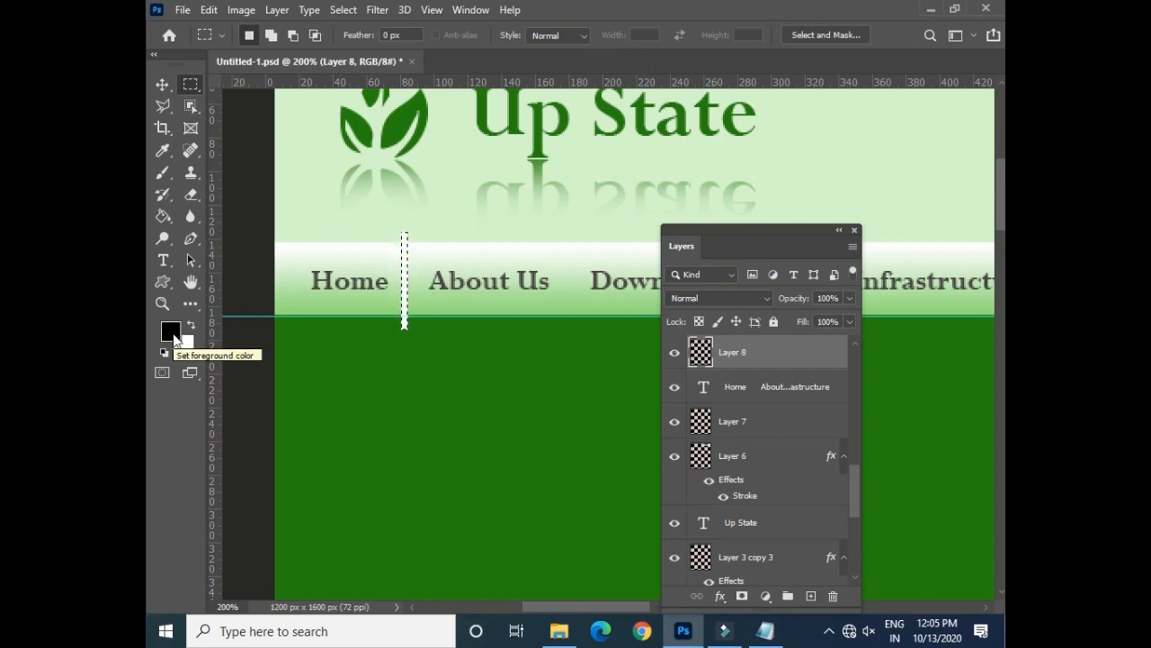
key(ctrl+BackSpace)
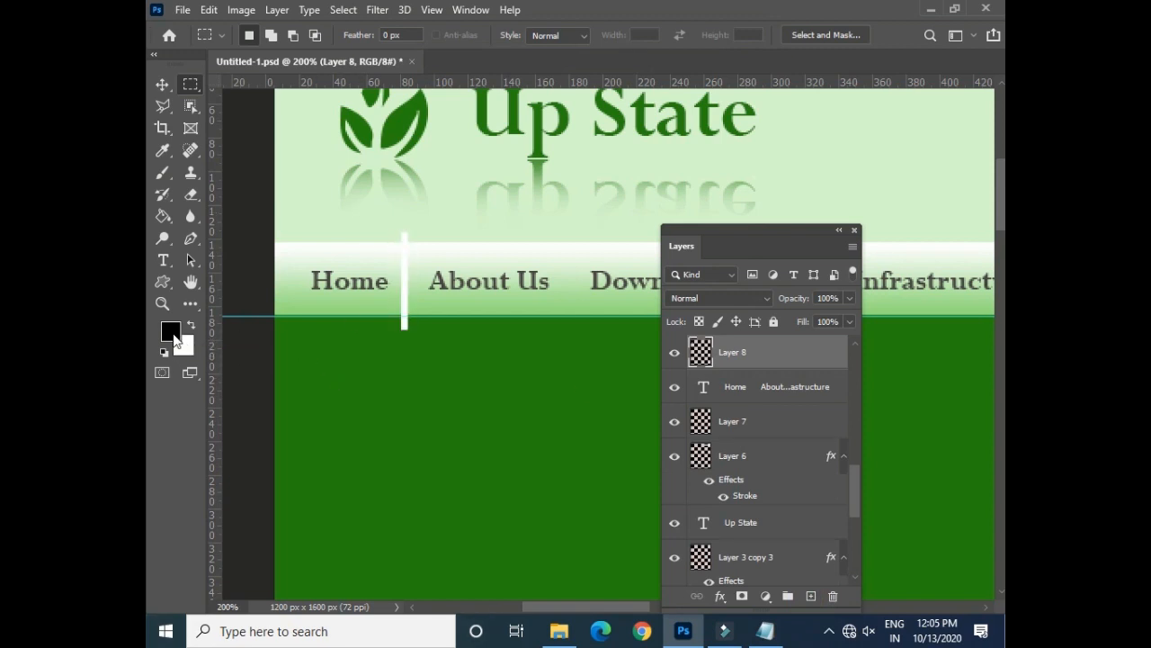
- Copy the layer style of the menu's gradient strip and paste it onto the white divider bar
click(161, 85)
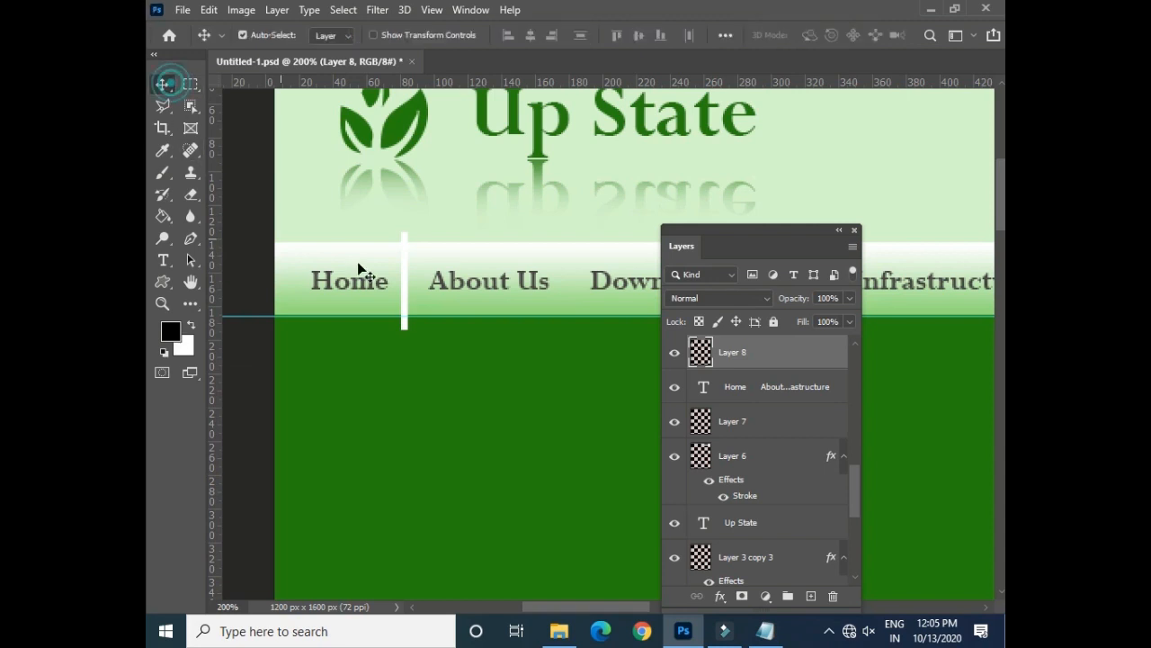
click(453, 259)
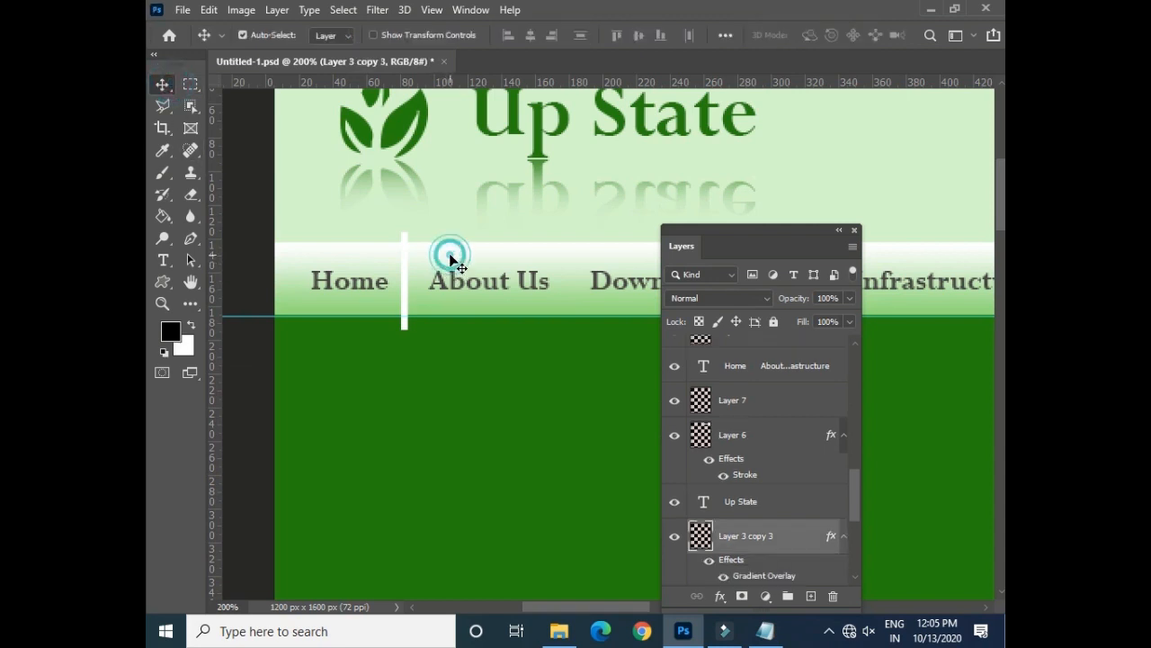
click(275, 12)
mouse_move(423, 173)
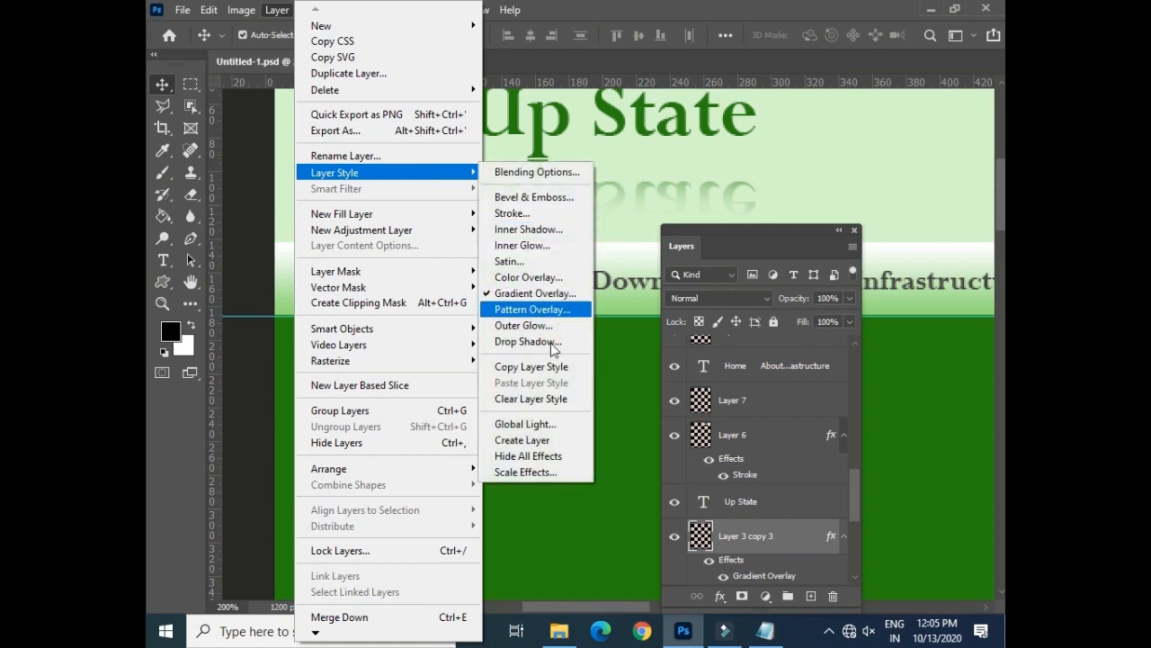
click(551, 373)
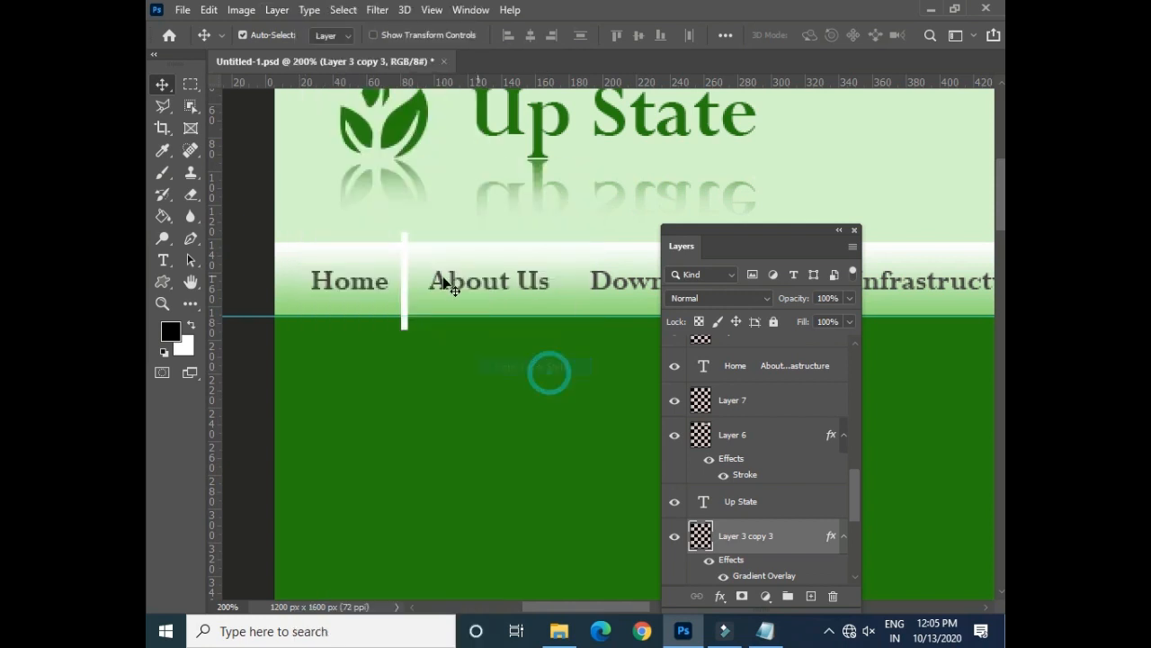
click(405, 302)
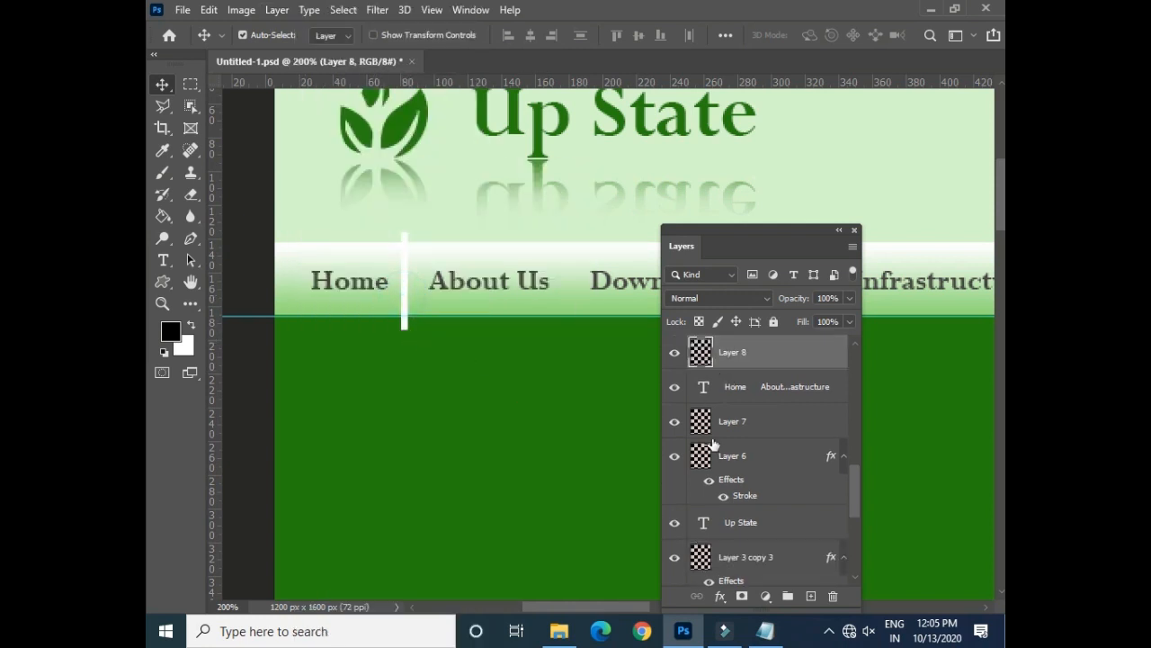
click(266, 11)
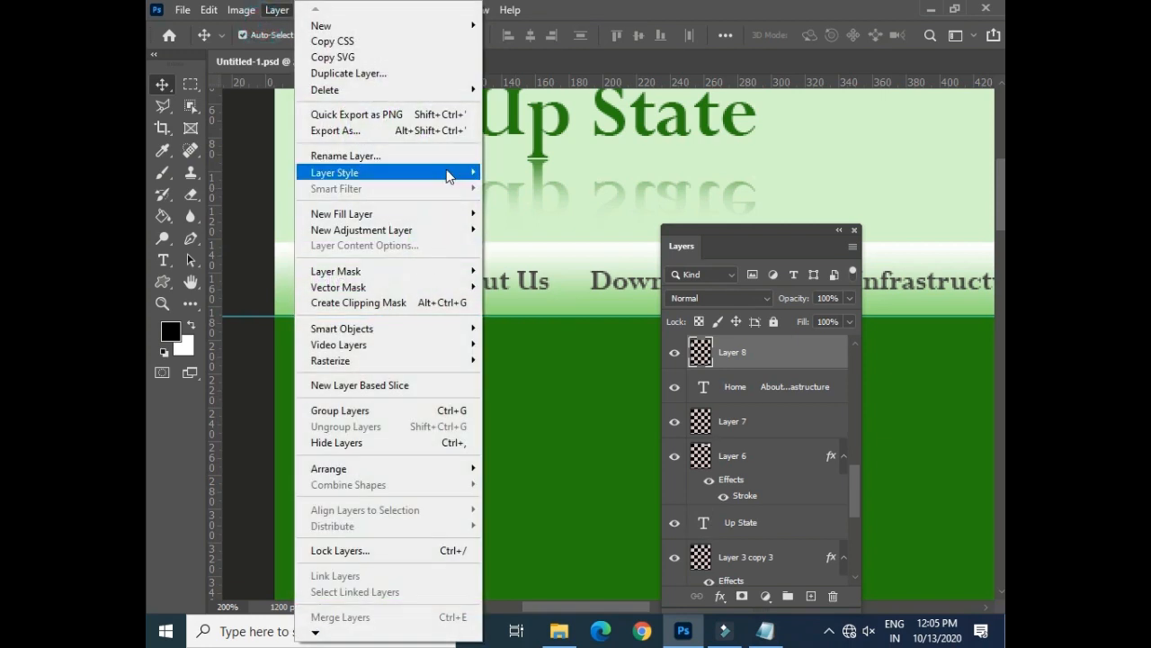
mouse_move(444, 171)
click(543, 385)
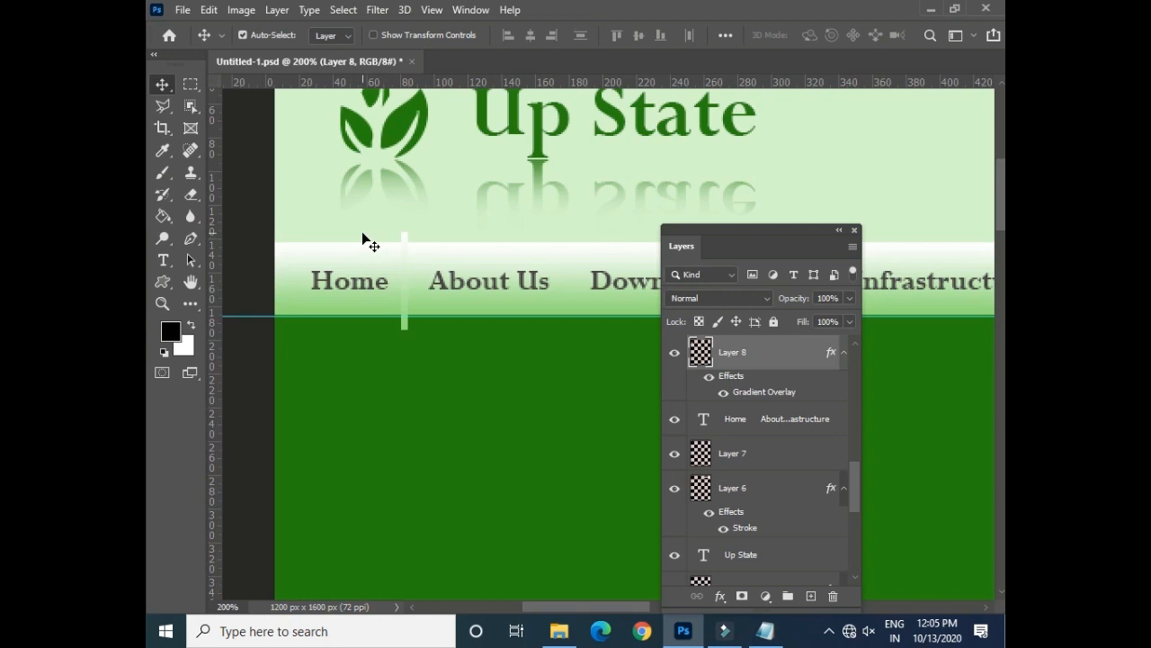
- Try to reverse the divider bar's gradient by flipping the bar vertically
click(209, 9)
click(413, 310)
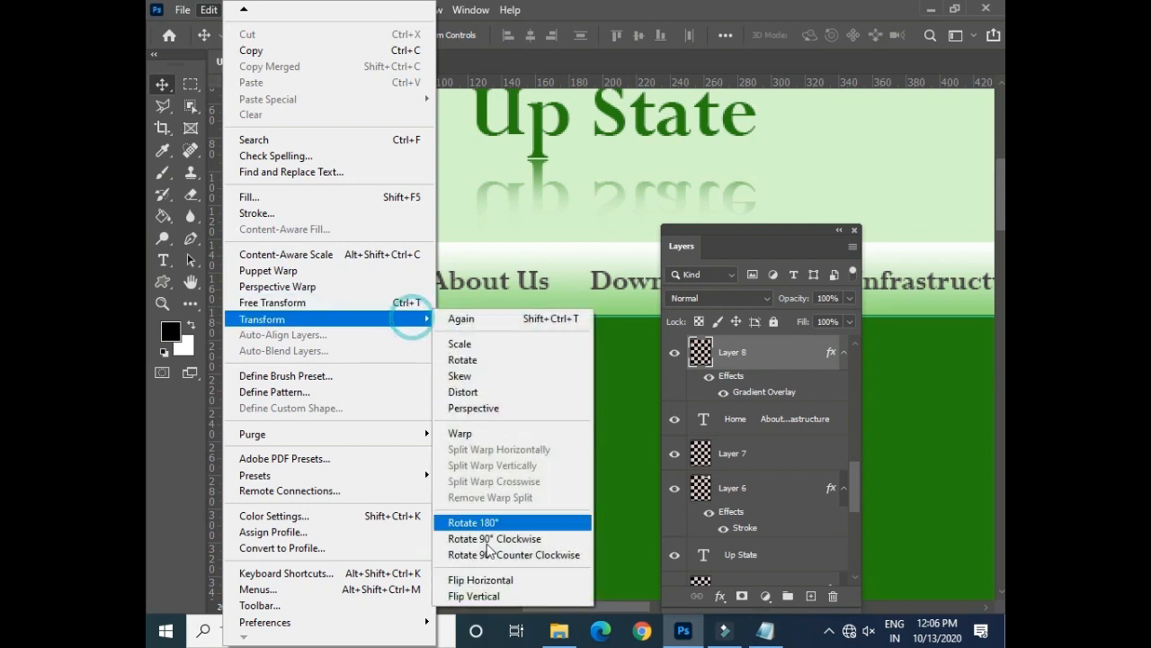
click(476, 597)
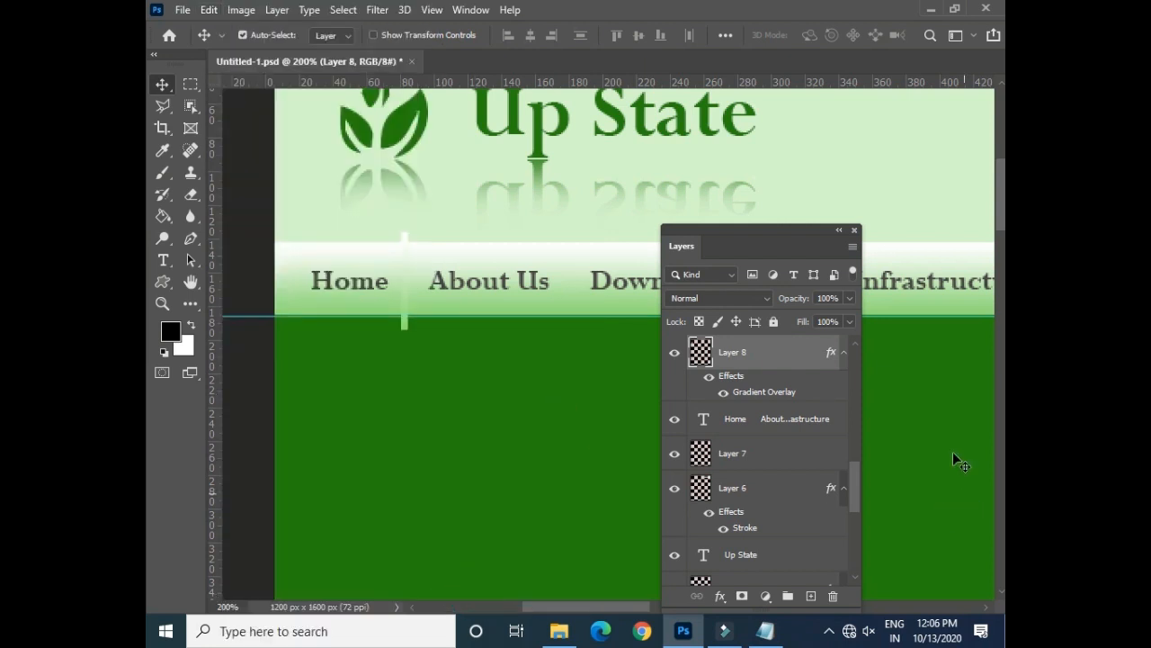
- Set the divider bar's Gradient Overlay angle to -90° and apply the layer style
click(720, 596)
click(763, 539)
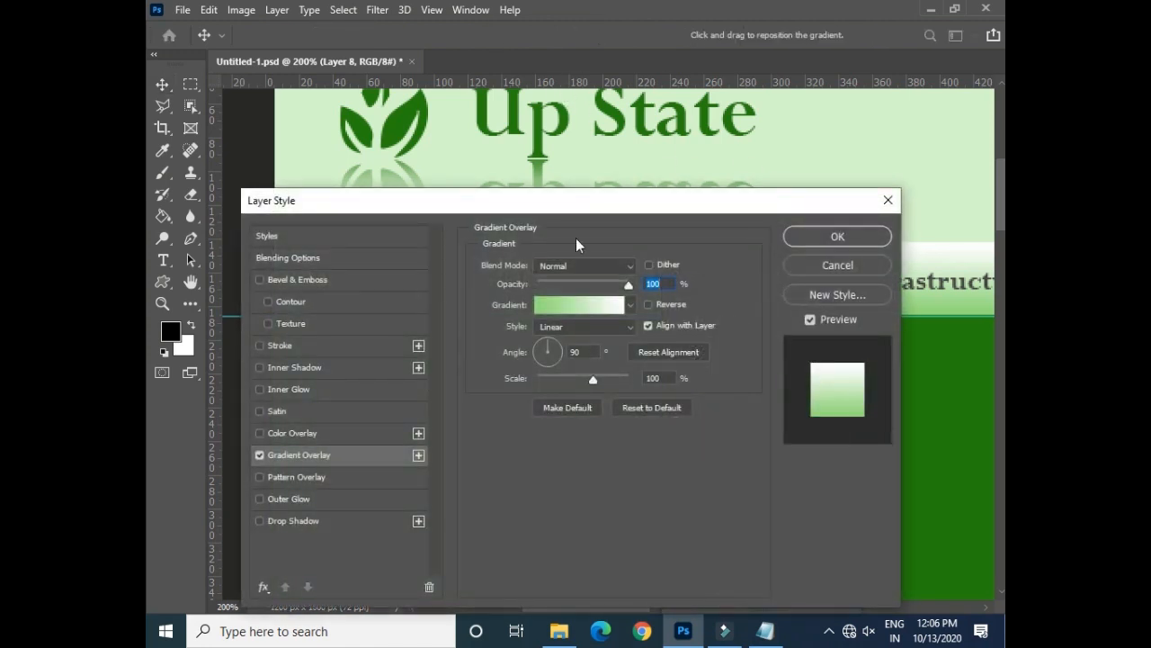
drag(617, 201, 868, 112)
drag(805, 261, 799, 280)
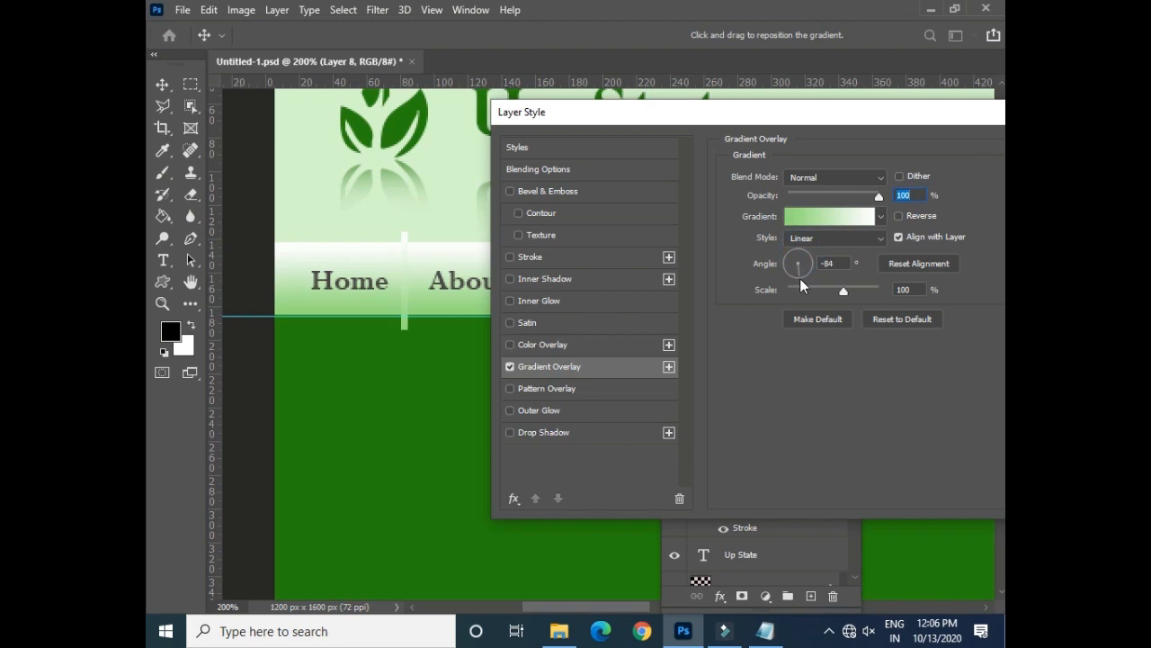
click(798, 279)
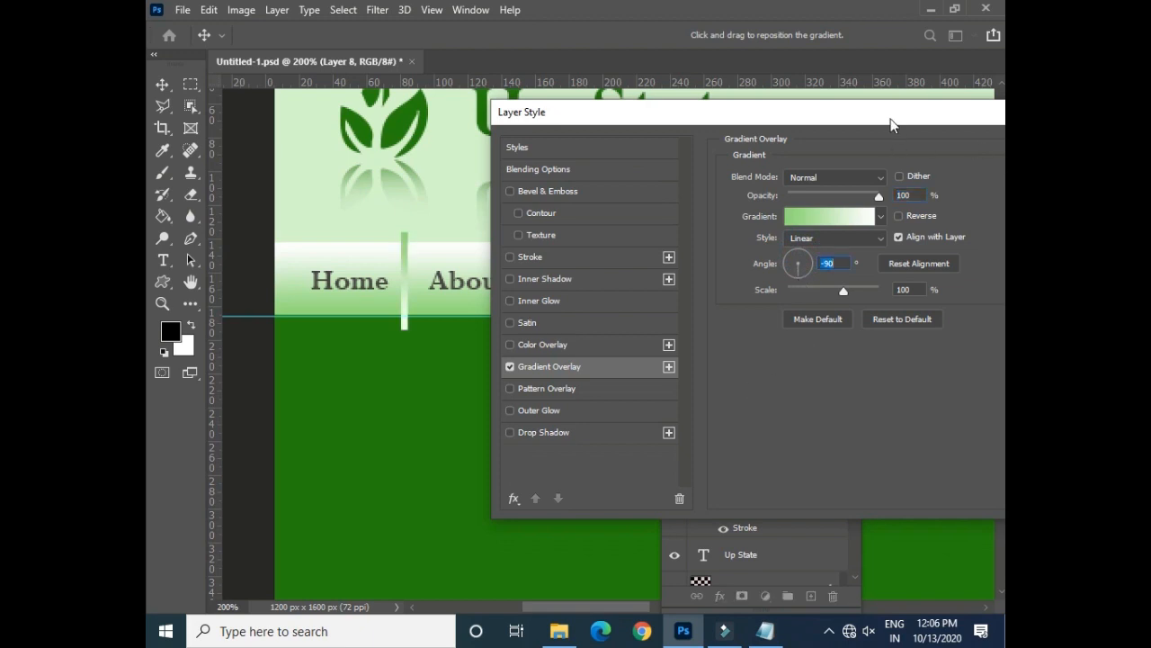
drag(891, 123, 764, 187)
click(823, 208)
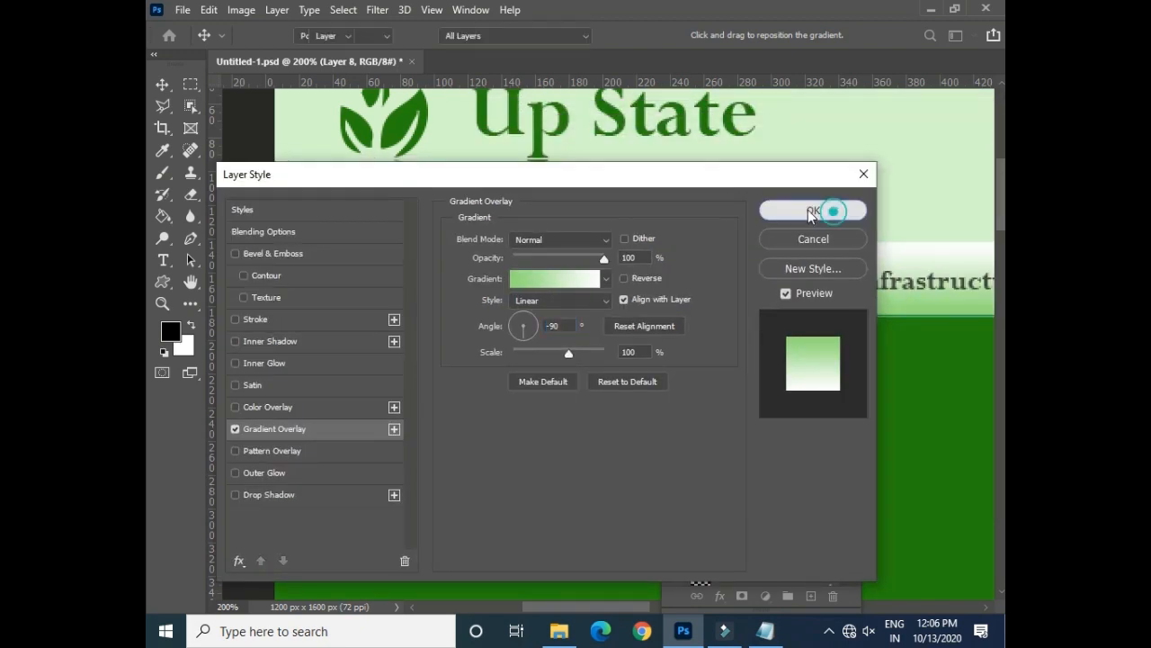
- Narrow the divider bar between Home and About Us to 50% of its width with Free Transform
scroll(591, 308, up, 5)
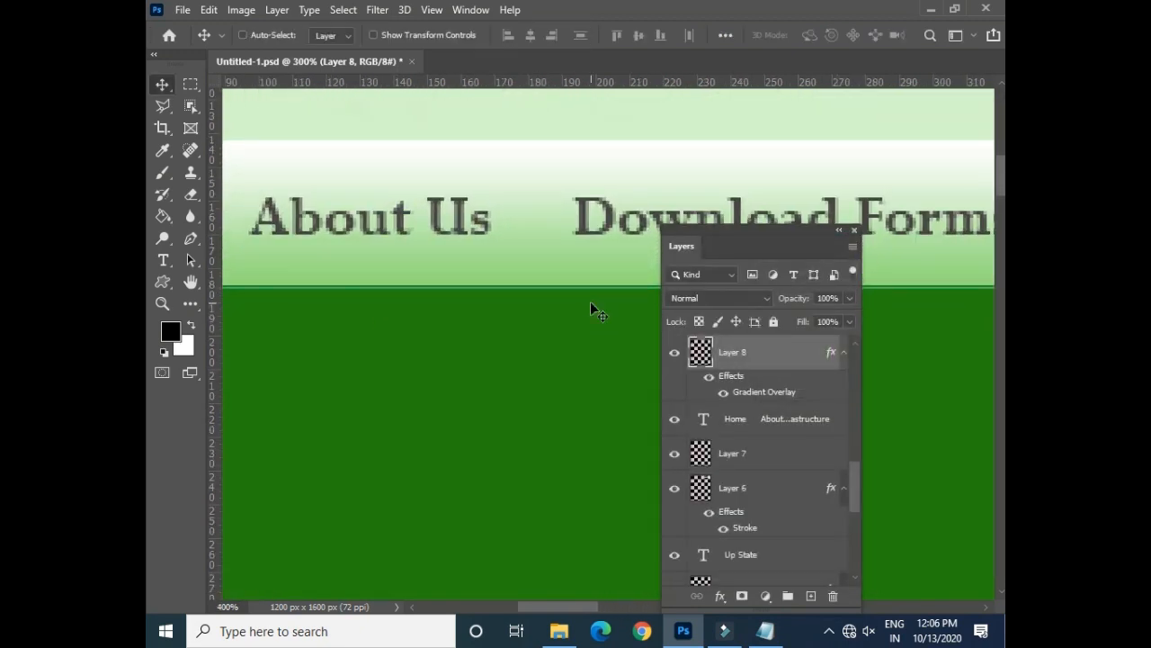
drag(394, 283, 586, 393)
drag(300, 191, 430, 256)
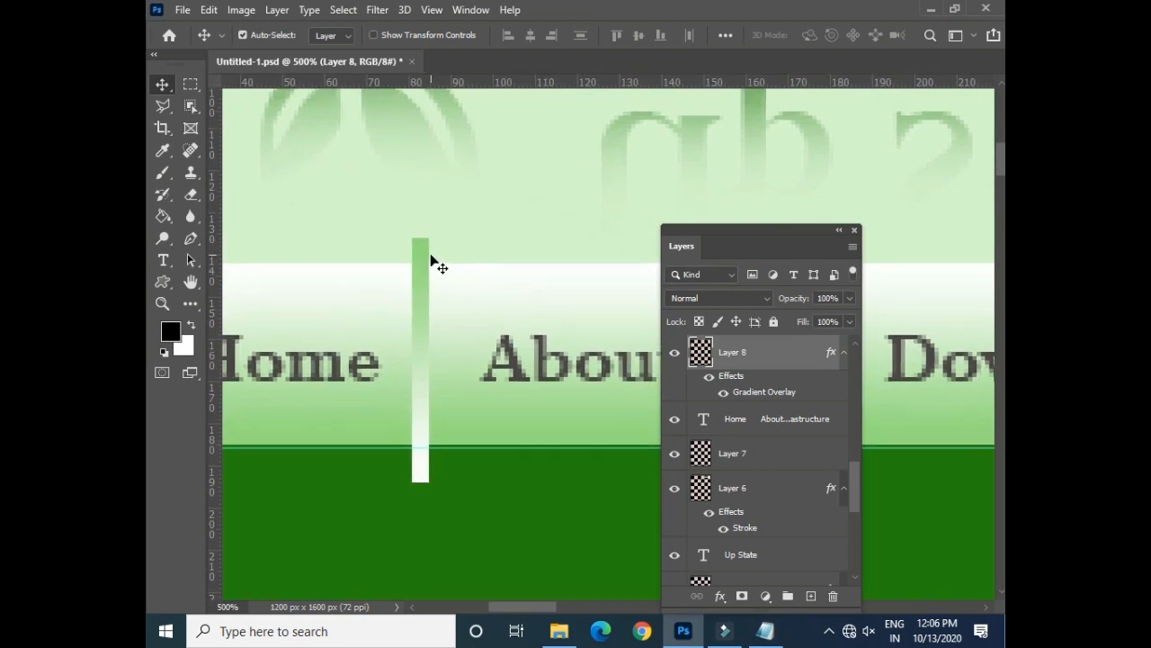
key(ctrl+t)
drag(422, 361, 420, 363)
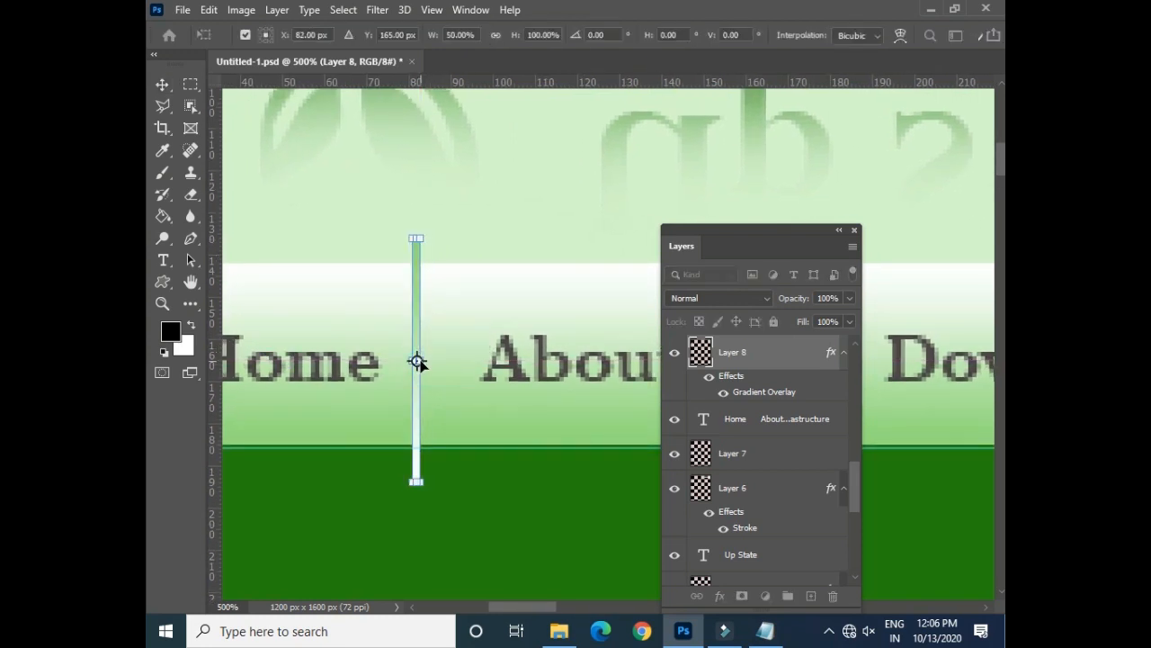
key(Return)
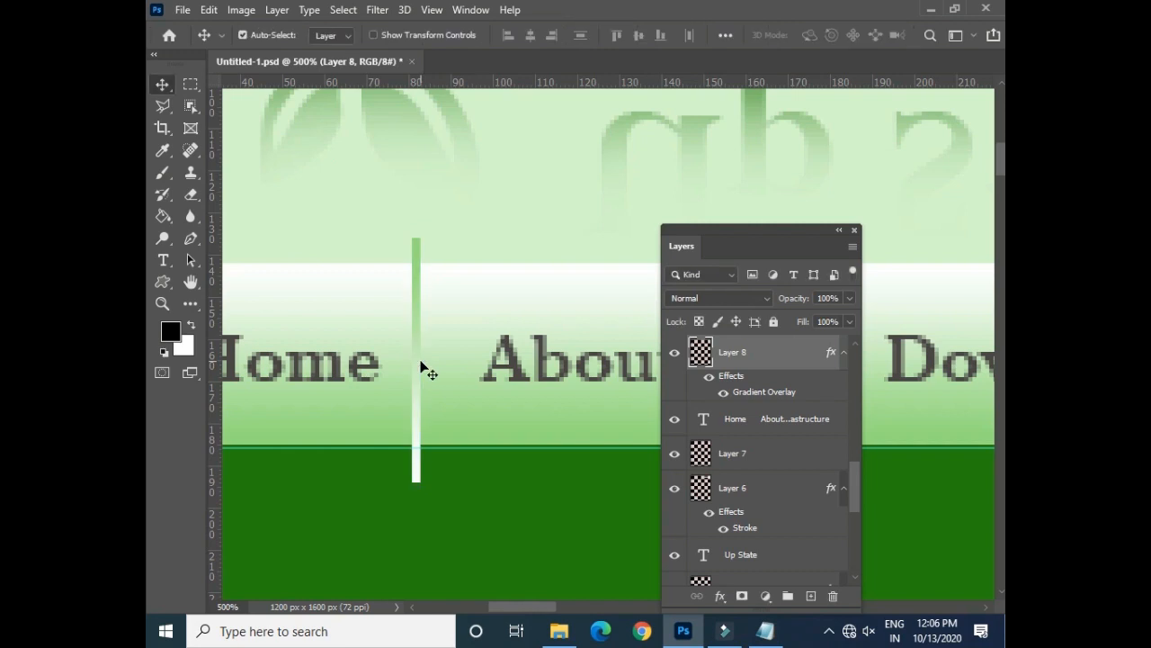
click(162, 86)
click(447, 301)
ctrl+click(700, 537)
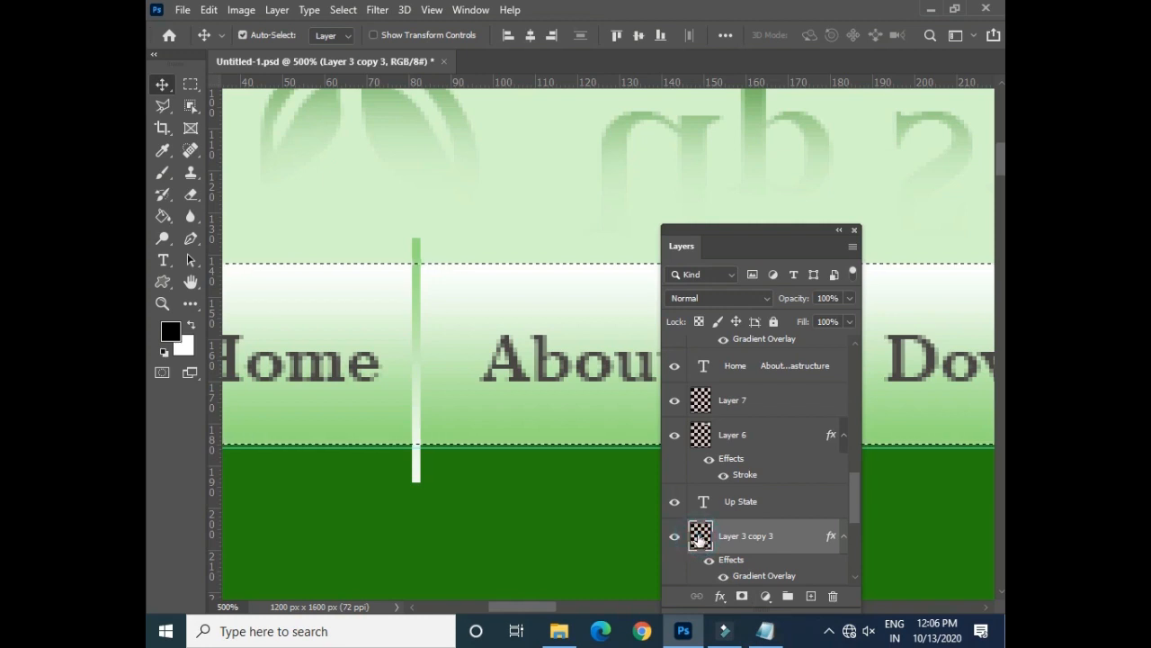
drag(852, 501, 873, 360)
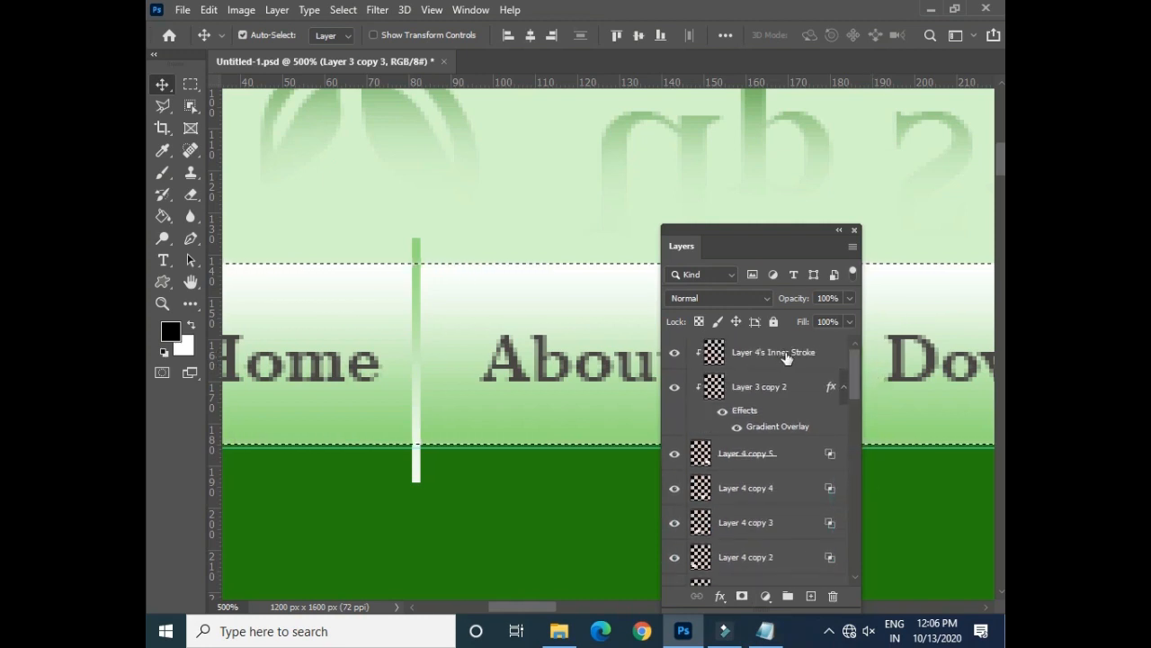
click(786, 354)
click(345, 12)
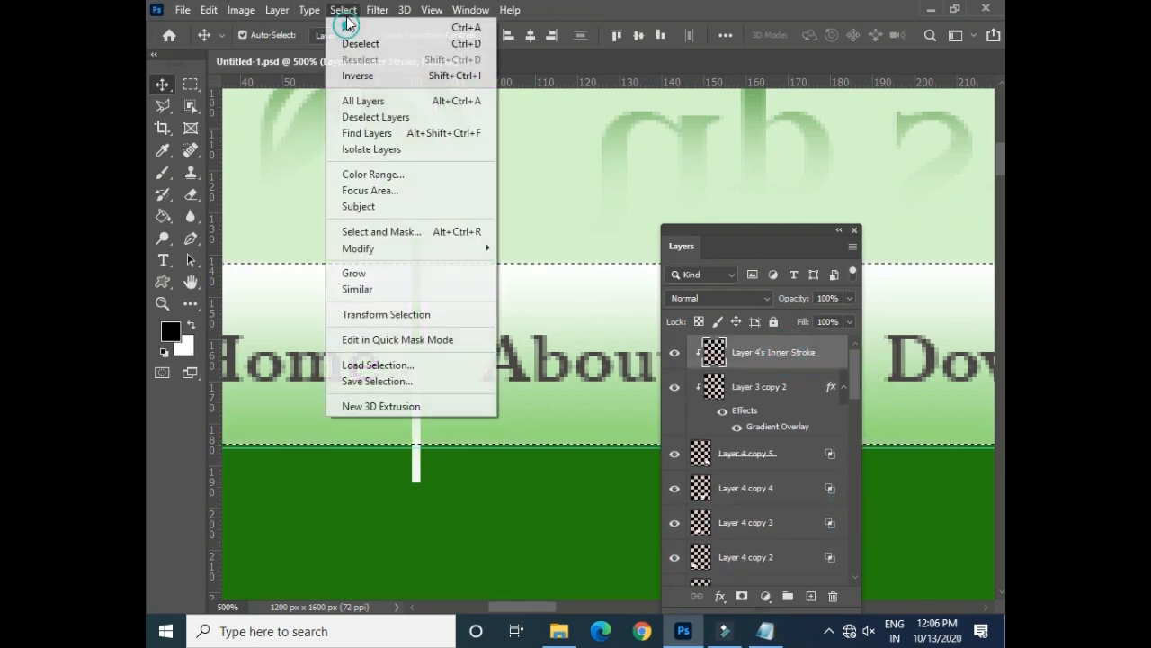
click(363, 77)
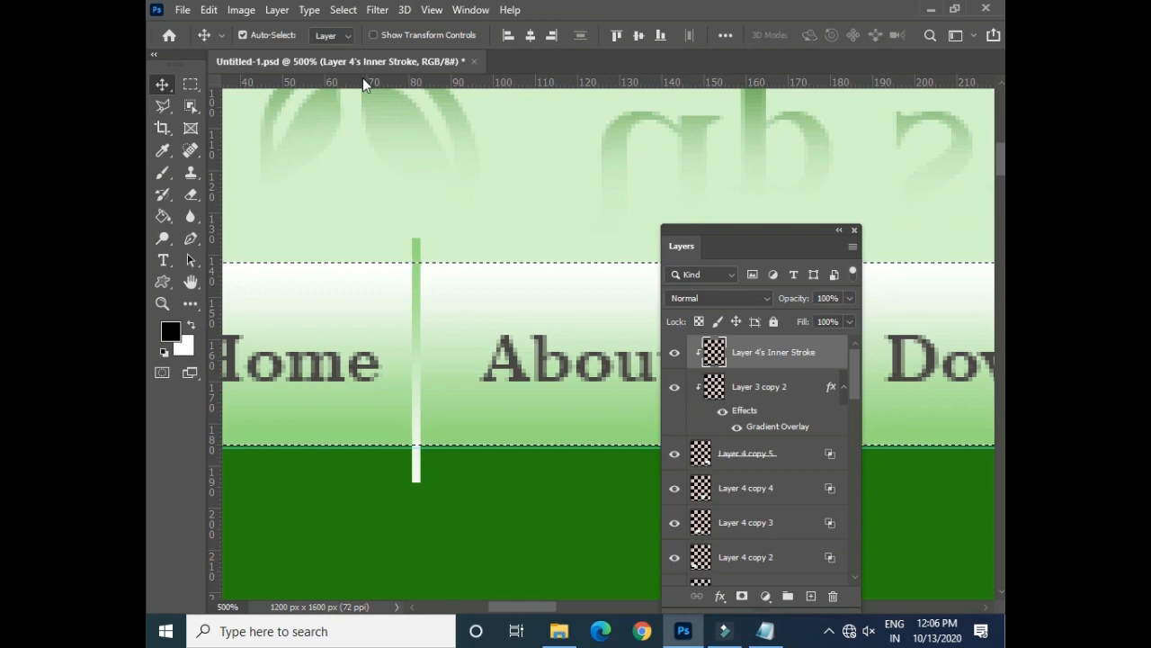
click(676, 353)
click(675, 353)
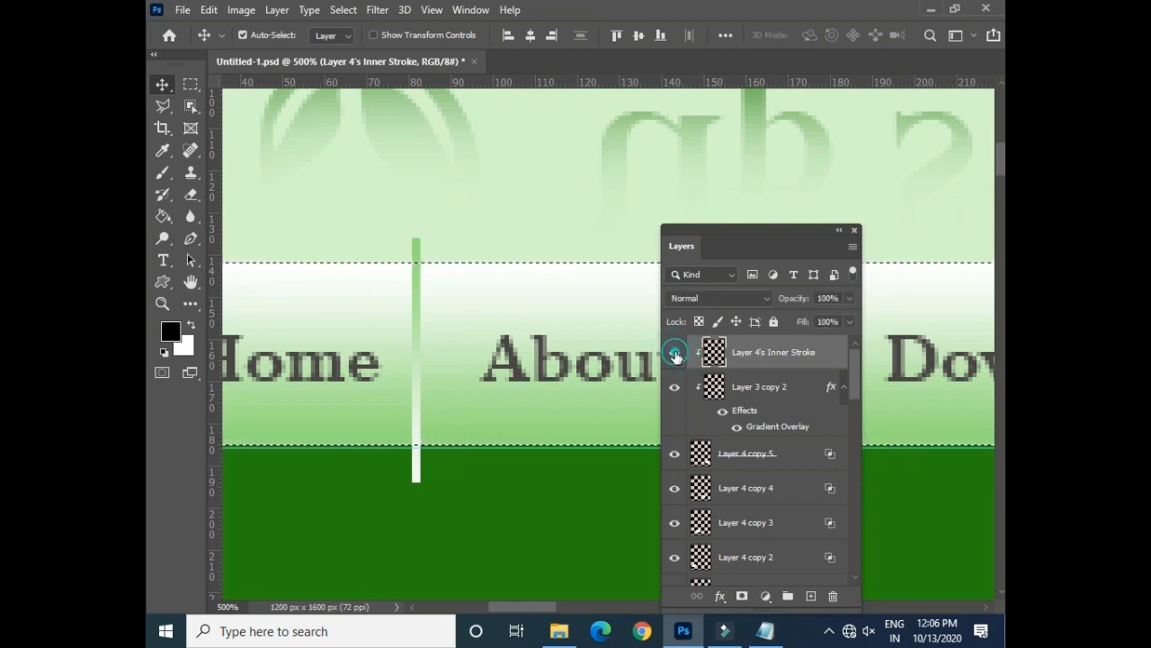
click(674, 388)
click(674, 388)
click(674, 455)
click(676, 457)
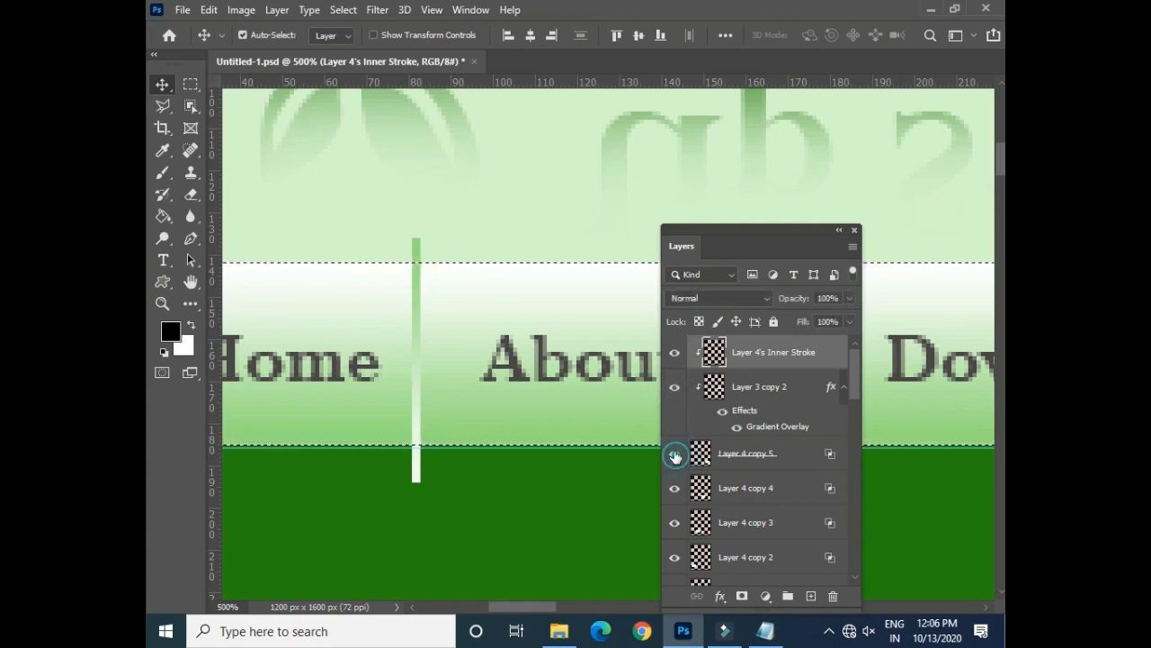
key(ctrl+d)
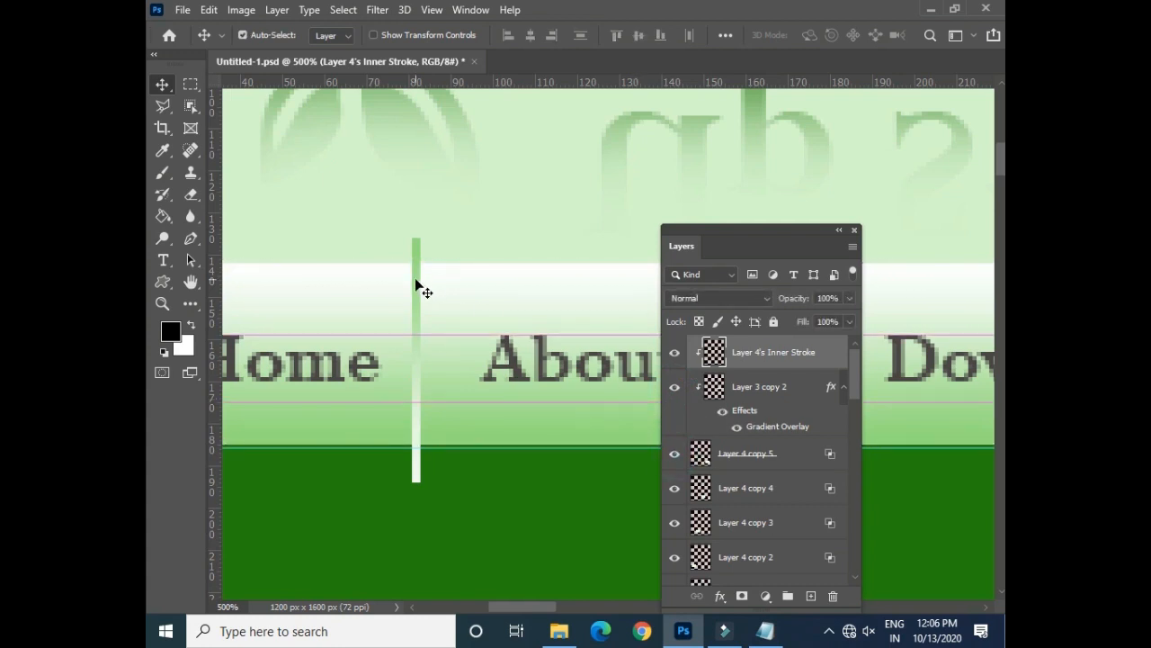
- Raise the divider bar's layer in the stack to directly below Layer 4 copy 5 and label it red
ctrl+click(417, 279)
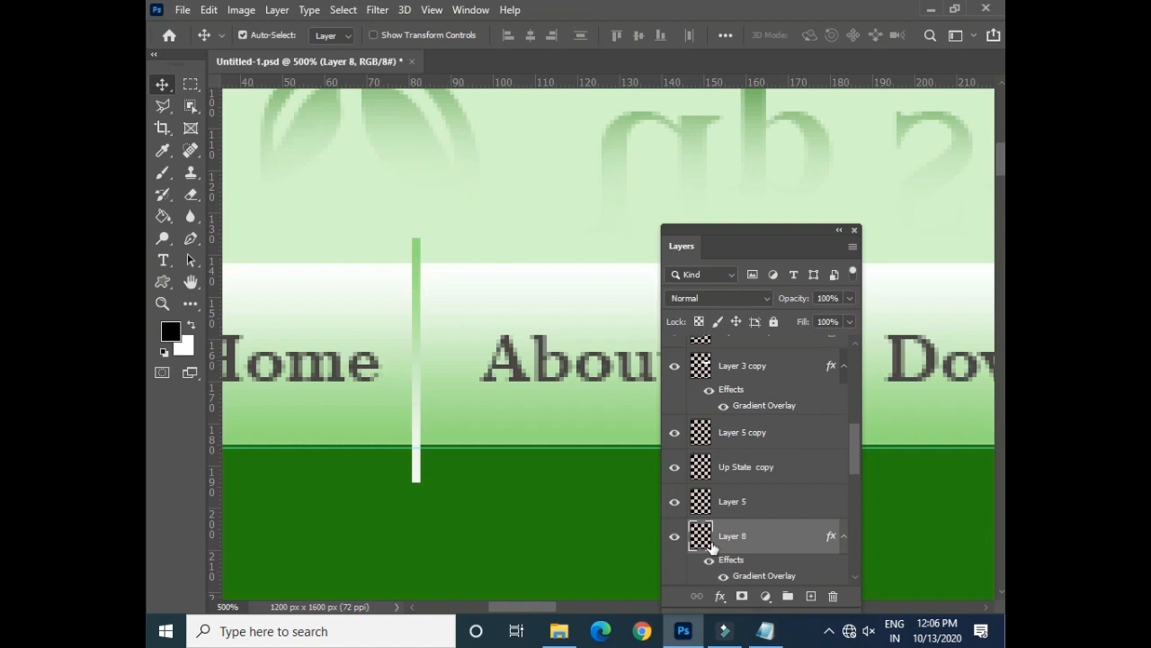
key(ctrl+])
key(ctrl+])
key(ctrl+])
key(ctrl+])
key(ctrl+])
key(ctrl+])
key(ctrl+])
key(ctrl+])
key(ctrl+])
key(ctrl+])
key(ctrl+])
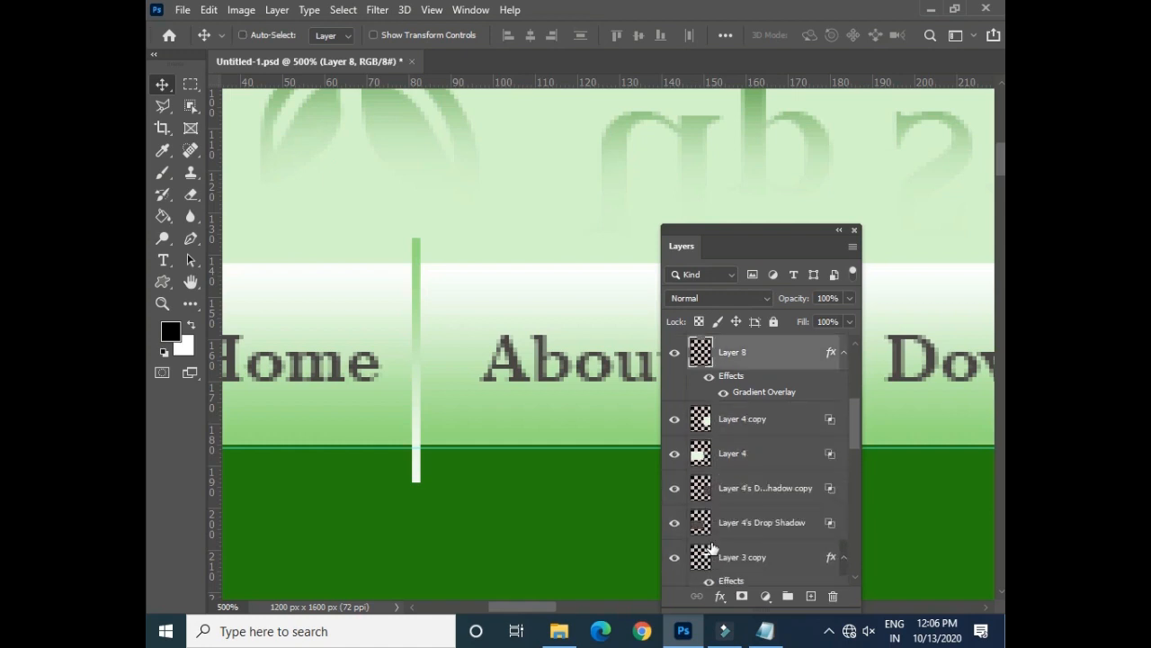
key(ctrl+])
key(ctrl+])
key(ctrl+])
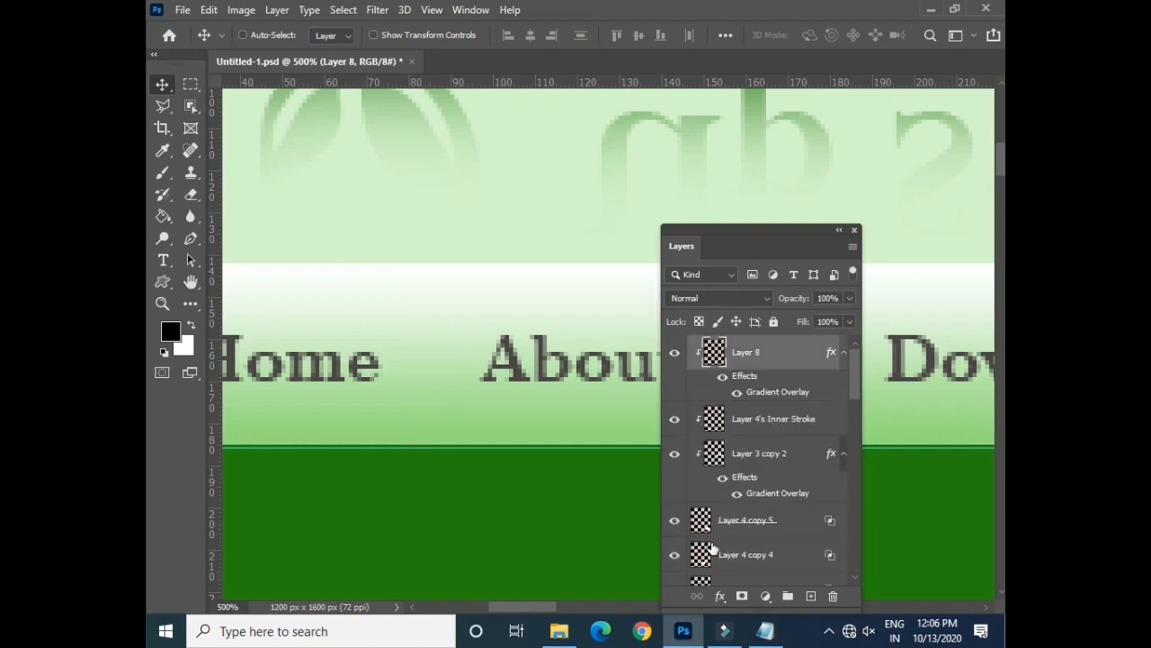
key(ctrl+[)
key(ctrl+[)
key(ctrl+[)
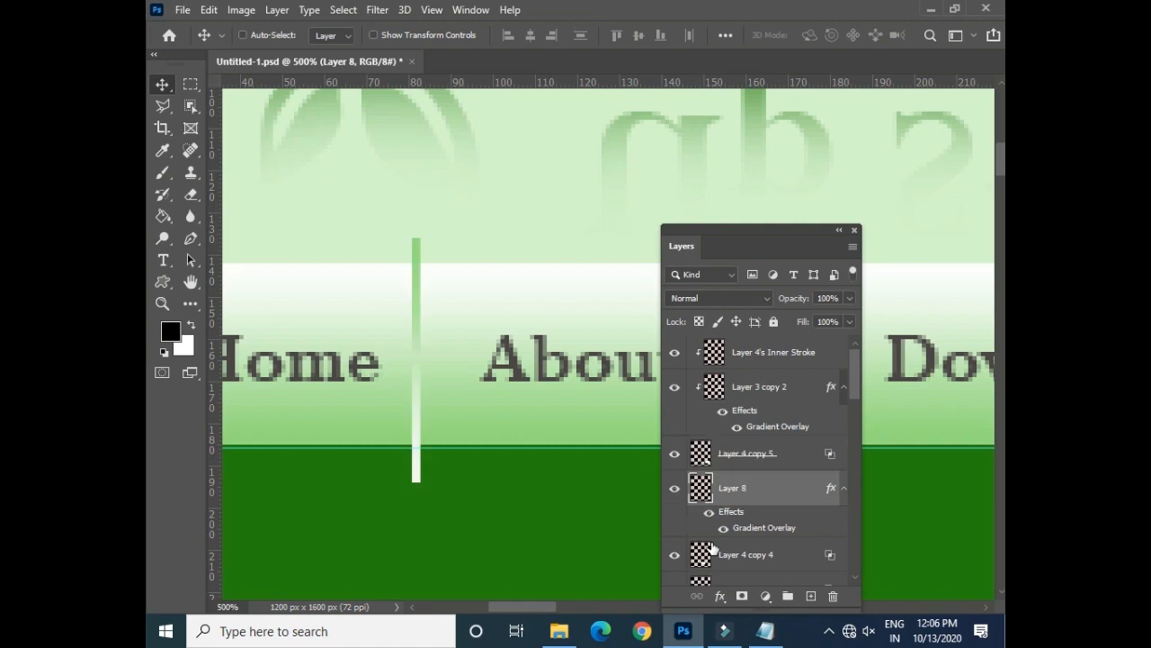
right_click(681, 502)
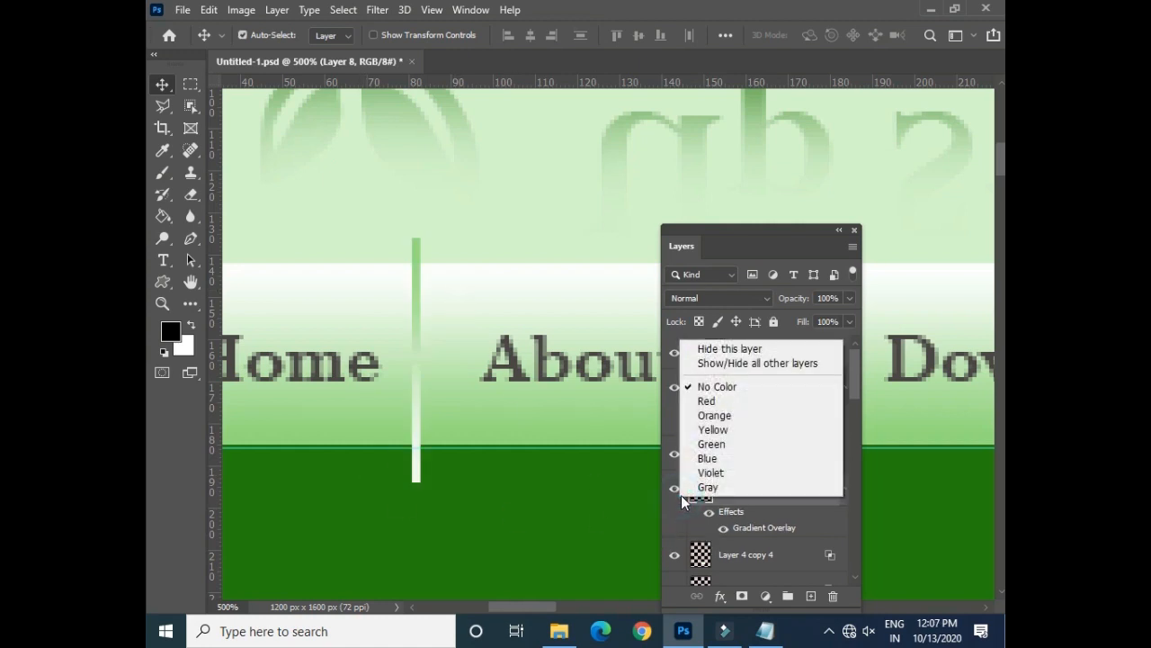
click(719, 397)
- Trim the divider bar to the menu strip's height by deleting everything outside the strip's selection, and deselect
click(465, 314)
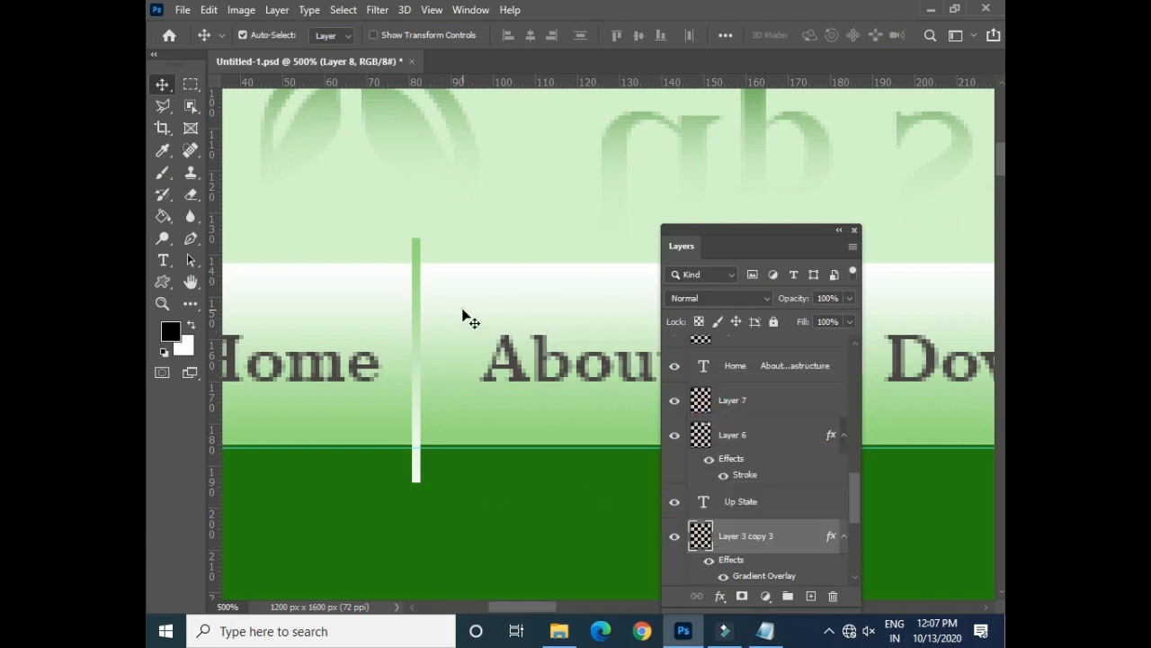
ctrl+click(701, 536)
drag(852, 486, 865, 380)
click(755, 486)
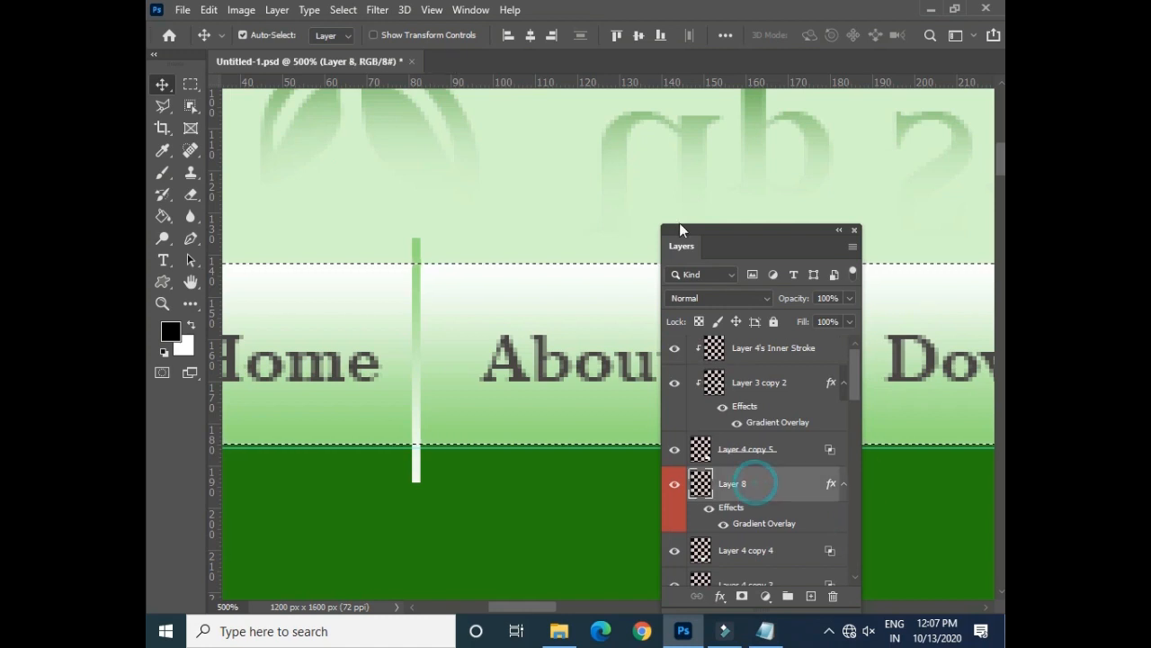
click(343, 10)
click(357, 76)
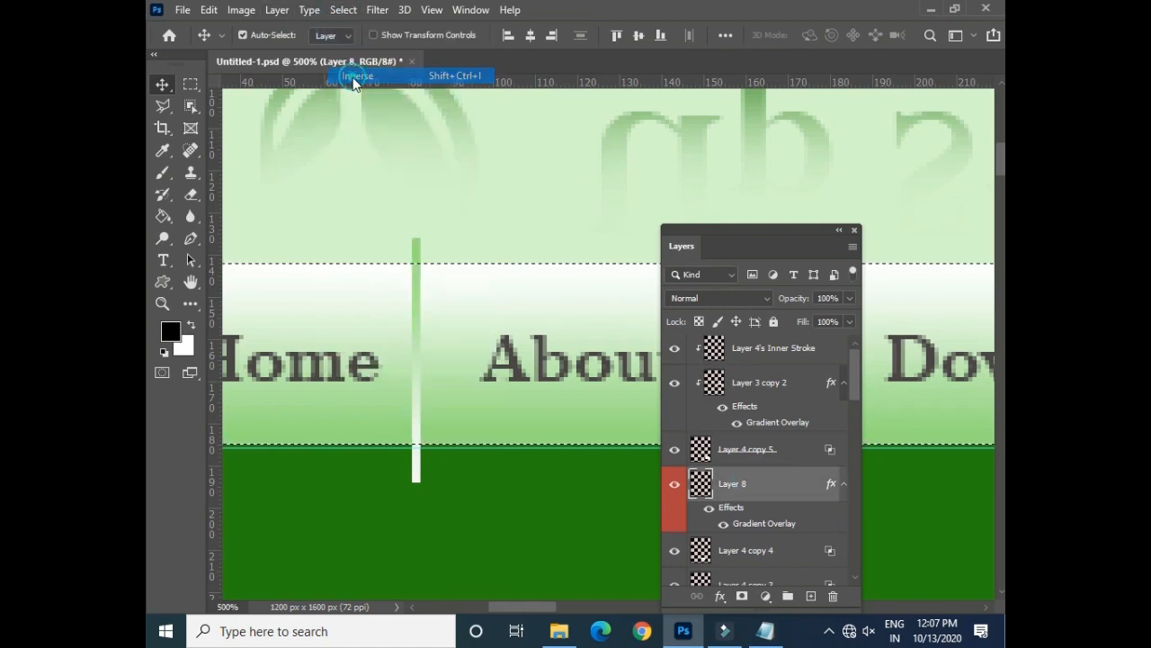
key(Delete)
key(ctrl+d)
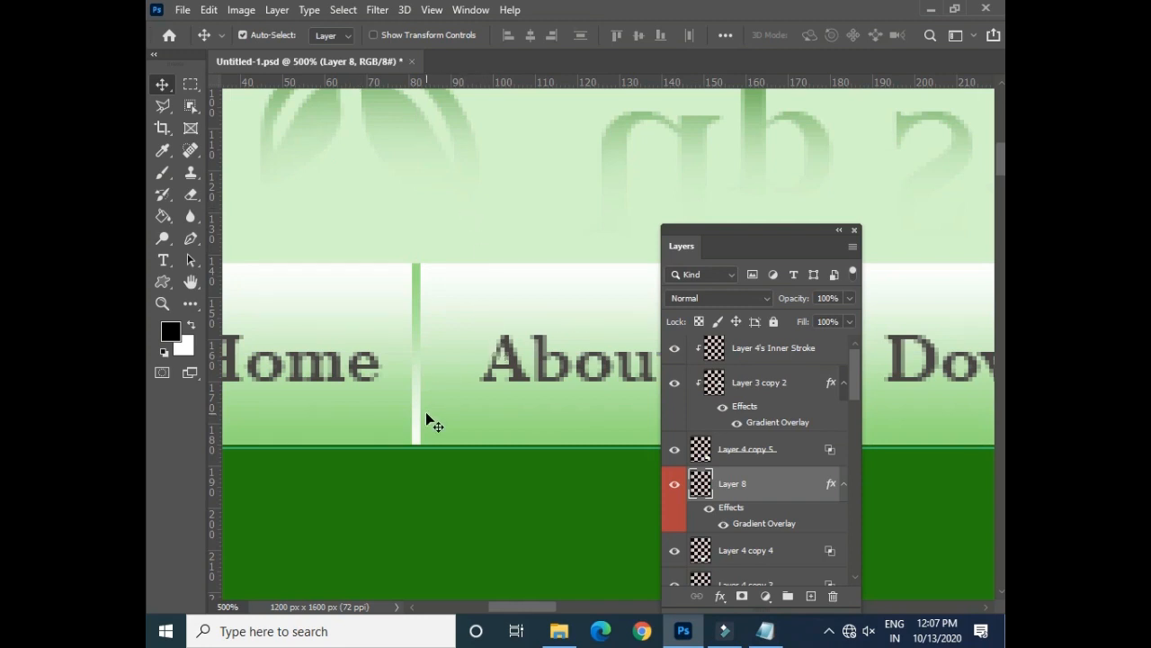
- Nudge the divider bar about 3 px to the right to centre it between Home and About Us
key(ctrl+minus)
key(ctrl+minus)
key(ctrl+minus)
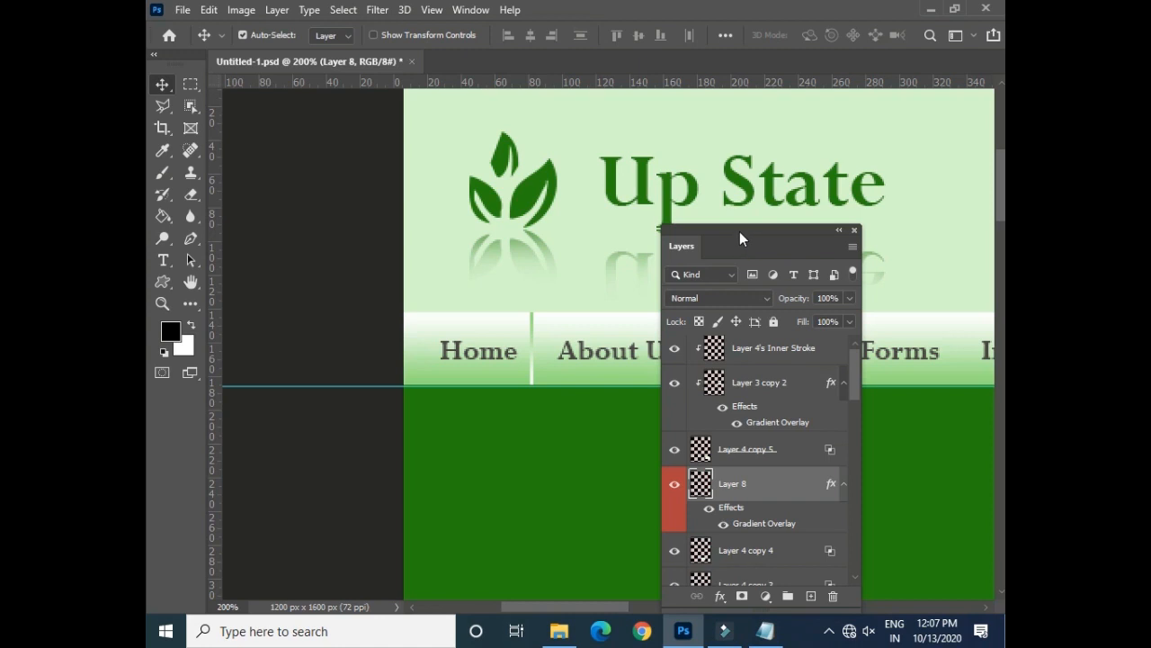
drag(739, 231, 547, 450)
click(163, 86)
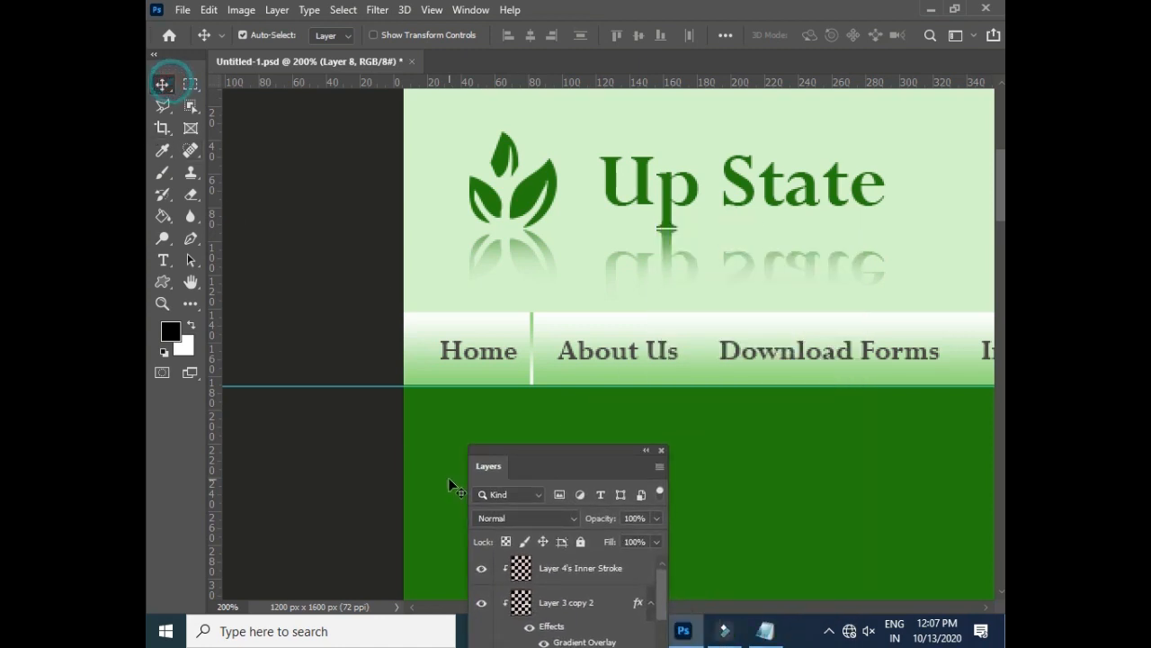
key(Right)
key(Right)
key(Right)
key(Left)
key(Right)
- Duplicate the divider bar and shift the copy about 90 px to the right, between About Us and Download Forms
key(alt+Right)
key(shift+Right)
key(shift+Right)
key(shift+Right)
key(shift+Right)
key(shift+Right)
key(shift+Right)
key(shift+Right)
key(shift+Right)
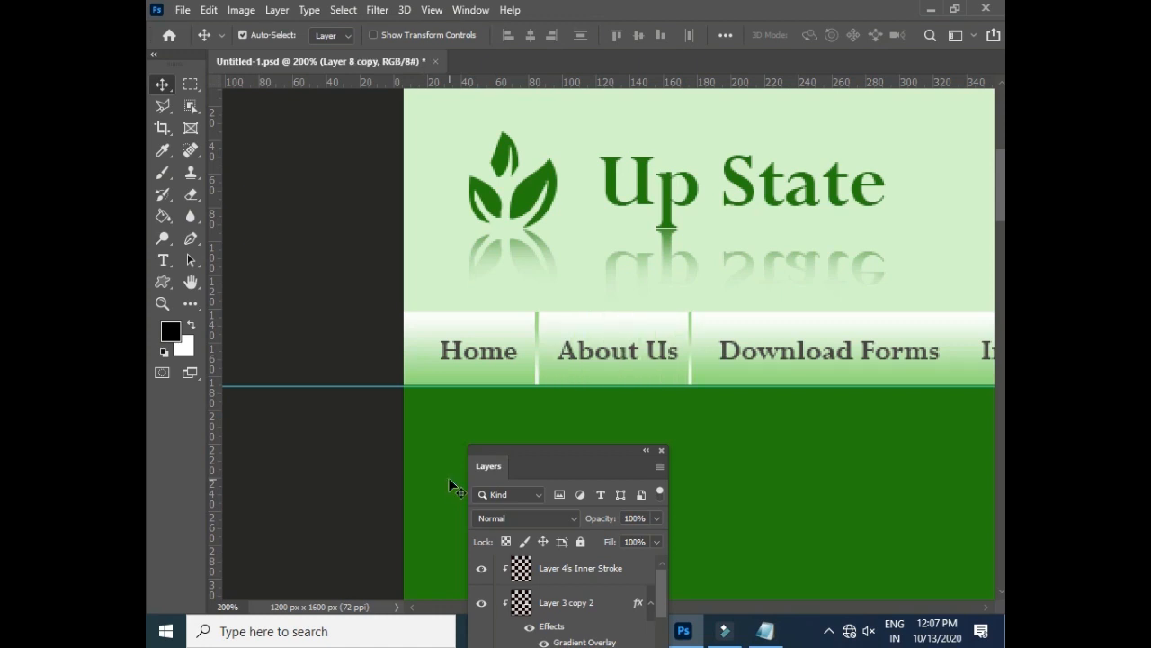
- Nudge the divider after About Us horizontally to space it between About Us and Download Forms
key(shift+Right)
key(Left)
key(Left)
key(Left)
key(Left)
key(Left)
key(Right)
- Duplicate the menu divider and move the copy between Download Forms and Infrastructure
drag(741, 307, 421, 306)
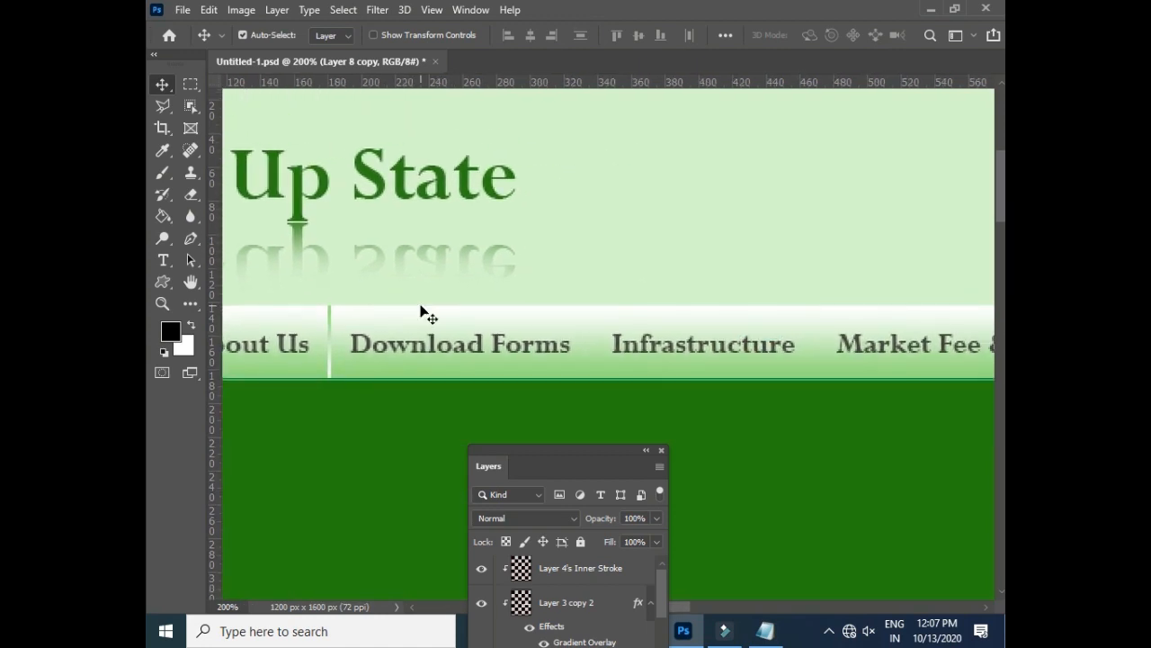
key(ctrl+j)
key(shift+Right)
key(shift+Right)
key(shift+Right)
key(shift+Right)
key(shift+Right)
key(shift+Right)
key(shift+Right)
key(shift+Right)
key(shift+Right)
key(shift+Right)
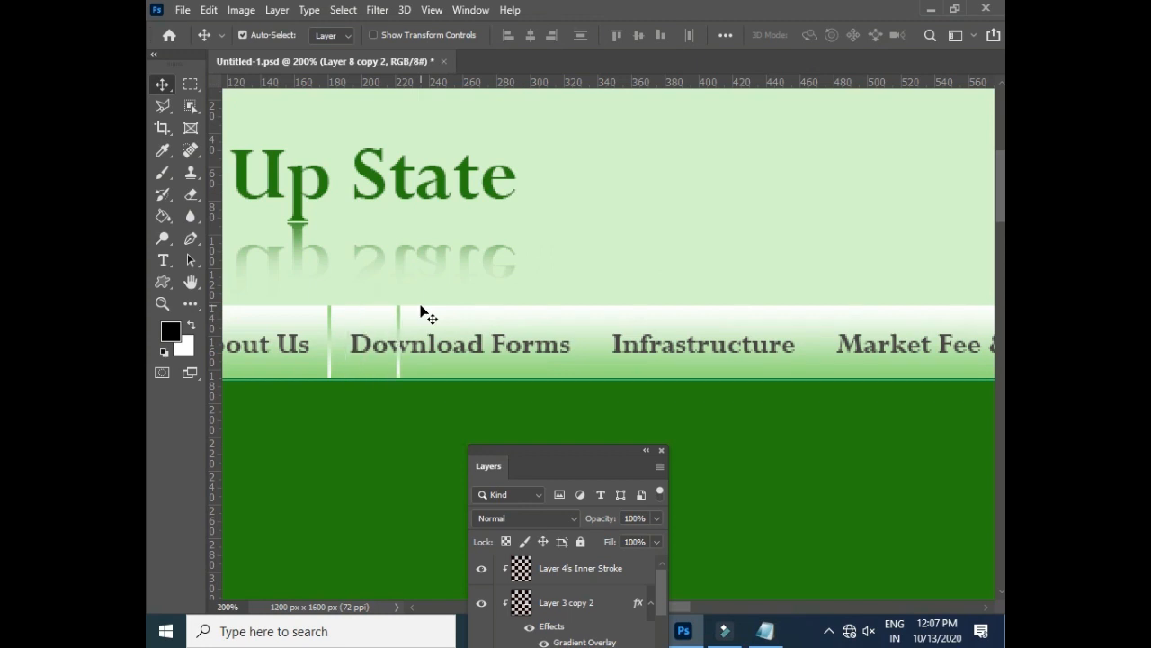
key(shift+Right)
key(shift+Right)
key(shift+Right)
key(shift+Right)
key(shift+Right)
key(Right)
key(Right)
key(Right)
- Duplicate the divider again and move the copy between Infrastructure and Market Fee & Charge
key(ctrl+j)
key(shift+Right)
key(shift+Right)
key(shift+Right)
key(shift+Right)
key(shift+Right)
key(shift+Right)
key(shift+Right)
key(shift+Right)
key(shift+Right)
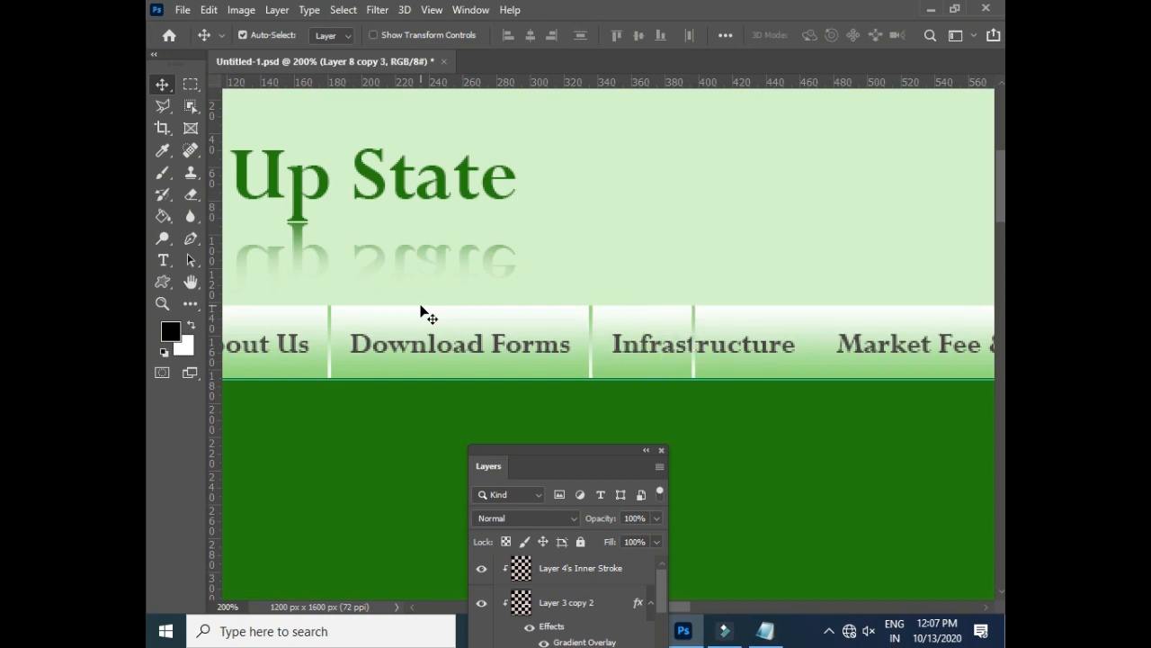
key(shift+Right)
key(shift+Right)
key(shift+Right)
key(shift+Right)
key(Right)
- Place another divider copy just after Market Fee & Charge at the end of the menu items
key(shift+Right)
key(shift+Right)
key(shift+Right)
key(shift+Right)
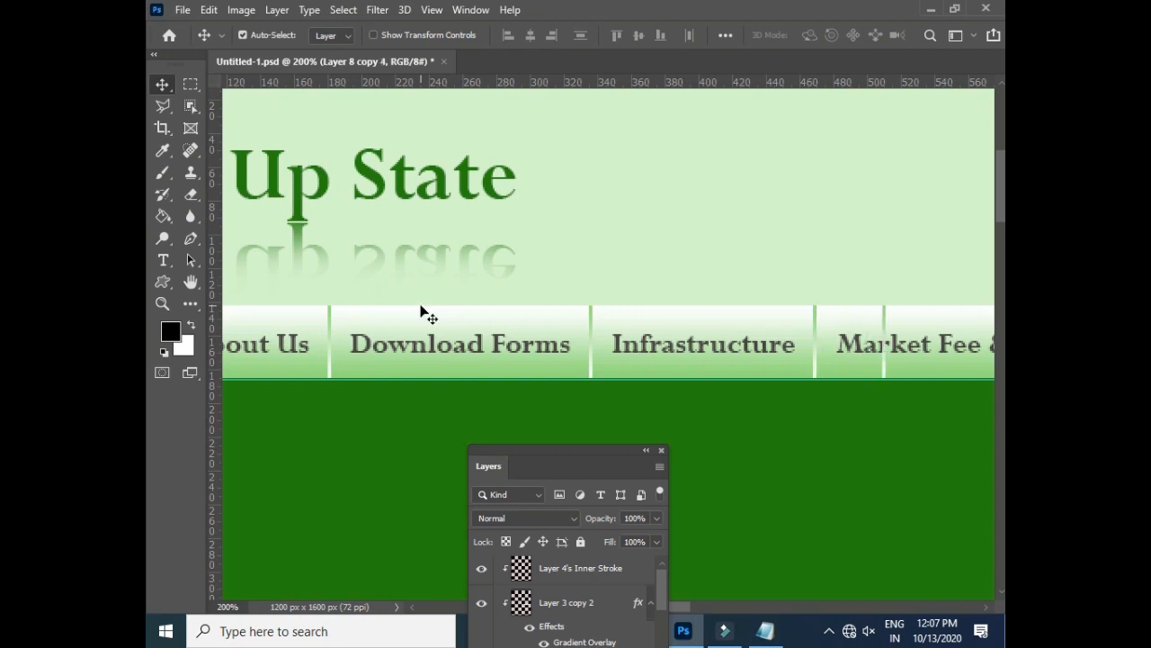
drag(587, 313, 377, 308)
drag(886, 313, 666, 303)
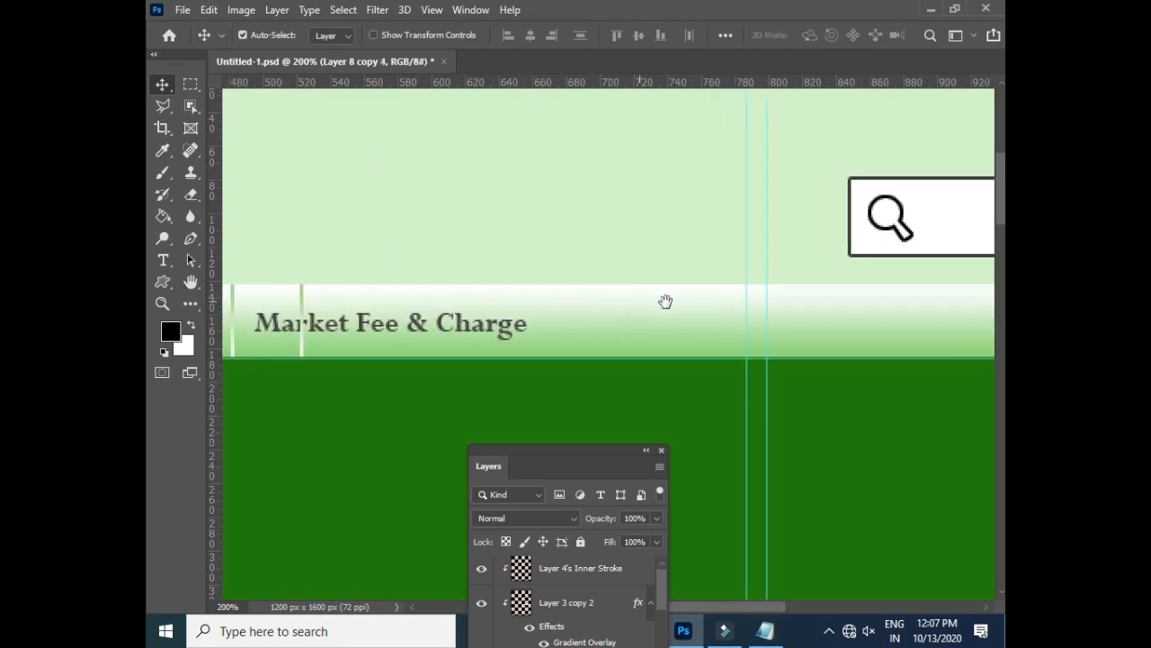
key(shift+Right)
key(shift+Right)
key(shift+Right)
key(shift+Right)
key(shift+Right)
key(shift+Right)
key(shift+Right)
key(shift+Right)
key(shift+Right)
key(shift+Right)
key(shift+Right)
key(shift+Right)
key(shift+Right)
key(shift+Right)
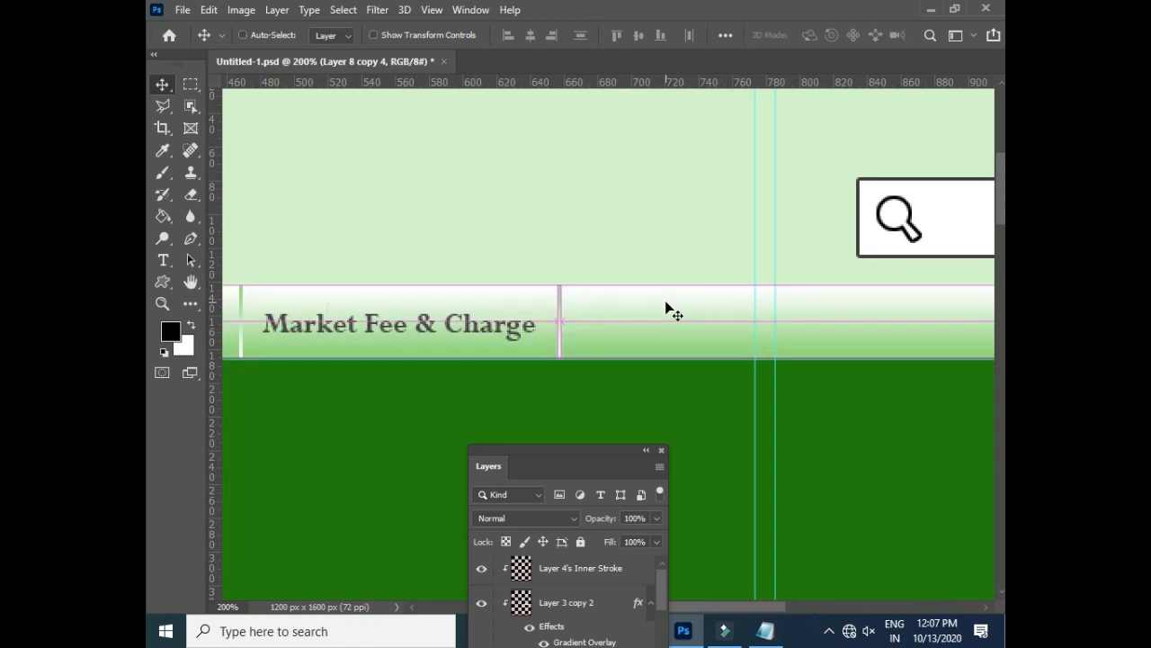
- Hide the Layer 8 copy 4 divider after Market Fee & Charge
key(ctrl+minus)
key(ctrl+minus)
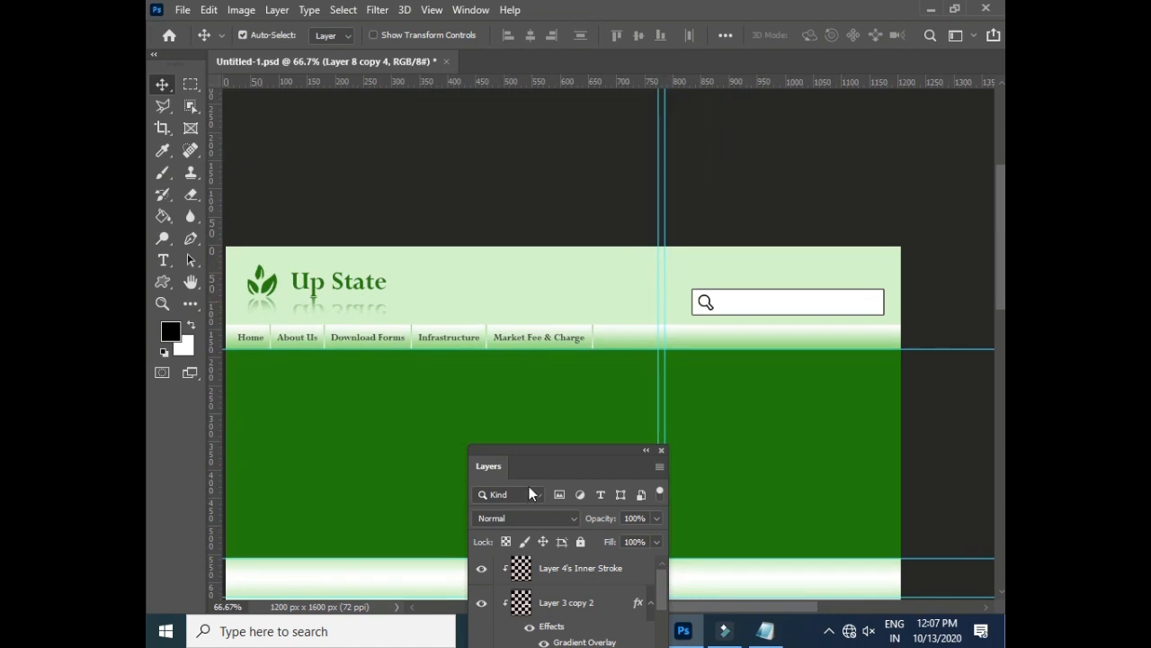
drag(614, 462, 707, 385)
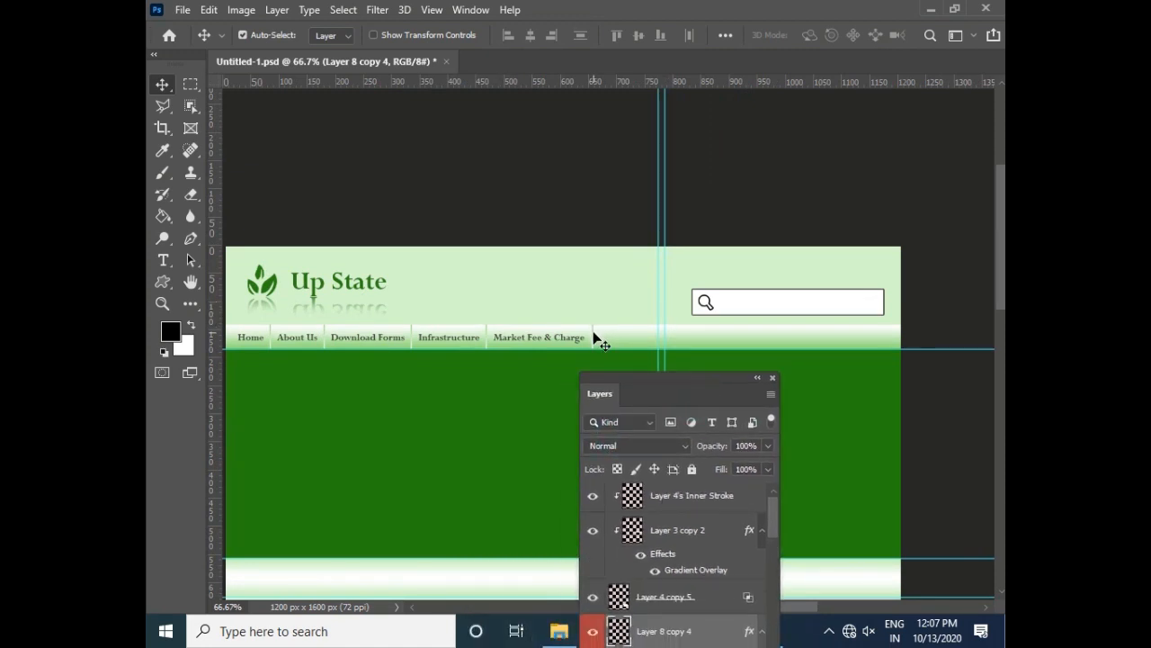
scroll(594, 339, up, 1)
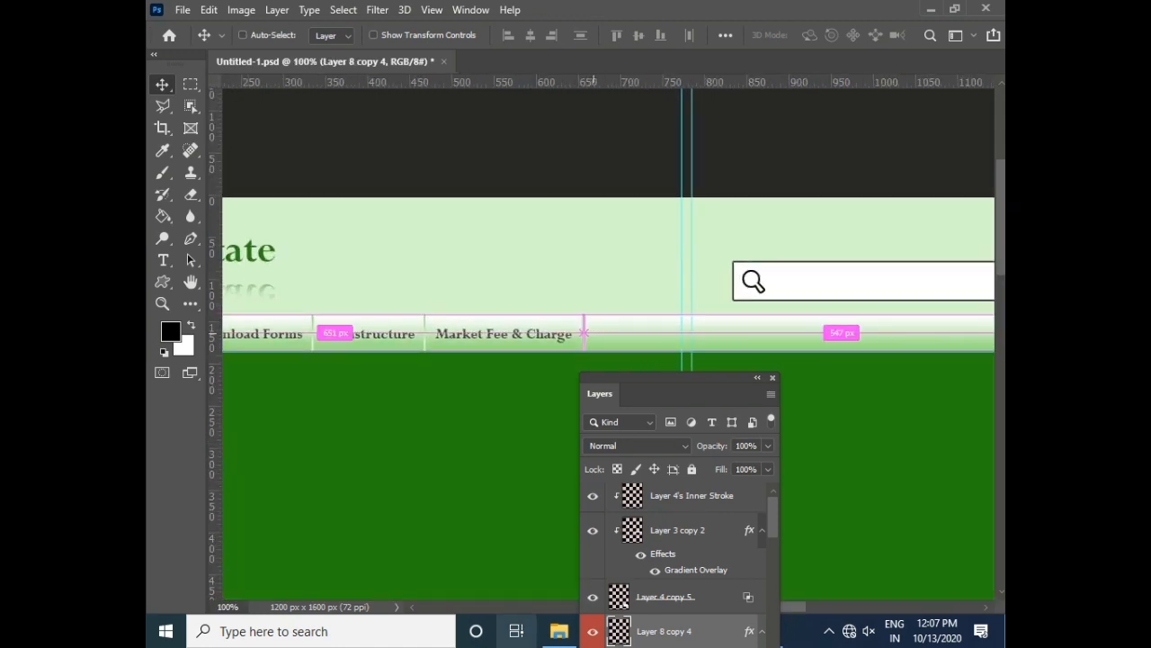
click(593, 631)
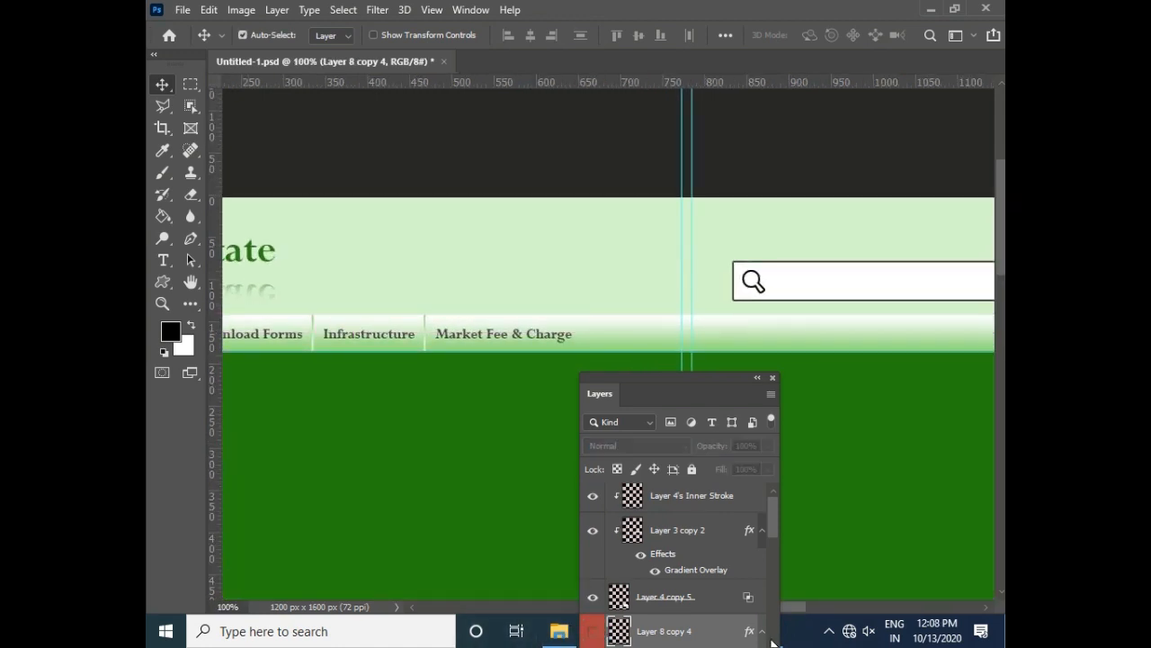
key(ctrl+minus)
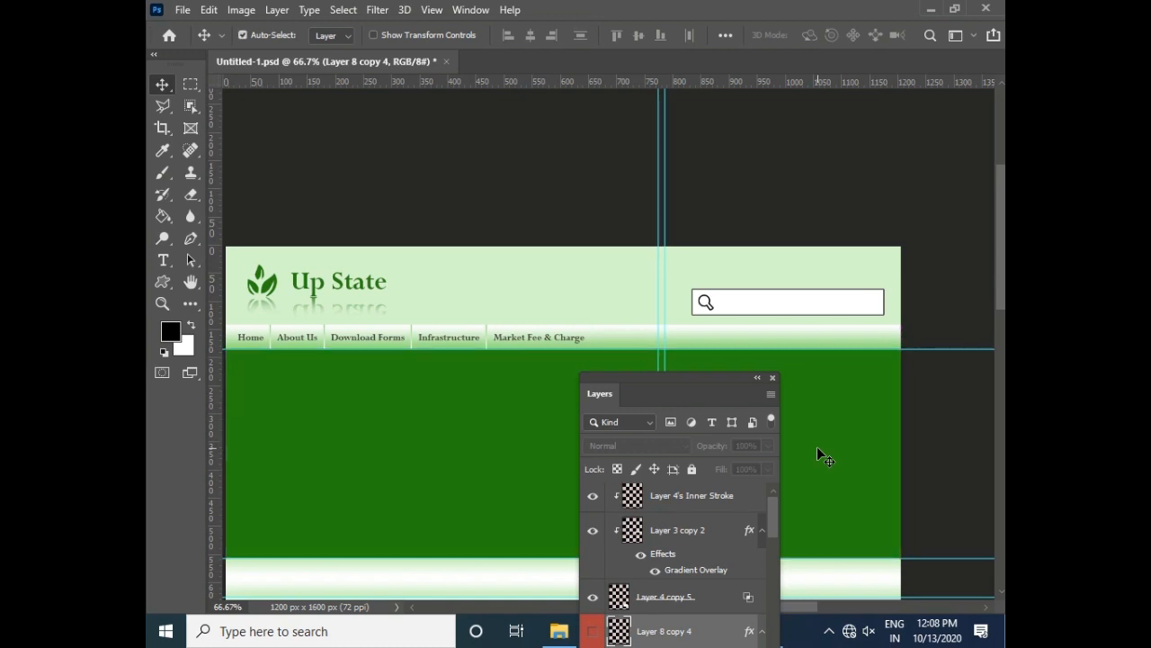
- Draw a square marquee selection of about 110 px in the upper-left corner of the light green content area
drag(663, 378, 825, 409)
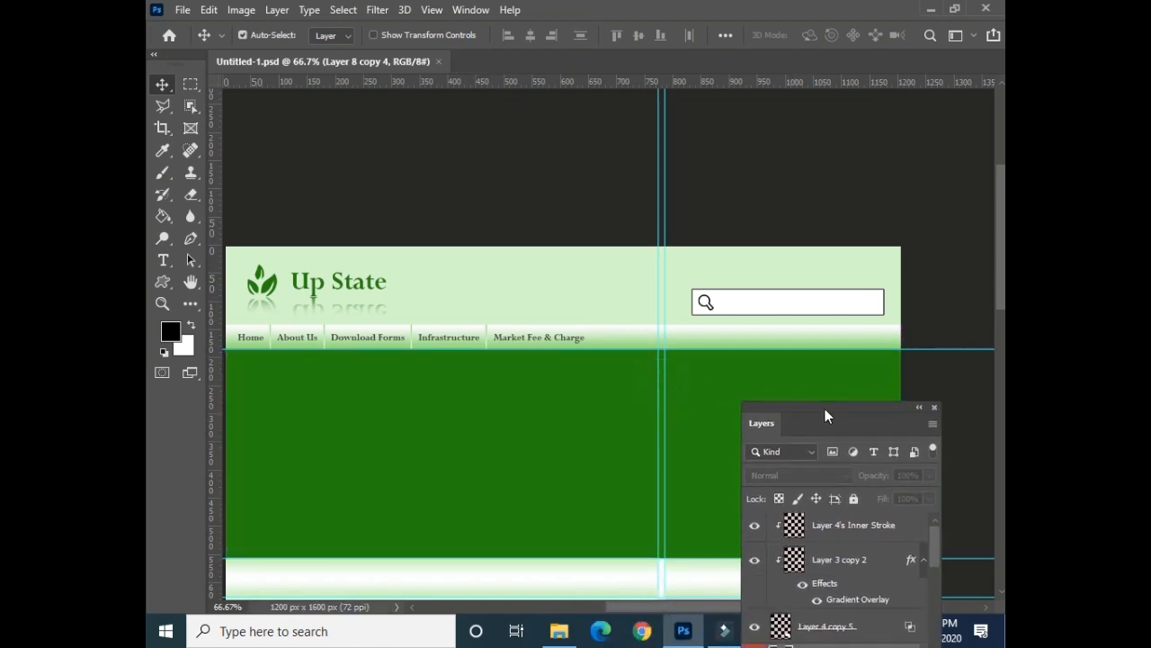
drag(550, 416, 606, 176)
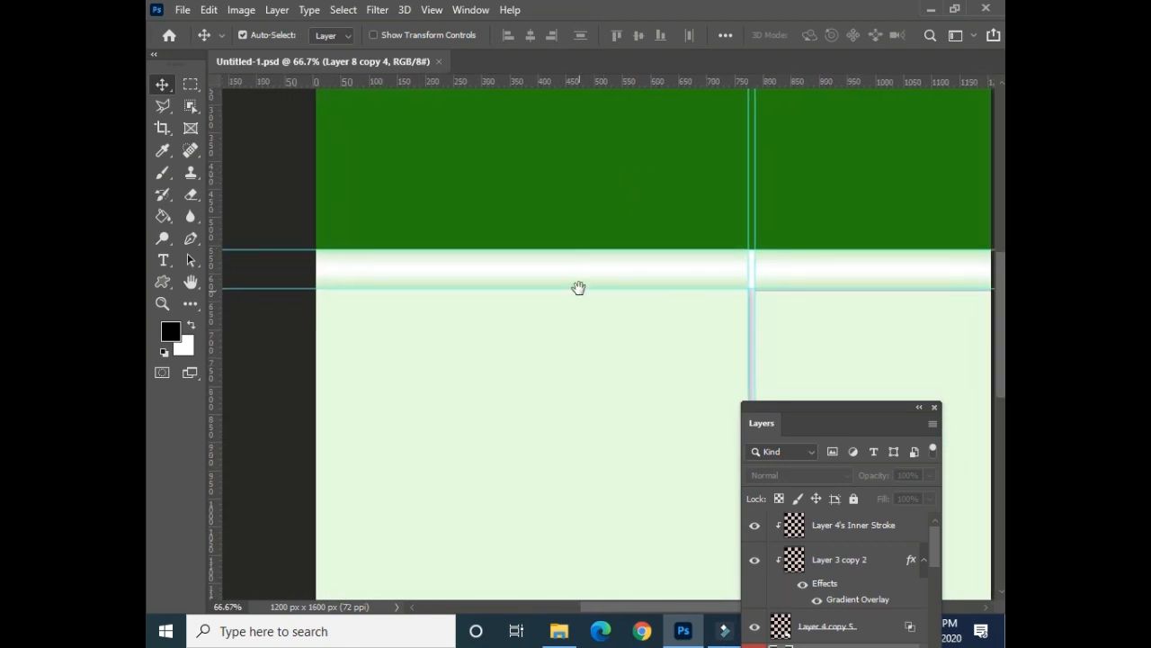
drag(579, 285, 570, 249)
click(189, 87)
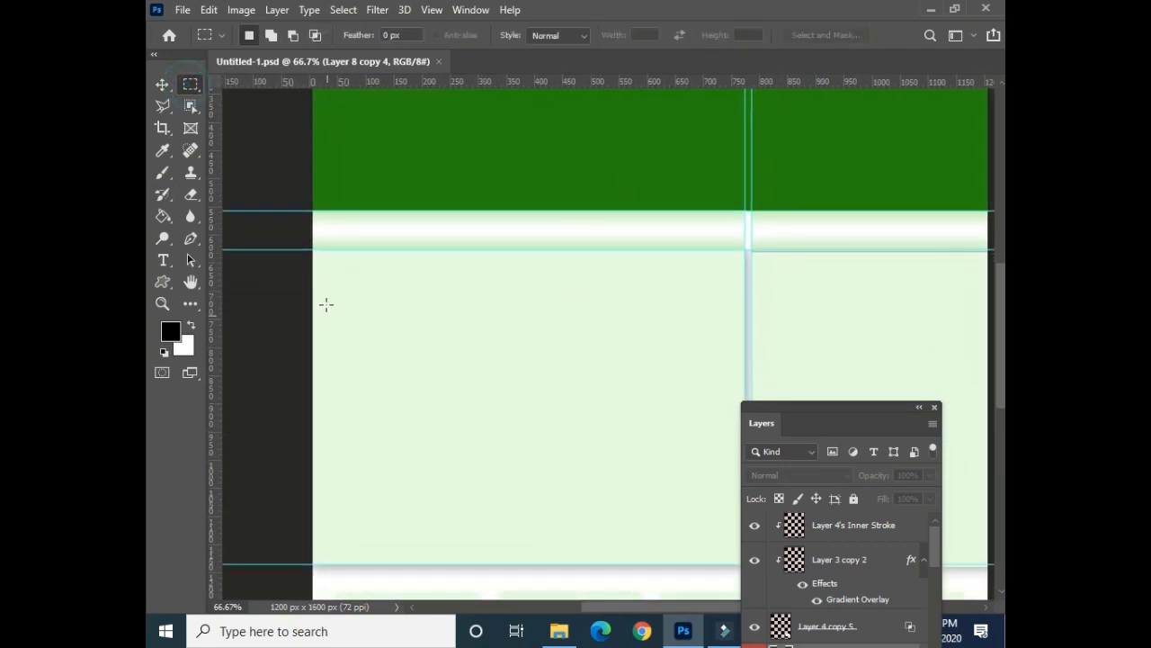
drag(324, 278, 385, 337)
drag(797, 417, 714, 255)
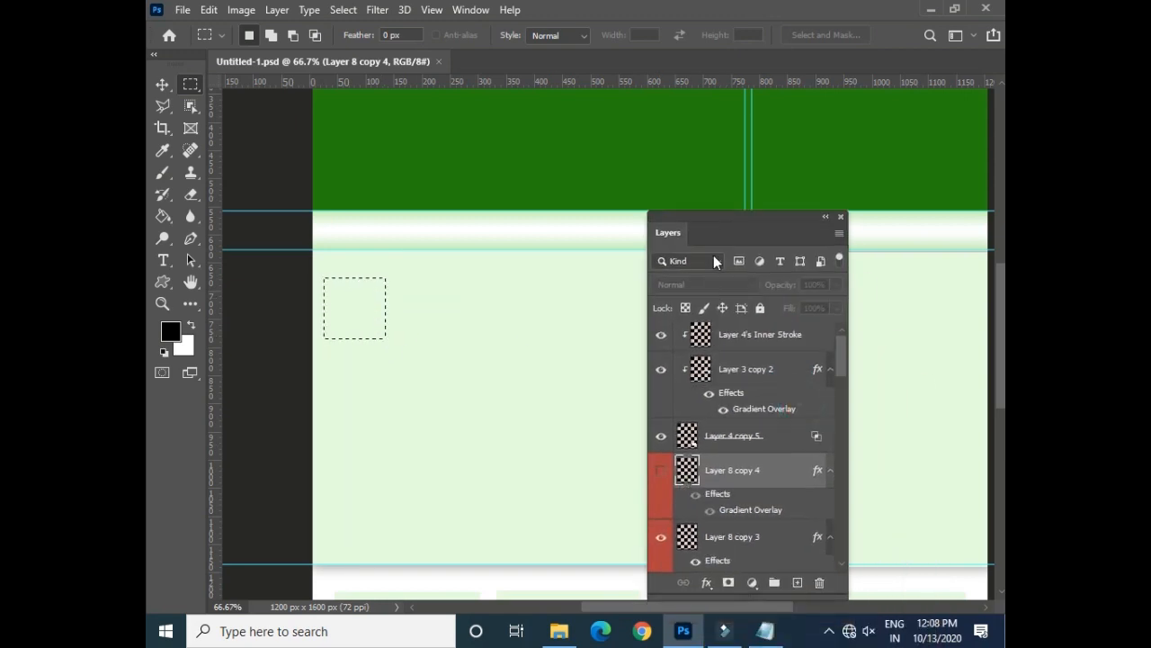
- Try smoothing the square selection with a sample radius of 10 pixels
click(344, 10)
click(463, 248)
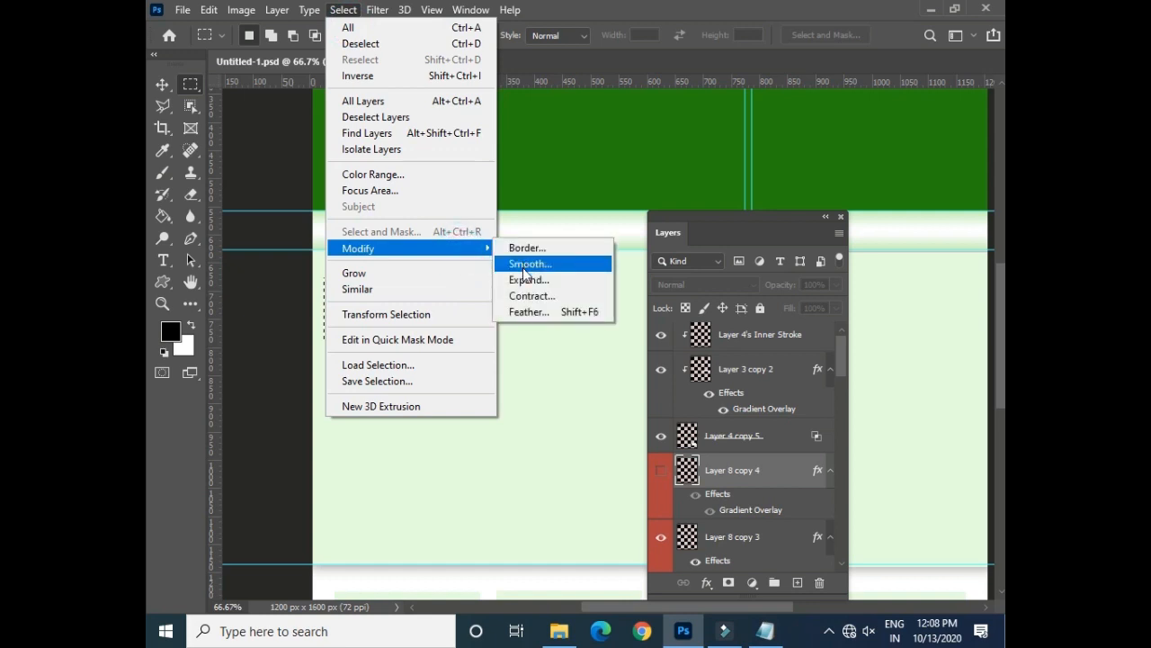
click(522, 264)
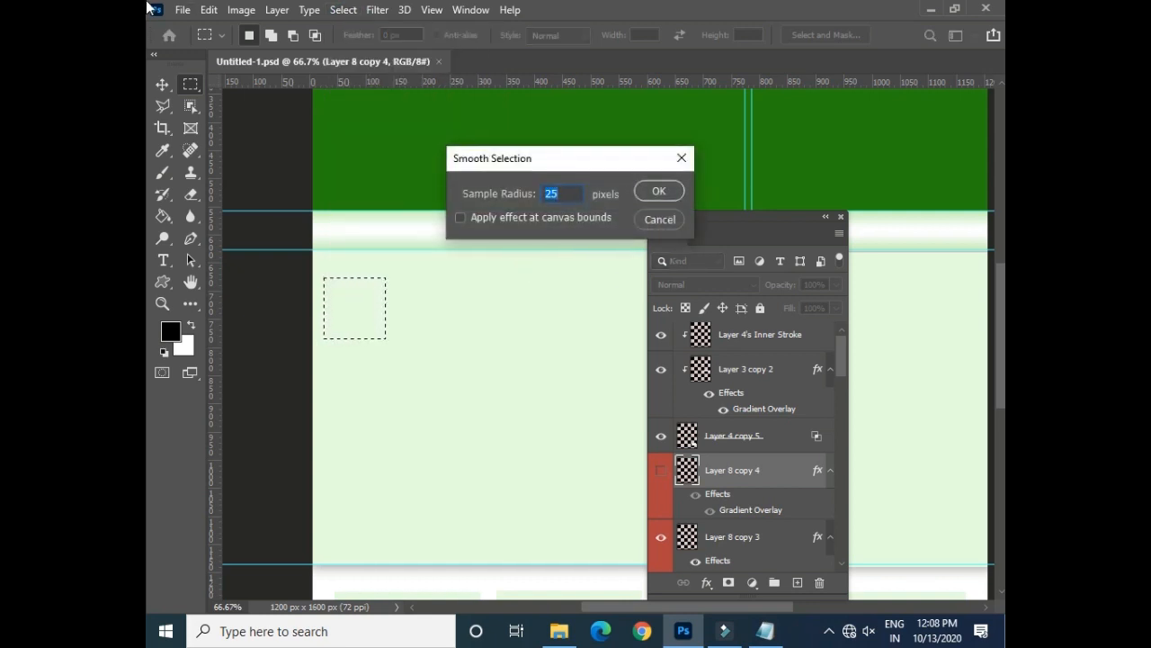
text(10.)
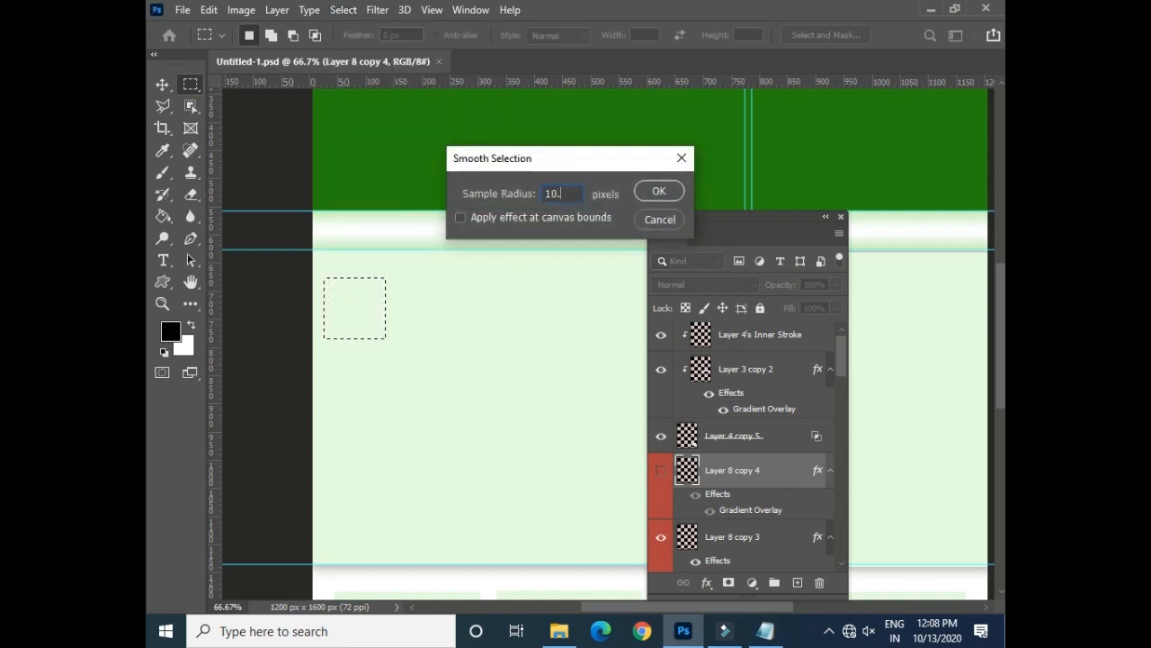
key(Return)
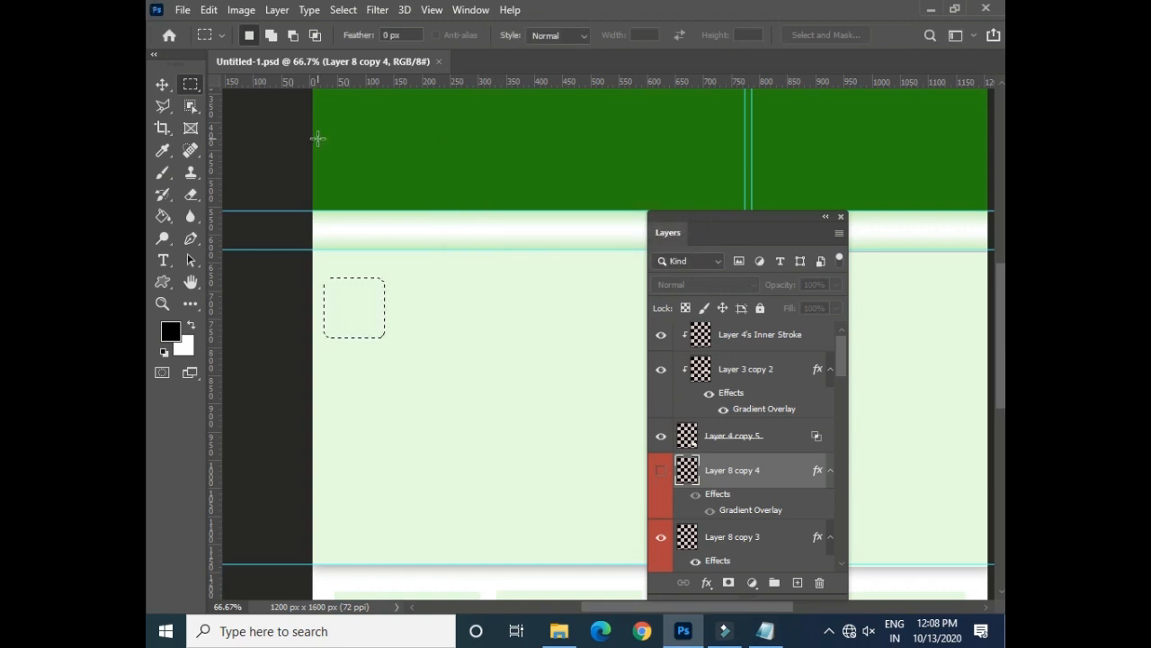
key(ctrl+z)
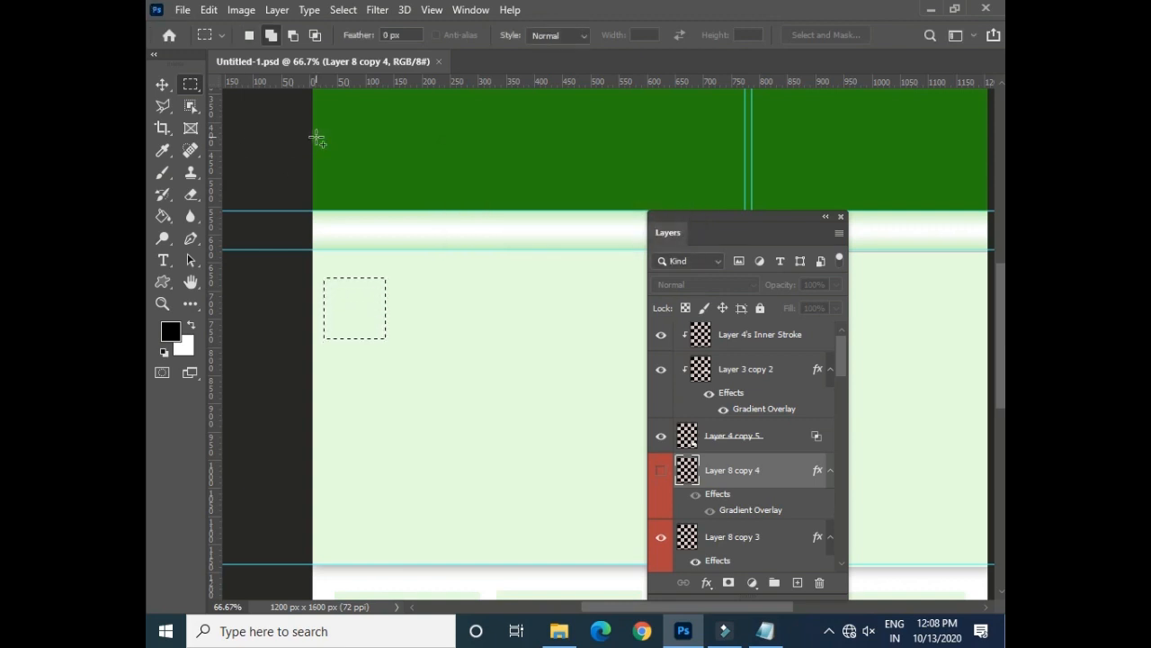
- Smooth the square selection with a sample radius of 5 pixels
click(344, 11)
mouse_move(441, 248)
click(519, 262)
text(5)
key(Return)
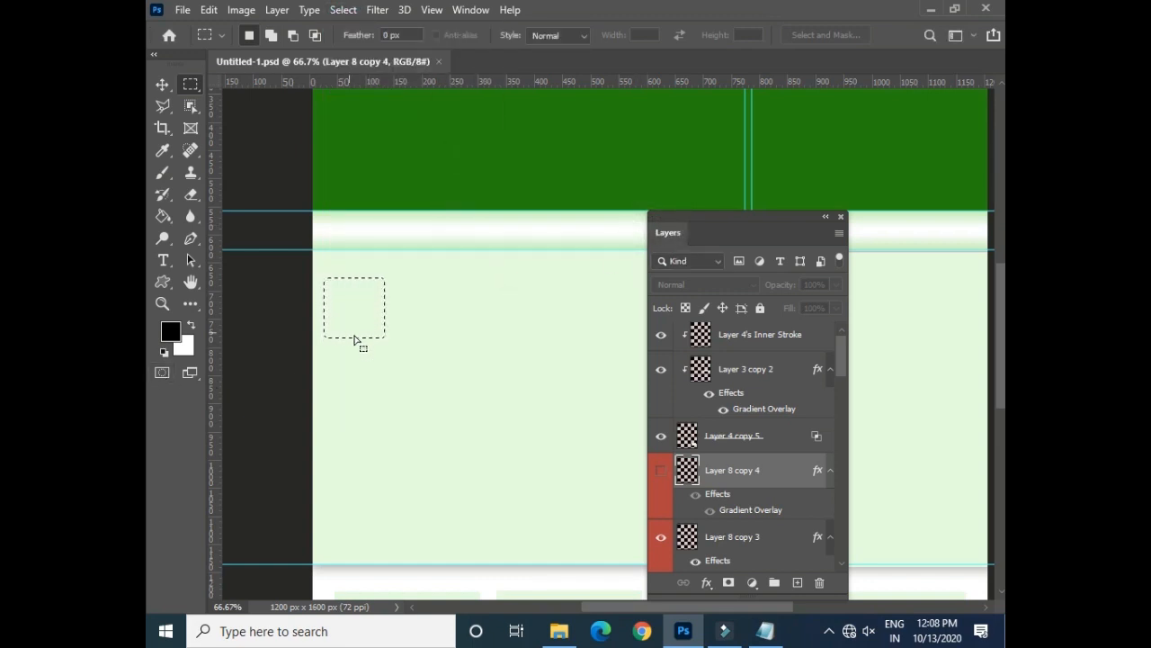
- Add a new layer above Layer 4's Inner Stroke and fill the selection with the white background color
scroll(779, 382, up, 1)
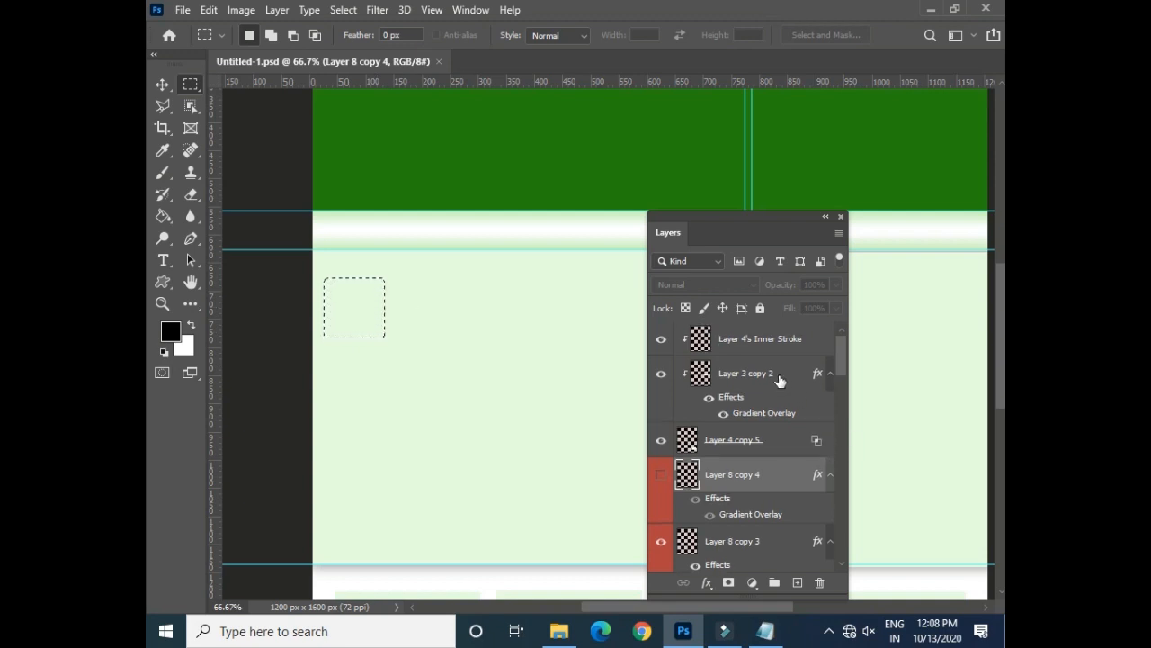
click(772, 342)
click(798, 583)
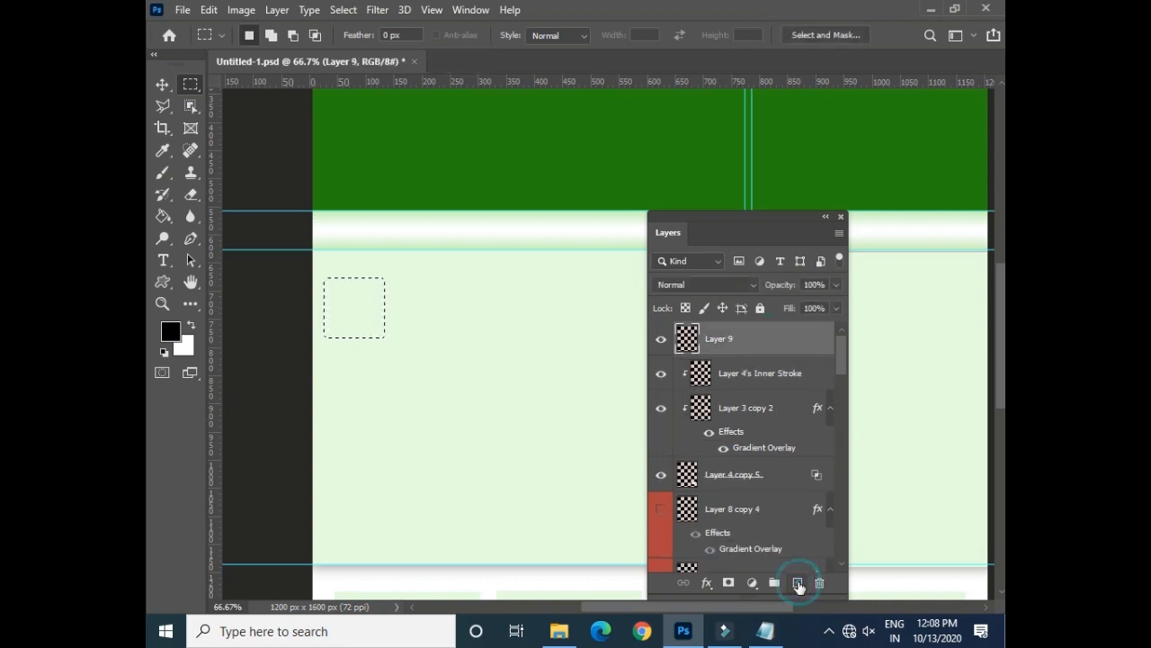
key(ctrl+BackSpace)
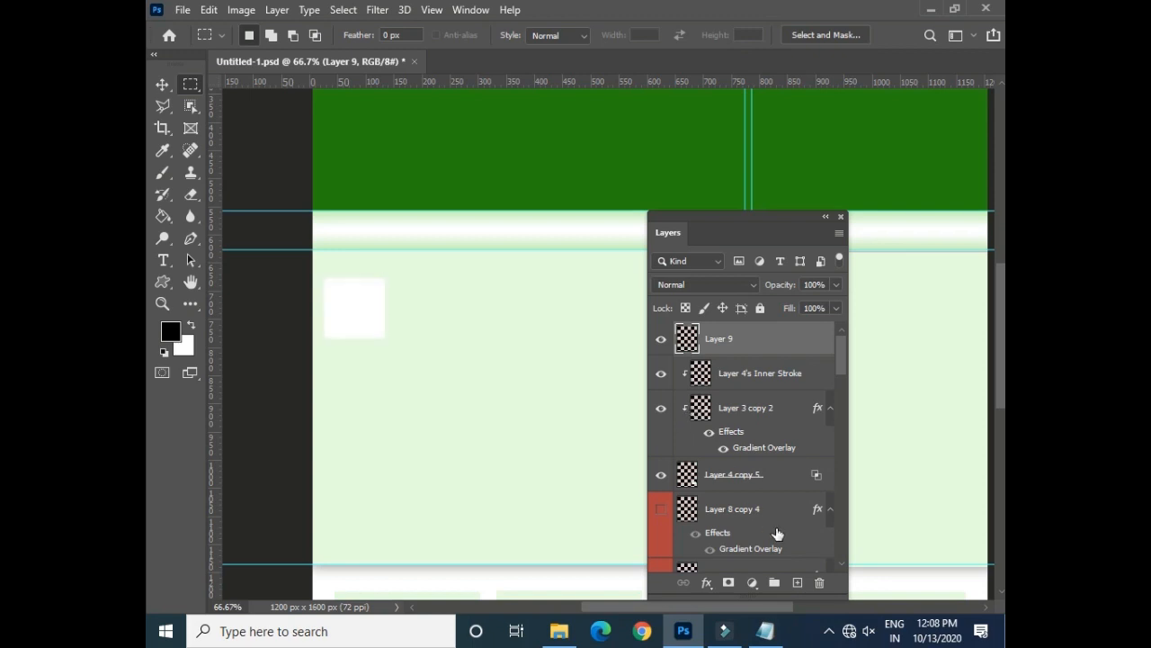
- Add a Stroke effect to the white square and set its color to green 25810d
click(708, 584)
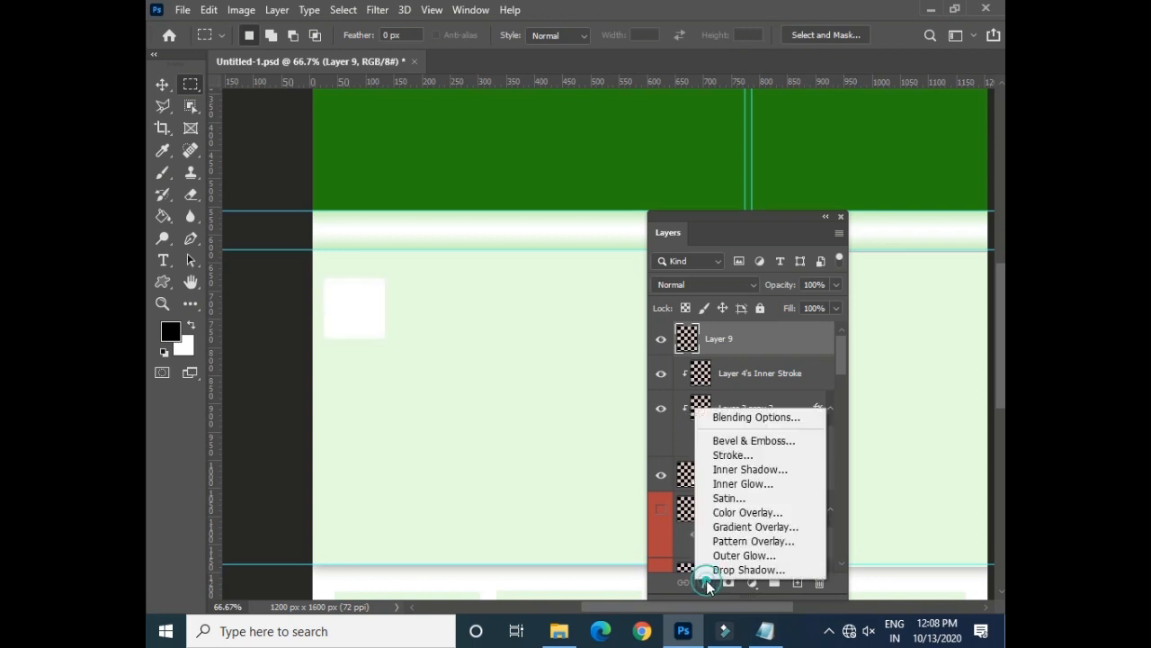
click(761, 452)
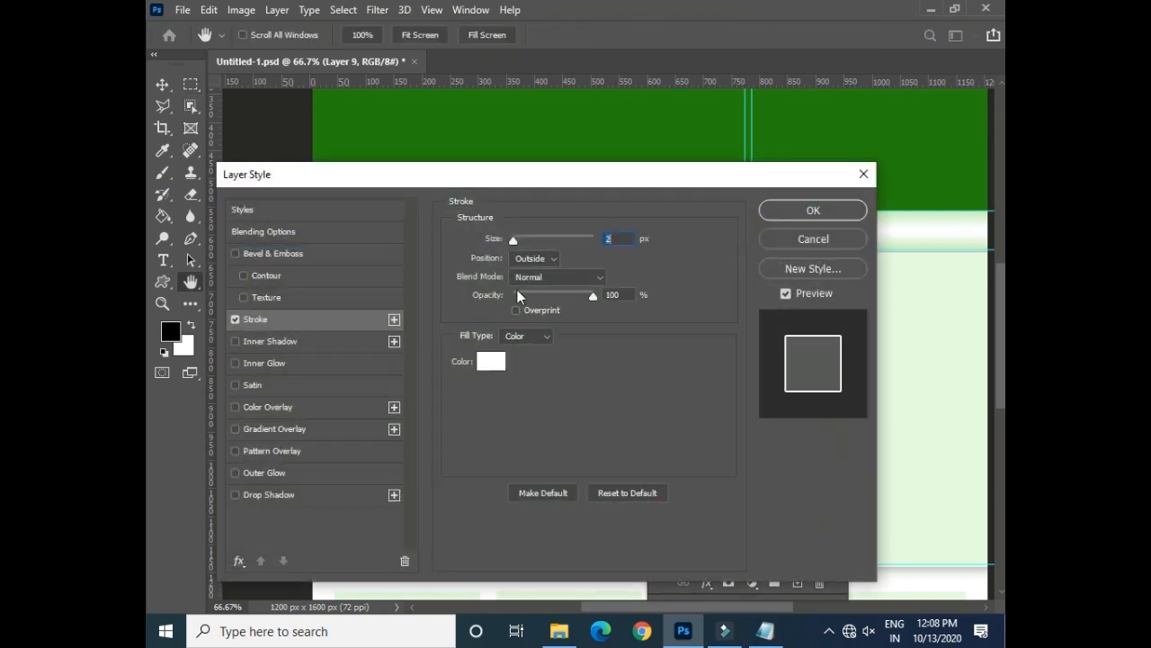
click(486, 363)
text(25810d)
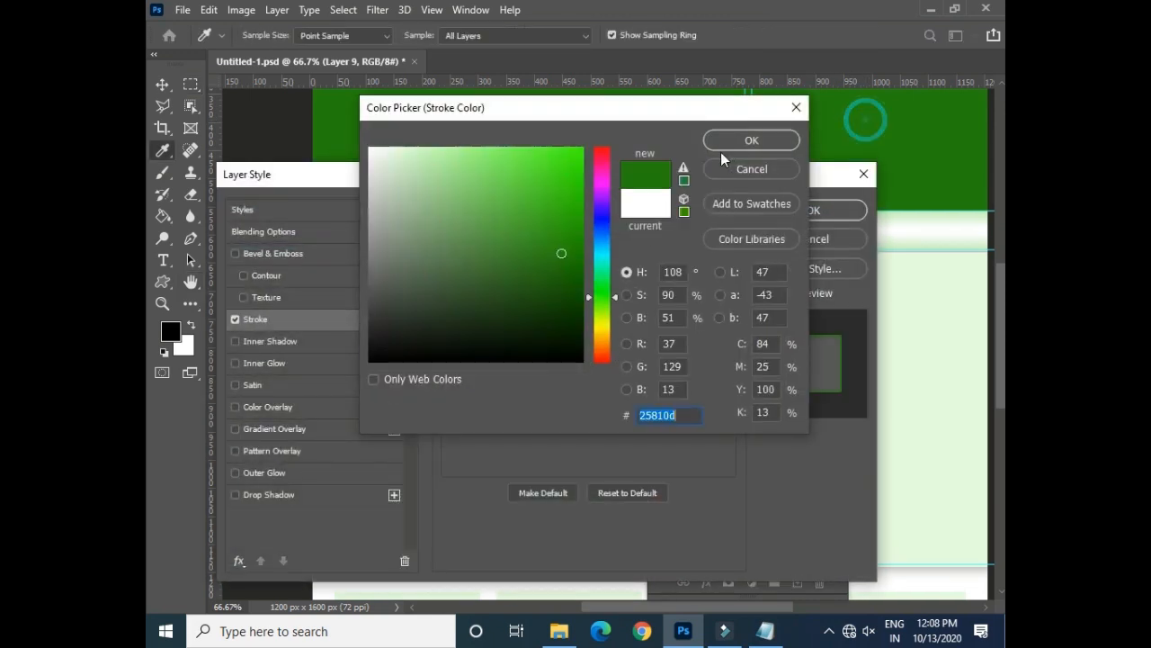
click(722, 139)
drag(460, 172, 716, 156)
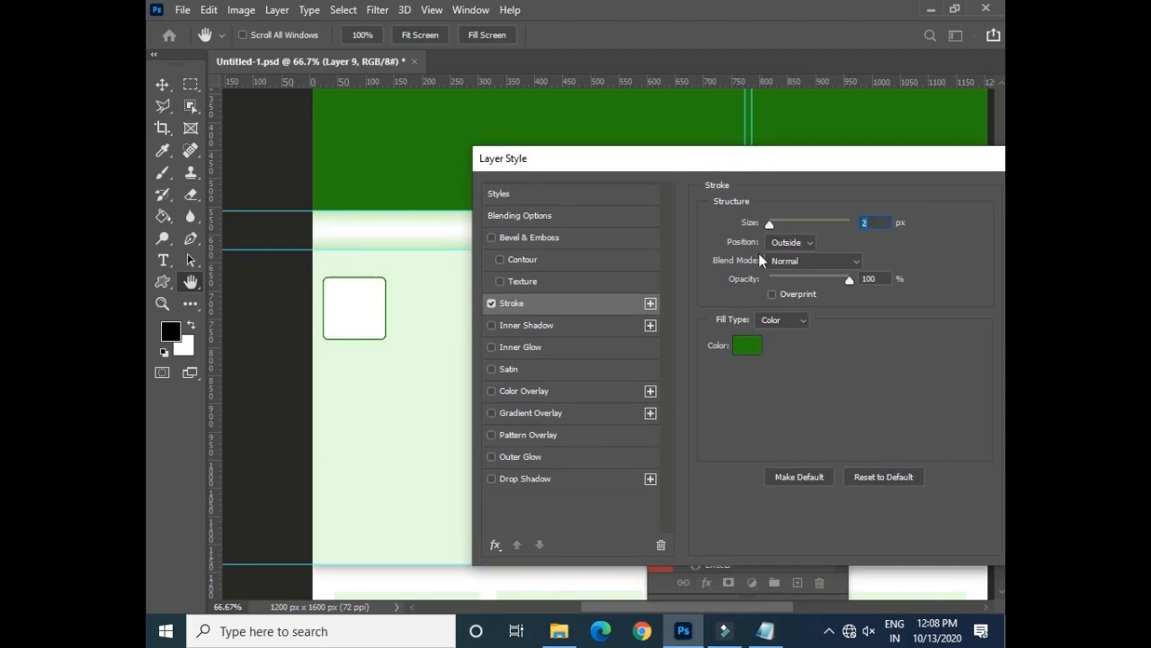
- Preview the Inside stroke position, and apply the square's stroke with the position set to Outside
click(794, 243)
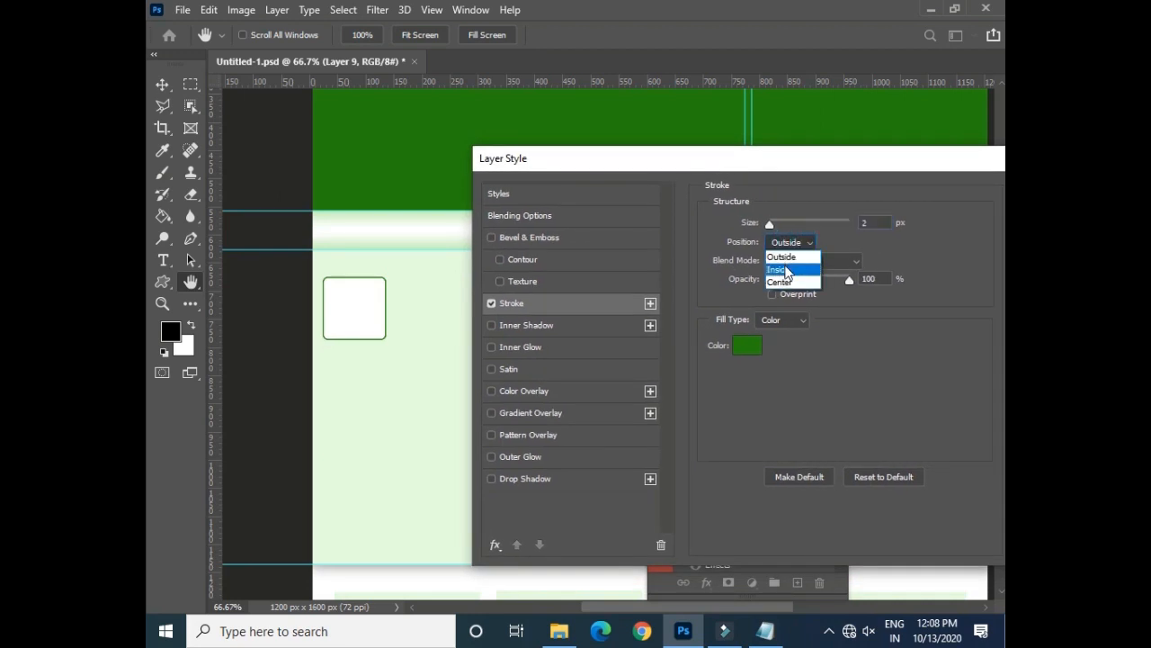
click(789, 264)
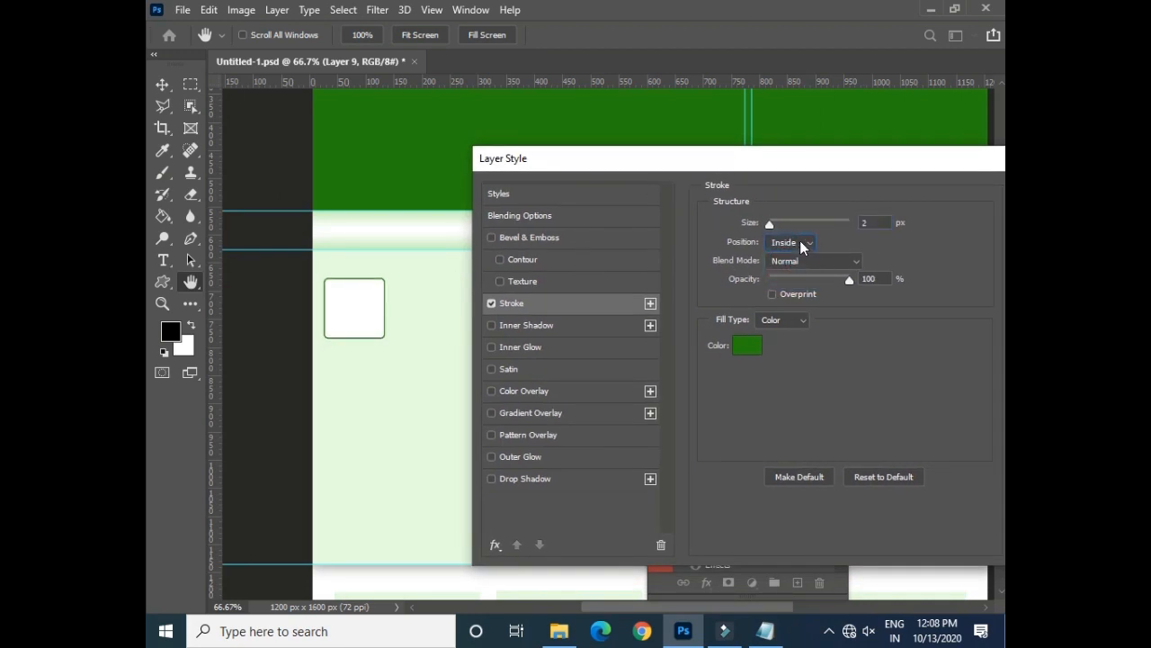
click(803, 244)
click(791, 253)
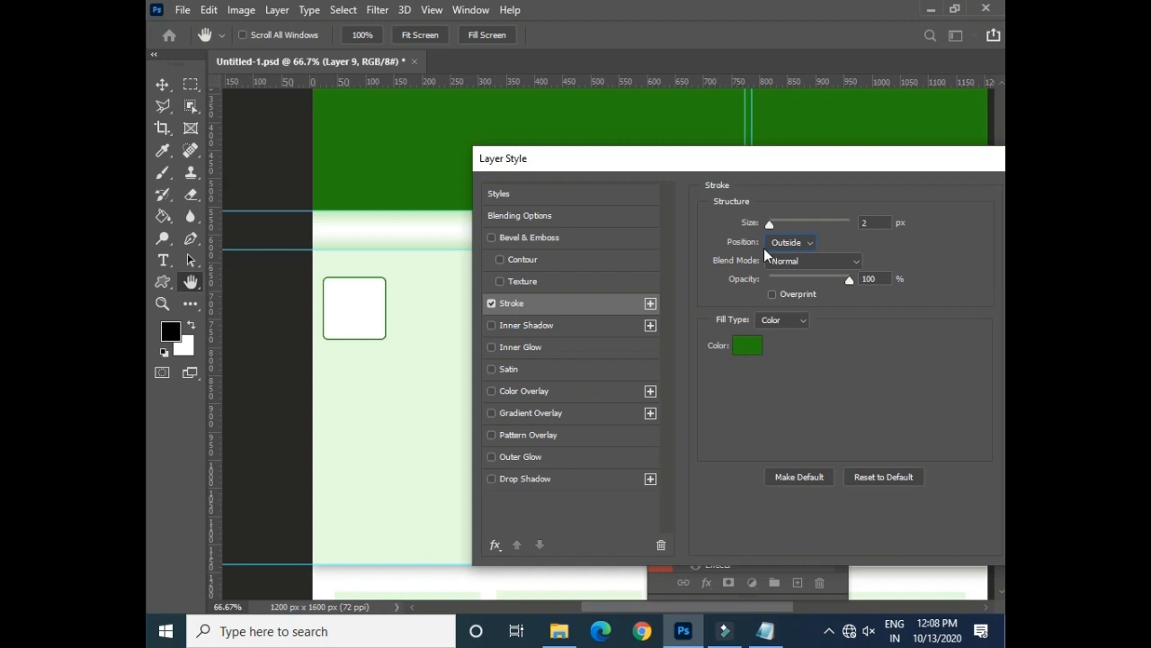
drag(795, 164, 566, 180)
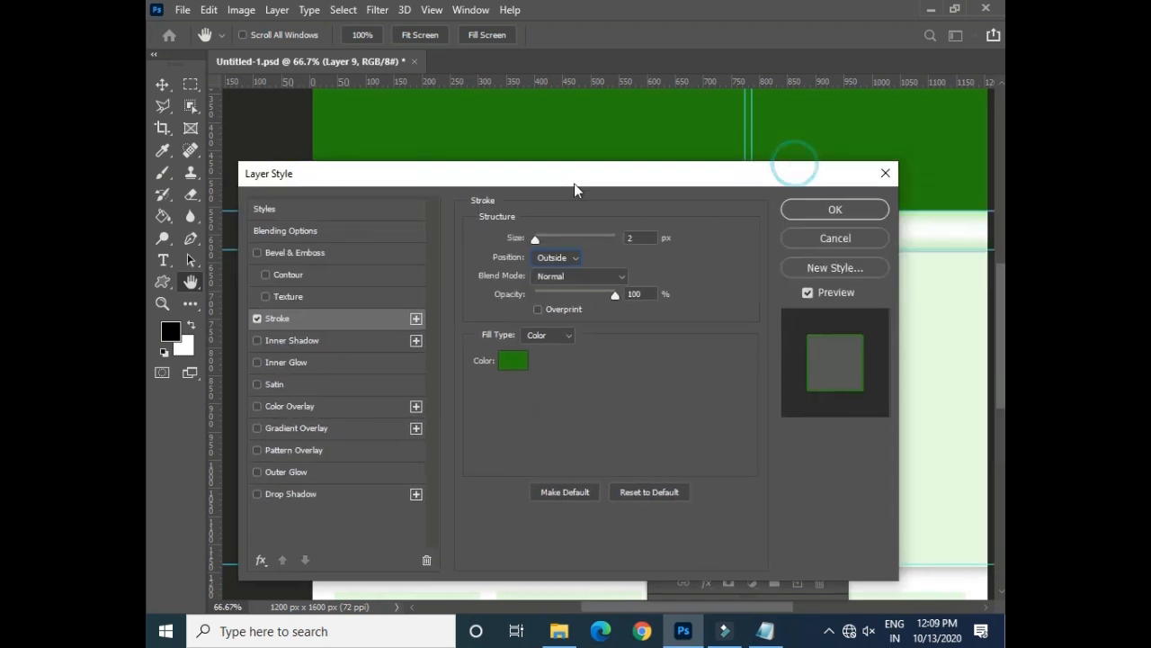
click(791, 210)
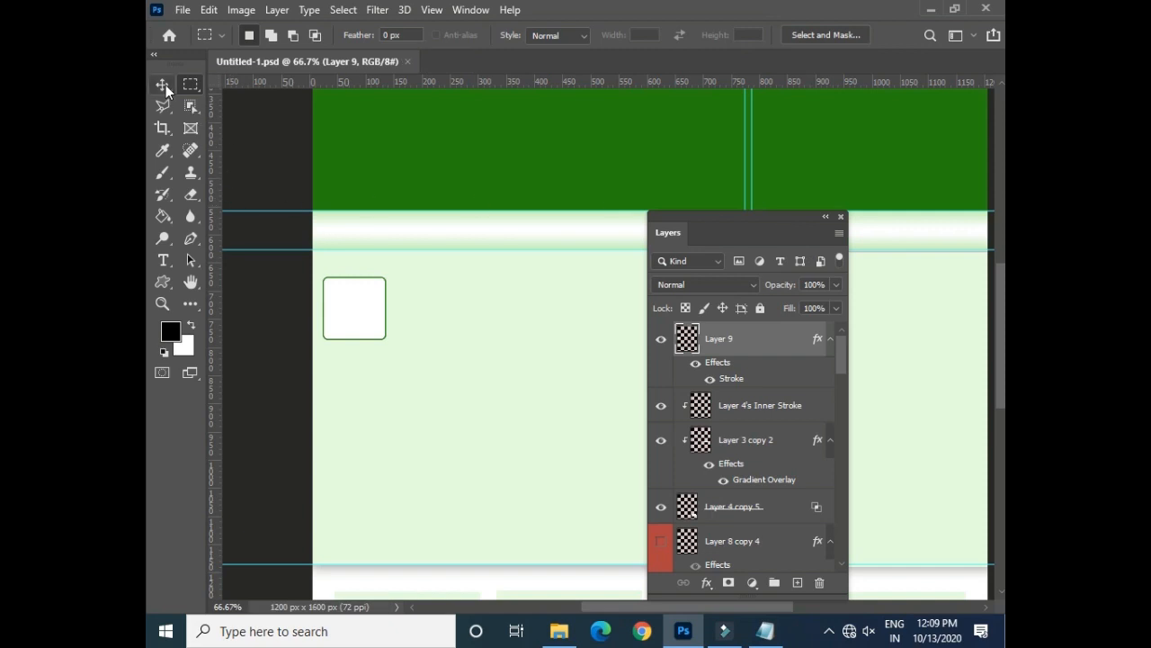
- Move the white square up about 28 px, closer to the content area's upper edge
click(163, 85)
drag(674, 217, 847, 225)
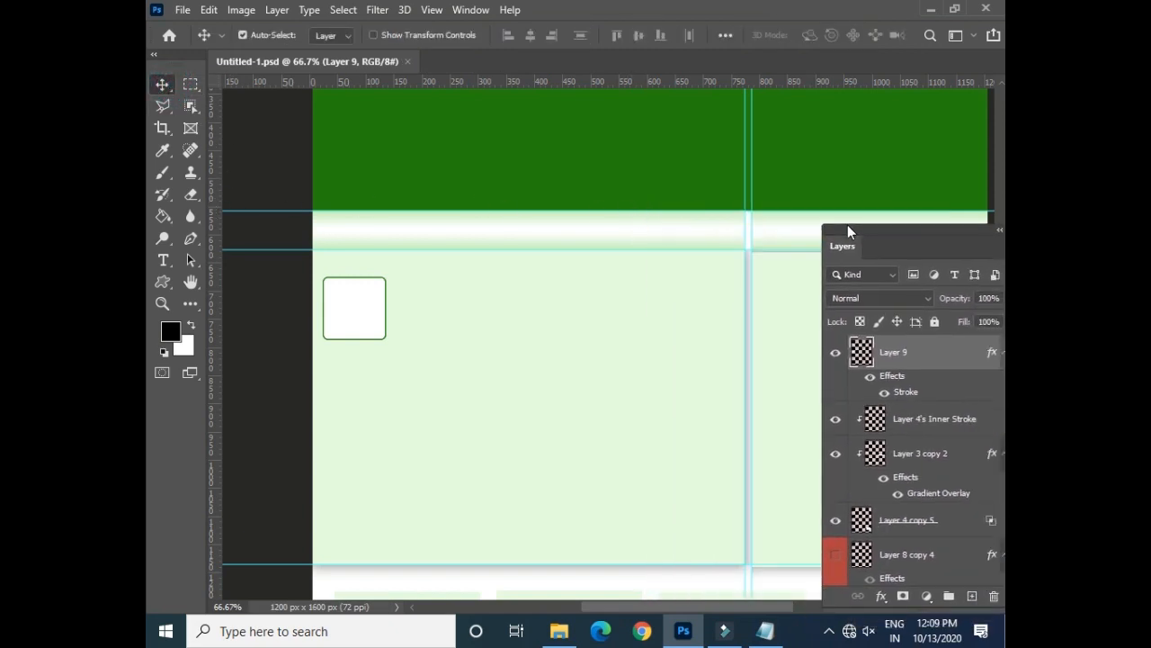
drag(360, 313, 362, 297)
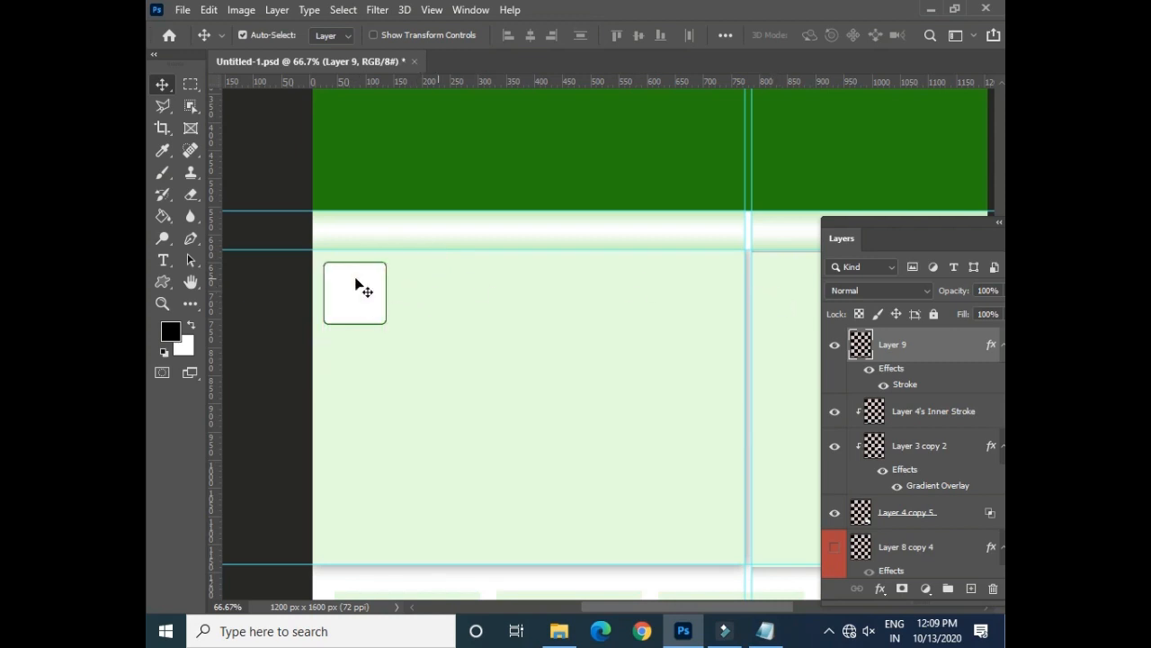
drag(369, 297, 703, 377)
key(ctrl+z)
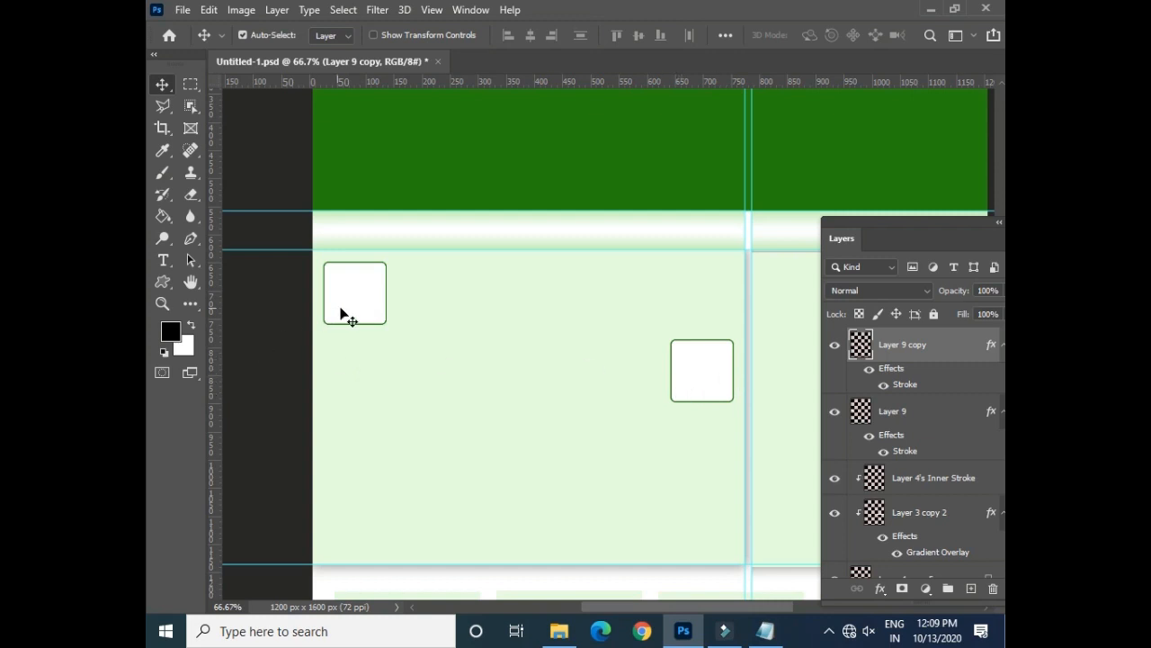
drag(686, 406, 345, 465)
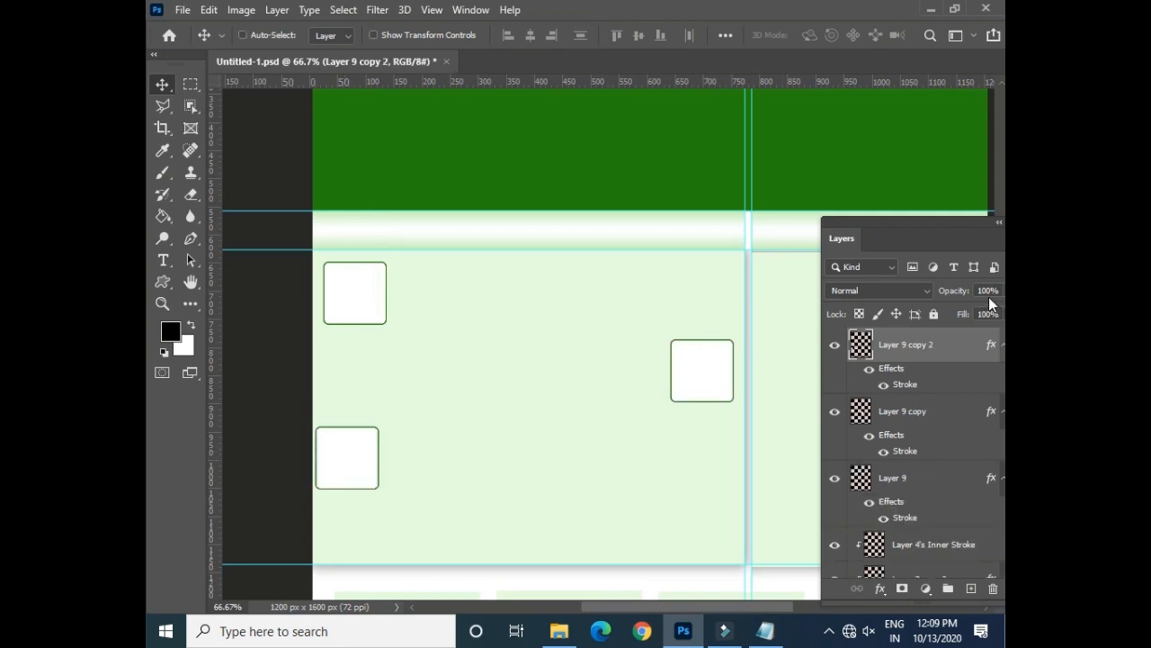
key(ctrl+z)
key(ctrl+z)
key(ctrl+z)
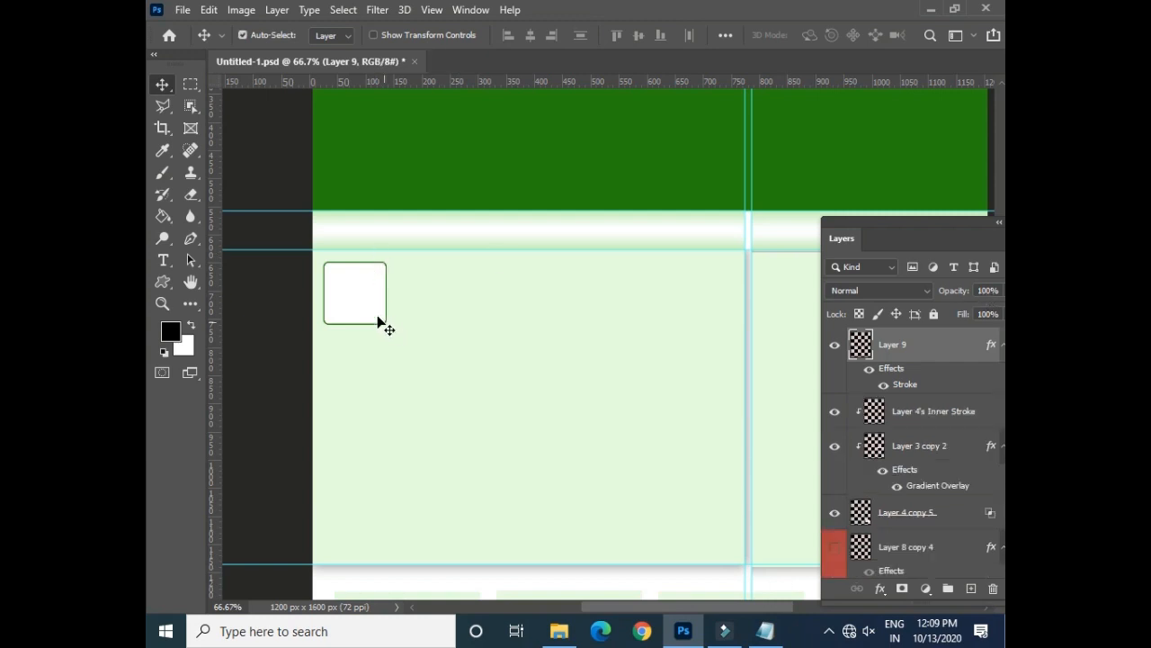
- Duplicate the green-outlined white square three times, stacking the copies below it at even intervals in one column
drag(366, 297, 360, 507)
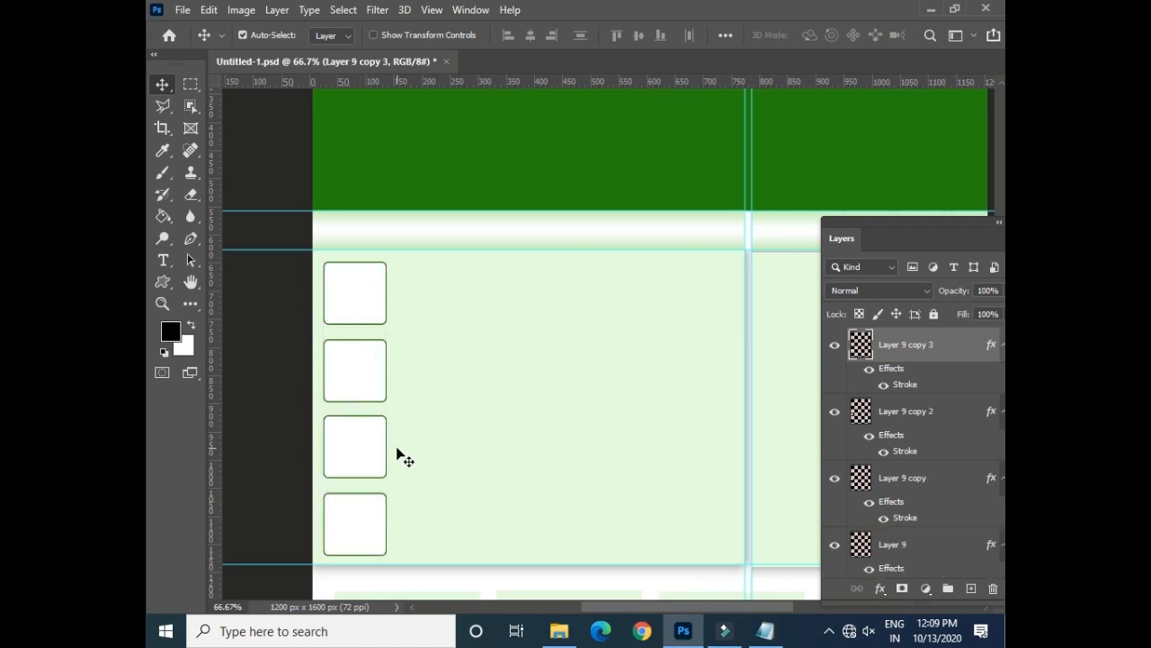
- Duplicate the gradient heading bar of the narrow content column down to that column's middle, and bring the copy in front of the Layer 4 copies
key(space)
drag(621, 321, 520, 290)
drag(591, 293, 543, 300)
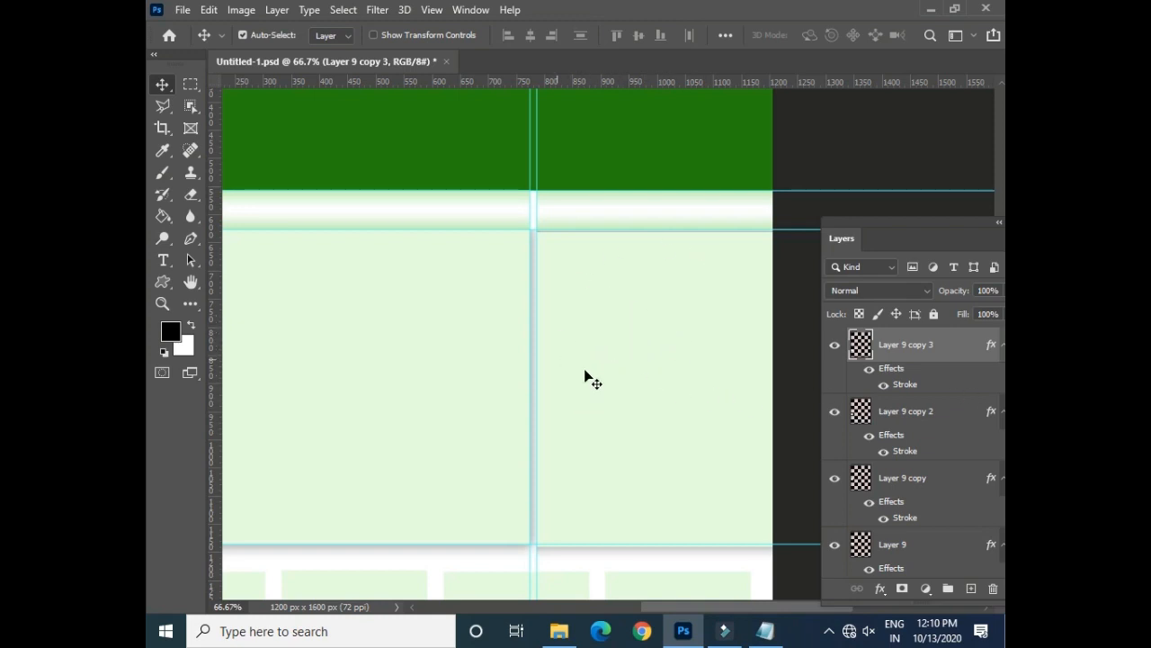
click(650, 220)
drag(646, 223, 647, 406)
key(ctrl+bracketright)
key(ctrl+bracketright)
key(ctrl+bracketright)
key(ctrl+bracketright)
key(ctrl+bracketright)
key(ctrl+bracketright)
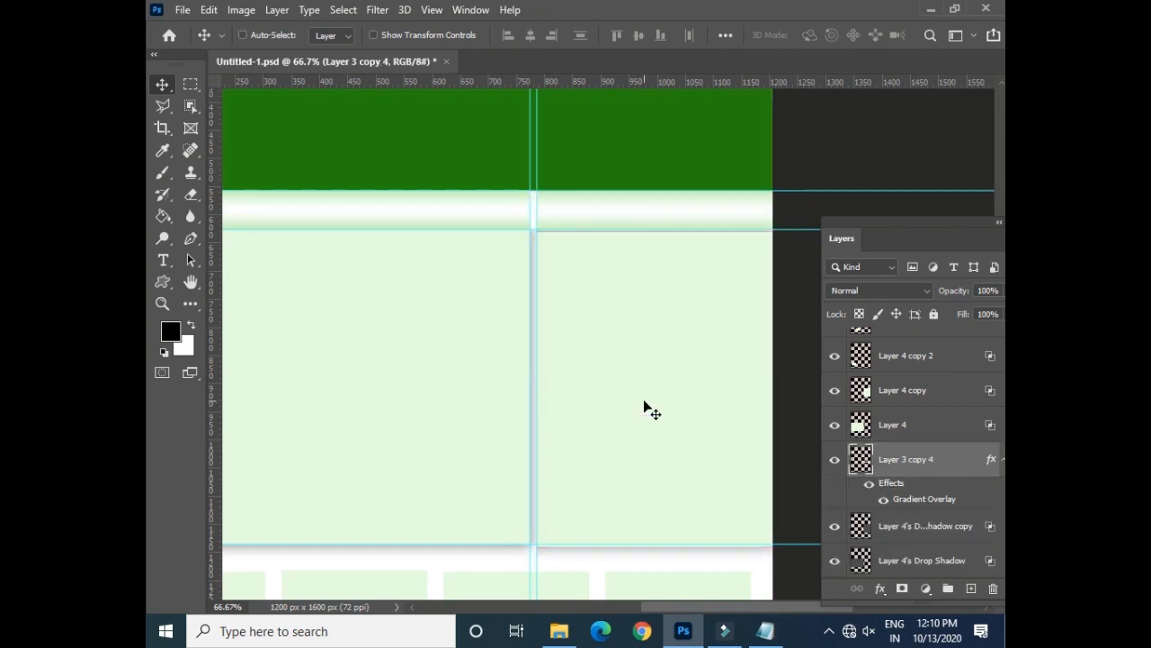
key(space)
drag(453, 198, 477, 317)
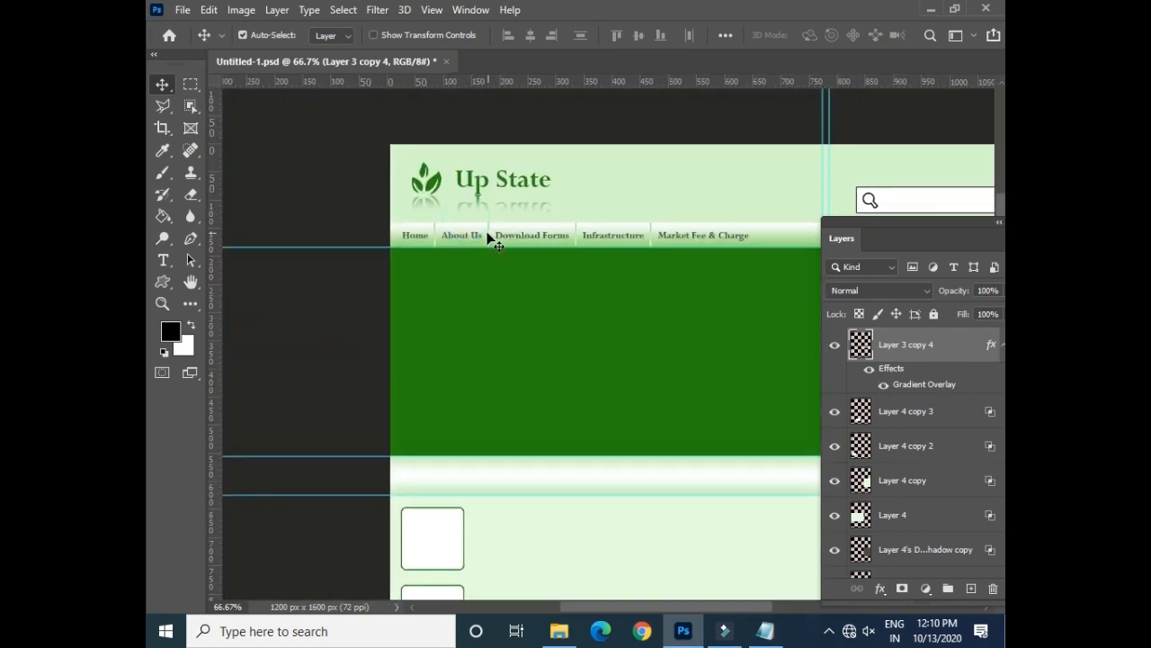
key(space)
drag(583, 371, 416, 182)
drag(566, 318, 537, 315)
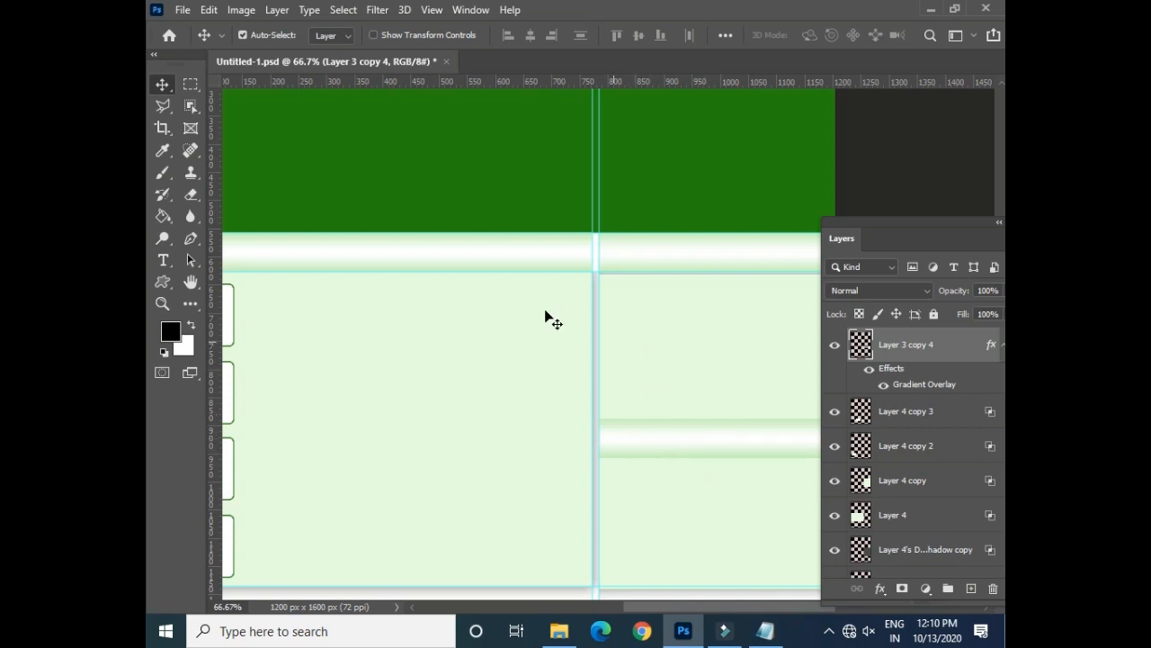
drag(413, 375, 547, 327)
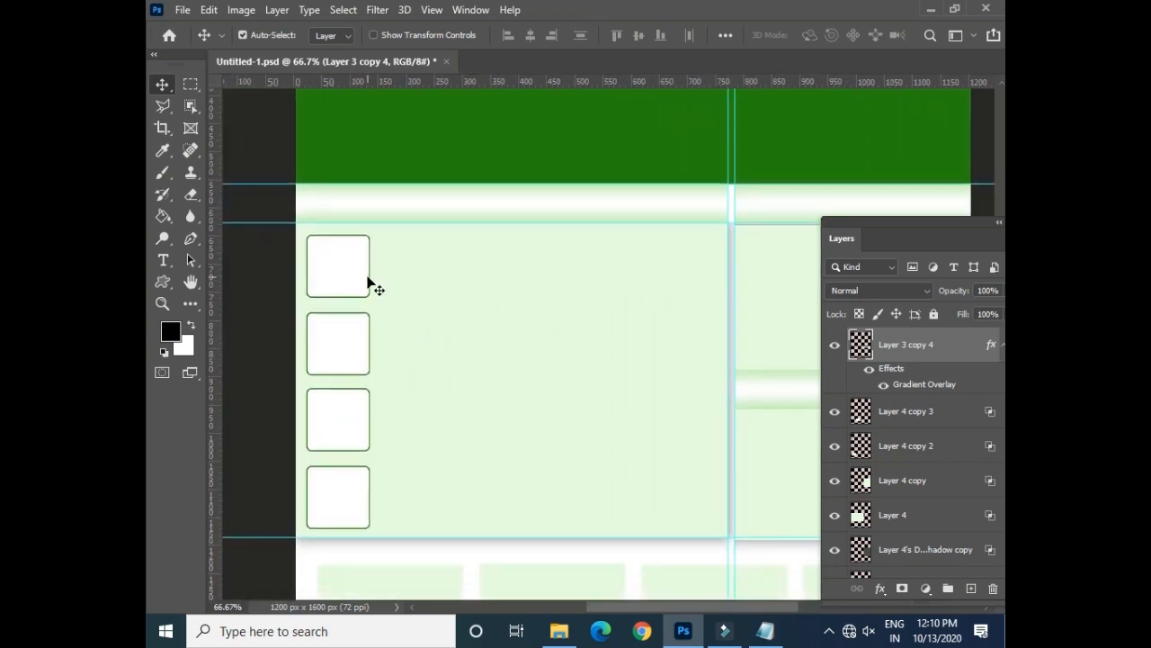
- Edit the footer's Gradient Overlay and set the light color stop at 100% to dcf3d5
drag(444, 475, 411, 275)
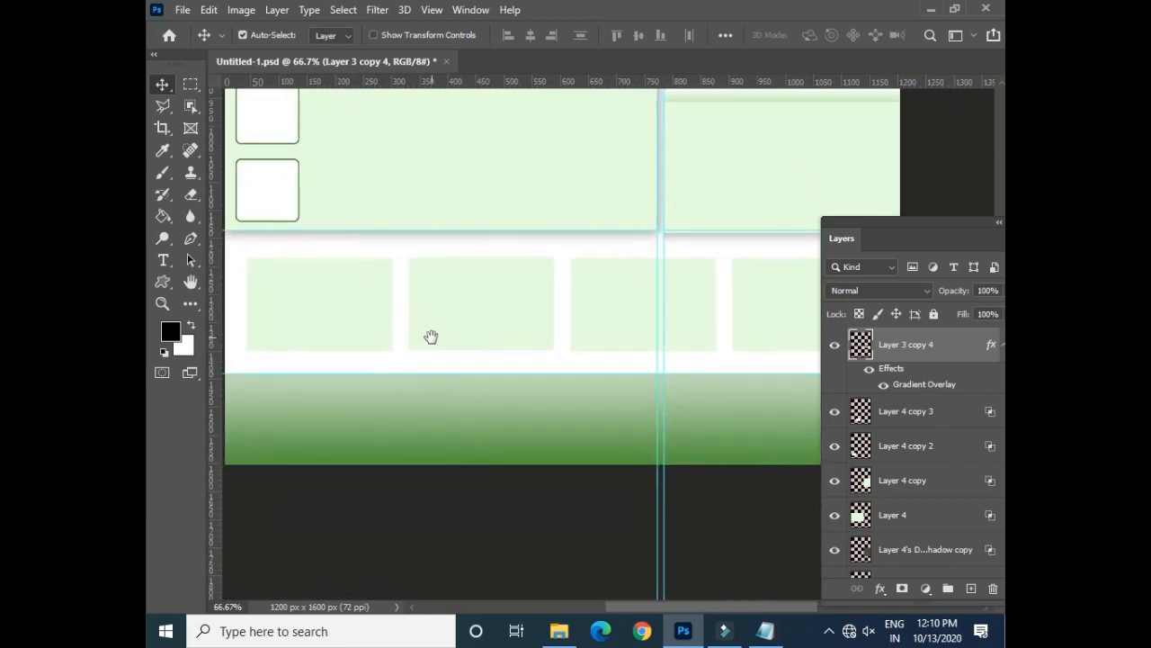
click(471, 410)
click(880, 588)
click(912, 533)
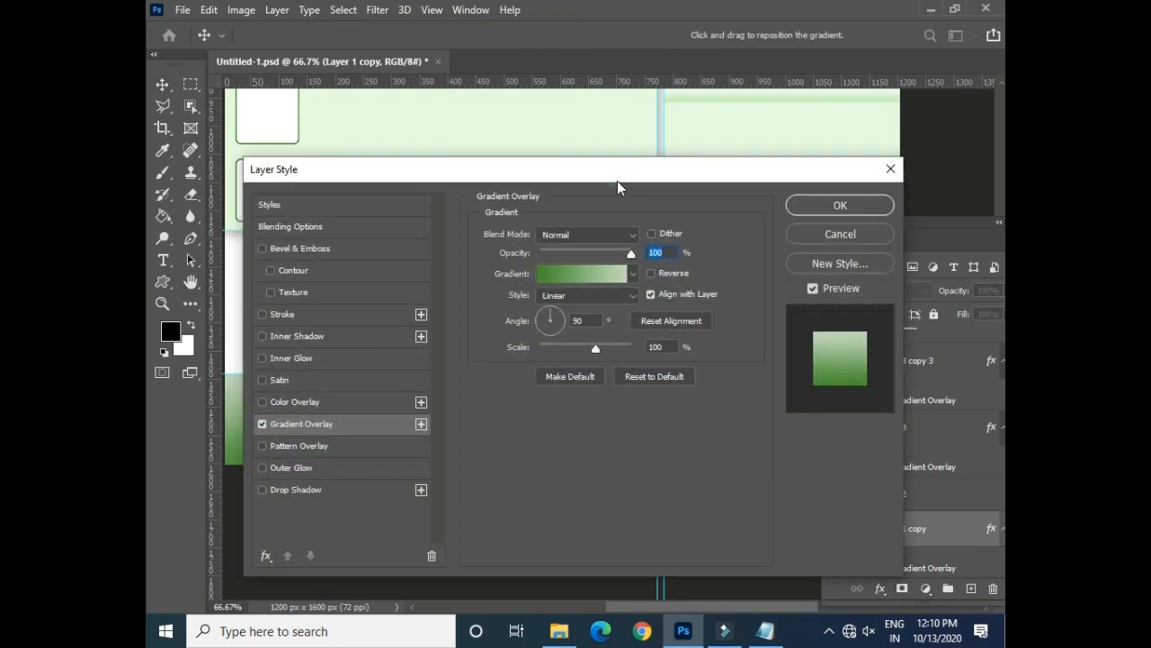
drag(620, 186, 823, 132)
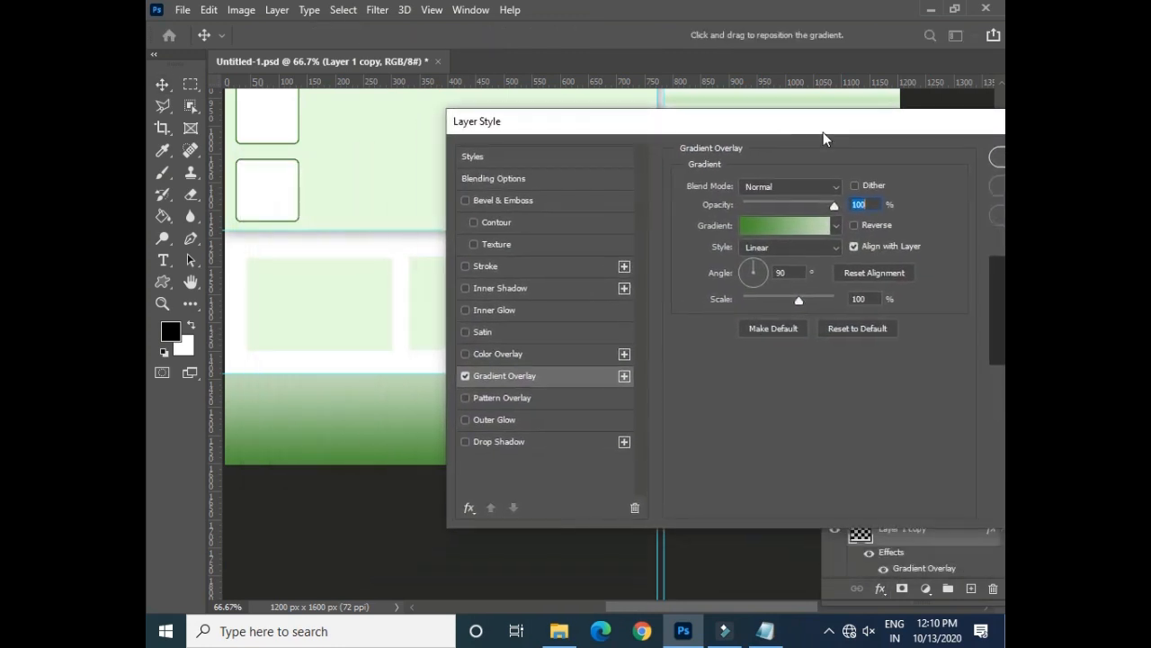
click(814, 226)
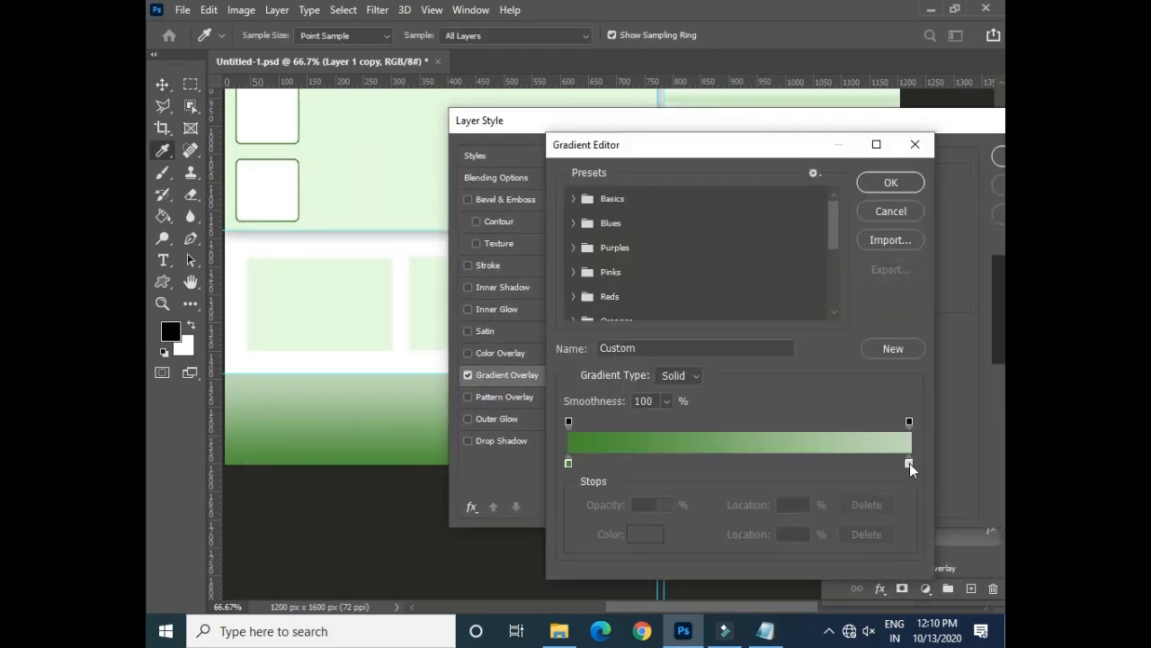
click(910, 463)
click(645, 533)
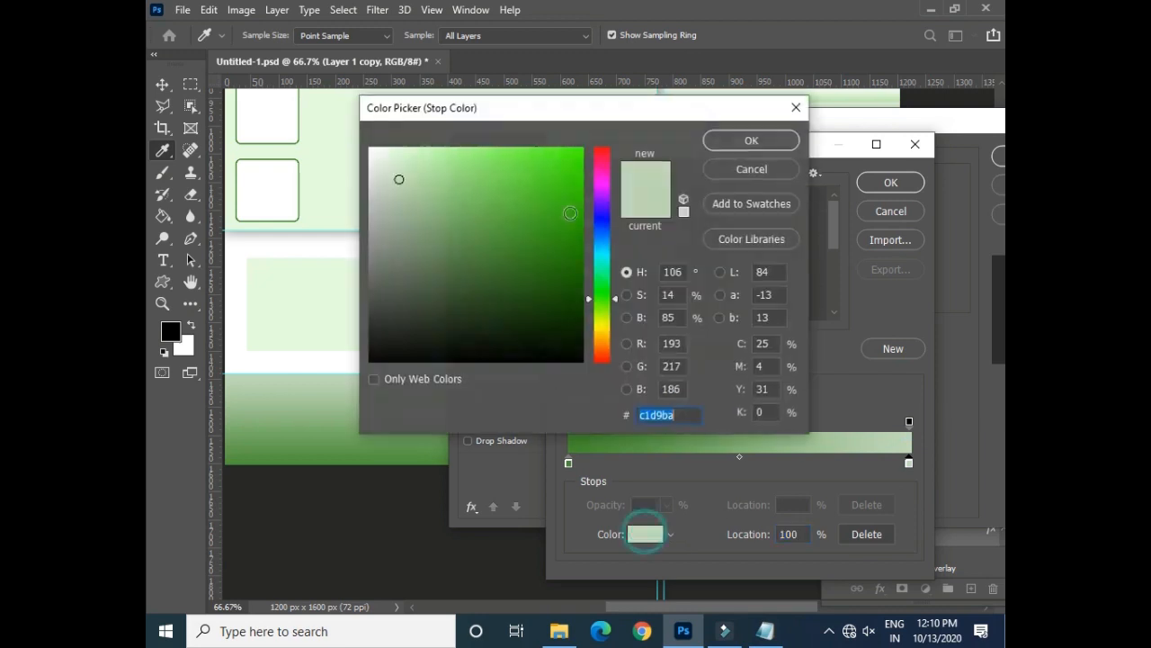
click(395, 158)
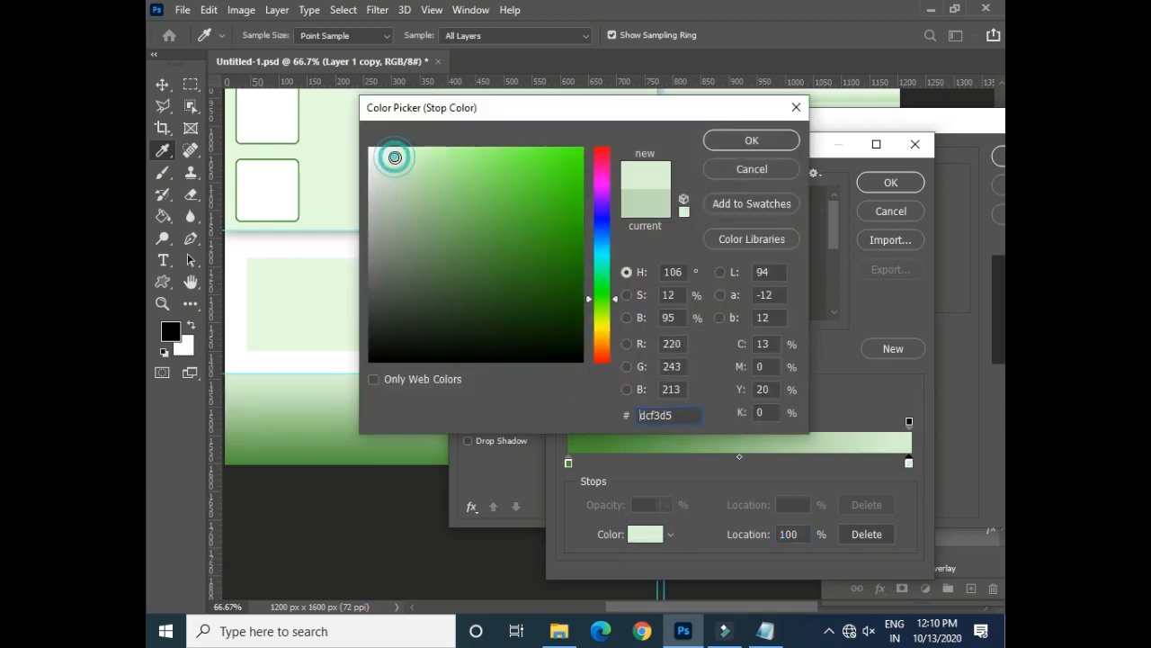
click(752, 141)
- Change the footer gradient's dark stop at 0% to a lighter mid green, and save the document
click(569, 463)
click(681, 443)
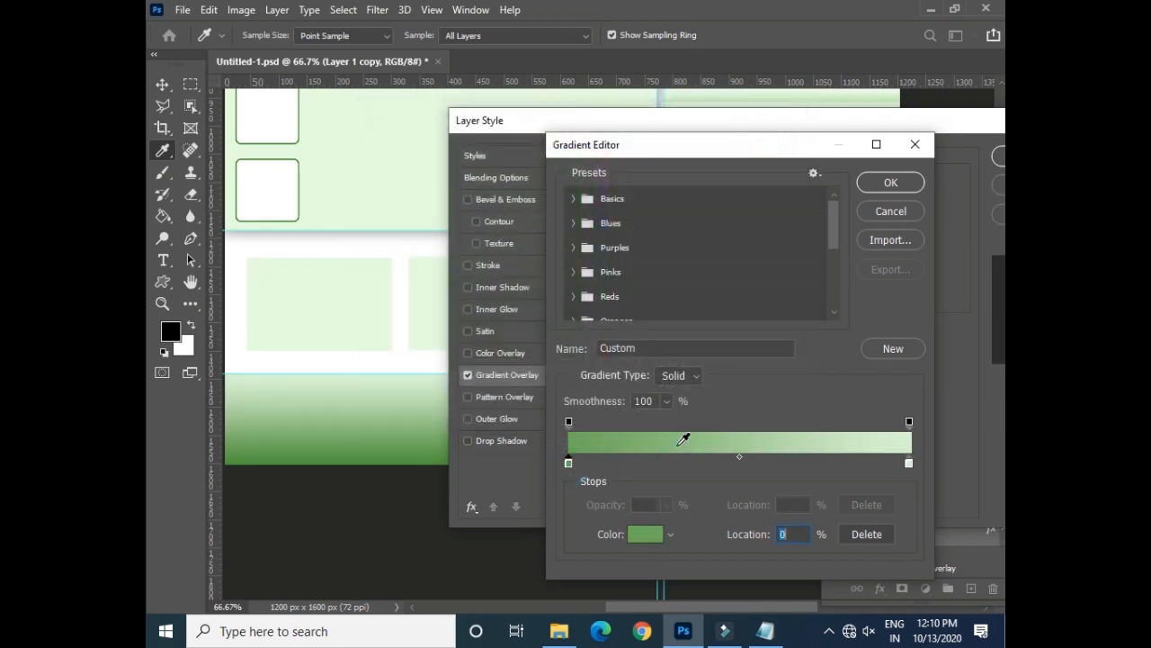
click(890, 182)
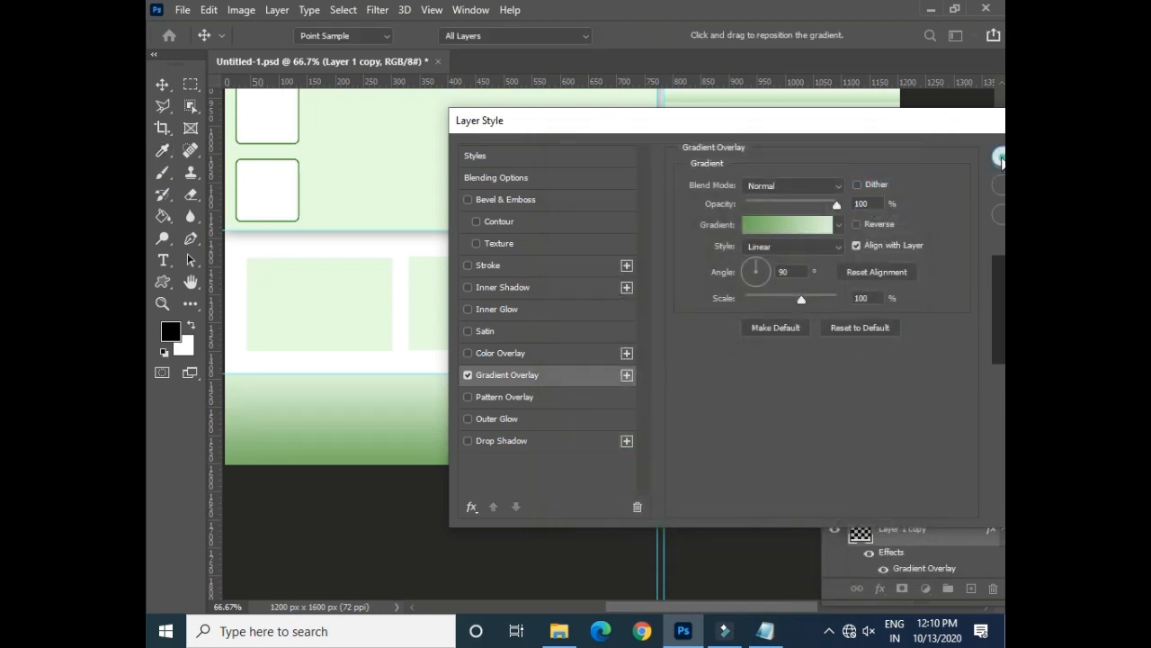
click(997, 158)
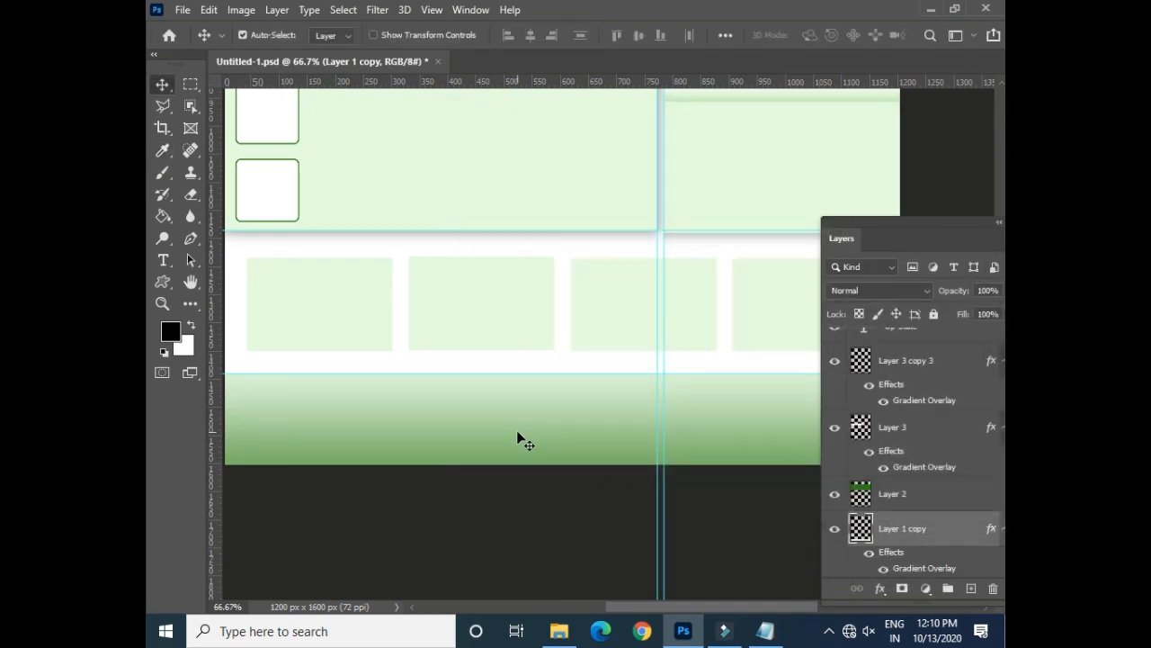
key(ctrl+s)
- Switch to the index file in Notepad and copy the footer links line, from Home through Contacu Us
drag(520, 365, 500, 249)
mouse_move(844, 225)
mouse_down()
mouse_move(792, 327)
mouse_move(743, 331)
mouse_move(852, 221)
mouse_up()
click(763, 628)
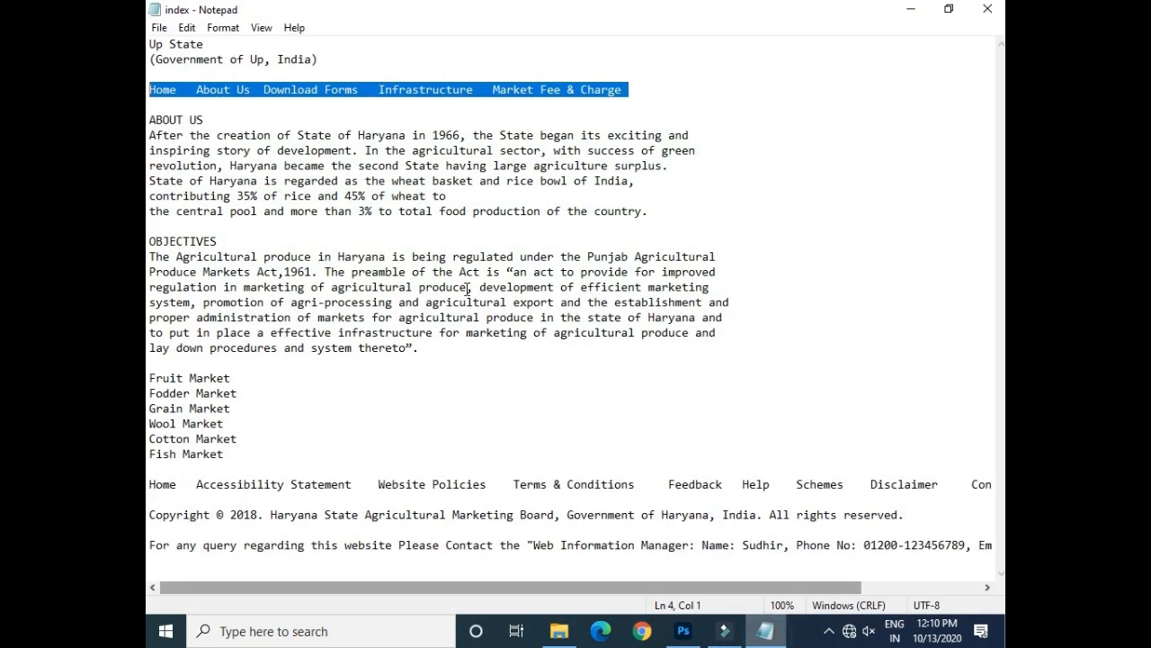
scroll(460, 391, right, 3)
scroll(460, 391, right, 1)
scroll(457, 389, left, 3)
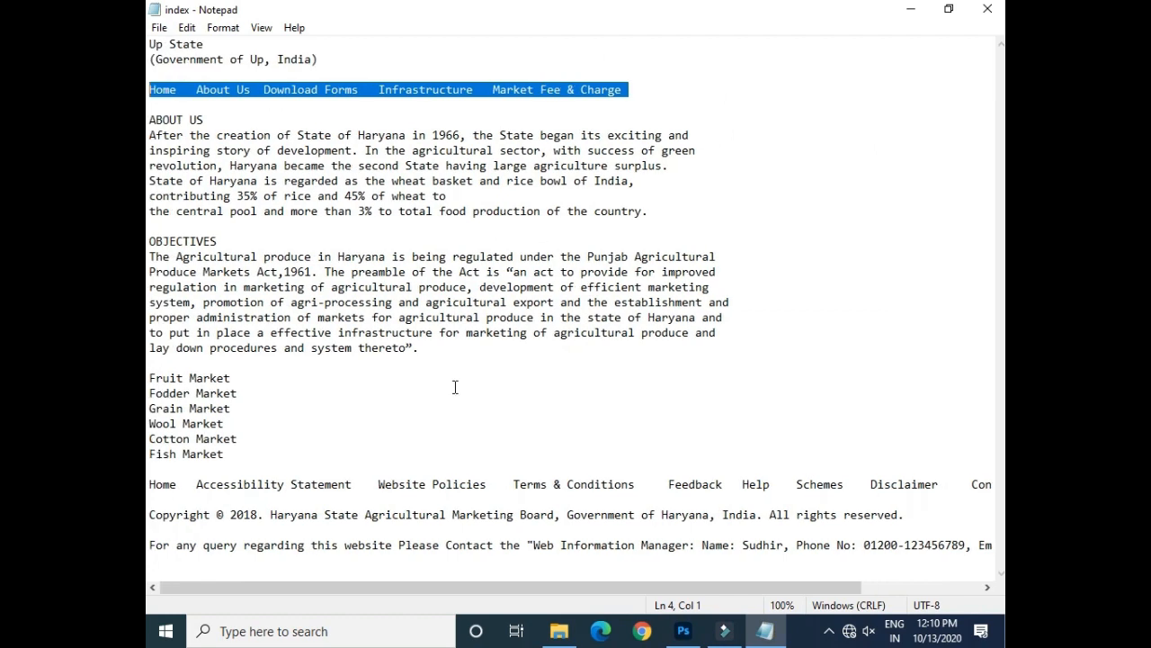
drag(151, 484, 1000, 486)
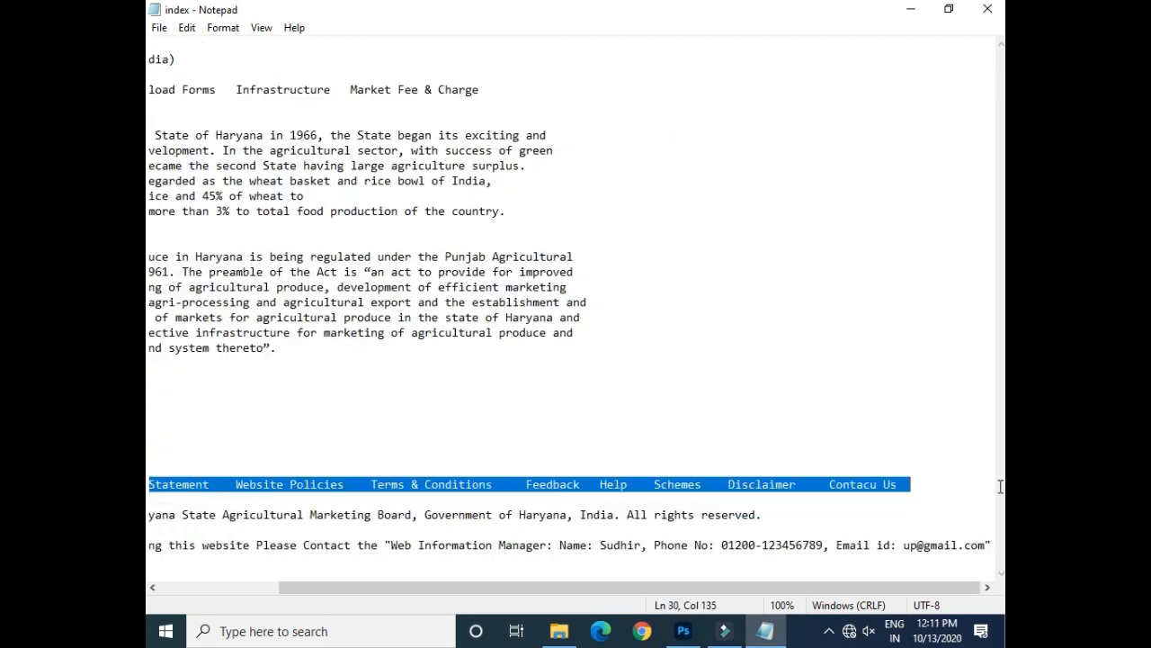
right_click(835, 485)
click(882, 279)
click(911, 9)
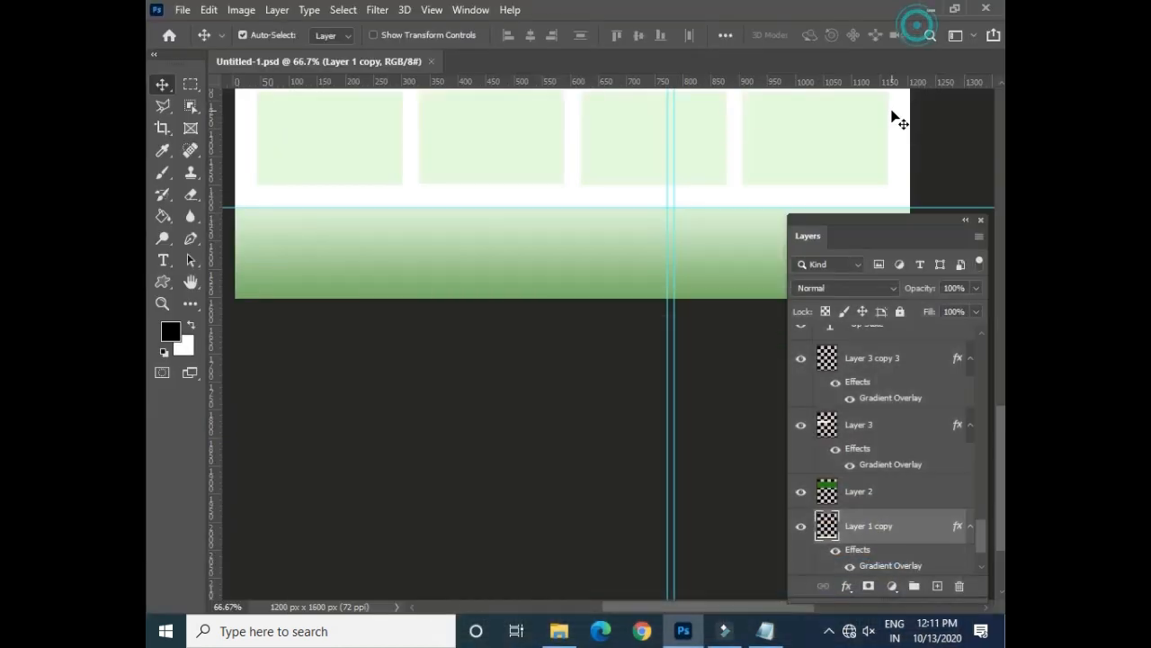
- Add a text line near the footer's upper-left edge and paste the copied footer links into it
click(163, 260)
click(256, 237)
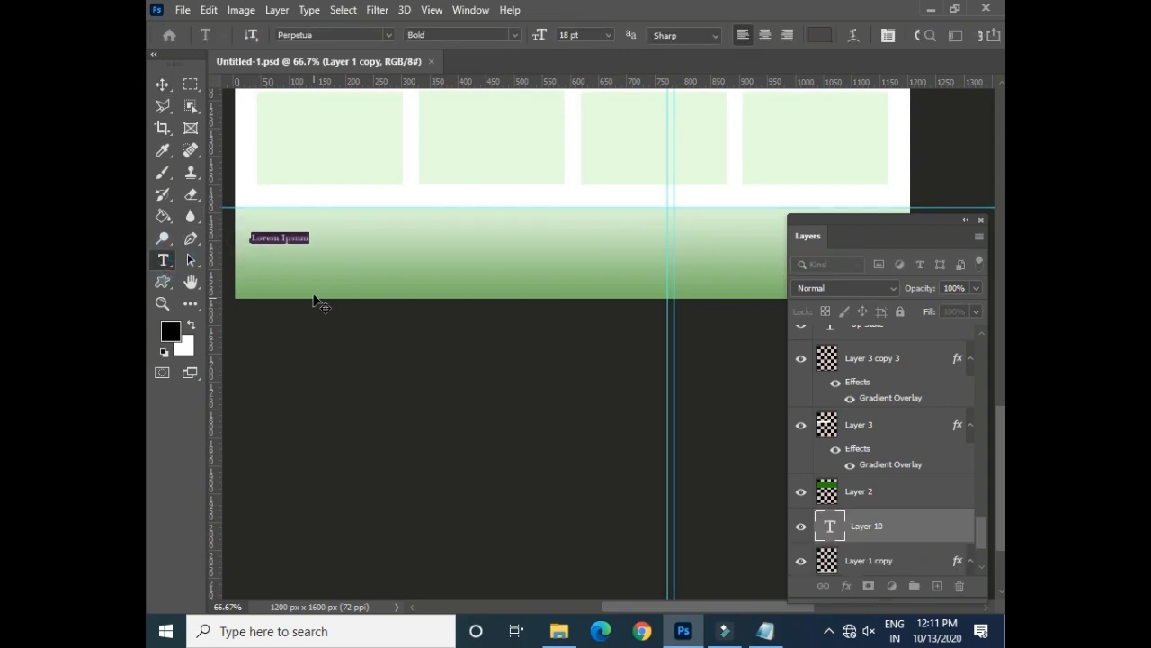
key(ctrl+v)
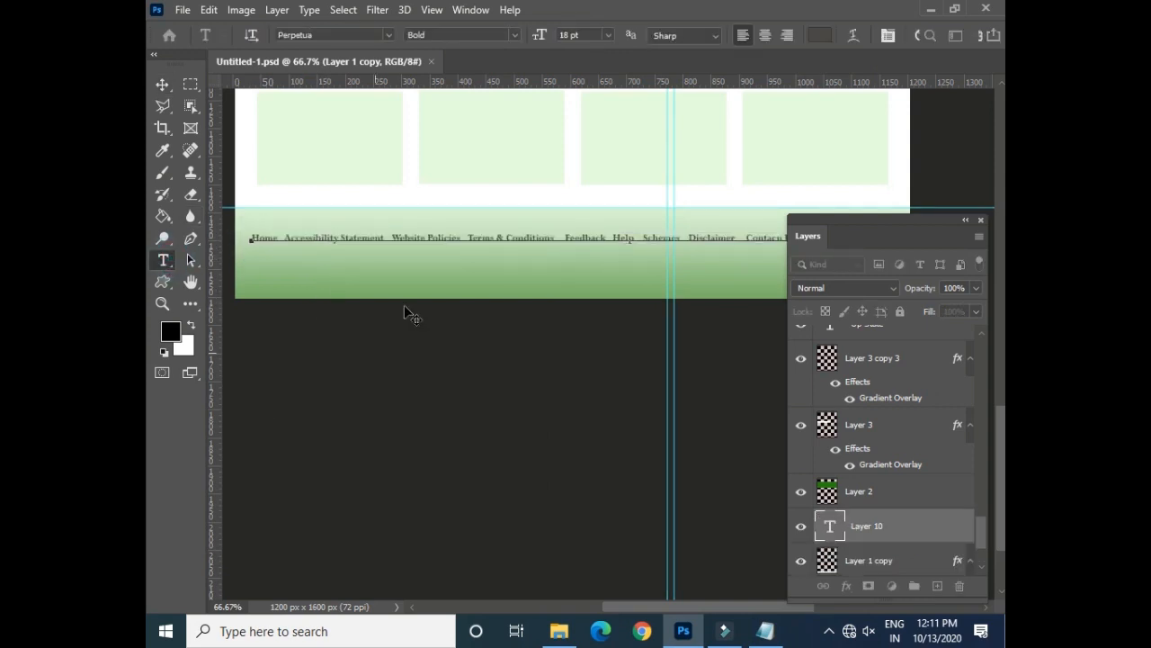
click(162, 84)
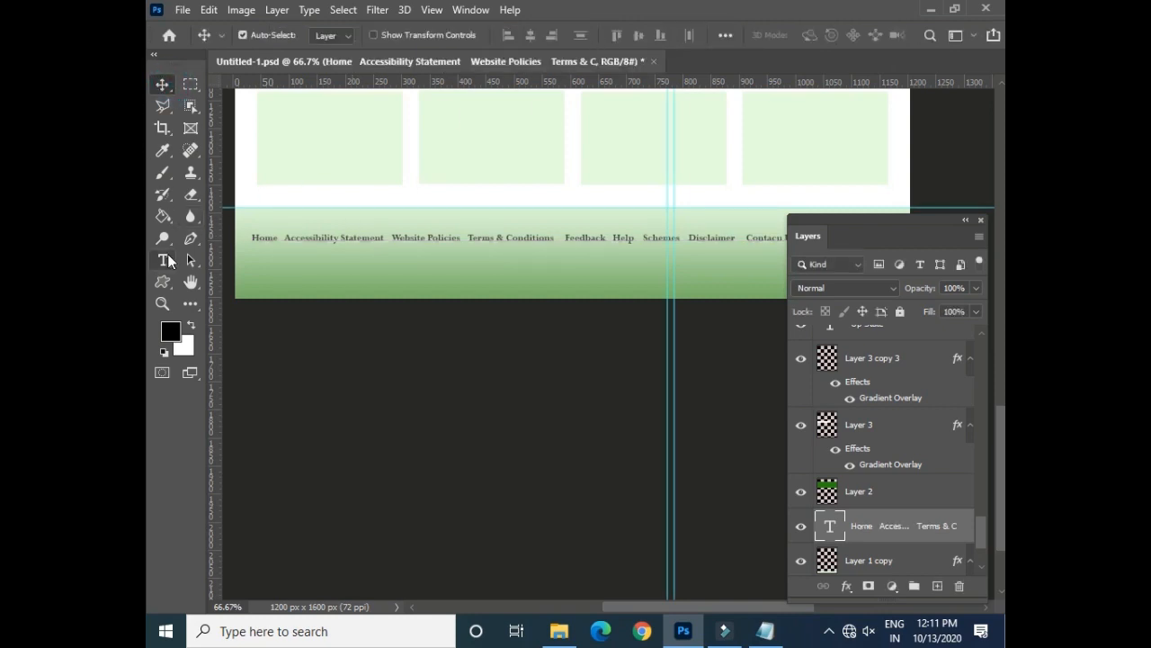
- Edit the footer links text to widen the gaps before Accessibility and before Statement
click(165, 261)
click(609, 35)
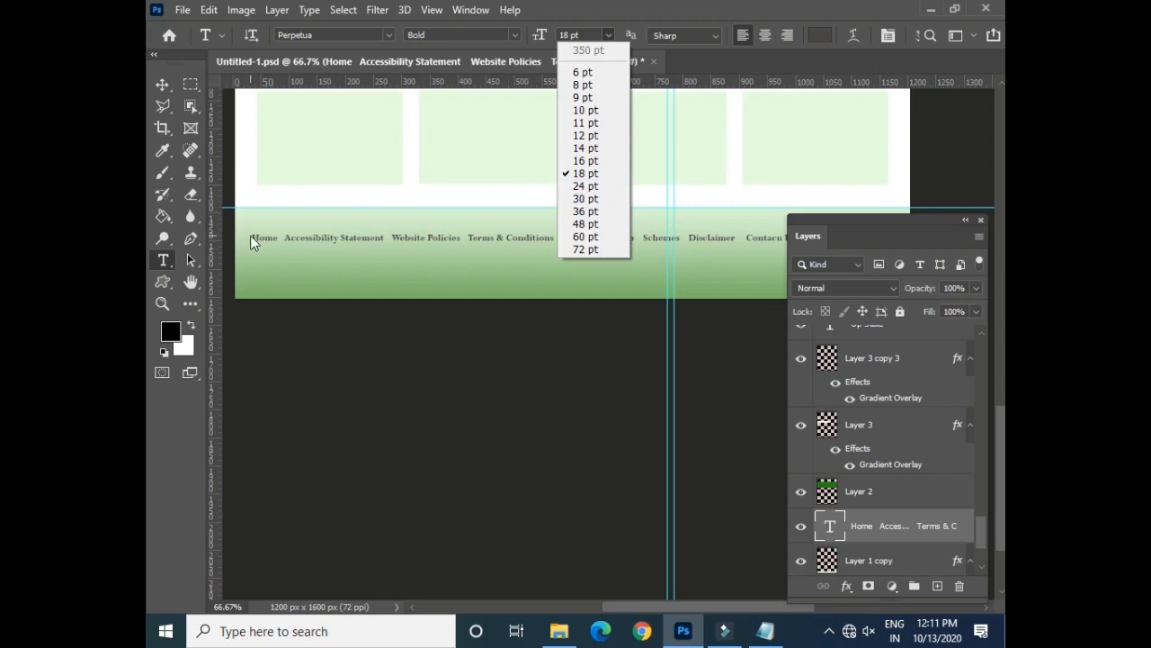
click(162, 89)
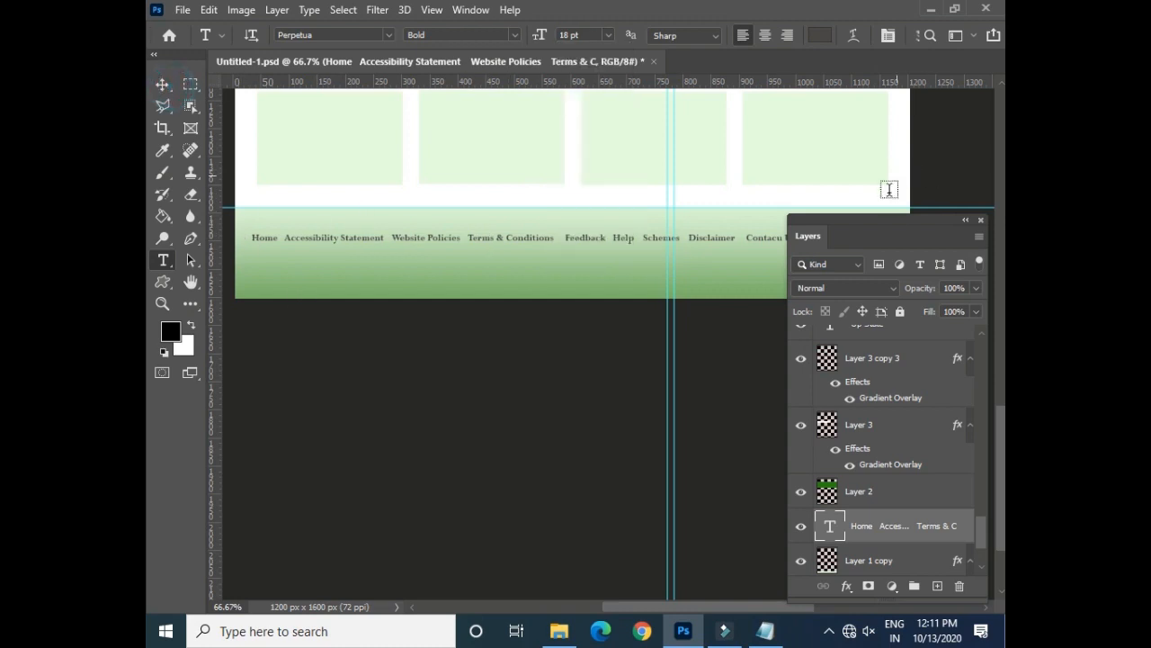
drag(869, 234, 788, 317)
click(290, 237)
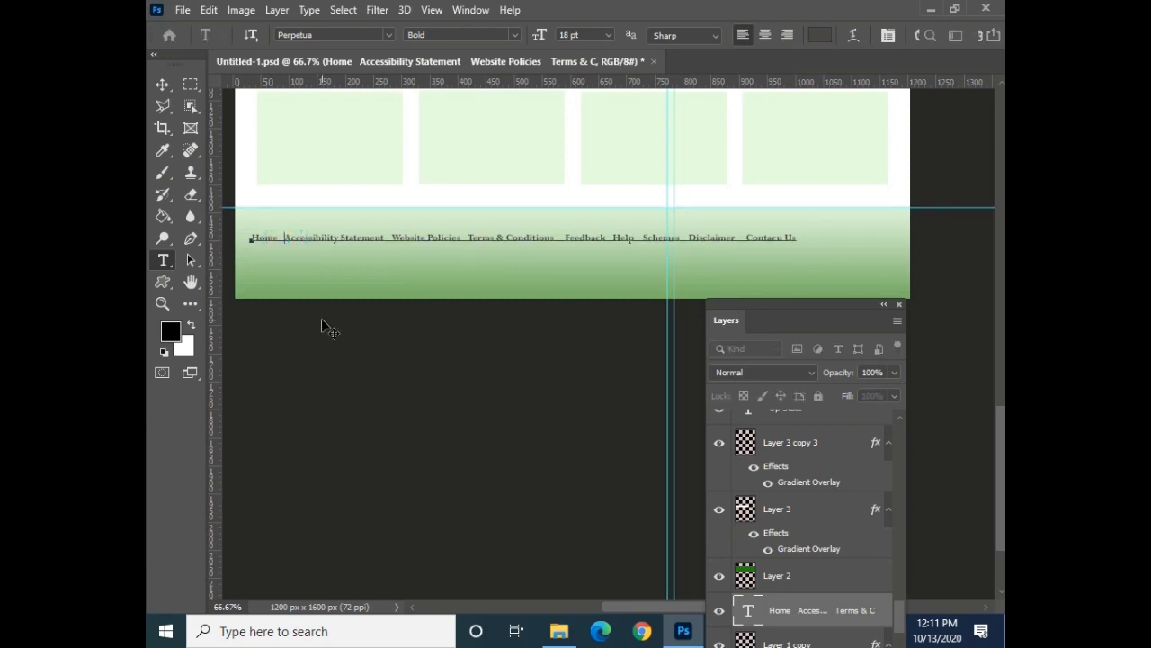
key(BackSpace)
key(BackSpace)
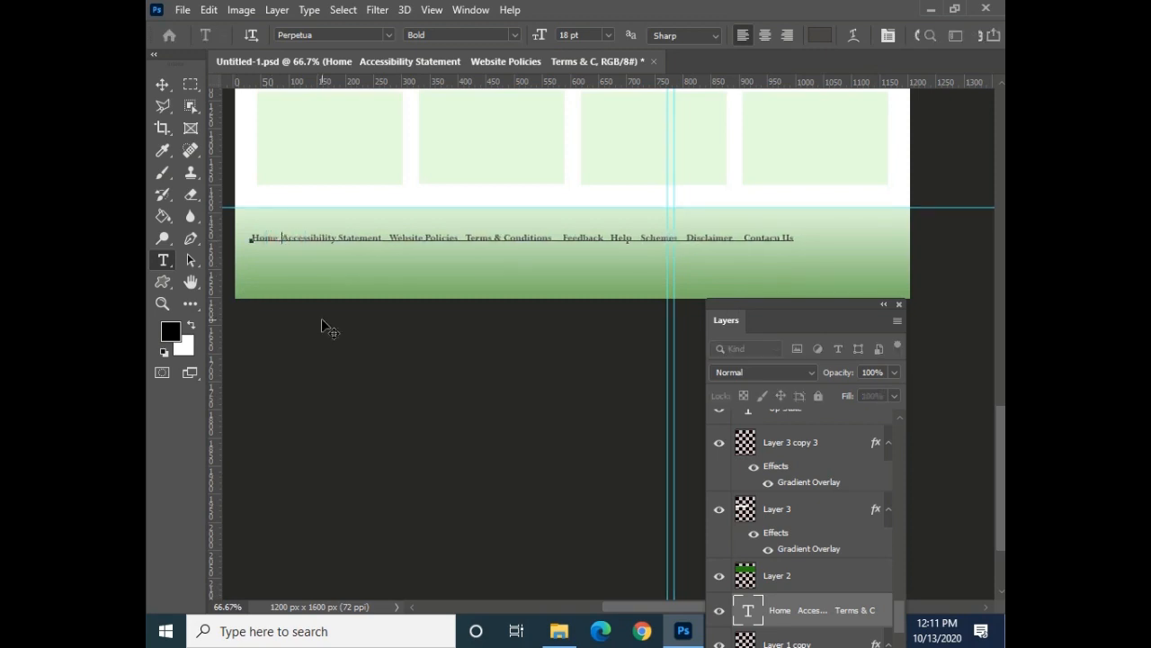
click(347, 241)
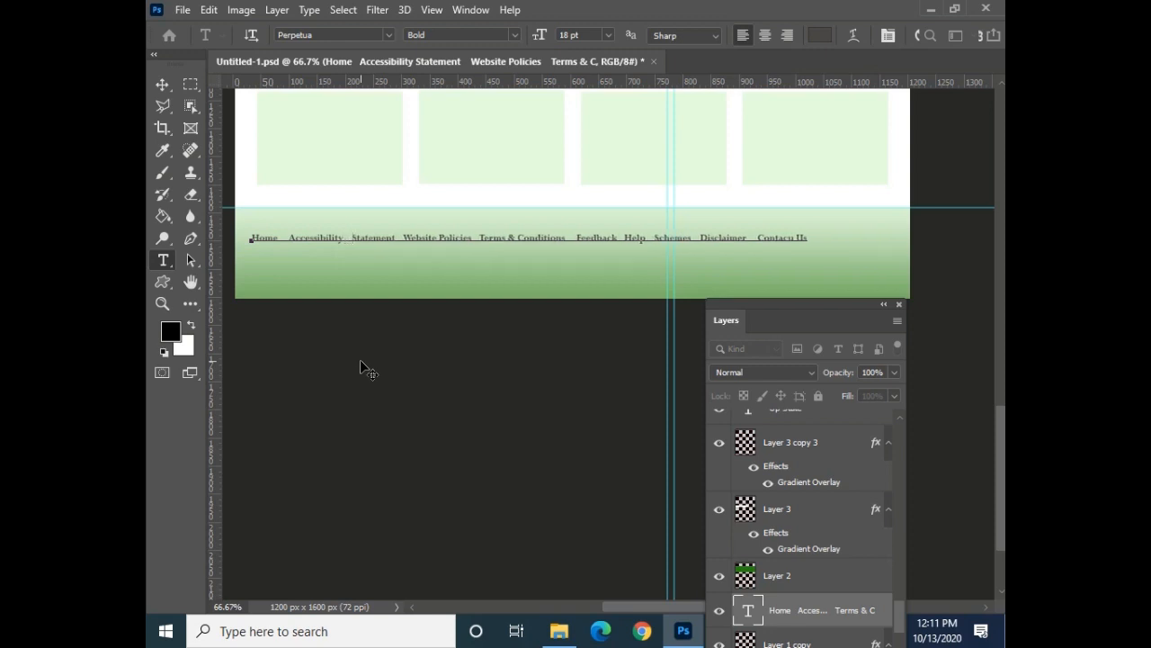
- Replace the gaps before Website Policies and Terms & Conditions in the footer links with matching wider spacing
click(403, 237)
key(BackSpace)
key(BackSpace)
click(482, 237)
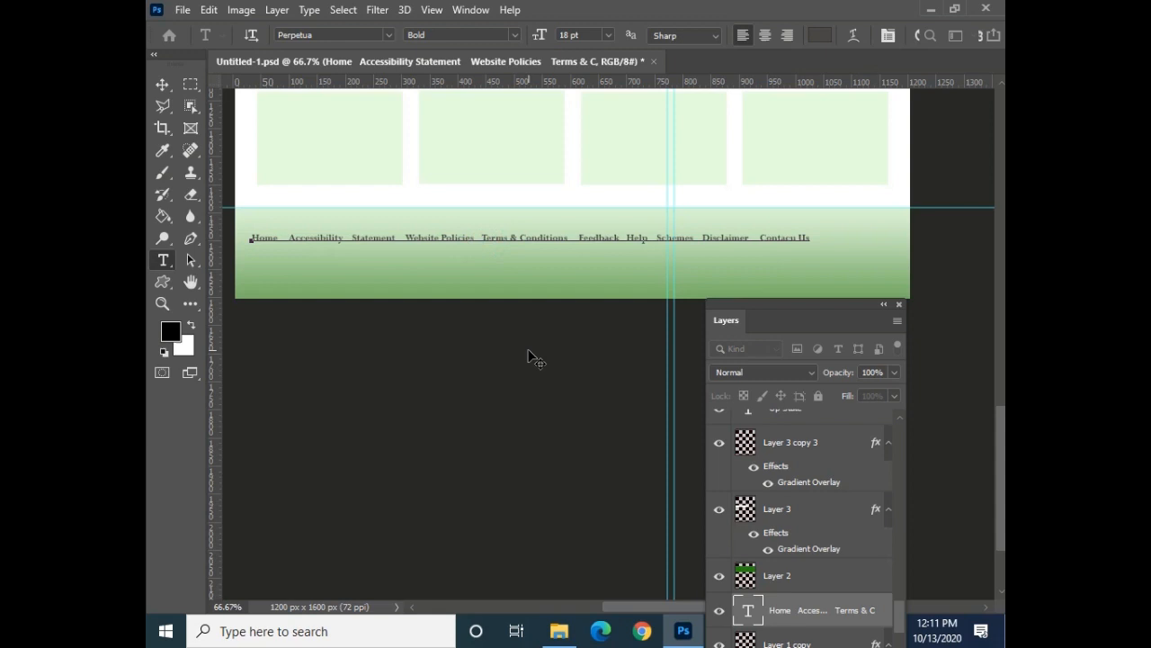
key(BackSpace)
key(BackSpace)
key(BackSpace)
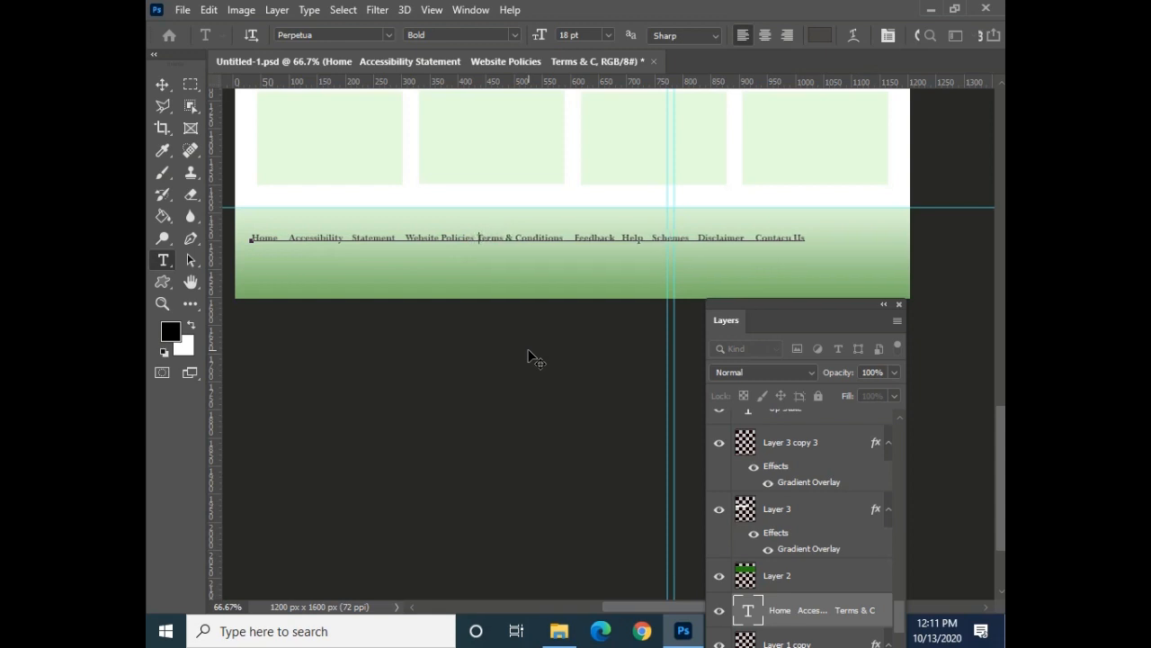
- Adjust the gaps before Feedback and Help in the footer links to match the other spacing
click(581, 239)
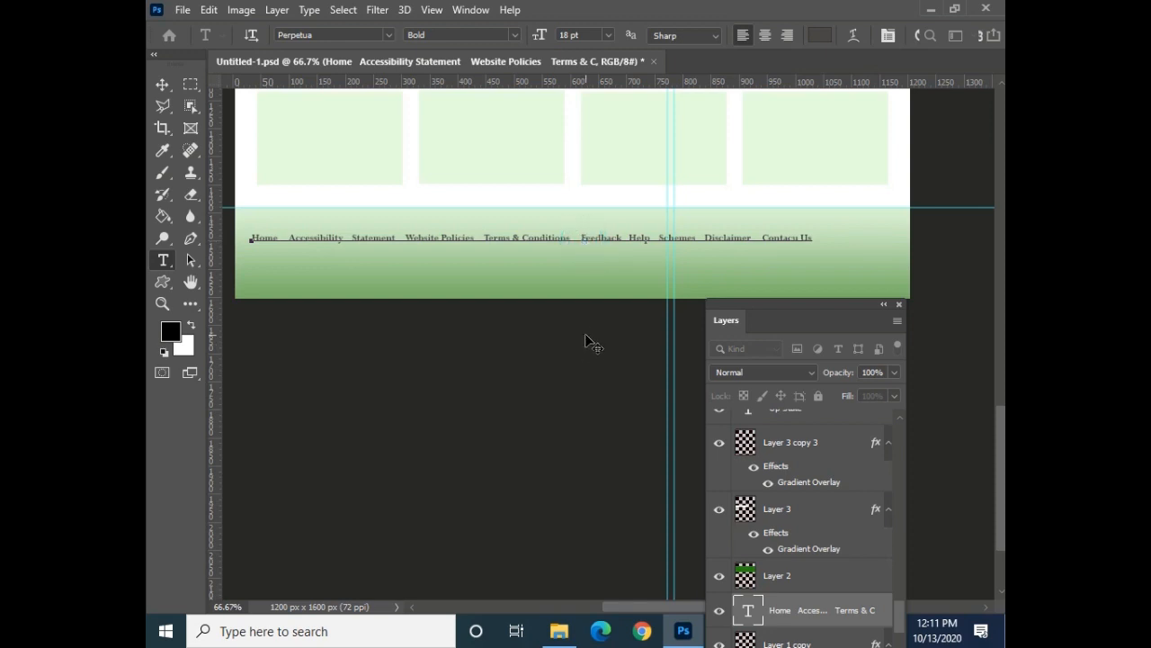
key(BackSpace)
key(BackSpace)
key(BackSpace)
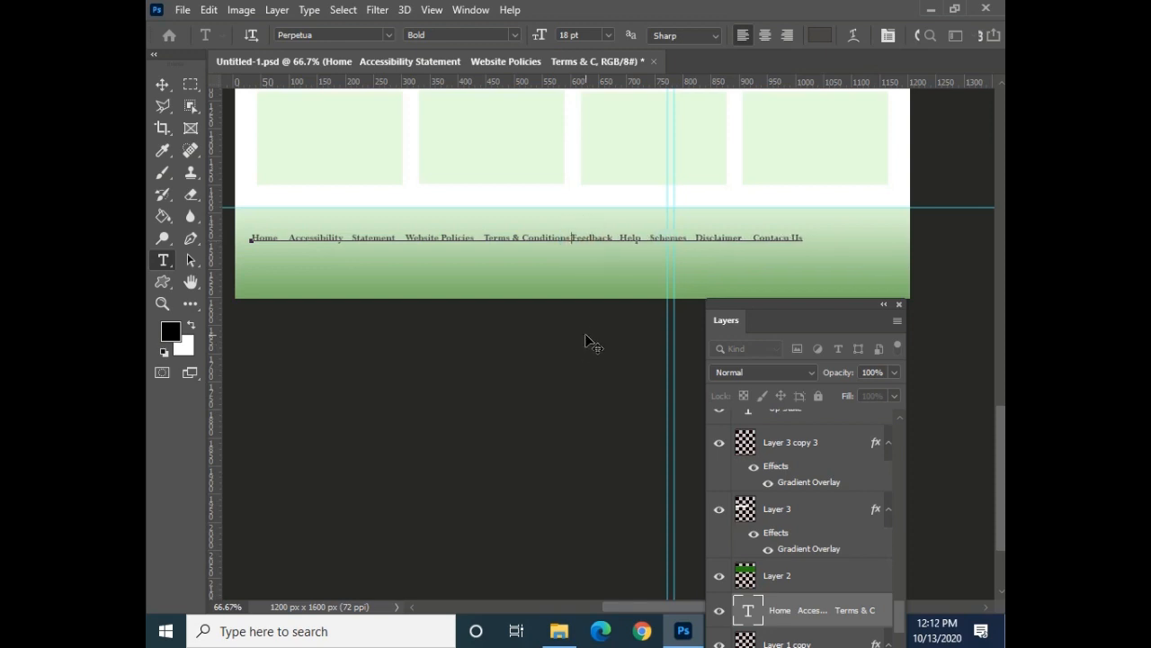
click(630, 238)
key(BackSpace)
key(BackSpace)
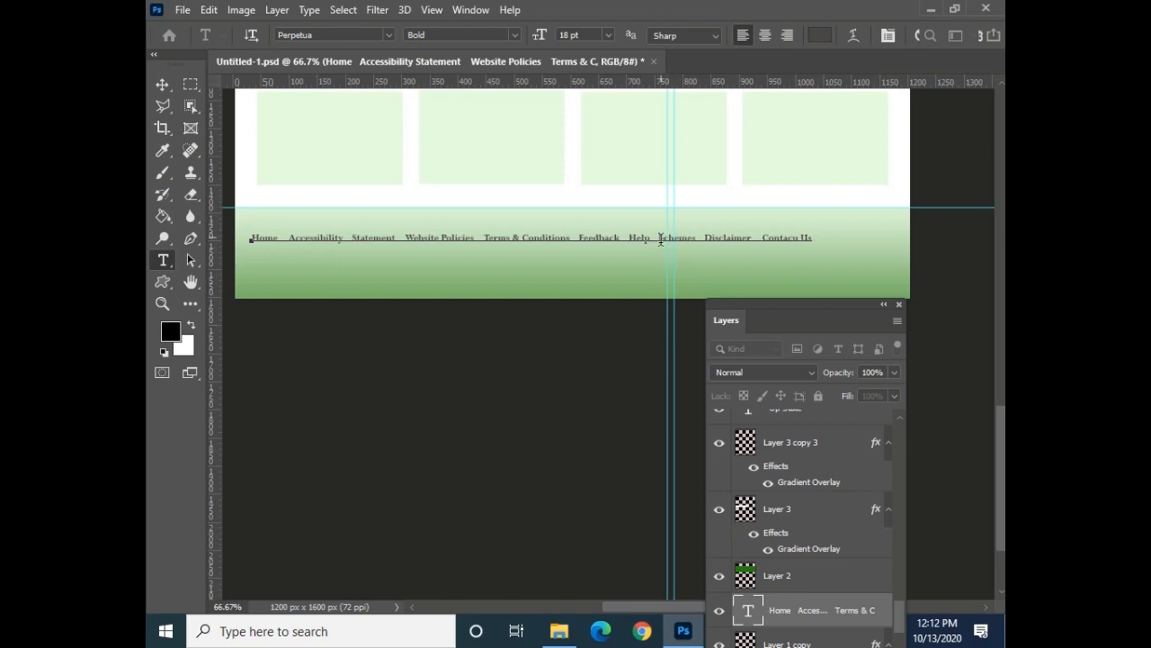
- Adjust the gaps before Schemes, Disclaimer and Contacu Us in the footer links, then centre the links horizontally in the footer
key(BackSpace)
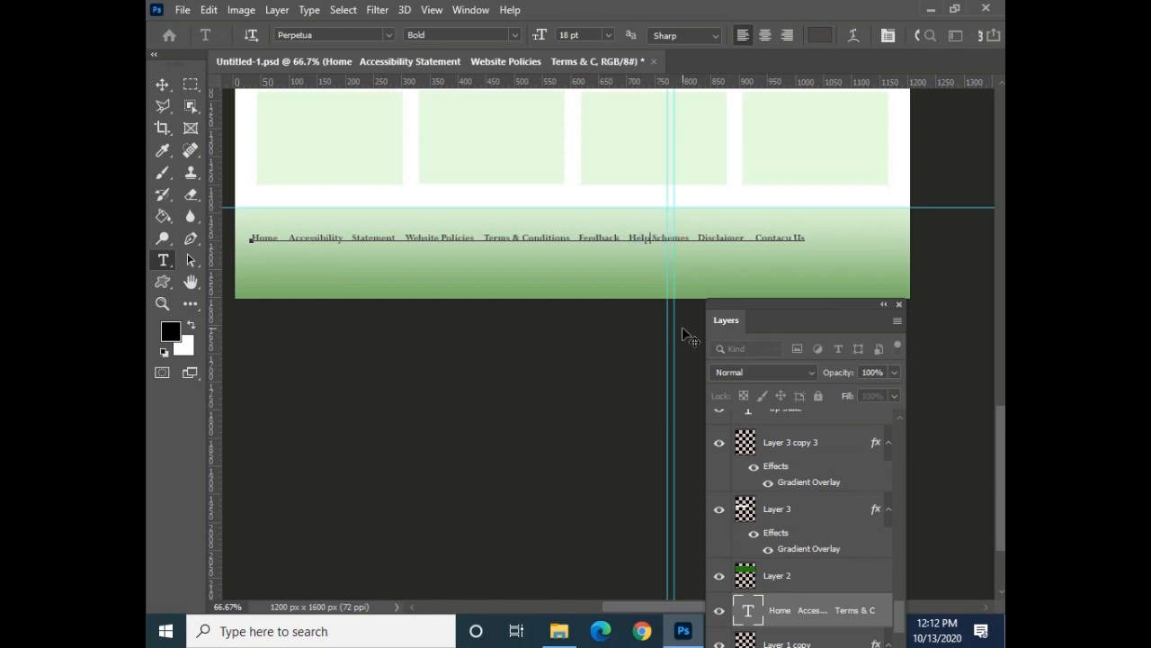
click(704, 238)
key(BackSpace)
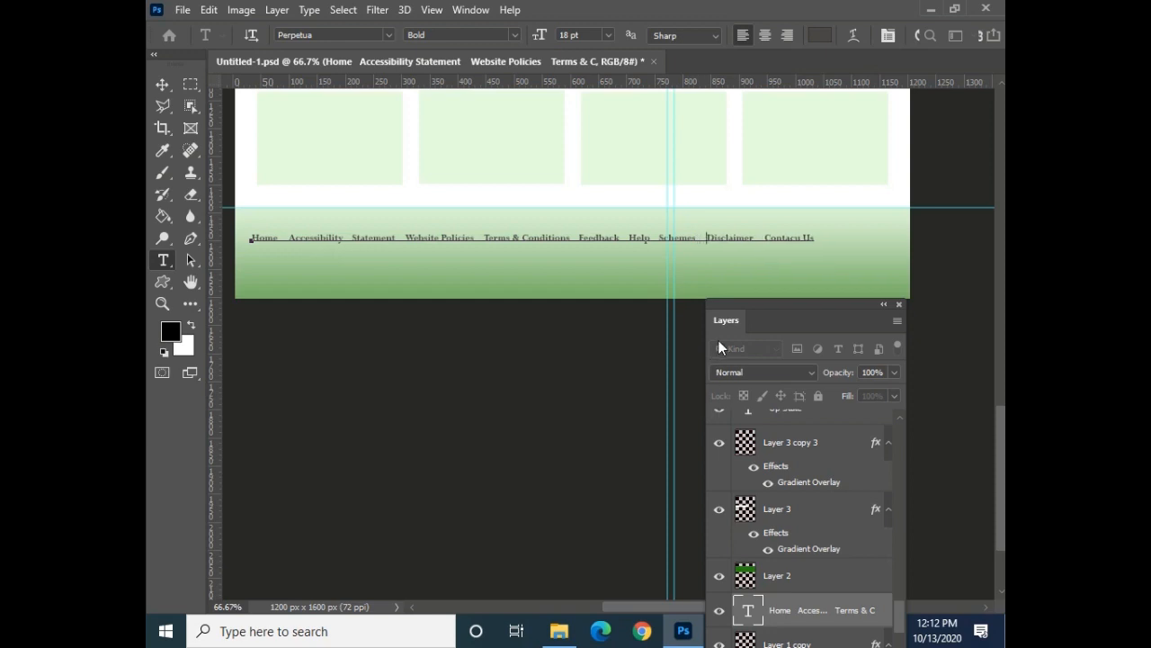
click(764, 239)
key(BackSpace)
key(BackSpace)
key(BackSpace)
key(BackSpace)
click(163, 83)
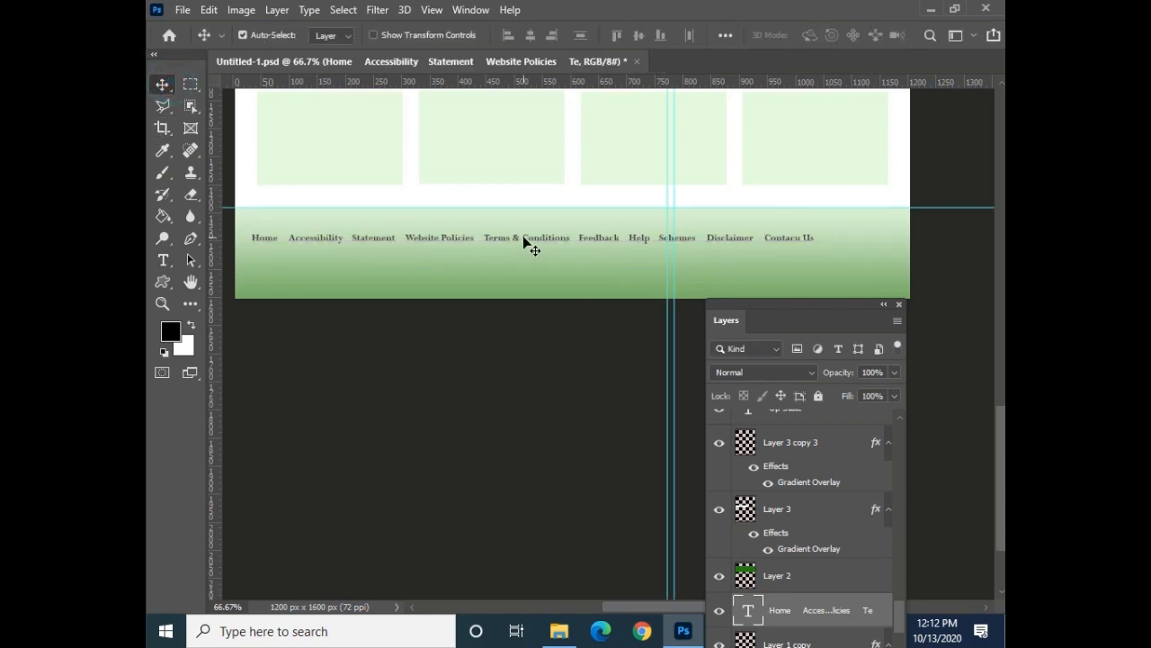
drag(525, 240, 568, 244)
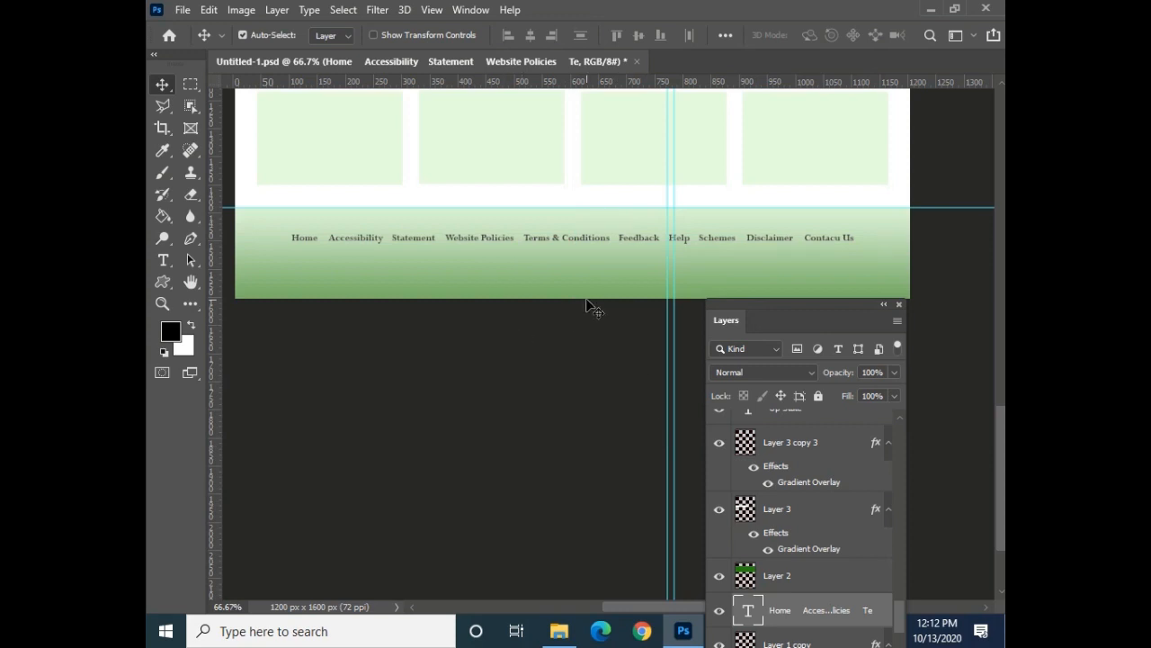
- Create a new layer and make a small circular selection in the gap between Home and Accessibility in the footer
key(ctrl+plus)
key(ctrl+plus)
drag(293, 219, 402, 247)
drag(329, 206, 562, 209)
drag(382, 204, 645, 215)
drag(416, 199, 508, 195)
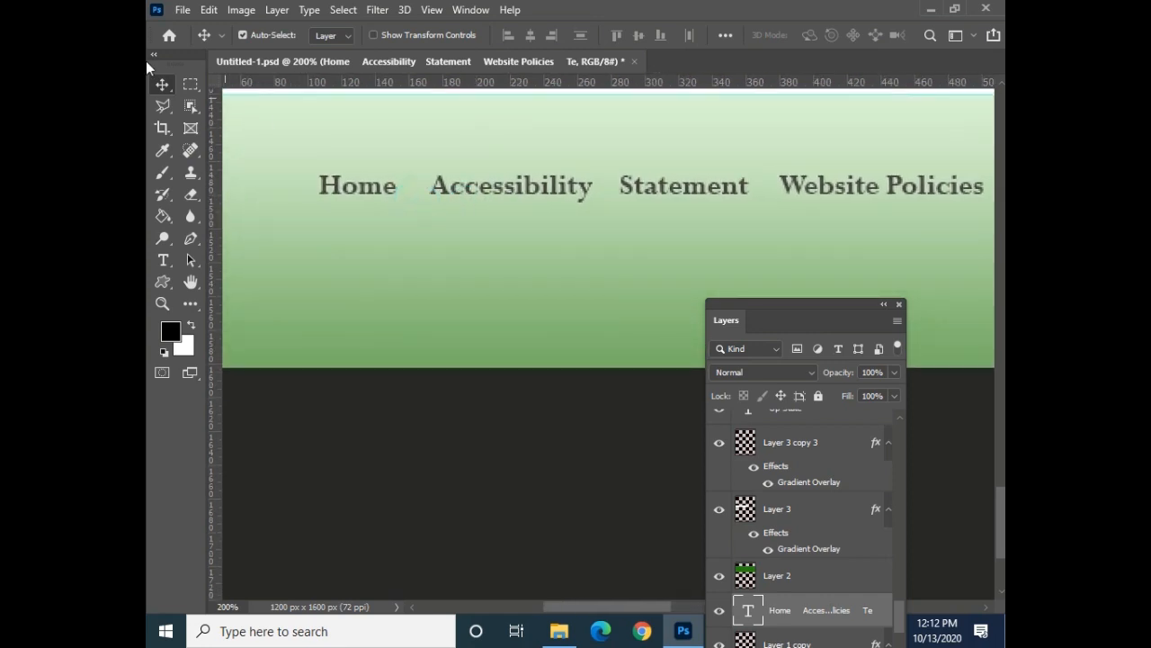
right_click(191, 83)
click(229, 101)
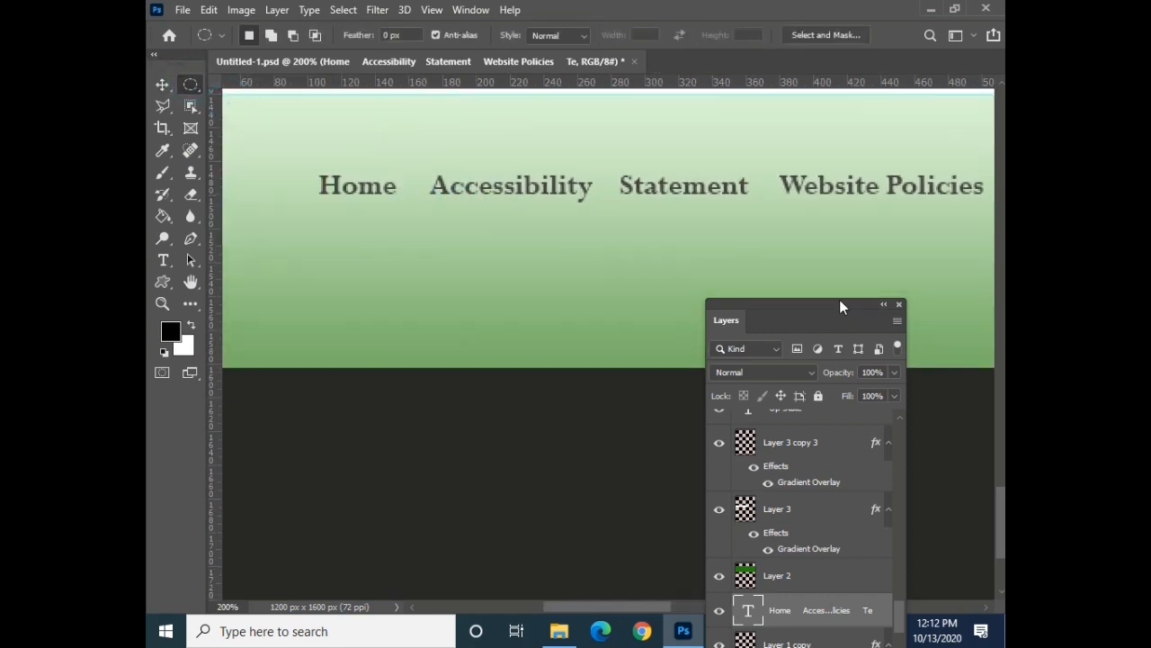
drag(839, 306, 850, 137)
click(866, 496)
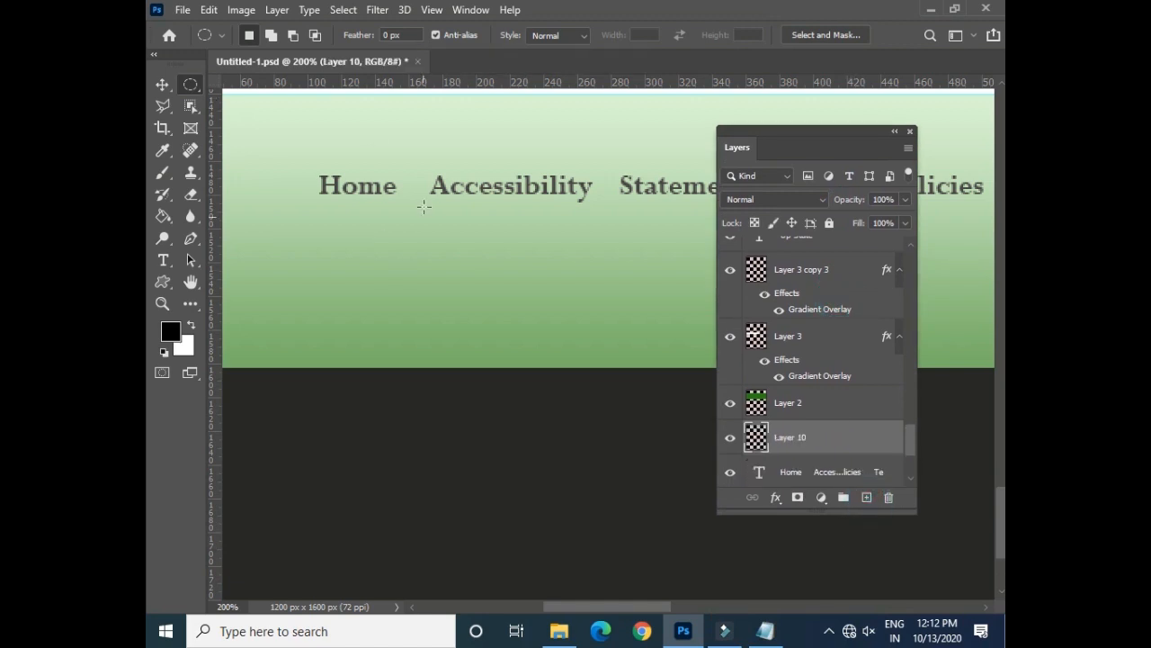
drag(406, 183, 414, 192)
- Set the foreground colour to dark grey #383636 and fill the circular selection with it as a separator dot
click(169, 338)
click(378, 297)
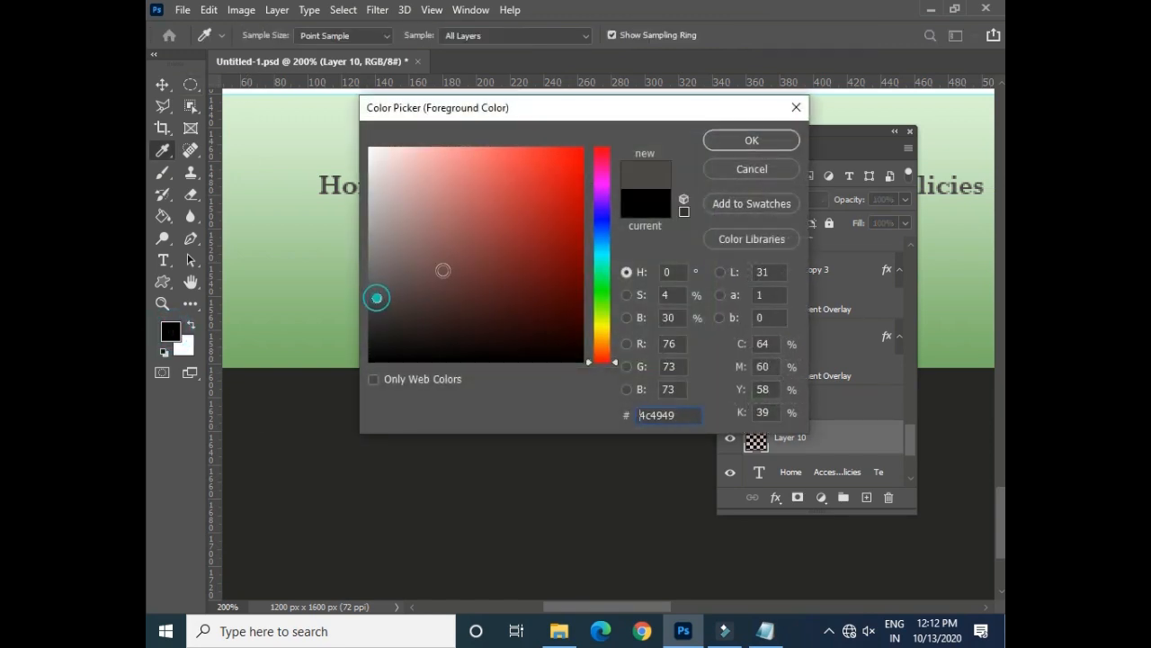
click(378, 314)
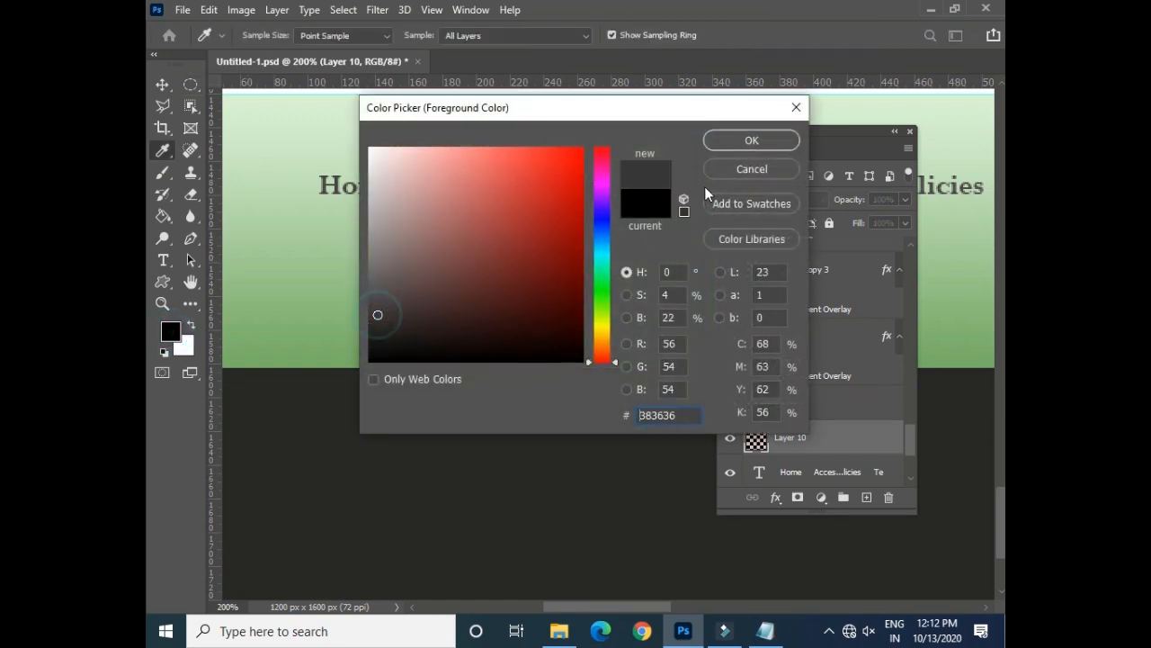
click(754, 139)
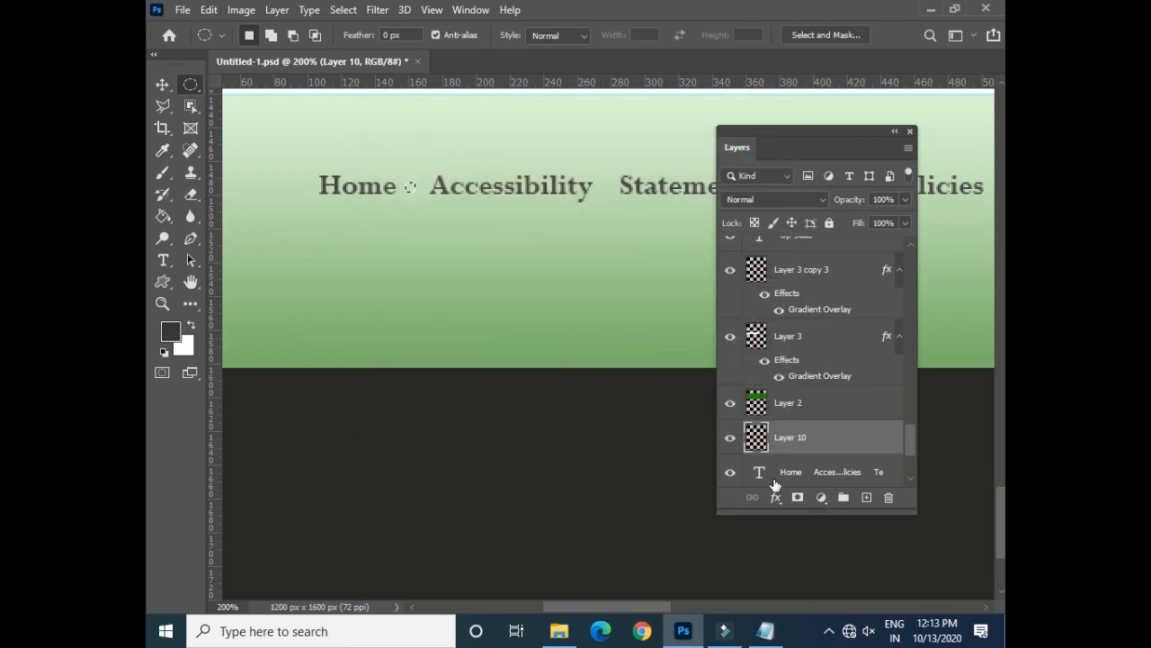
key(alt+BackSpace)
drag(852, 136, 508, 298)
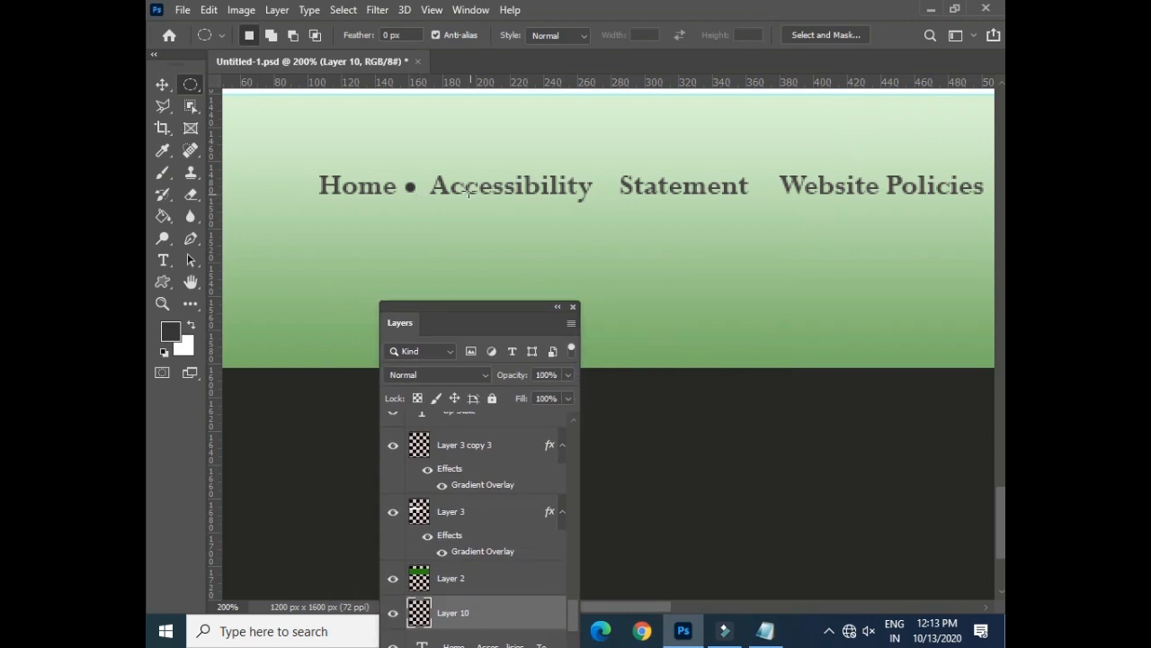
- Duplicate the separator dot and shift the copy horizontally towards the gap between Accessibility and Statement
click(162, 85)
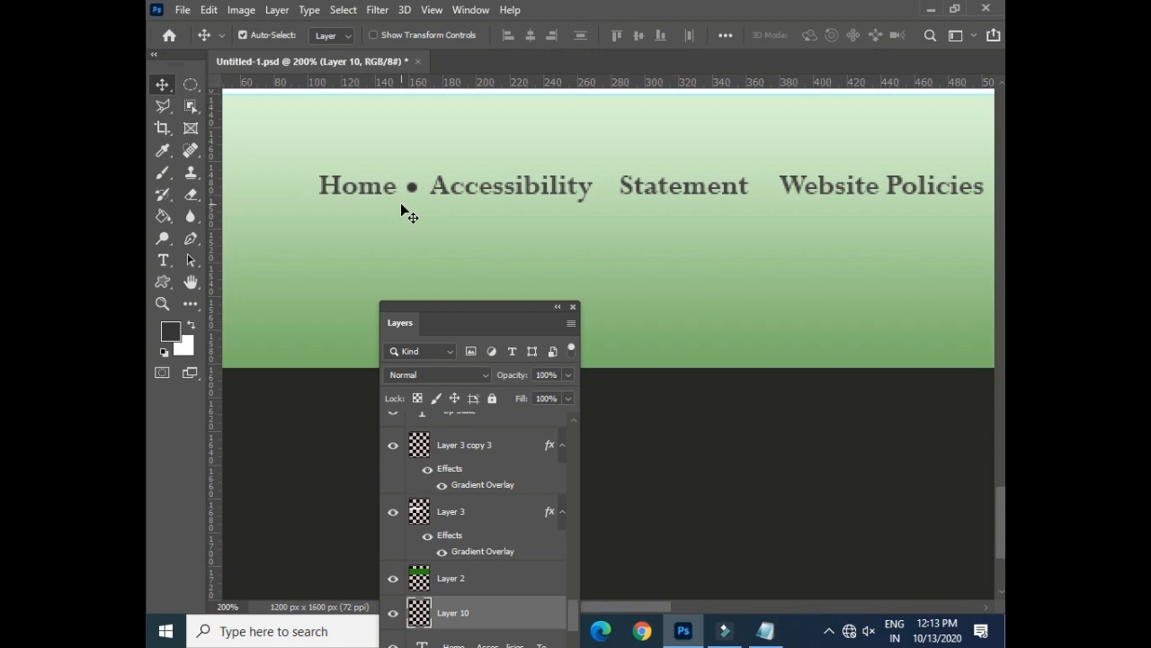
key(ctrl+j)
key(shift+Right)
key(shift+Right)
key(shift+Right)
key(shift+Right)
key(shift+Right)
key(shift+Right)
key(shift+Right)
key(shift+Right)
key(shift+Right)
key(shift+Right)
key(shift+Right)
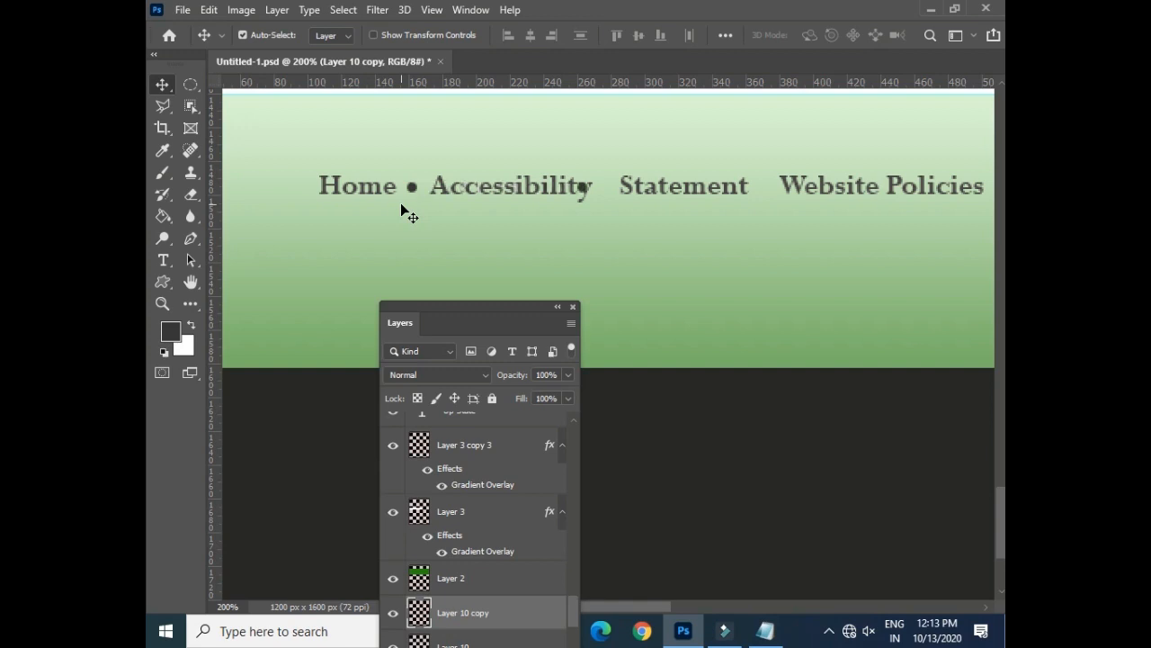
- Duplicate the dot again and place the copy midway between Statement and Website Policies
key(ctrl+j)
key(shift+Right)
key(shift+Right)
key(shift+Right)
key(shift+Right)
key(shift+Right)
key(shift+Right)
key(shift+Right)
key(shift+Right)
key(shift+Right)
key(shift+Right)
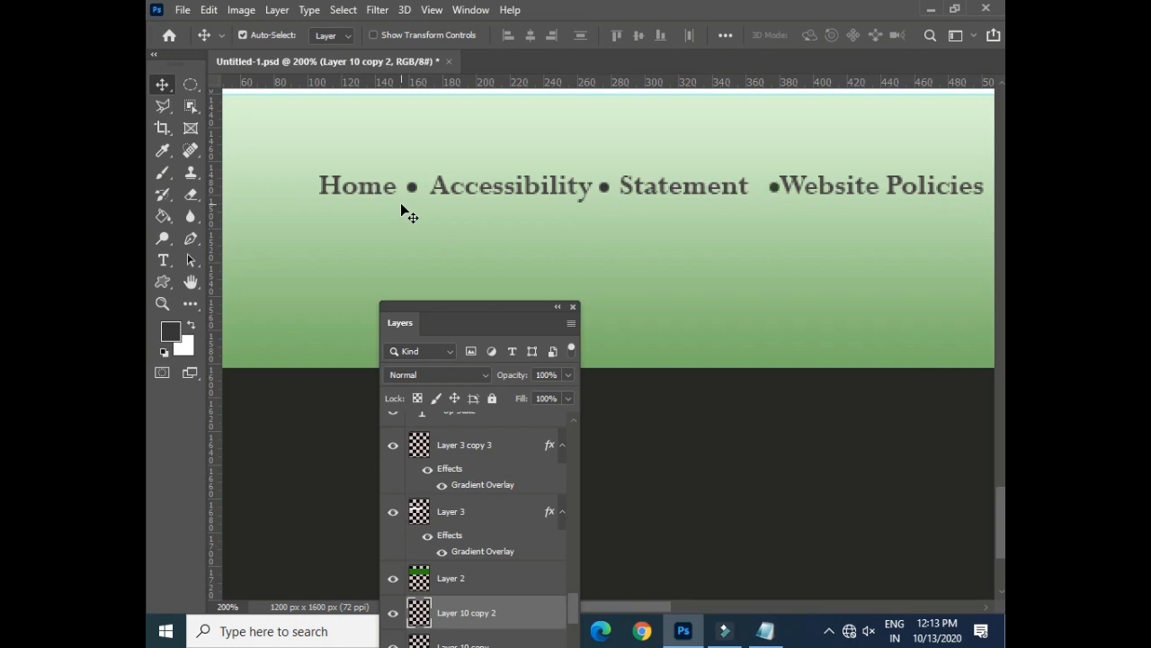
key(Left)
key(Left)
key(Left)
scroll(720, 207, right, 5)
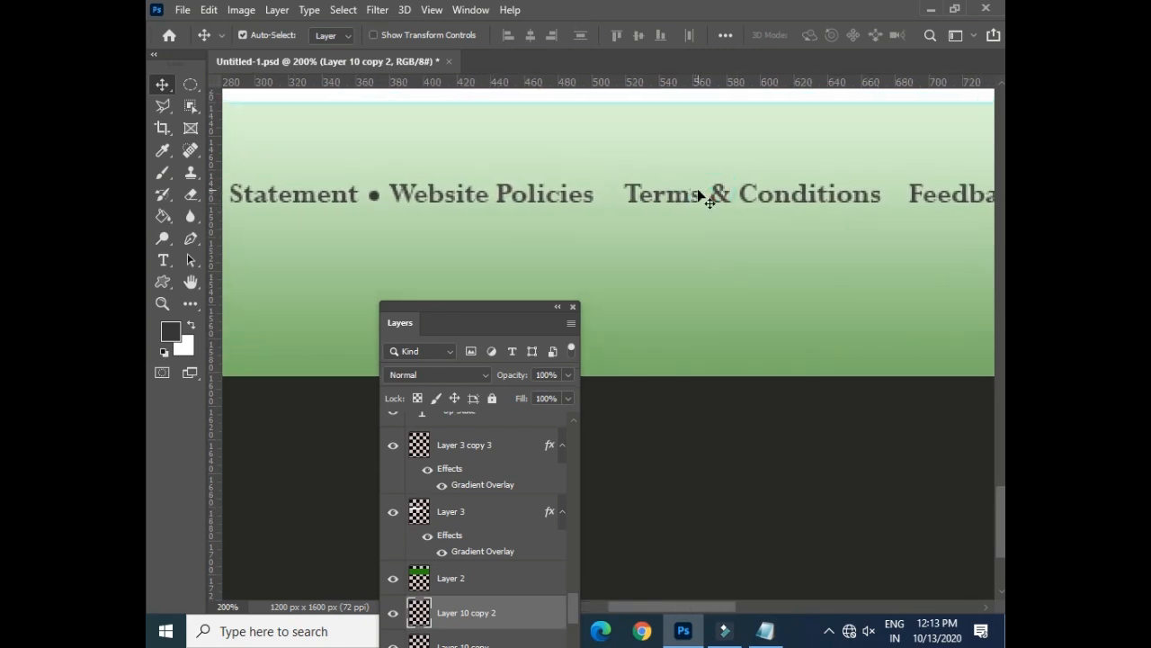
- Add another copy of the separator dot between Website Policies and Terms & Conditions
key(ctrl+j)
key(shift+Right)
key(shift+Right)
key(shift+Right)
key(shift+Right)
key(shift+Right)
key(shift+Right)
key(shift+Right)
key(shift+Right)
key(shift+Right)
key(shift+Right)
key(shift+Right)
key(shift+Right)
key(shift+Right)
key(shift+Right)
drag(732, 190, 433, 205)
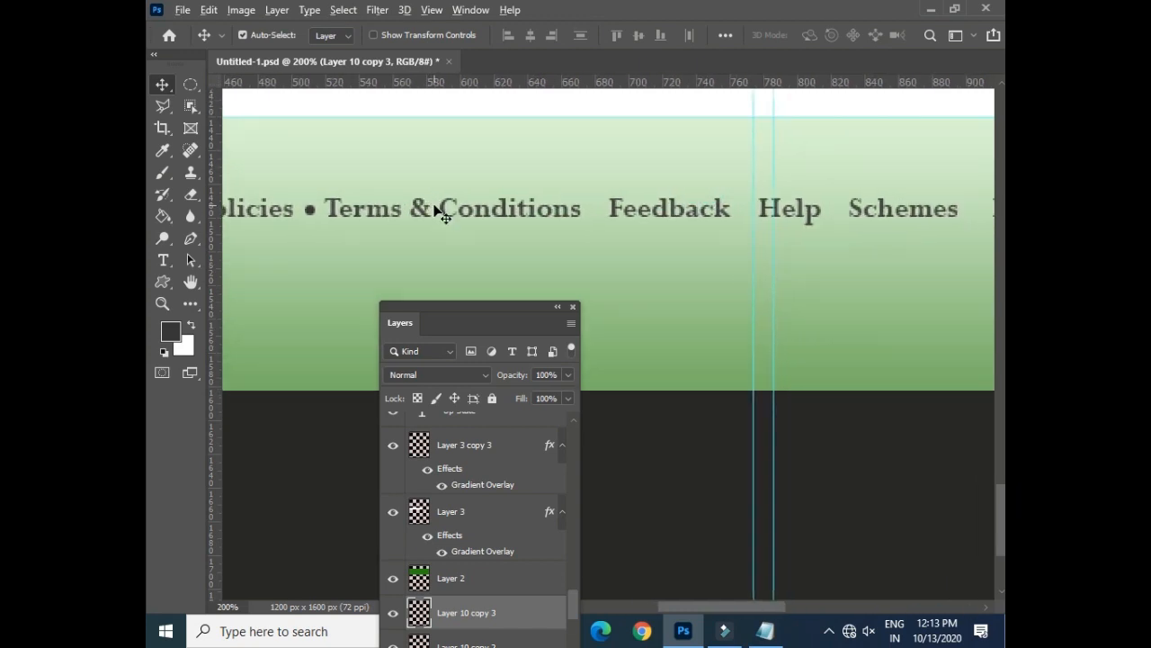
- Place a further copy of the separator dot in the gap between Terms & Conditions and Feedback
key(shift+Right)
key(shift+Right)
key(shift+Right)
key(shift+Right)
key(shift+Right)
key(shift+Right)
key(shift+Right)
key(shift+Right)
key(shift+Right)
key(shift+Right)
key(shift+Right)
key(shift+Right)
key(shift+Right)
key(shift+Right)
key(shift+Right)
key(shift+Right)
drag(714, 217, 614, 221)
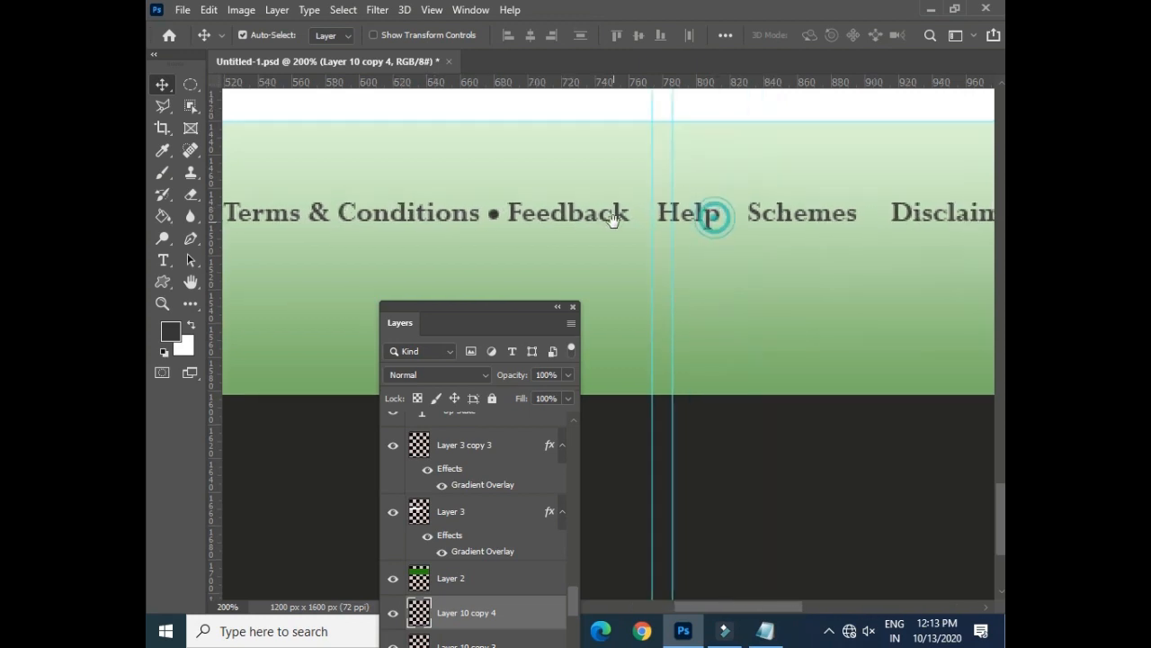
- Add two more separator dot copies, one between Feedback and Help and one between Help and Schemes
key(ctrl+j)
key(shift+Right)
key(shift+Right)
key(shift+Right)
key(shift+Right)
key(shift+Right)
key(shift+Right)
key(shift+Right)
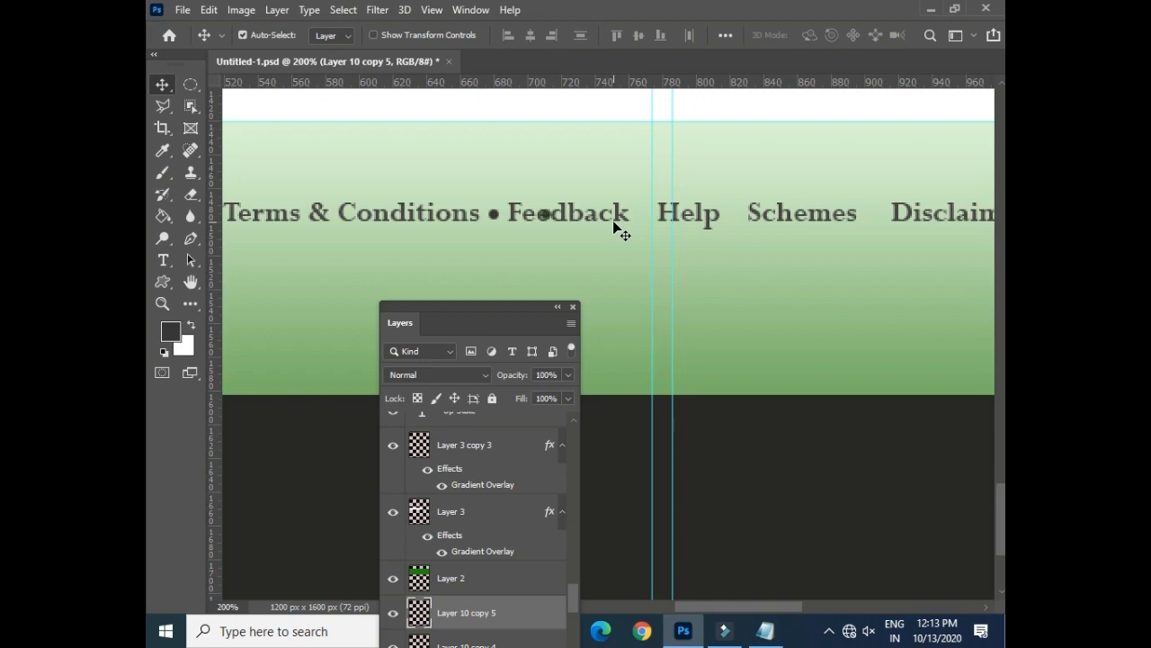
key(Right)
key(Right)
key(Right)
key(shift+Right)
key(shift+Right)
key(shift+Right)
key(shift+Right)
key(shift+Right)
drag(836, 243, 416, 244)
- Duplicate the dot and shift the copy into the gap between Schemes and Disclaimer
key(ctrl+j)
key(shift+Right)
key(shift+Right)
key(shift+Right)
key(shift+Right)
key(shift+Right)
key(shift+Right)
key(shift+Right)
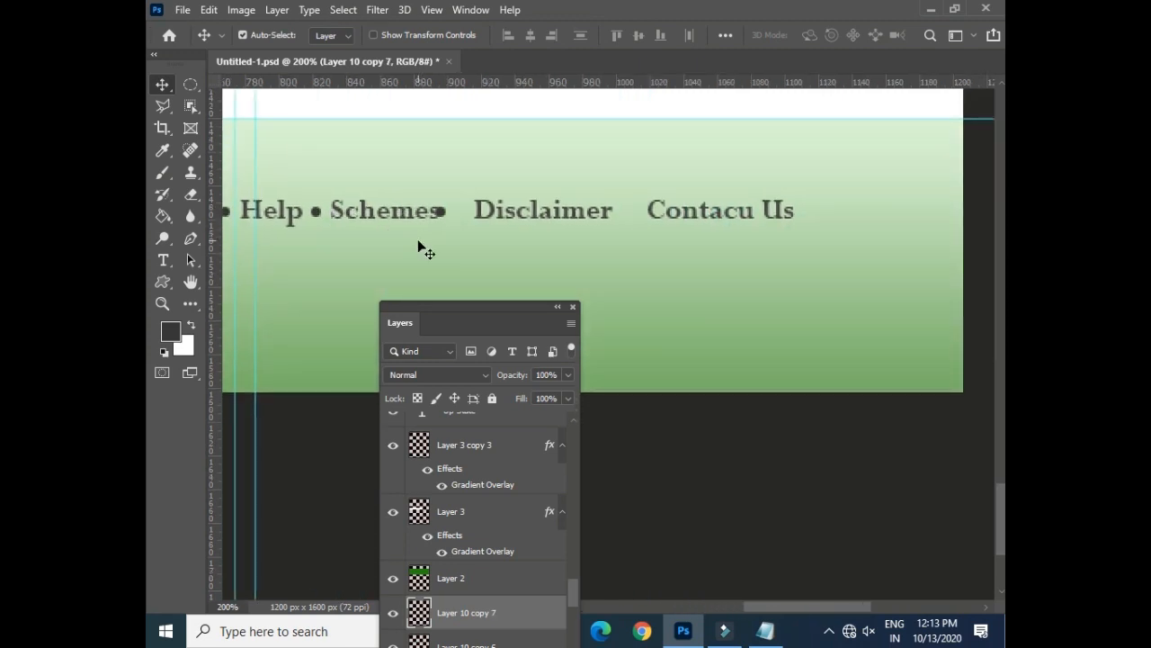
key(Right)
key(Right)
key(Right)
- Add the last separator dot copy between Disclaimer and Contacu Us
key(ctrl+j)
key(shift+Right)
key(shift+Right)
key(shift+Right)
key(shift+Right)
key(shift+Right)
key(shift+Right)
key(shift+Right)
key(shift+Right)
key(shift+Right)
key(shift+Right)
- Switch to the index file in Notepad and copy the copyright line together with the website query contact line
key(ctrl+minus)
key(ctrl+minus)
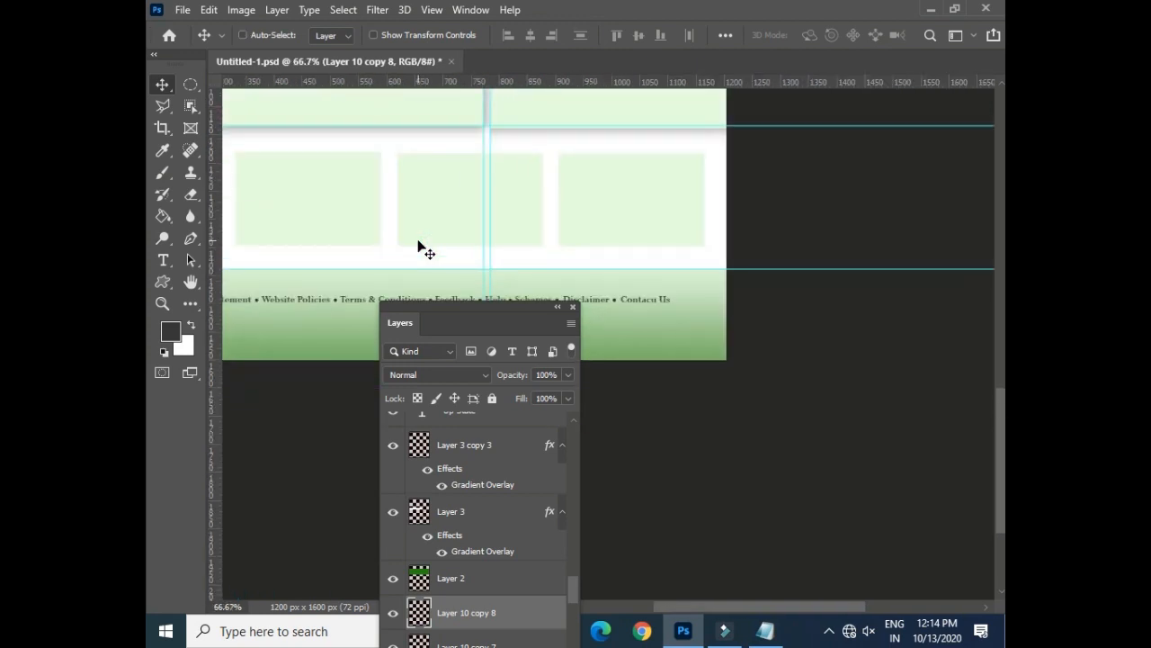
drag(465, 310, 814, 187)
drag(482, 380, 617, 277)
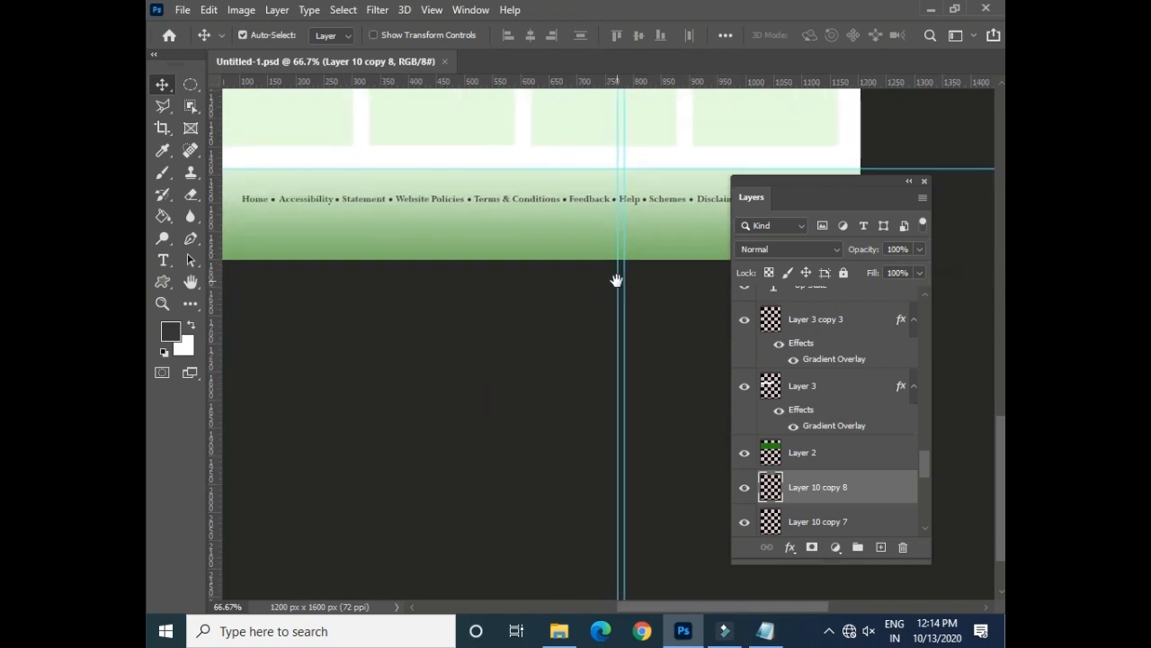
click(772, 635)
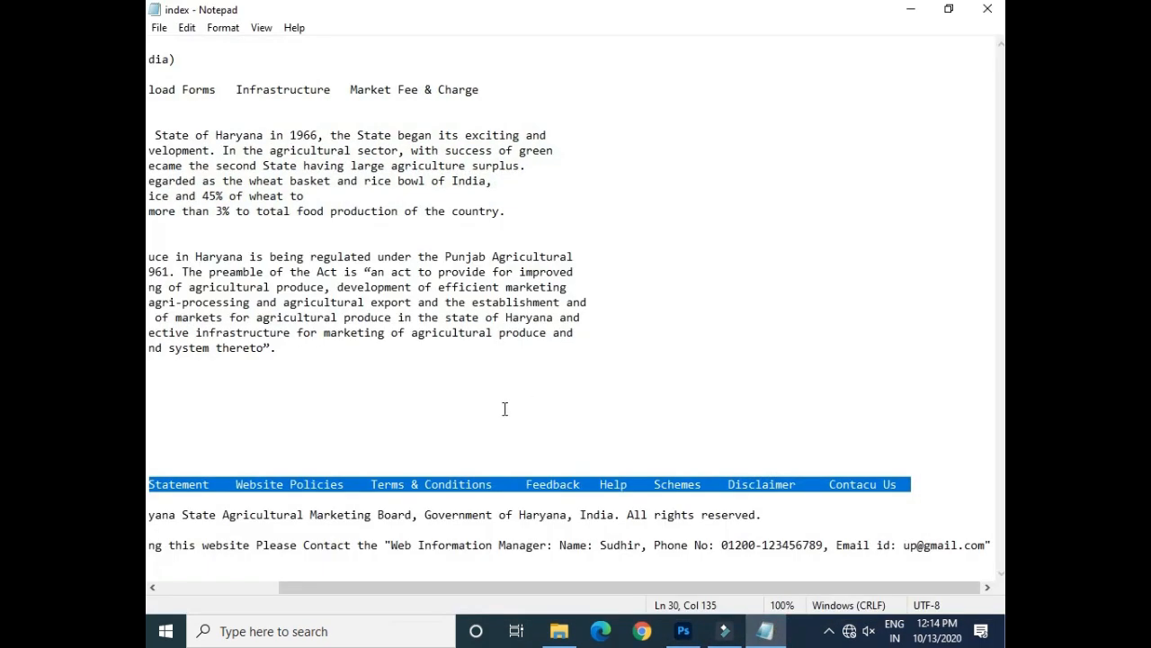
drag(154, 517, 332, 528)
click(154, 514)
drag(151, 515, 993, 545)
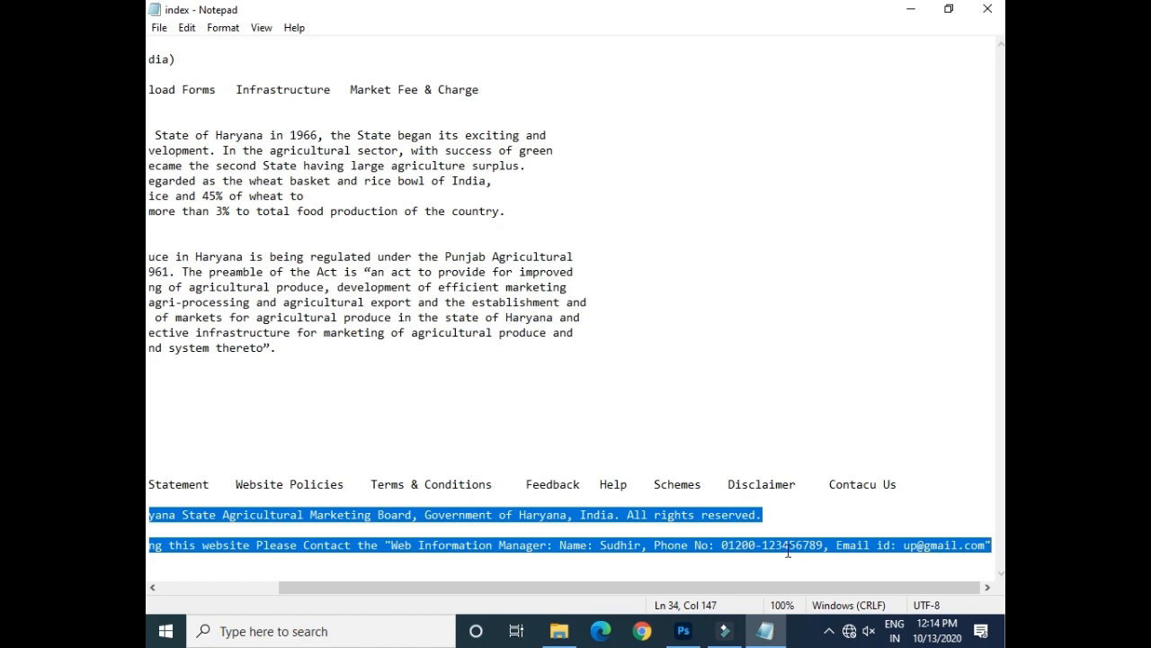
- Switch back to Photoshop, start a text line below the footer links and paste the copied copyright and contact text
key(alt+Tab)
click(163, 260)
click(241, 226)
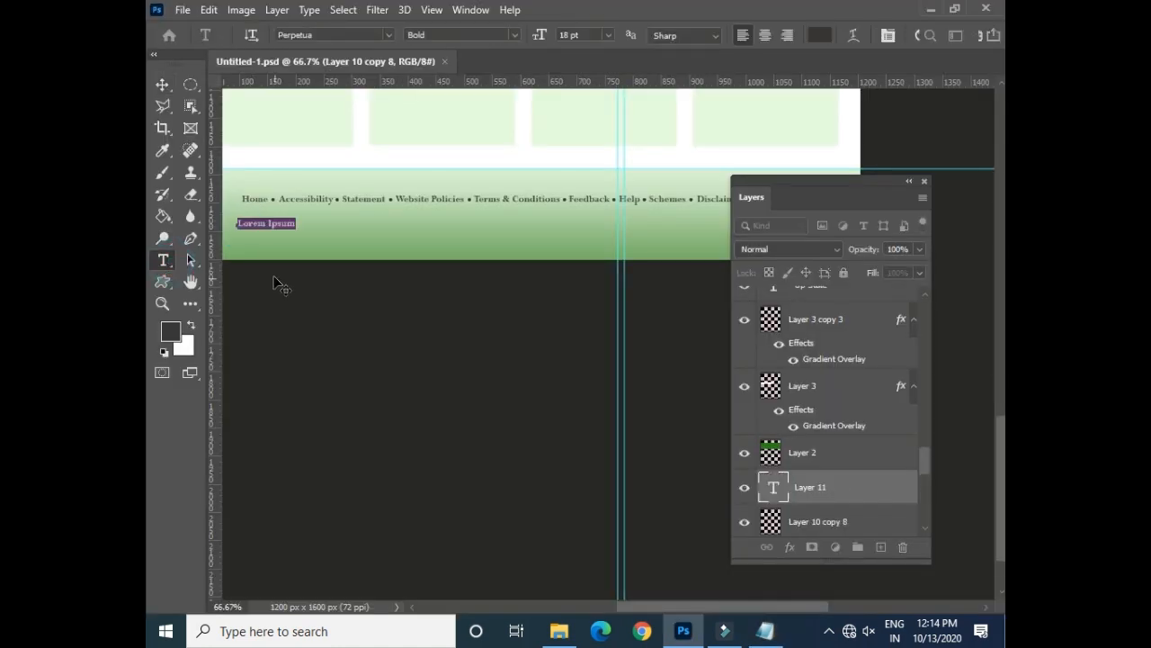
key(ctrl+v)
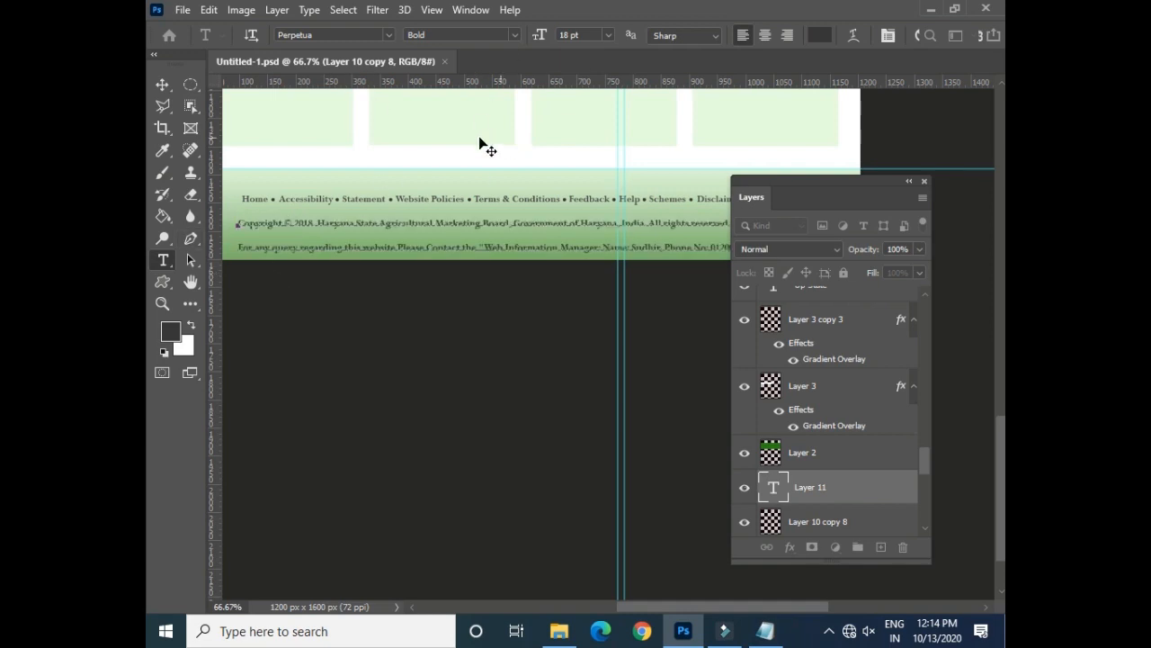
click(163, 85)
- Centre-align the copyright and contact text and position it centrally in the footer beneath the links
click(163, 260)
click(765, 36)
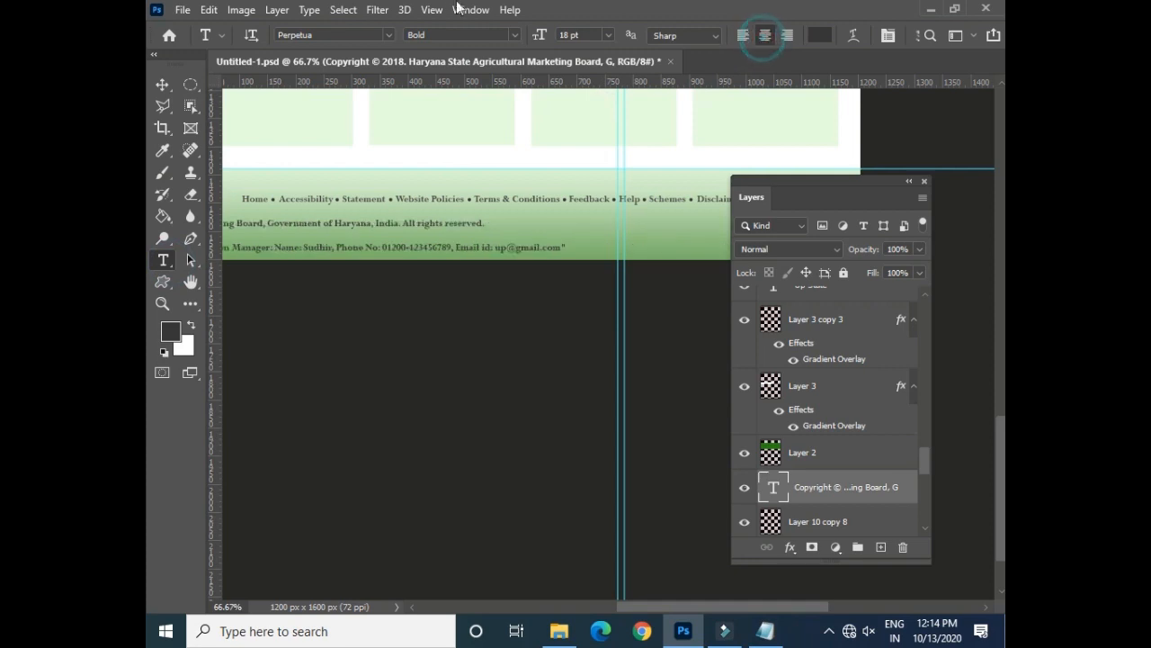
click(162, 85)
drag(774, 193, 532, 331)
drag(362, 231, 621, 226)
drag(490, 229, 567, 200)
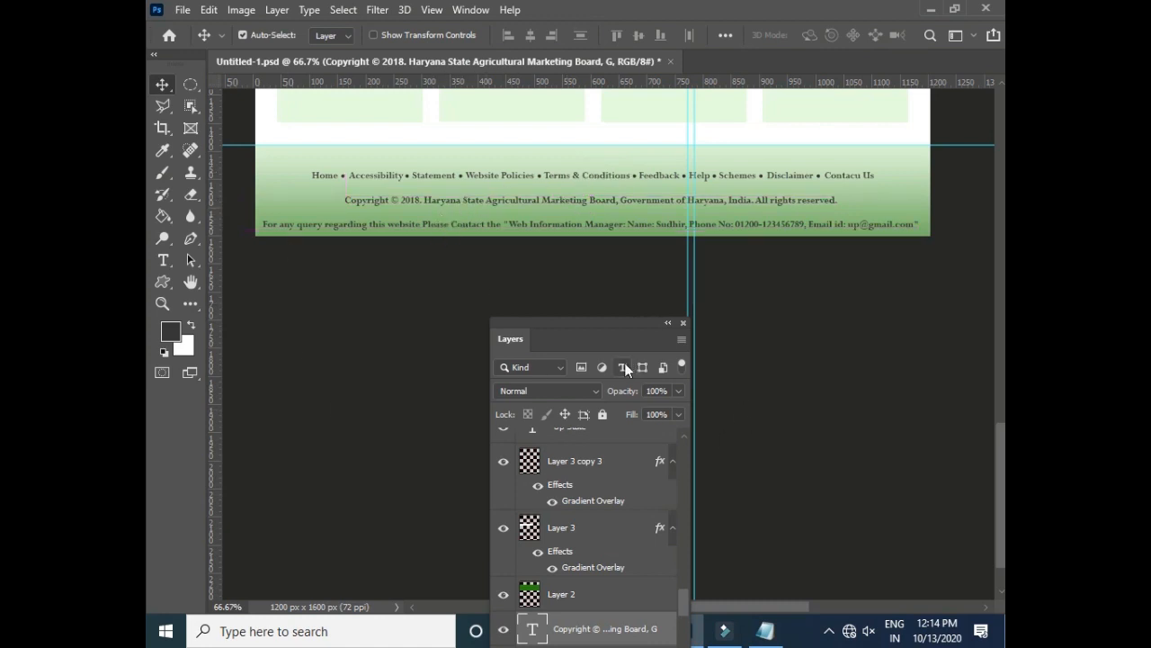
- Set the leading of the copyright and contact text to 14 pt and save the document
click(163, 260)
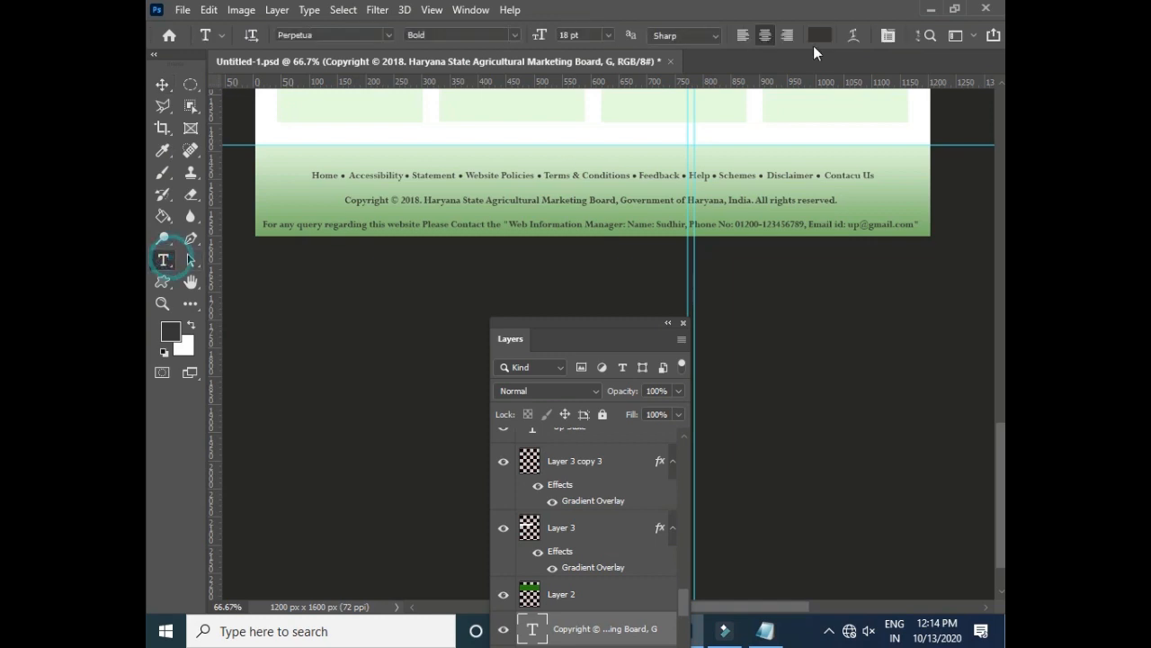
click(885, 35)
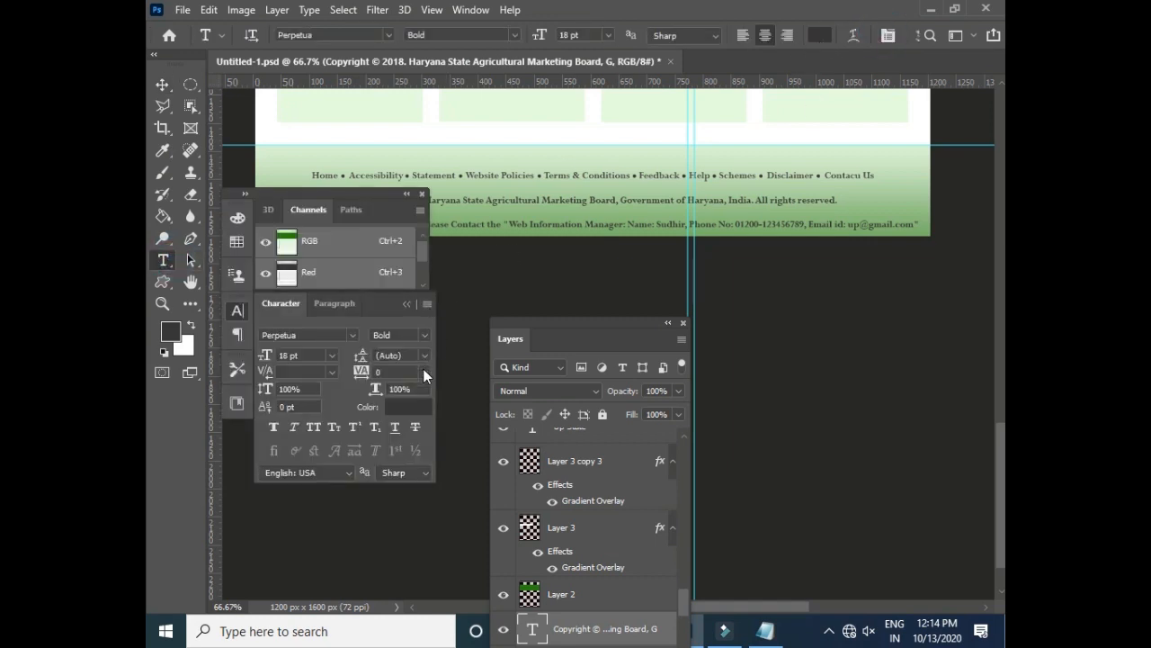
click(425, 356)
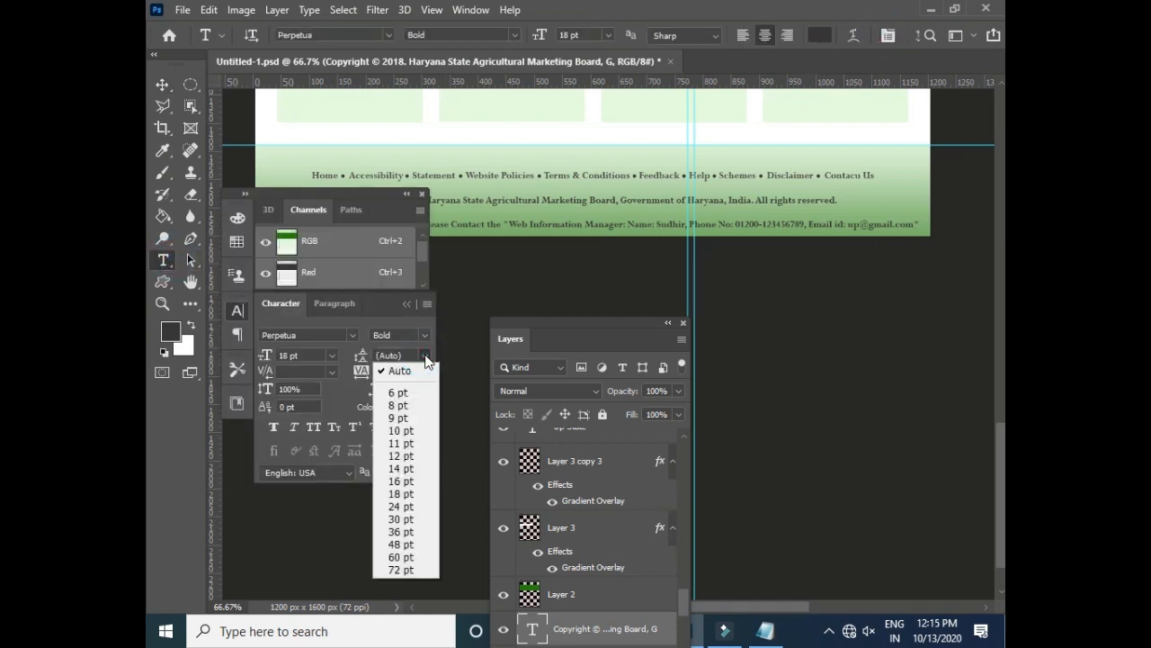
click(407, 518)
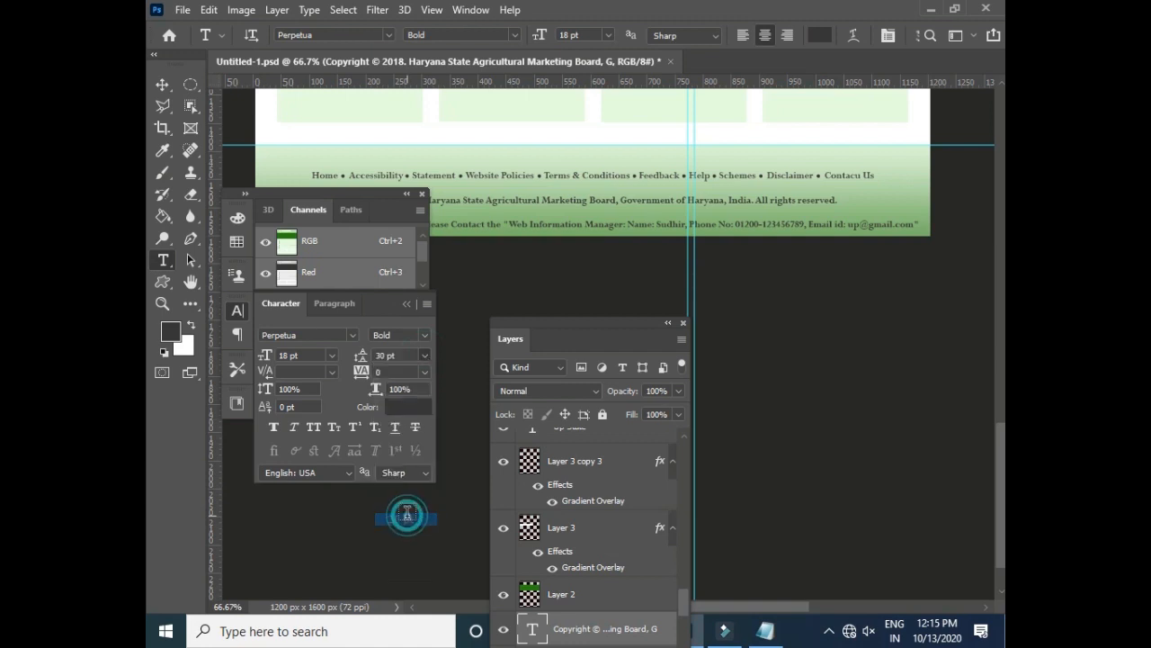
click(425, 355)
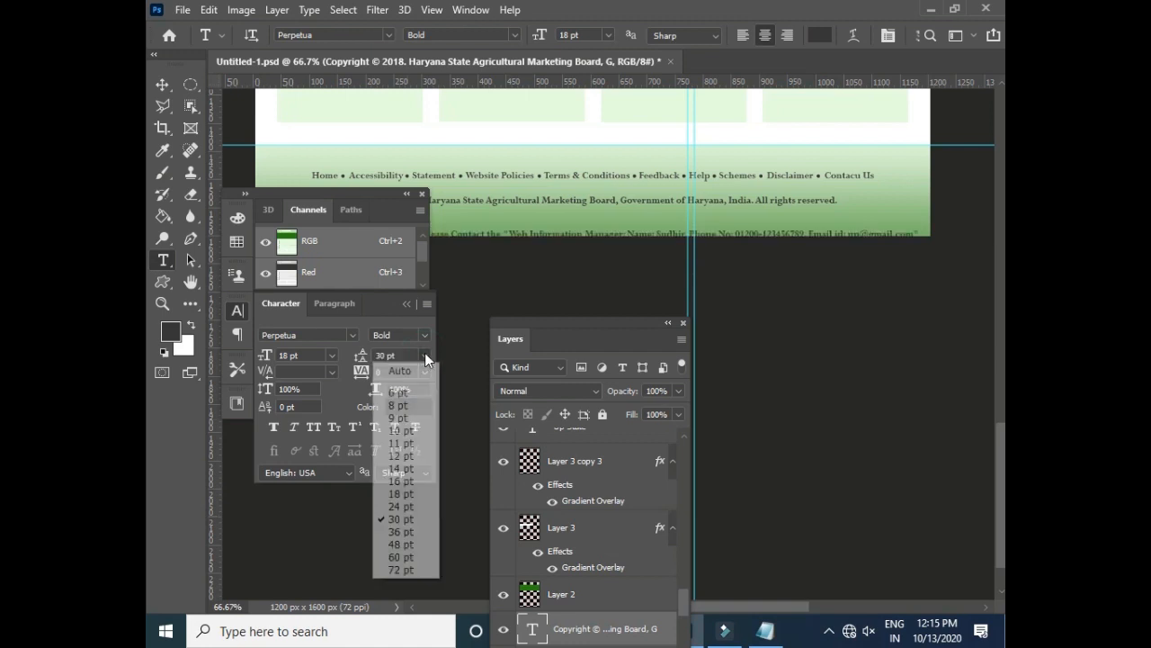
click(410, 468)
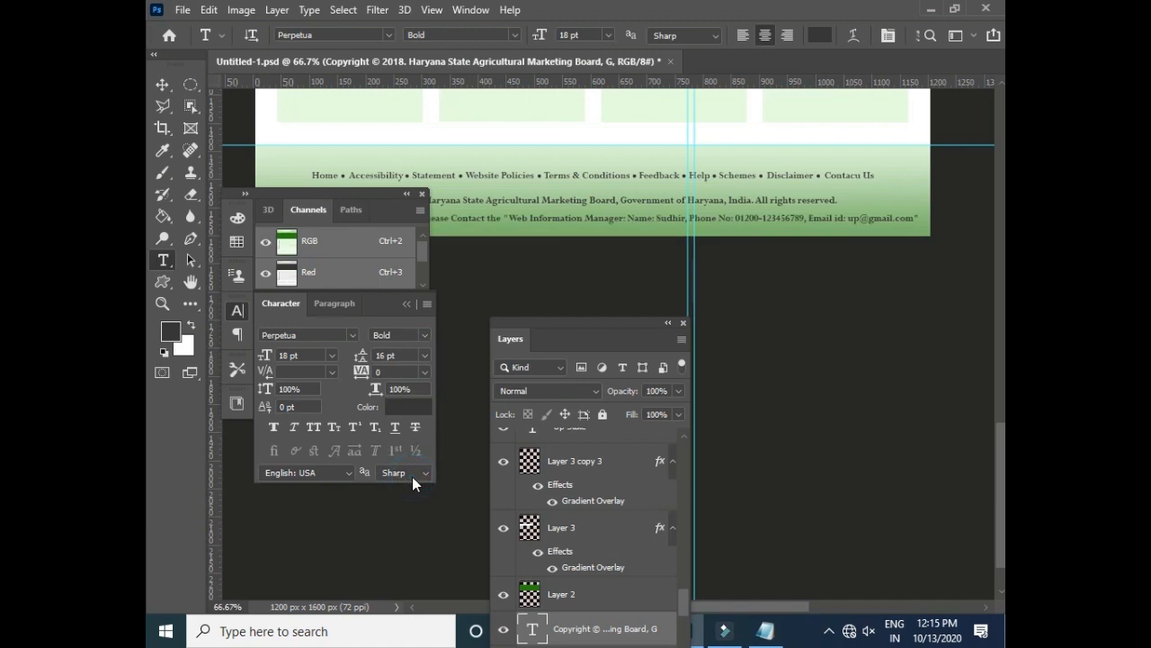
click(424, 355)
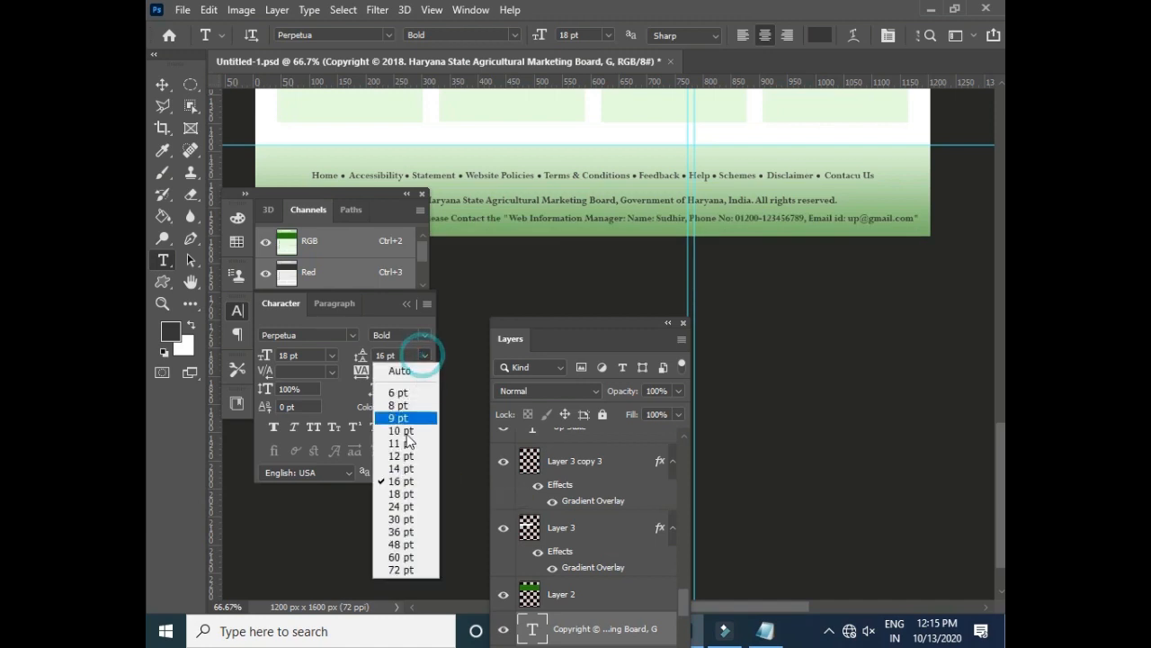
click(401, 467)
key(ctrl+s)
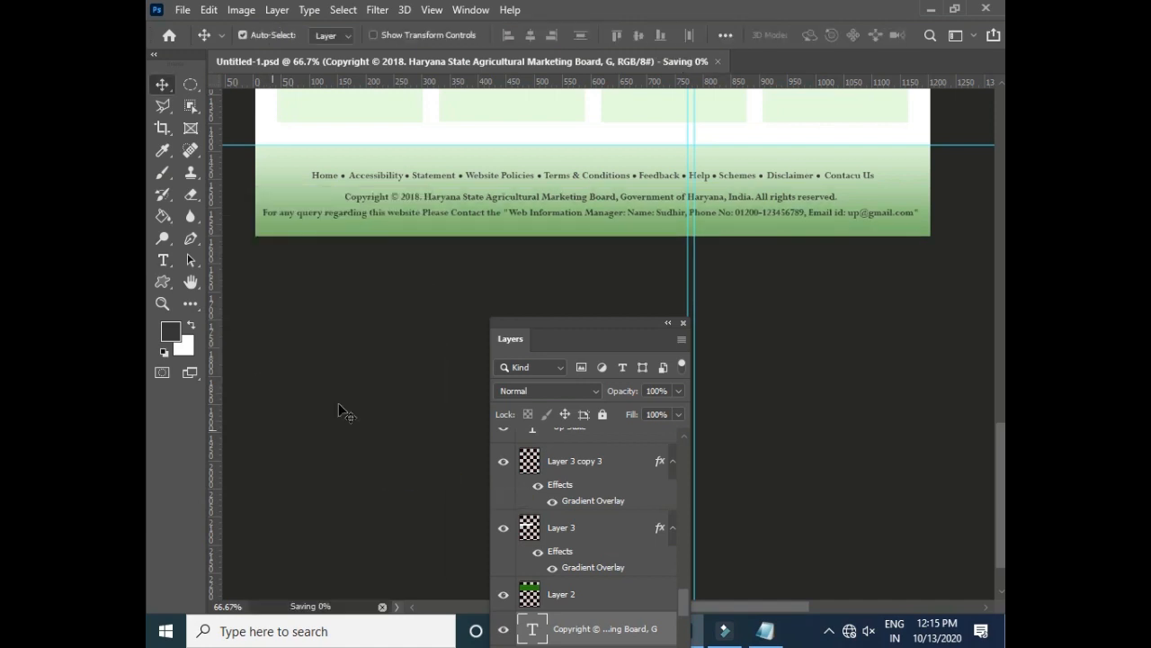
- Add a paragraph text box about 600 px wide and 105 px tall beside the topmost white box in the main content panel
scroll(431, 170, up, 5)
drag(442, 175, 449, 277)
drag(589, 334, 842, 188)
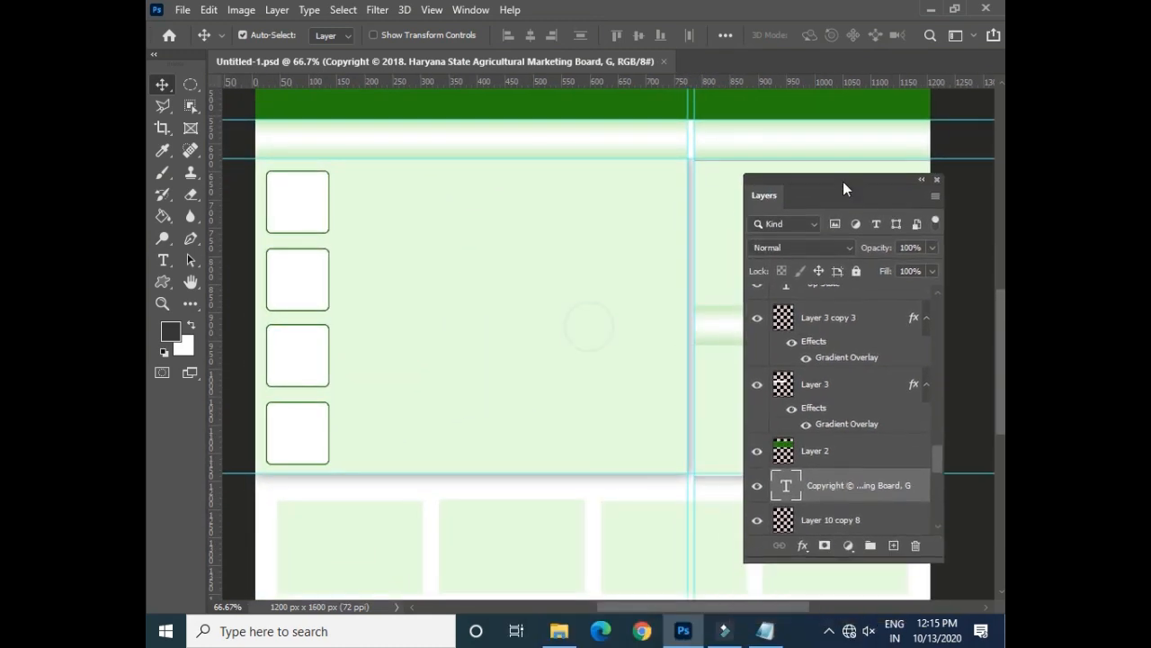
click(190, 83)
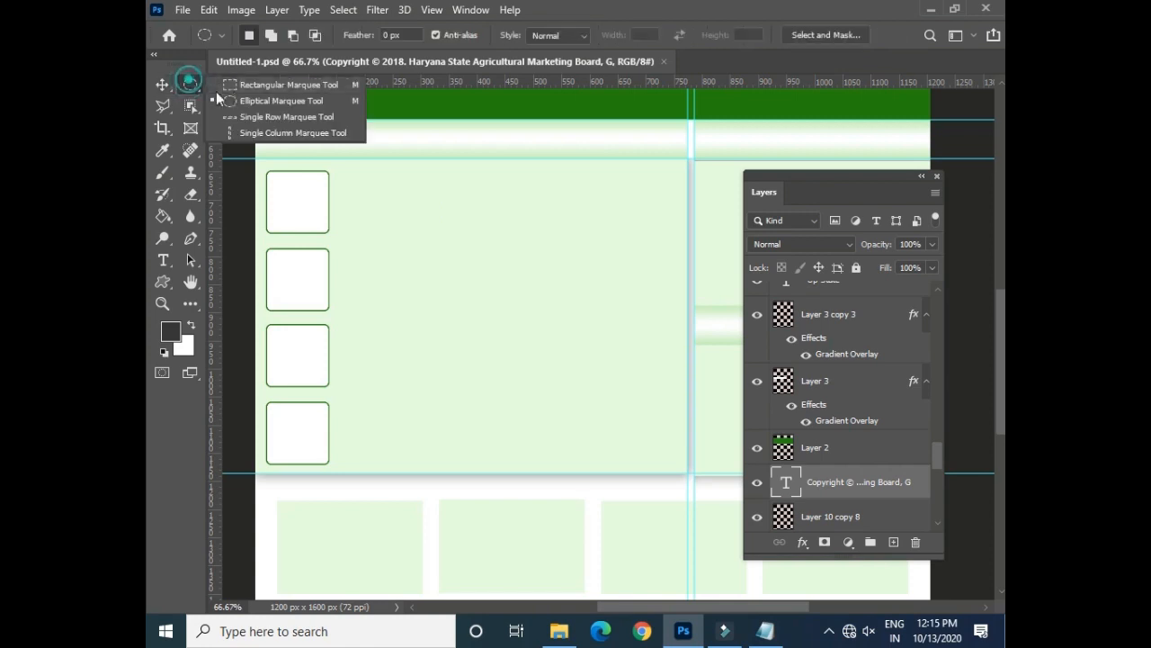
click(240, 83)
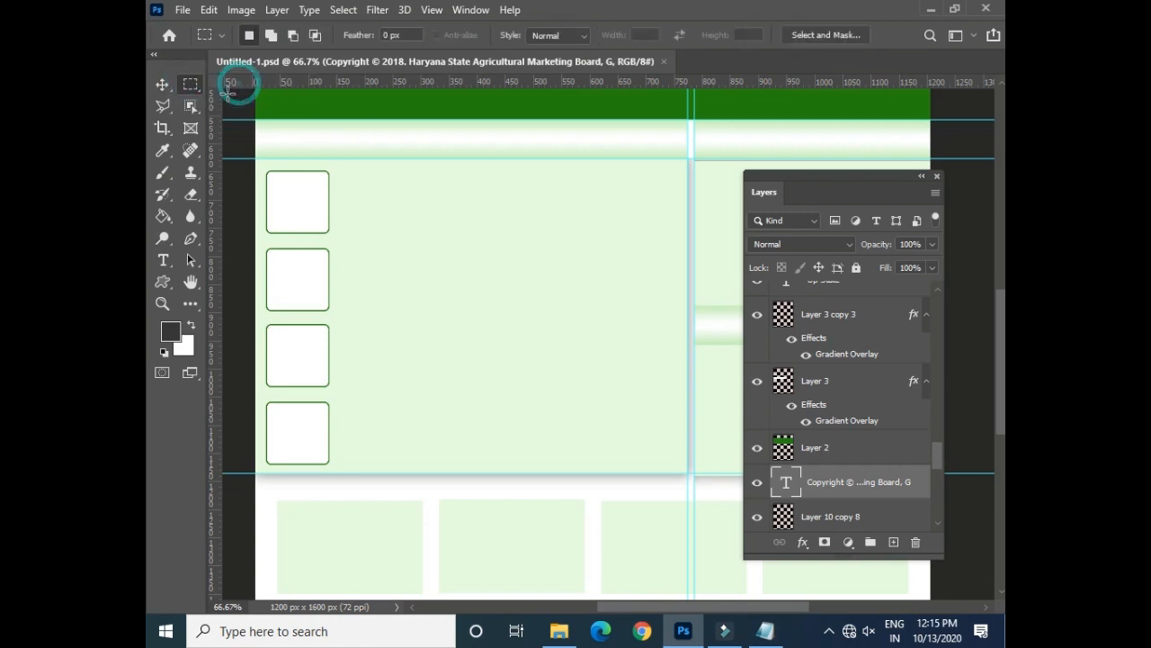
click(163, 261)
click(163, 261)
click(205, 263)
drag(341, 181, 676, 234)
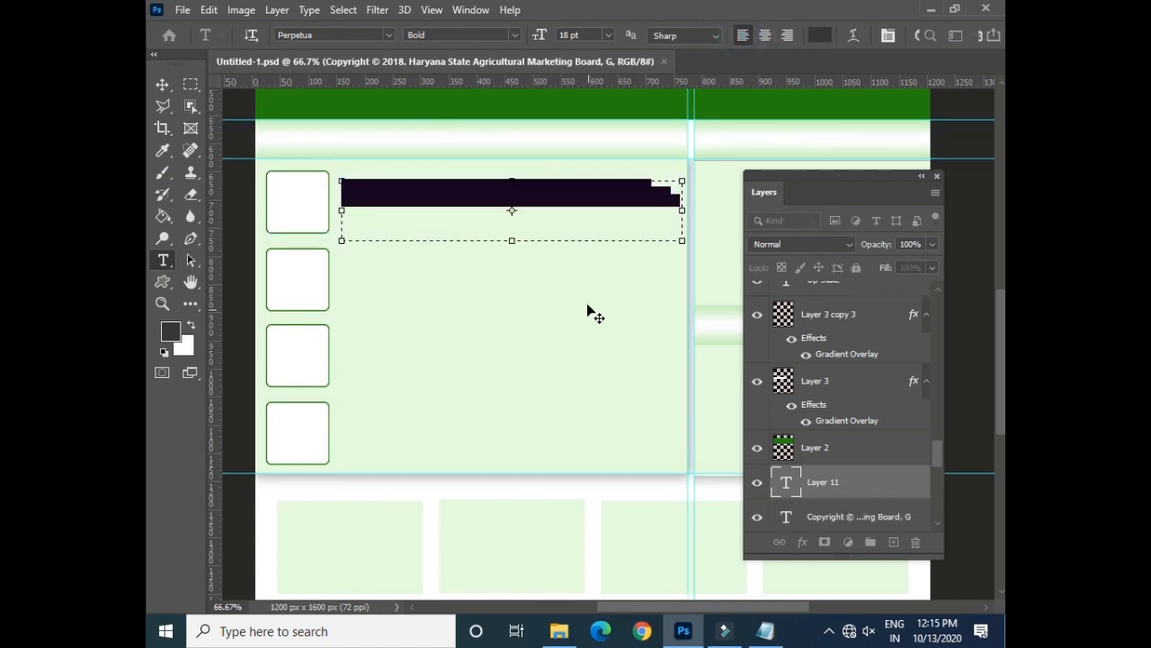
- Colour the placeholder paragraph dark green by sampling the green banner and choosing a darker shade, and commit the text
click(817, 36)
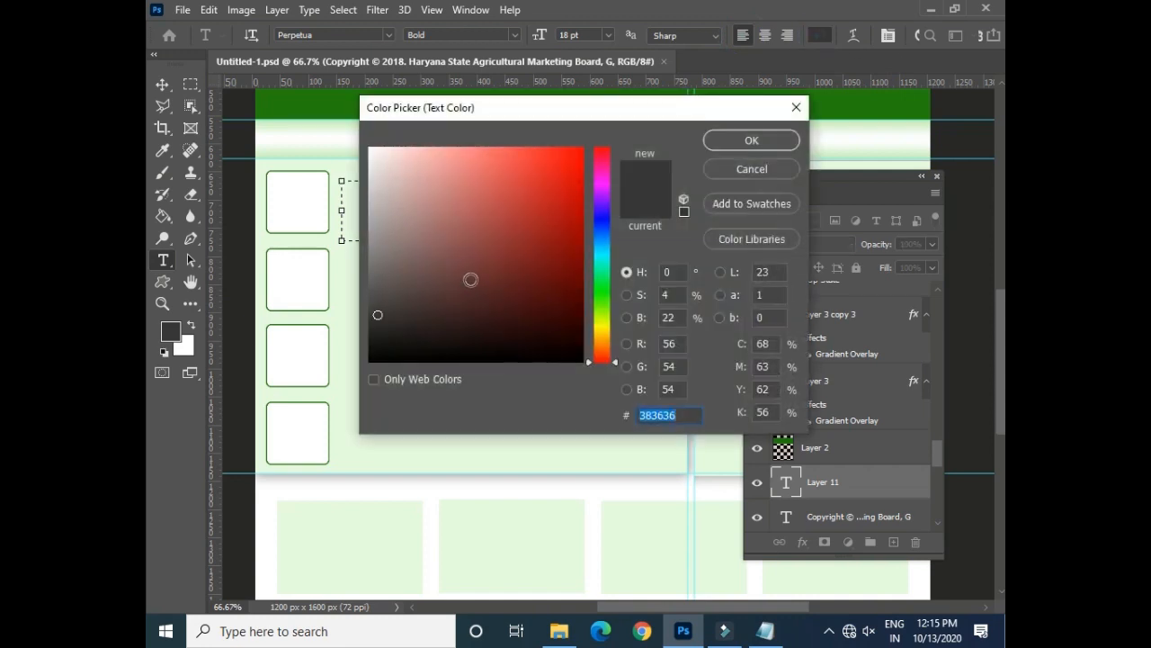
click(335, 104)
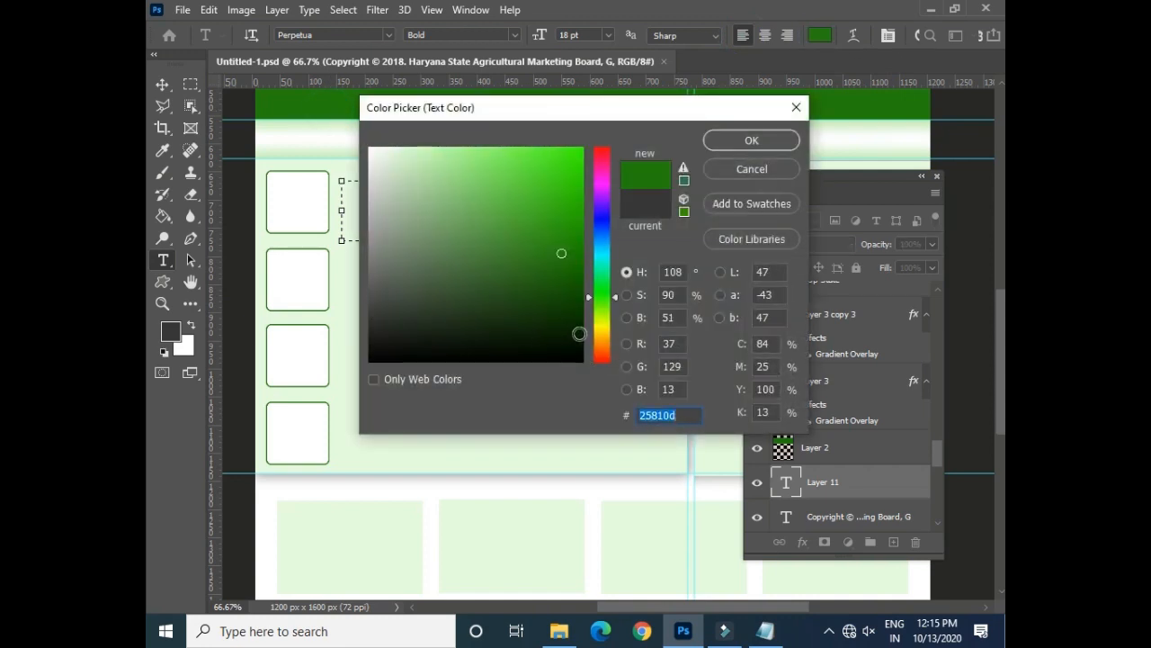
click(577, 331)
click(772, 141)
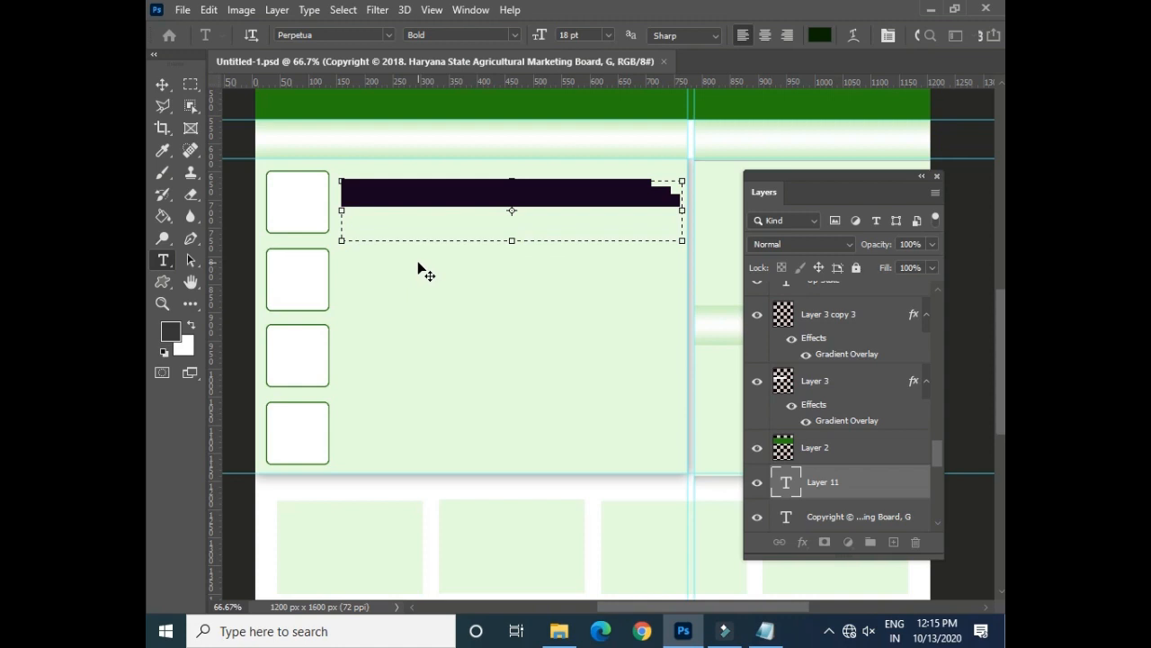
click(163, 84)
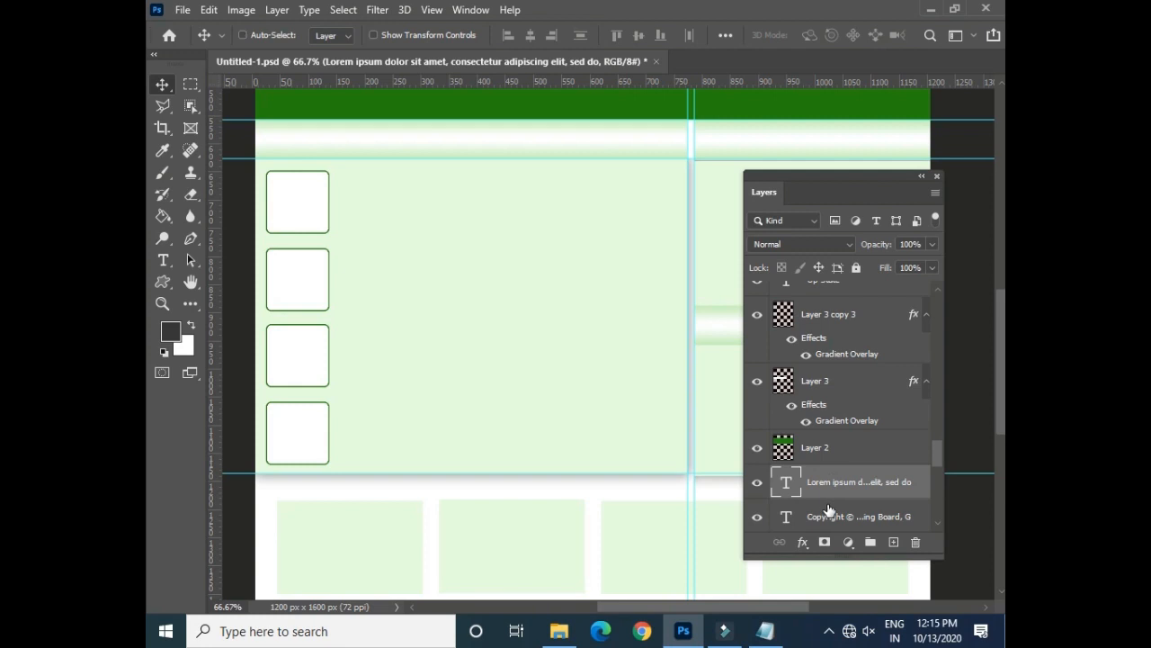
- Bring the Lorem ipsum text layer to the front of the layer stack
key(ctrl+bracketright)
key(ctrl+bracketright)
key(ctrl+bracketright)
key(ctrl+bracketright)
key(ctrl+bracketright)
key(ctrl+bracketright)
key(ctrl+bracketright)
key(ctrl+bracketright)
key(ctrl+bracketright)
key(ctrl+bracketright)
key(ctrl+bracketright)
key(ctrl+bracketright)
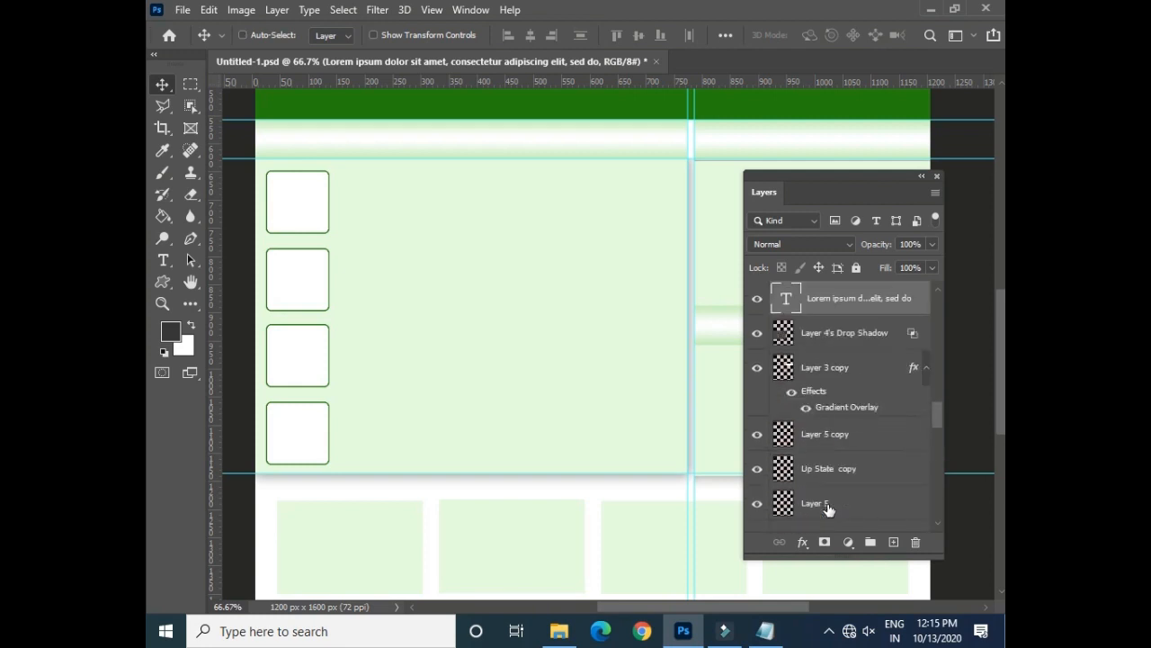
click(279, 11)
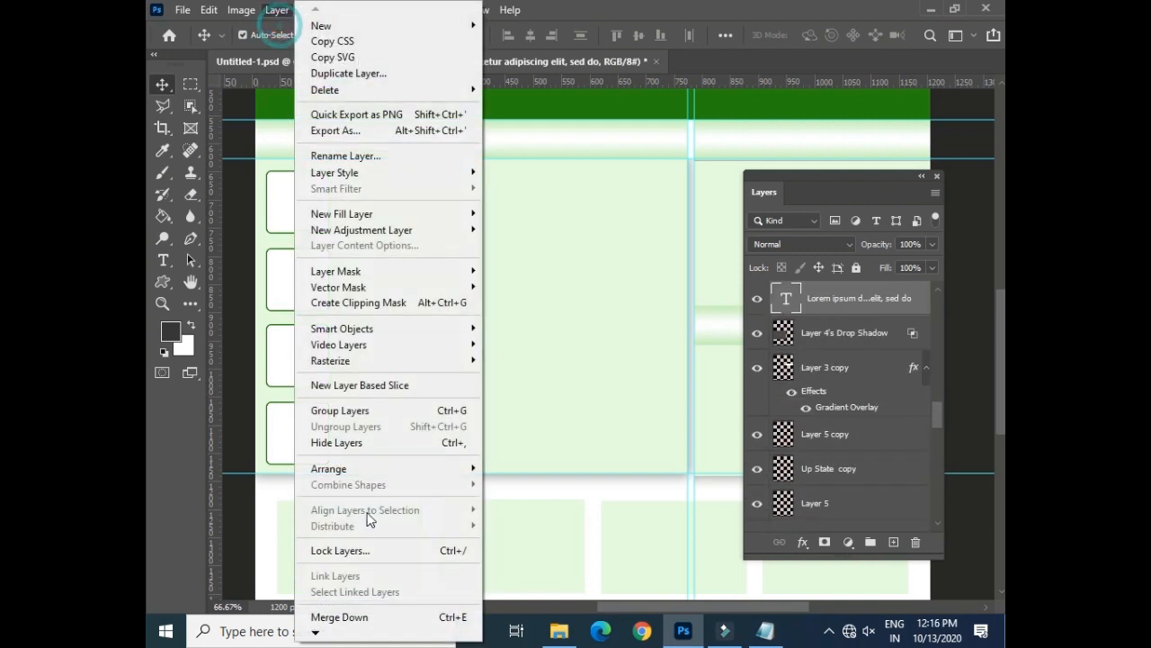
mouse_move(378, 465)
click(514, 469)
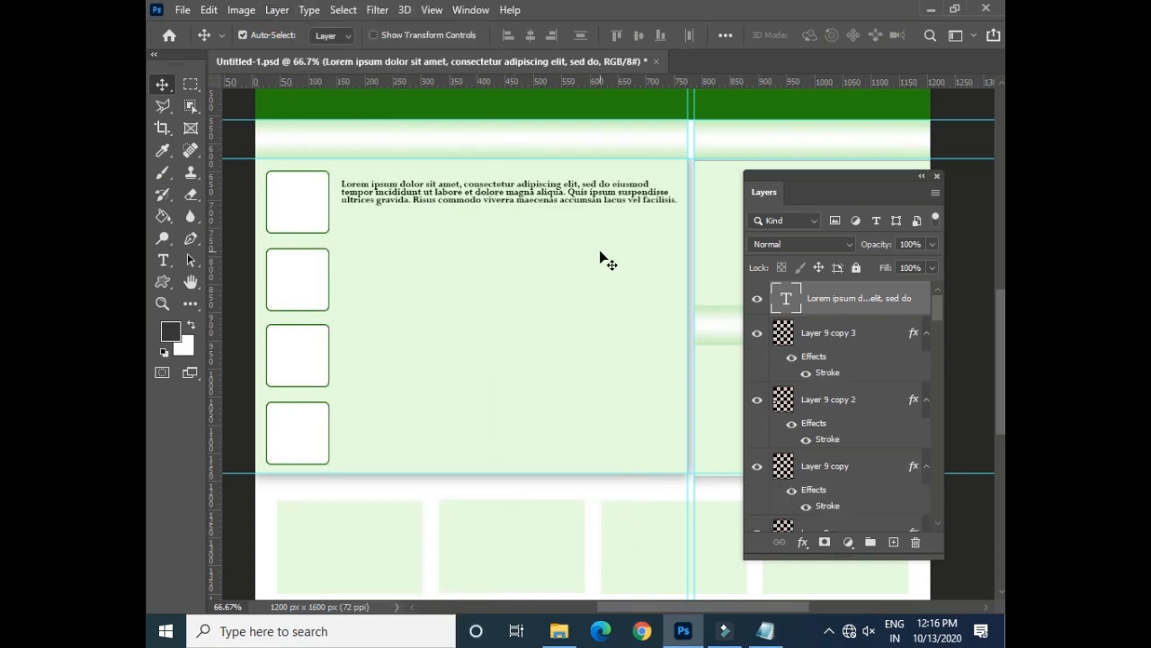
- Select the whole Lorem ipsum paragraph and set its font to Arial with the Narrow style
key(ctrl+equal)
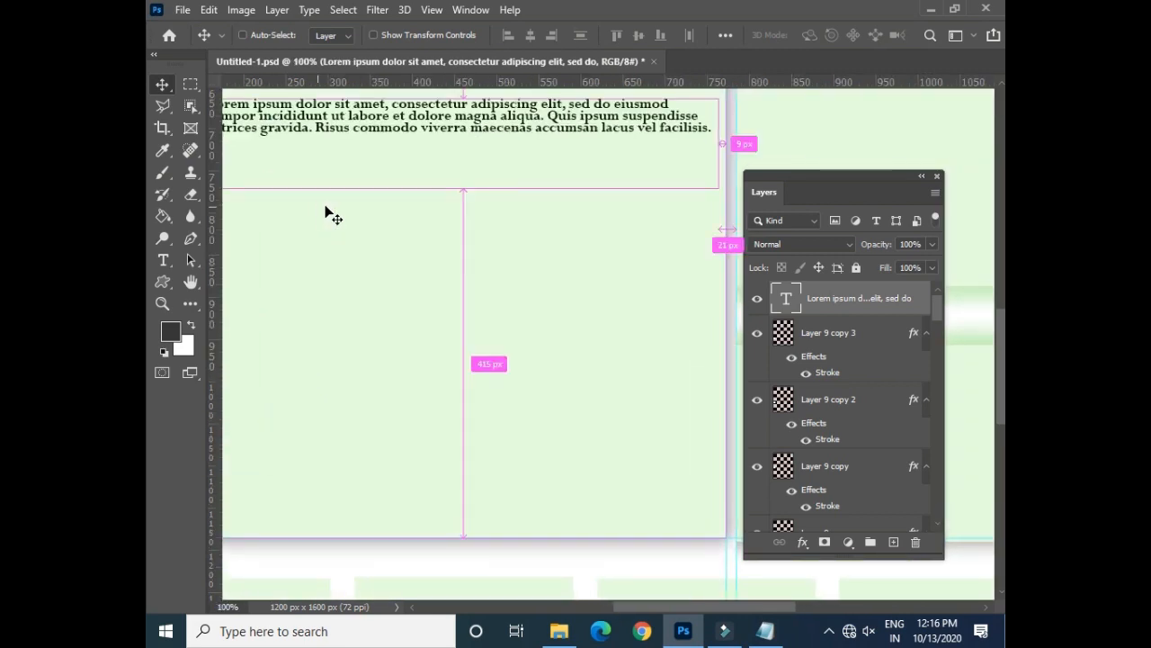
drag(411, 229, 491, 279)
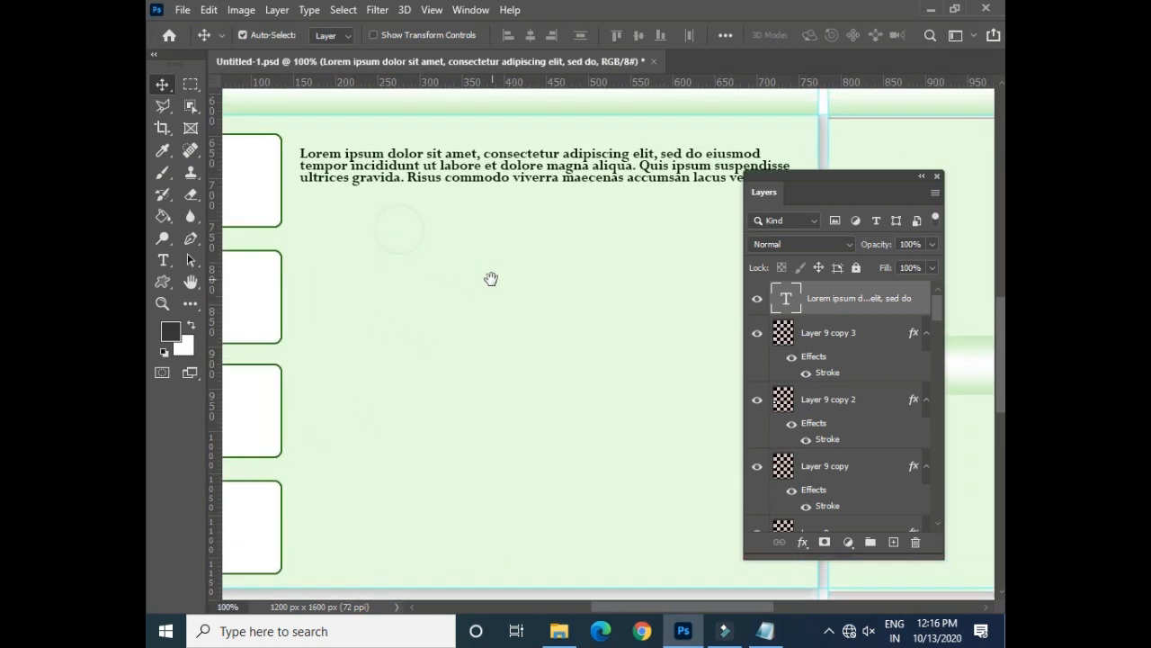
click(165, 260)
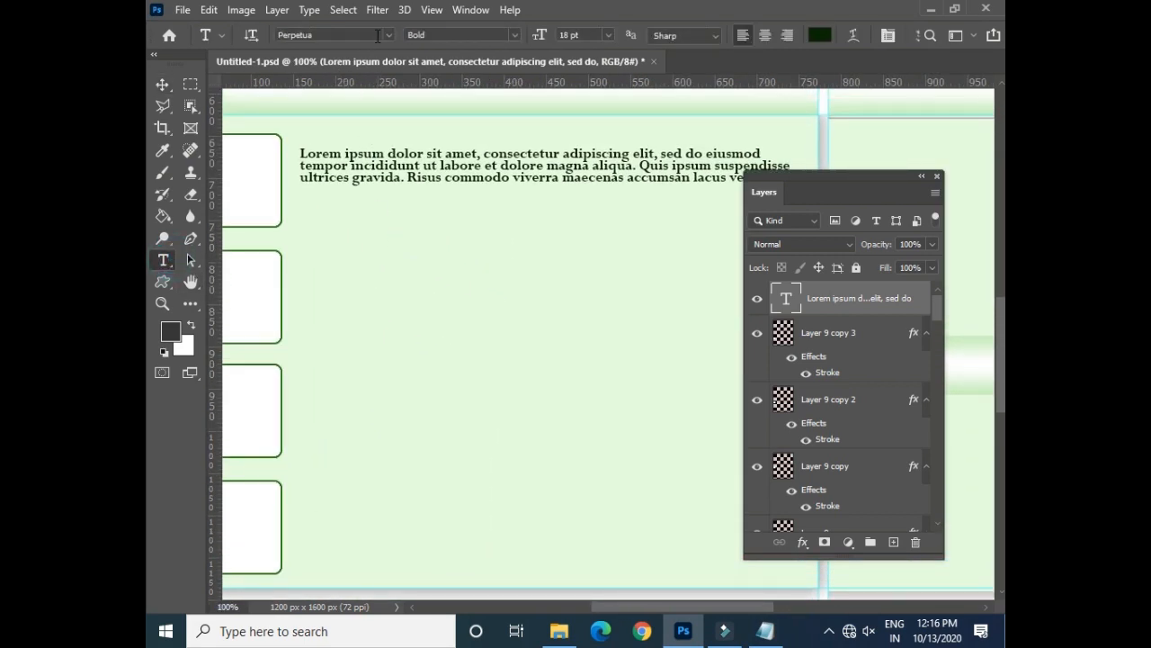
click(419, 170)
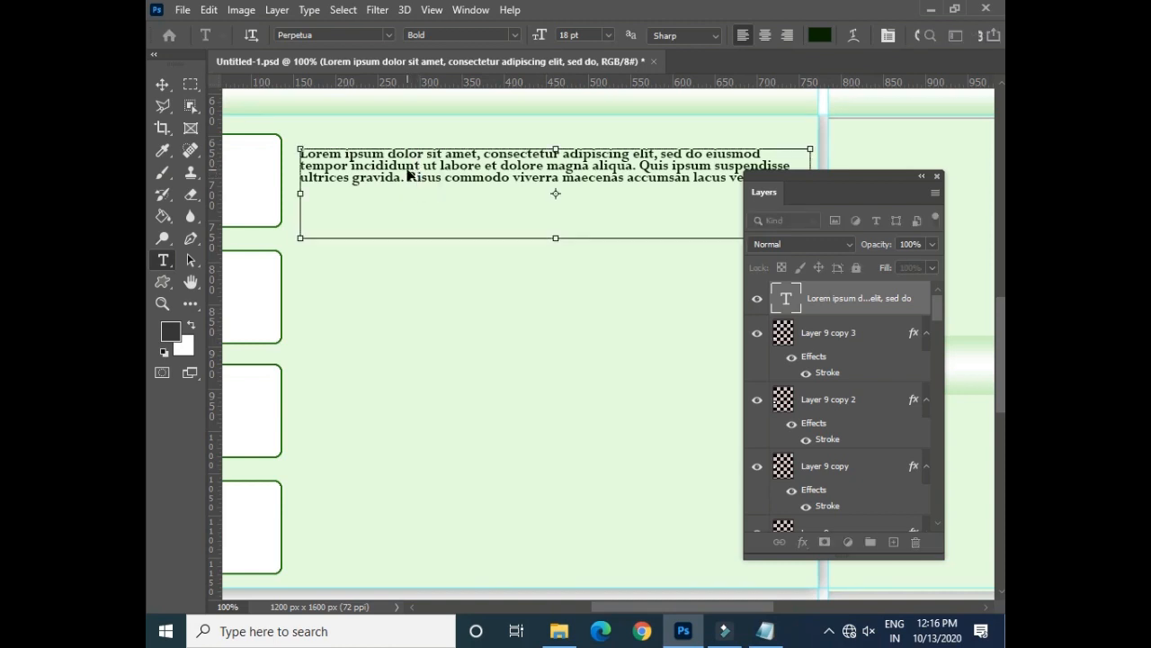
key(ctrl+a)
click(391, 35)
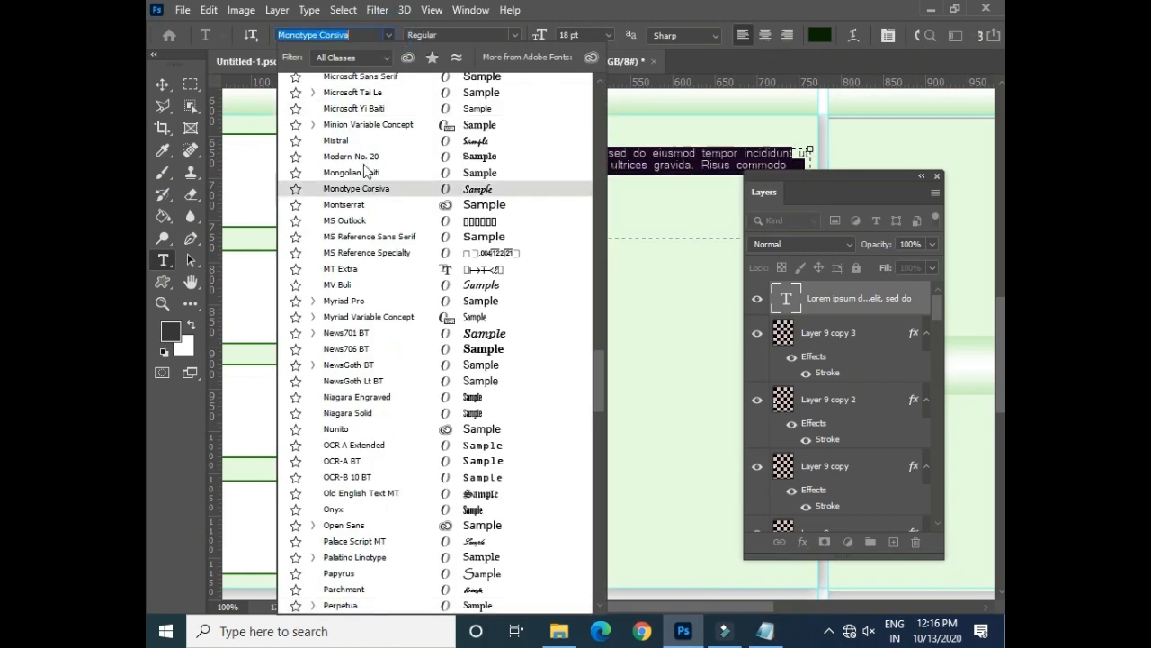
scroll(365, 168, up, 3)
scroll(364, 168, up, 12)
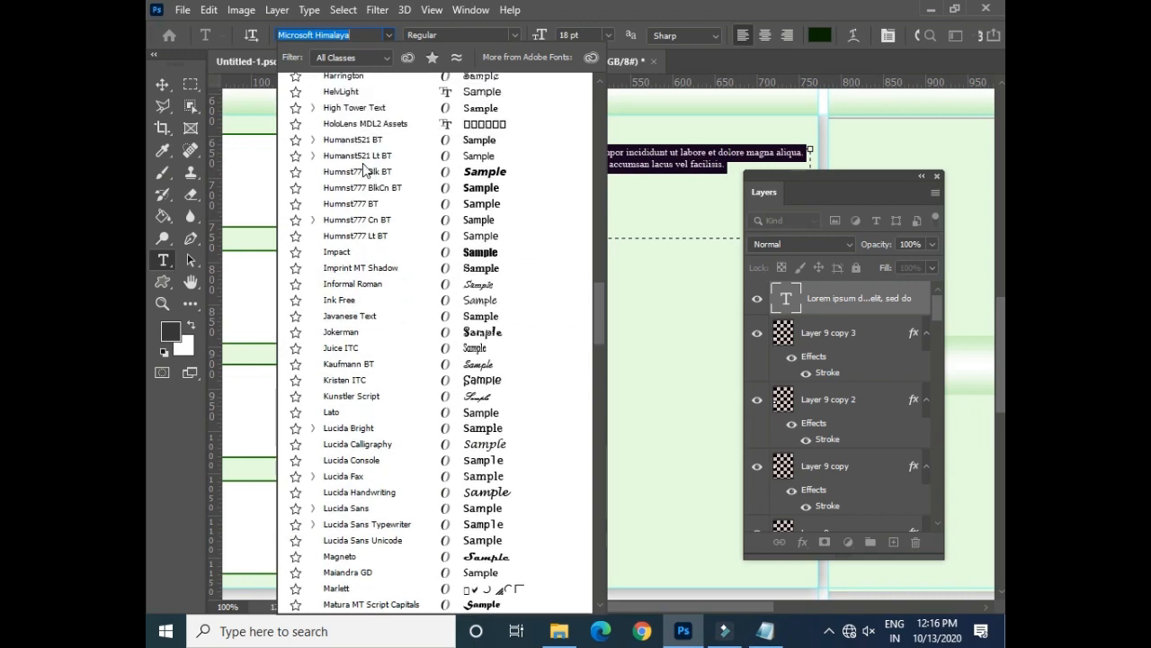
scroll(364, 167, up, 13)
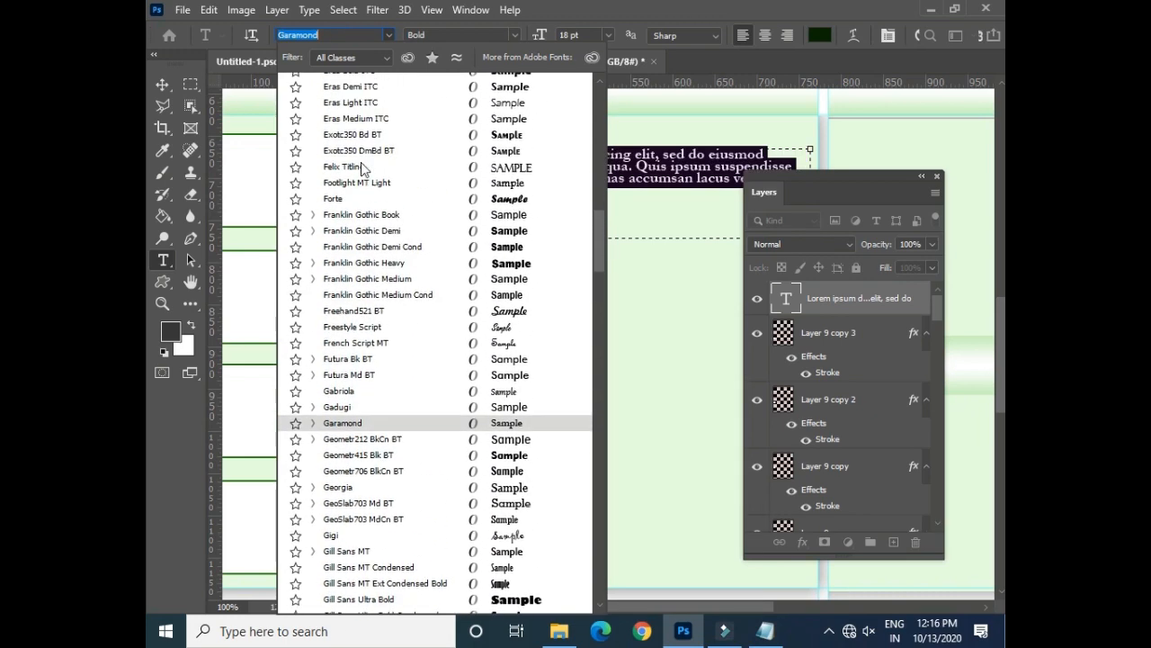
scroll(363, 168, up, 15)
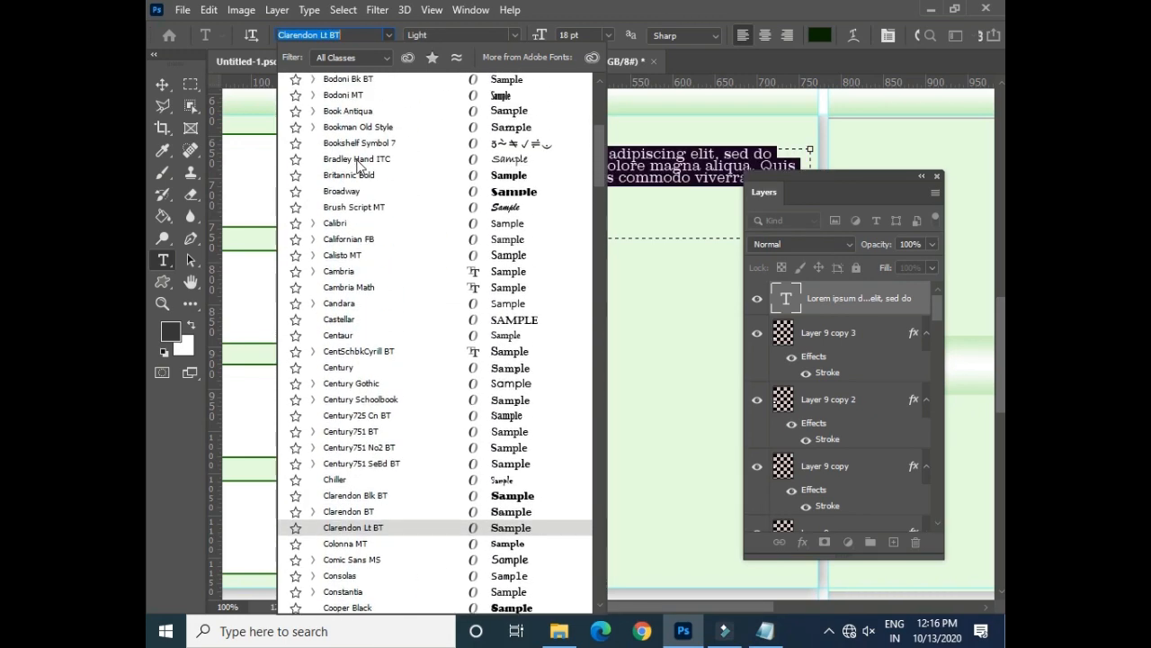
scroll(358, 167, up, 3)
click(319, 226)
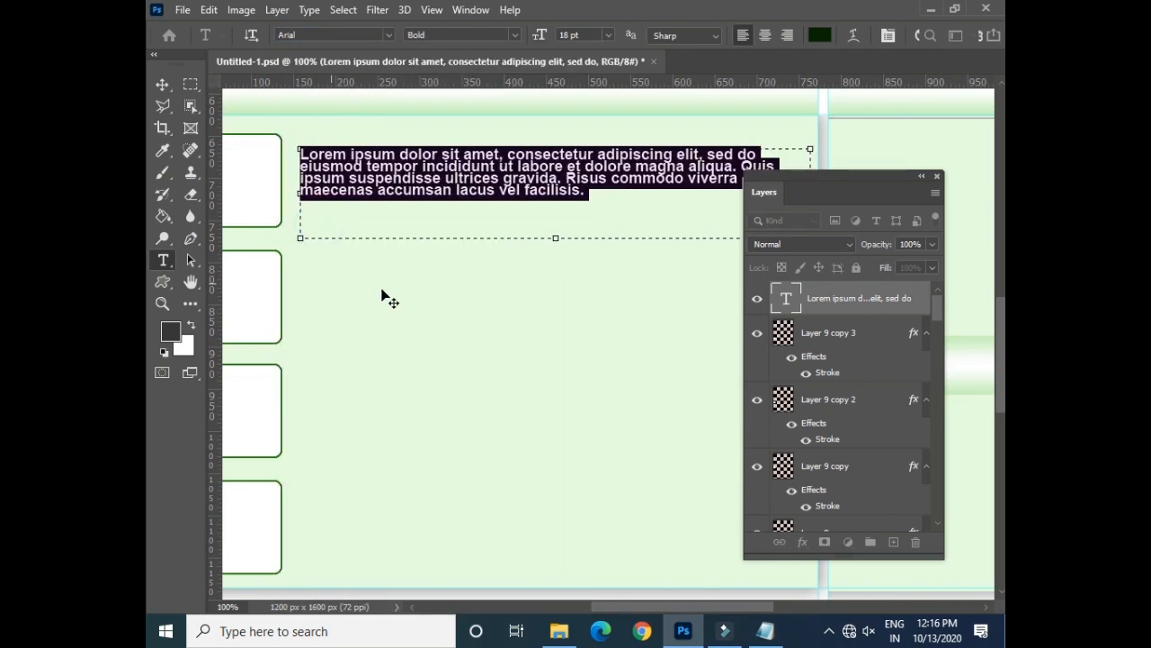
click(509, 34)
click(490, 52)
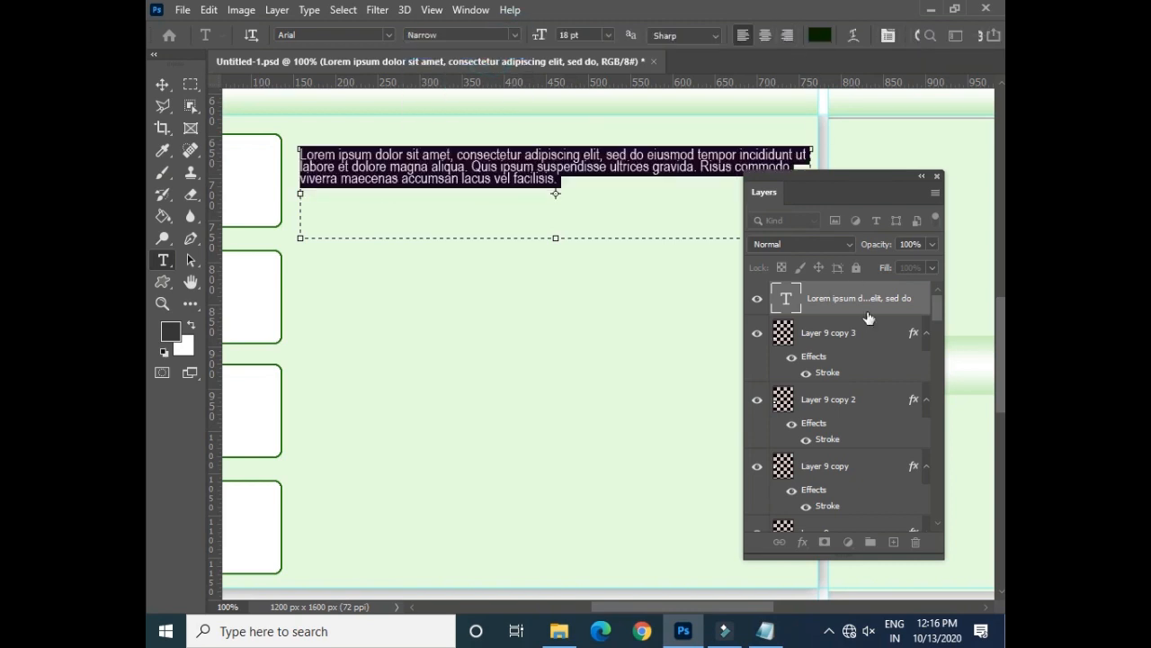
- Set the leading of the Lorem ipsum paragraph to 18 pt
click(888, 36)
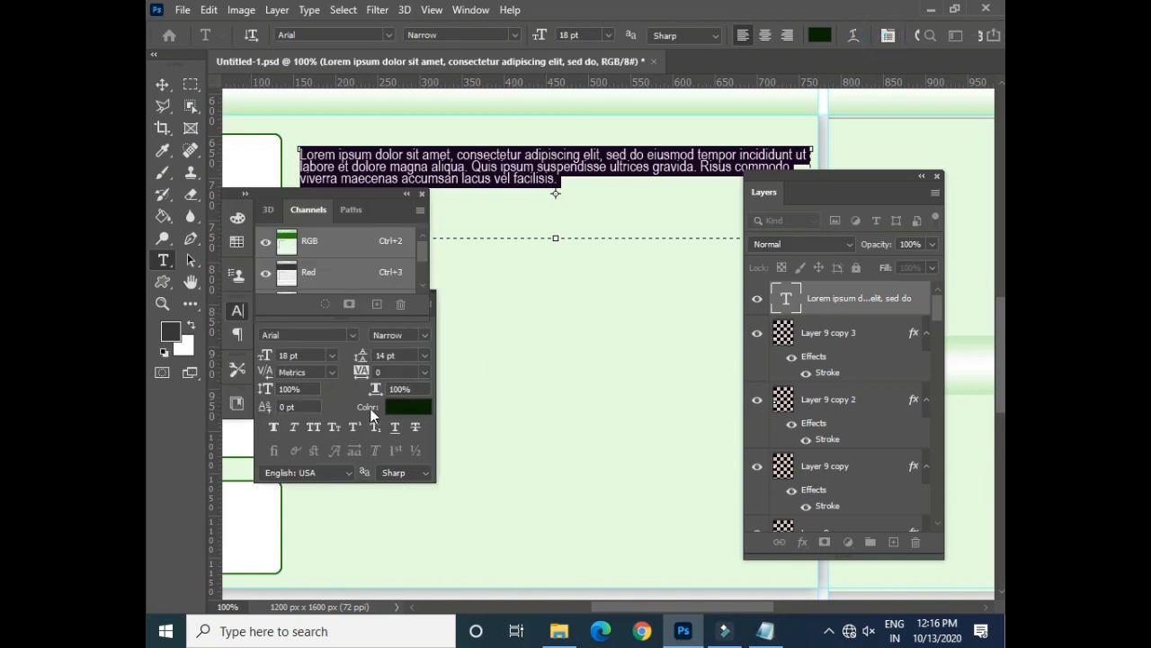
click(425, 355)
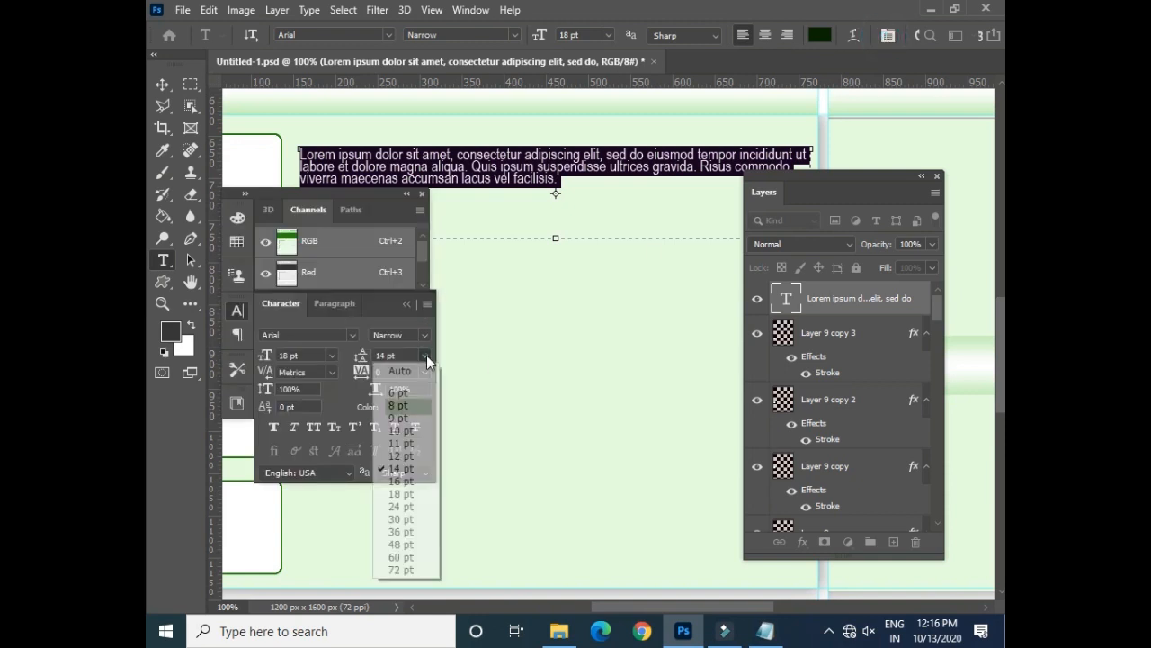
click(418, 493)
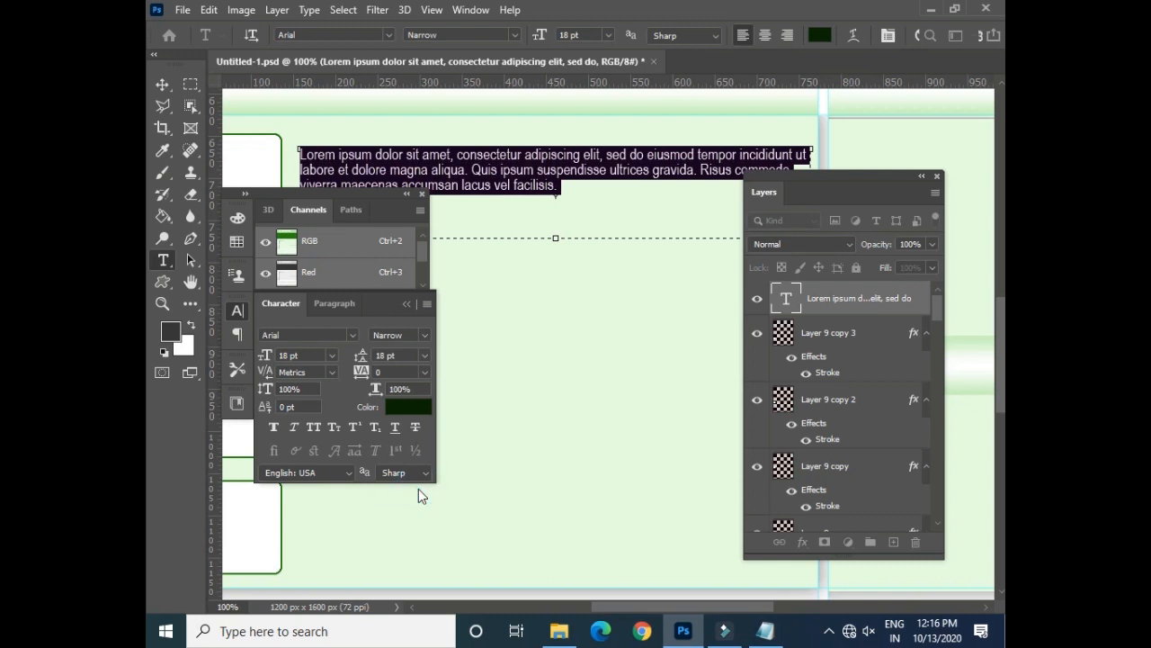
- Switch to the index file in Notepad and copy the paragraph under the ABOUT US heading
click(763, 633)
drag(684, 587, 565, 587)
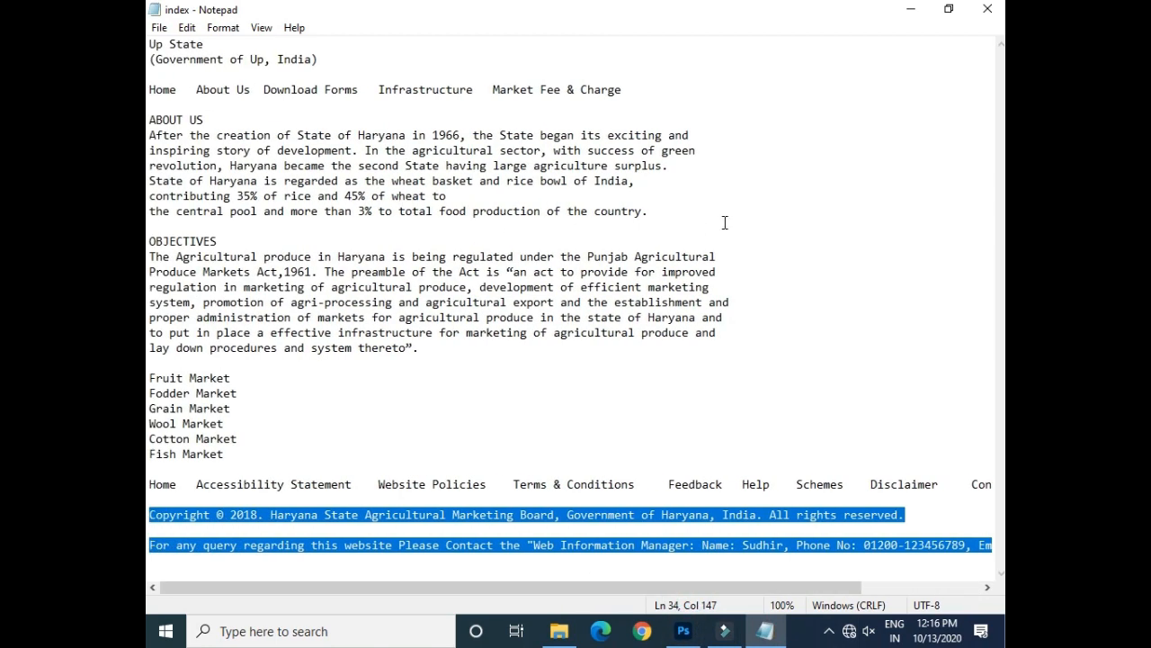
drag(655, 212, 151, 136)
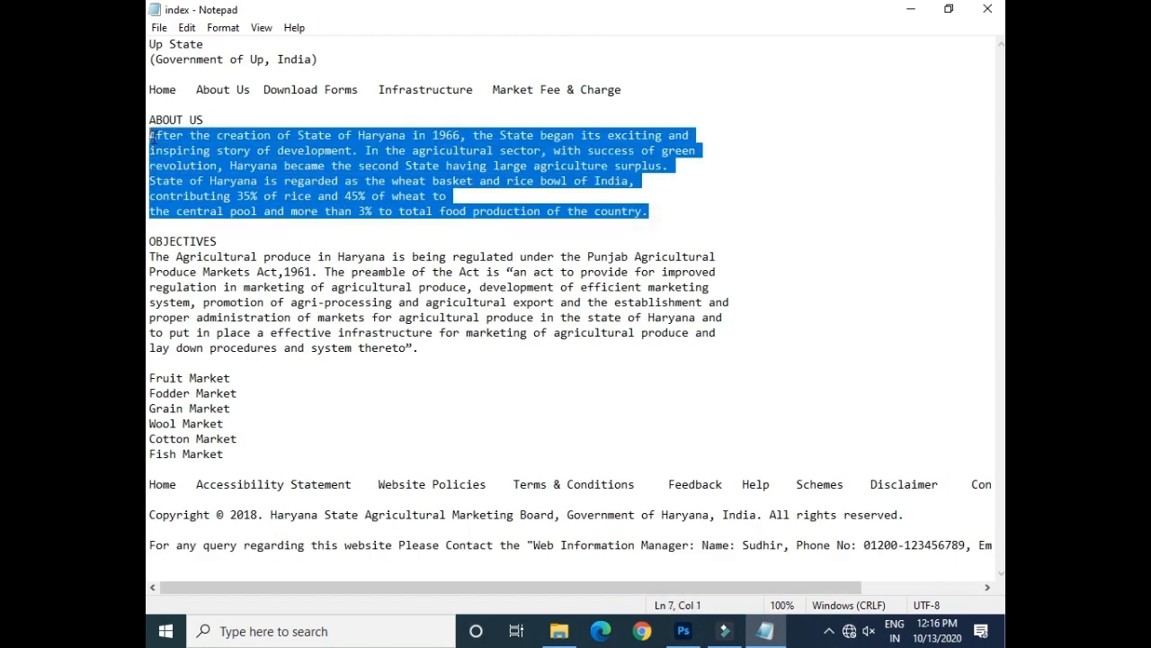
right_click(256, 169)
click(294, 224)
- Return to Photoshop, replace the Lorem ipsum text with the copied paragraph and move the floating panels clear of it
click(910, 9)
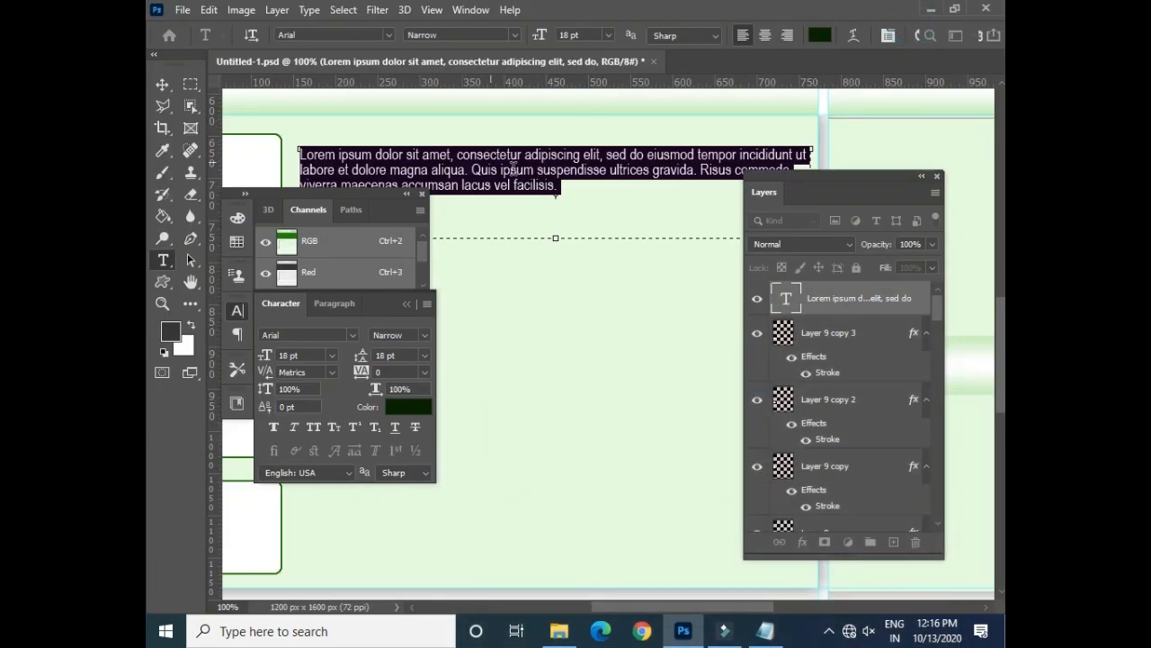
key(ctrl+v)
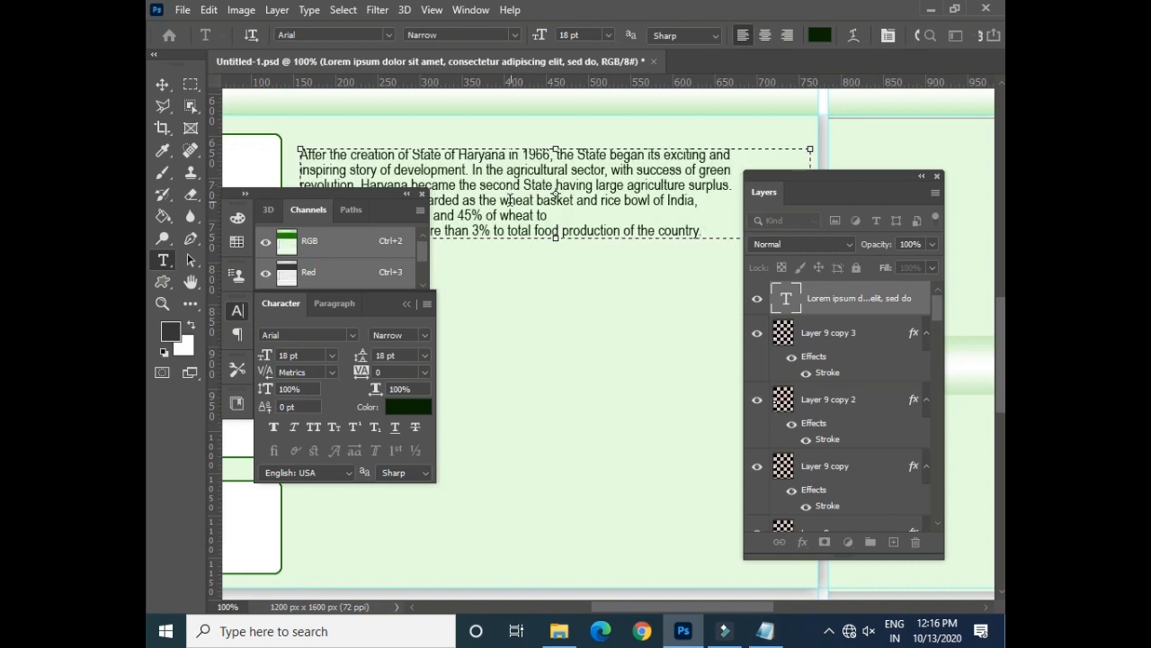
drag(383, 193, 395, 387)
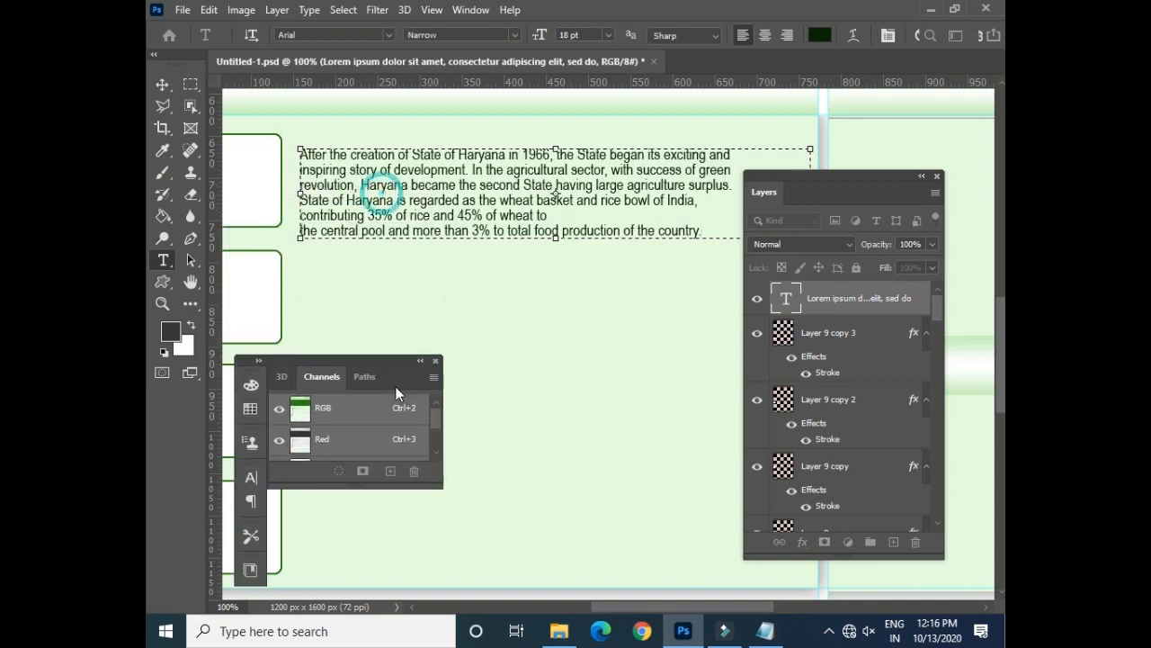
drag(788, 181, 765, 315)
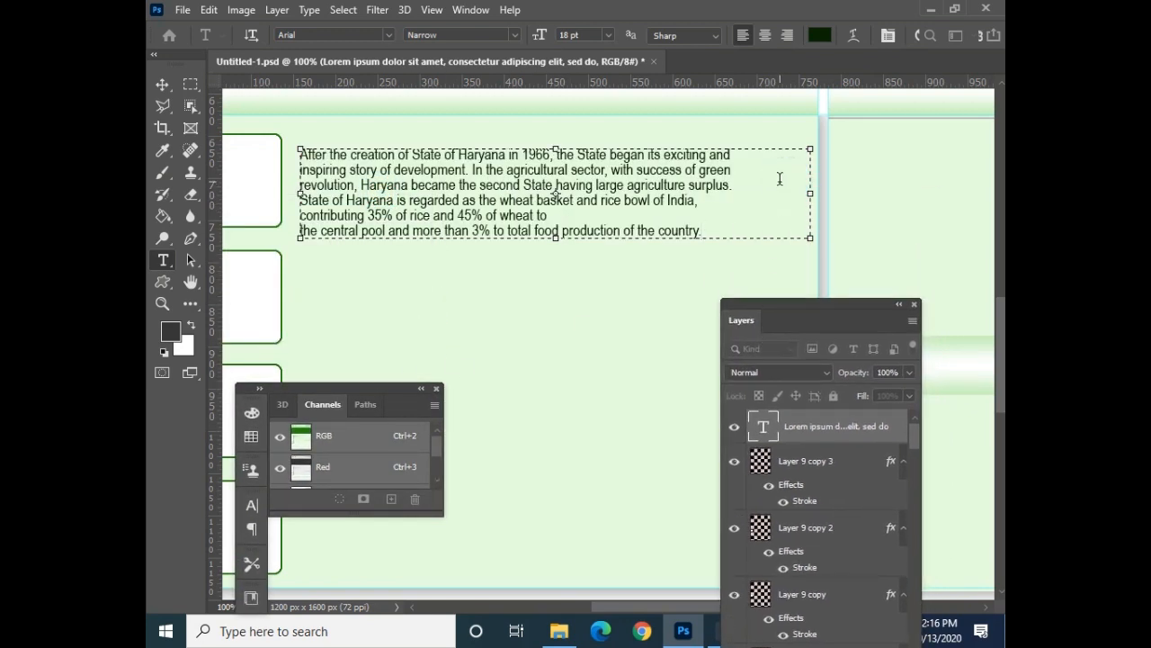
- Remove the line breaks inside the pasted About Us paragraph so it flows as continuous text across the text box
click(303, 170)
key(BackSpace)
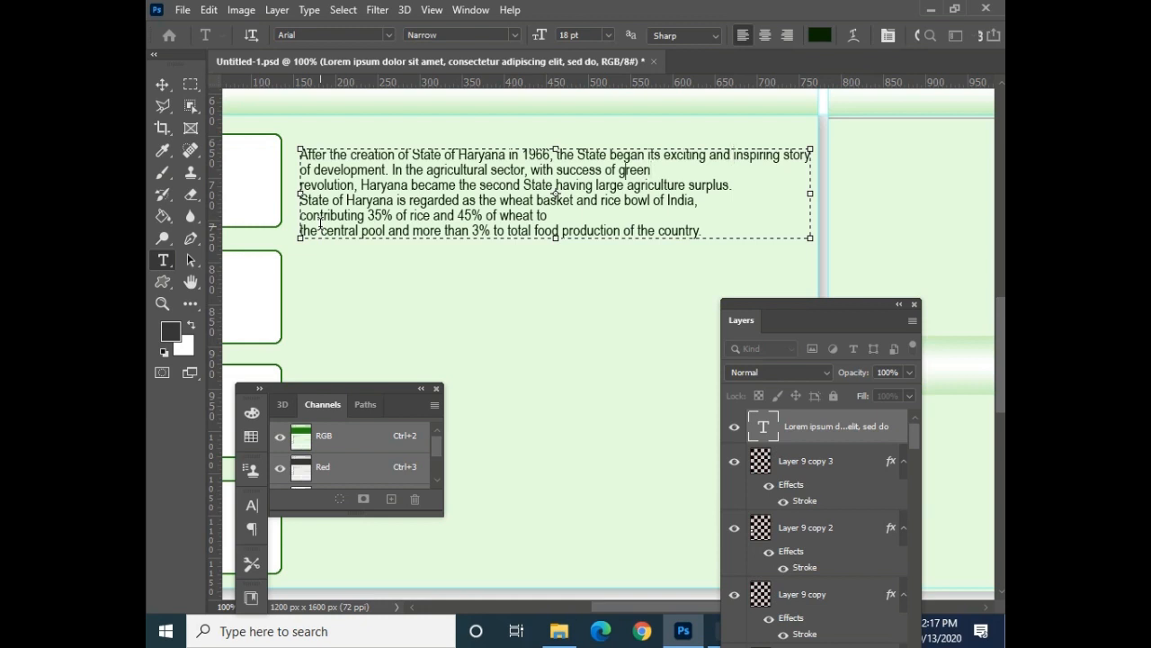
click(306, 183)
key(Delete)
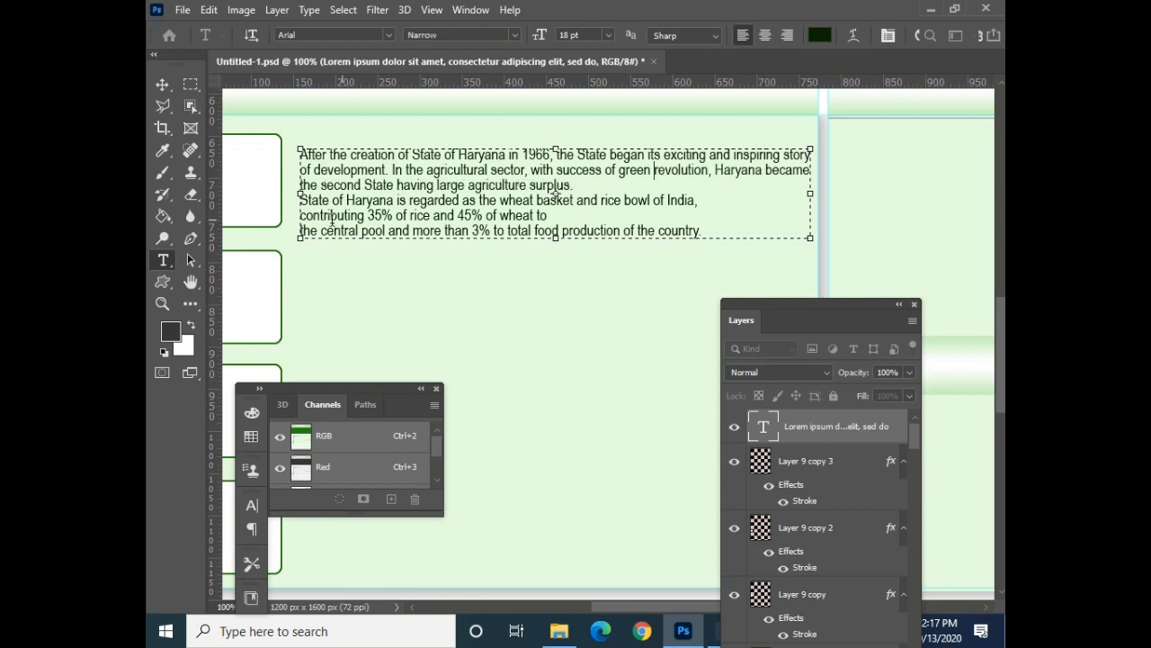
click(302, 216)
key(BackSpace)
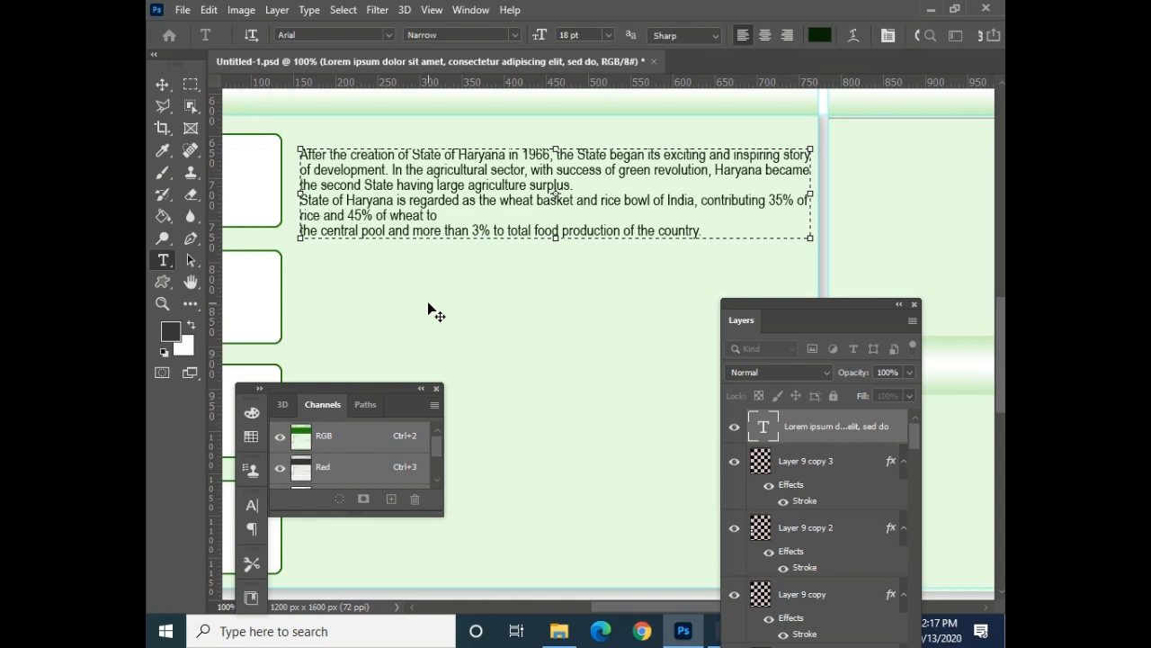
click(304, 198)
key(Delete)
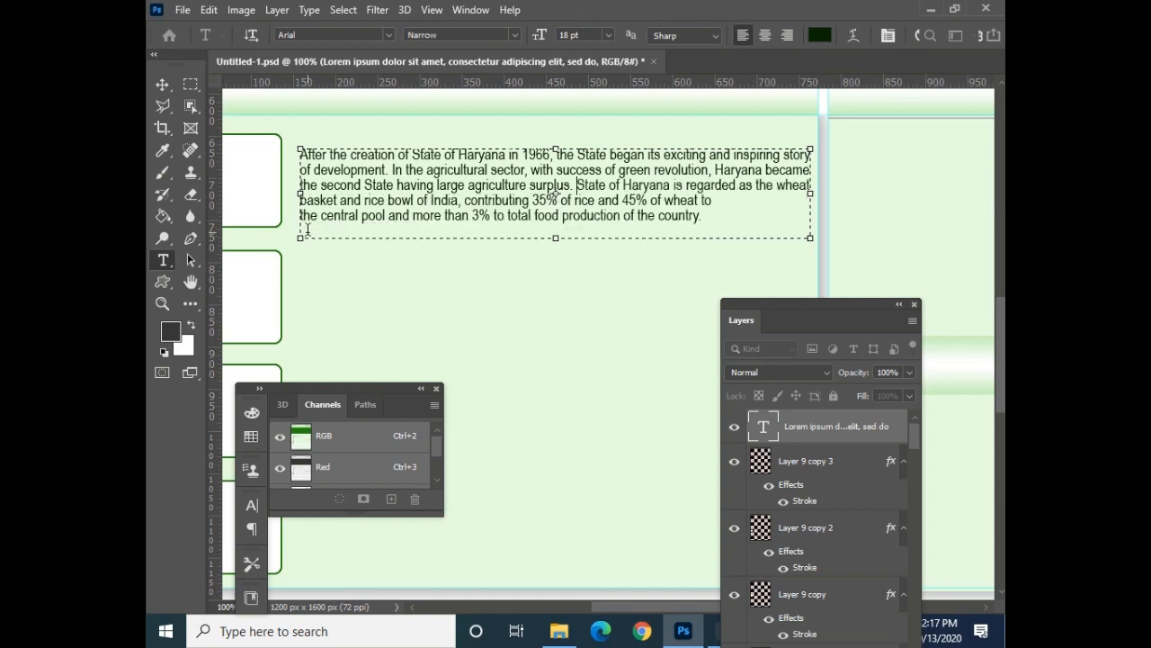
click(302, 216)
key(BackSpace)
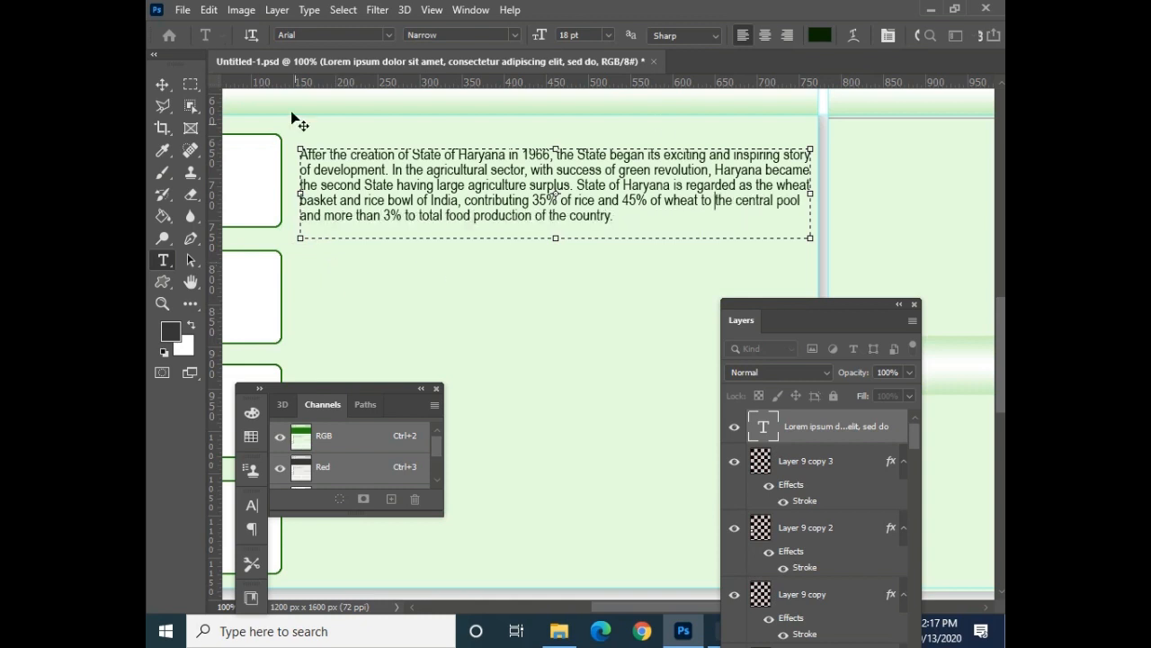
- Shorten the About Us text box to fit its paragraph and nudge it slightly up and left beside the first white box
drag(555, 239, 556, 225)
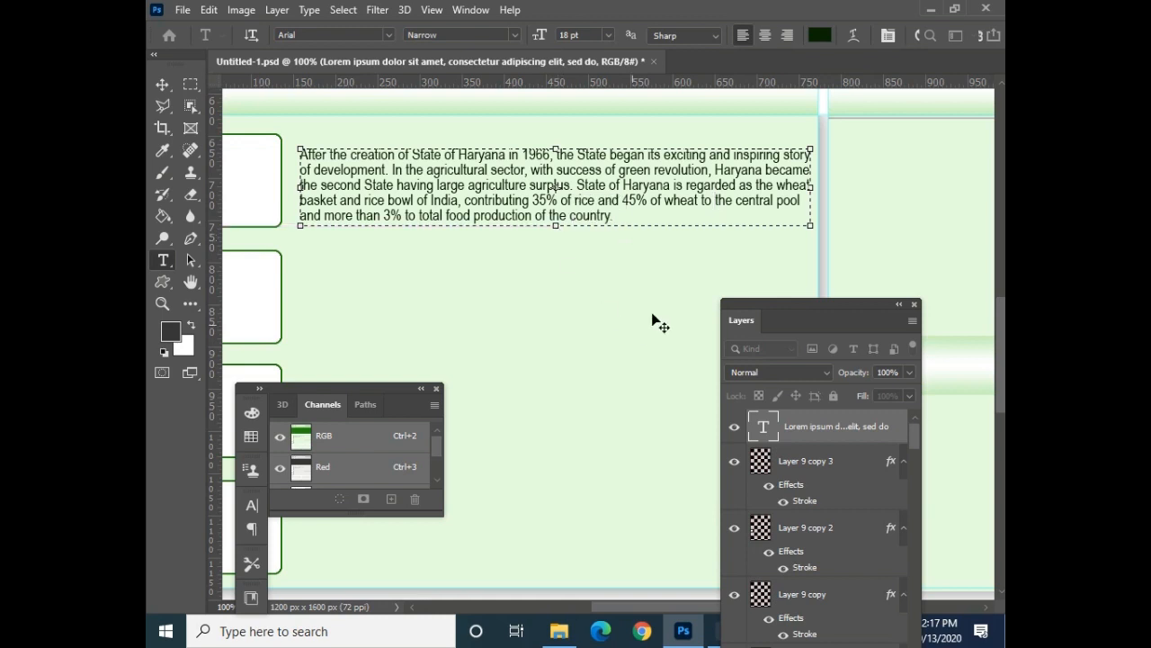
click(162, 85)
key(Up)
key(Up)
key(Up)
key(Up)
key(Up)
key(Up)
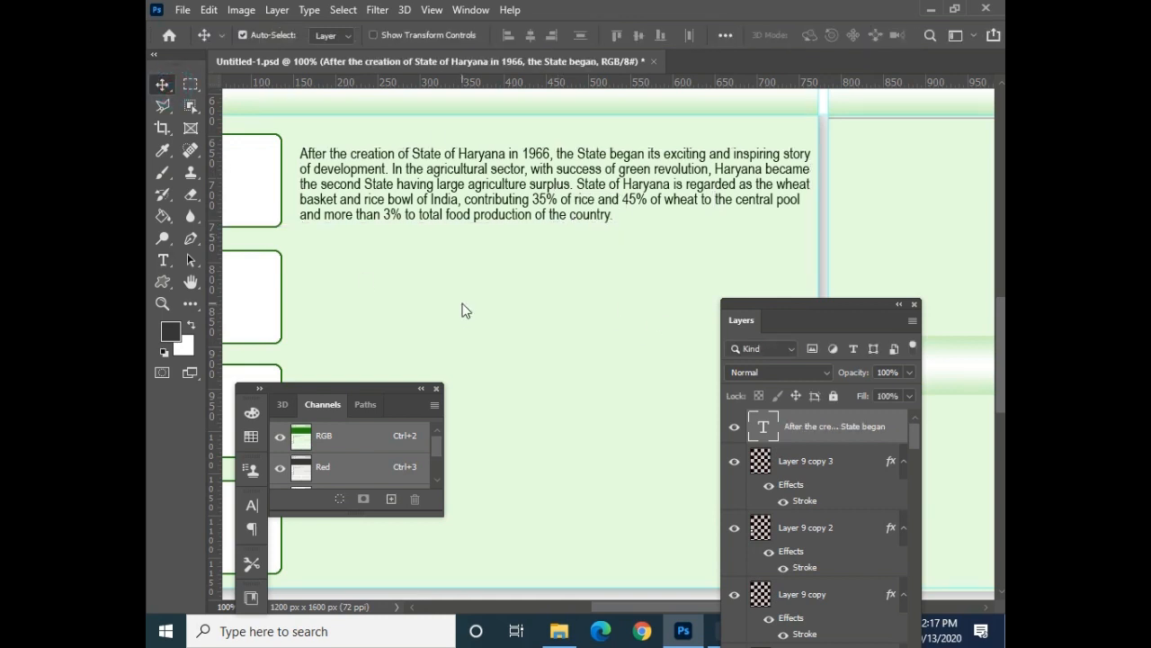
key(Left)
key(Left)
key(Left)
key(Down)
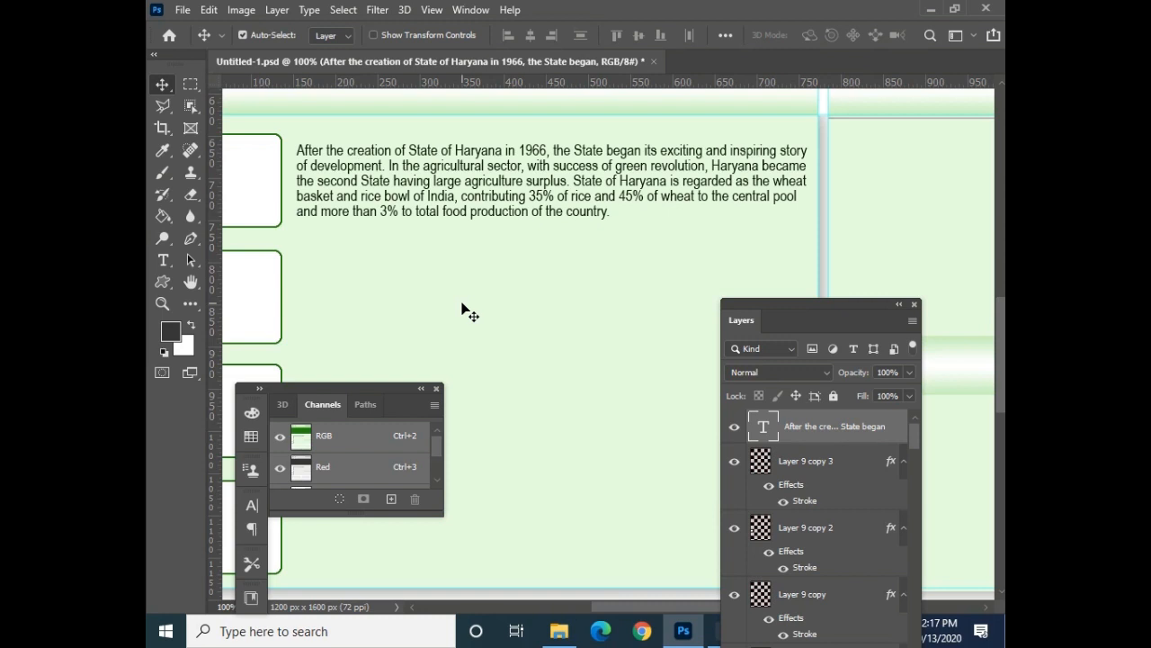
- Close the Channels panel, duplicate the About Us paragraph and position the copy beside the second white box
click(437, 390)
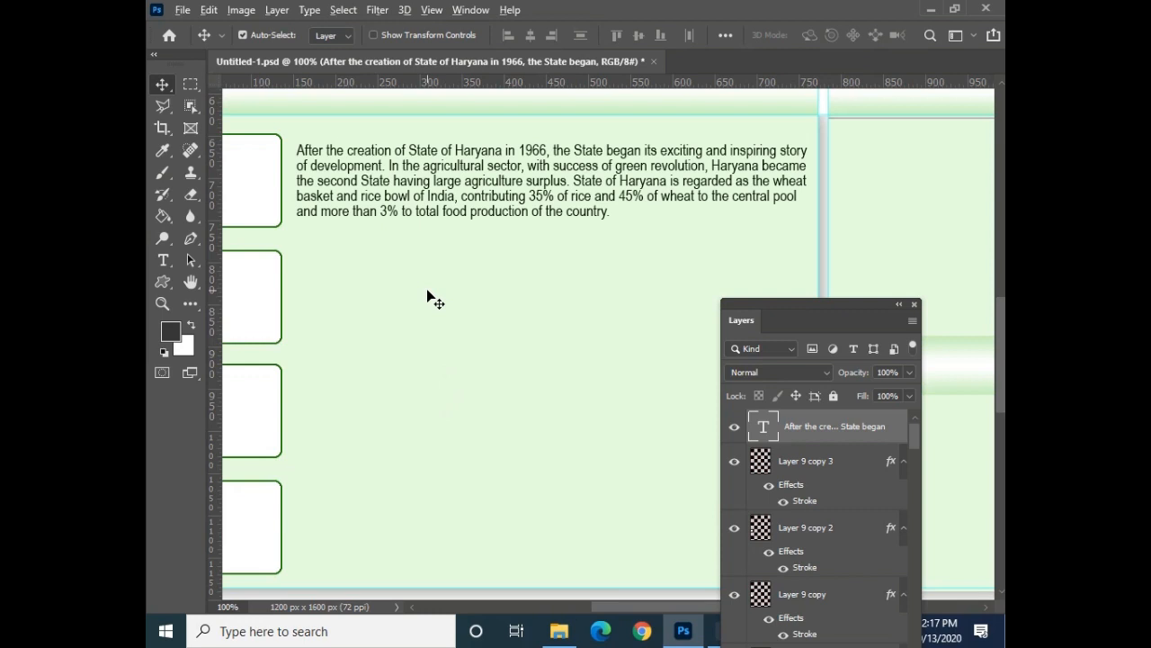
key(ctrl+j)
key(shift+Down)
key(shift+Down)
key(shift+Down)
key(shift+Down)
key(shift+Down)
key(shift+Down)
key(shift+Down)
key(shift+Down)
key(shift+Down)
key(shift+Down)
key(shift+Down)
key(shift+Down)
key(shift+Down)
key(Up)
key(Up)
key(Up)
key(Up)
key(Down)
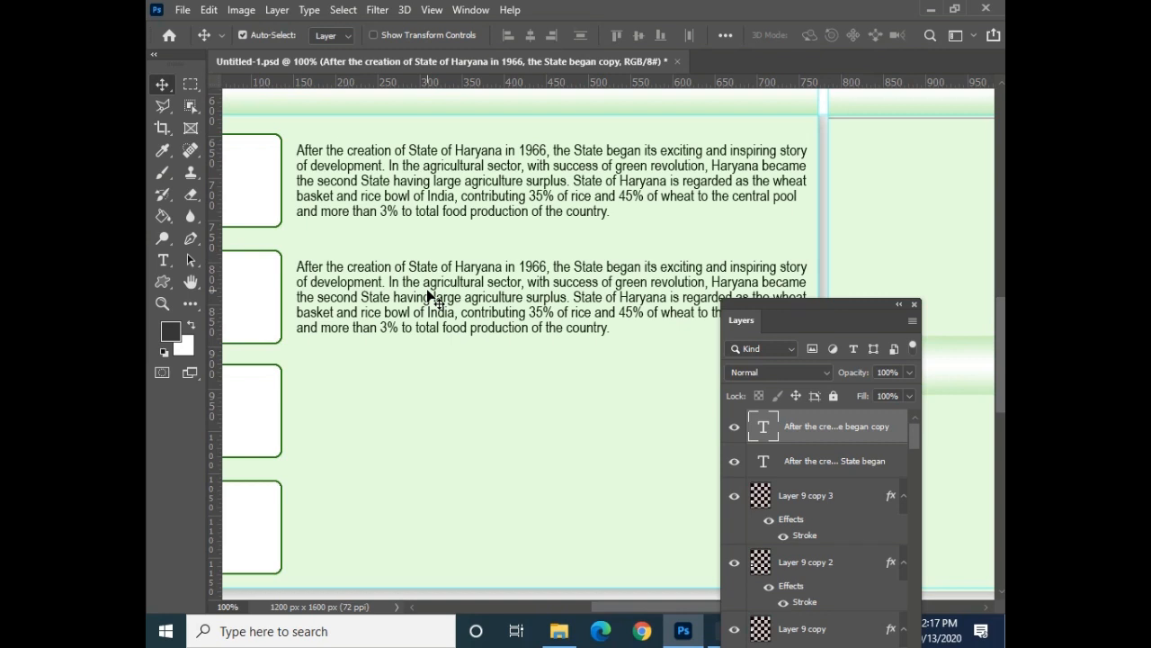
- Duplicate the second paragraph and position the copy beside the third white box
key(ctrl+j)
key(shift+Down)
key(shift+Down)
key(shift+Down)
key(shift+Down)
key(shift+Down)
key(shift+Down)
key(shift+Down)
key(shift+Down)
key(shift+Down)
key(shift+Down)
key(shift+Down)
key(shift+Down)
key(shift+Down)
key(Up)
key(Up)
key(Up)
key(Up)
key(Up)
key(Up)
- Duplicate the third paragraph and align the copy beside the fourth white box
key(ctrl+j)
key(shift+Down)
key(shift+Down)
key(shift+Down)
key(shift+Down)
key(shift+Down)
key(shift+Down)
key(shift+Down)
key(shift+Down)
key(shift+Down)
key(shift+Down)
key(shift+Down)
key(shift+Down)
key(shift+Down)
key(shift+Down)
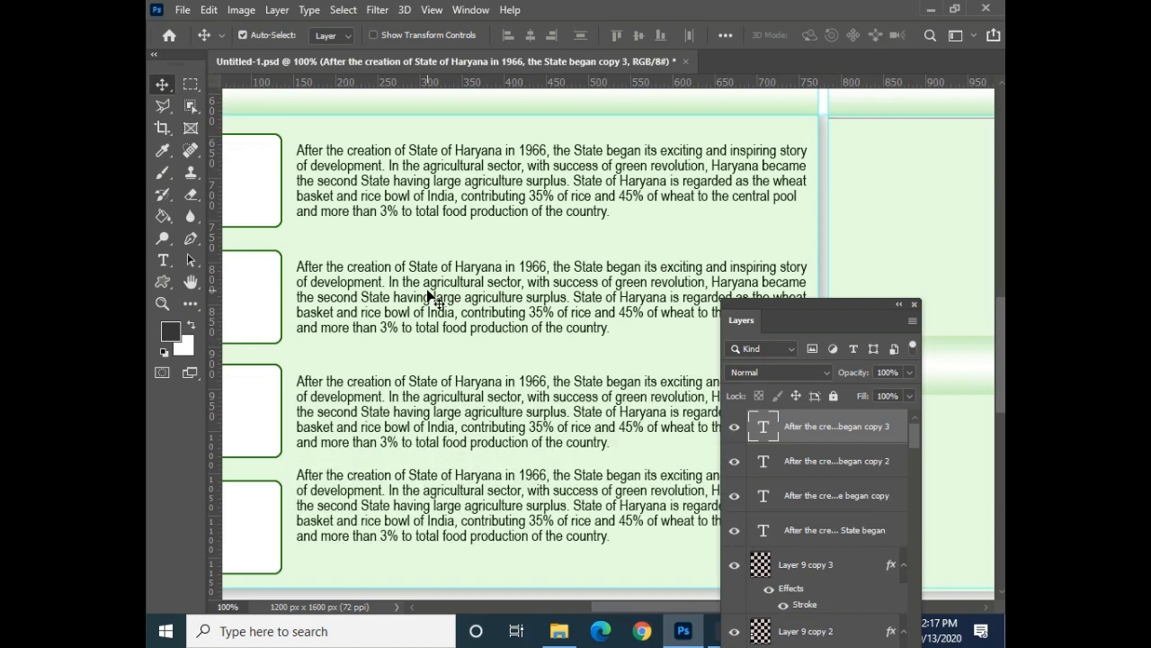
key(Up)
key(Up)
key(Up)
key(Up)
key(Up)
key(Up)
key(Up)
key(Up)
key(Up)
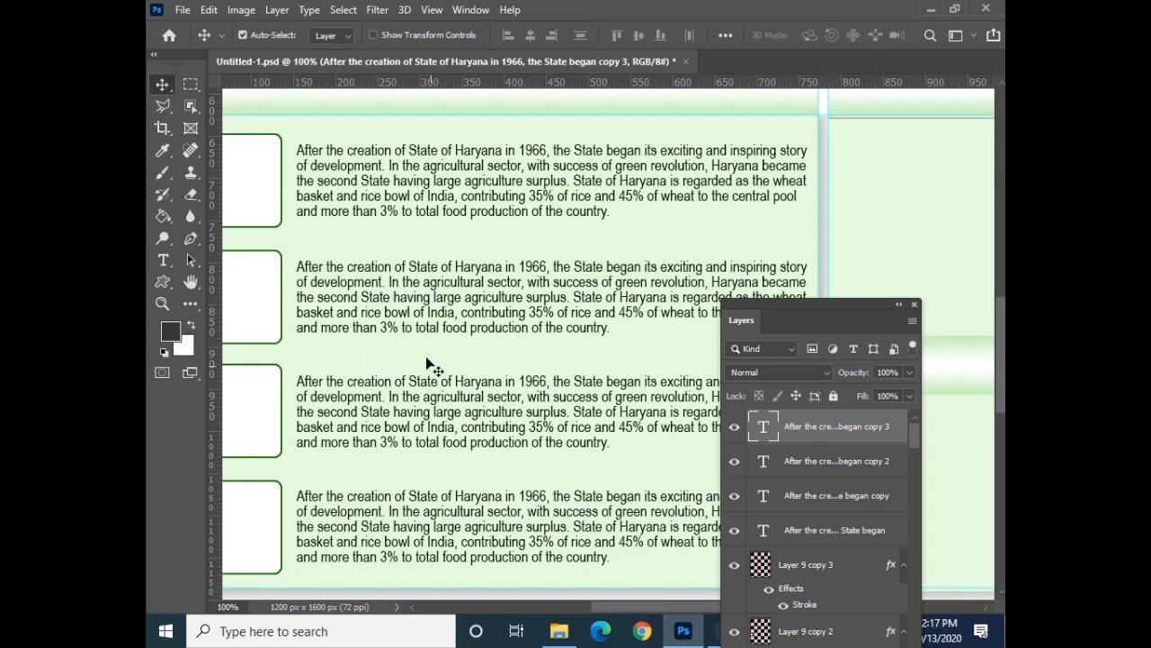
- Save the document with the four paragraphs in place
drag(420, 284, 261, 241)
drag(476, 254, 247, 253)
drag(434, 327, 430, 139)
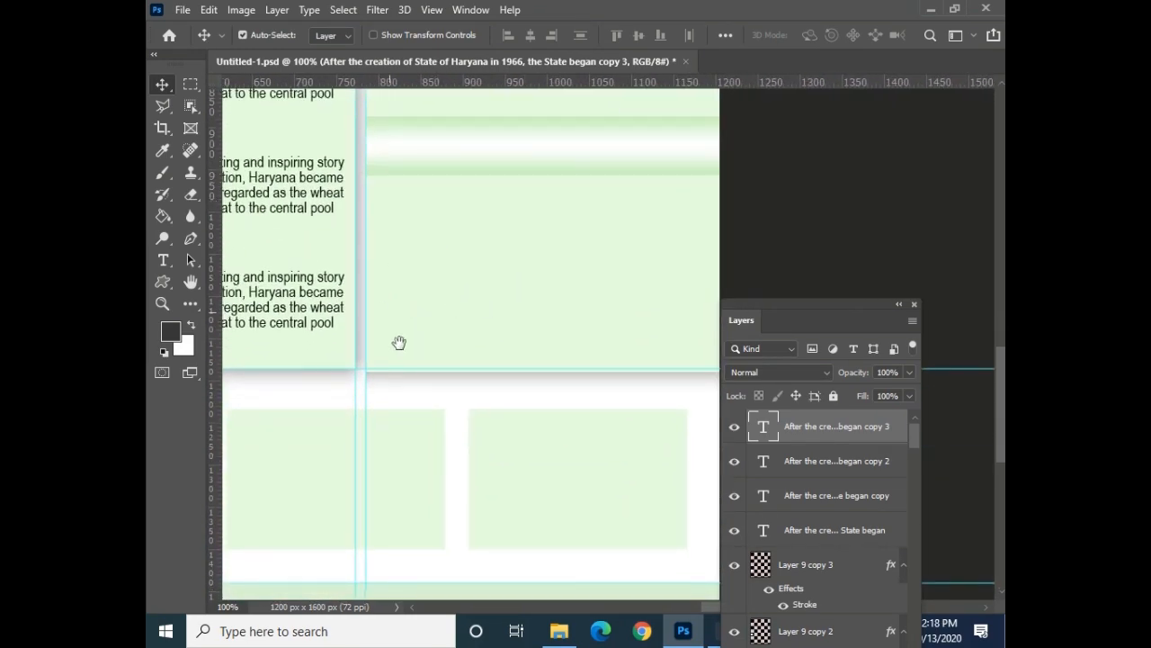
key(ctrl+s)
- Reduce the height of the lower gradient bar in the sidebar column by raising its lower edge
drag(462, 239, 476, 201)
drag(506, 146, 470, 296)
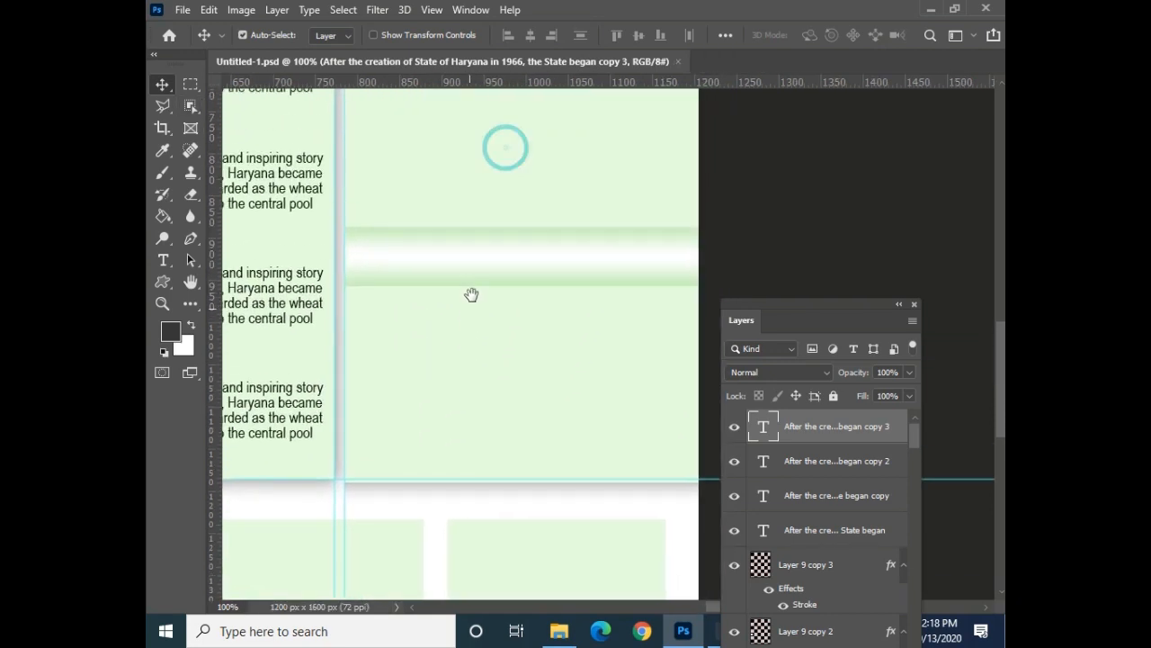
click(471, 255)
key(ctrl+t)
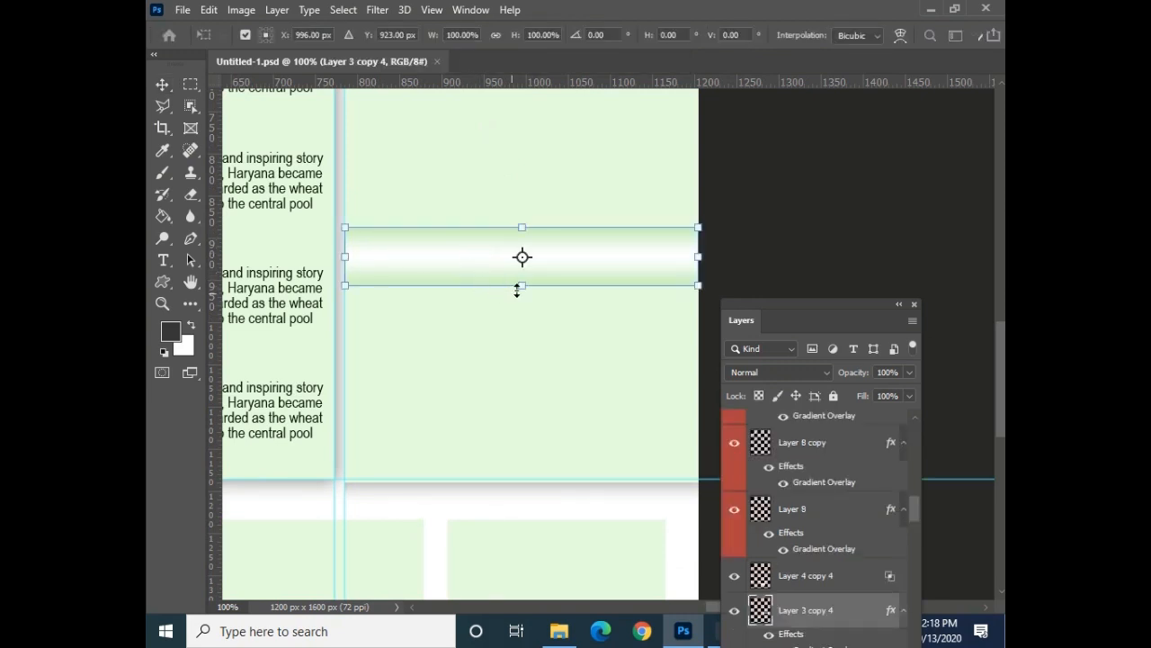
drag(525, 288, 527, 277)
key(Return)
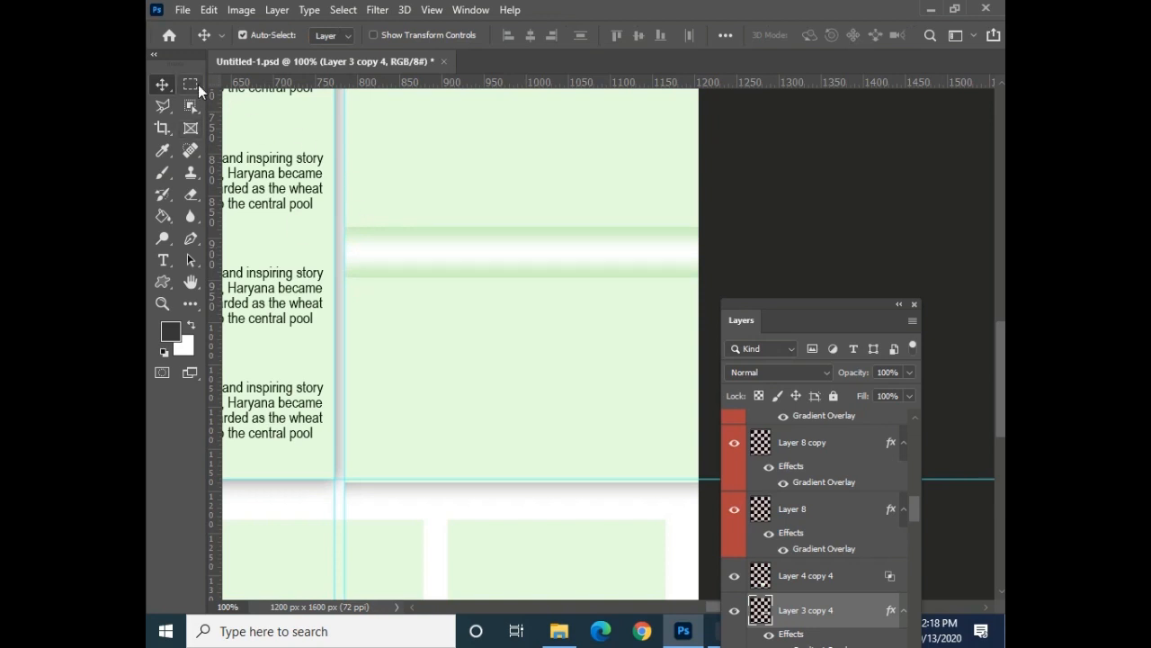
- Select the rectangular sidebar area from the gradient bar down to the guide and add a new layer above all text layers
click(190, 83)
drag(345, 276, 710, 478)
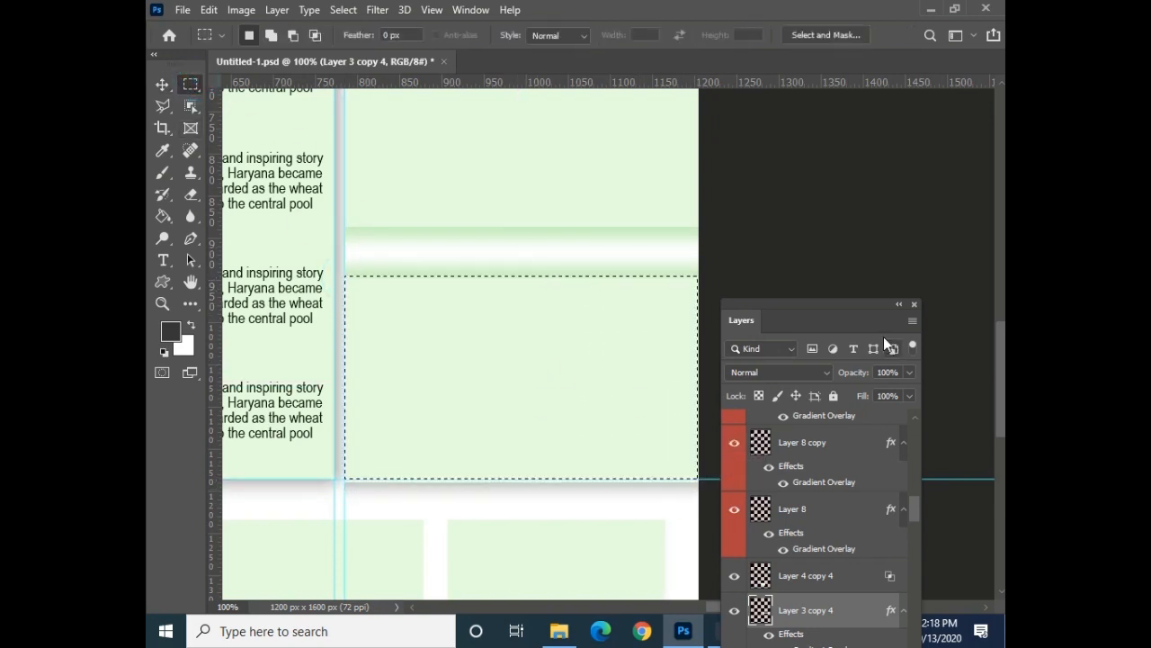
drag(851, 301, 860, 114)
scroll(857, 296, up, 5)
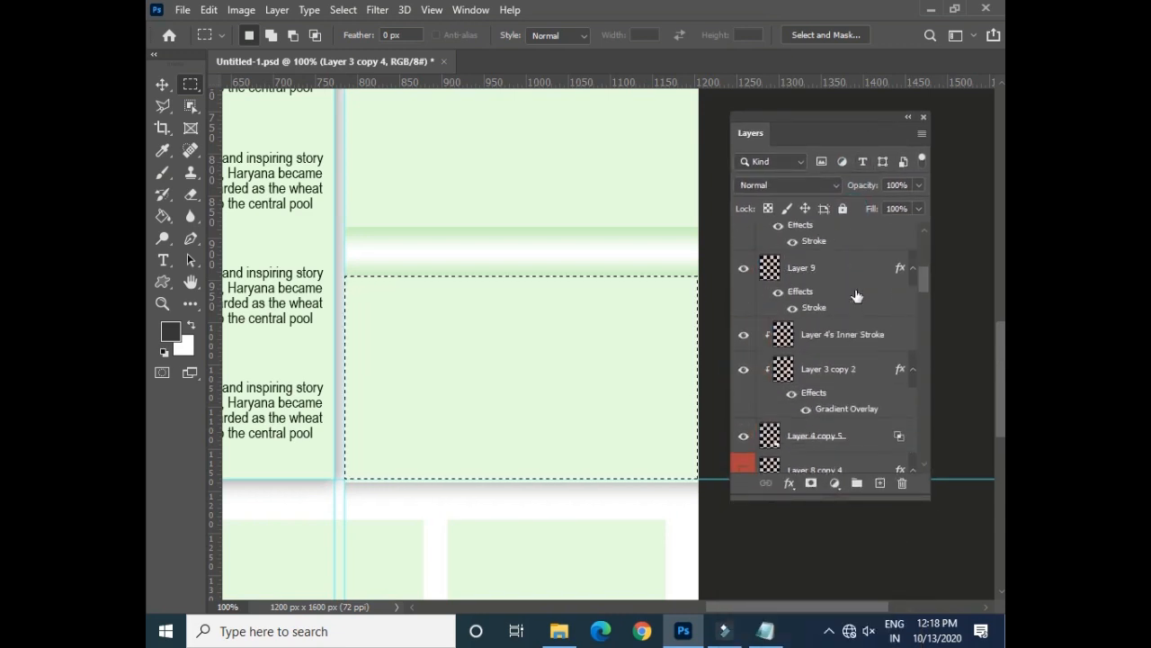
scroll(856, 296, up, 5)
click(848, 238)
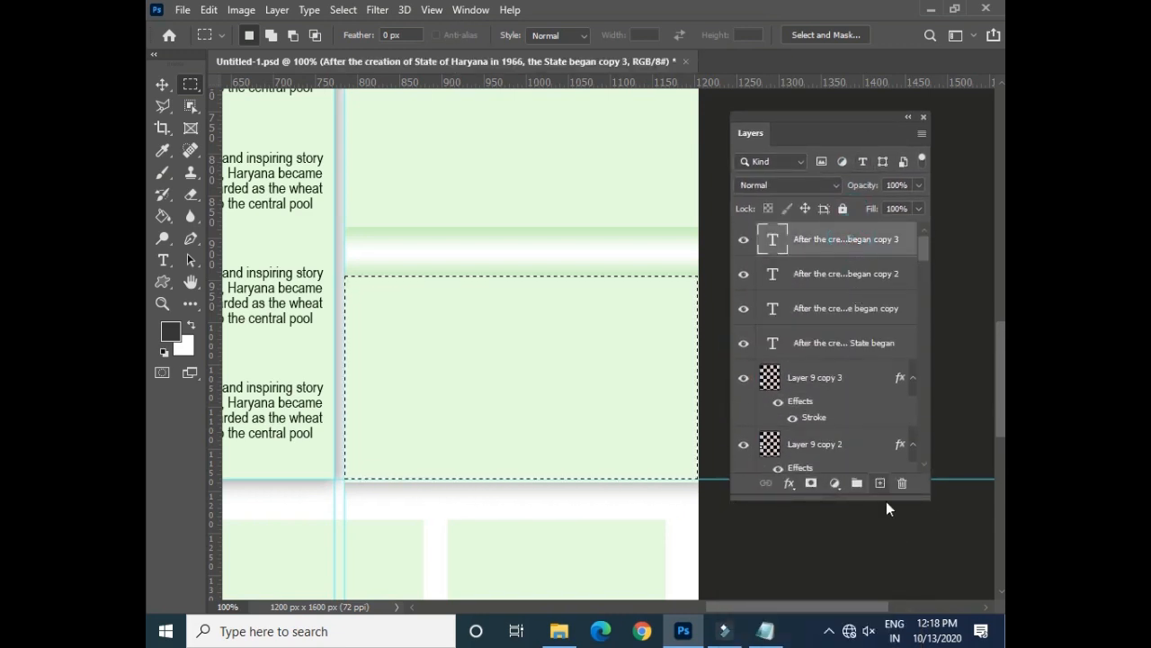
click(880, 483)
- Set the foreground colour to beige bfb8aa and fill the sidebar selection with it
click(170, 331)
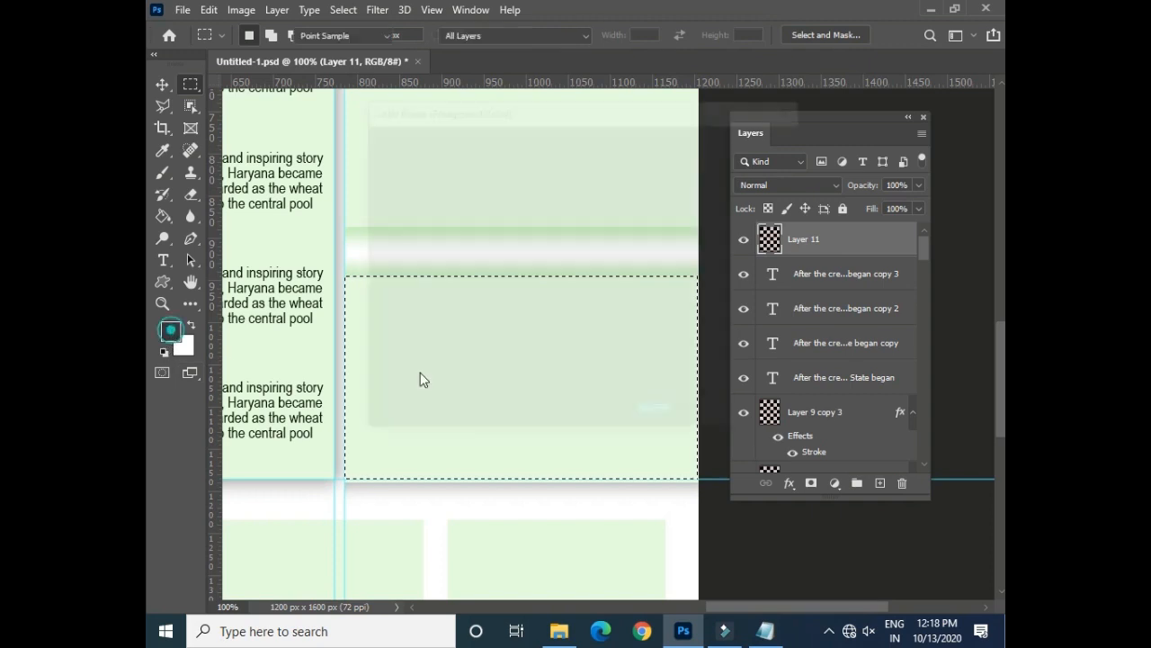
mouse_move(603, 323)
mouse_down()
mouse_move(610, 350)
mouse_move(609, 338)
mouse_up()
mouse_move(382, 238)
mouse_down()
mouse_move(378, 188)
mouse_move(377, 223)
mouse_up()
drag(390, 201, 393, 201)
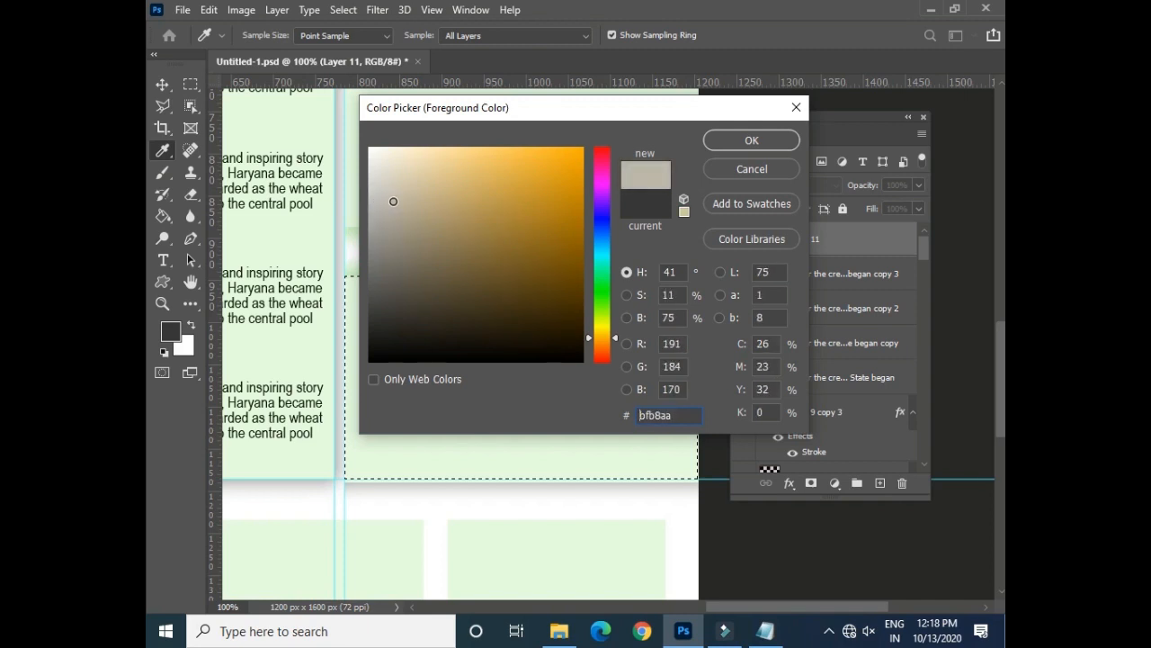
click(749, 139)
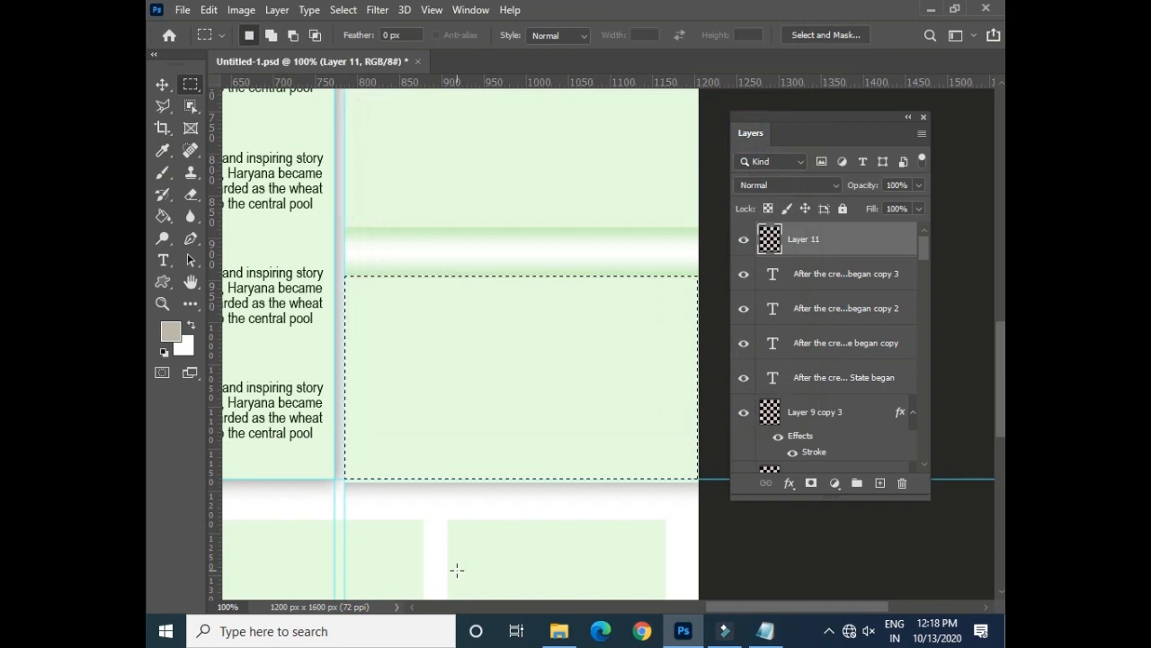
key(alt+BackSpace)
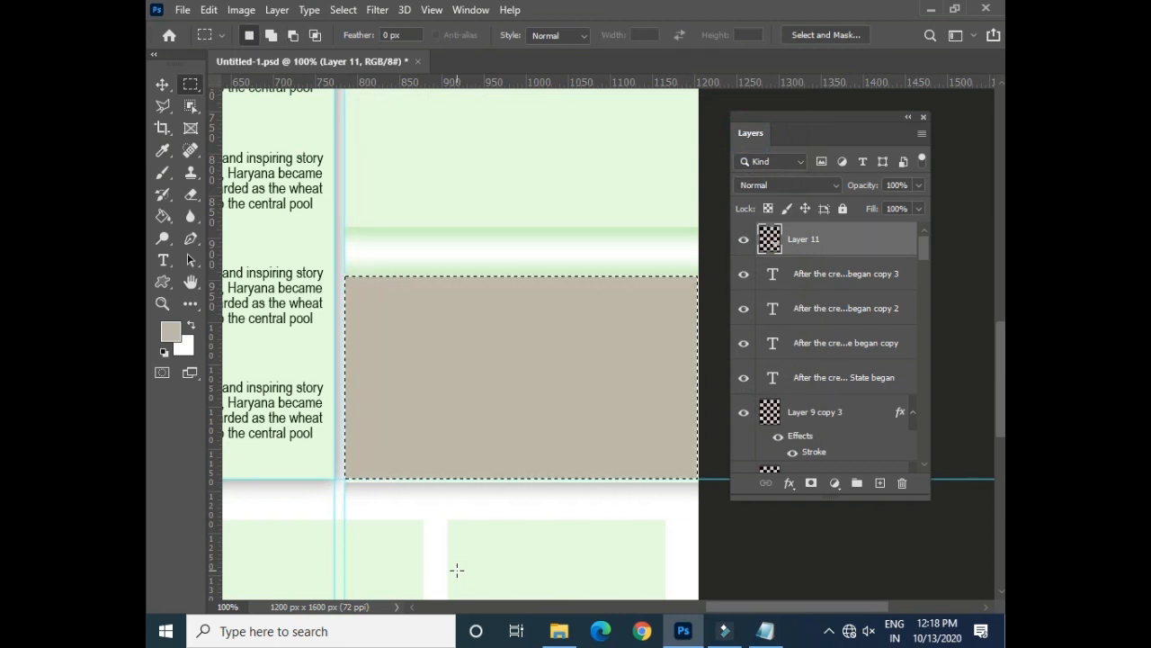
- Transform the selection to about 94.75% width inside the beige panel and raise its lower edge to leave a deeper strip below
click(344, 10)
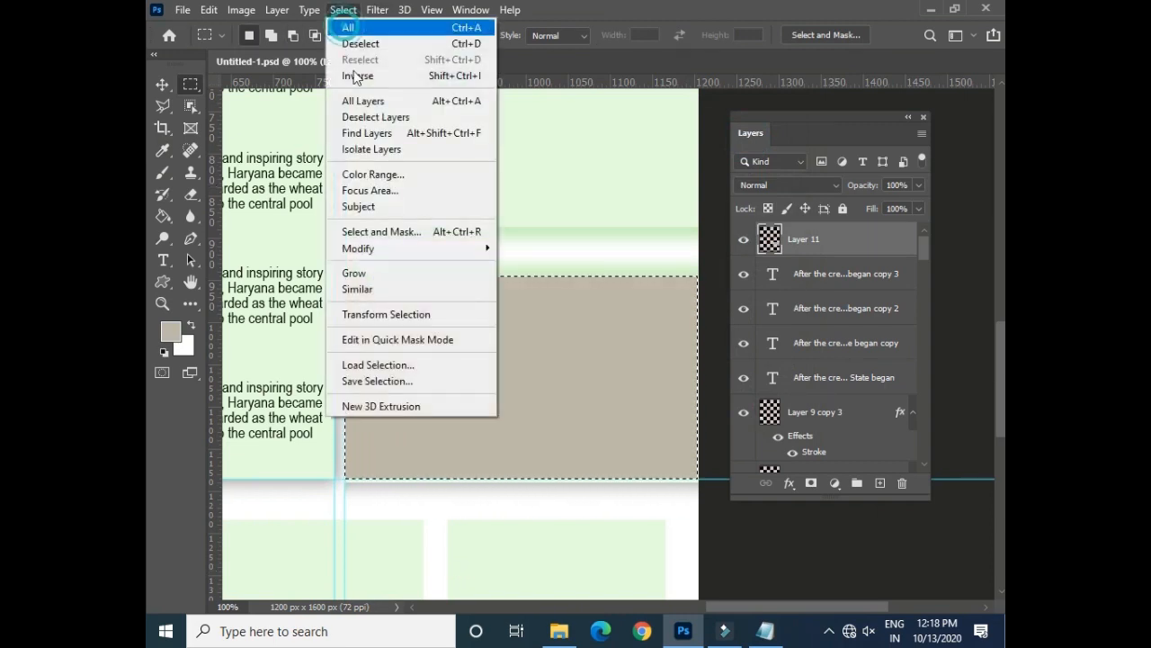
click(457, 314)
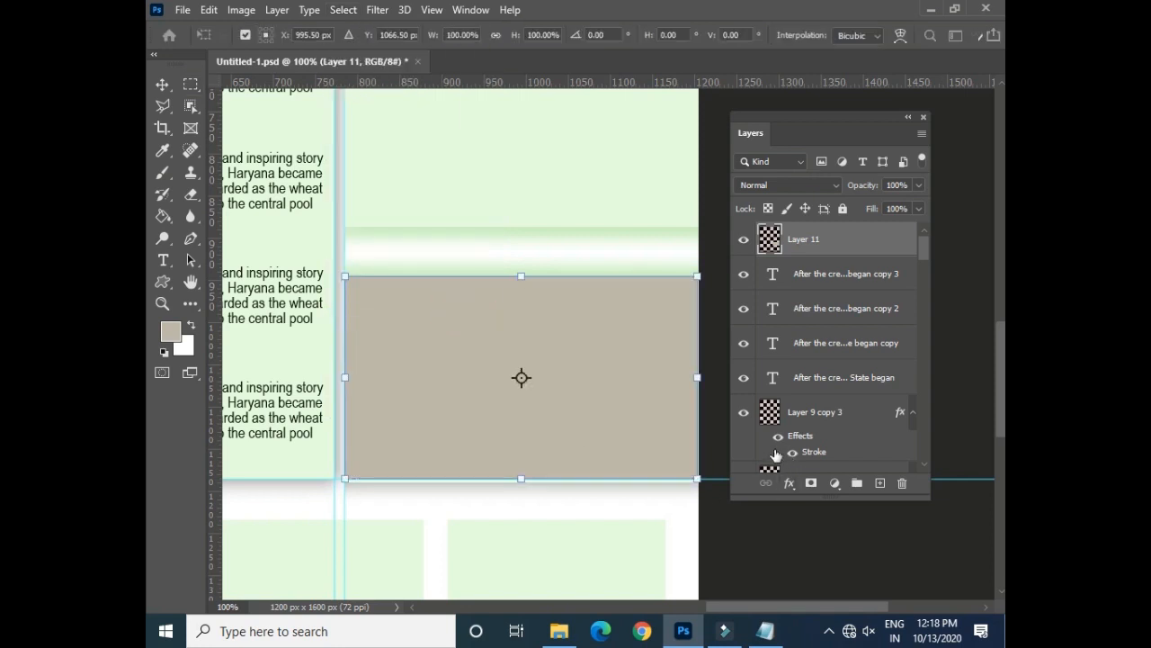
drag(697, 478, 688, 472)
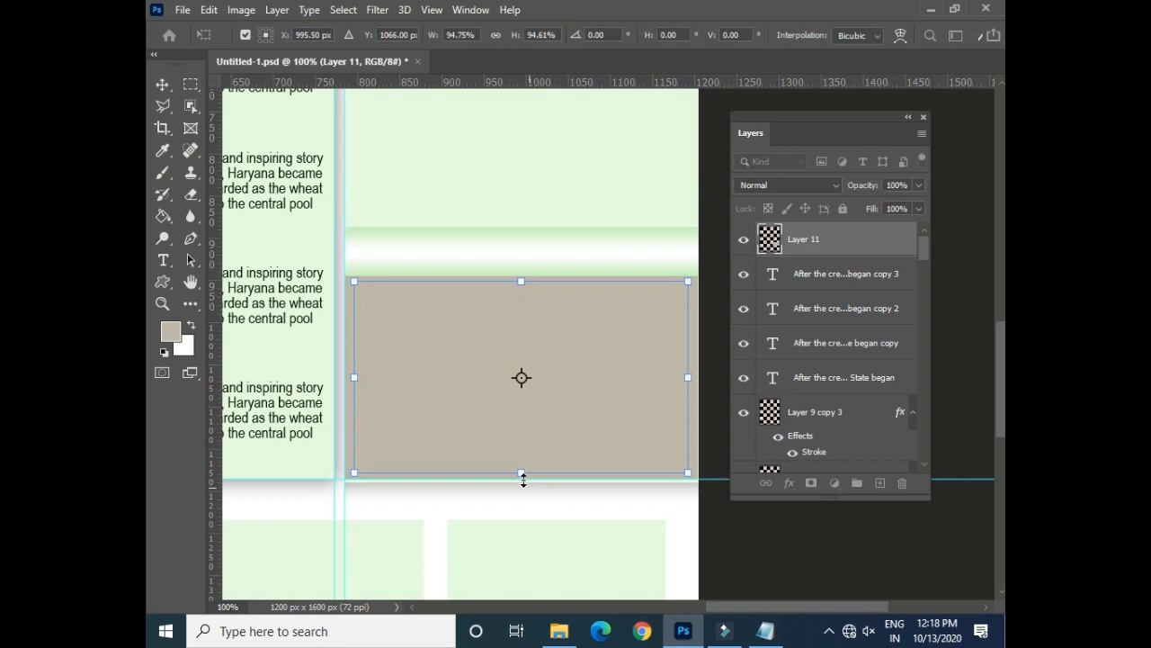
drag(521, 477, 538, 425)
key(Return)
- Reset the foreground colour to black and fill the inset selection on a new layer
click(164, 352)
click(880, 483)
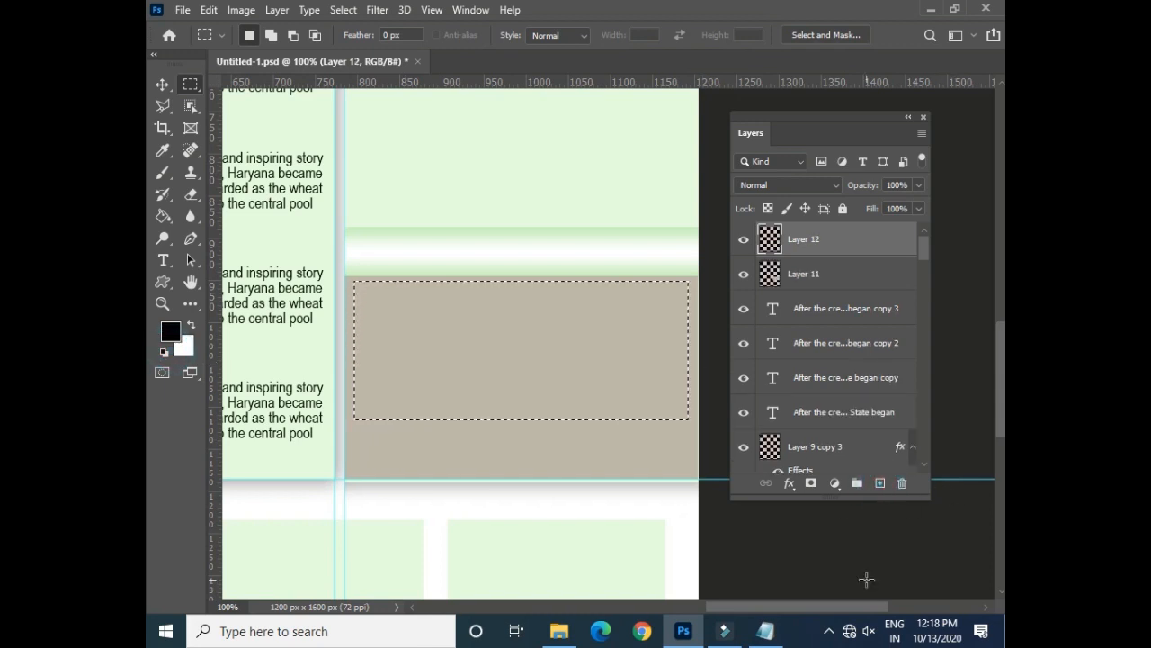
key(alt+BackSpace)
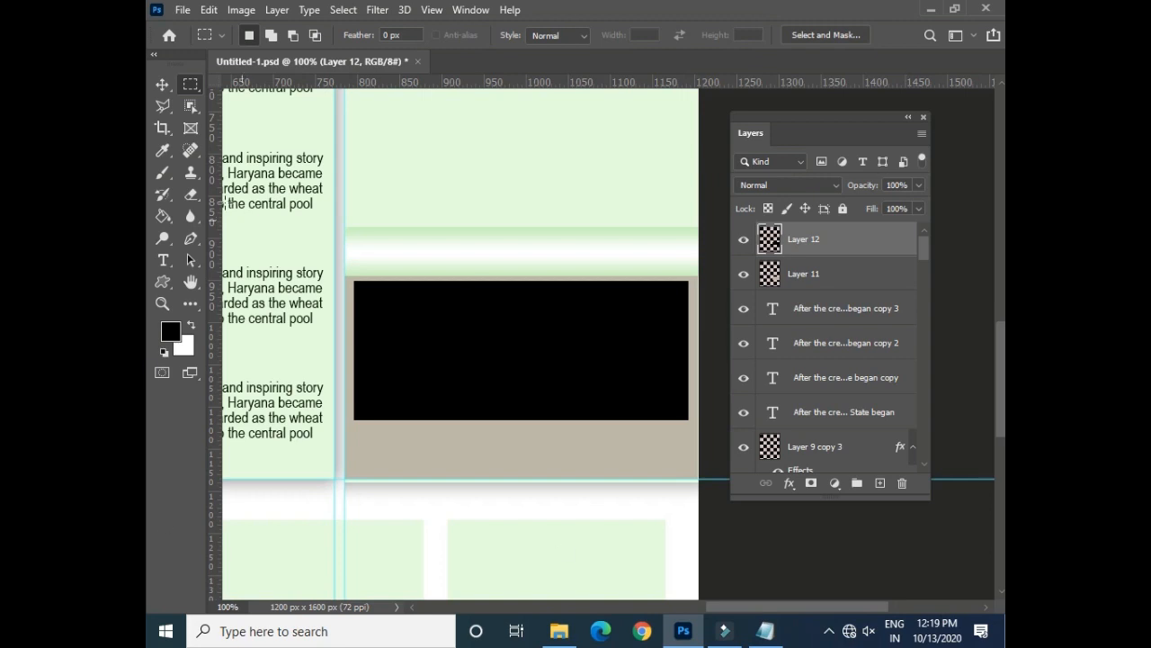
- Duplicate the black rectangle's layer and trim the copy to a thin full-width horizontal strip
click(162, 84)
key(ctrl)
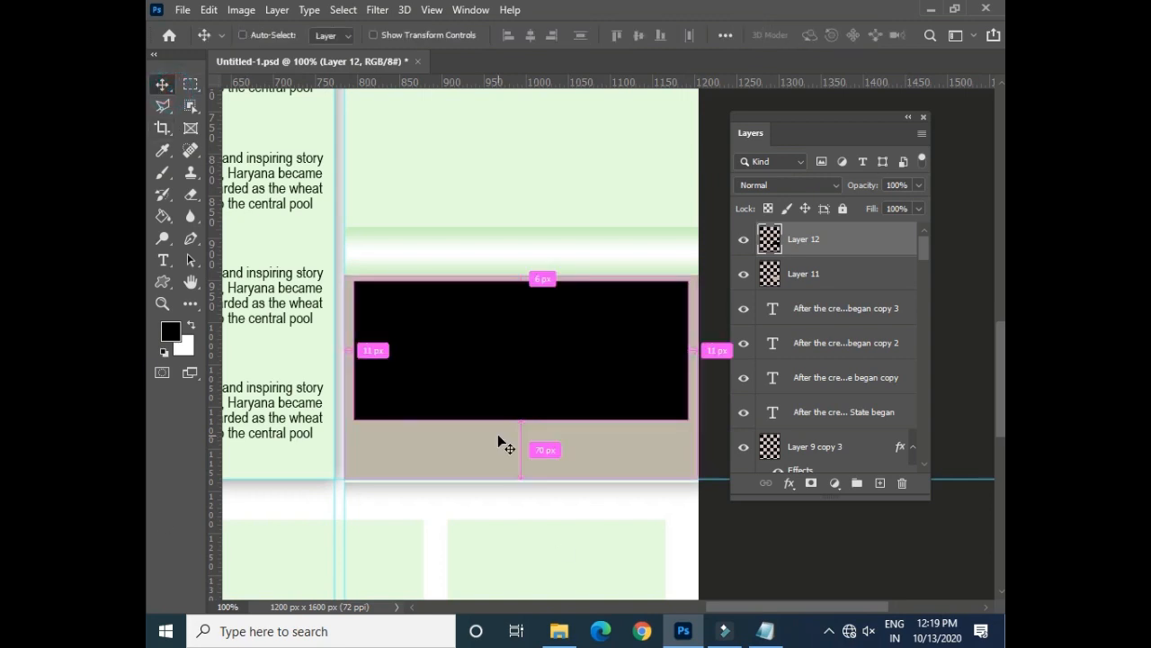
key(ctrl+j)
click(190, 83)
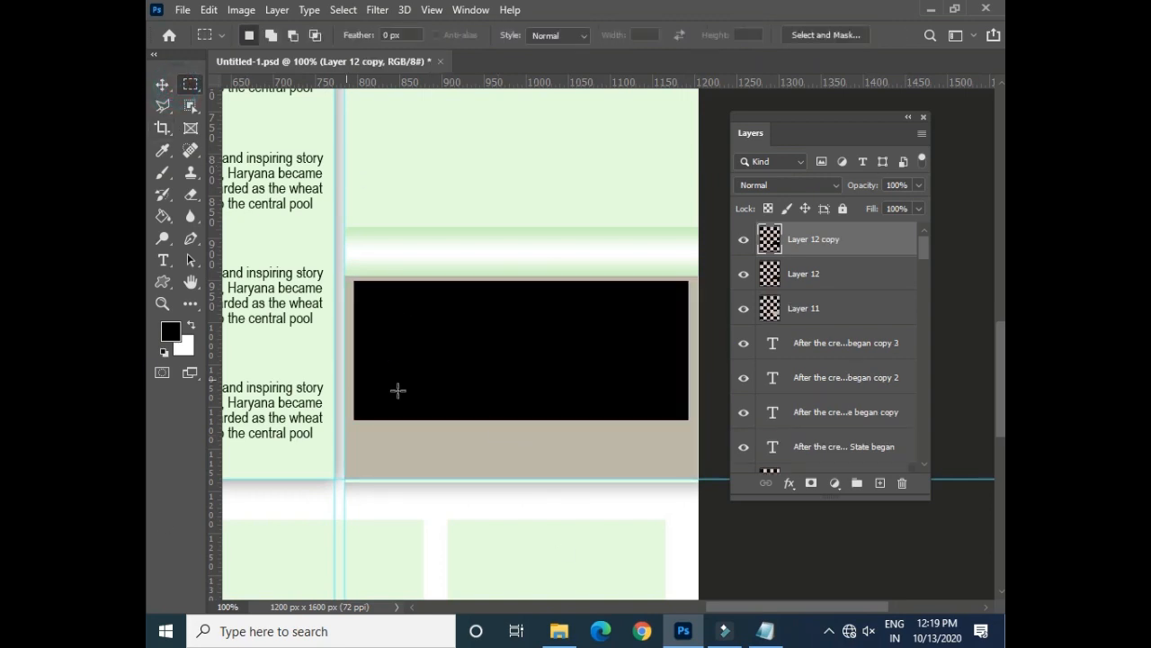
drag(344, 289, 706, 468)
- Move the thin black strip down to Y 1130 px, just beneath the black rectangle
key(ctrl+t)
key(shift+Down)
key(shift+Down)
key(shift+Down)
key(shift+Down)
key(shift+Down)
key(shift+Down)
key(shift+Down)
key(shift+Down)
key(shift+Down)
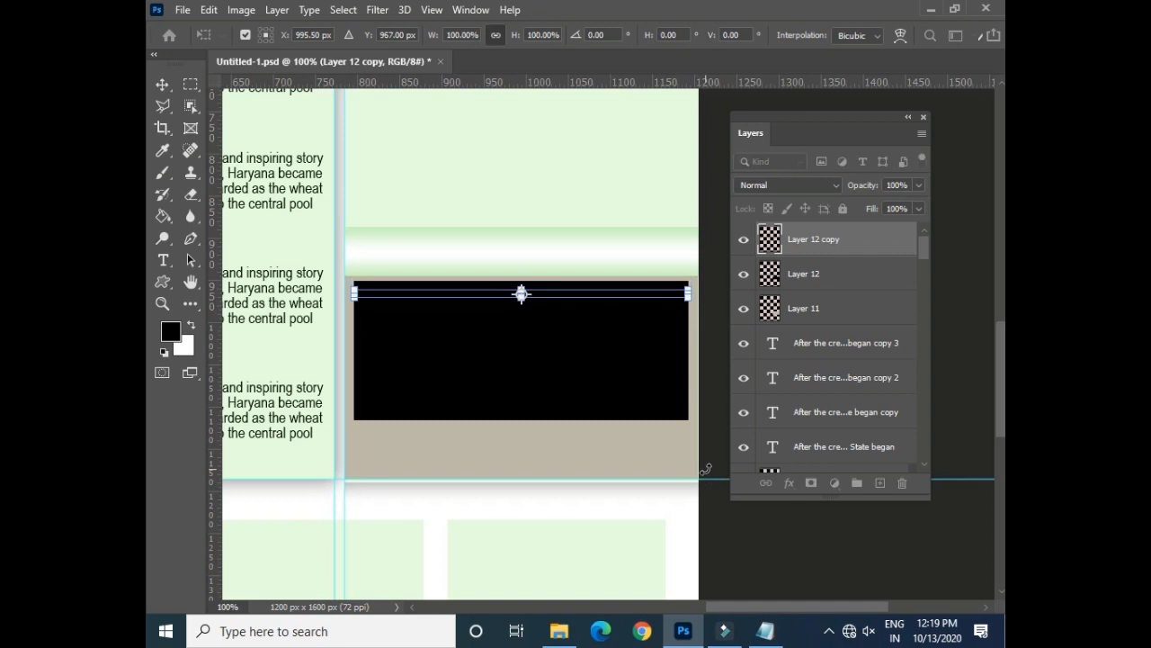
key(shift+Down)
key(shift+Down)
key(shift+Down)
key(shift+Down)
key(shift+Down)
key(shift+Down)
key(shift+Down)
key(shift+Down)
key(shift+Down)
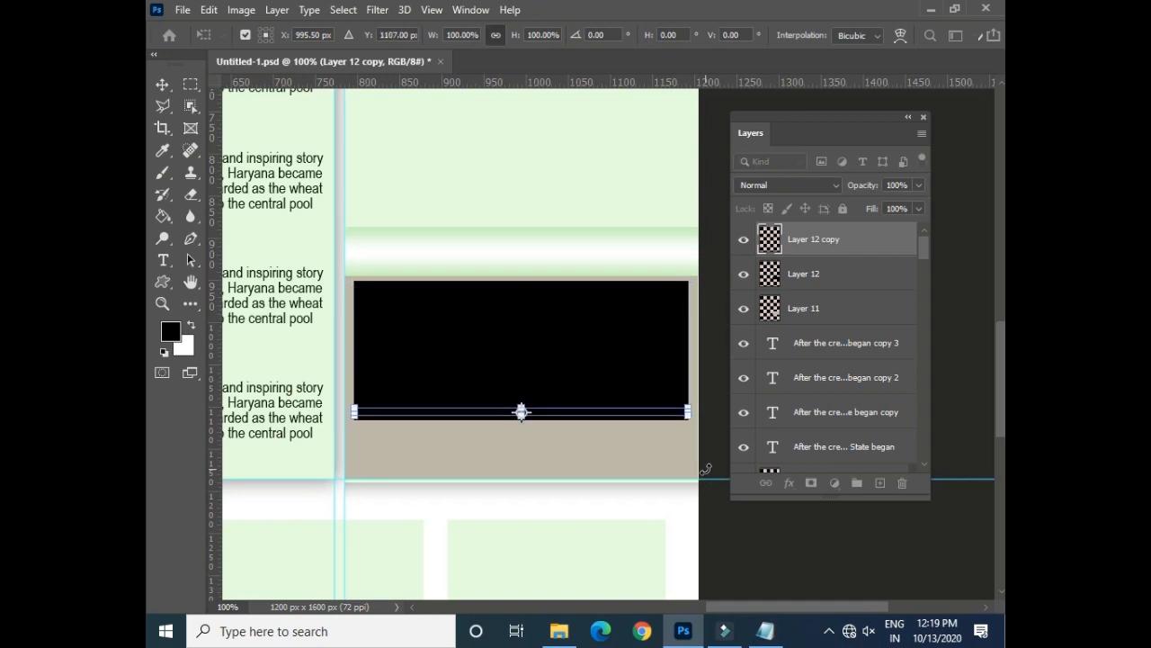
key(Up)
key(Up)
key(Up)
key(Up)
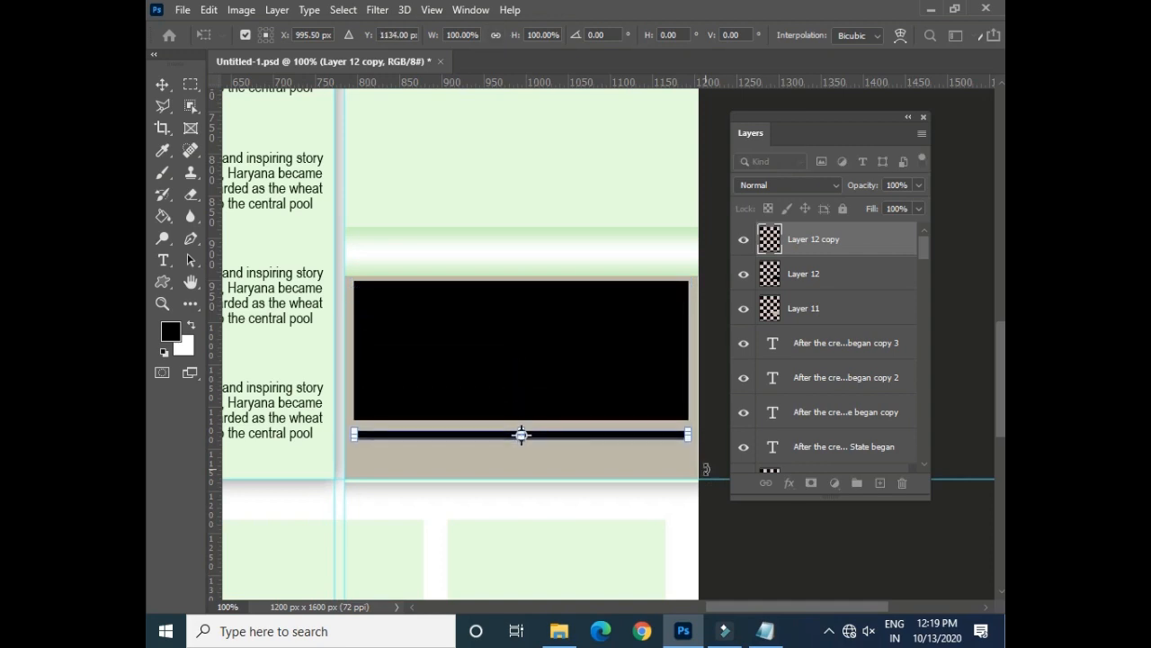
key(Up)
key(Up)
key(Up)
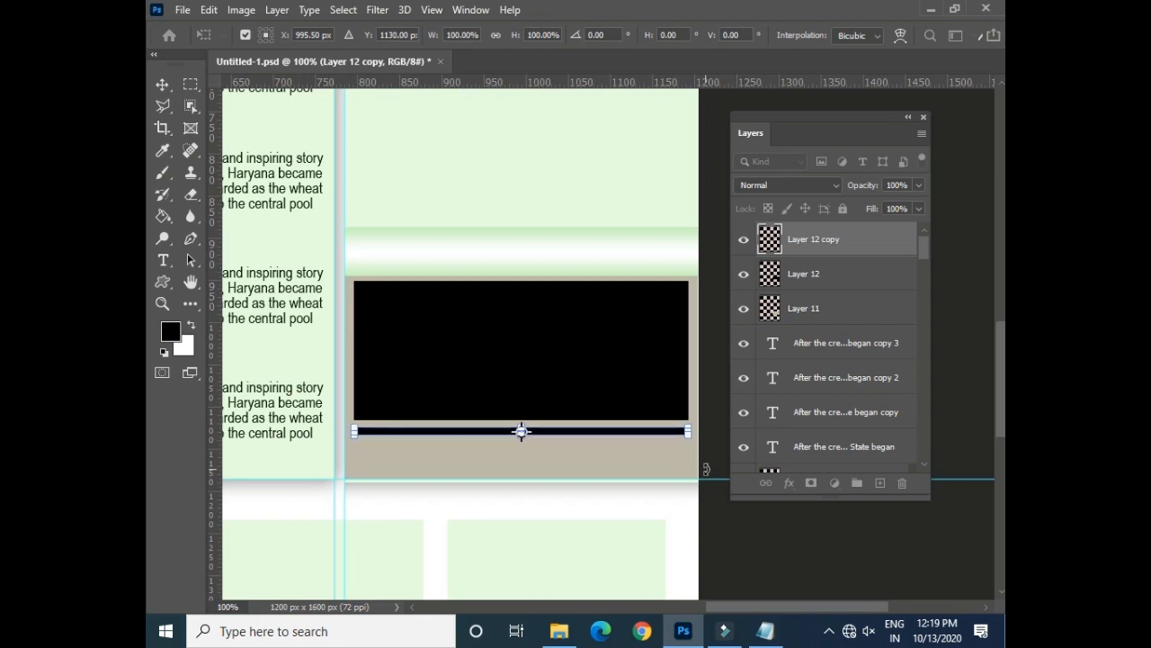
key(Return)
- Create a small vertical slider handle across the start of the thin black strip on a new layer, filled with a darker brown-beige
key(ctrl+plus)
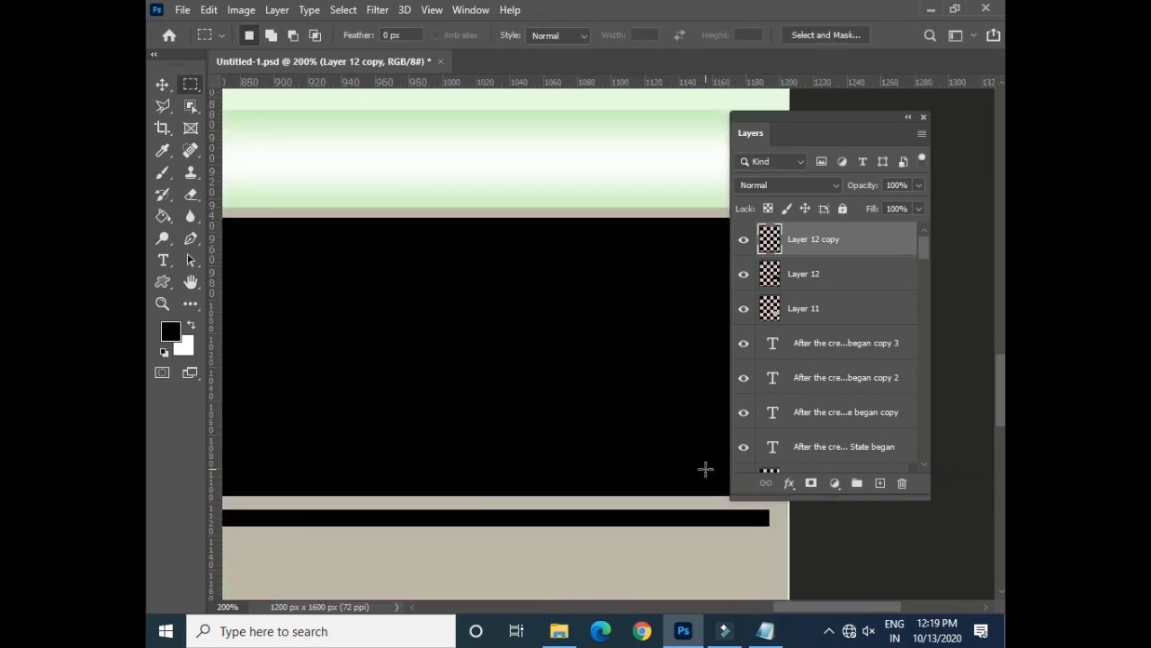
drag(456, 359, 488, 275)
drag(408, 314, 440, 336)
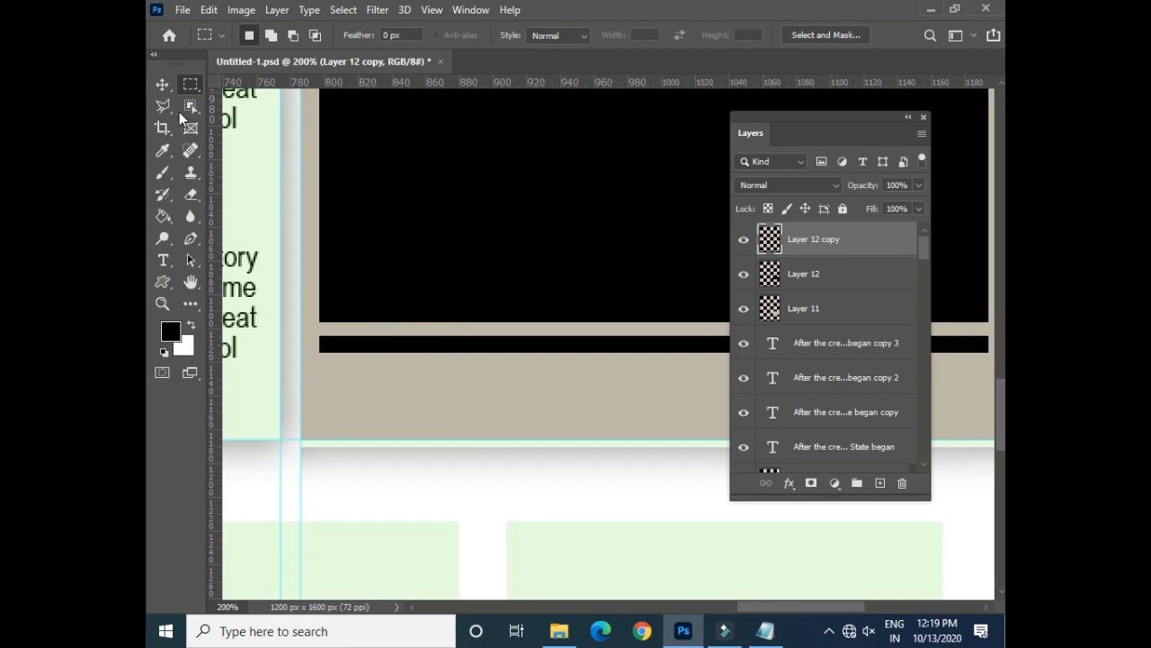
drag(345, 327, 358, 361)
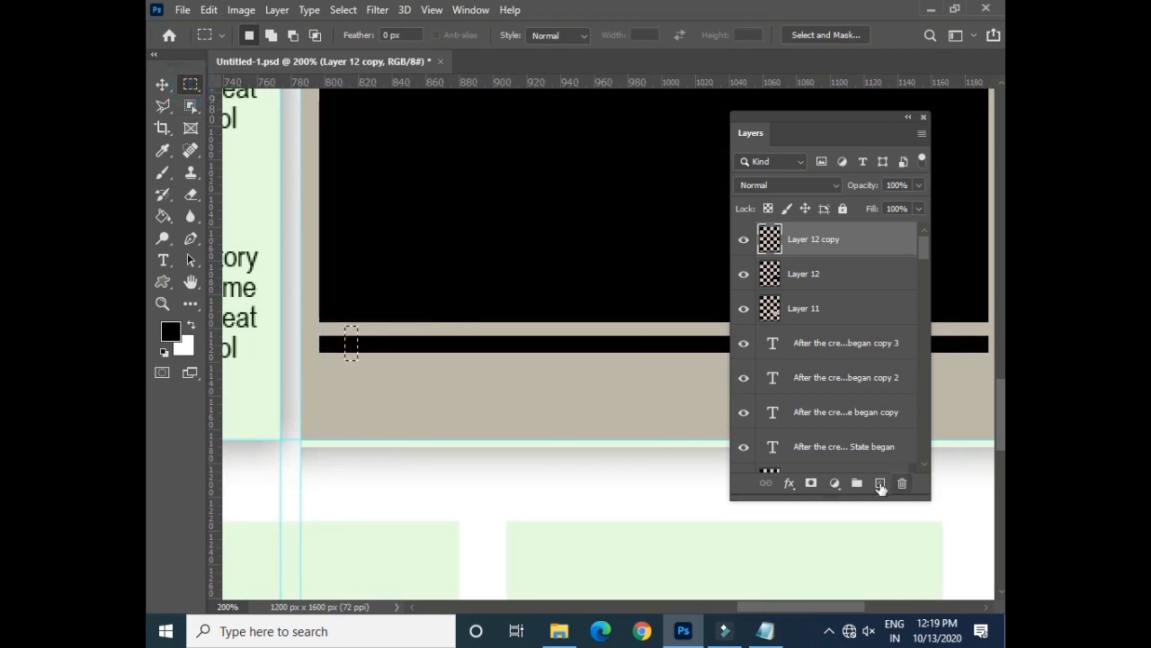
click(880, 486)
click(171, 332)
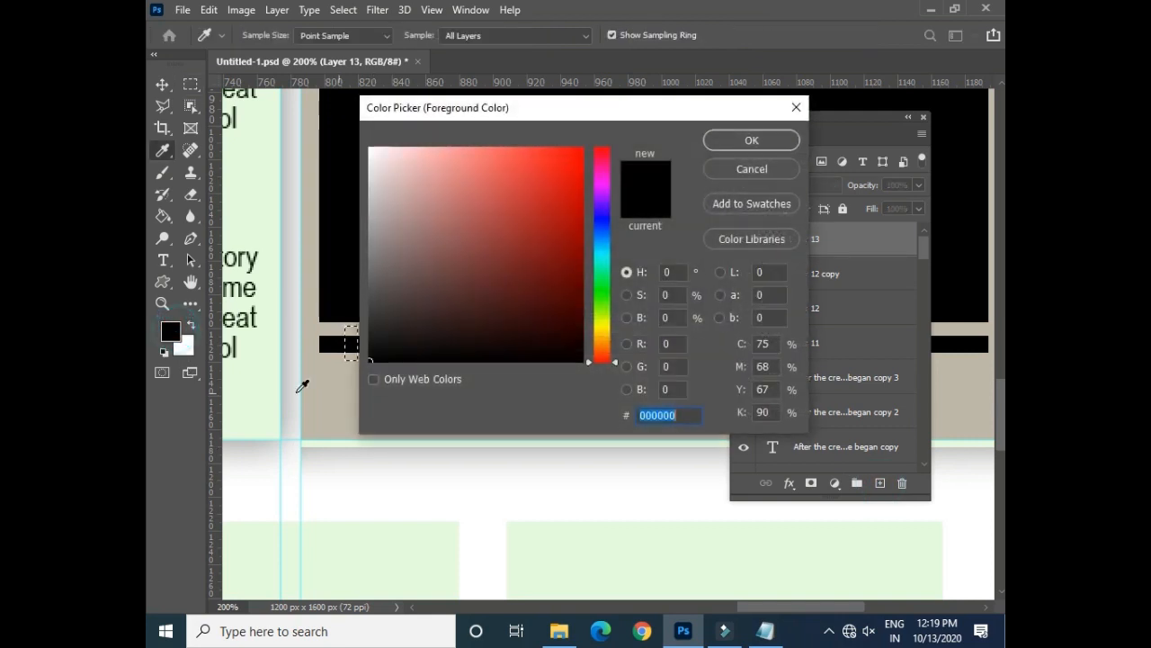
click(331, 388)
drag(416, 215, 425, 254)
key(Return)
key(alt+BackSpace)
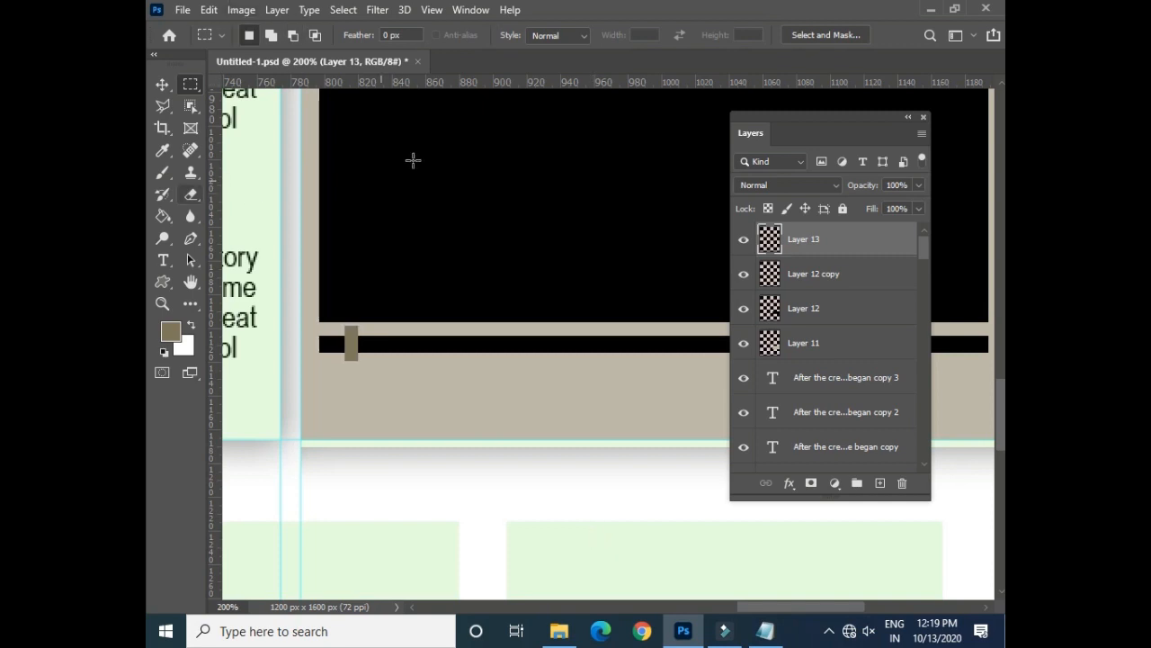
drag(566, 299, 450, 278)
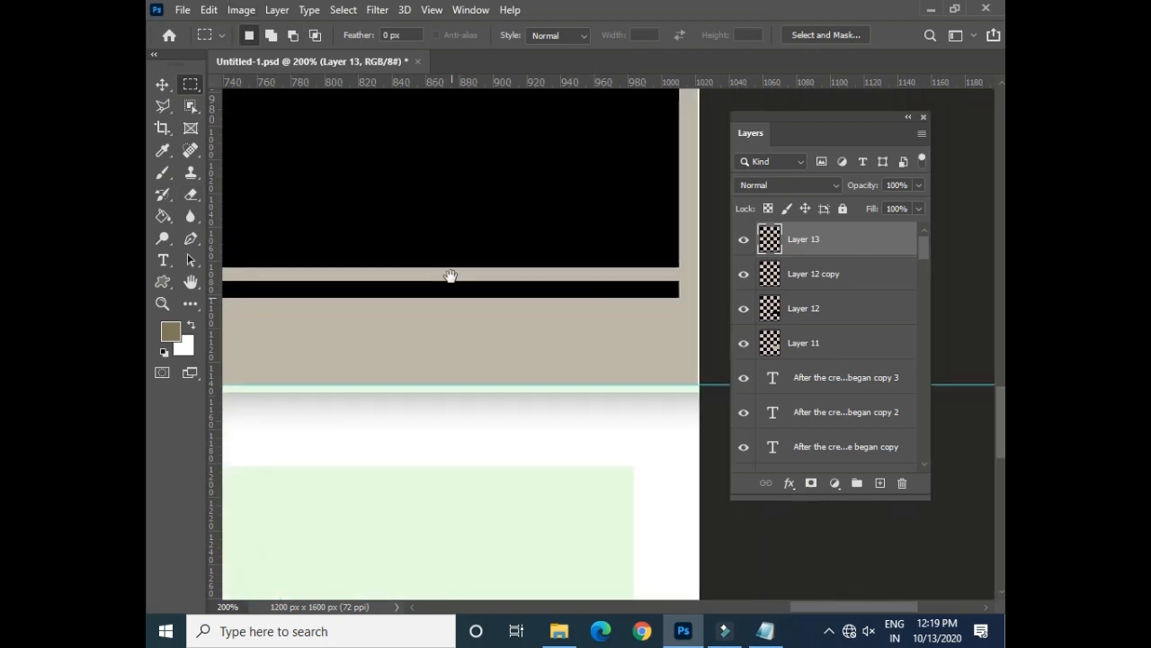
- Outline a small right-triangle wedge selection beneath the far end of the thin black strip with the Polygonal Lasso
click(165, 106)
click(506, 352)
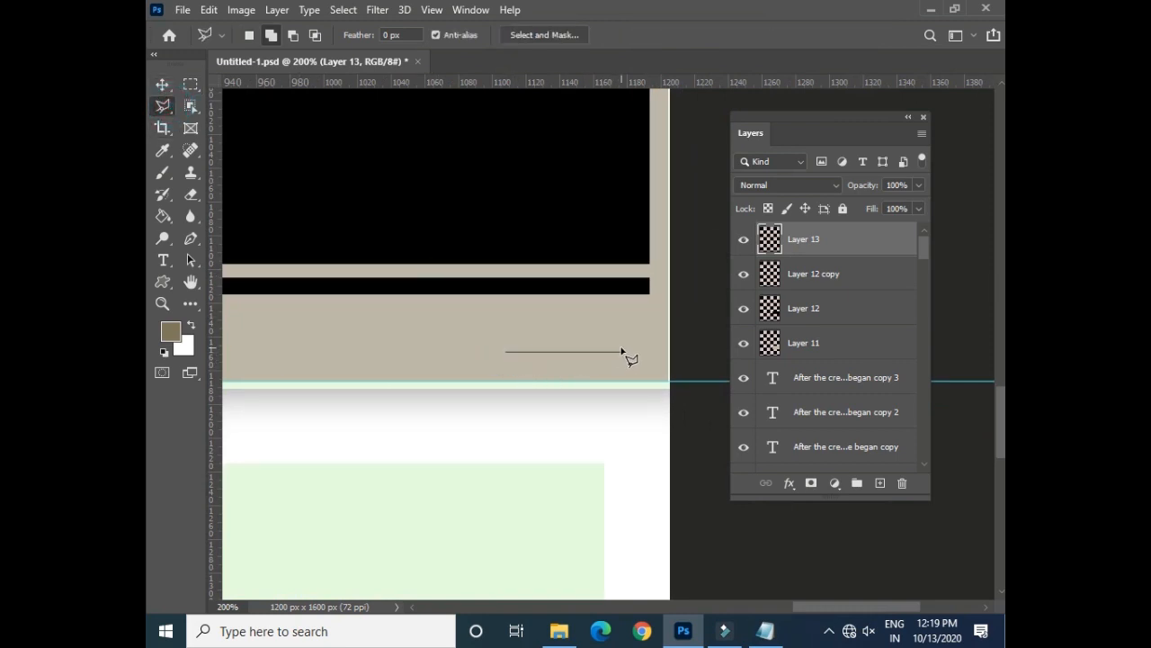
click(622, 351)
click(621, 315)
click(507, 352)
- Fill the triangular selection with a darker brown on a new layer, then deselect it
click(881, 483)
click(170, 332)
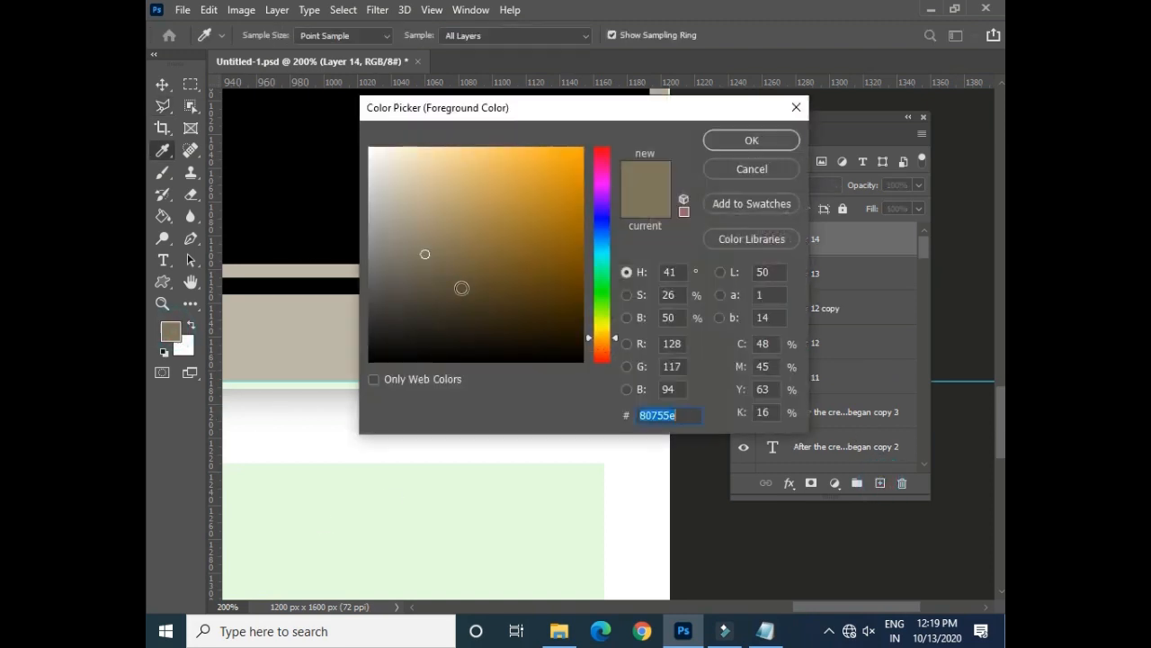
click(443, 286)
click(752, 140)
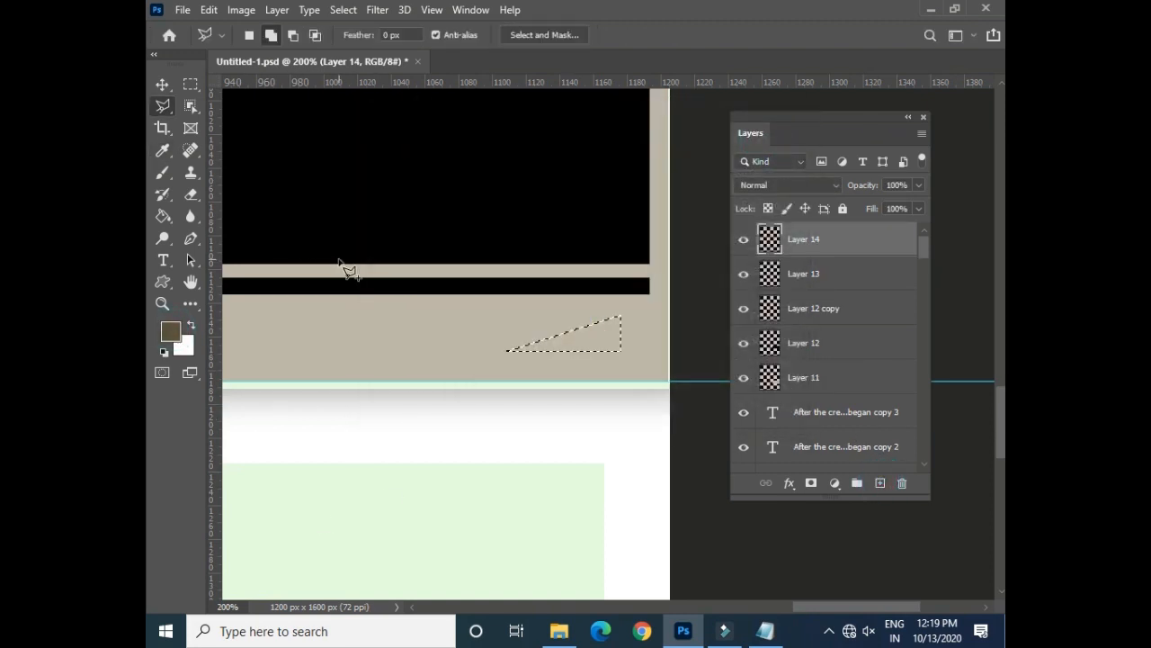
key(alt+BackSpace)
key(ctrl+d)
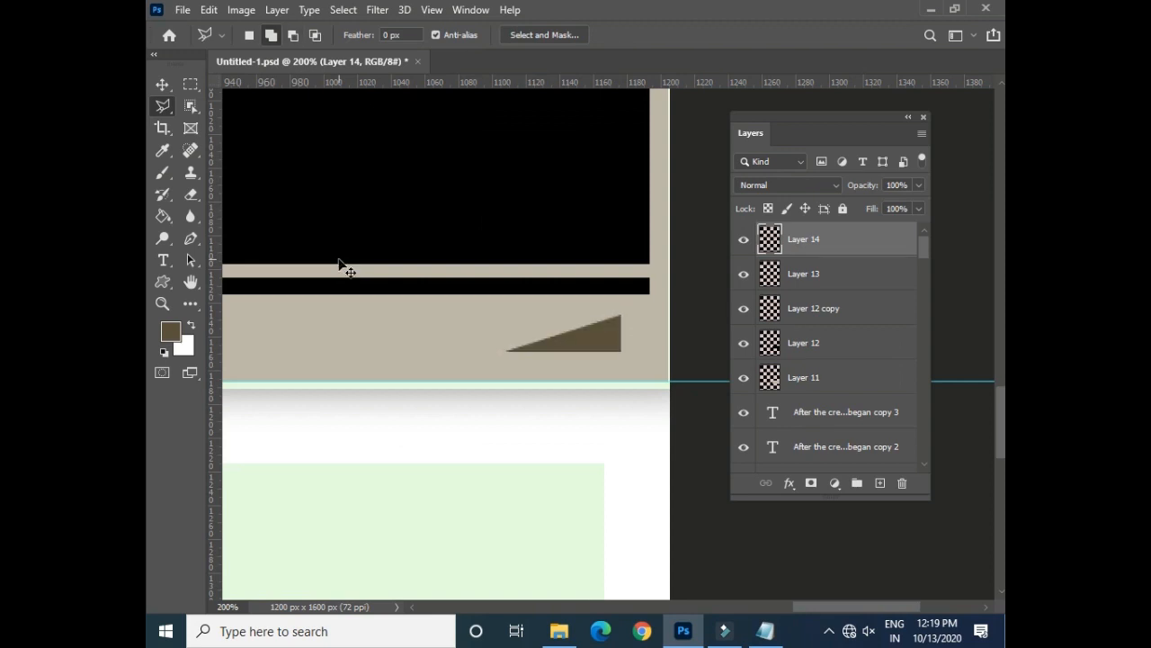
- Create a rectangle over the pointed half of the brown wedge on a new layer and fill it with dark green
click(191, 84)
drag(460, 323, 570, 381)
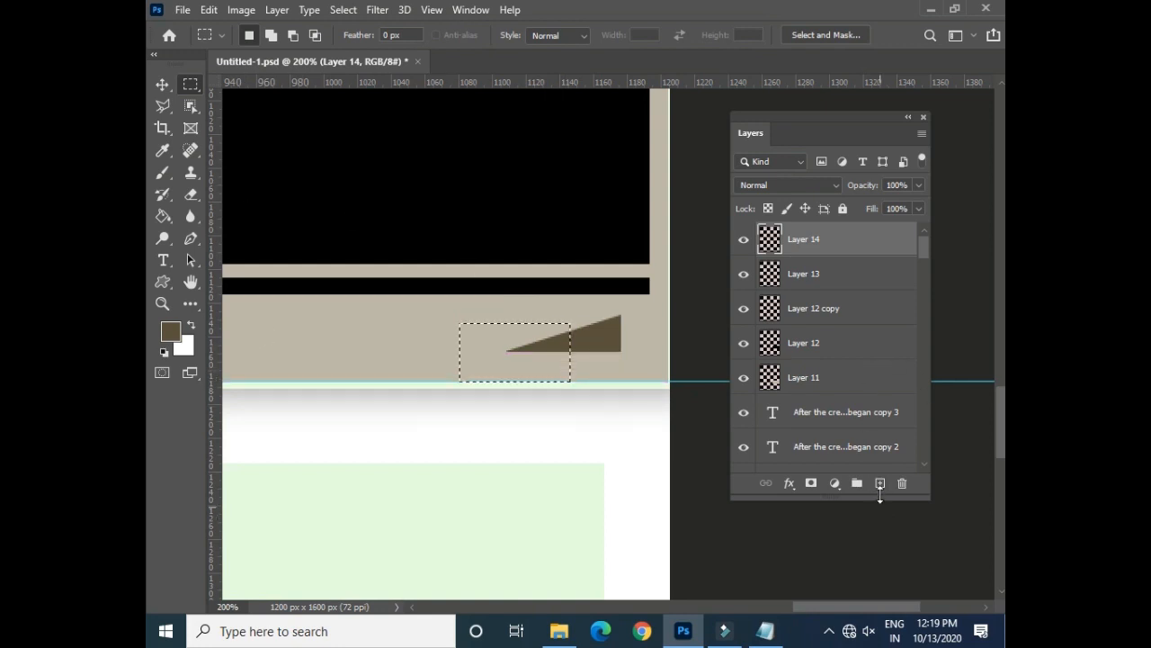
click(880, 483)
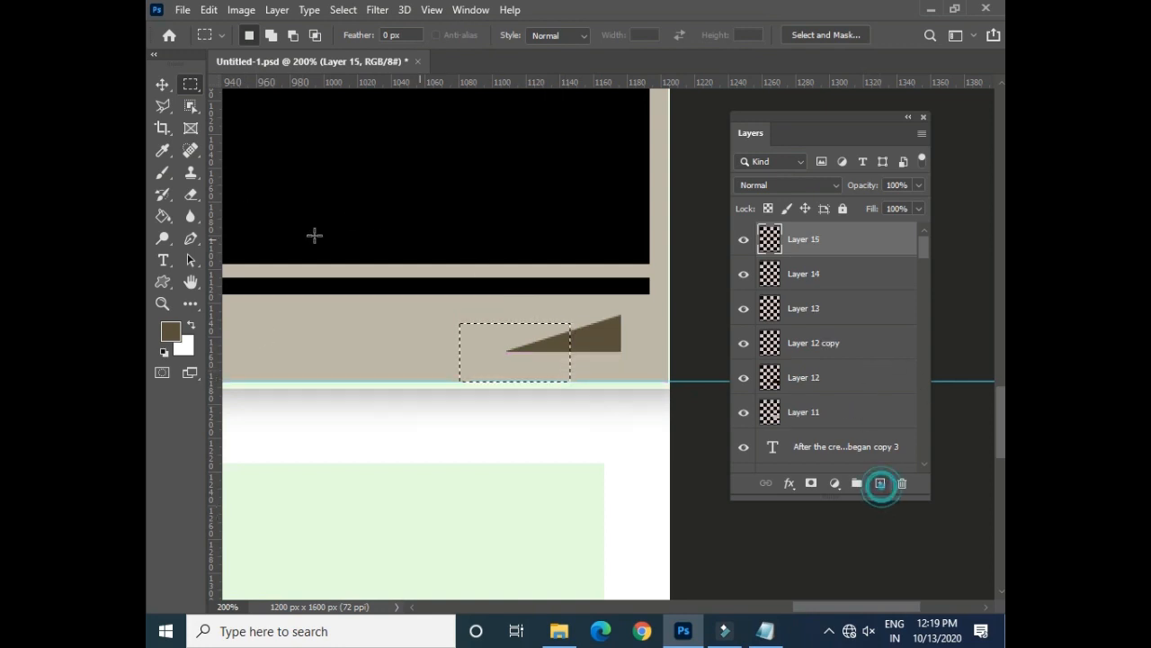
click(173, 335)
click(607, 288)
click(537, 224)
click(550, 289)
click(749, 141)
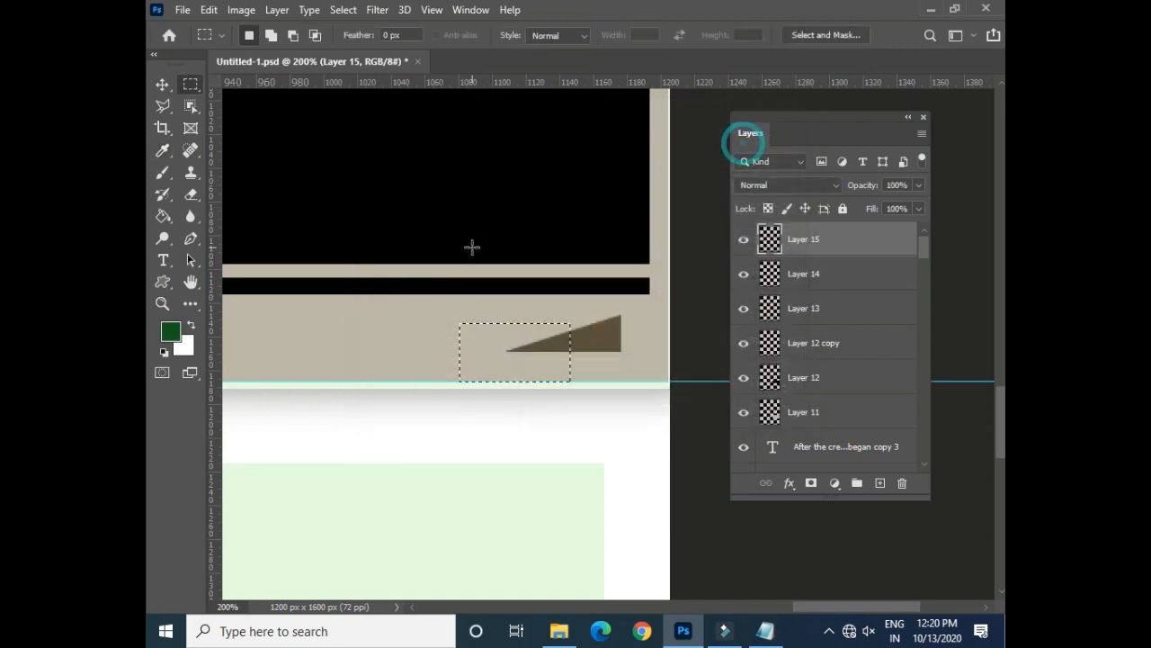
key(alt+BackSpace)
key(ctrl+d)
- Clip the green rectangle's layer to the brown wedge below and nudge the green fill slightly to the right
click(166, 81)
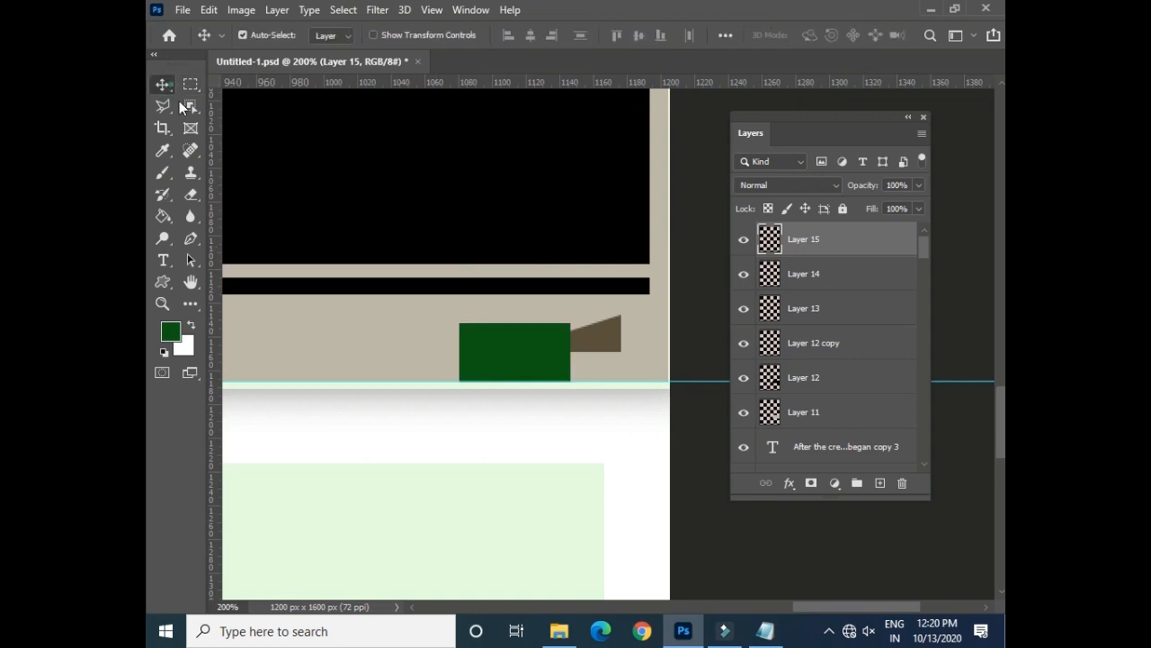
alt+click(834, 253)
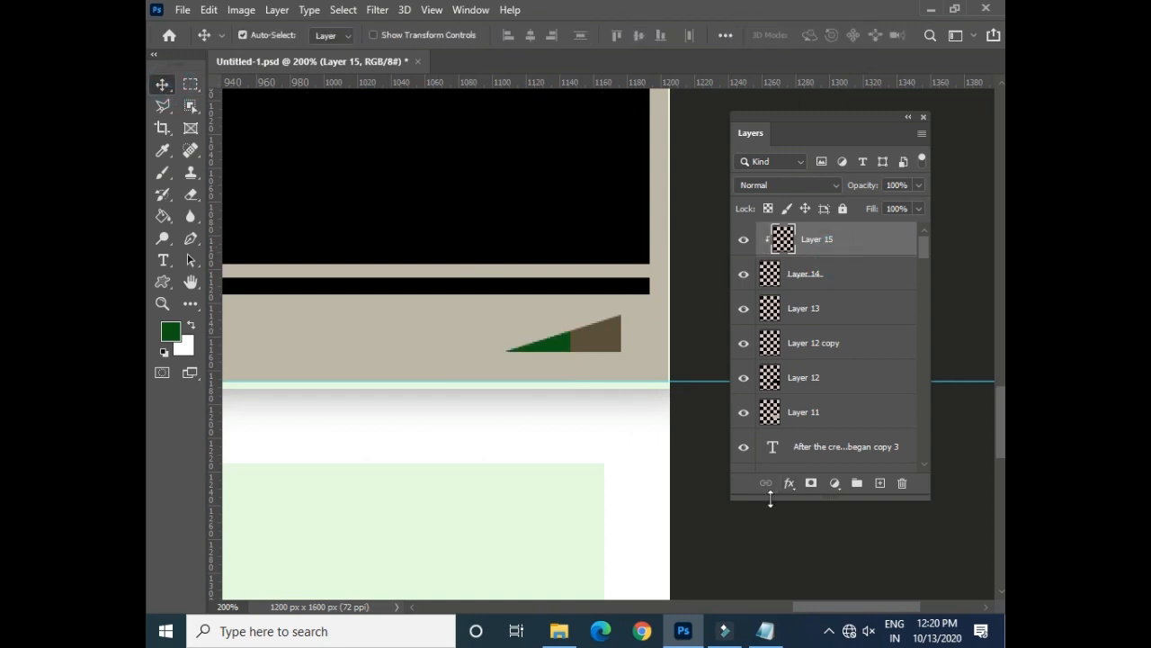
alt+click(869, 251)
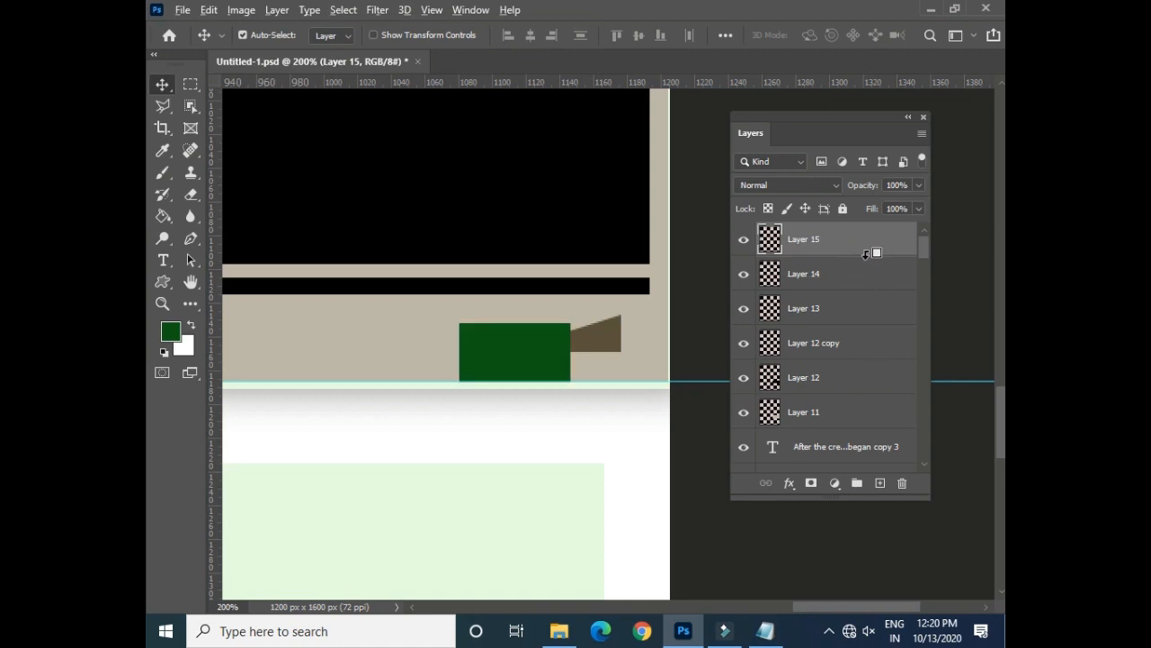
alt+click(865, 254)
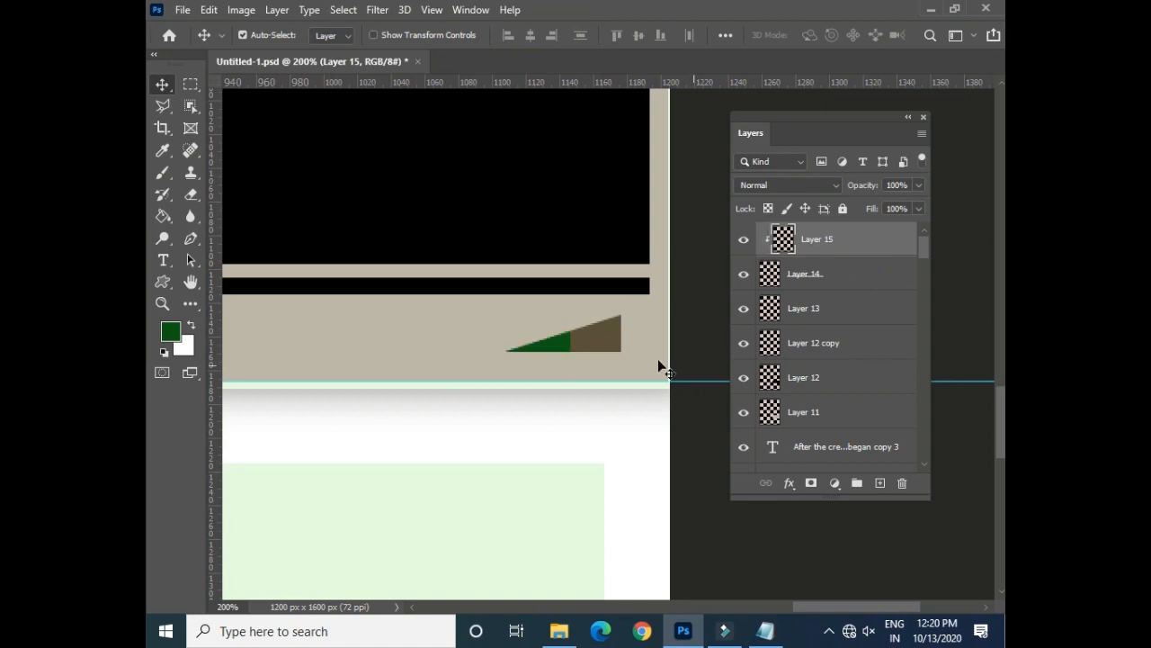
mouse_move(569, 347)
mouse_down()
mouse_move(589, 344)
mouse_move(577, 347)
mouse_up()
- Make a small circular selection directly below the brown slider handle on the thin black strip
drag(349, 368, 530, 334)
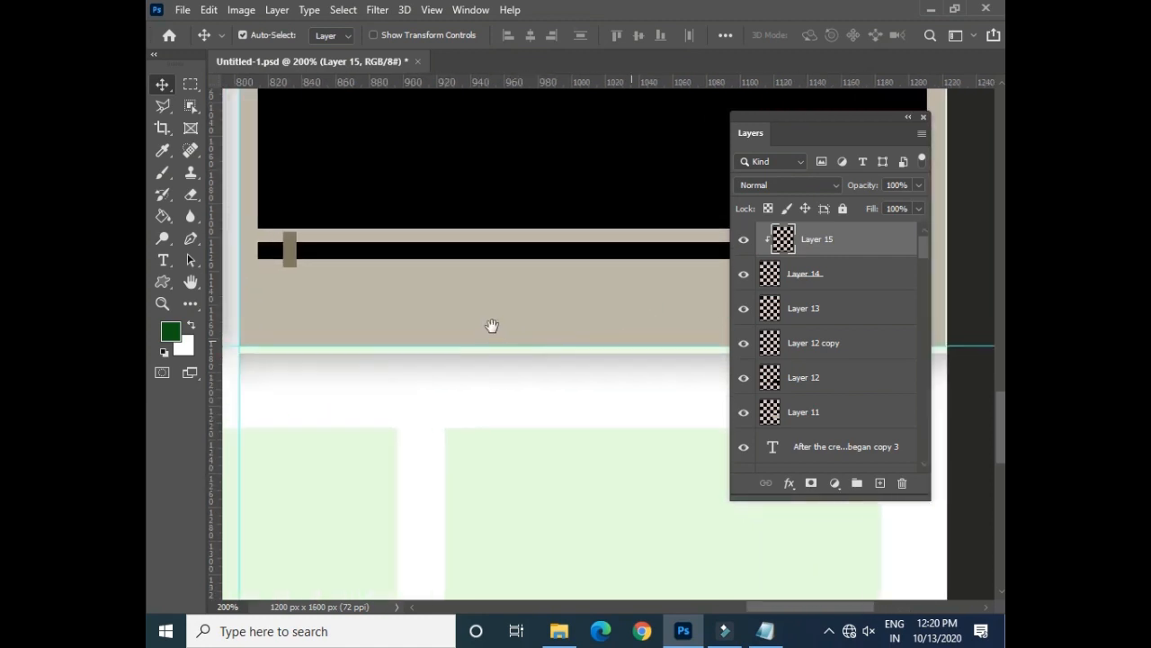
click(189, 83)
key(shift+m)
drag(290, 267, 309, 299)
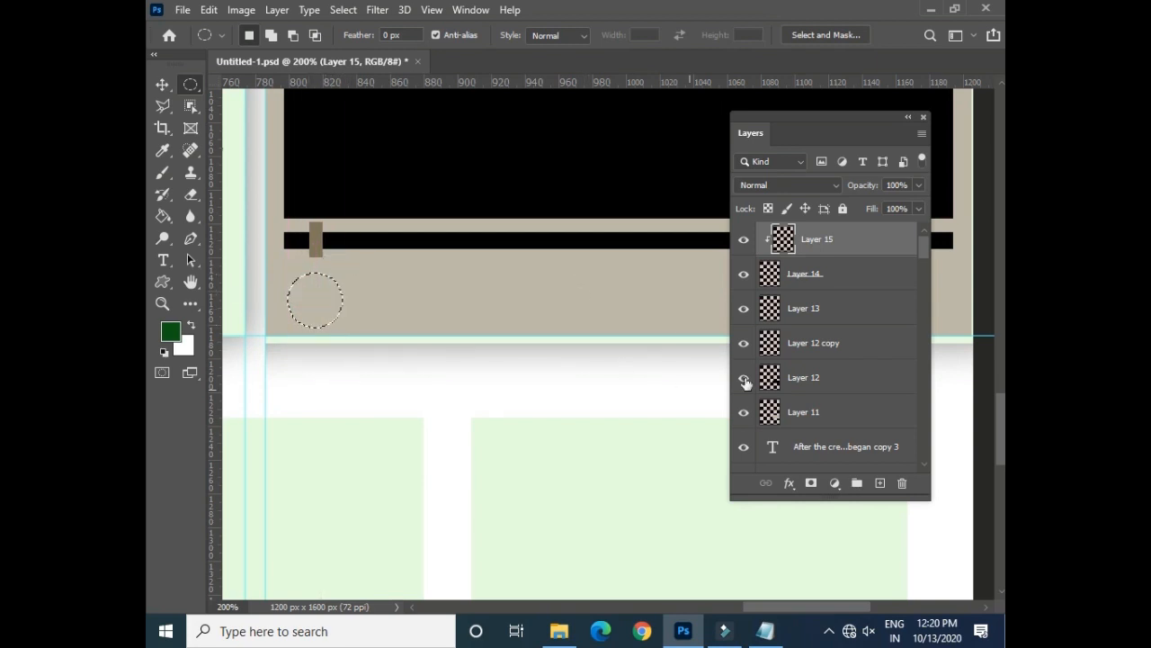
- Fill the circular selection on a new layer with a darker shade of the sidebar's beige and deselect it
click(881, 483)
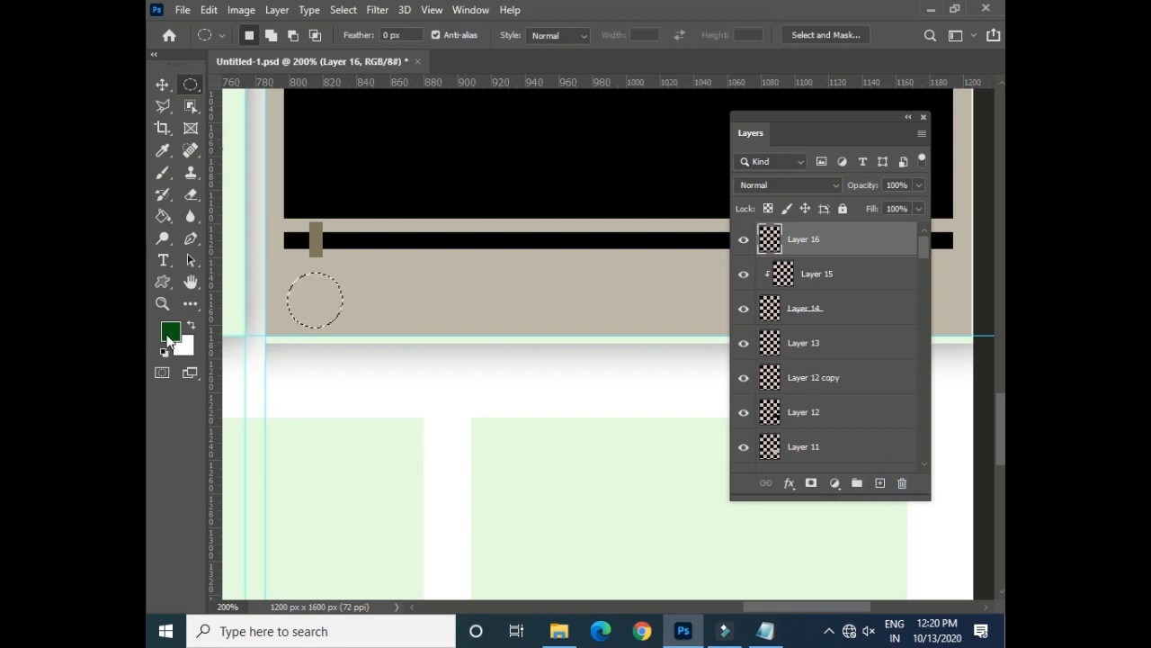
click(170, 332)
click(342, 265)
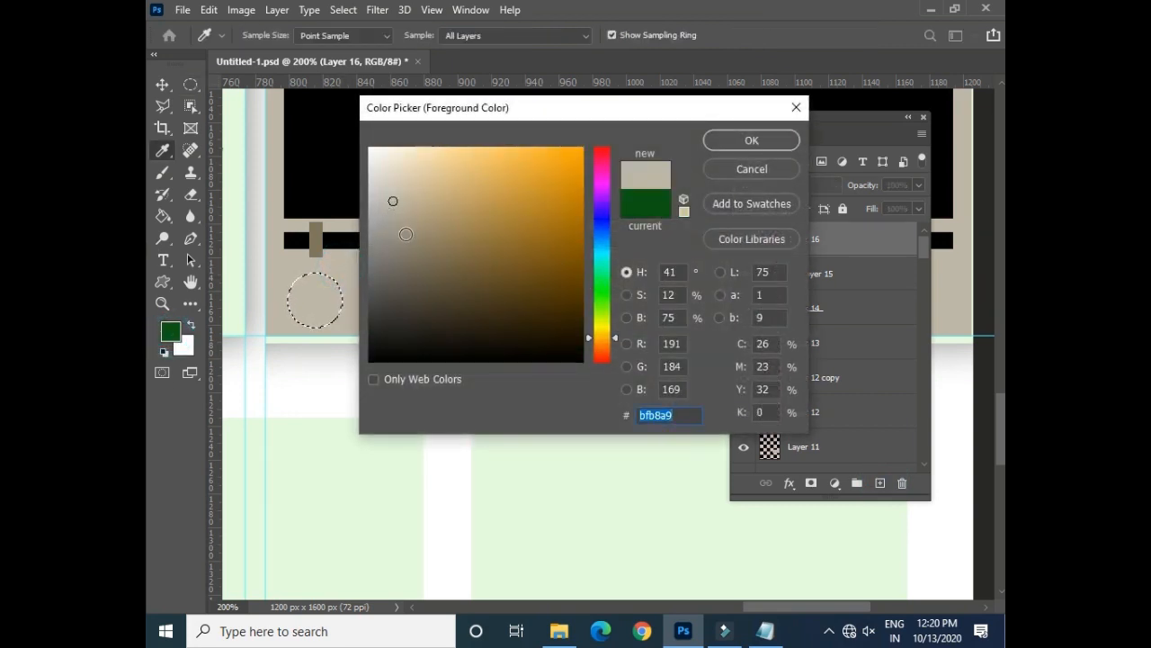
click(416, 235)
click(777, 137)
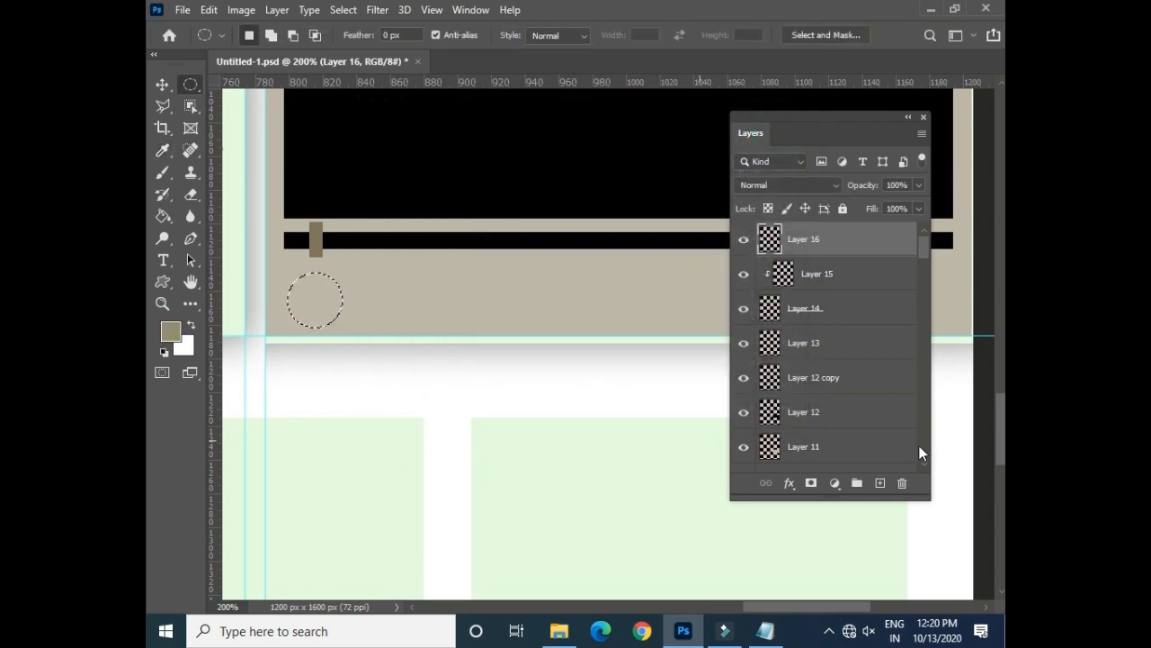
key(alt+BackSpace)
key(ctrl+d)
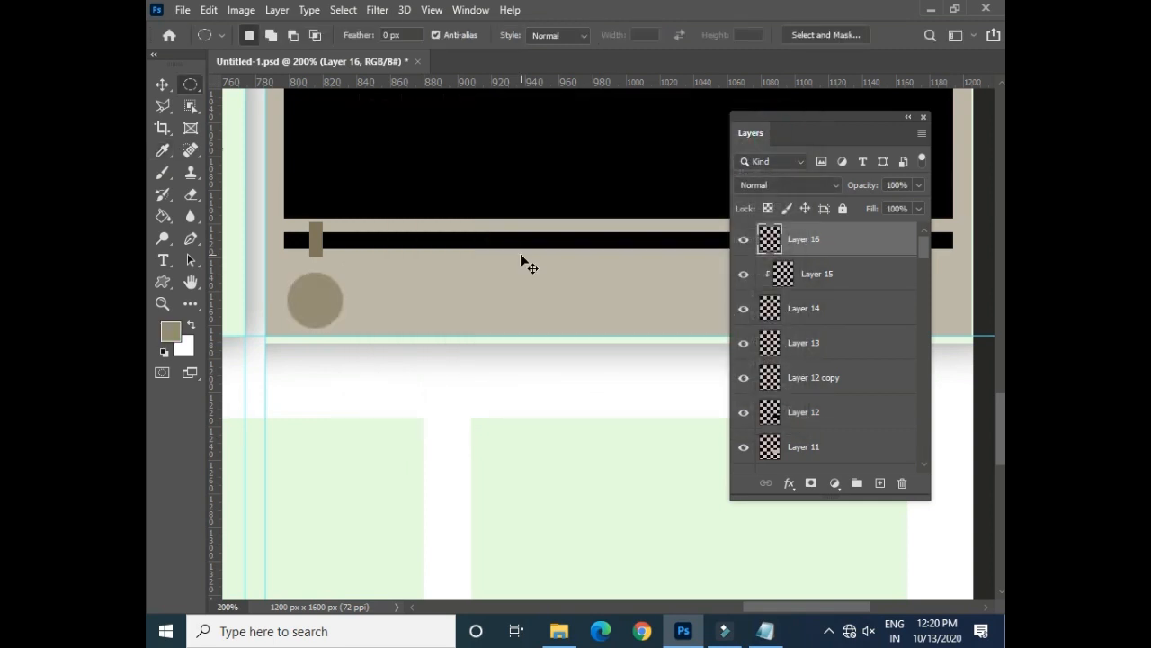
- Add a Gradient Overlay to the circle running from the sidebar's beige to the near-white sampled from the page background
click(790, 484)
key(Escape)
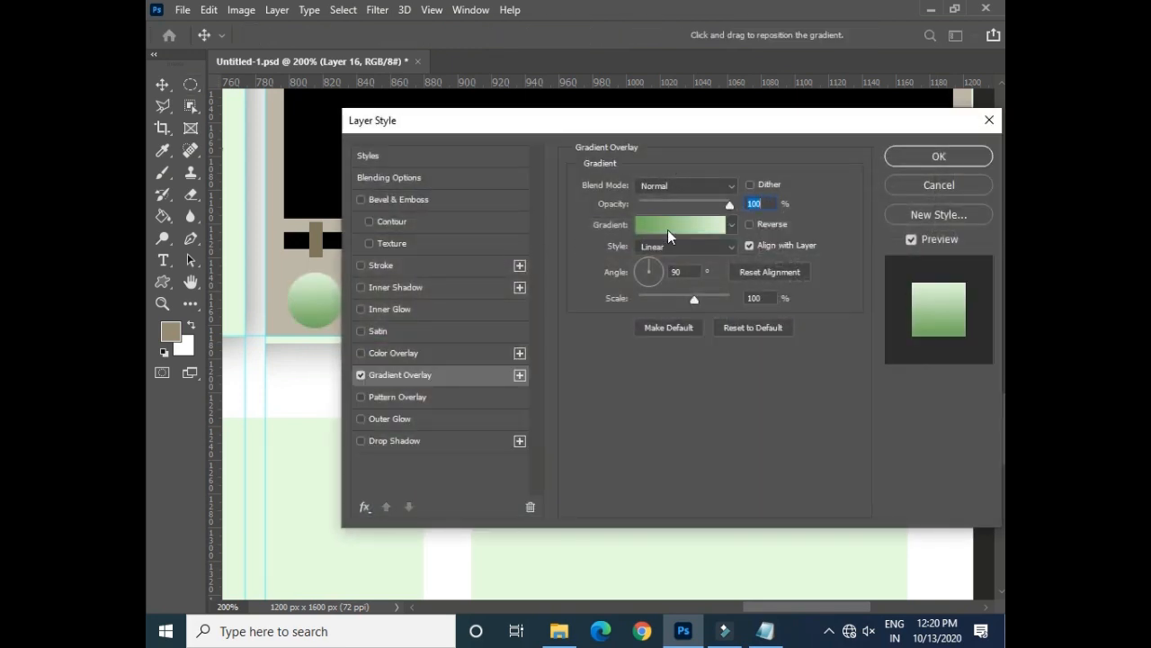
click(668, 224)
click(568, 462)
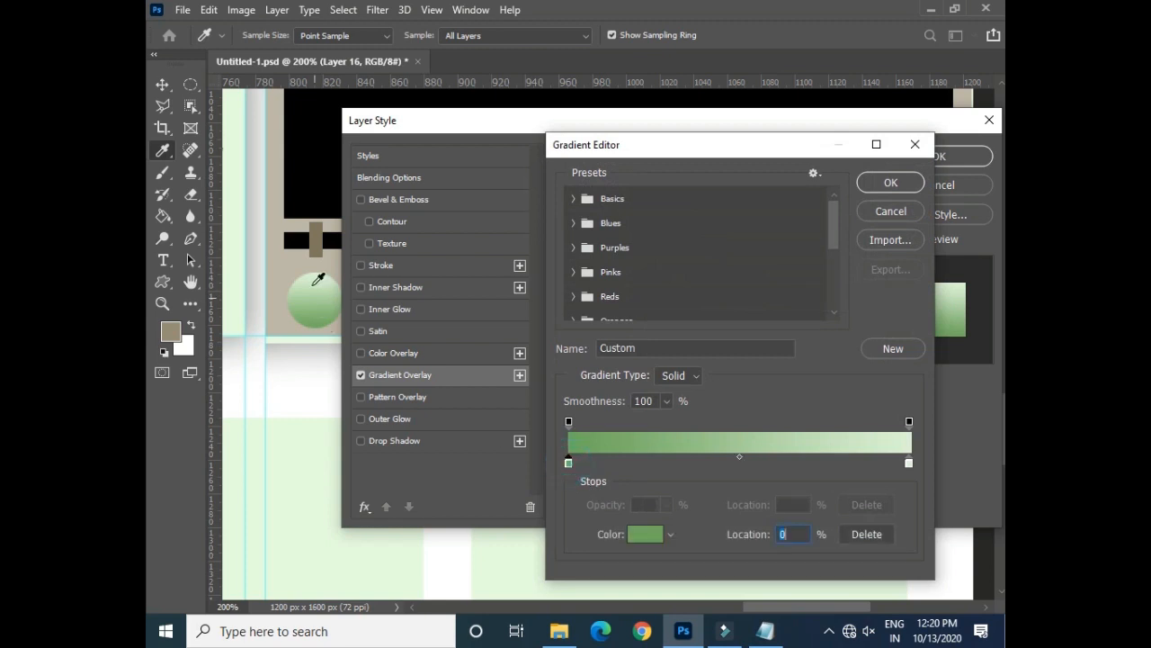
click(338, 261)
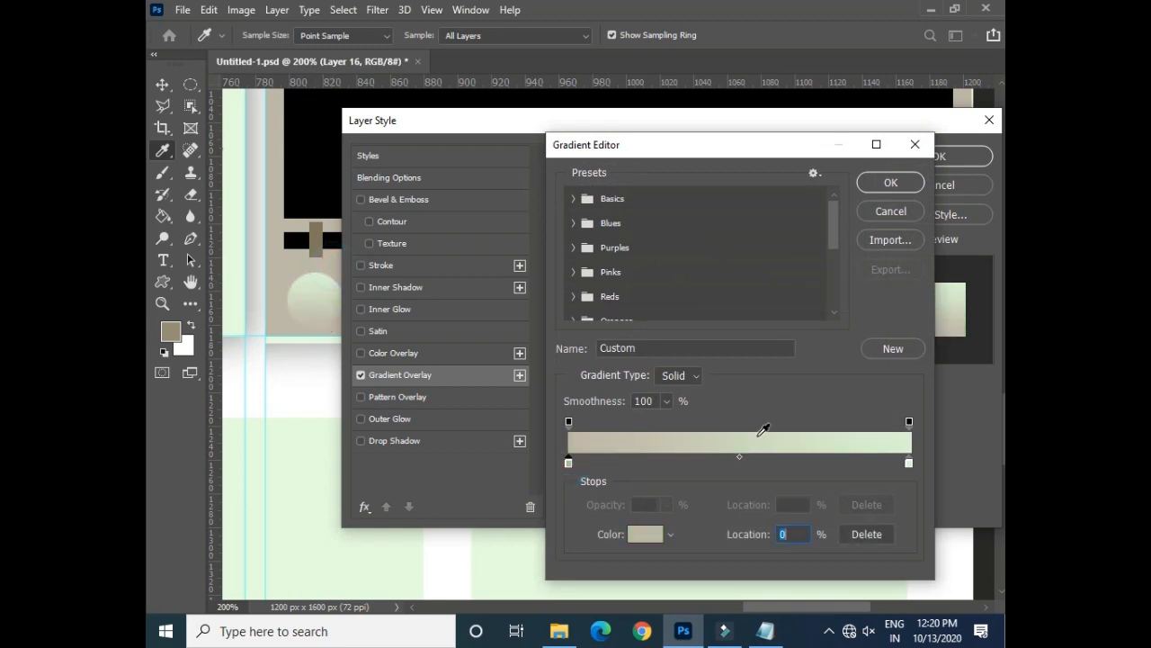
click(910, 464)
click(332, 371)
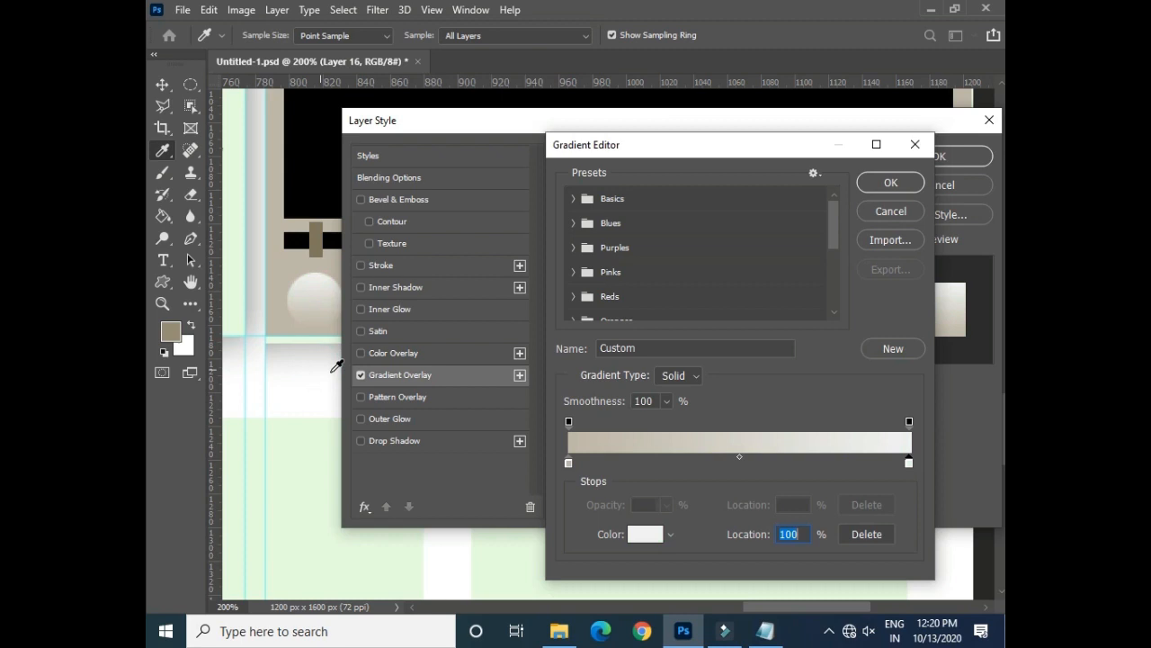
click(917, 187)
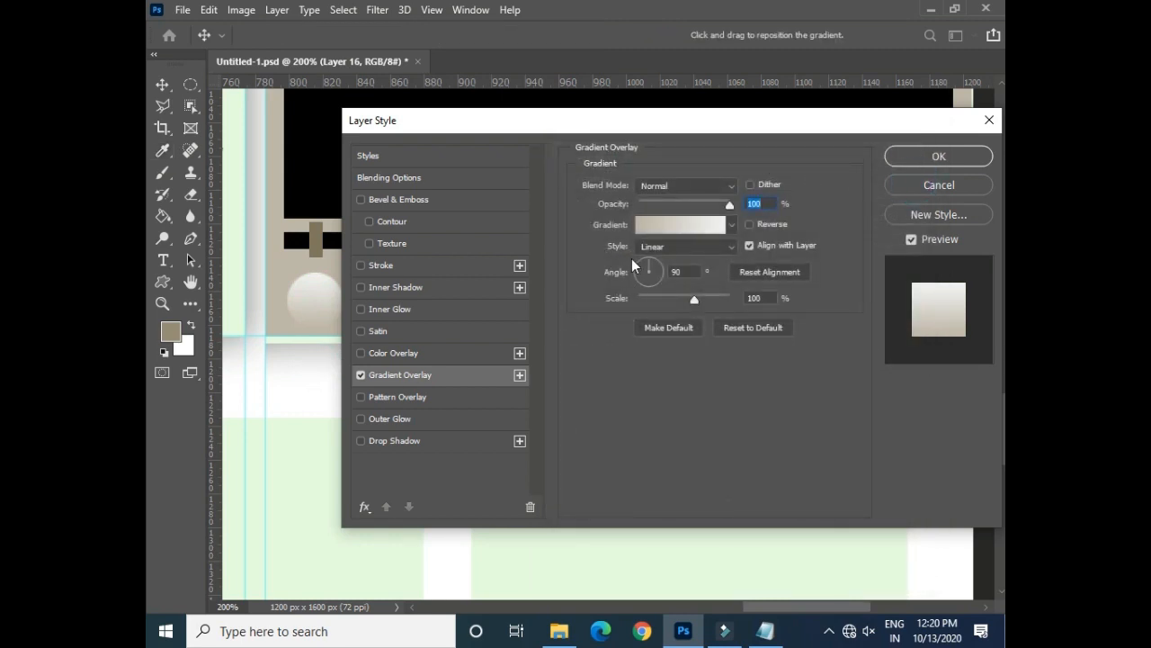
- Set the circle's gradient style to Radial and apply the layer style
click(670, 246)
click(671, 273)
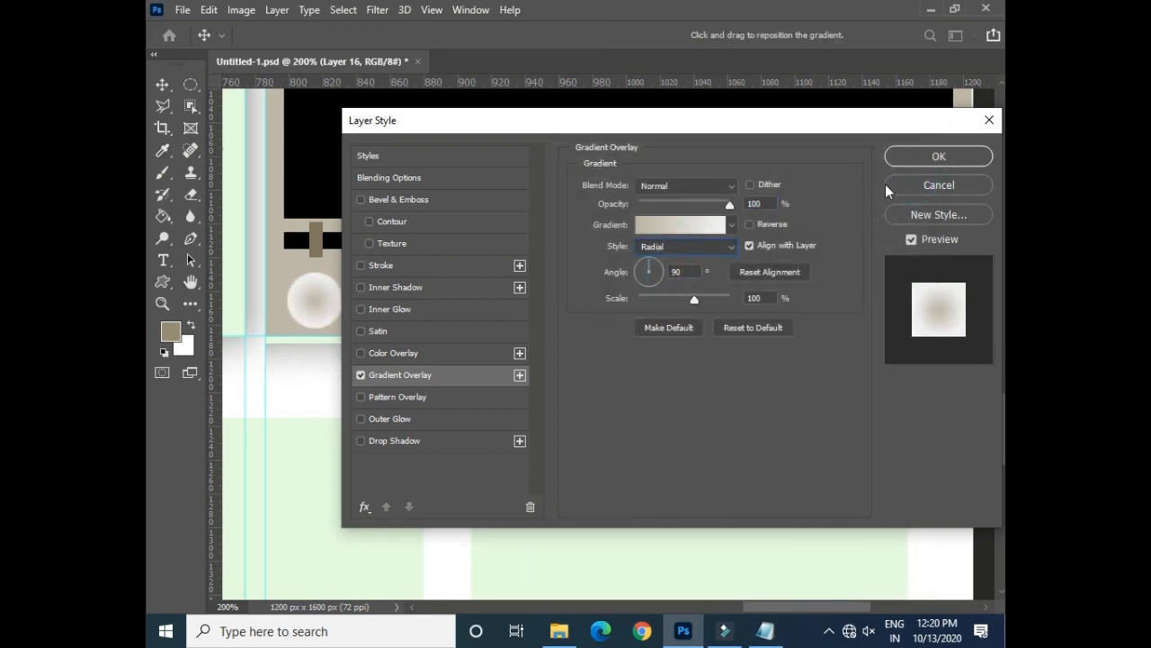
click(938, 158)
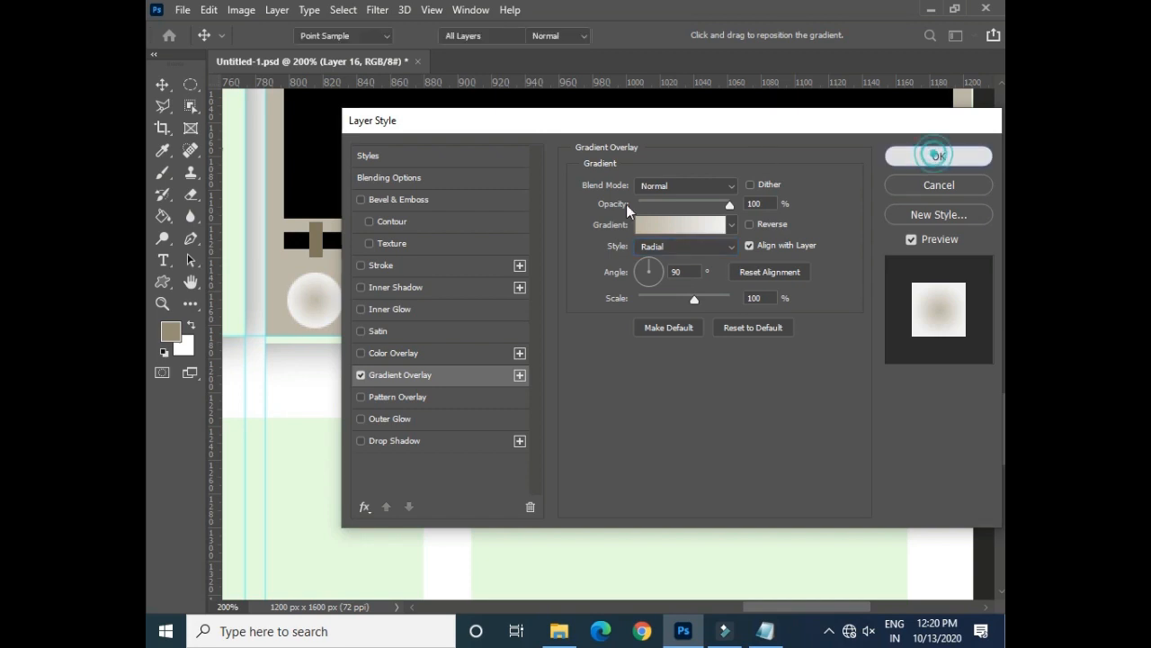
- Duplicate the gradient circle four times, shifting each copy right to form a row of five buttons with gaps of about 8 px
click(163, 83)
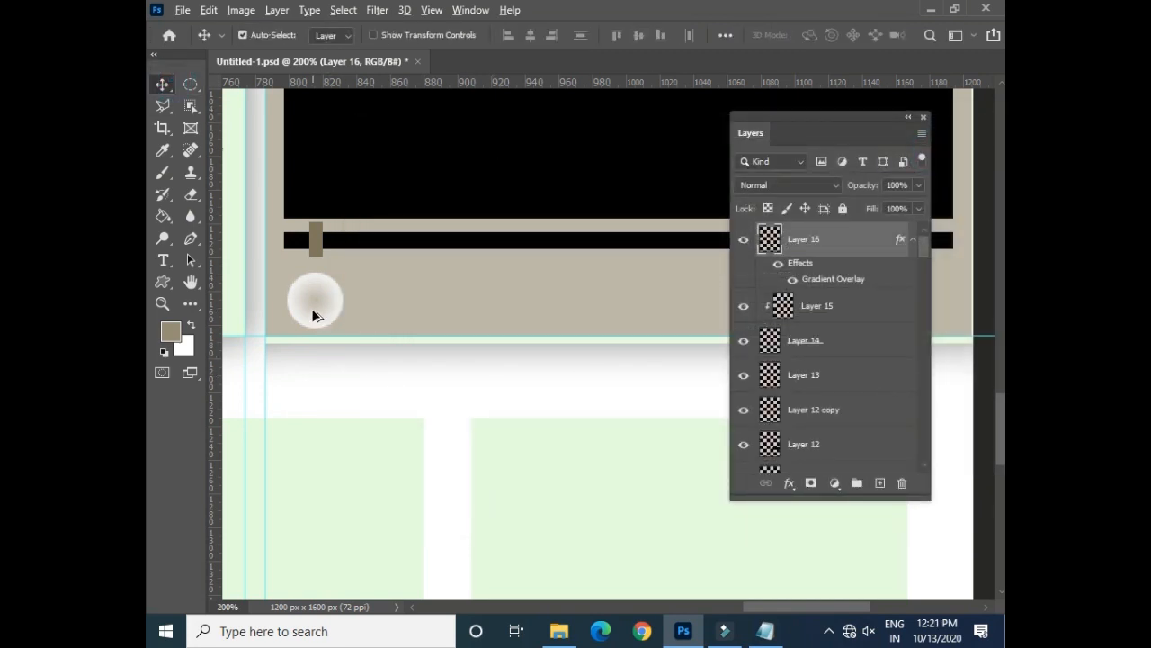
key(ctrl+j)
key(shift+Right)
key(shift+Right)
key(shift+Right)
key(shift+Right)
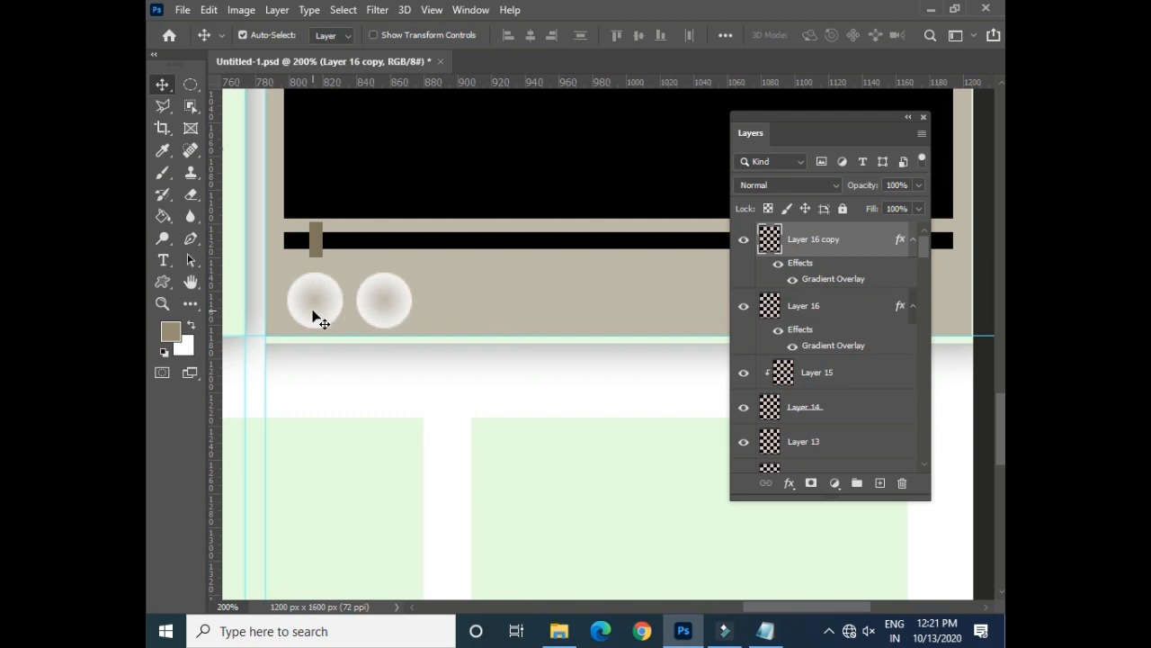
key(ctrl+j)
key(shift+Right)
key(shift+Right)
key(shift+Right)
key(shift+Right)
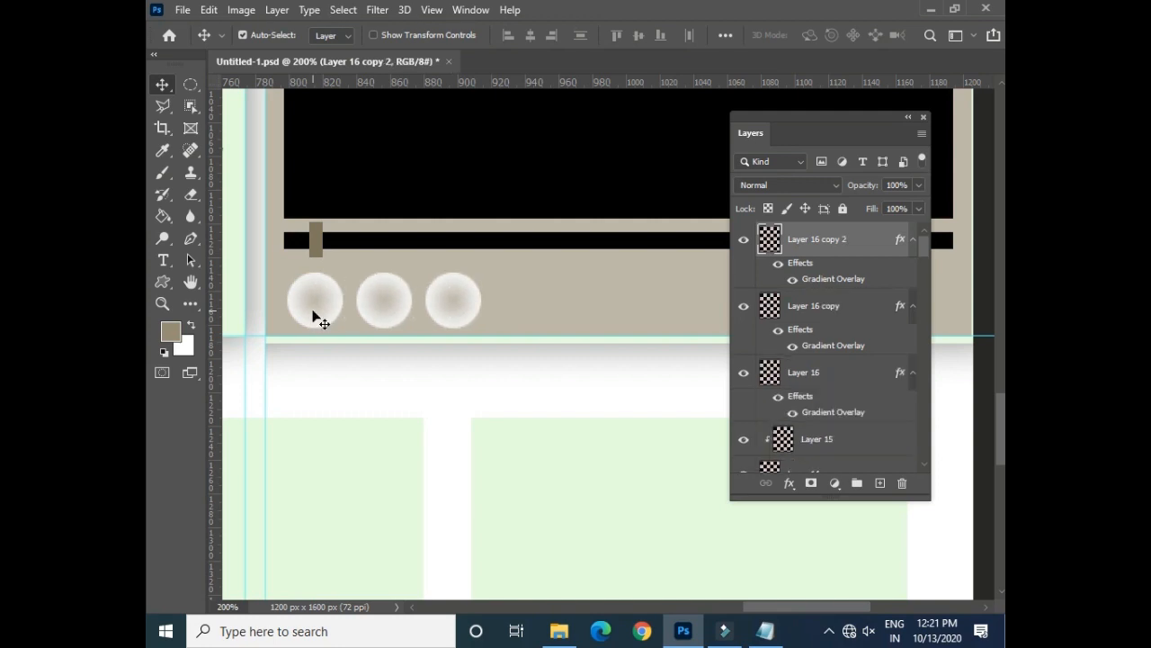
key(ctrl+j)
key(shift+Right)
key(shift+Right)
key(shift+Right)
key(shift+Right)
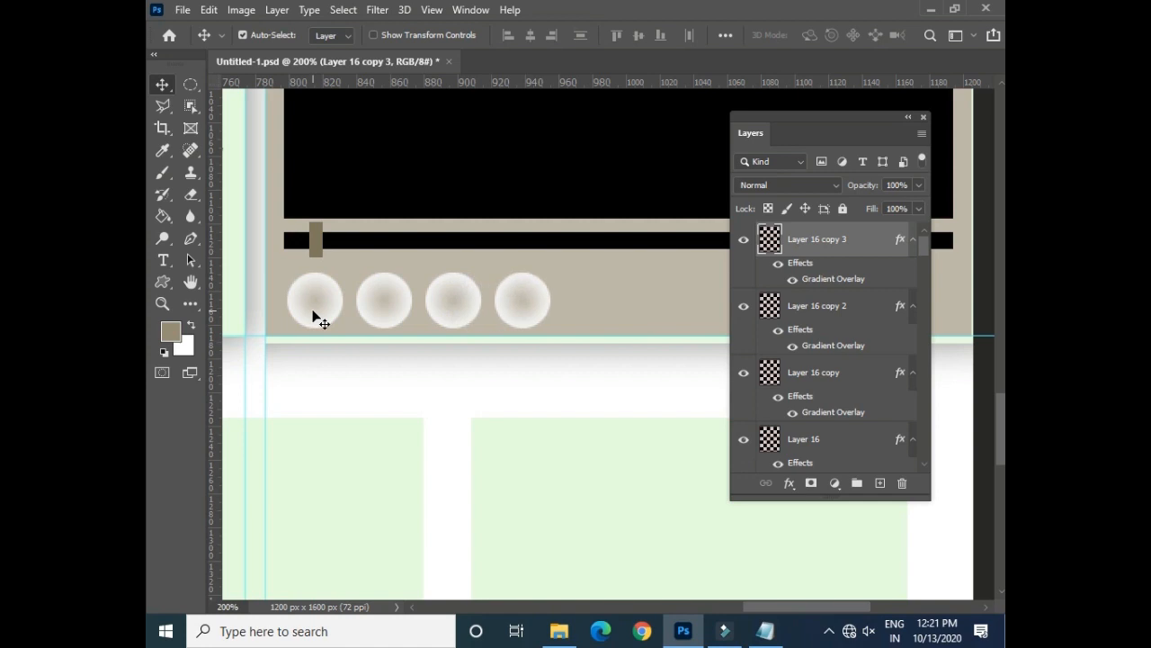
key(ctrl+j)
key(shift+Right)
key(shift+Right)
key(shift+Right)
key(shift+Right)
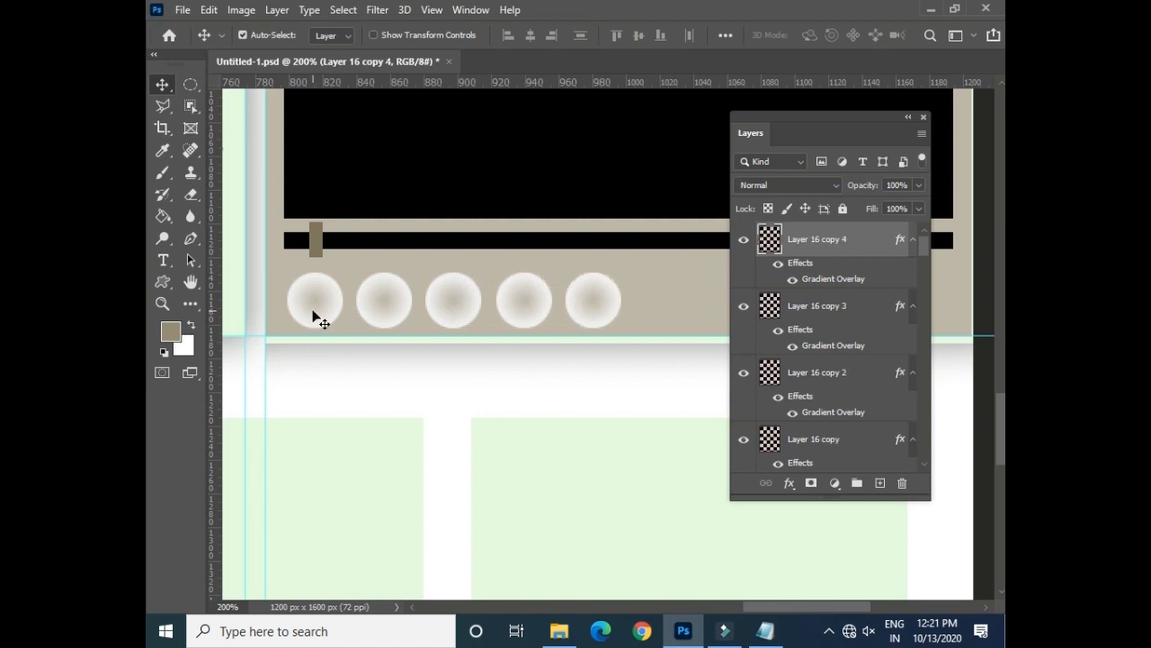
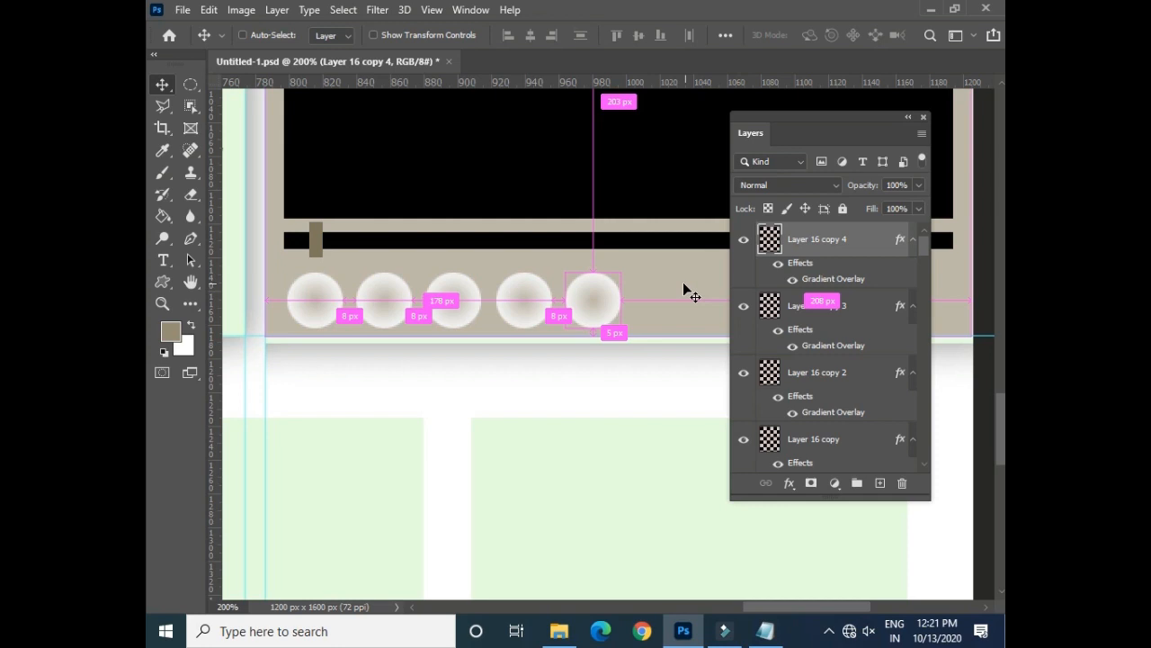
- Reset the colours to default black and white, activate the Pen tool in Path mode, and show the grid over the round buttons
click(163, 353)
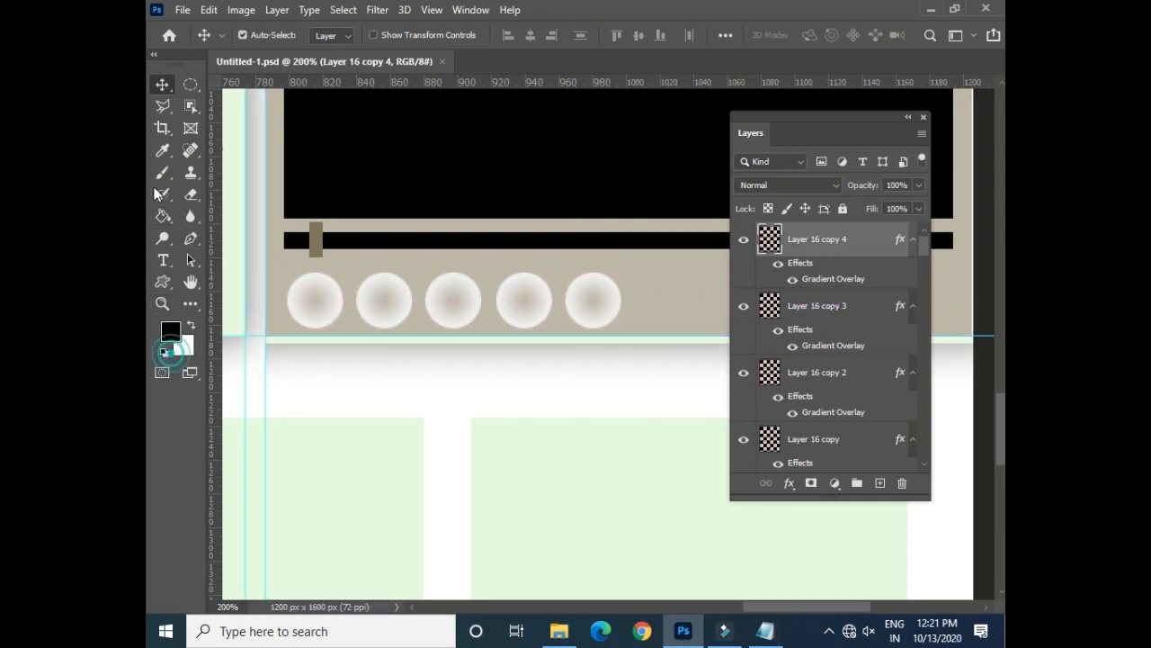
click(191, 238)
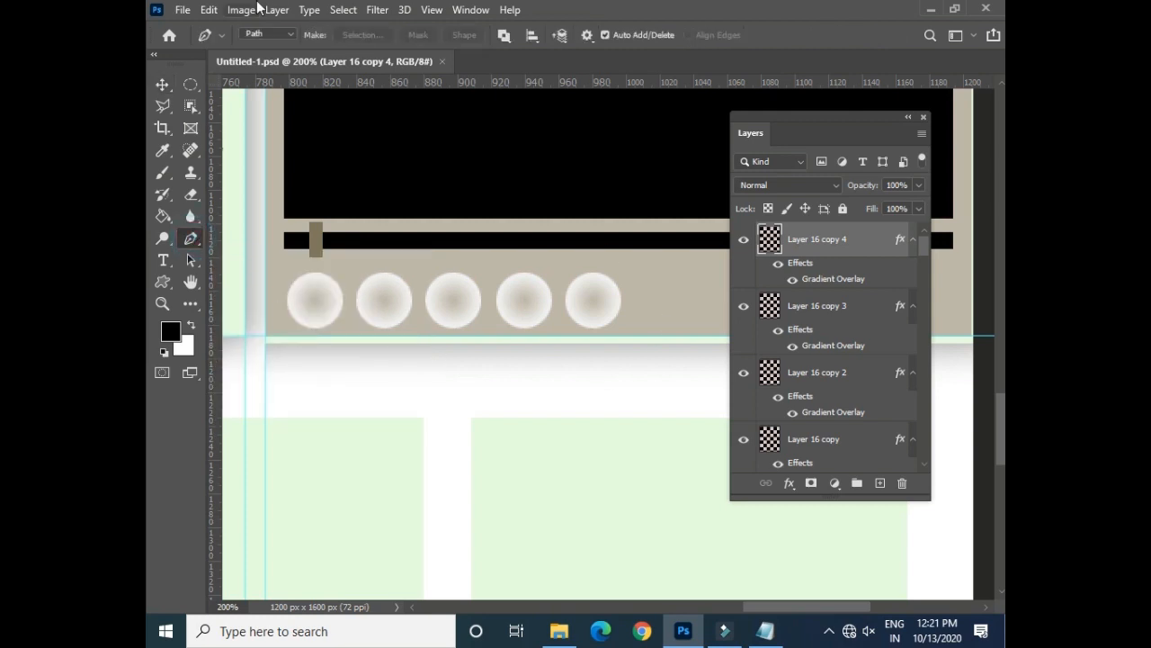
click(428, 10)
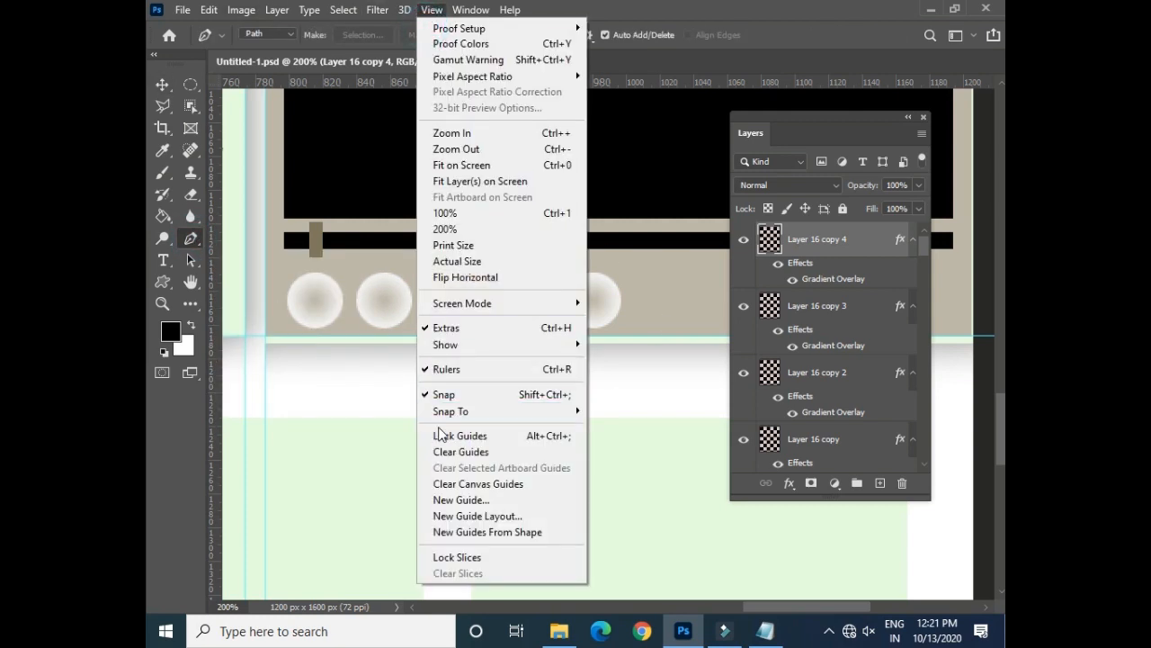
click(506, 348)
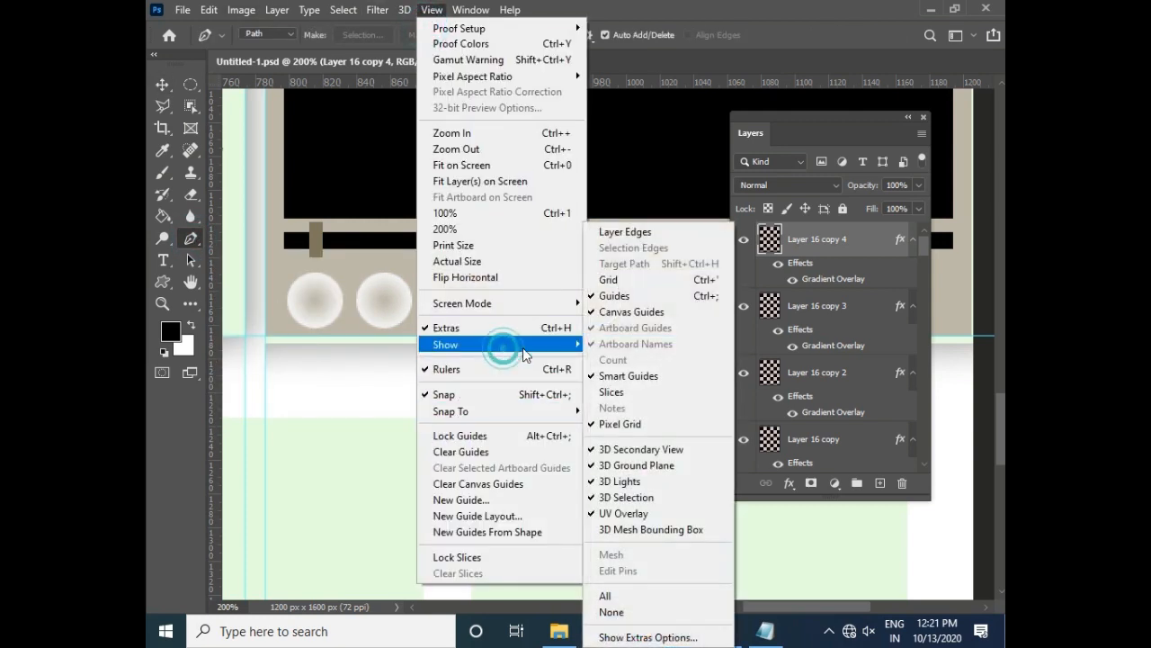
click(646, 279)
scroll(581, 353, up, 3)
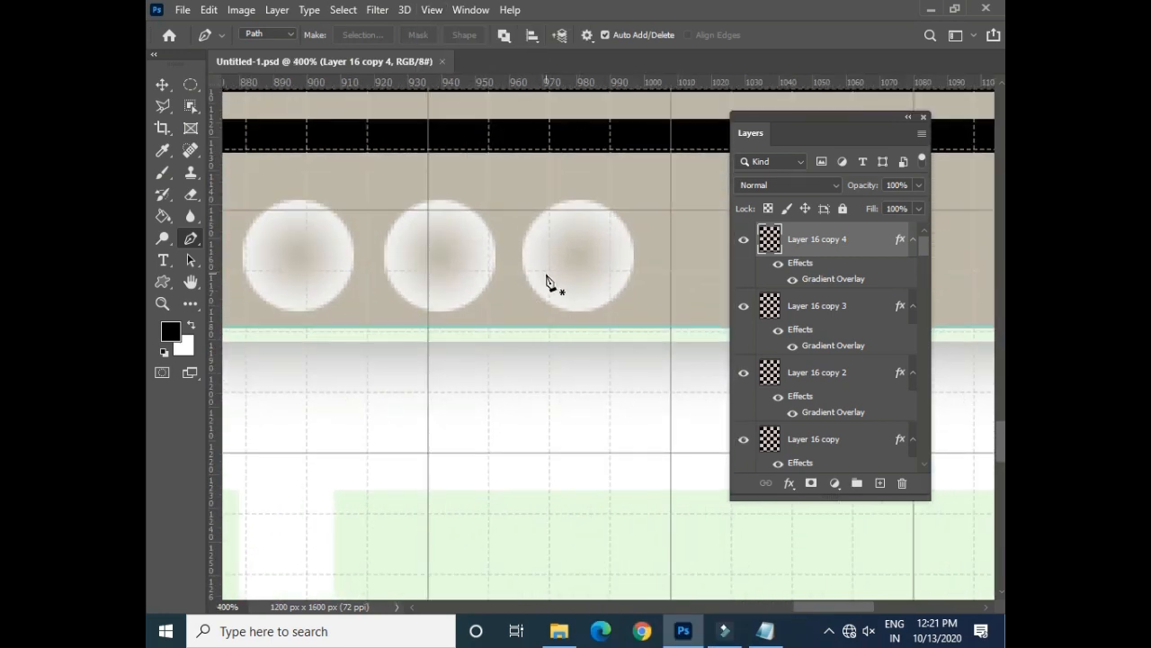
- Draw a left-pointing chevron path about 18 px wide and 36 px high beneath the round buttons, adjusting its upper inner anchor point
click(549, 270)
click(488, 331)
click(548, 391)
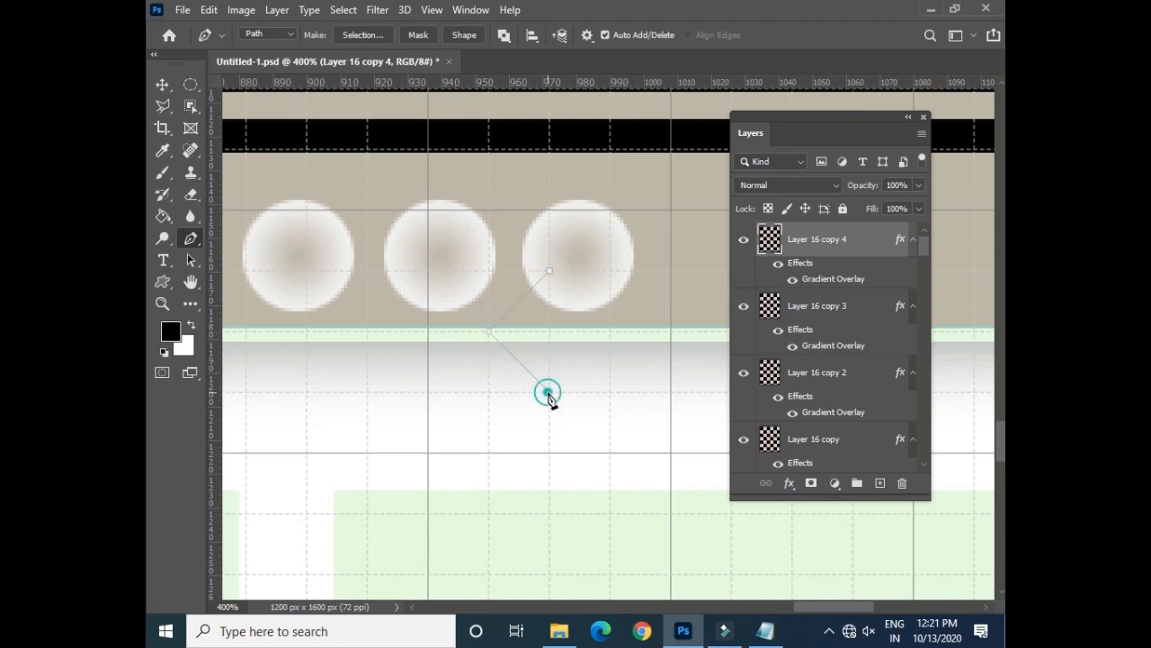
click(549, 362)
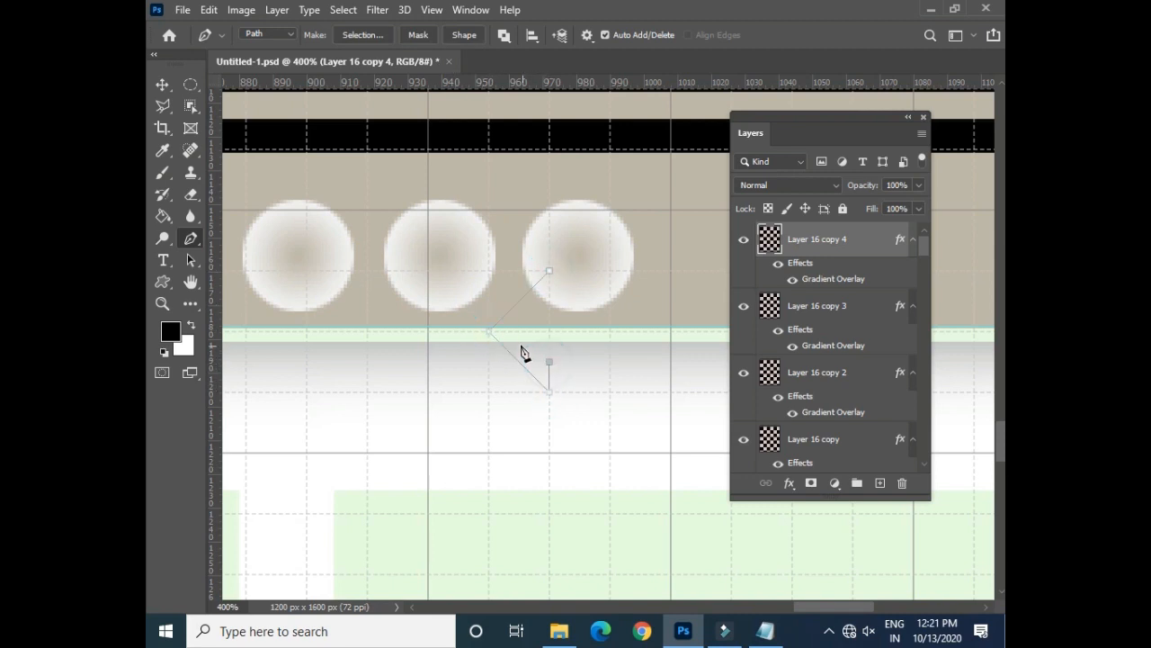
click(509, 332)
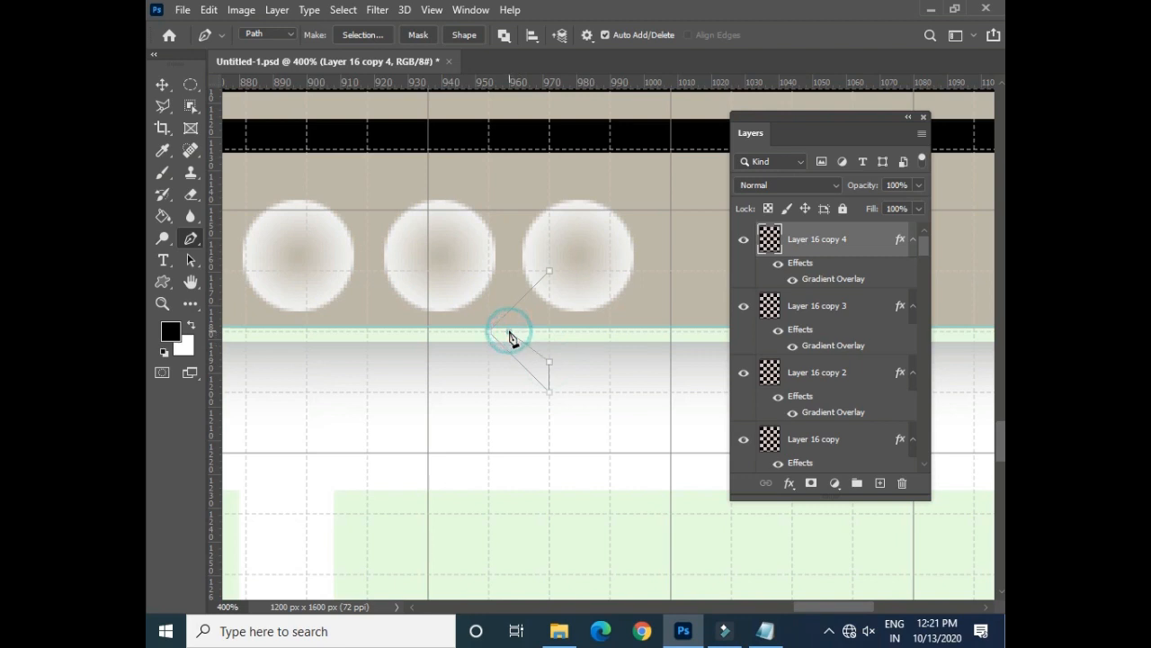
click(548, 271)
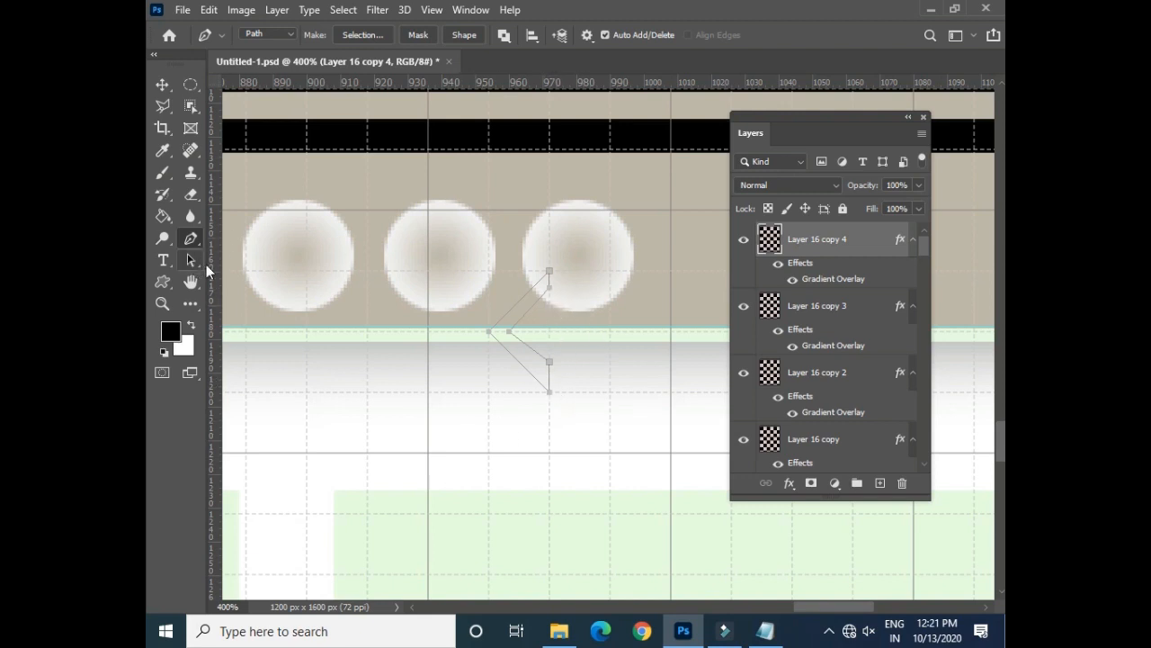
drag(190, 261, 231, 276)
click(548, 290)
drag(549, 288, 552, 301)
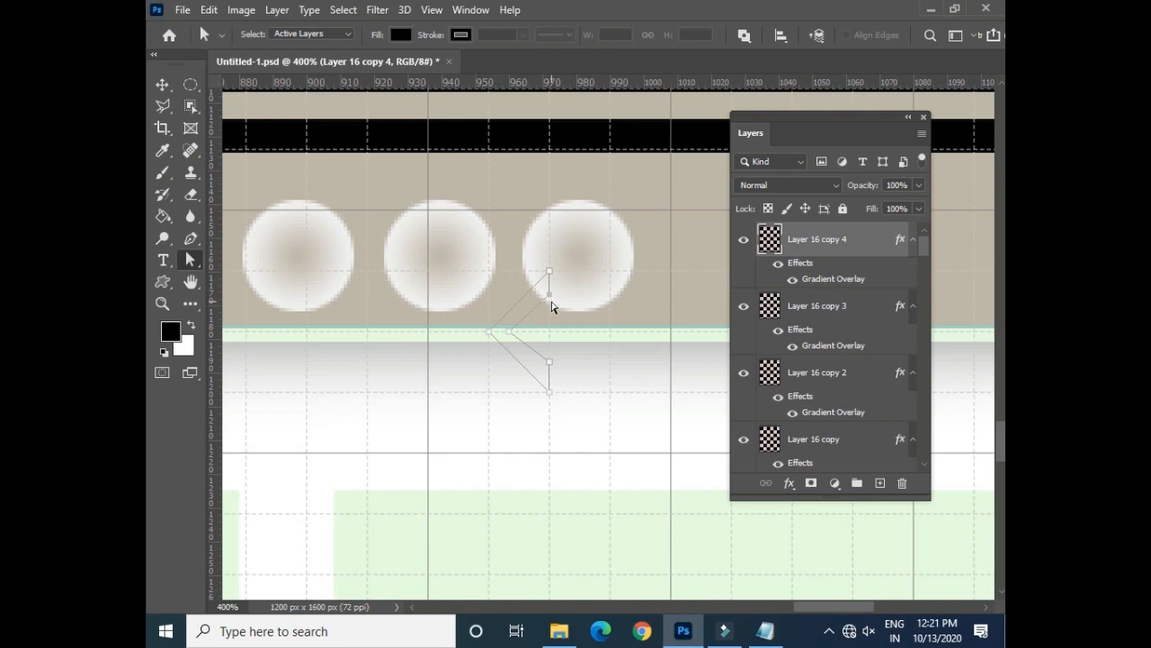
- Convert the chevron path to a selection, fill it with black on a new layer, and deselect
click(162, 84)
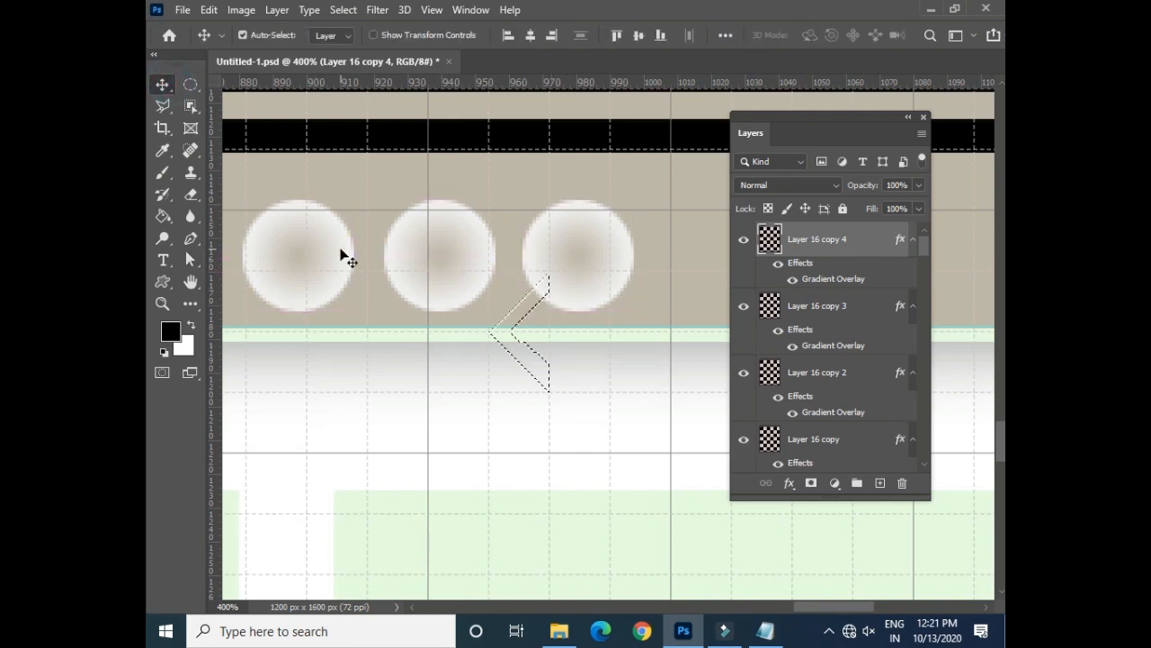
click(879, 483)
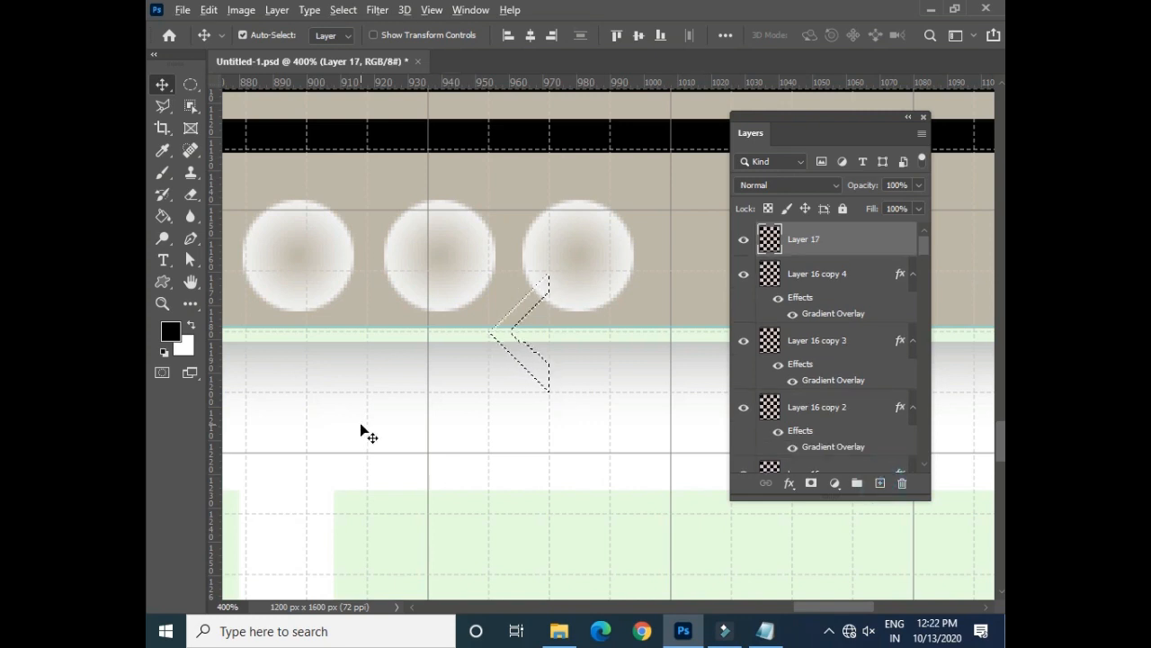
key(alt+BackSpace)
key(ctrl+d)
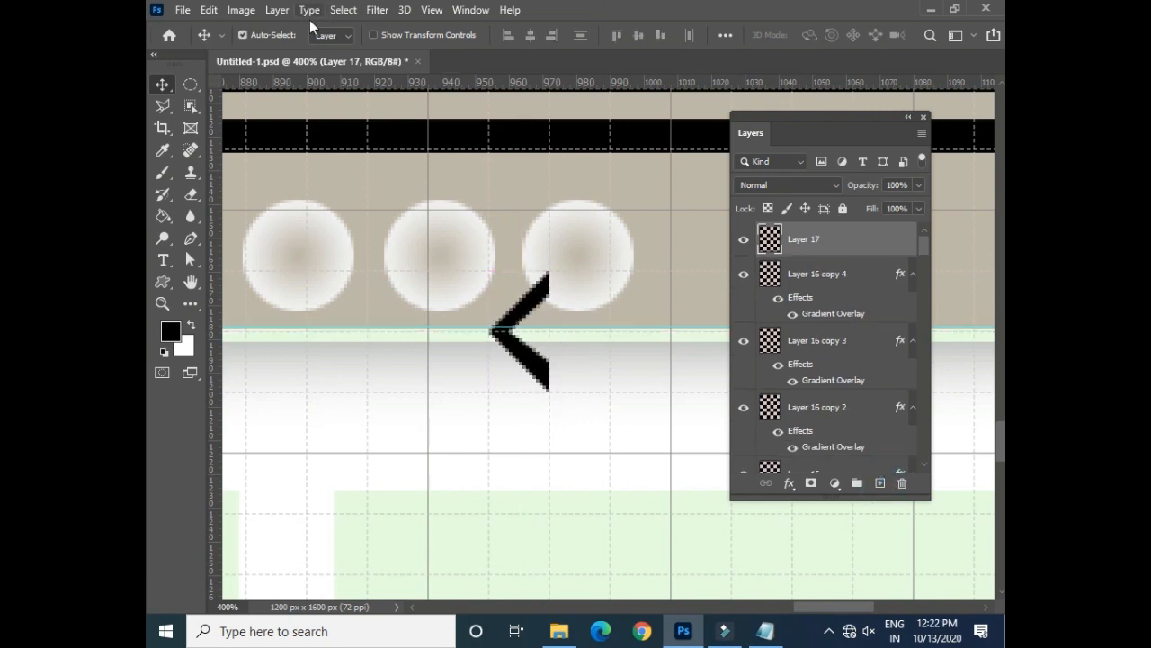
- Hide the grid over the canvas
click(432, 11)
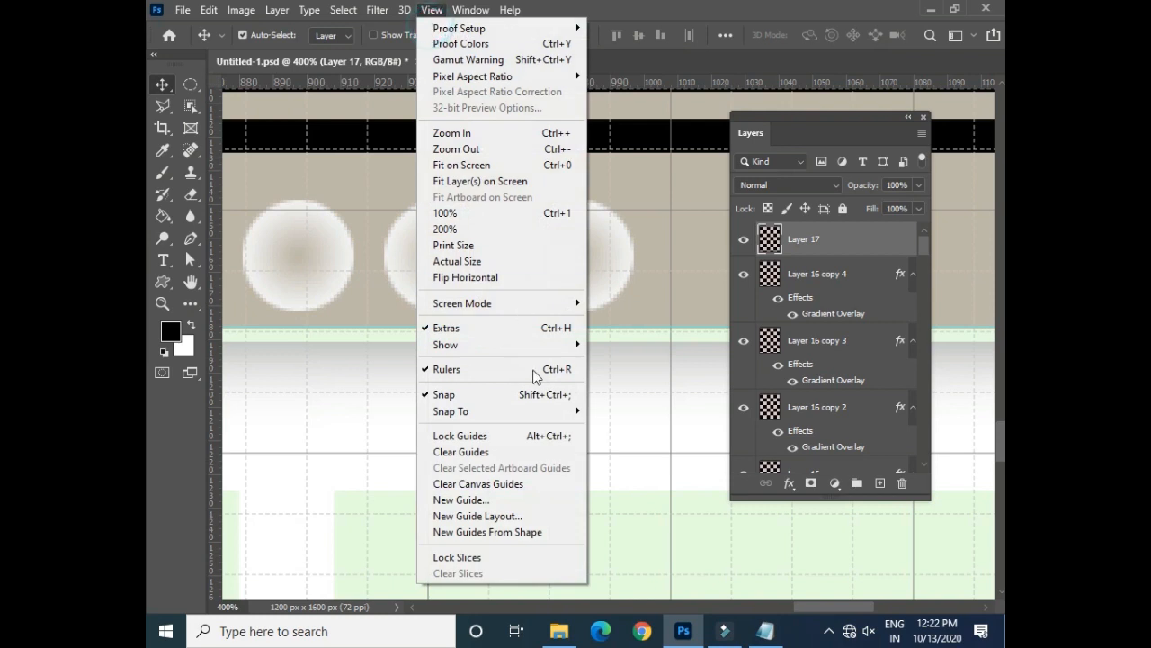
mouse_move(535, 346)
click(656, 286)
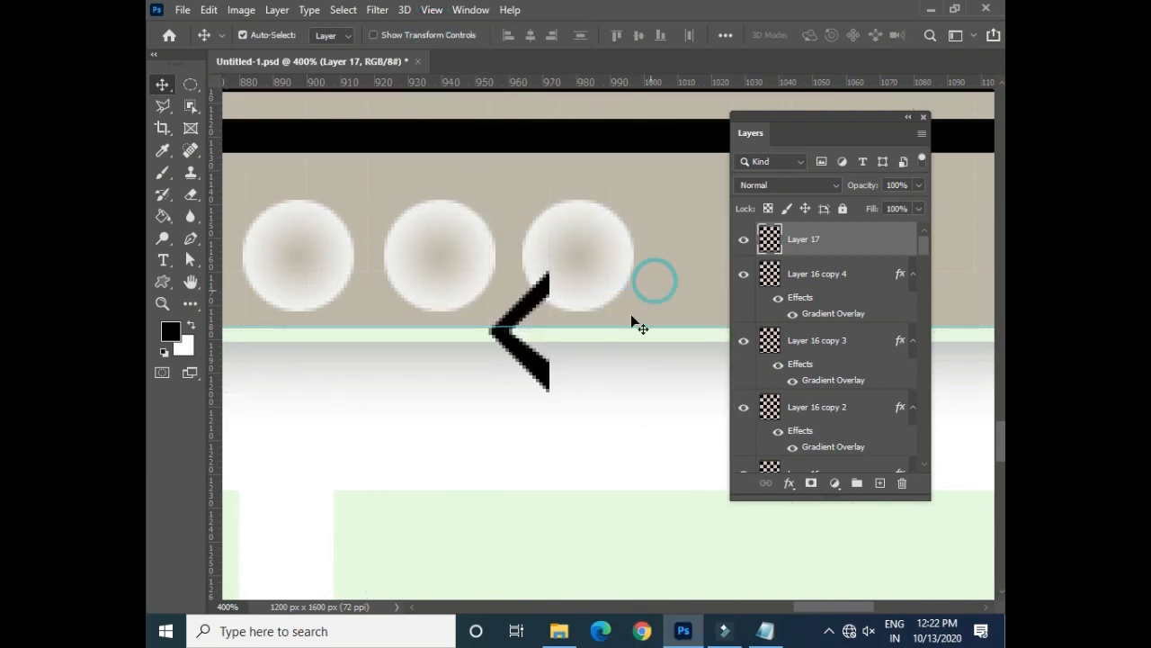
- Scale the black chevron to 61.11% width and 58.33% height and place it on the first round button
drag(455, 309, 479, 432)
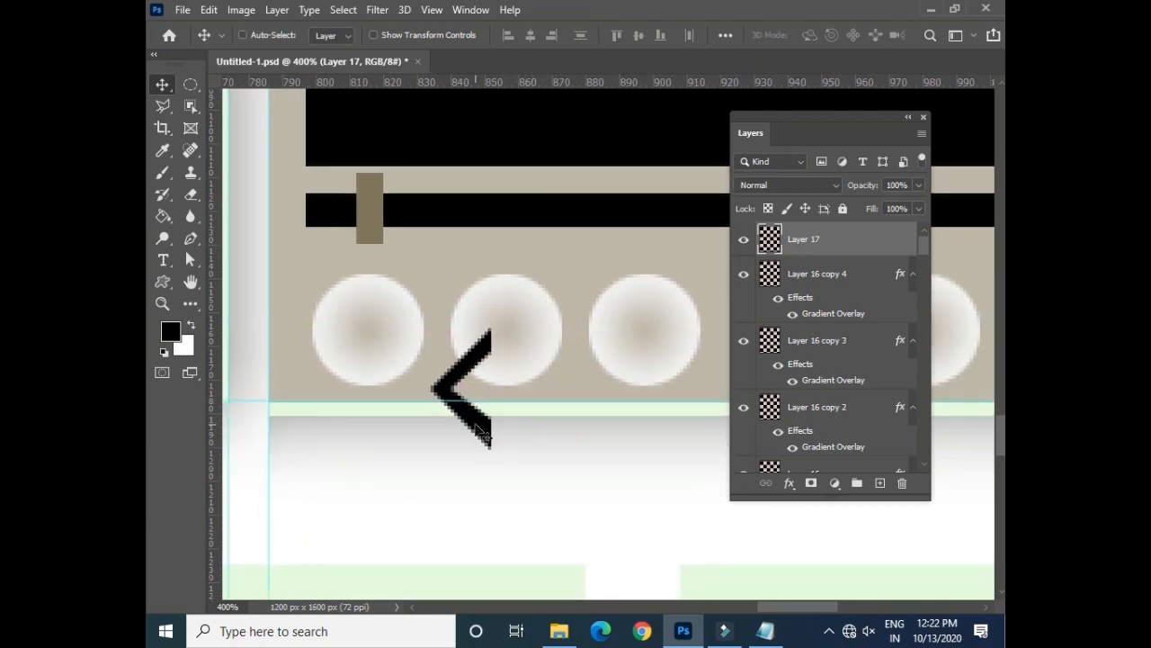
key(ctrl+t)
drag(492, 326, 482, 353)
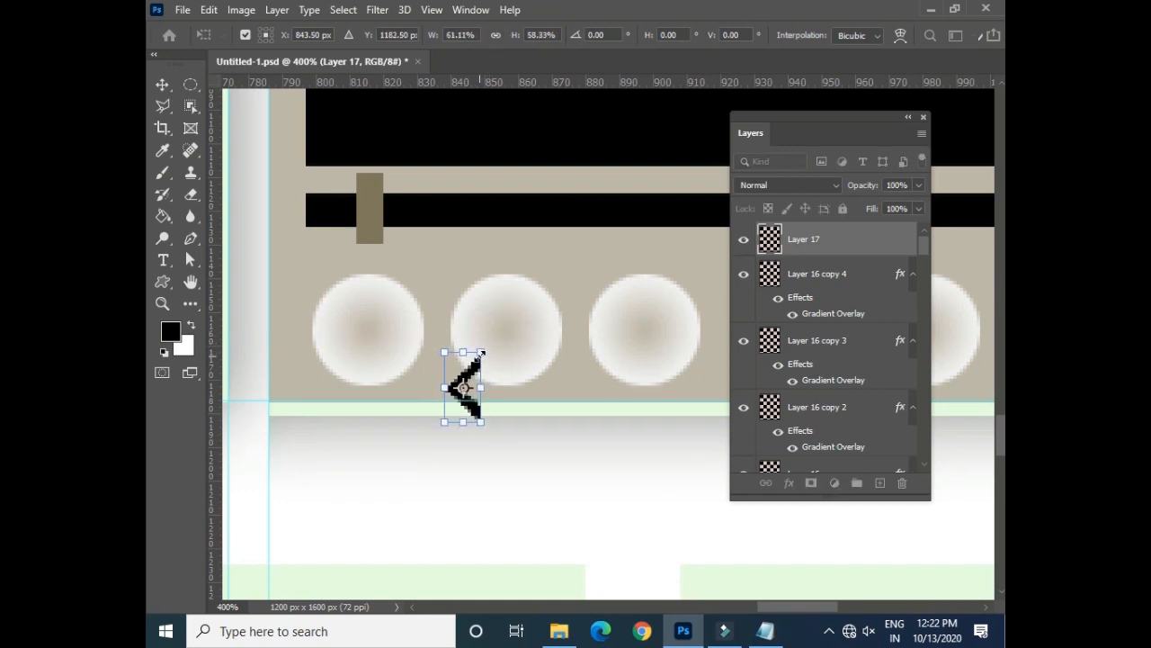
key(Return)
drag(481, 417, 384, 385)
- Duplicate the chevron and offset the copy about 7 px to the right to form a double-chevron rewind icon
key(ctrl+j)
key(Right)
key(Right)
key(Right)
key(Right)
key(Right)
key(Right)
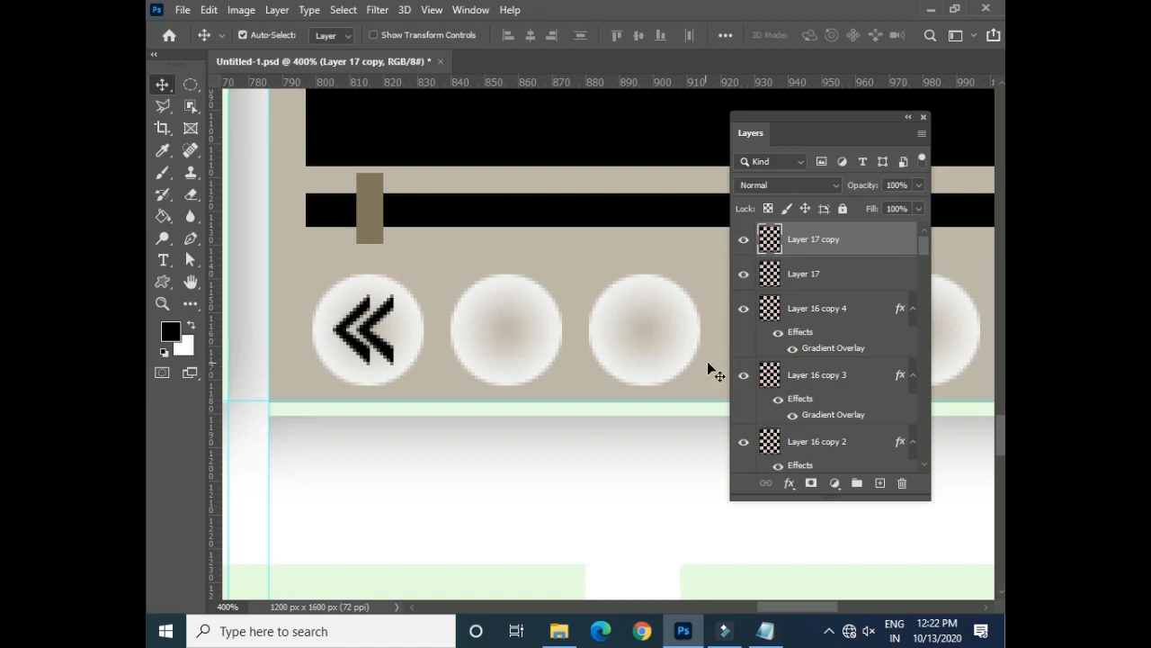
- Link the two chevron layers and duplicate the pair onto the second round button, about 41 px to the right
shift+click(806, 274)
click(766, 483)
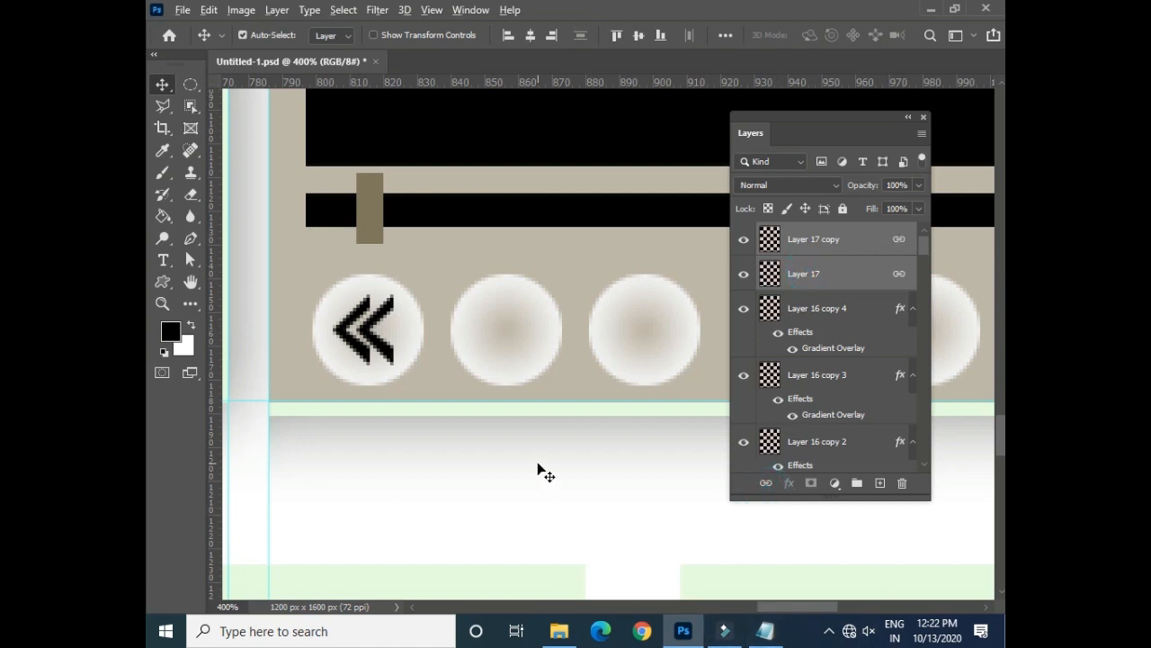
key(ctrl+j)
key(shift+Right)
key(shift+Right)
key(shift+Right)
key(shift+Right)
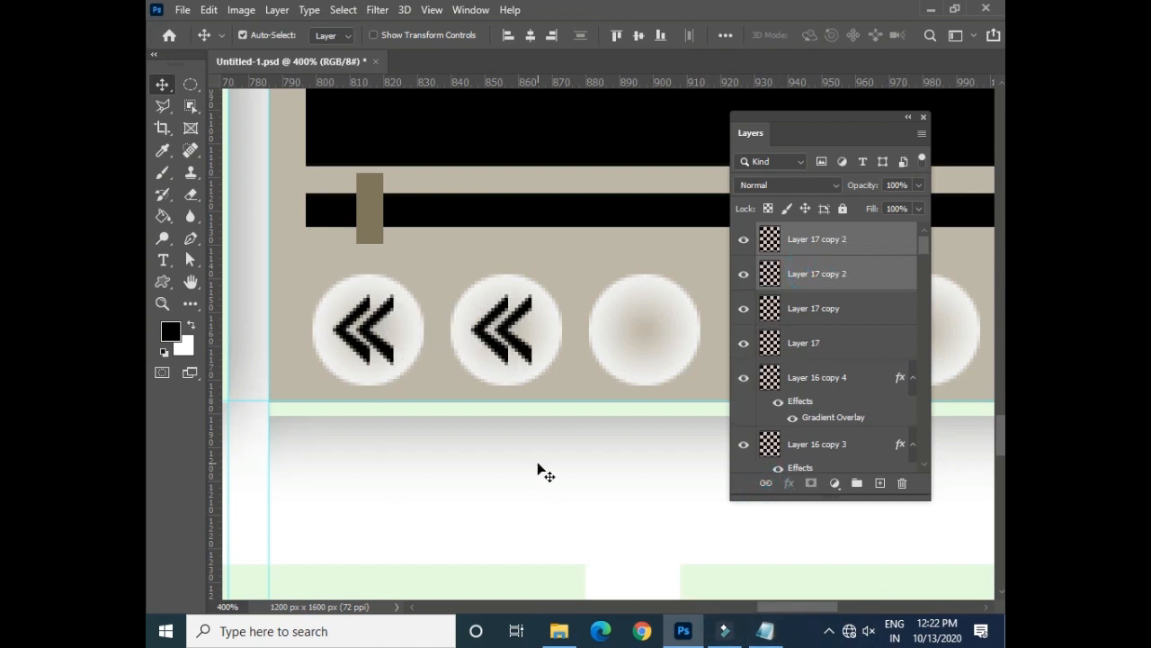
key(Right)
- Move the second button's right-hand chevron onto the fourth round button, leaving a single chevron on the second
click(633, 340)
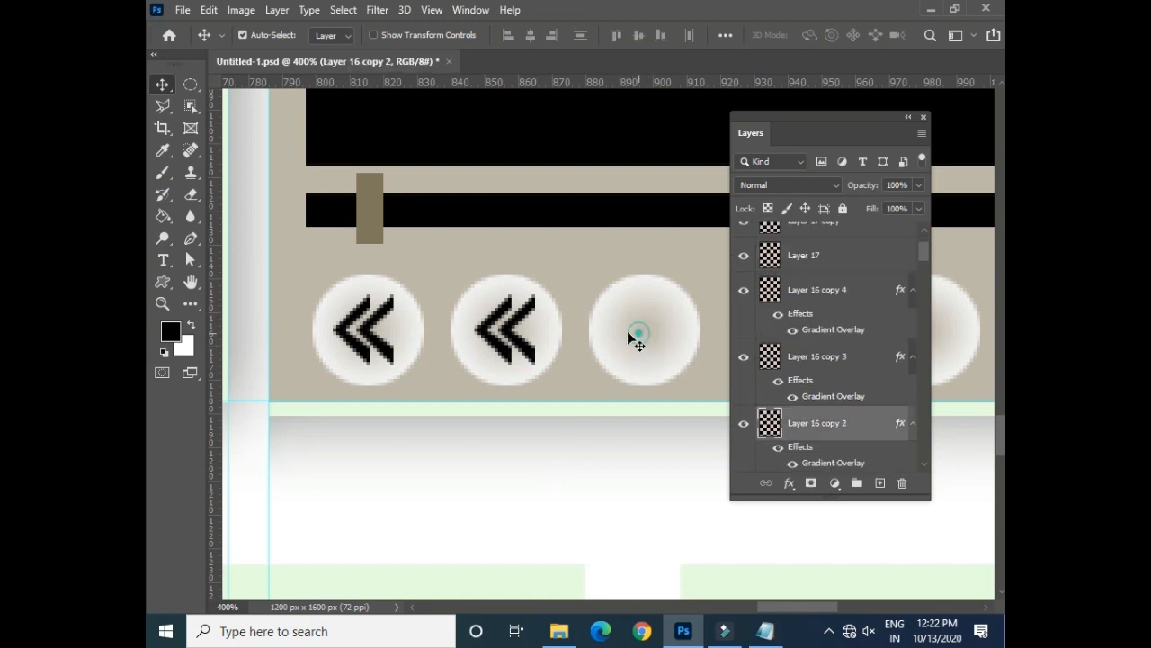
click(528, 353)
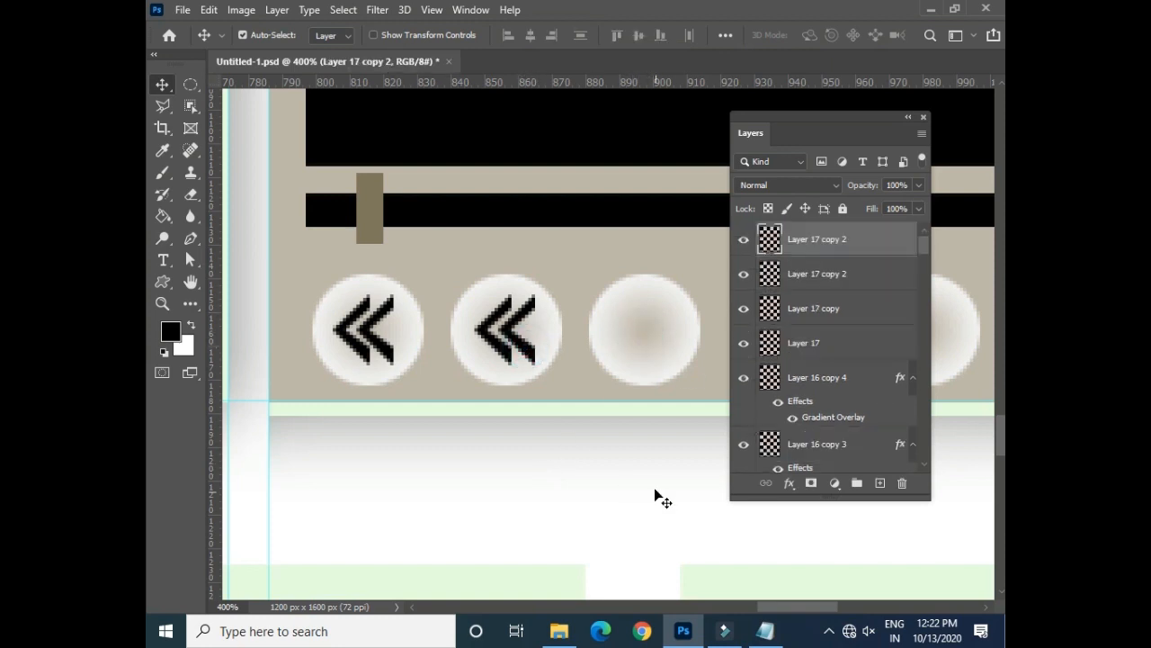
key(shift+Right)
key(shift+Right)
key(shift+Right)
key(shift+Right)
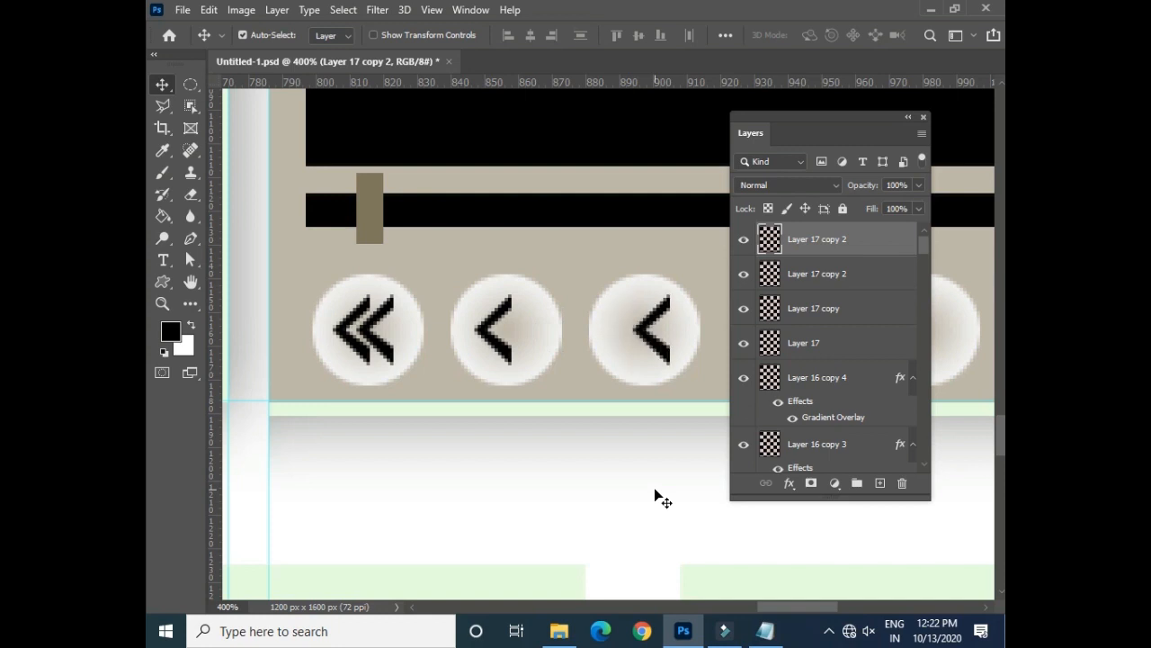
drag(594, 427, 410, 416)
click(501, 417)
key(ctrl+minus)
key(ctrl+minus)
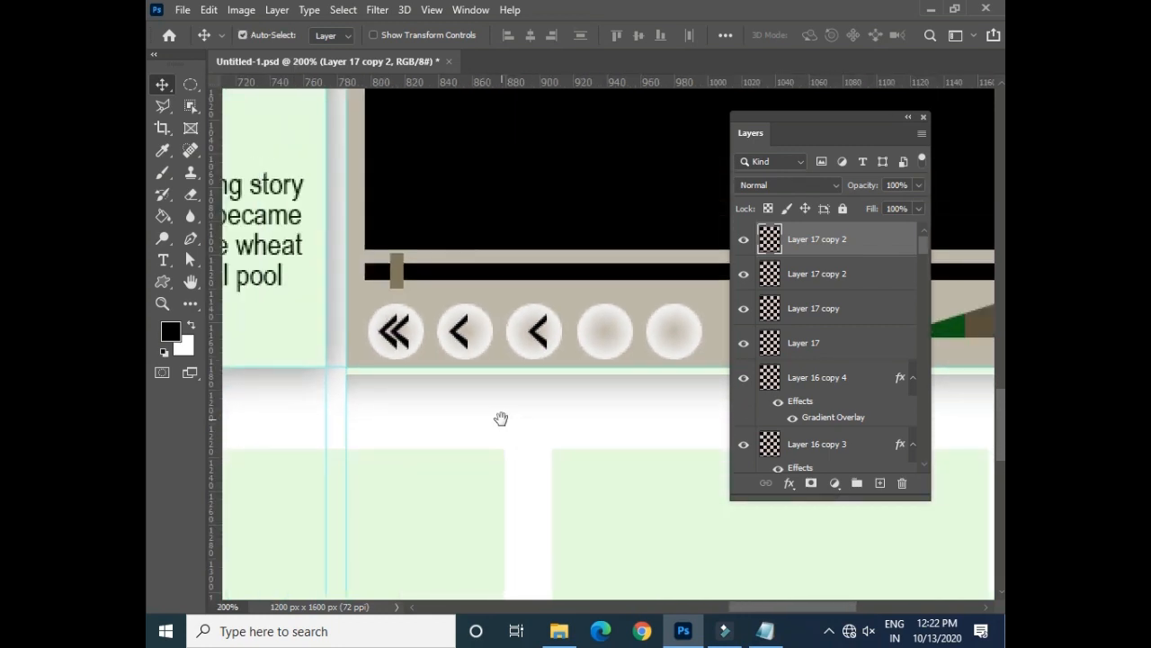
drag(535, 349, 454, 356)
key(shift+Right)
key(shift+Right)
key(shift+Right)
key(shift+Right)
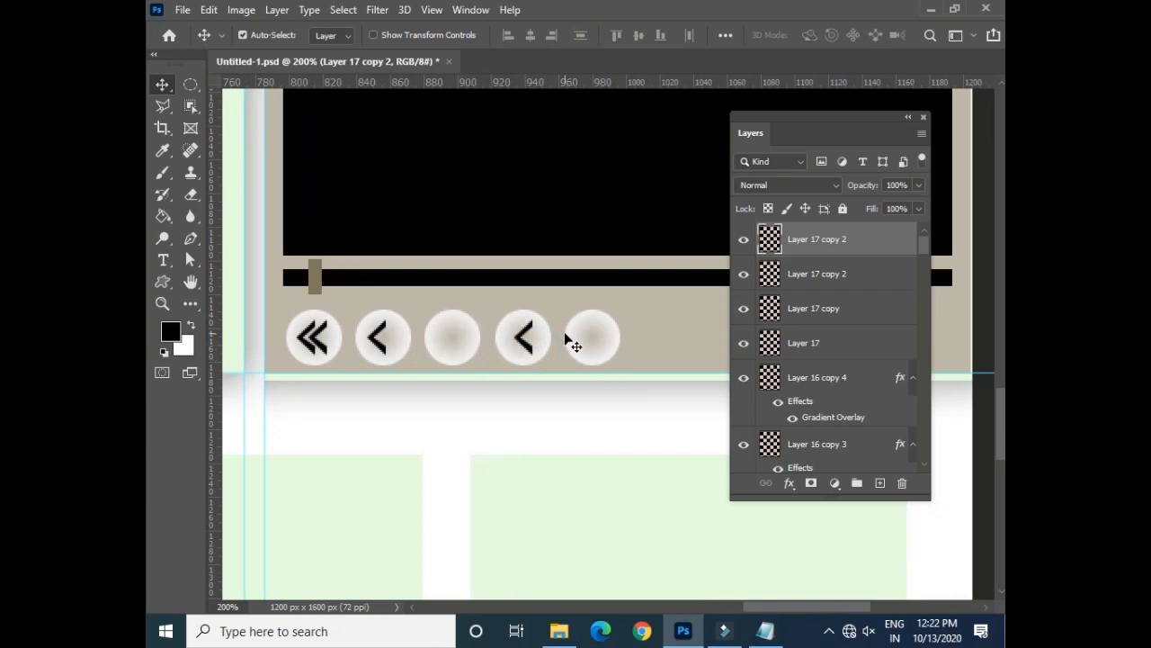
- Duplicate the last round button and shift the copy about 42 px right to add a sixth button
click(574, 344)
key(ctrl+j)
key(shift+Right)
key(shift+Right)
key(shift+Right)
key(shift+Right)
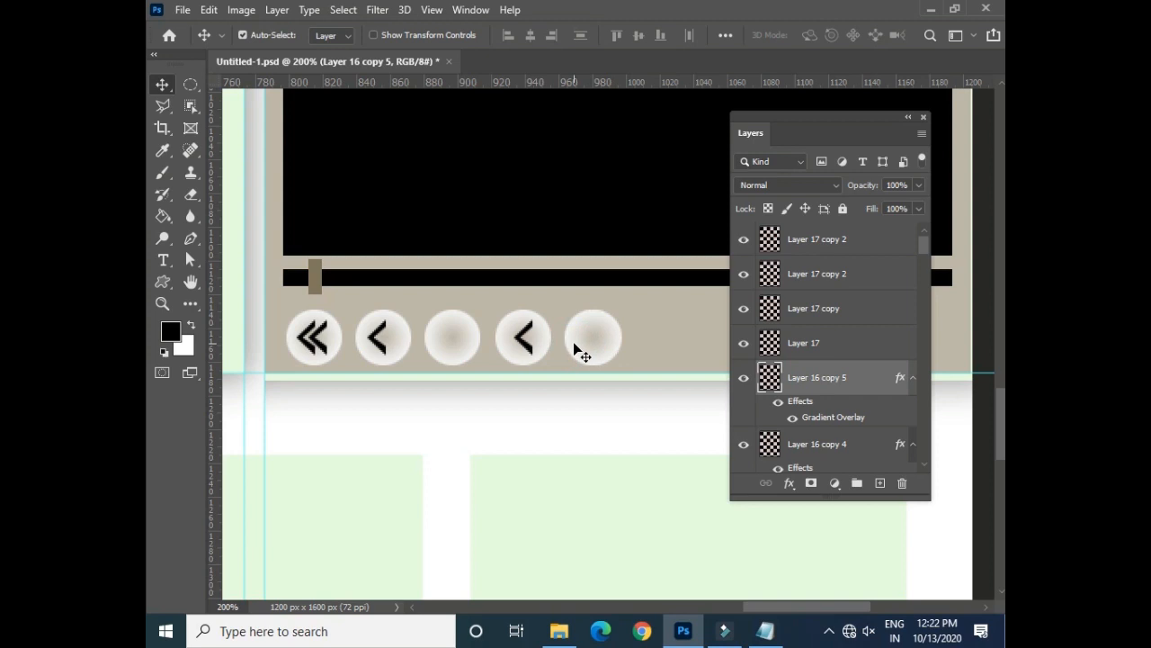
key(Right)
key(Right)
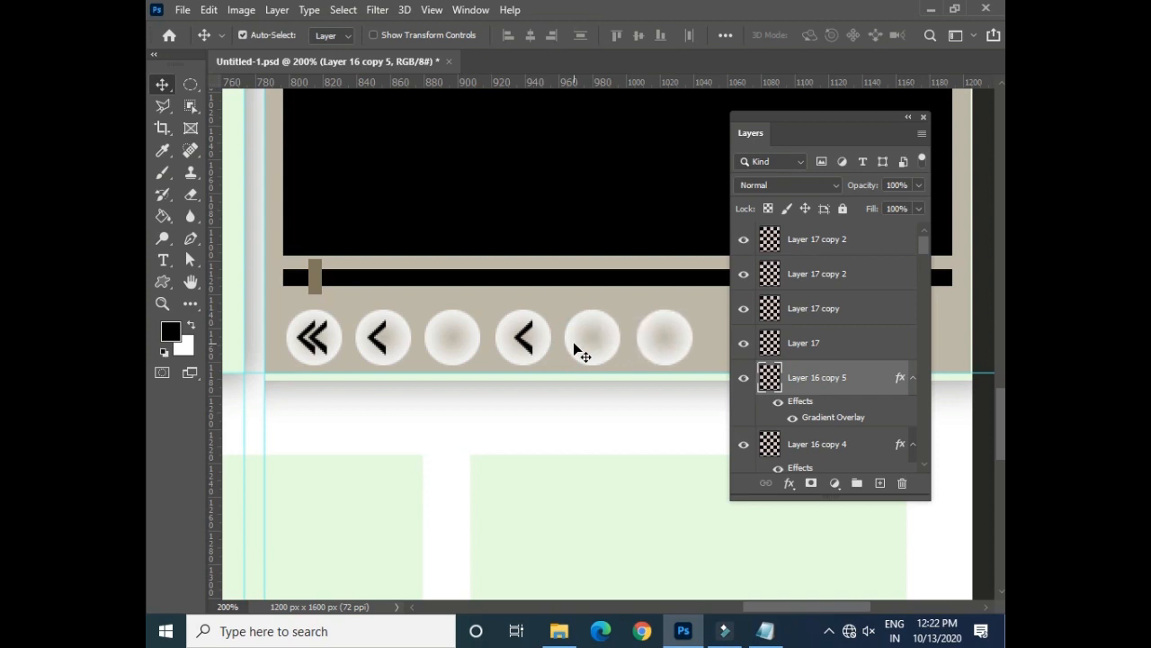
- Move the single chevron from the fourth round button onto the fifth
click(527, 349)
key(shift+Right)
key(shift+Right)
key(shift+Right)
key(shift+Right)
key(Left)
key(Left)
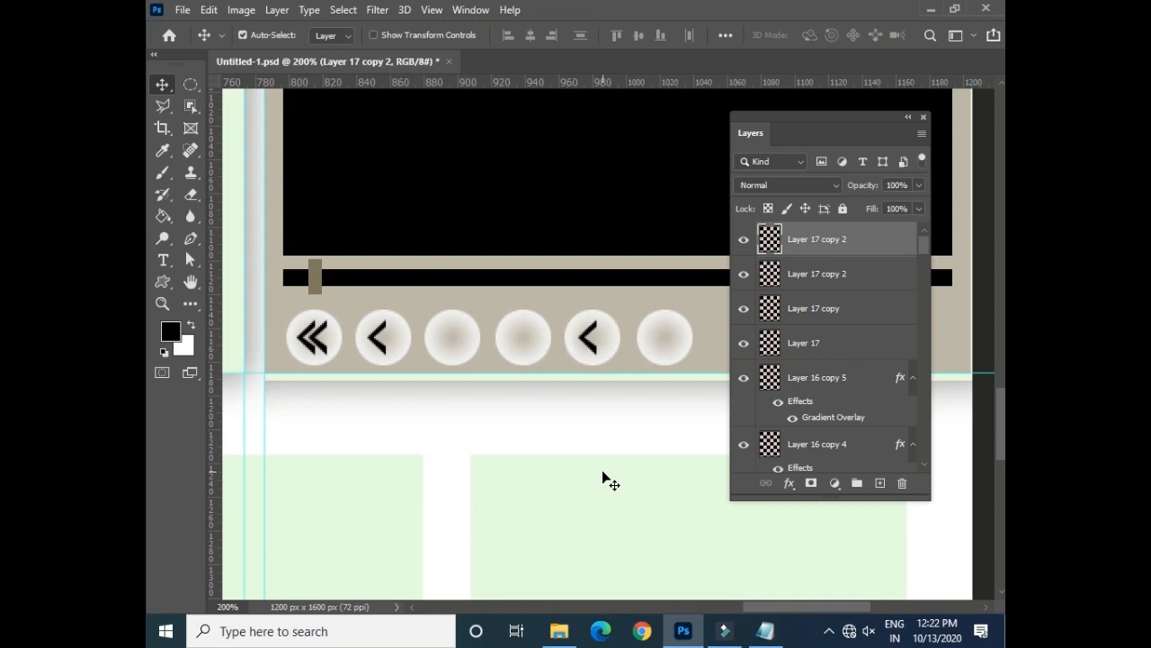
- Flip the fifth button's chevron horizontally and nudge it right to centre it on the button
click(208, 10)
mouse_move(411, 320)
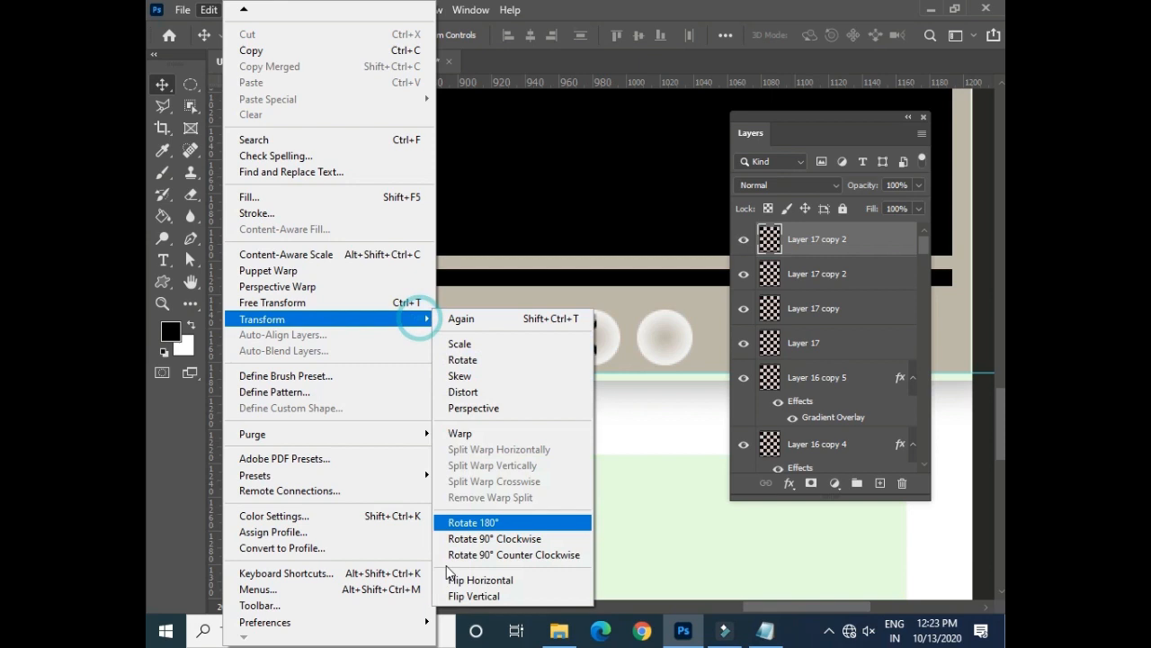
click(454, 578)
key(Right)
key(Right)
key(Right)
key(Right)
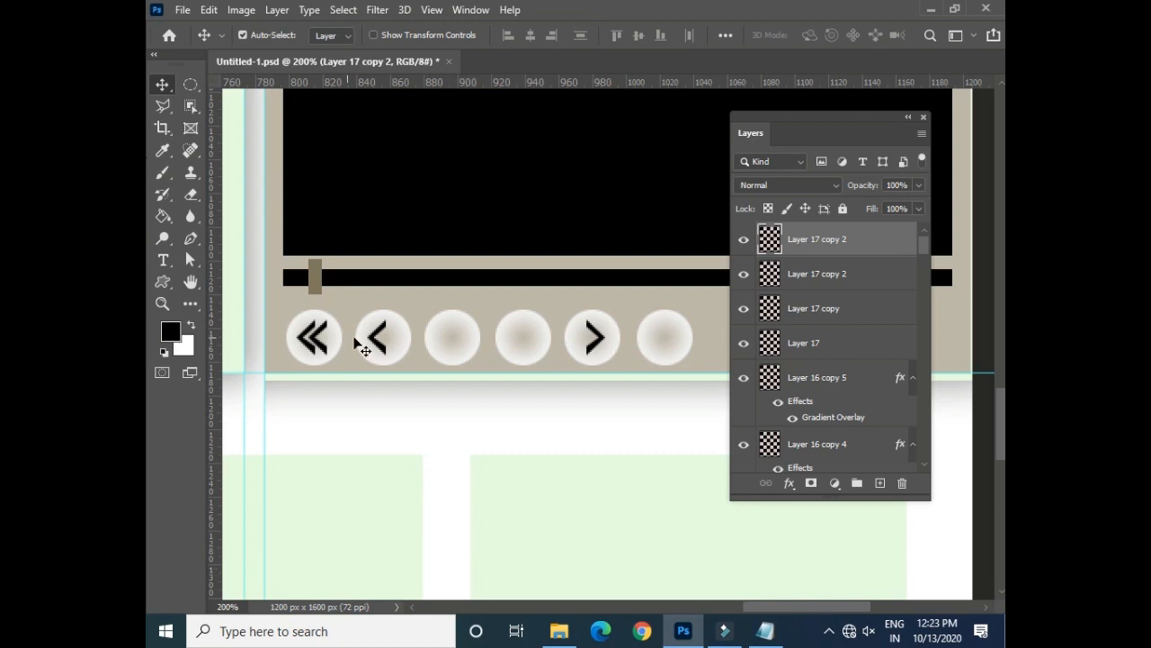
- Duplicate the first button's double chevron and move the copy right onto the sixth round button
click(321, 344)
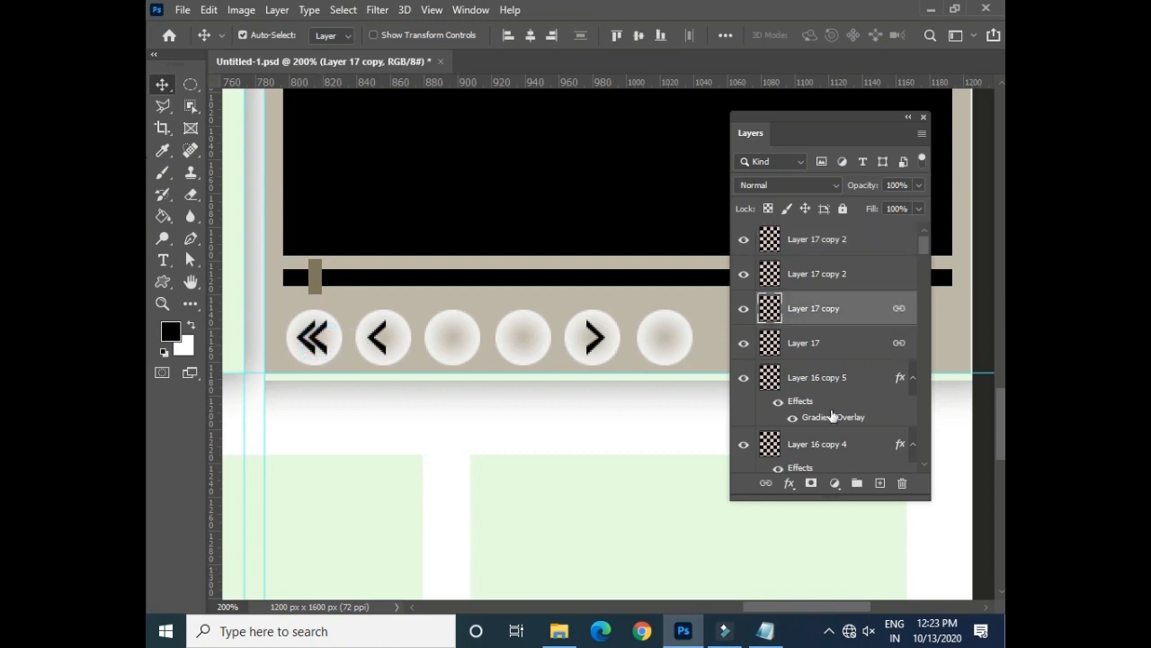
ctrl+click(851, 342)
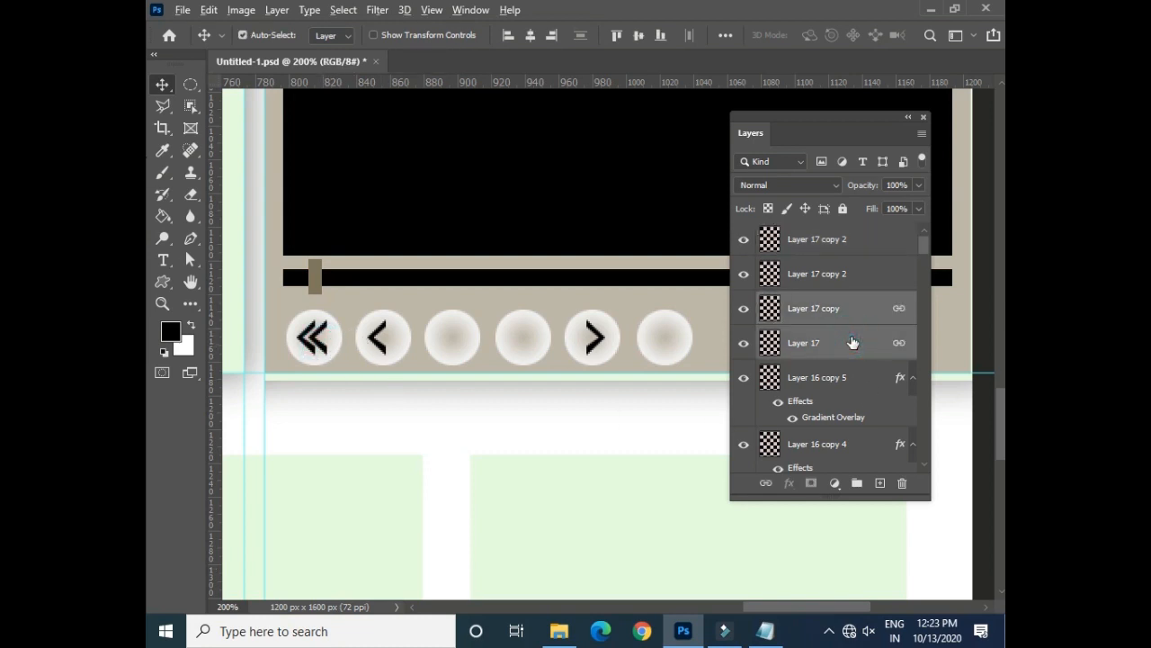
key(ctrl+j)
key(shift+Right)
key(shift+Right)
key(shift+Right)
key(shift+Right)
key(shift+Right)
key(shift+Right)
key(shift+Right)
key(shift+Right)
key(shift+Right)
key(shift+Right)
key(shift+Right)
key(shift+Right)
key(shift+Right)
key(shift+Right)
key(shift+Right)
key(shift+Right)
key(shift+Right)
key(shift+Right)
key(shift+Right)
key(shift+Right)
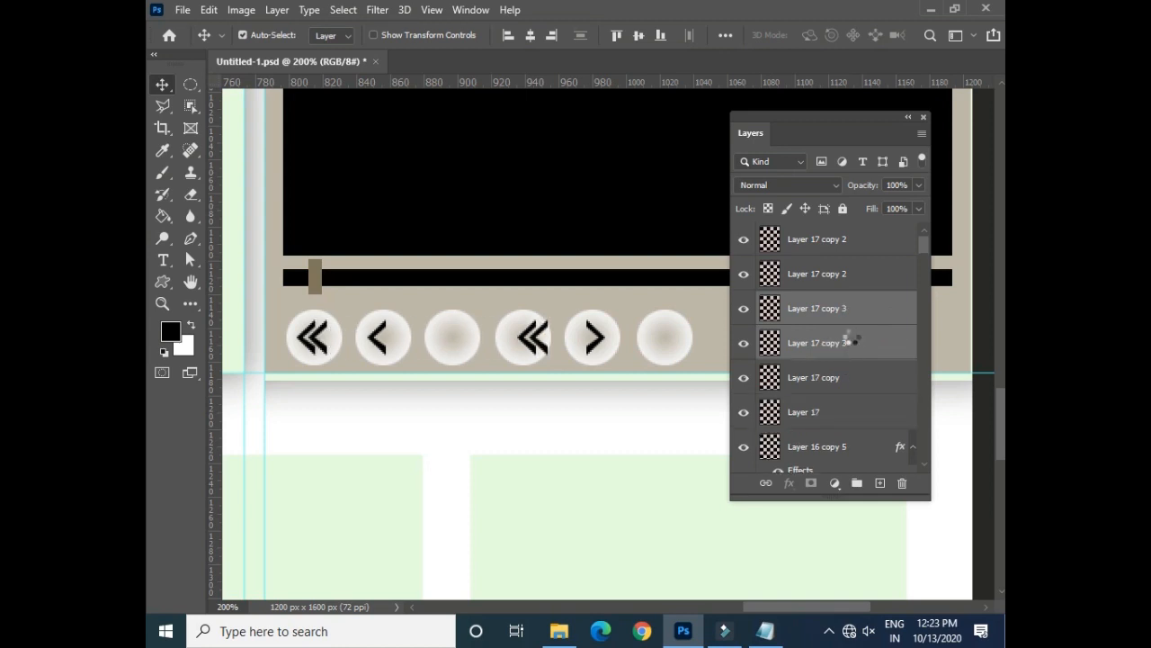
key(shift+Right)
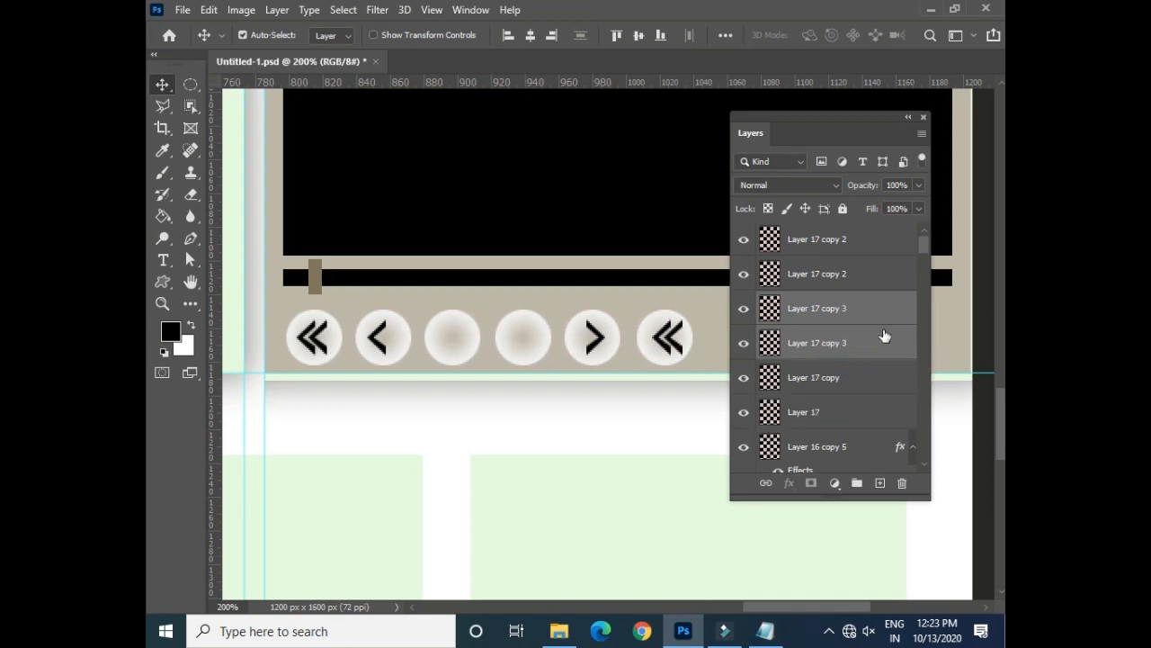
- Flip the sixth button's double chevron horizontally so it points right
click(208, 9)
mouse_move(417, 324)
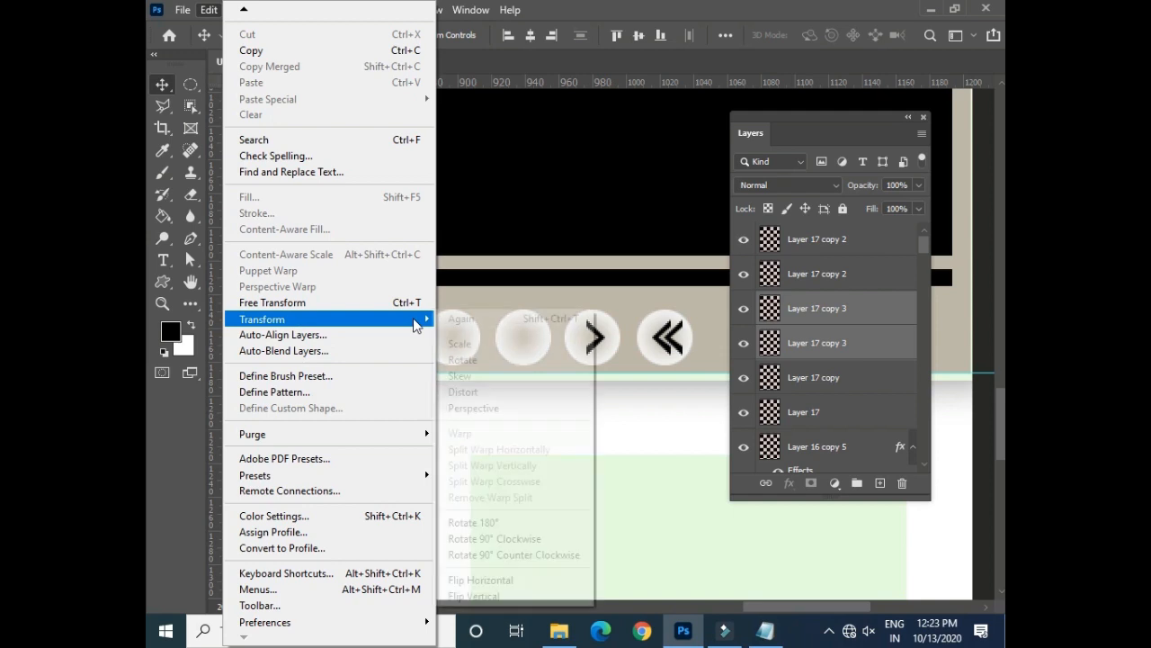
click(483, 580)
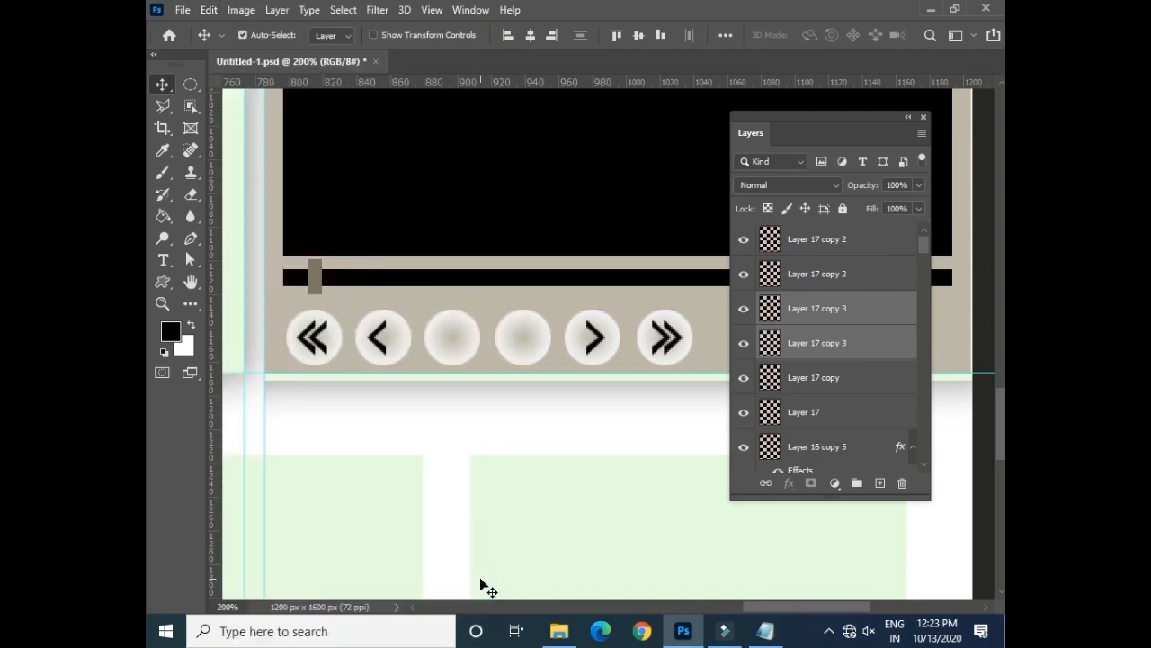
- Draw a closed left-pointing triangle path about 12 px wide and 16 px high on the fourth round button with the Pen tool
key(ctrl+plus)
key(ctrl+plus)
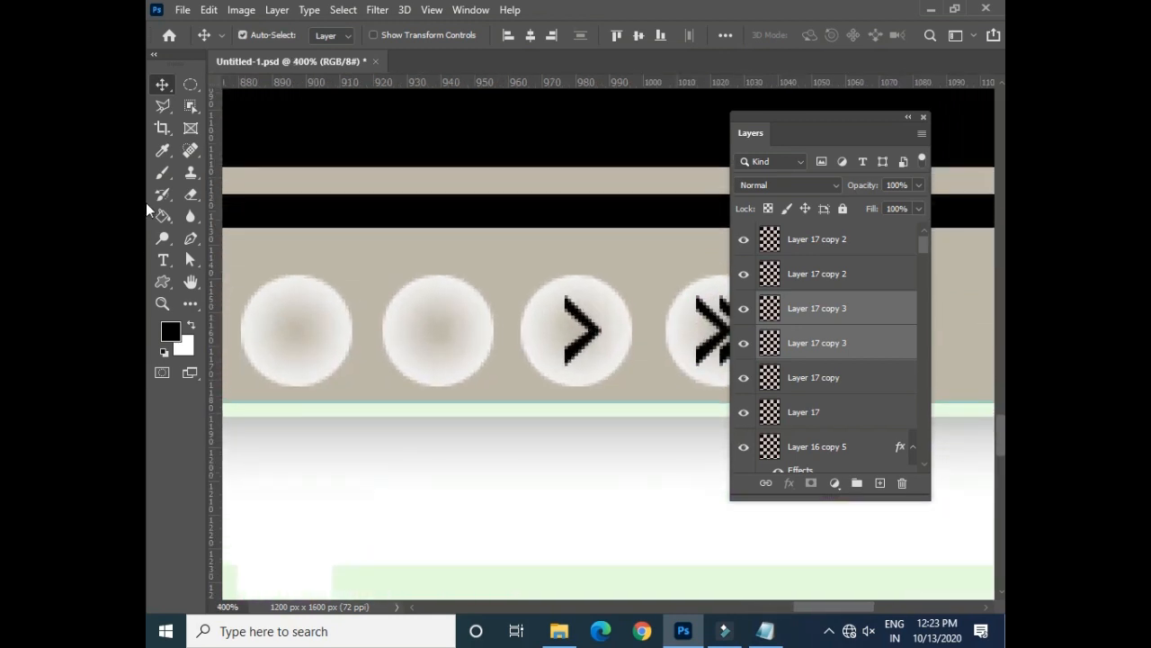
click(192, 237)
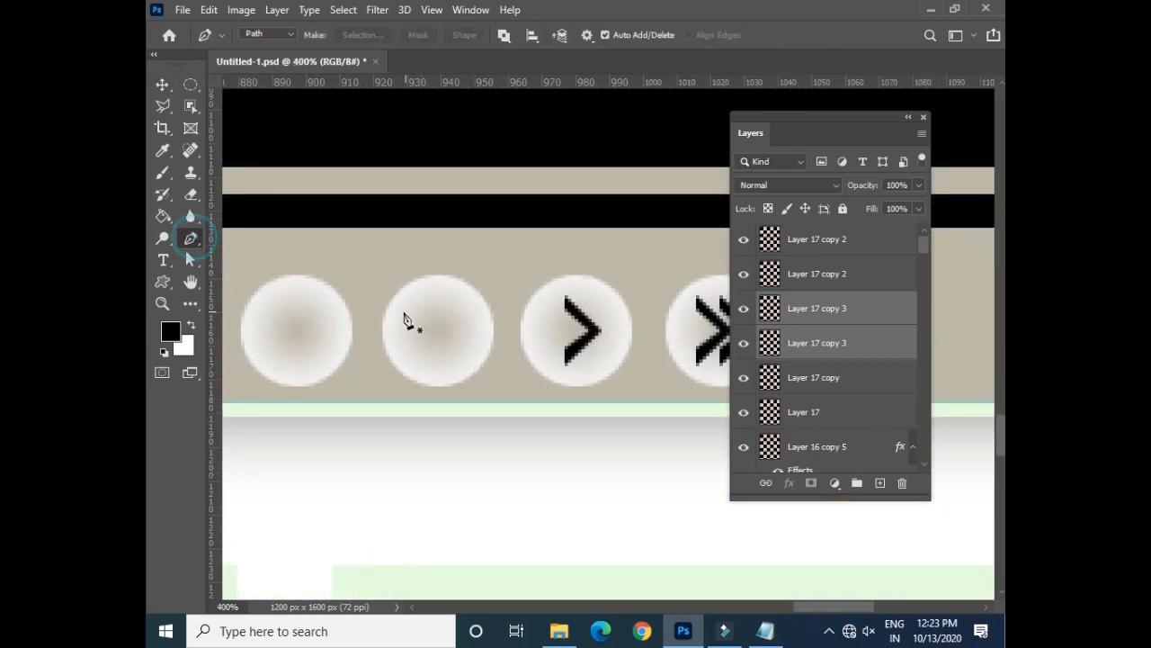
click(439, 300)
click(400, 331)
click(440, 351)
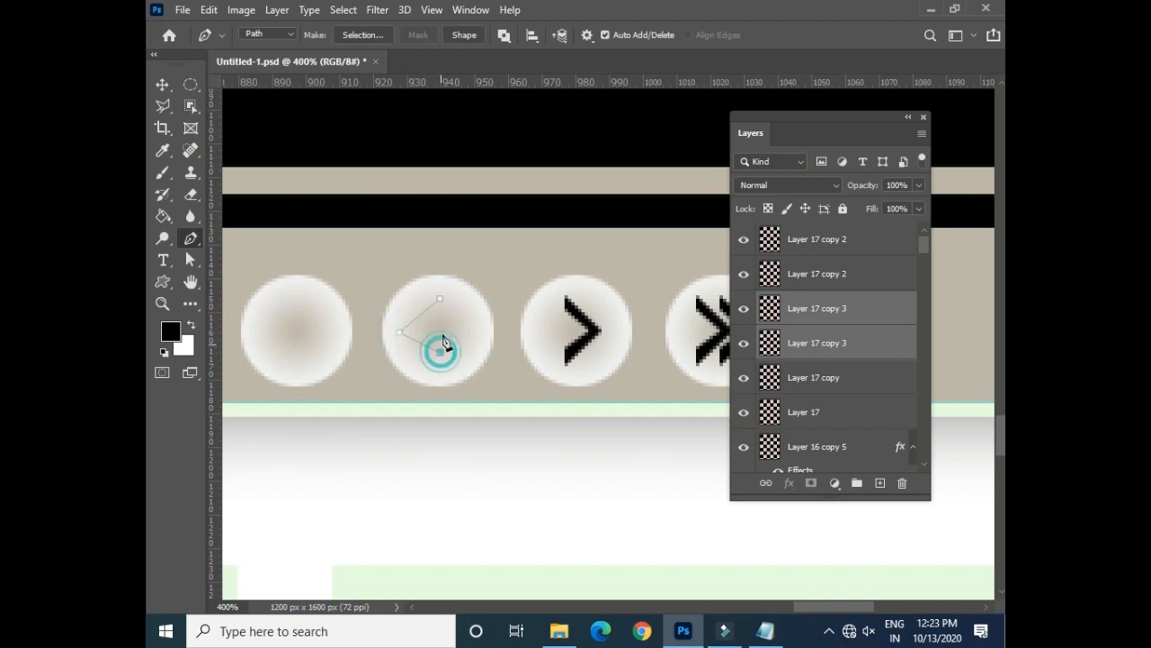
click(439, 298)
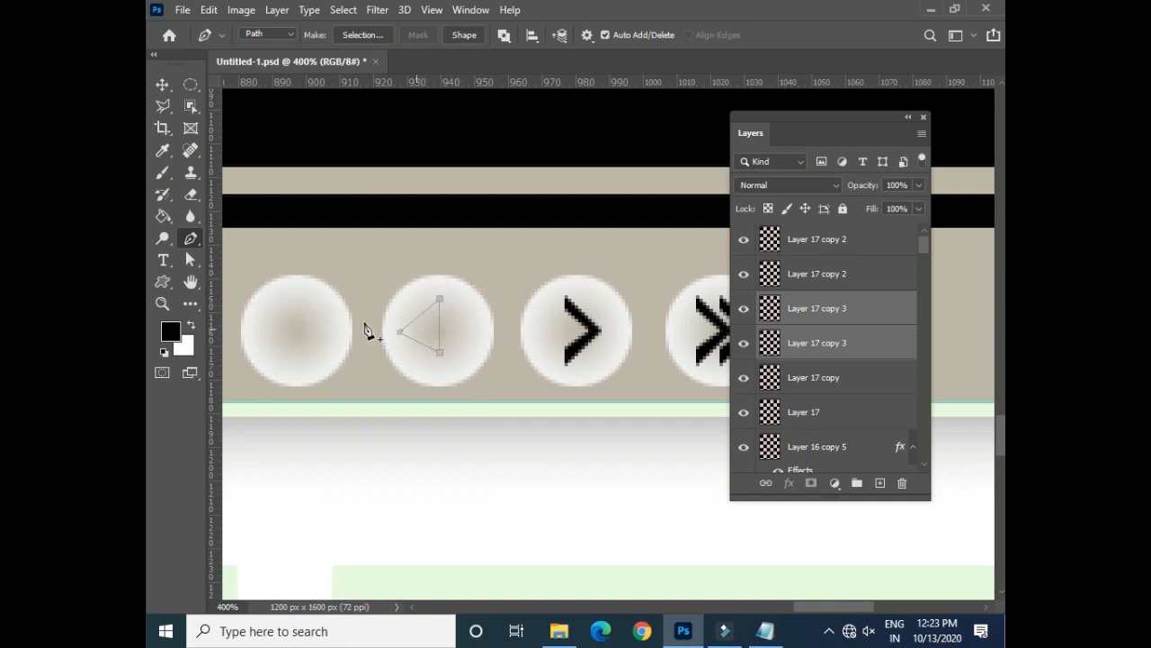
- Lower the bottom corner of the fourth button's triangle path to make it about 19 px high, using the Direct Selection Tool
click(191, 261)
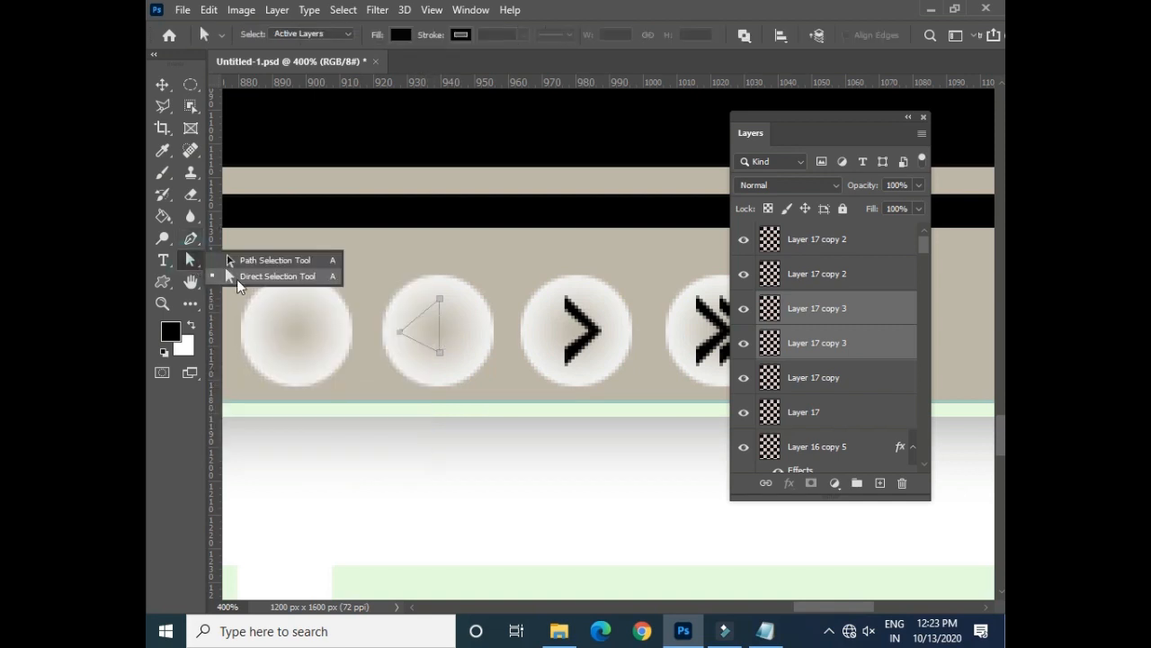
click(236, 276)
click(440, 353)
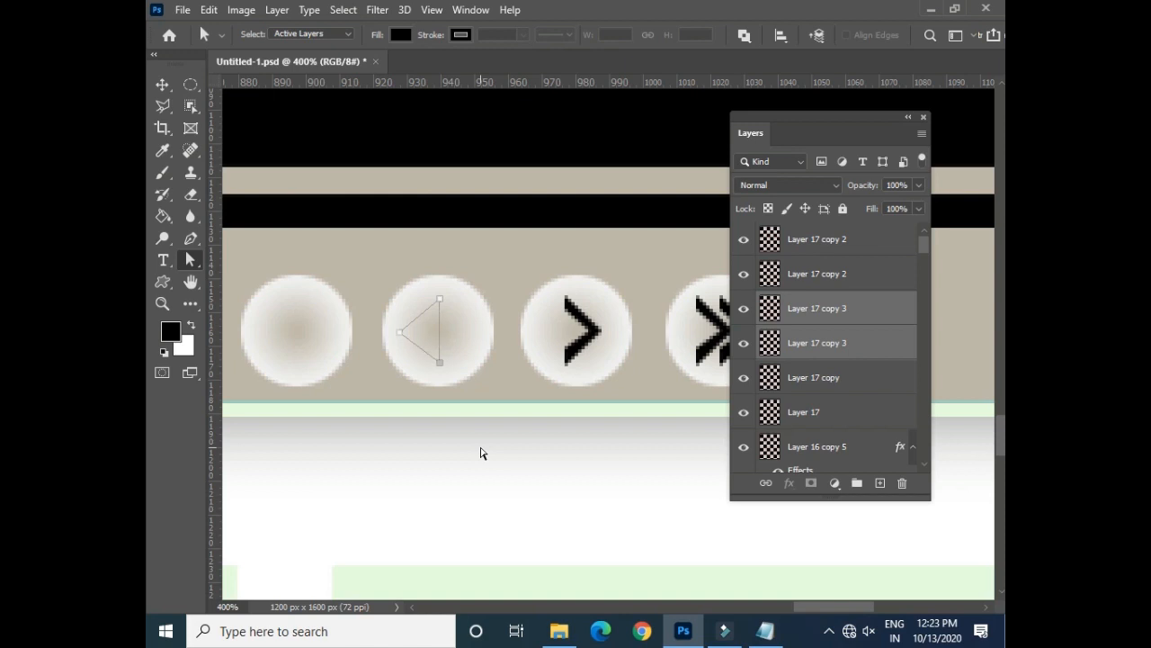
- Convert the triangle path to a selection and fill it with black on a new layer above all others
key(ctrl+Return)
click(868, 239)
click(879, 486)
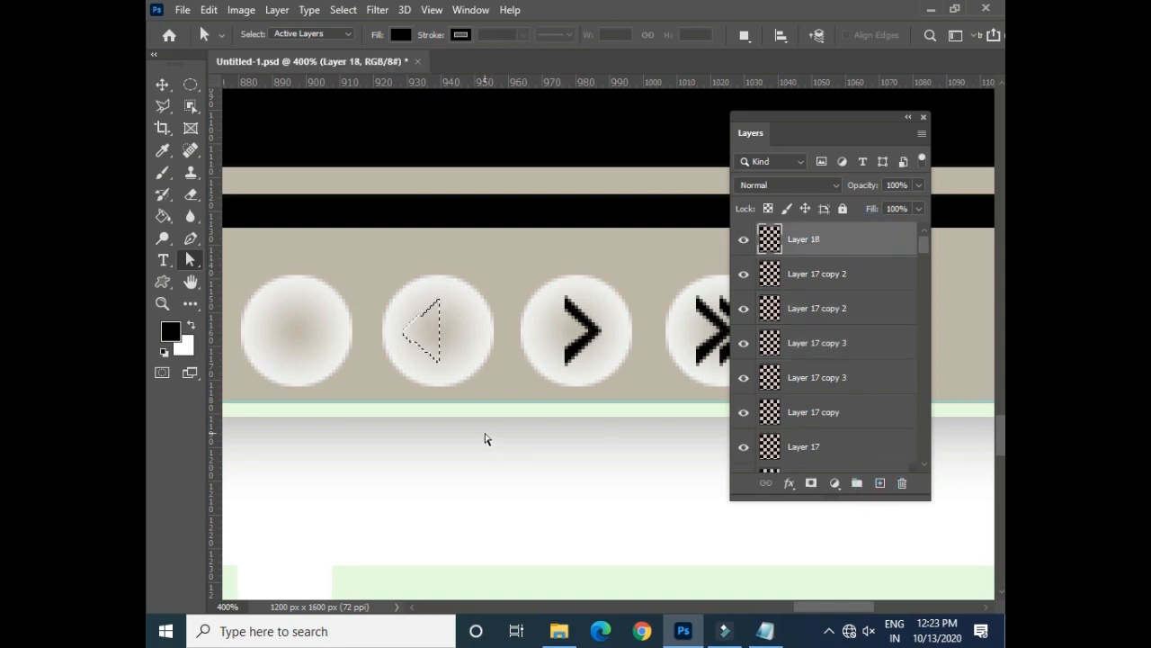
key(alt+BackSpace)
key(ctrl+d)
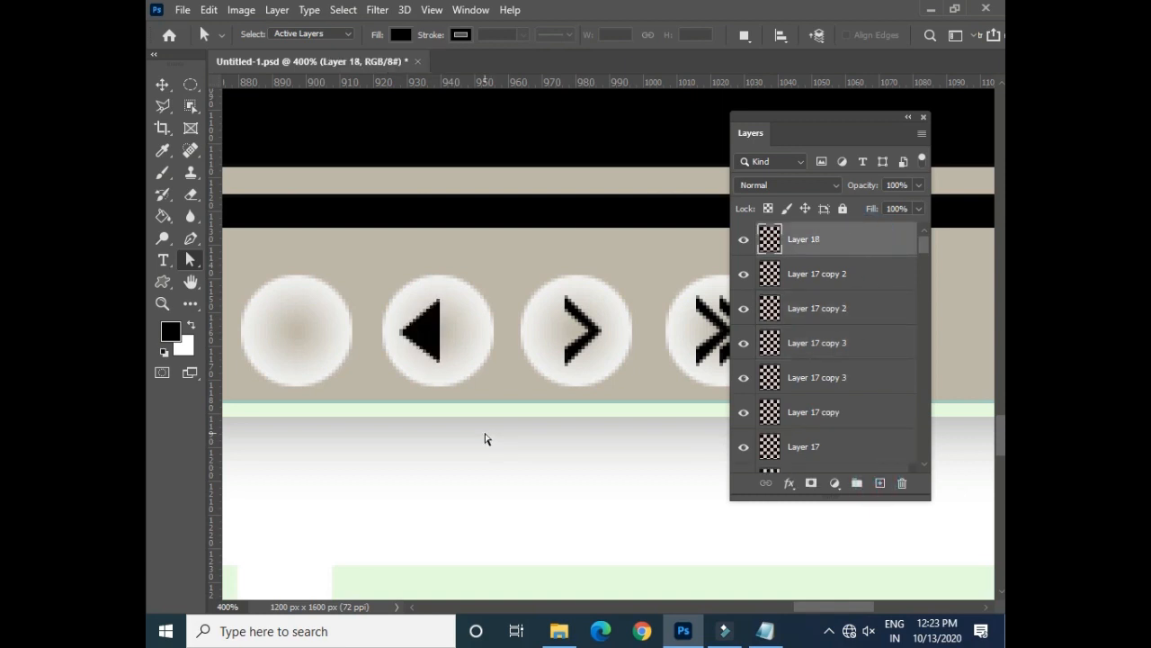
- Flip the black triangle horizontally and nudge it right to centre the play icon on the fourth button
key(v)
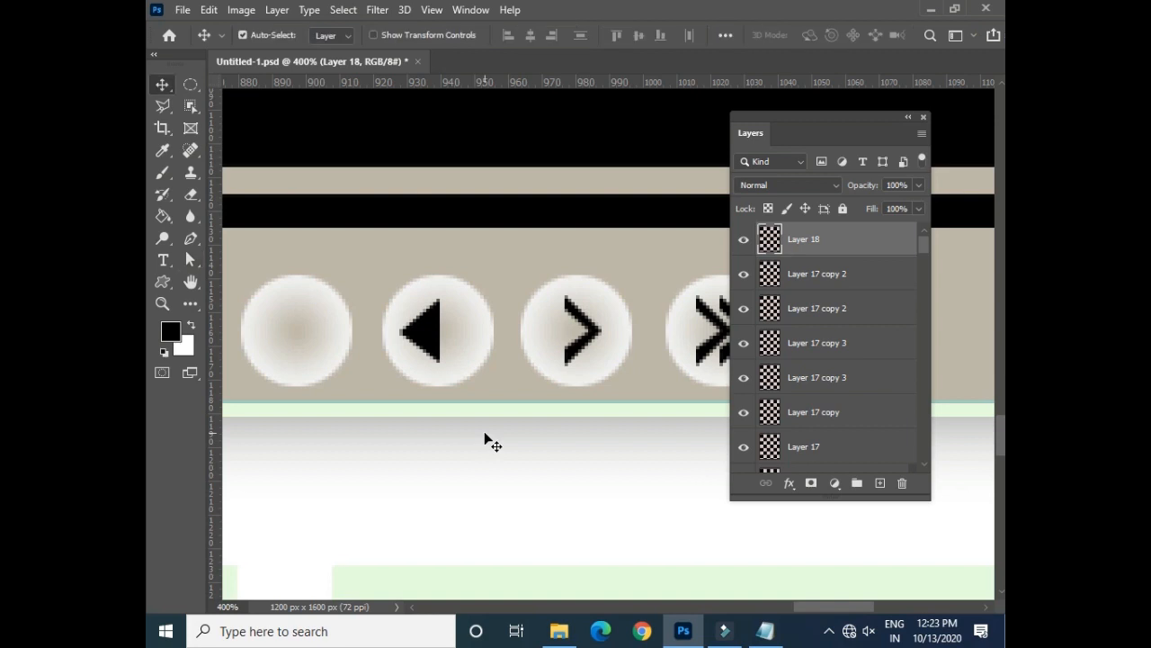
click(207, 9)
mouse_move(369, 322)
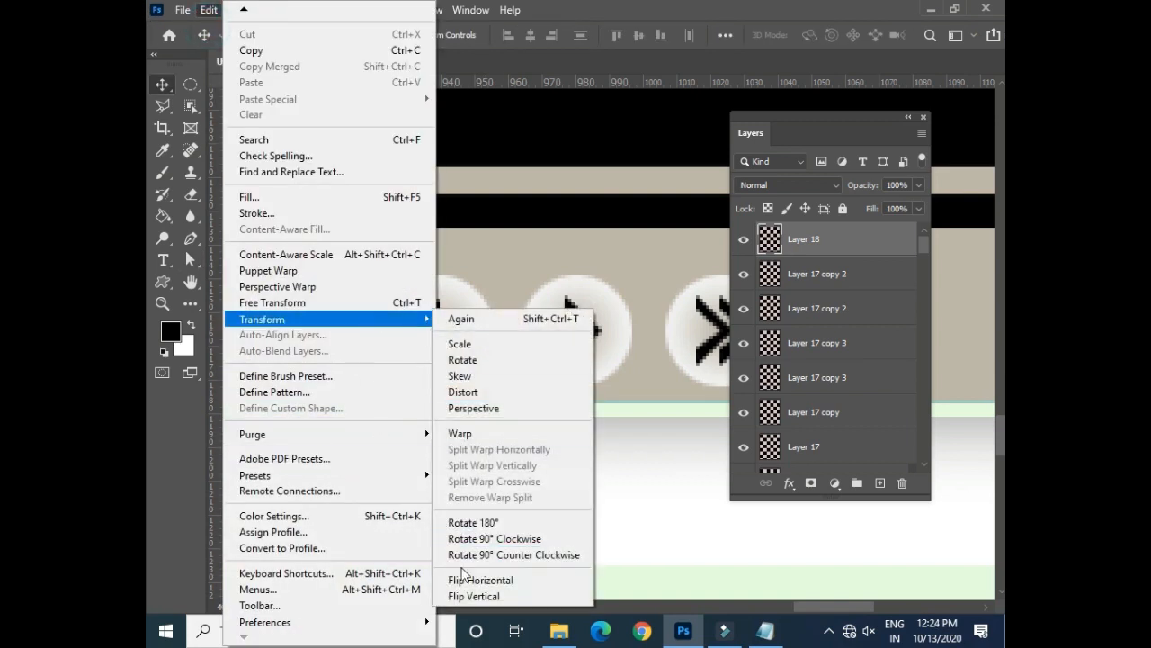
click(465, 579)
key(Right)
key(Right)
key(Right)
key(Right)
key(Right)
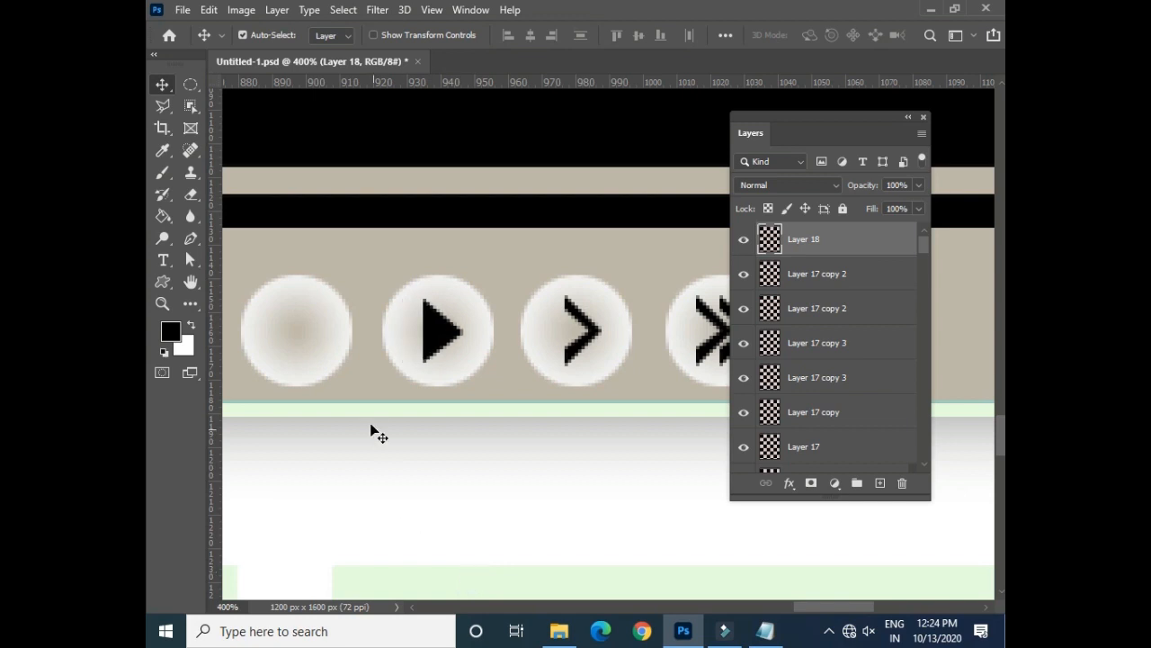
- Create a black vertical bar about 3 px wide and 13 px high on a new layer over the third round button
drag(353, 360, 516, 344)
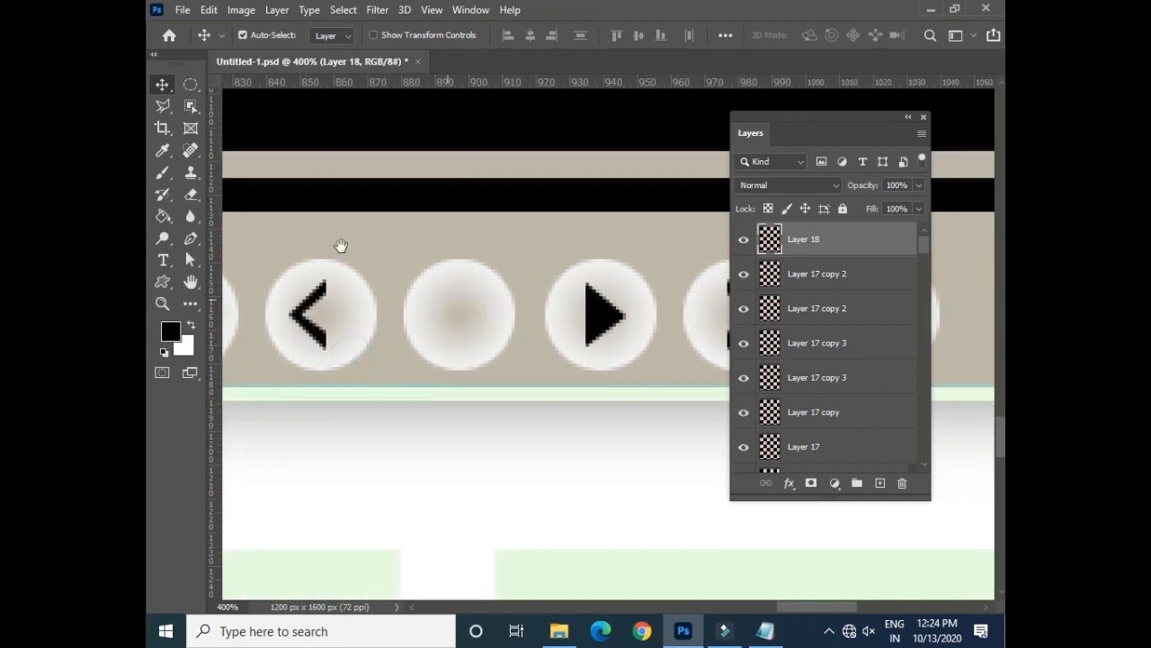
click(193, 84)
click(231, 87)
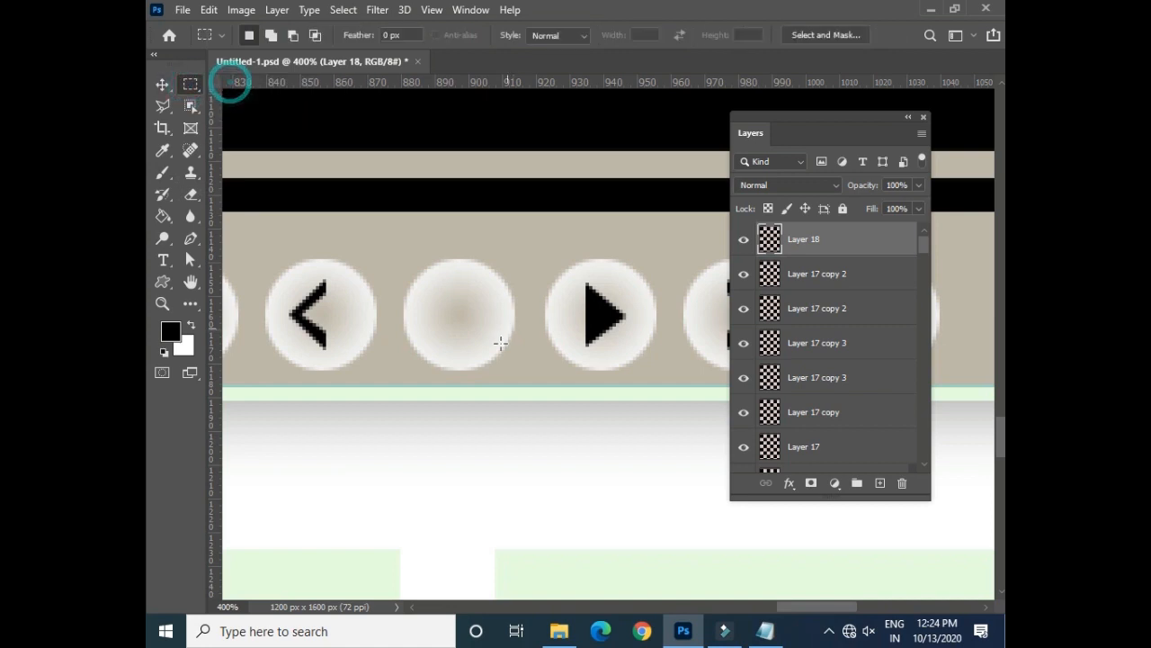
drag(429, 294, 434, 334)
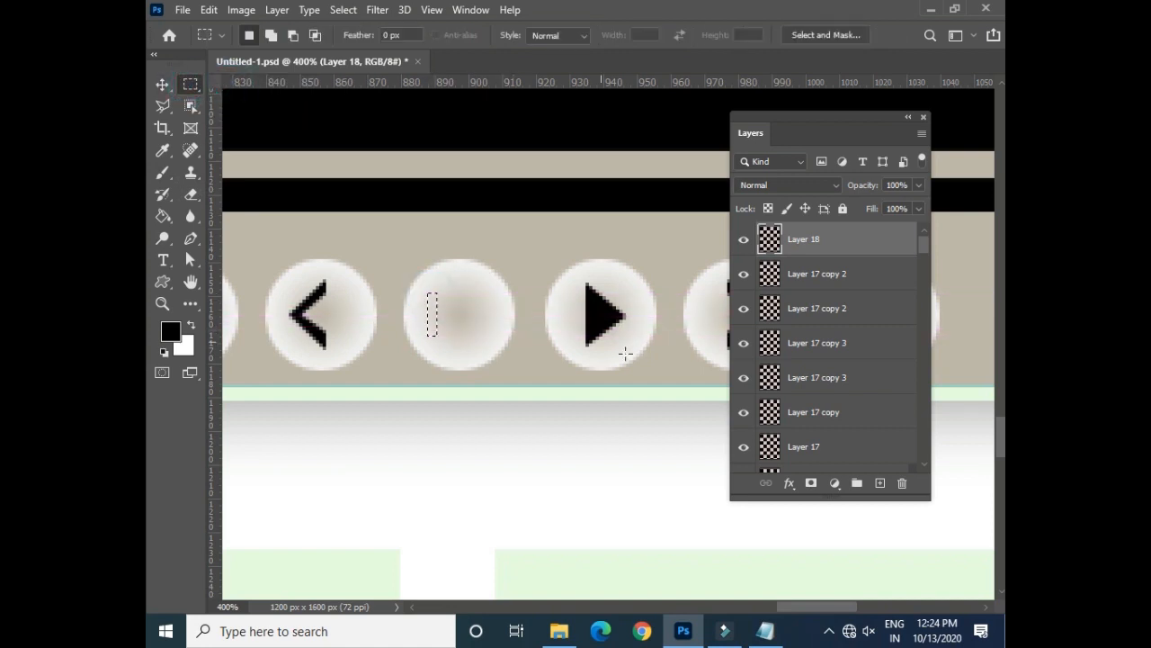
click(879, 483)
key(alt+BackSpace)
key(ctrl+d)
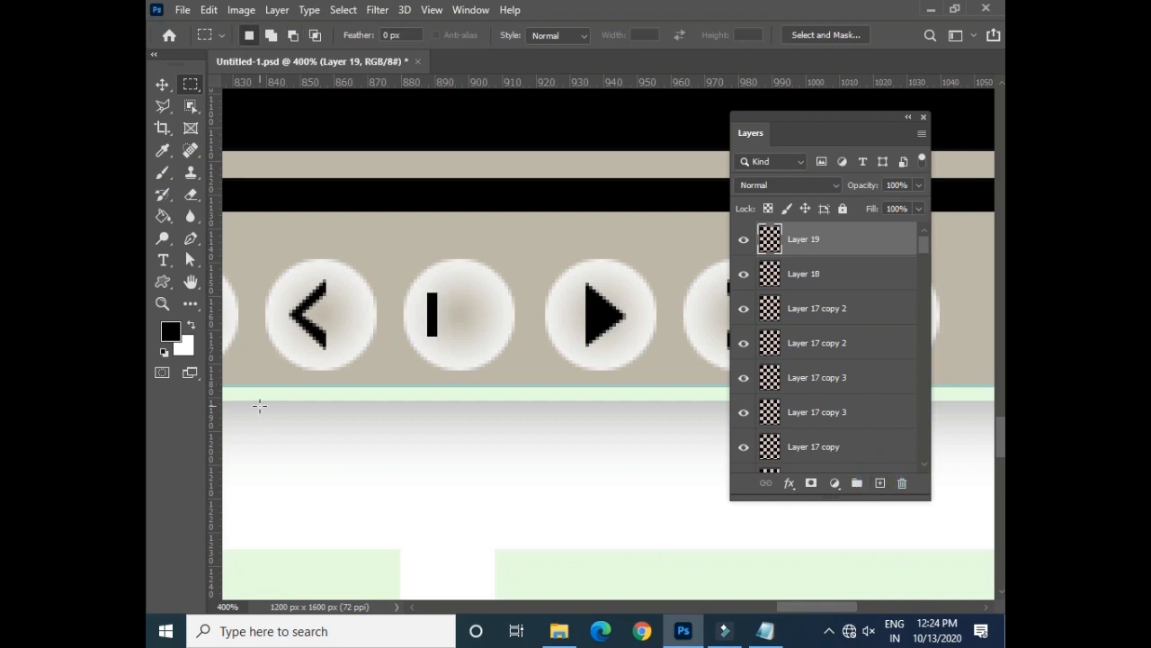
- Duplicate the black bar and nudge the copy about 5 px right to form a pause icon
key(v)
key(ctrl+j)
key(Right)
key(Right)
key(Right)
key(Right)
key(Right)
key(Right)
key(Right)
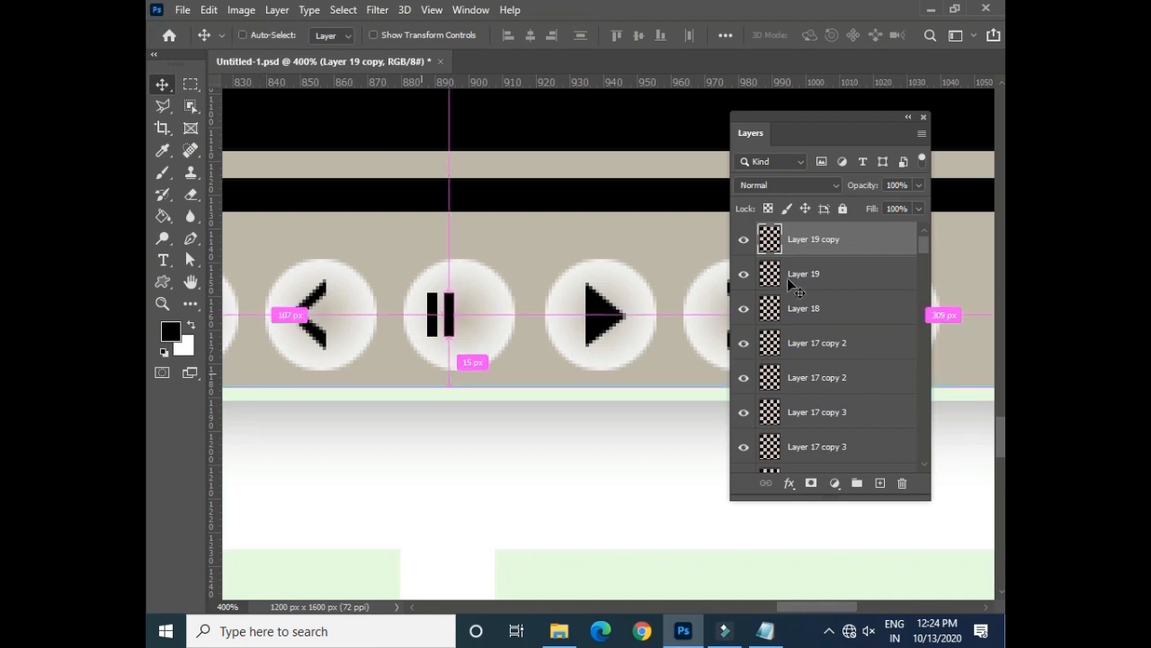
- Link the two pause bar layers and nudge them right to centre them on the third button
ctrl+click(826, 272)
click(765, 483)
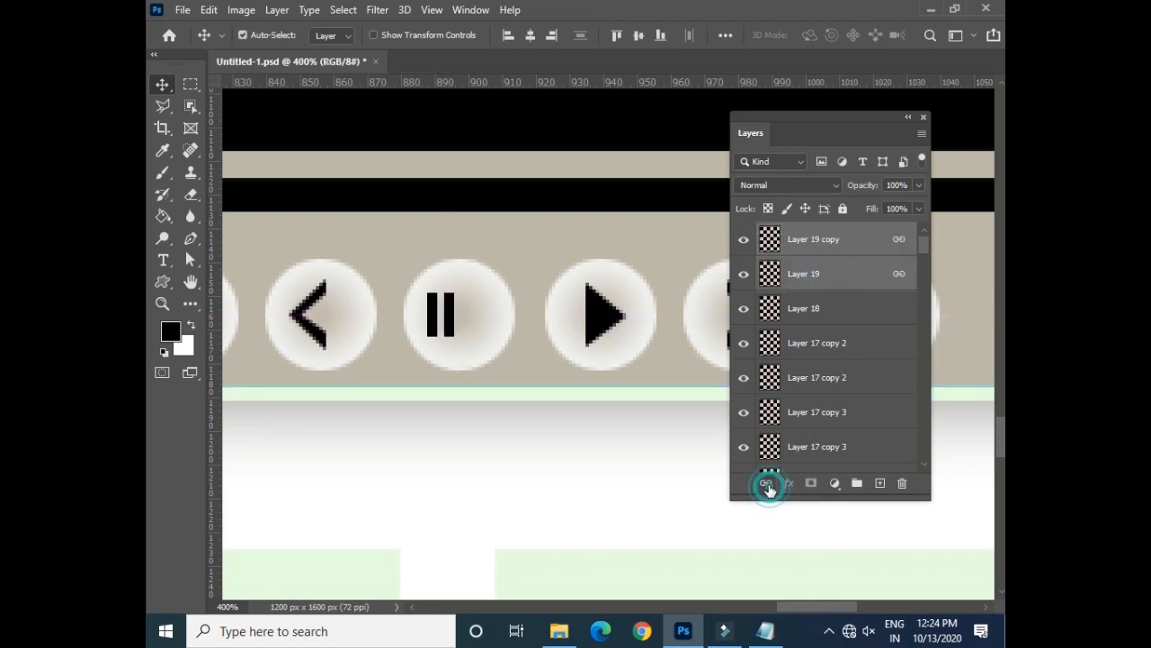
key(Right)
key(Right)
key(Right)
key(Right)
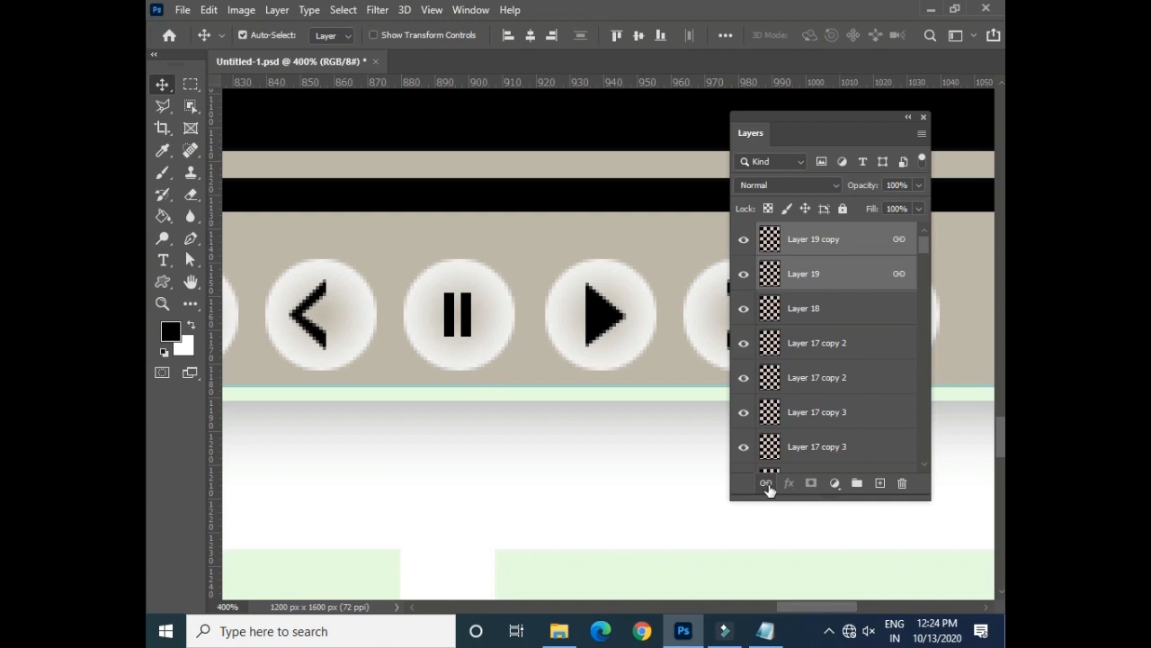
- Save the document and move the Layers panel away from the video player
key(ctrl+minus)
key(ctrl+minus)
key(ctrl+minus)
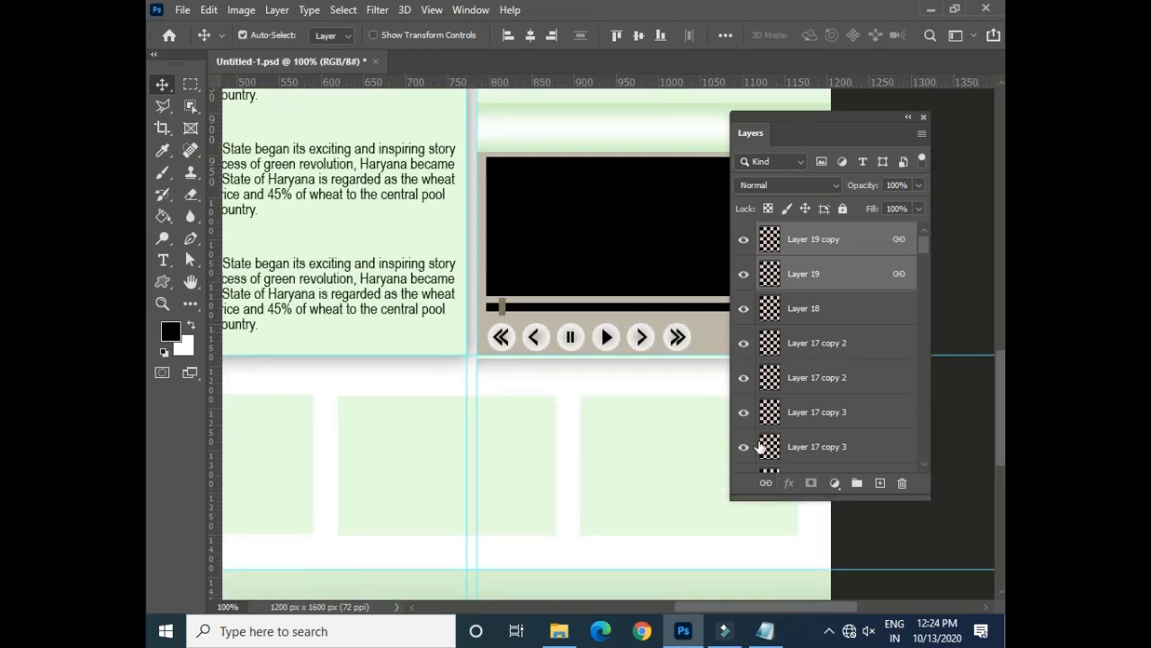
key(ctrl+s)
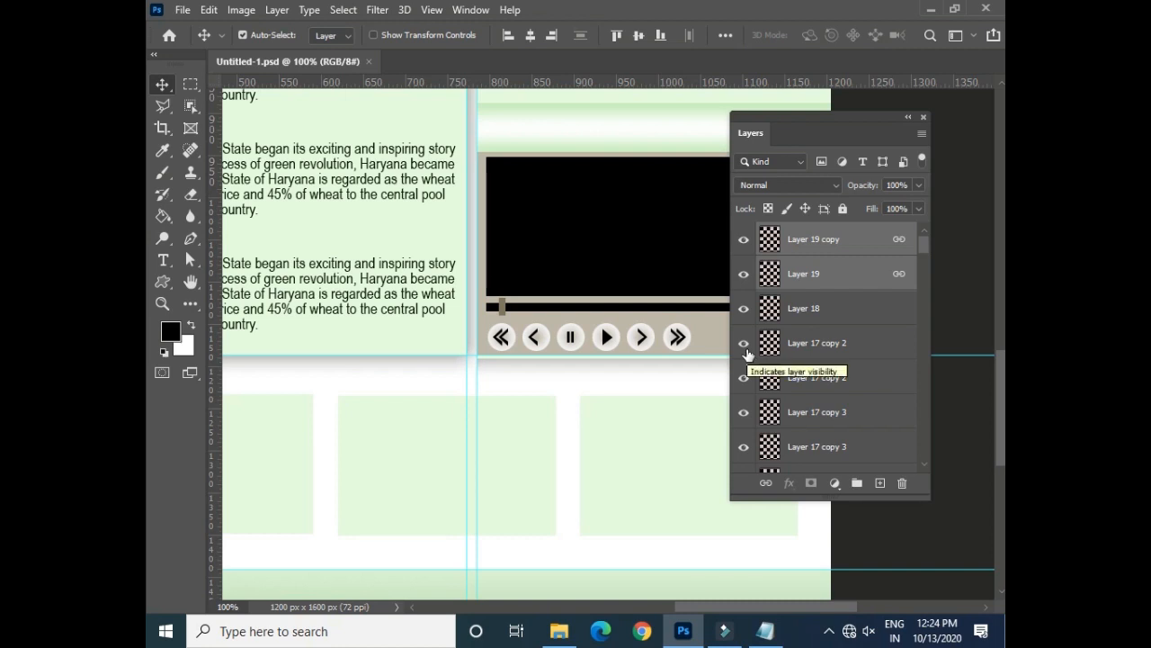
drag(828, 121, 931, 138)
drag(432, 360, 549, 220)
drag(576, 179, 386, 263)
drag(496, 251, 455, 267)
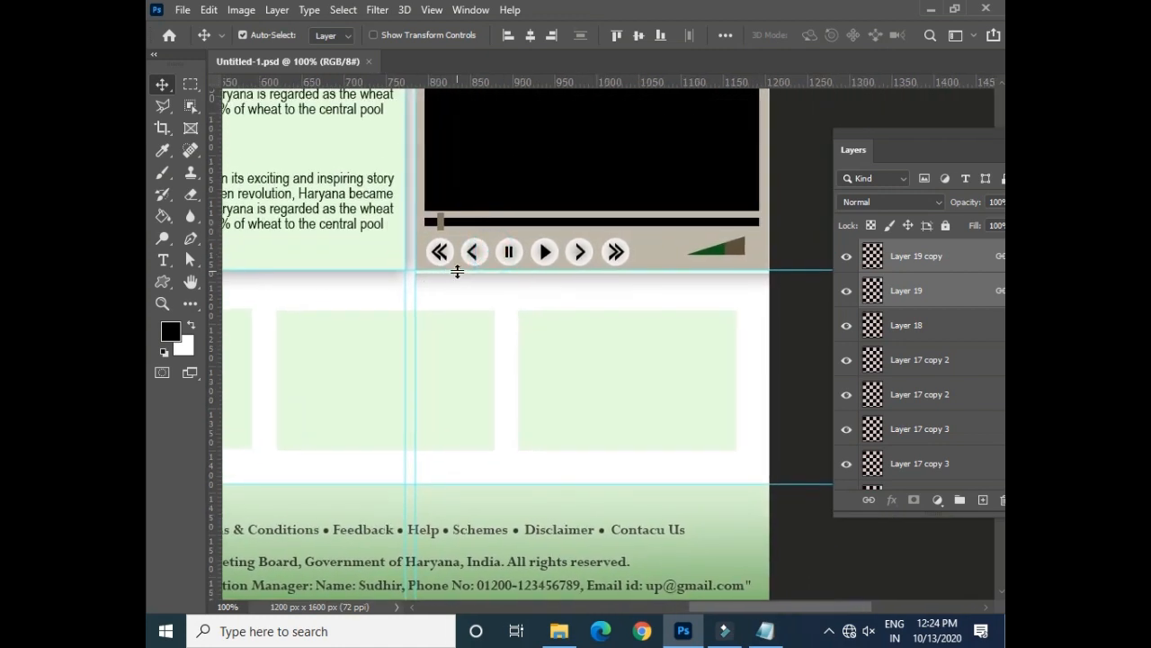
- Remove the thin pale green strip below the video player on Layer 4 copy with a rectangular selection, and save the document
key(ctrl+plus)
key(ctrl+plus)
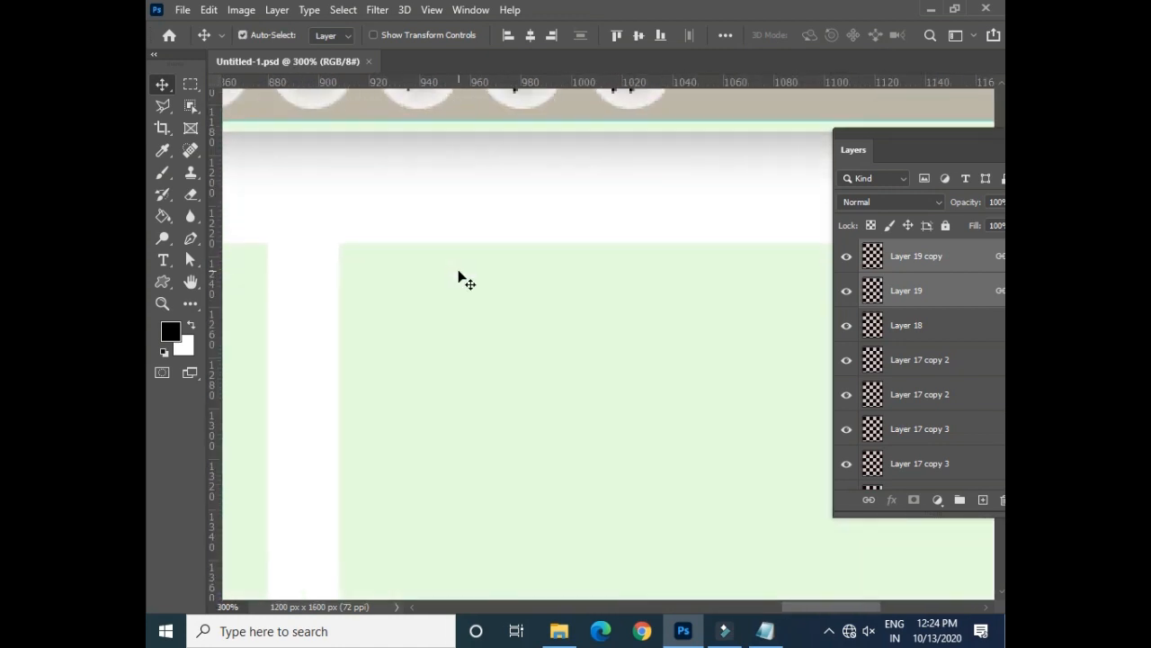
ctrl+click(477, 137)
key(ctrl+minus)
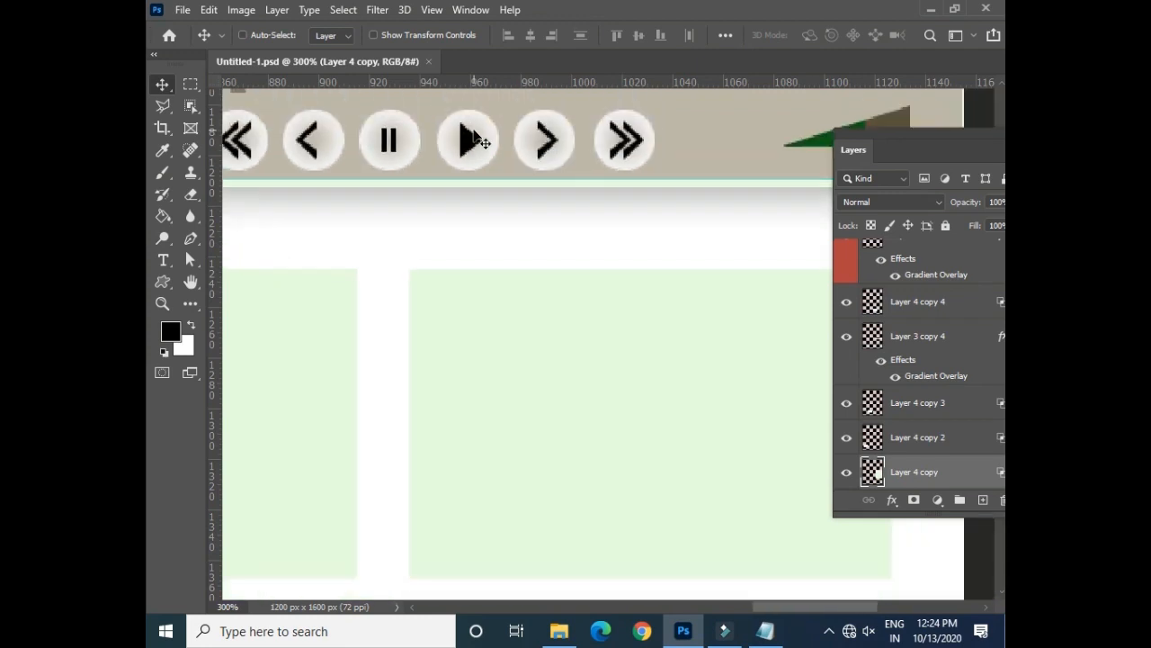
key(ctrl+minus)
click(190, 84)
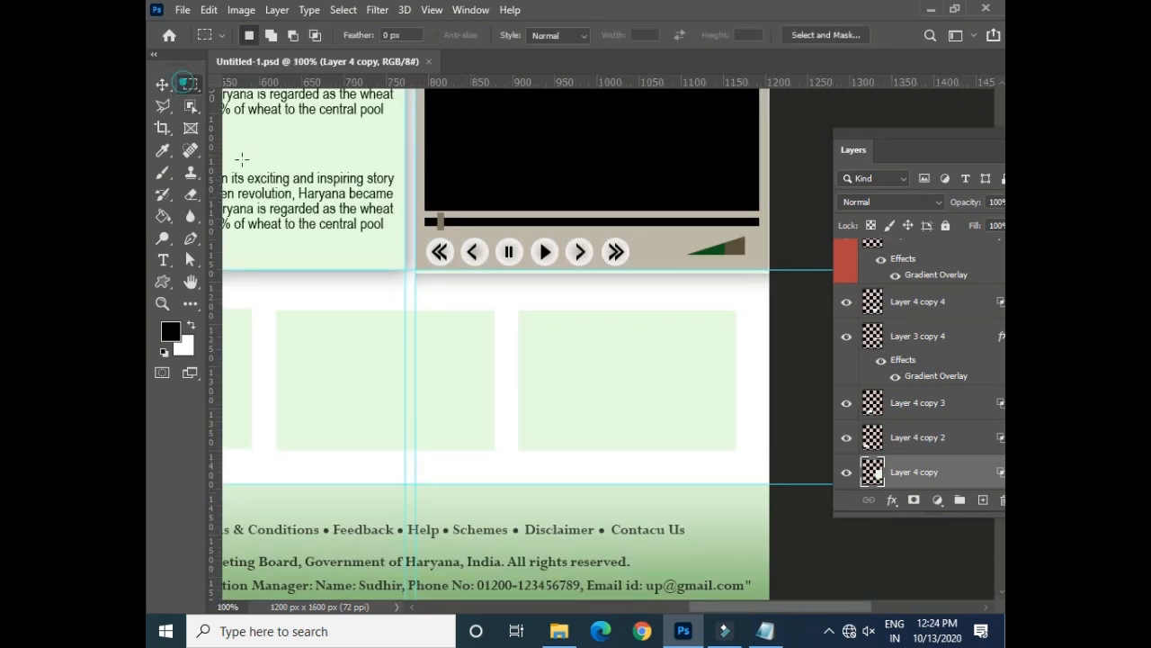
drag(375, 314, 779, 267)
key(ctrl+BackSpace)
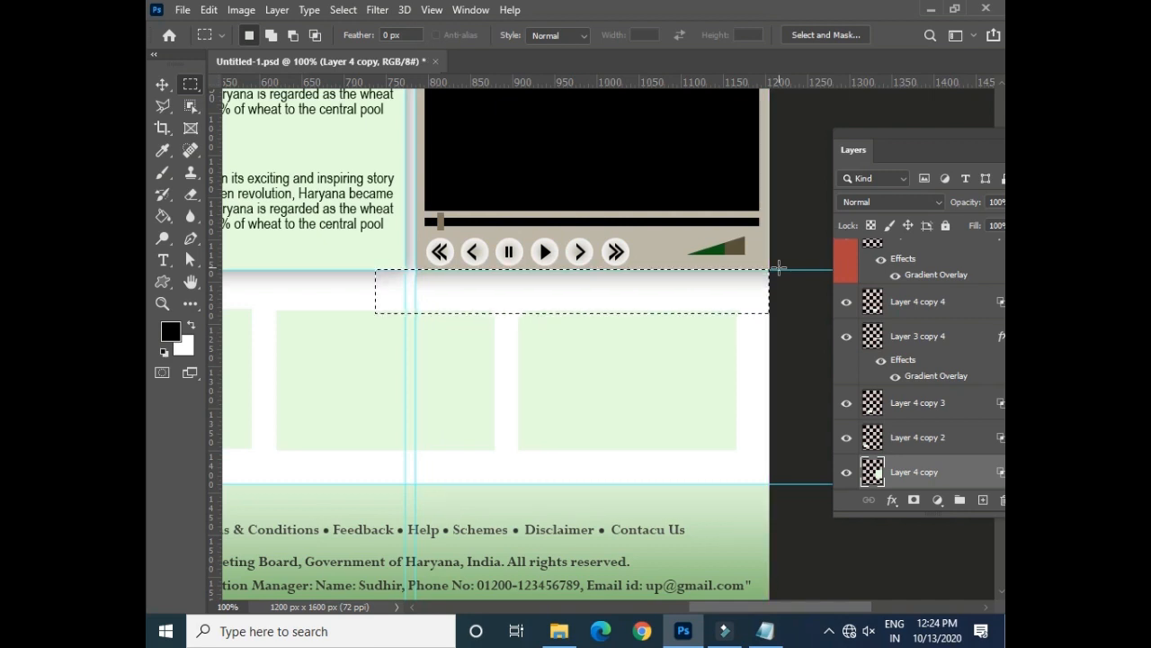
key(ctrl+d)
click(162, 83)
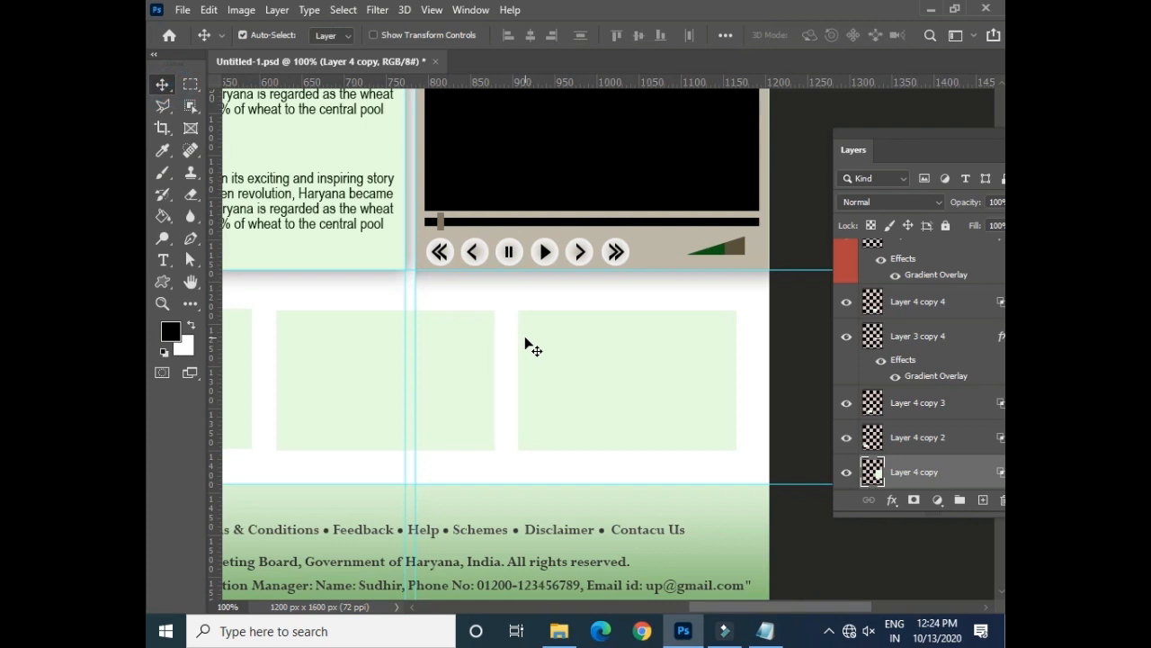
drag(336, 339, 543, 302)
key(ctrl+s)
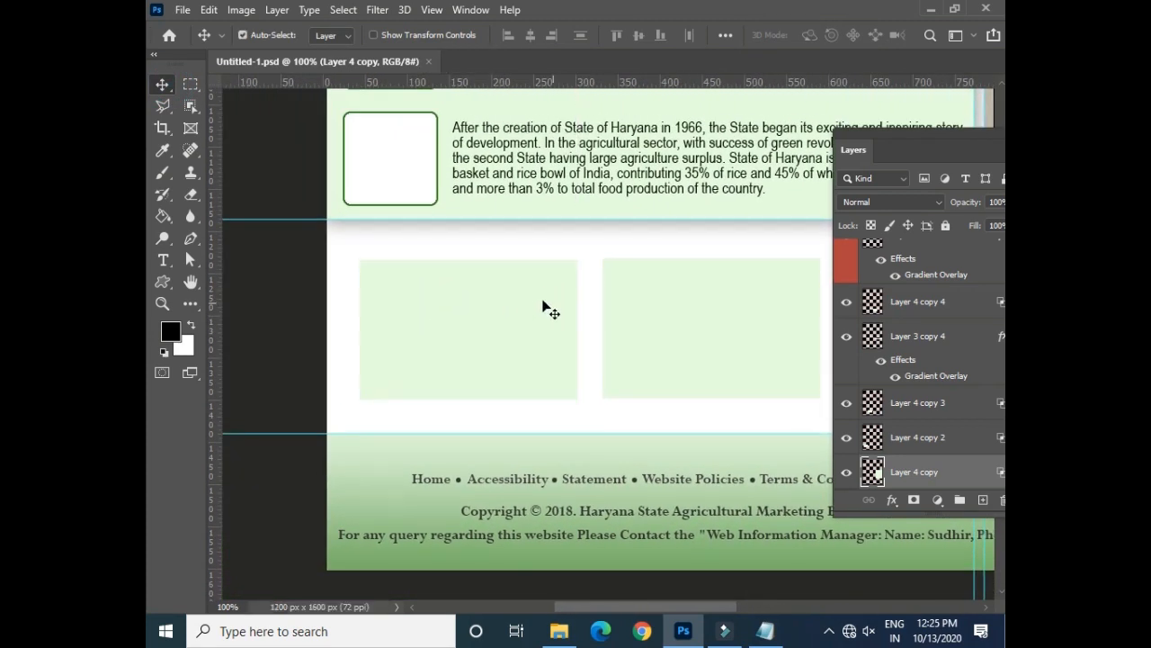
- Copy the ABOUT US heading from the index file in Notepad and return to the Photoshop layout
drag(533, 211, 675, 352)
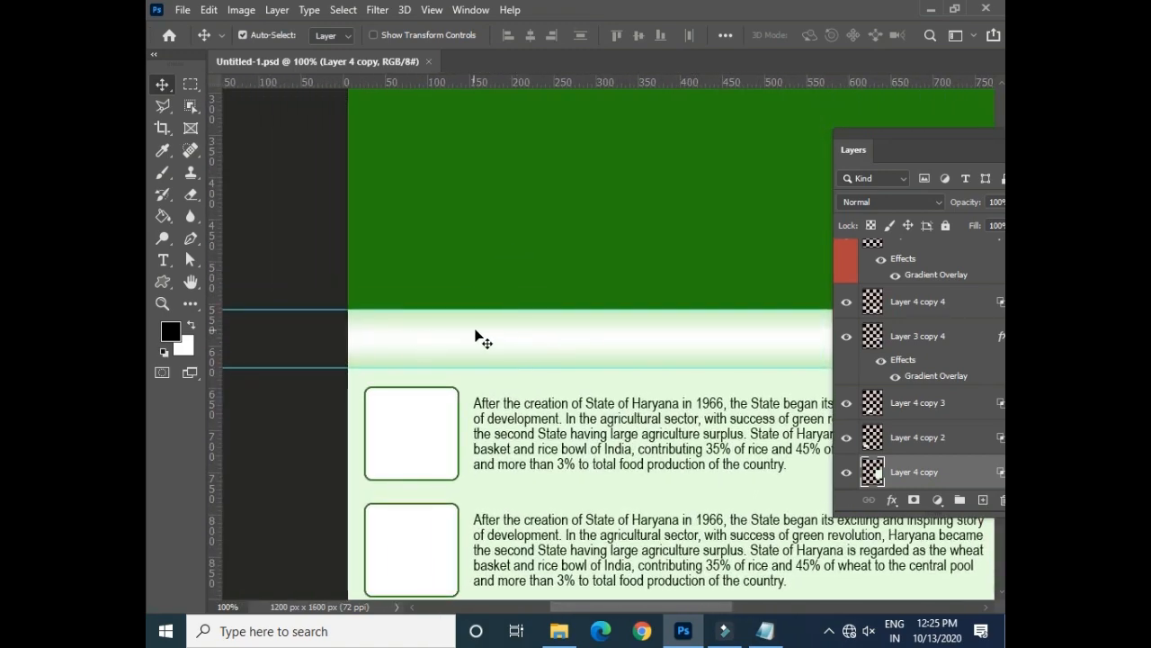
click(766, 630)
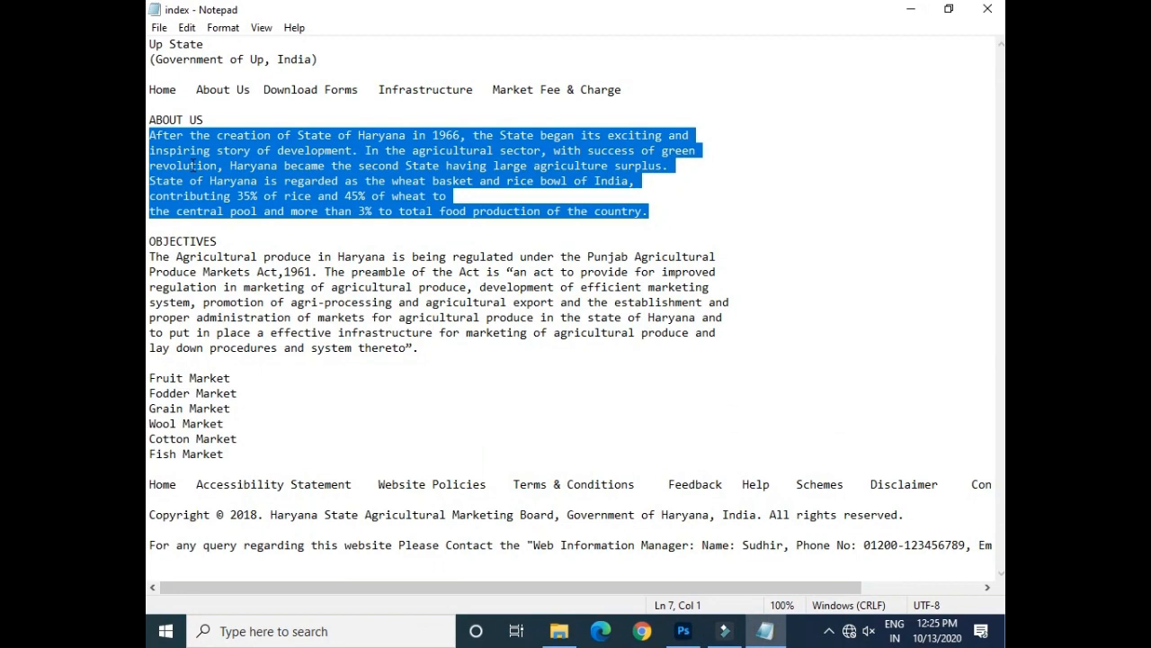
drag(204, 118, 155, 117)
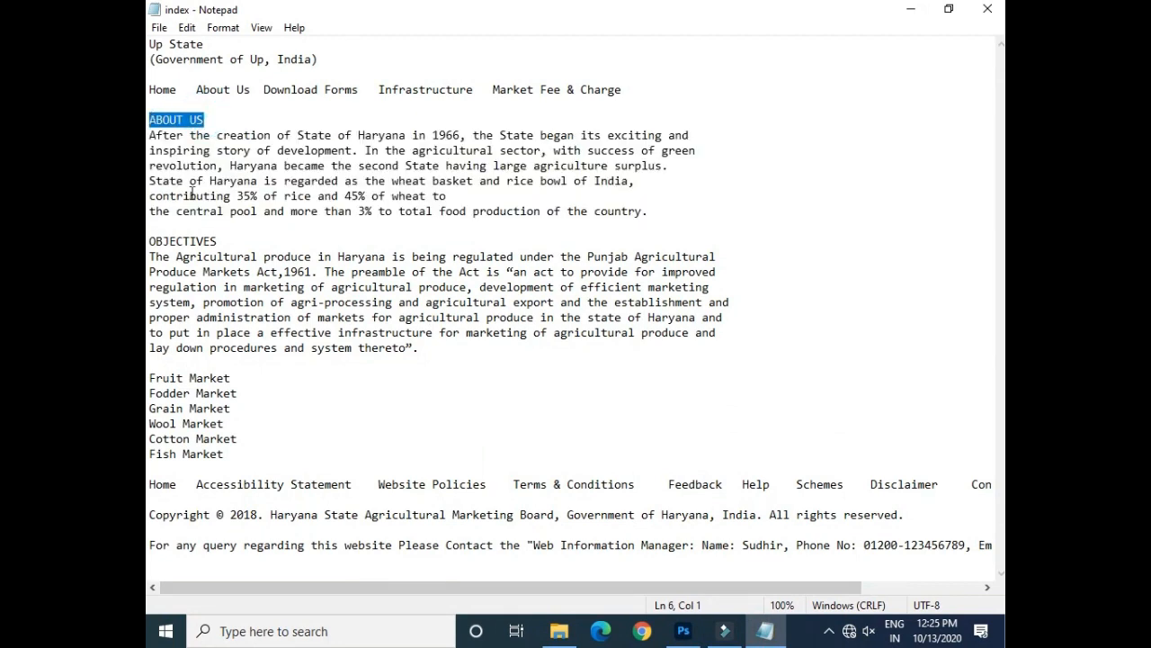
right_click(178, 116)
click(213, 173)
click(910, 9)
- Paste ABOUT US as a text line in the white gradient band below the green banner
click(163, 261)
click(379, 341)
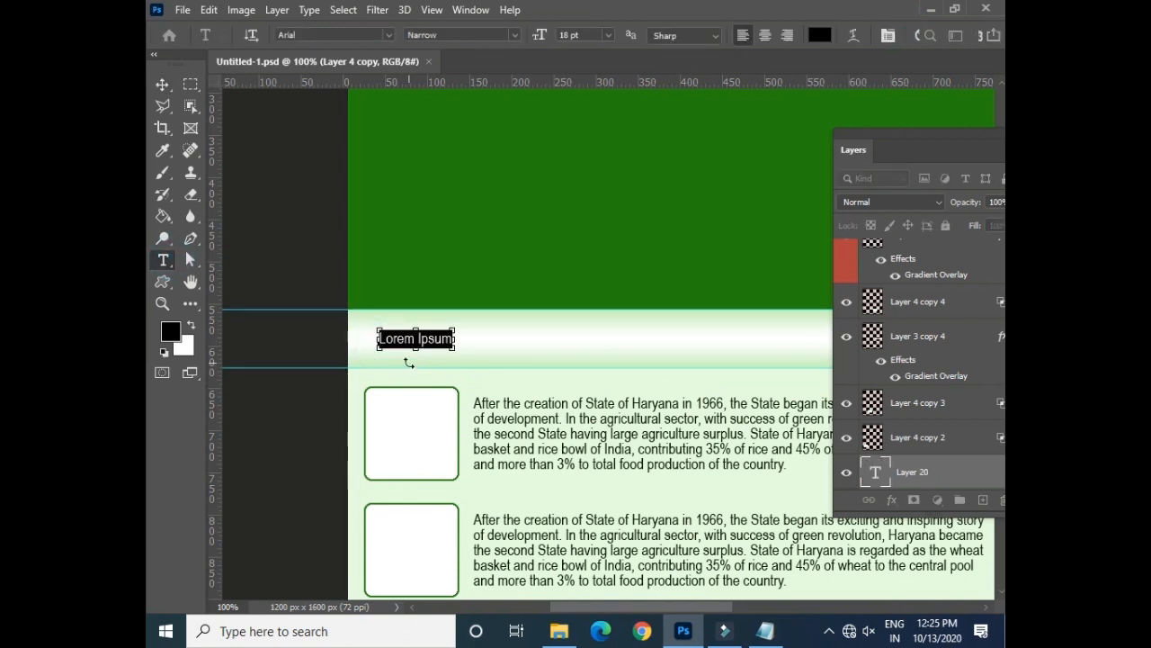
key(ctrl+v)
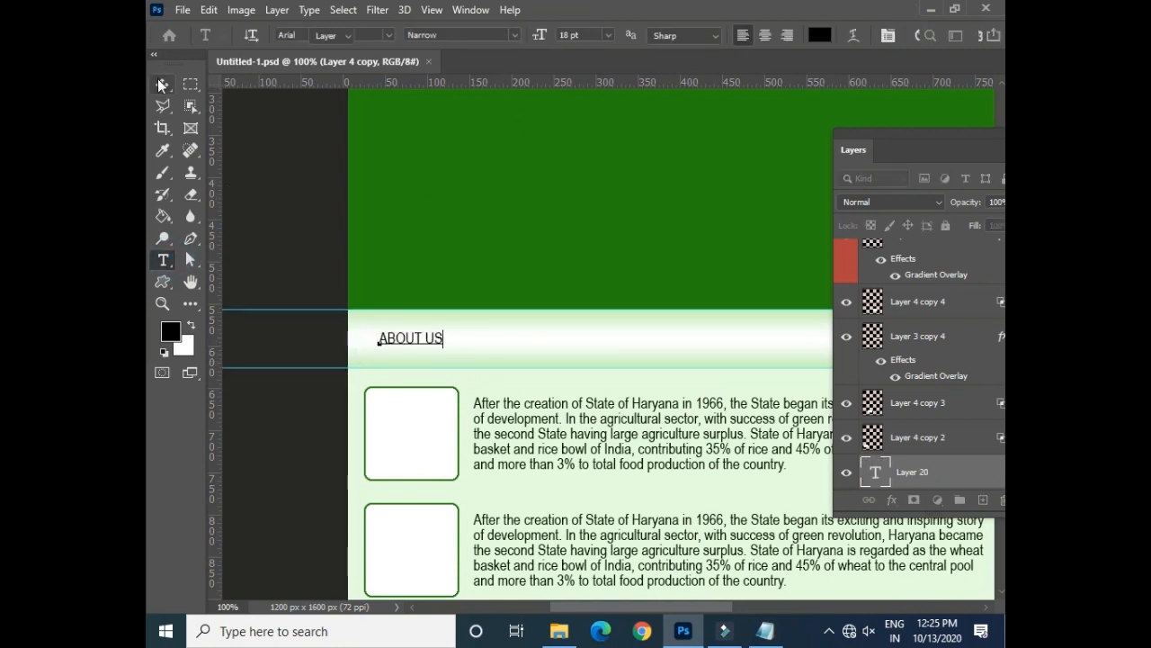
click(162, 85)
- Set the ABOUT US heading's font style to Bold
click(163, 260)
click(514, 34)
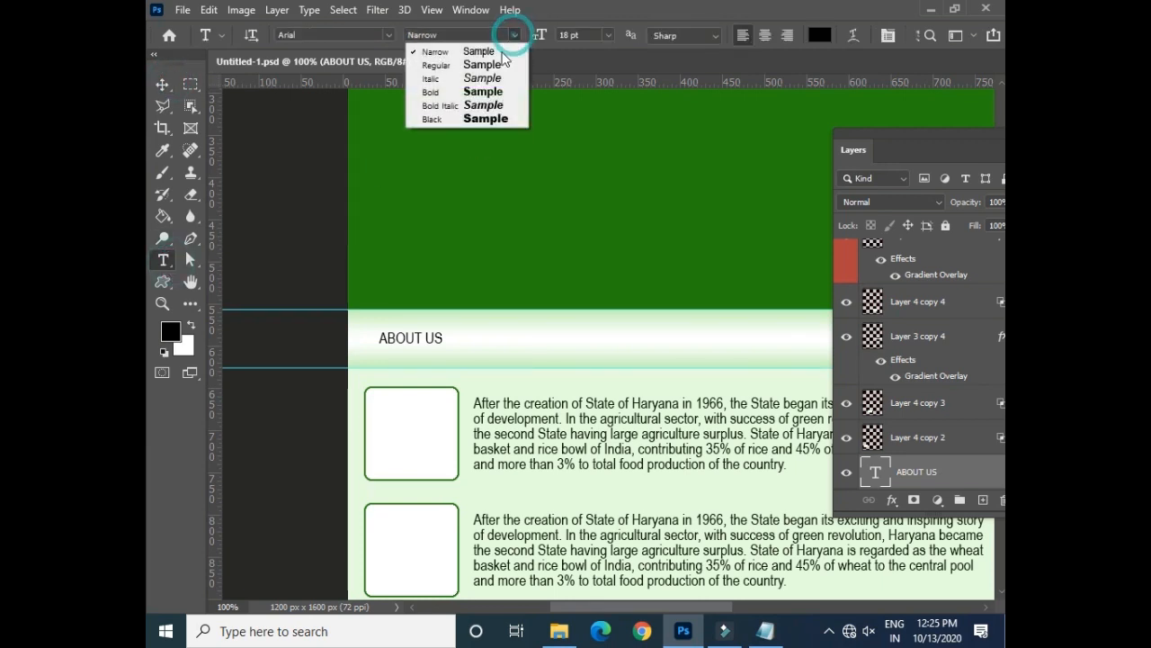
click(477, 91)
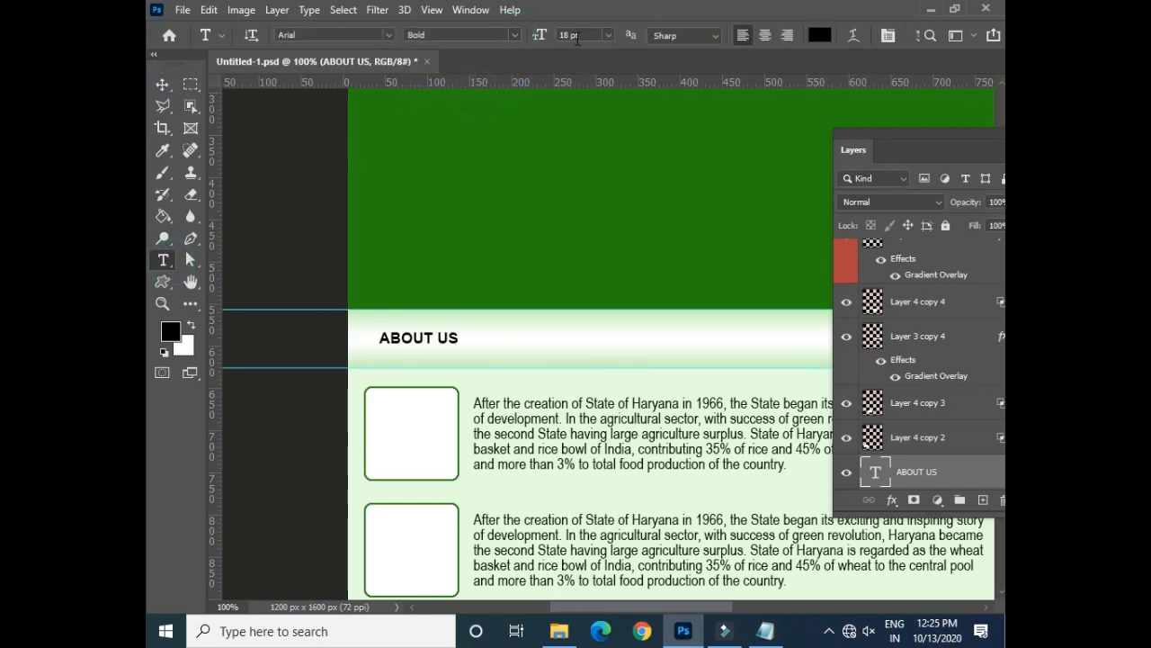
- Set the ABOUT US heading's text colour to dark green 0b2604
click(819, 35)
drag(443, 115, 547, 124)
drag(437, 103, 409, 194)
click(665, 313)
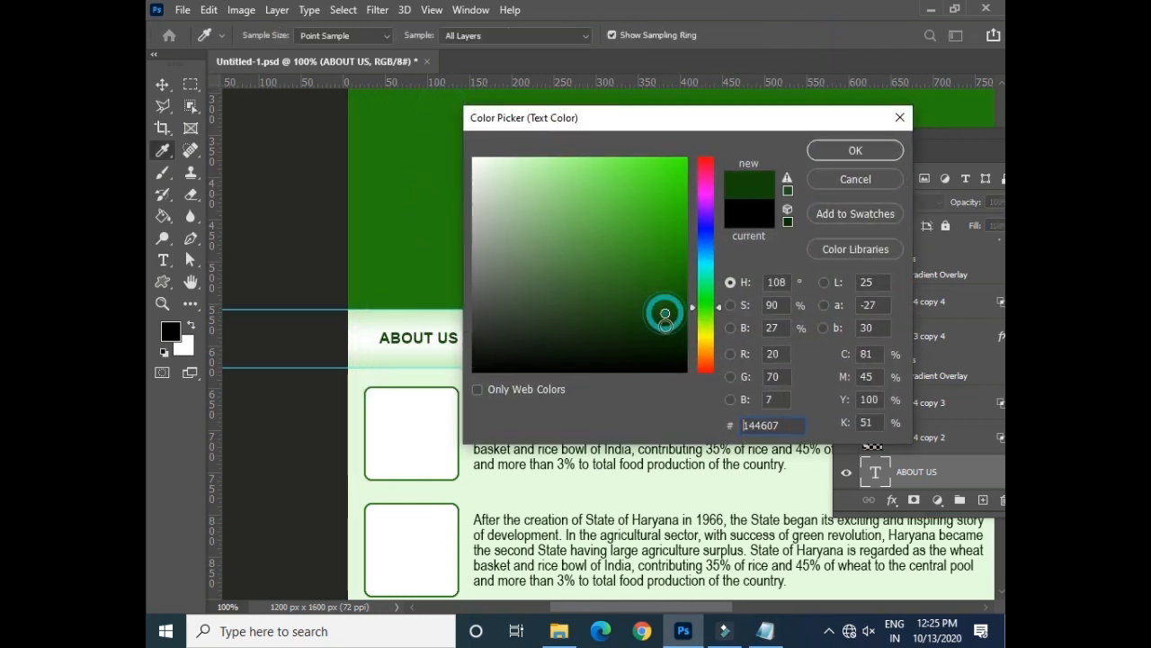
mouse_move(630, 305)
mouse_down()
mouse_move(553, 331)
mouse_move(663, 340)
mouse_up()
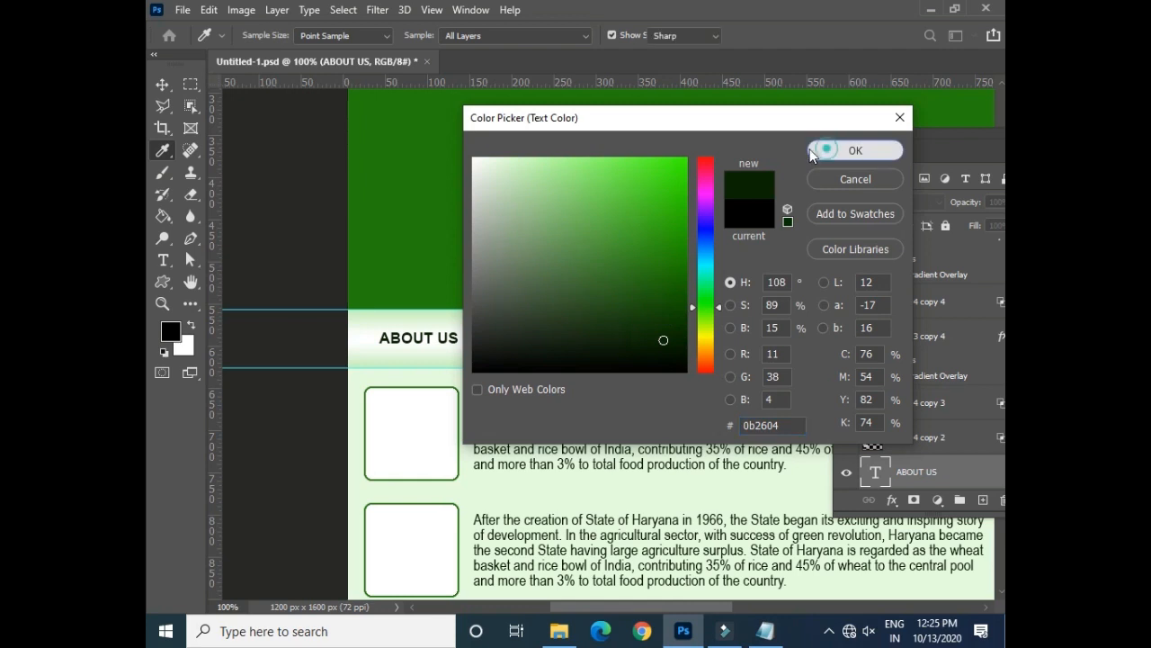
click(859, 150)
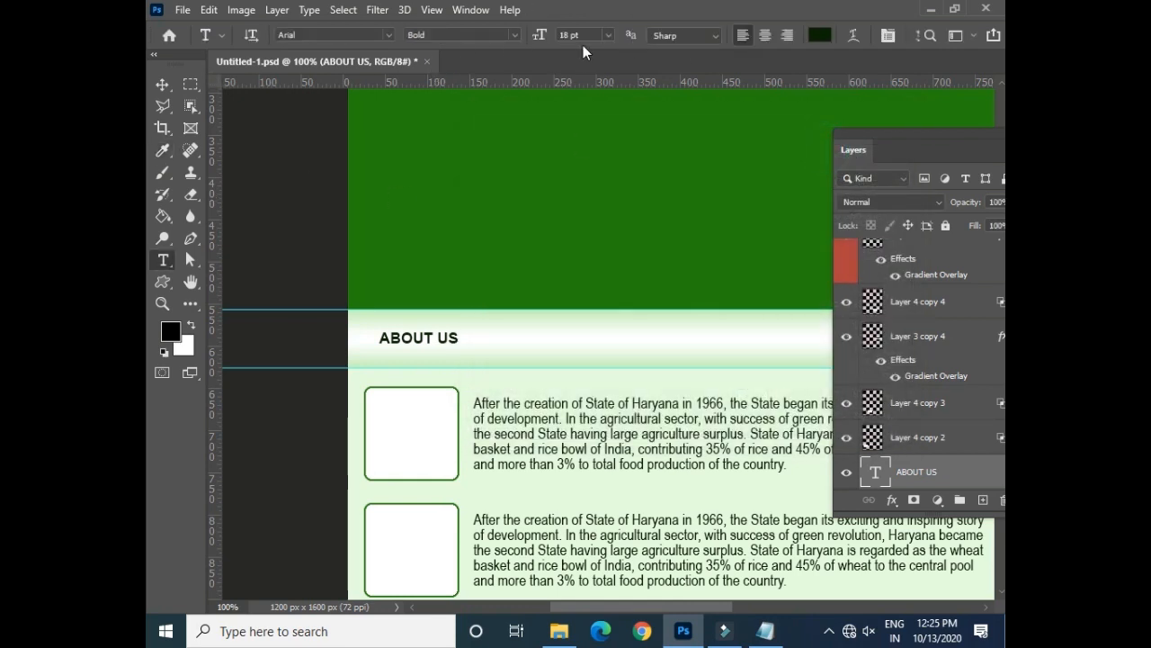
- Set the ABOUT US heading's anti-aliasing to Smooth
click(680, 35)
click(664, 99)
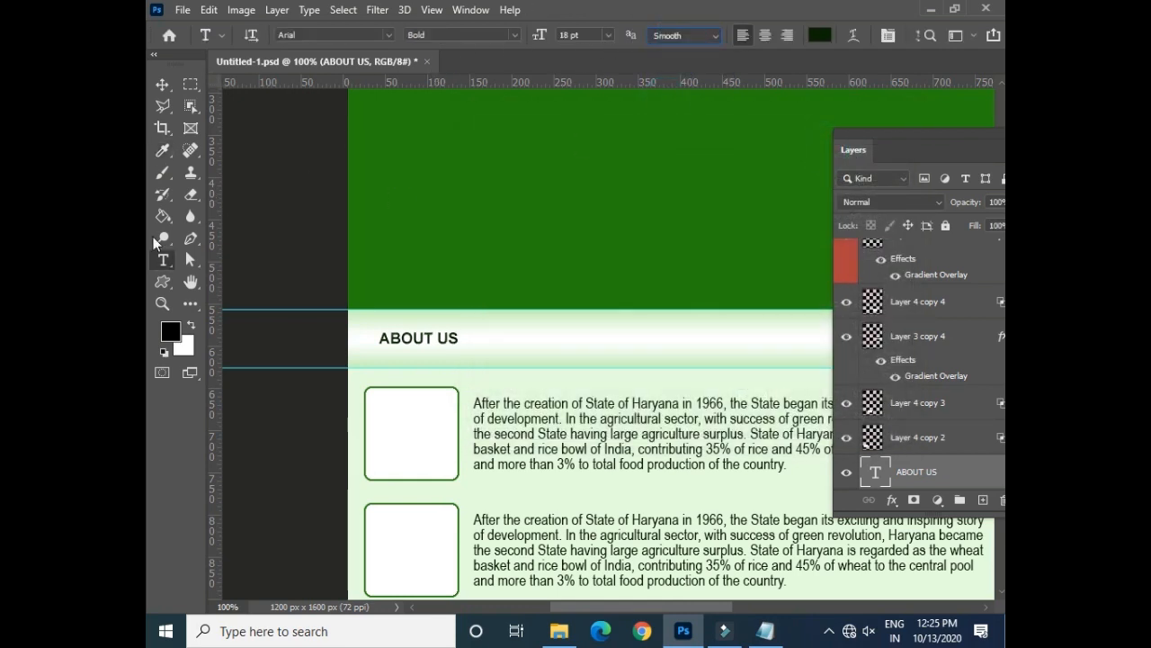
click(163, 84)
key(ctrl+minus)
key(ctrl+minus)
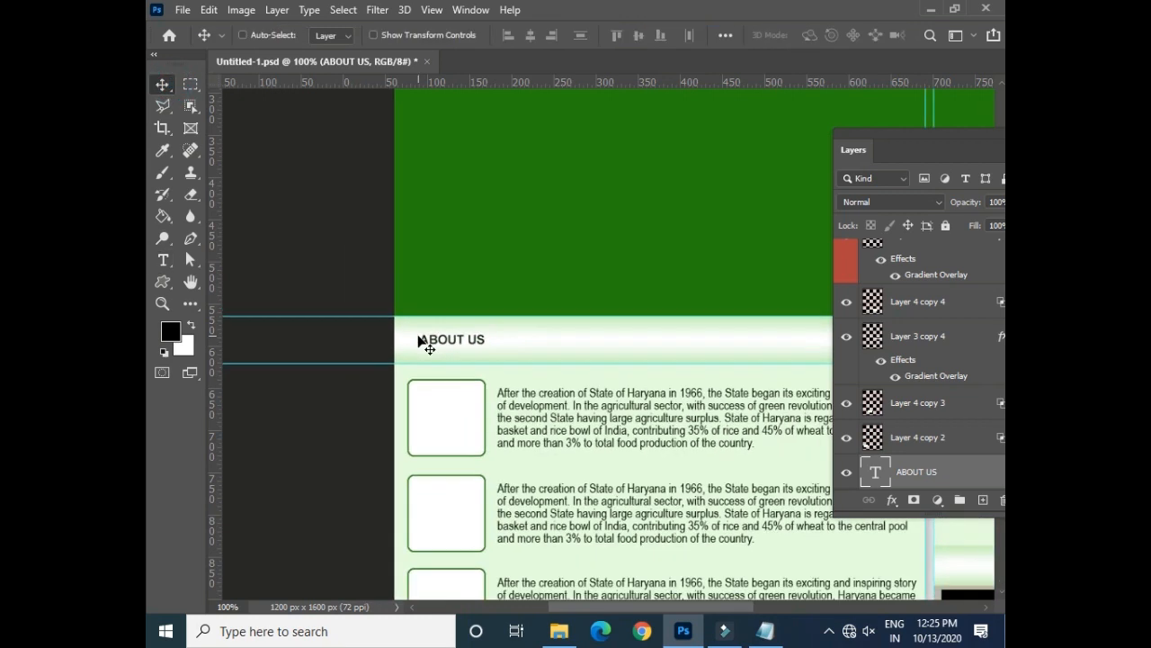
drag(508, 270, 264, 238)
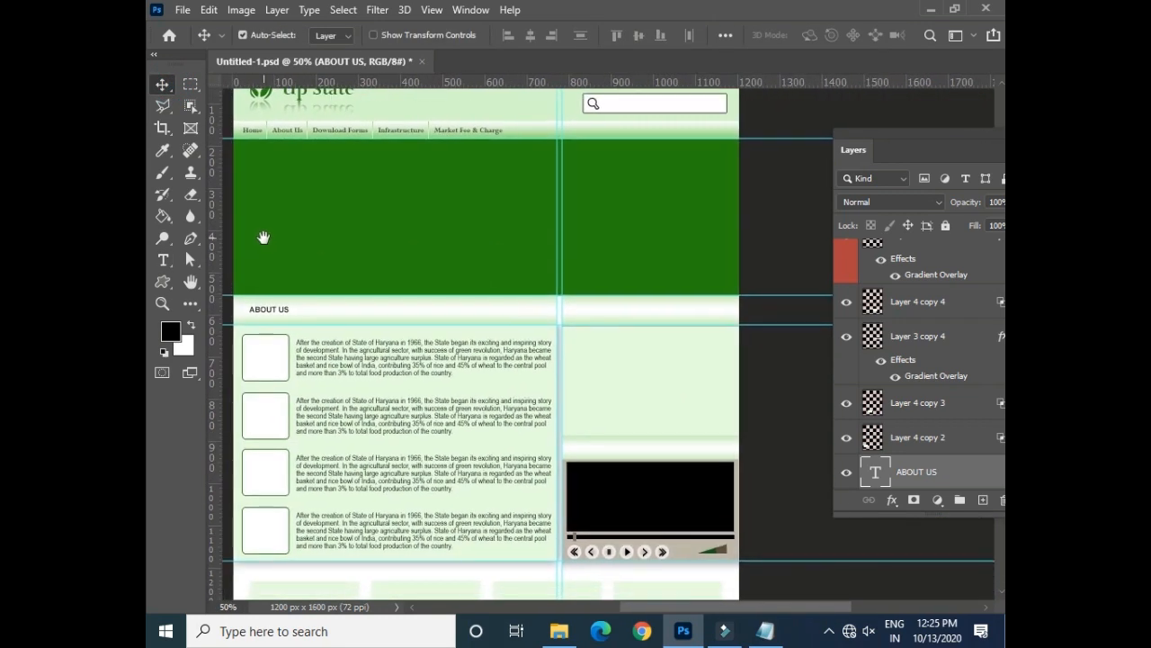
- Copy the ABOUT US heading onto both header bars of the right column, raising the copy above the video player to the front of the layer stack
drag(274, 311, 587, 449)
key(ctrl+bracketright)
key(ctrl+bracketright)
key(ctrl+bracketright)
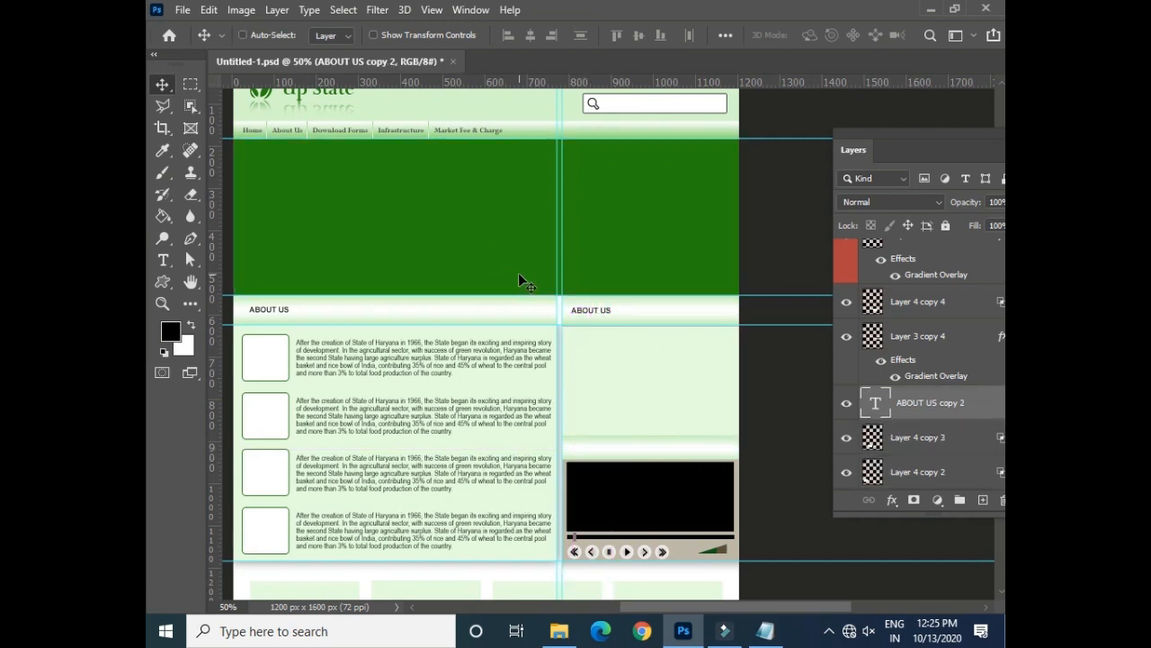
key(ctrl+bracketright)
key(ctrl+bracketright)
key(ctrl+bracketright)
key(ctrl+bracketright)
key(ctrl+bracketright)
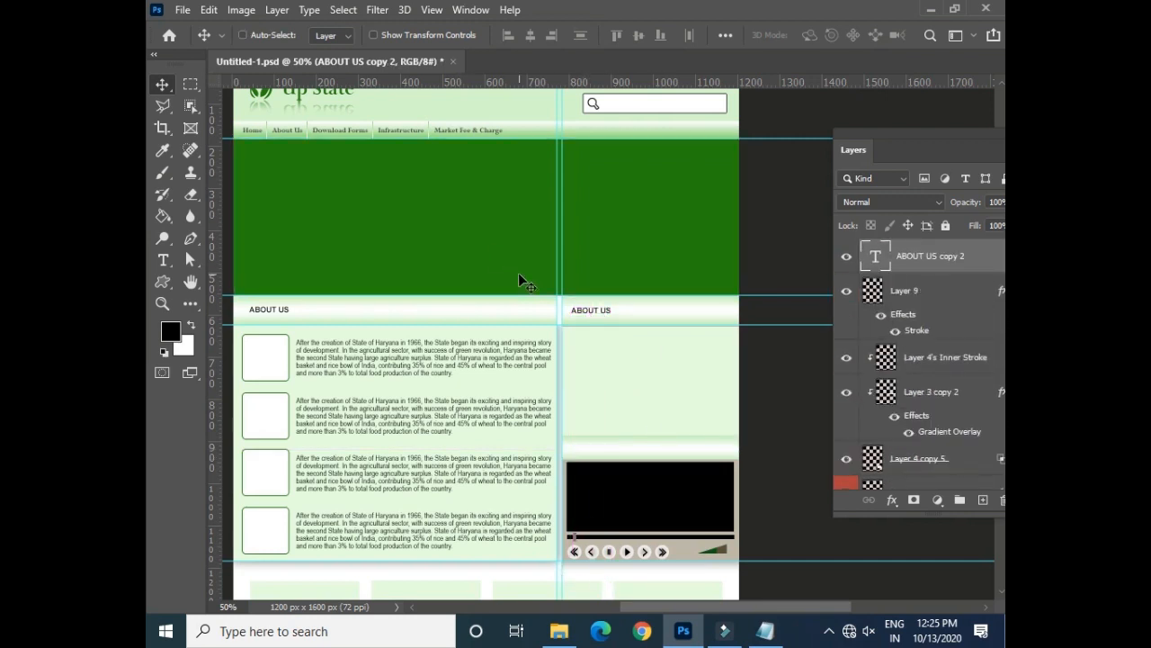
key(ctrl+bracketright)
key(ctrl+bracketright)
key(ctrl+bracketright)
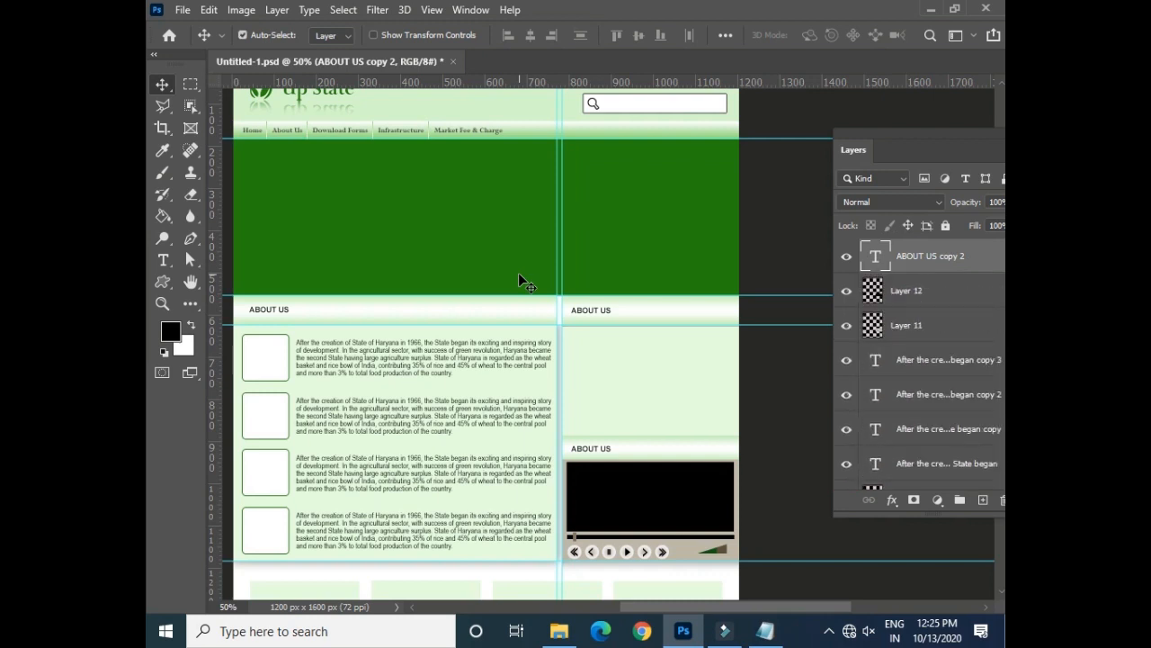
- Copy the word OBJECTIVES from the index text file in Notepad and return to Photoshop
click(765, 630)
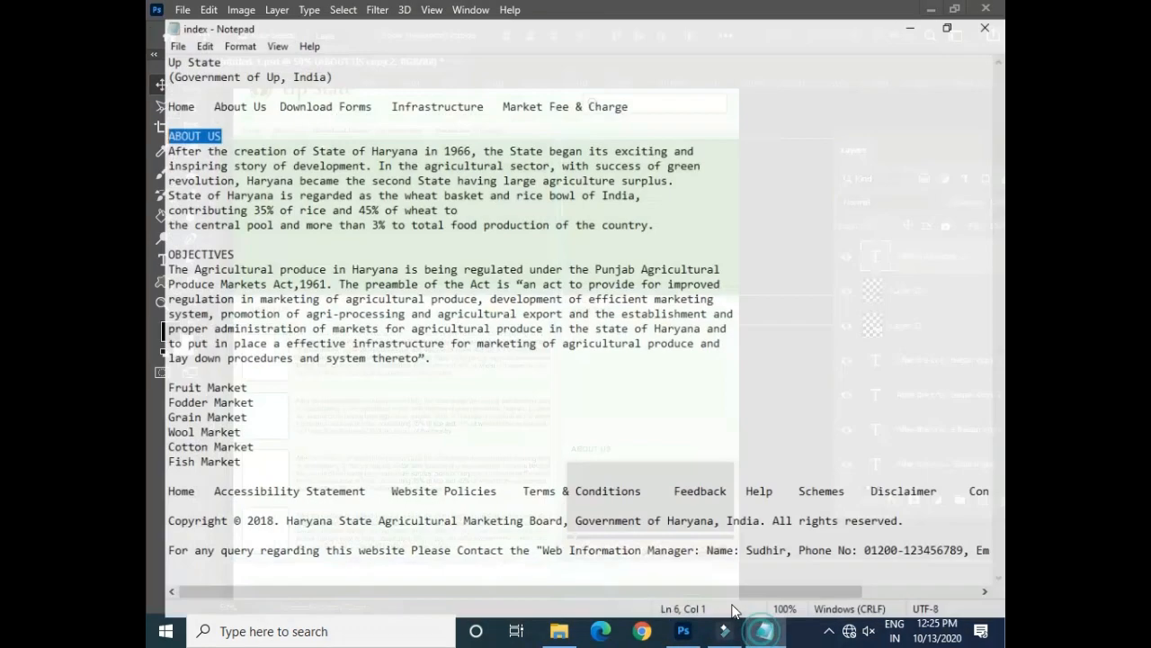
drag(220, 241, 154, 243)
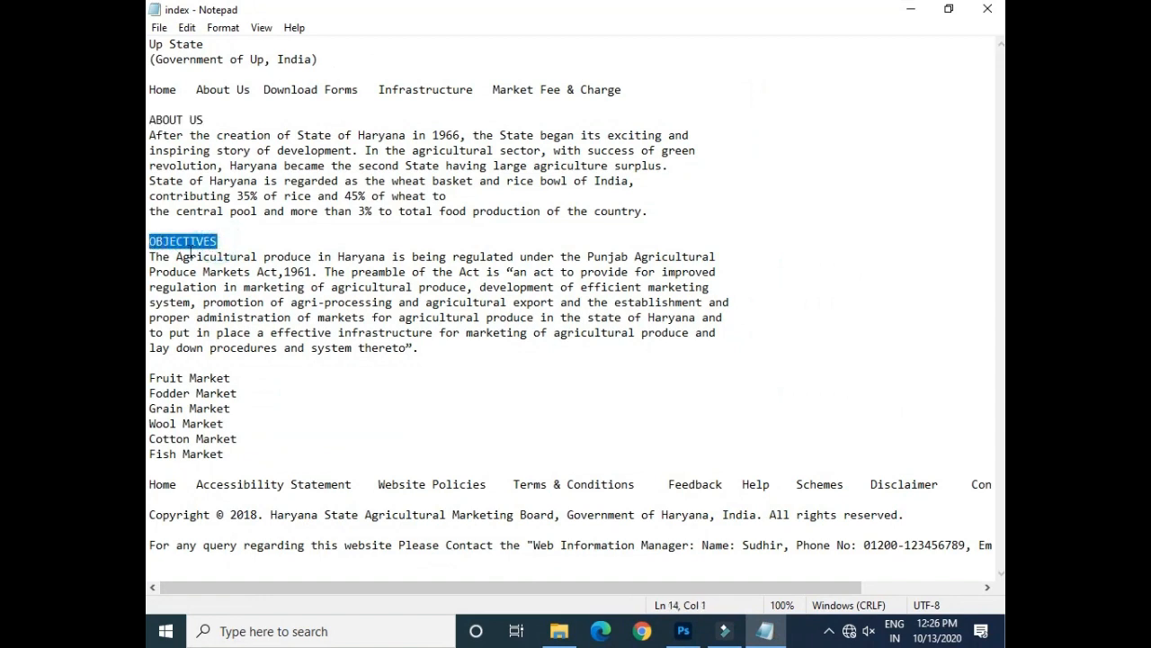
click(898, 11)
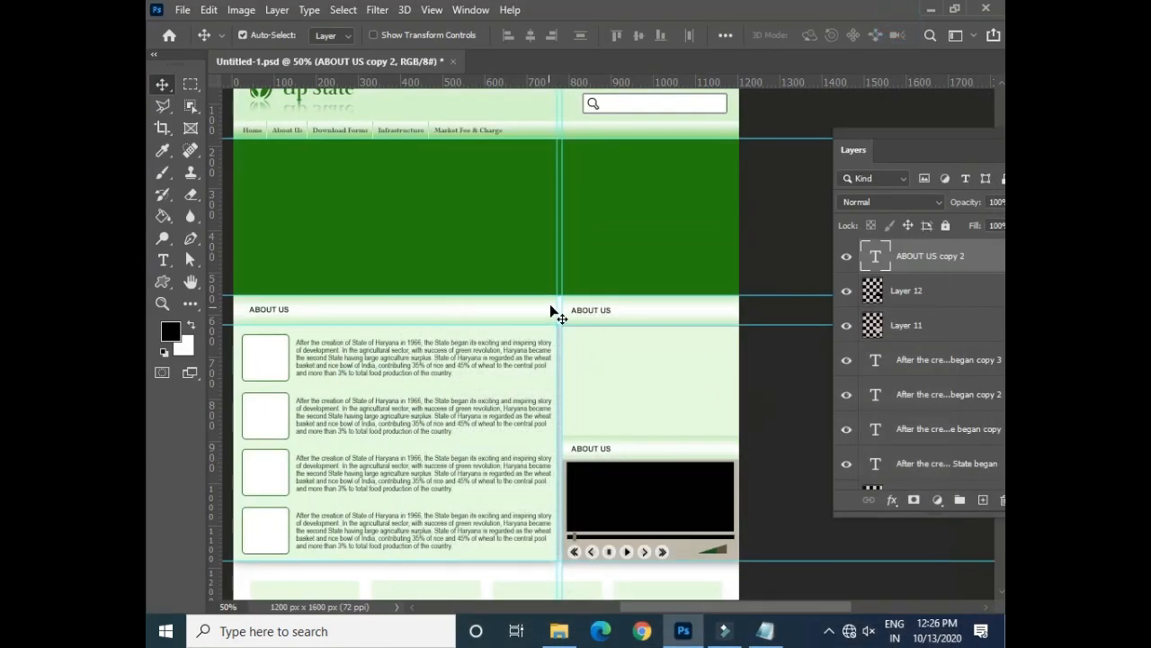
- Replace the copied heading in the right column's upper header bar with the copied text OBJECTIVES
click(164, 261)
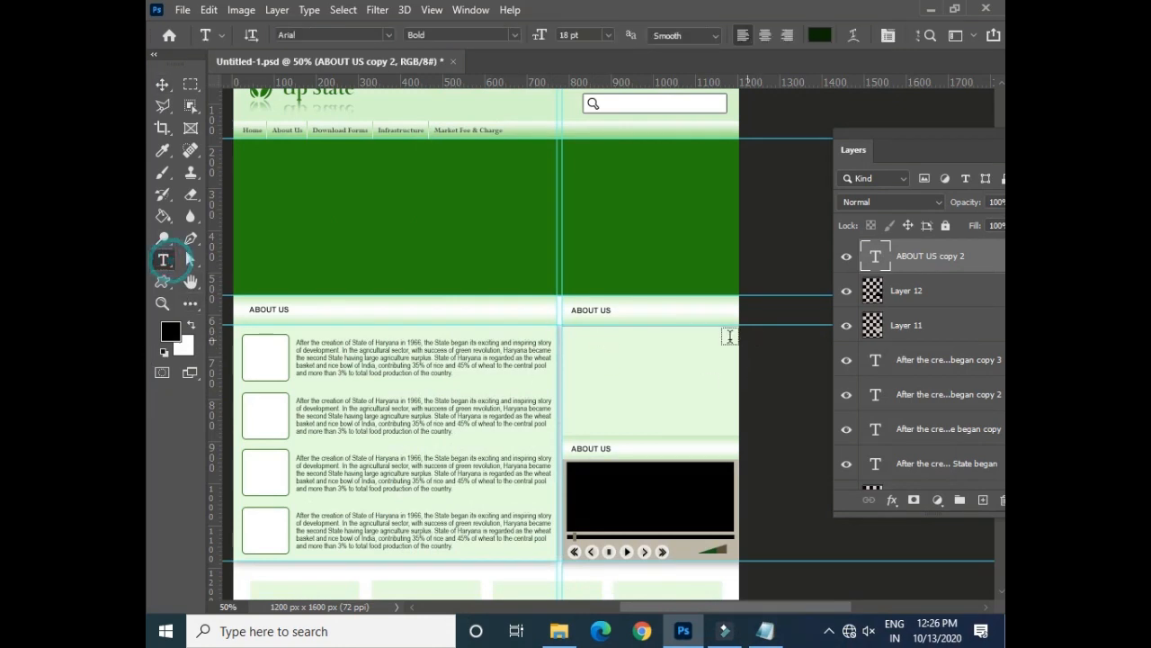
click(596, 307)
key(ctrl+v)
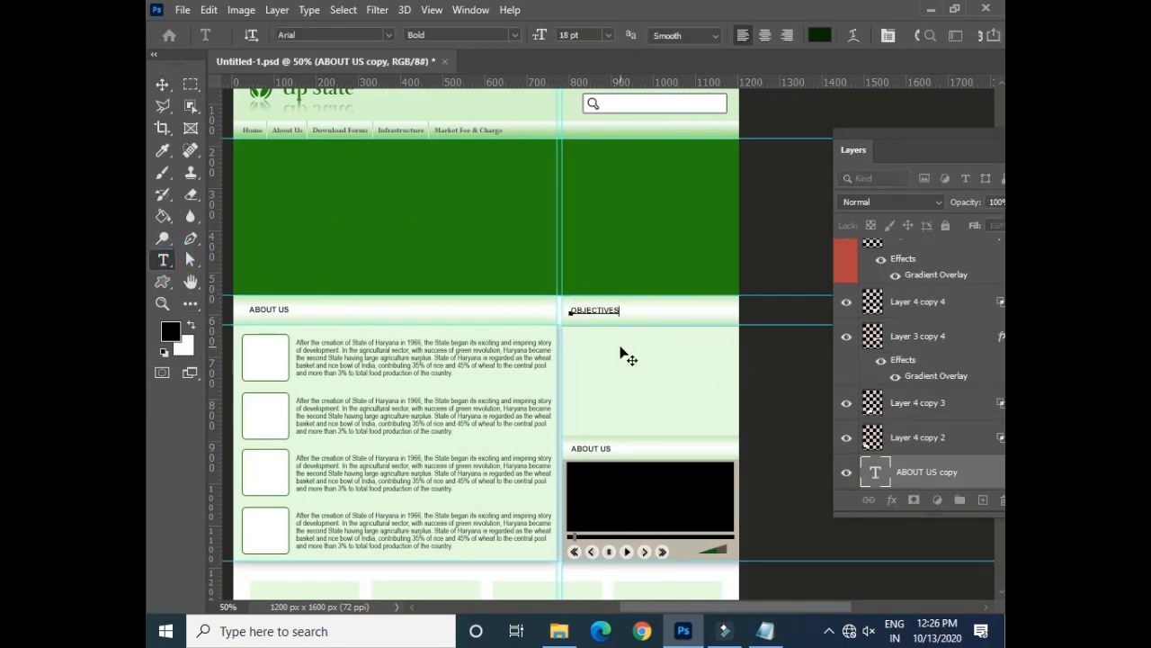
click(162, 86)
- Replace the heading above the video player with OBJECTIVES and save the document
click(164, 261)
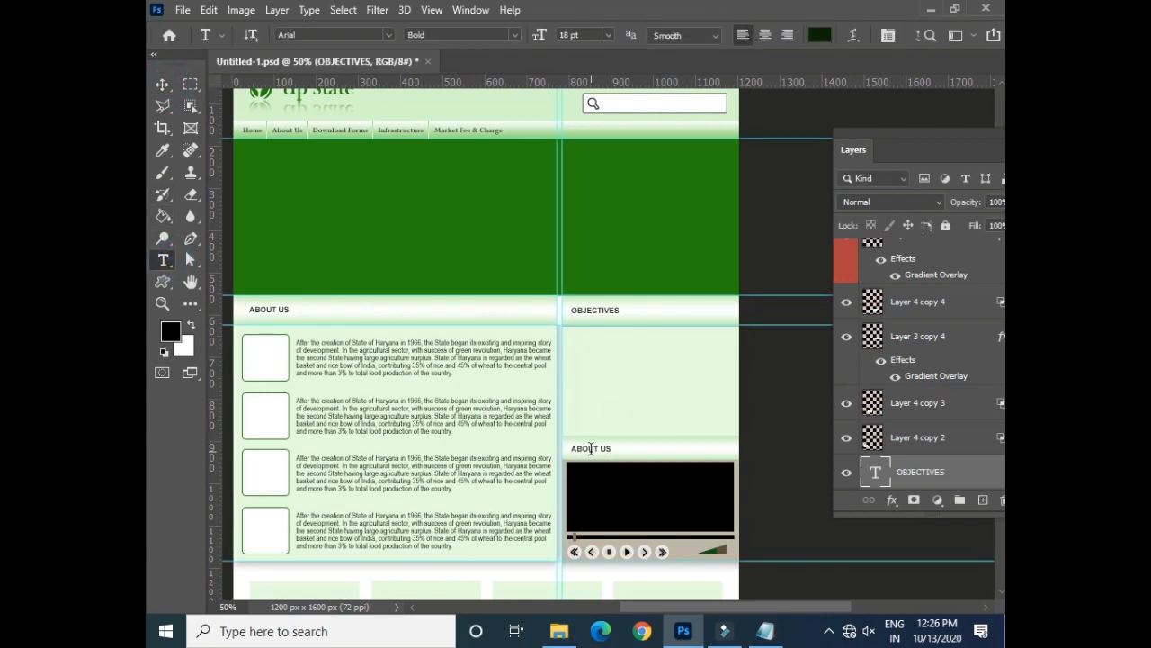
click(591, 447)
key(ctrl+v)
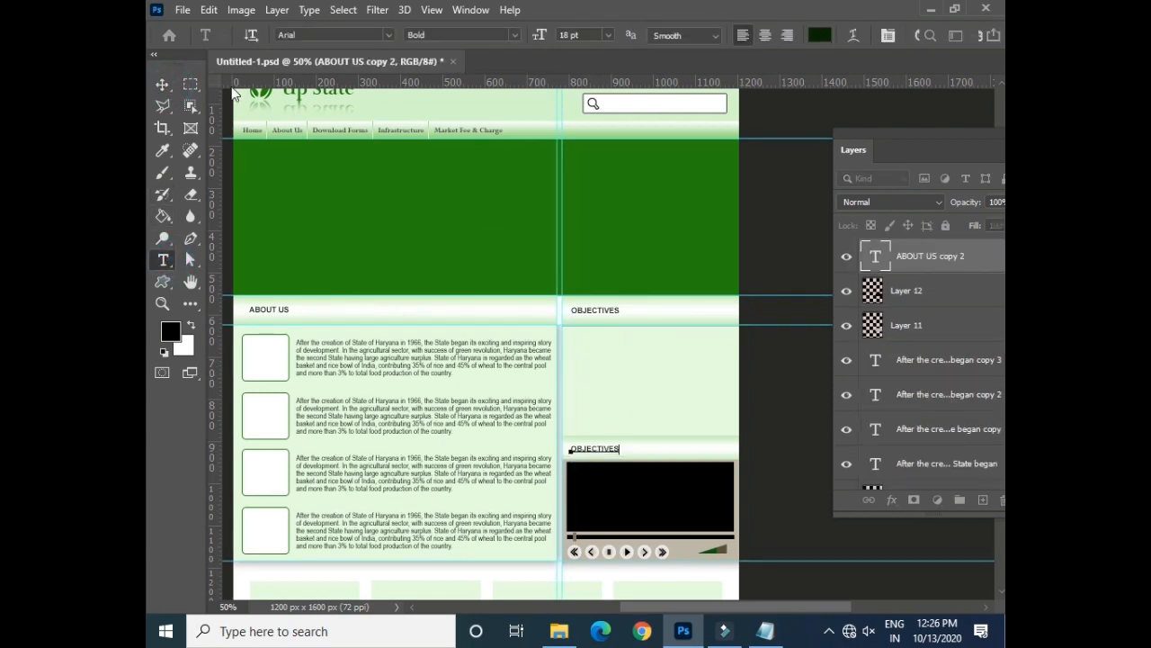
click(162, 83)
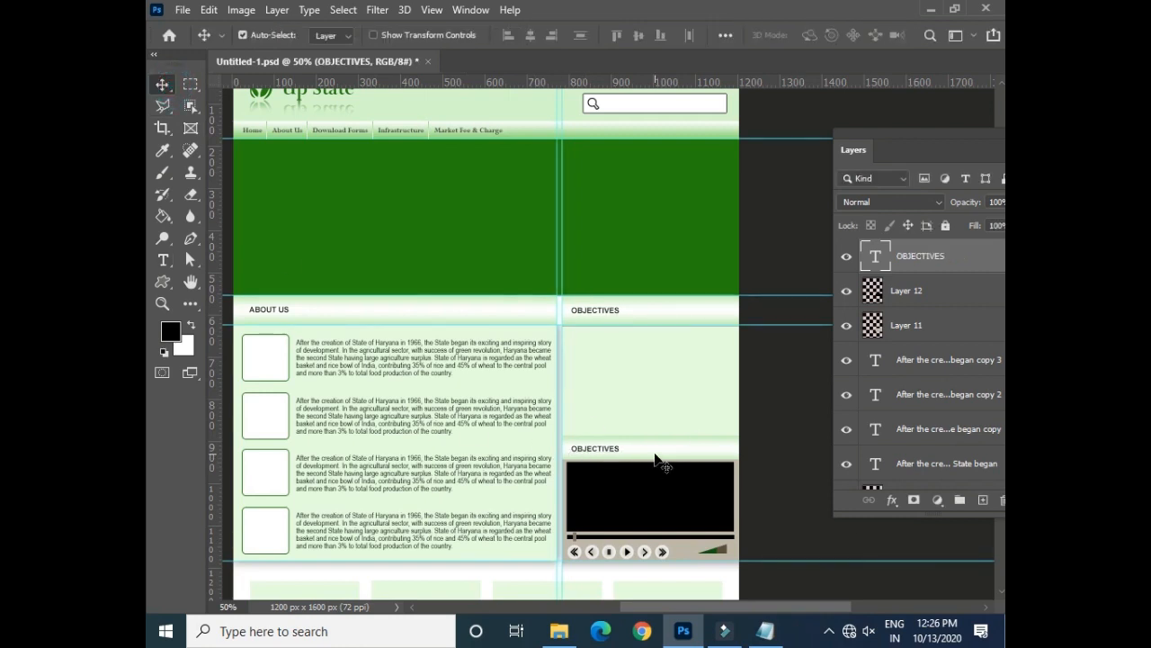
key(ctrl+s)
drag(439, 321, 509, 126)
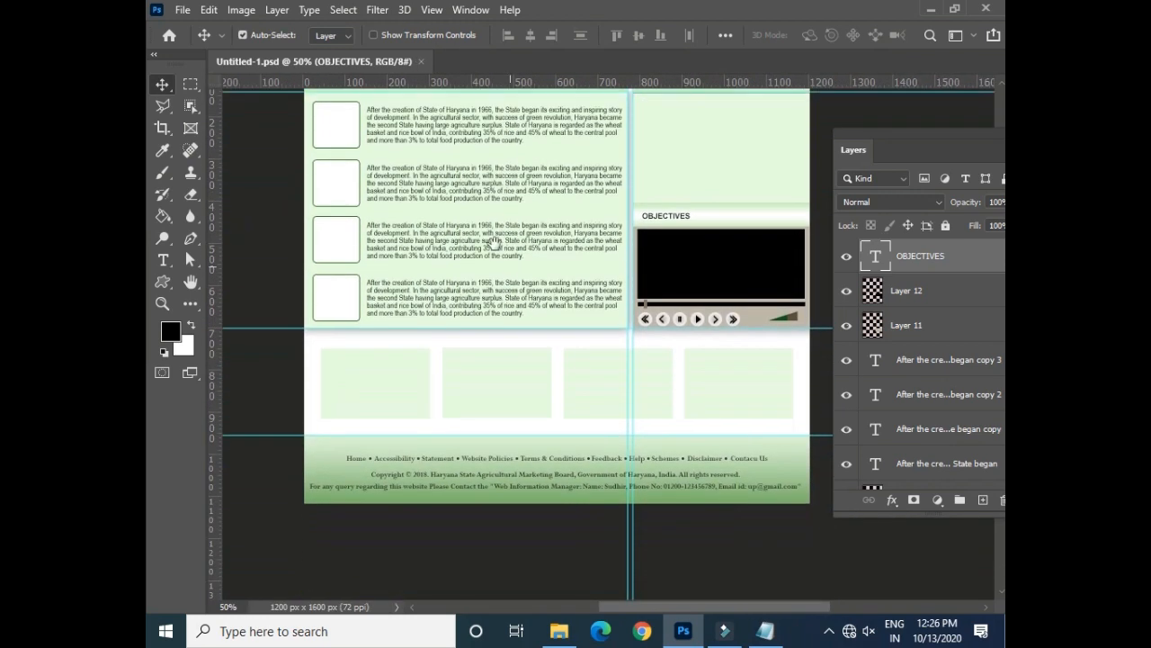
drag(494, 244, 440, 281)
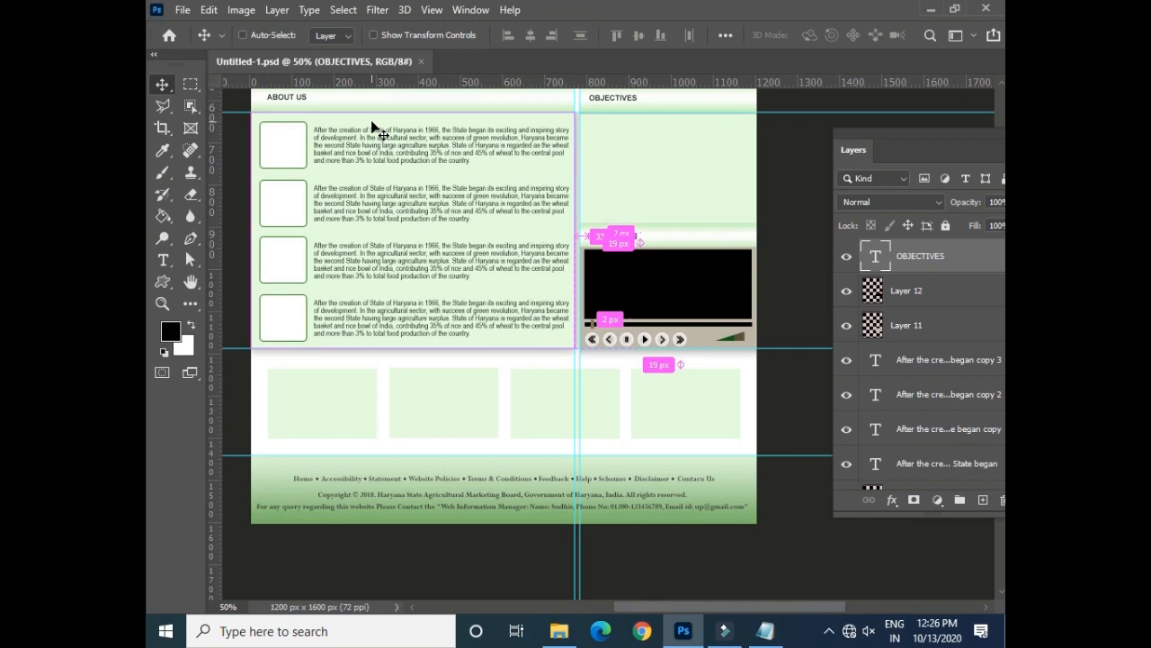
key(ctrl+o)
double_click(341, 158)
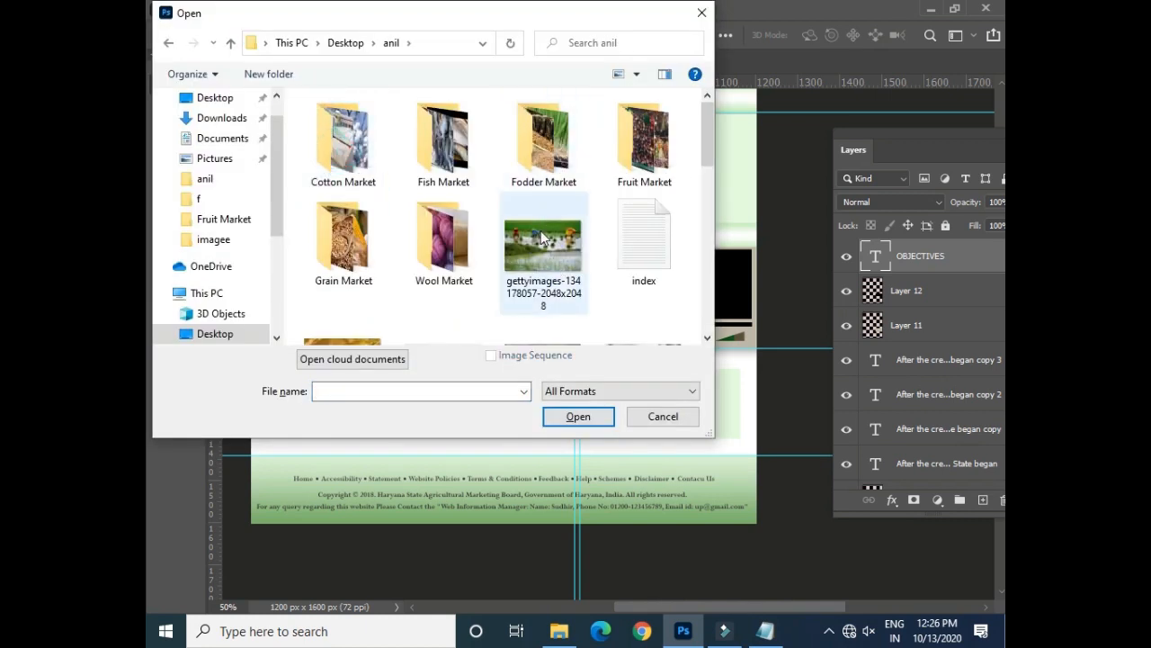
scroll(540, 230, down, 4)
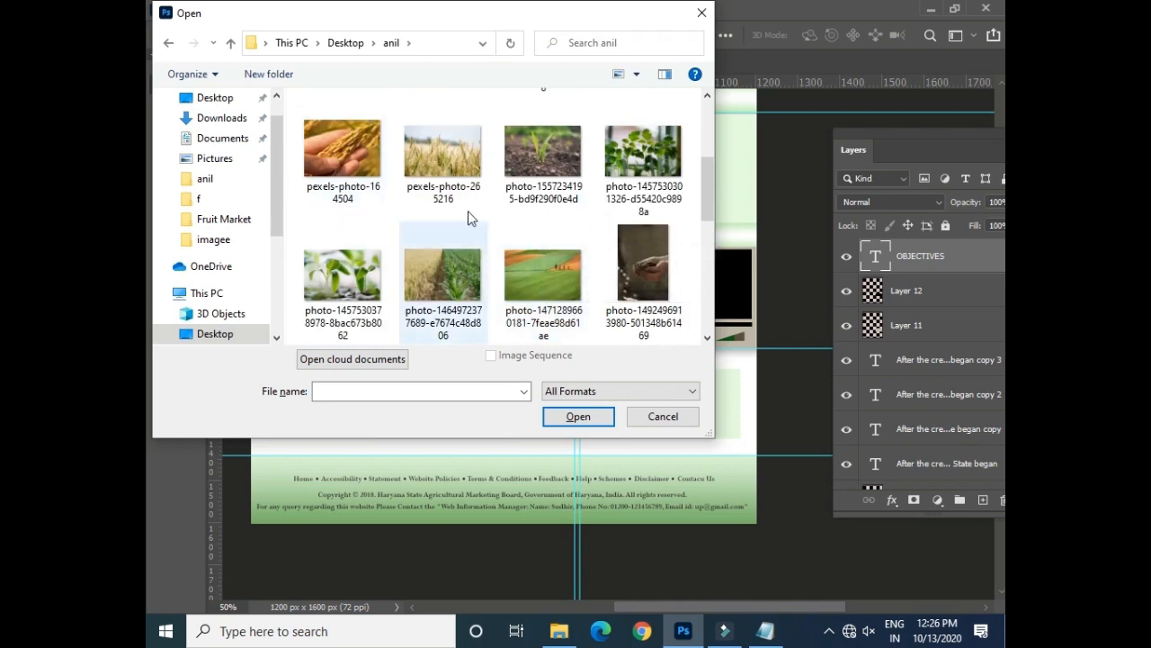
click(350, 158)
ctrl+click(445, 270)
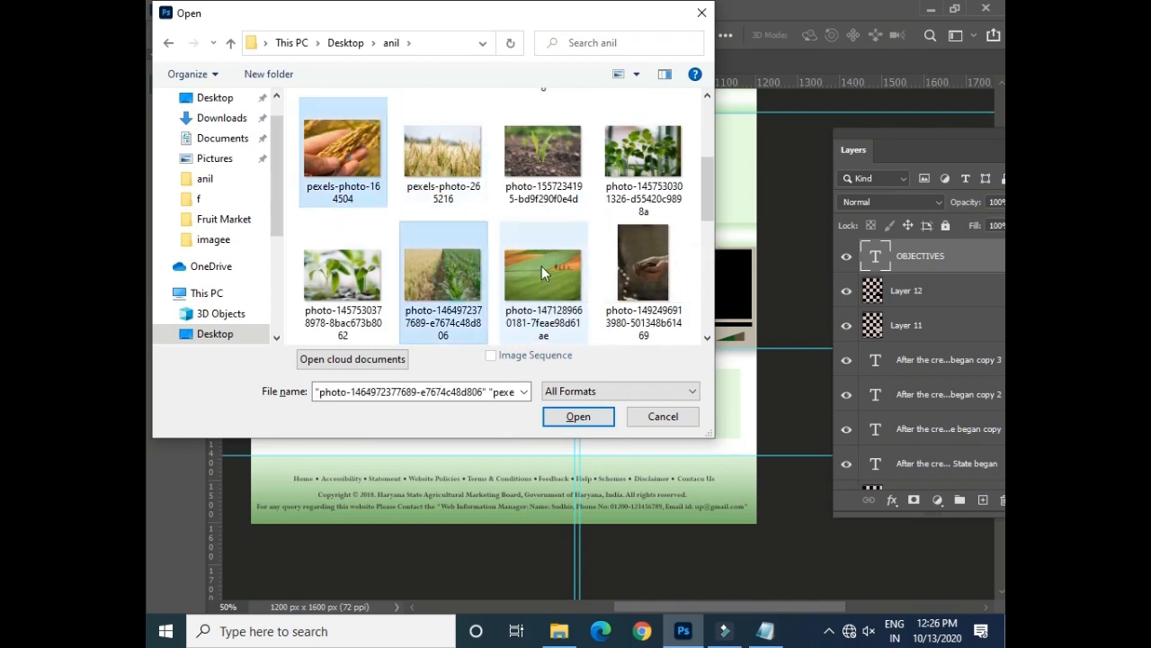
ctrl+click(541, 266)
ctrl+click(560, 167)
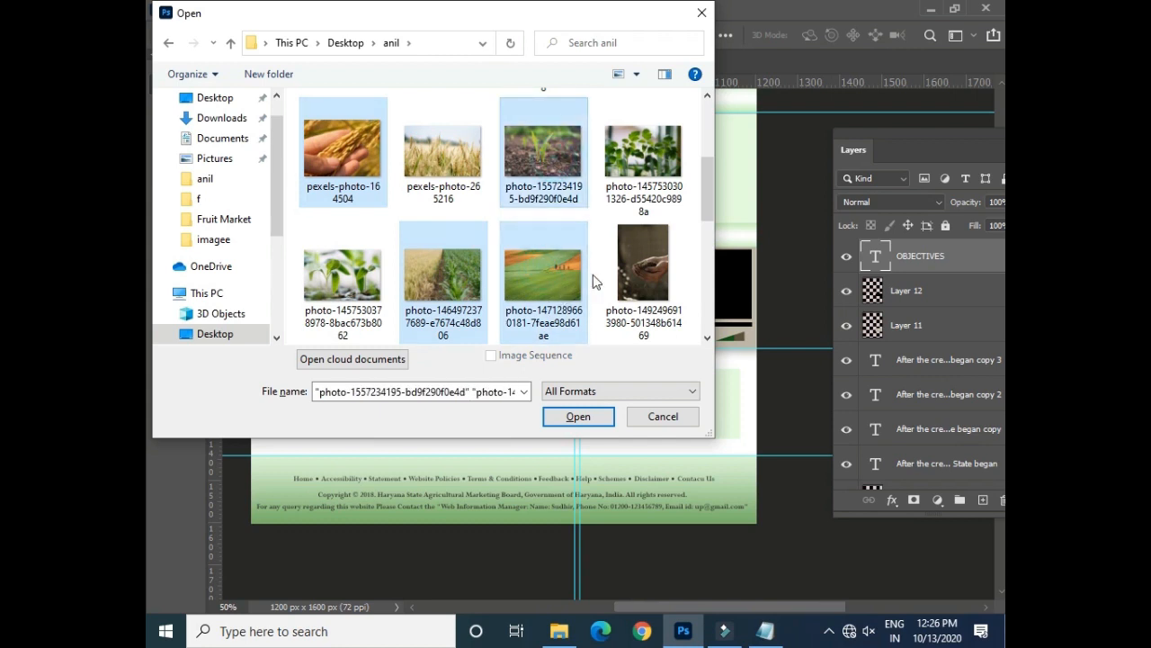
scroll(708, 203, down, 2)
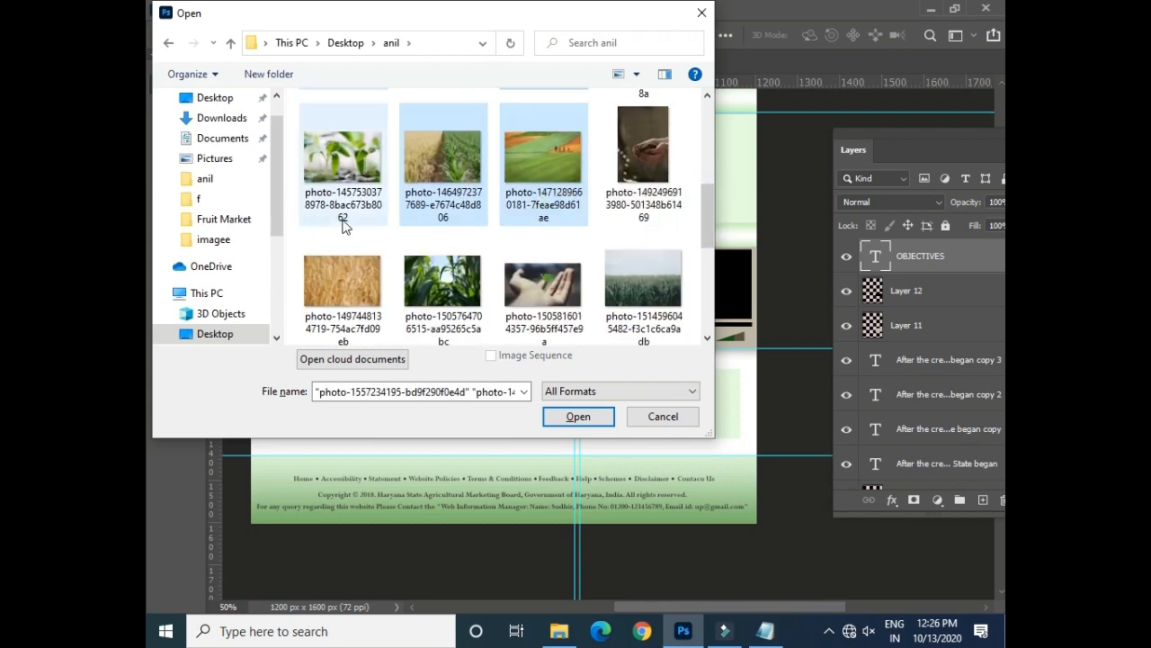
ctrl+click(443, 280)
click(578, 416)
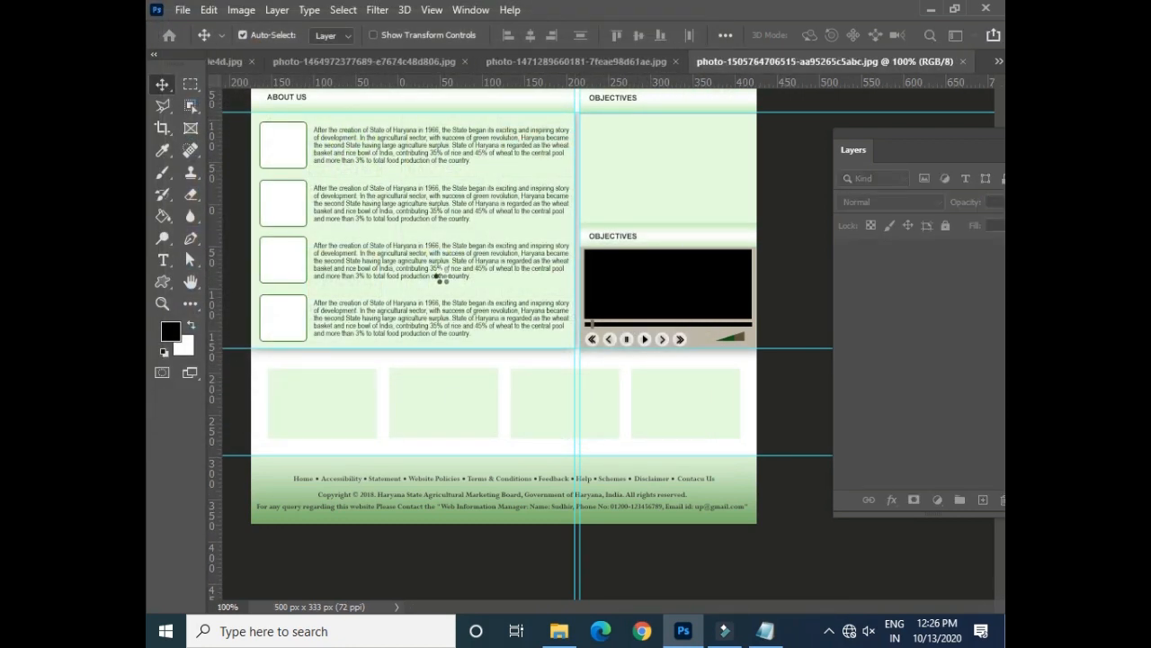
- Copy the entire corn-leaf photo and paste it into the outline of the first thumbnail frame under ABOUT US in Untitled-1.psd
key(ctrl+a)
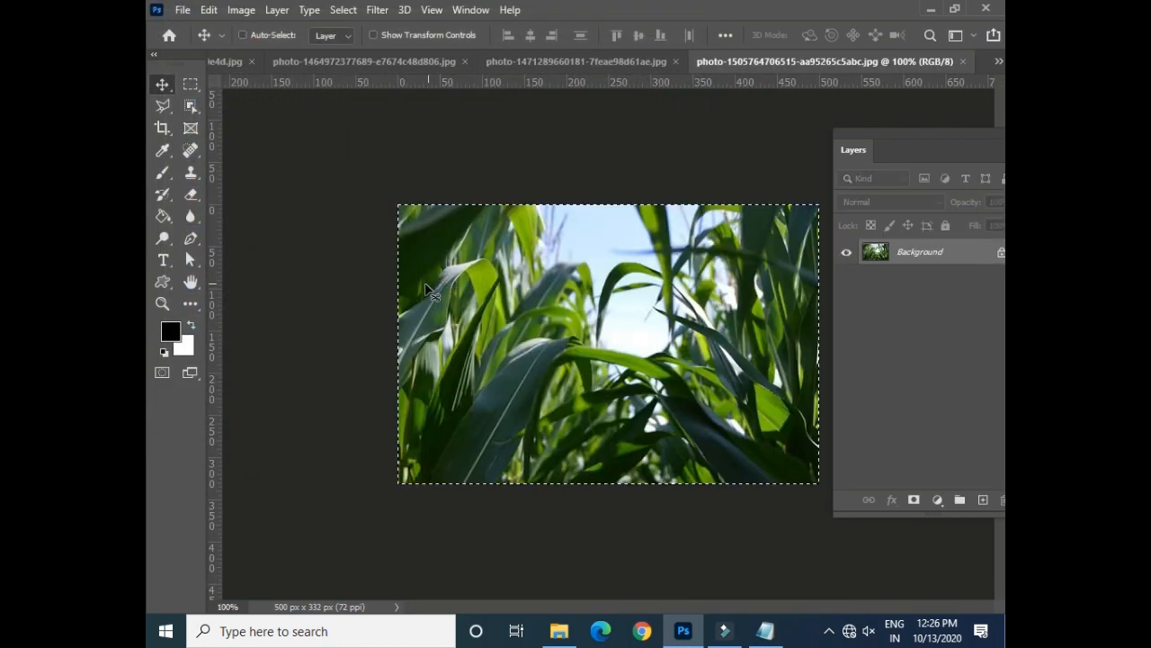
click(997, 61)
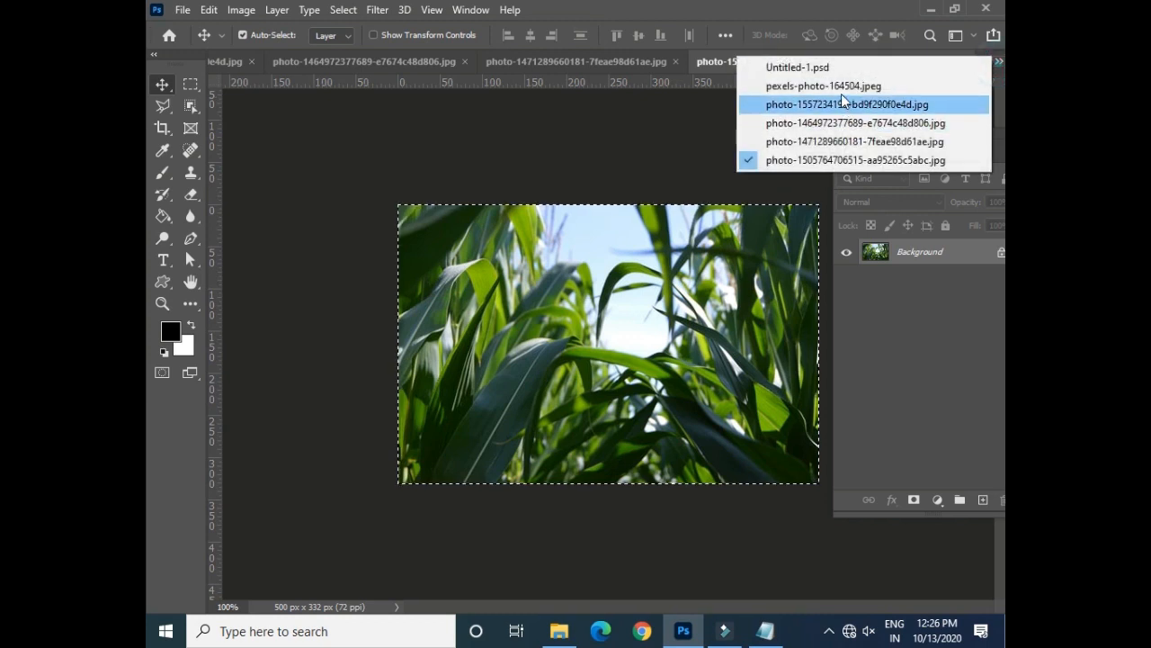
click(804, 69)
ctrl+click(279, 232)
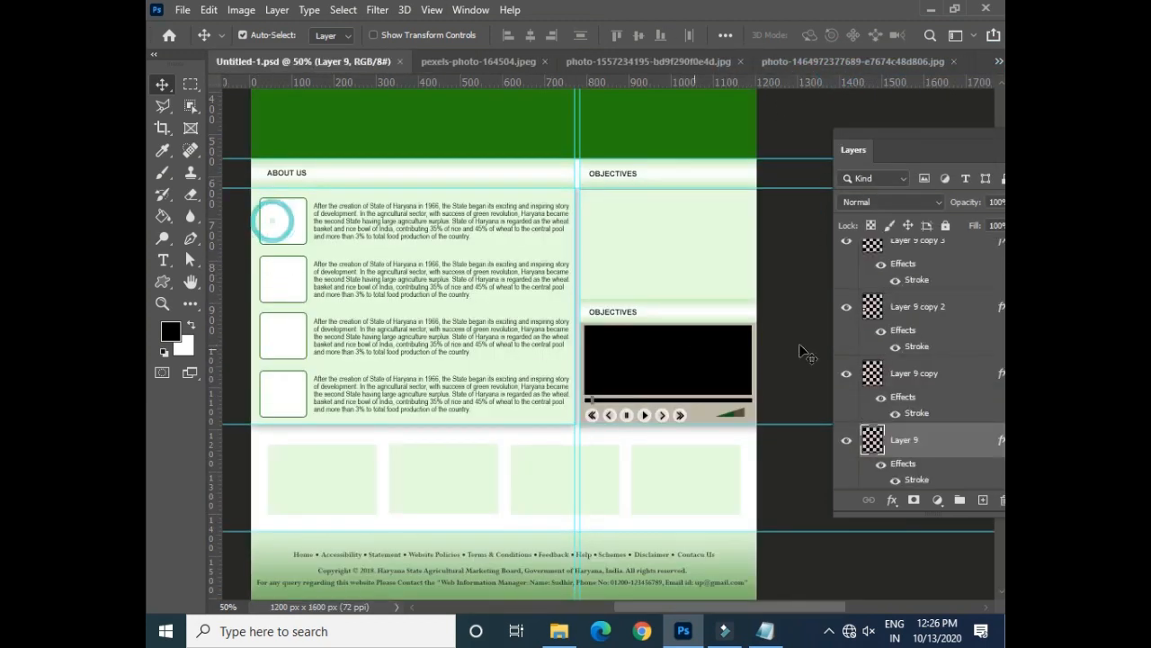
ctrl+click(874, 440)
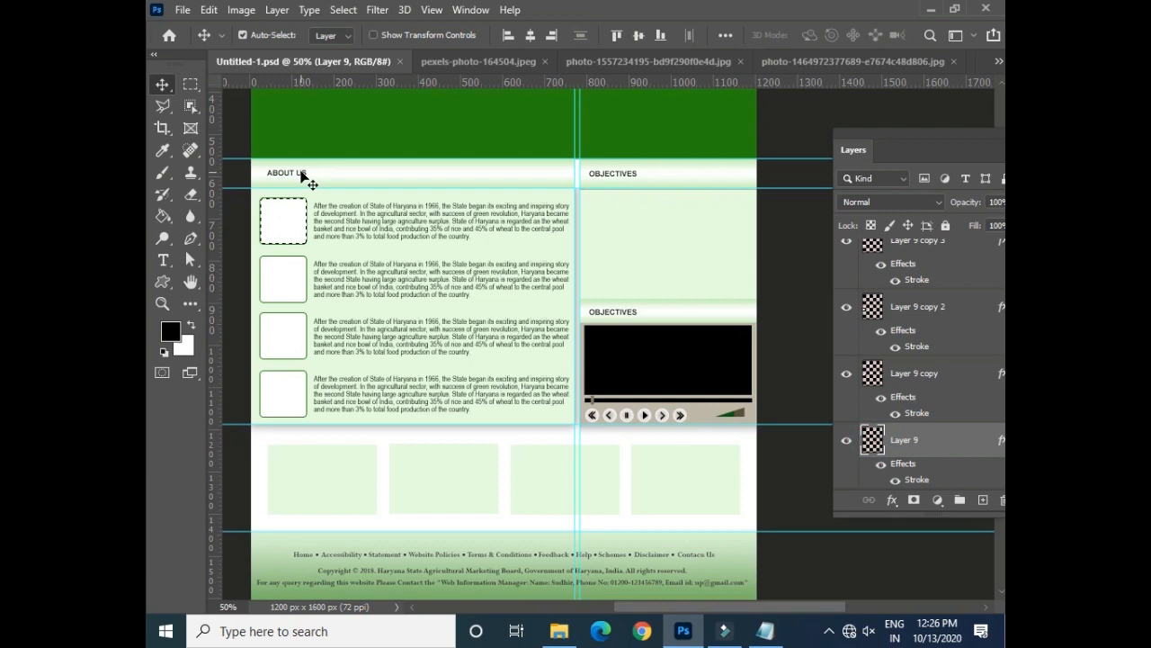
click(209, 9)
mouse_move(419, 101)
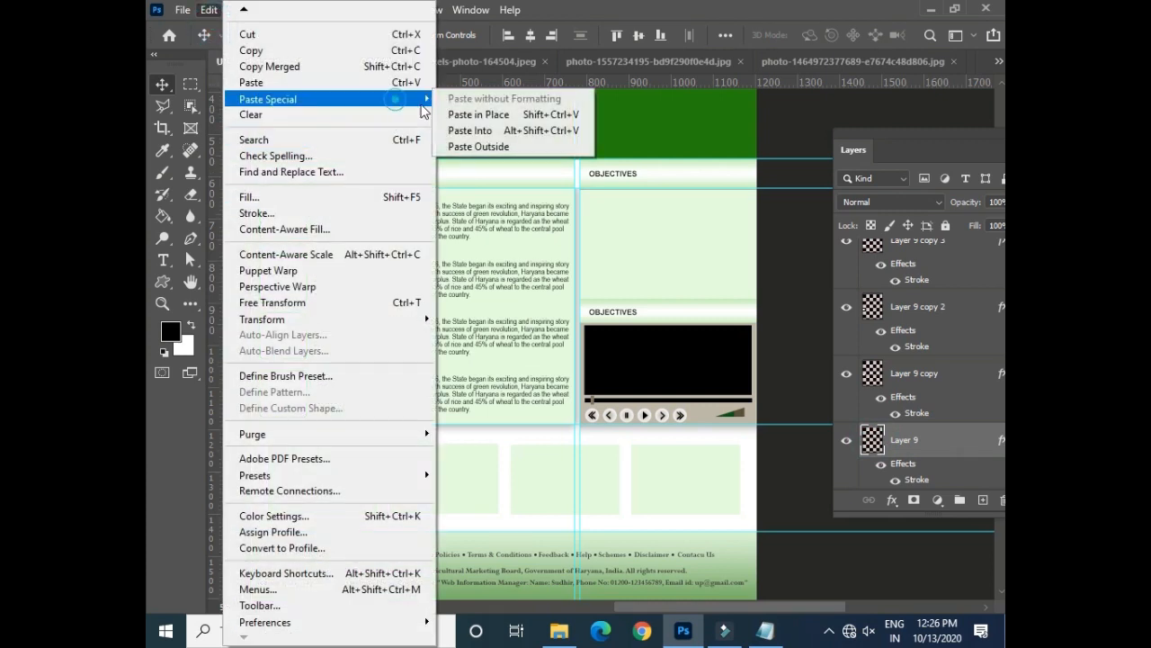
click(461, 134)
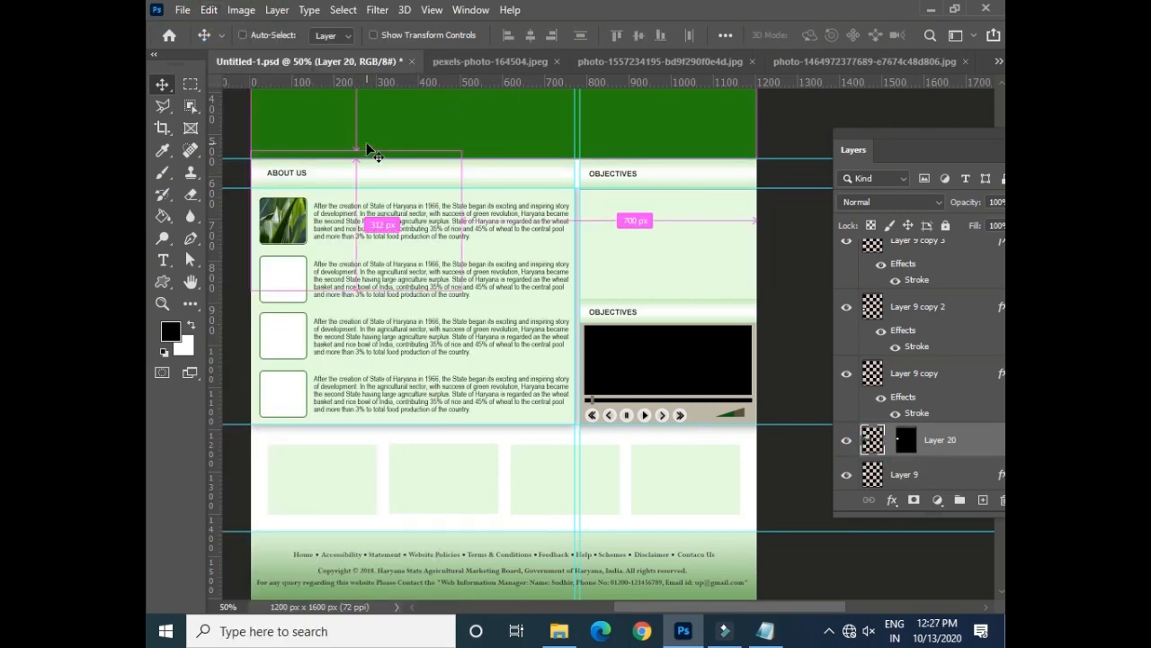
- Scale the pasted corn-leaf photo to about 36.4% and position it to fill the first thumbnail frame
key(ctrl+t)
drag(466, 293, 308, 228)
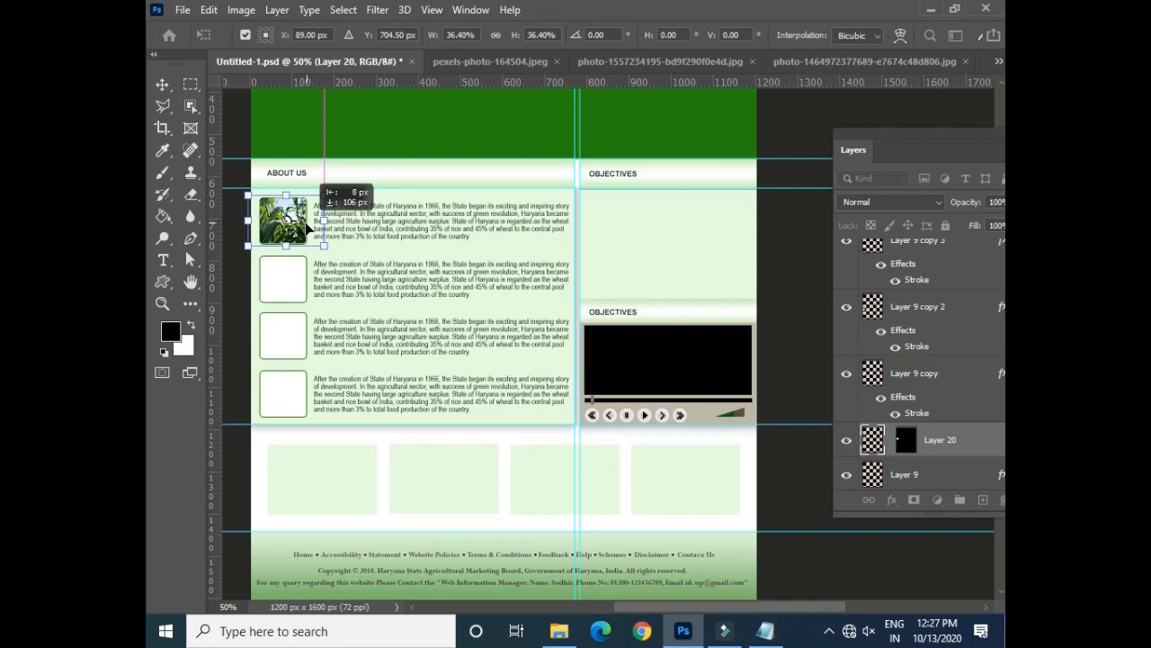
key(Return)
- Copy the entire pexels-photo-164504 rice image and paste it into the outline of the second thumbnail frame in Untitled-1.psd
key(ctrl+plus)
key(ctrl+plus)
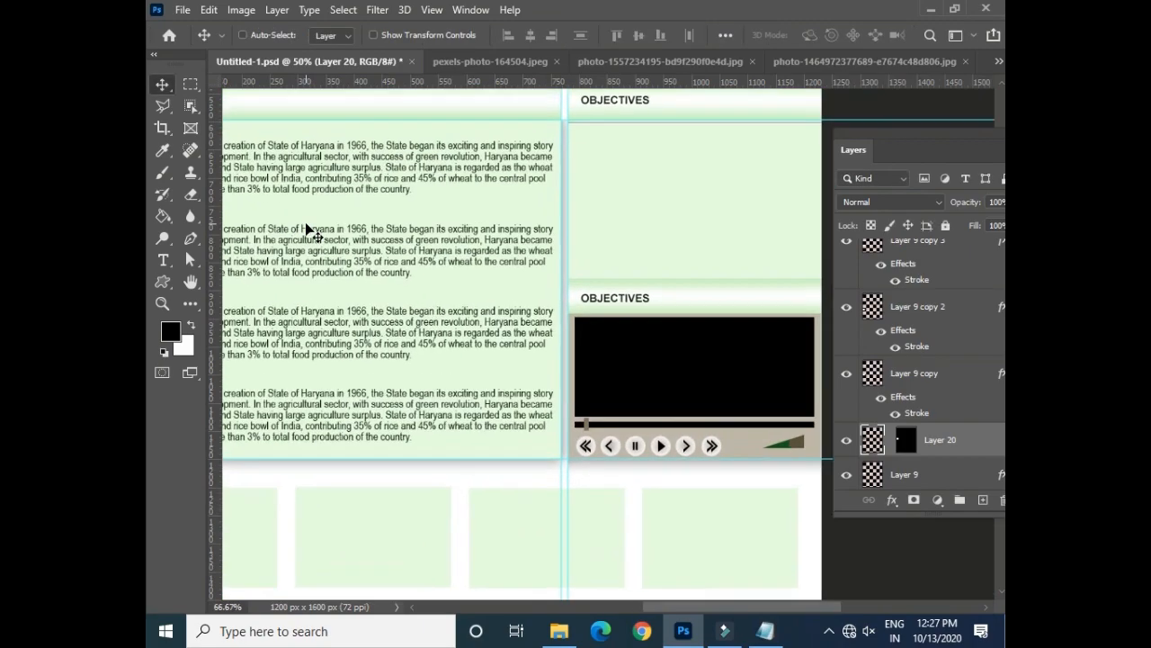
drag(360, 257, 719, 315)
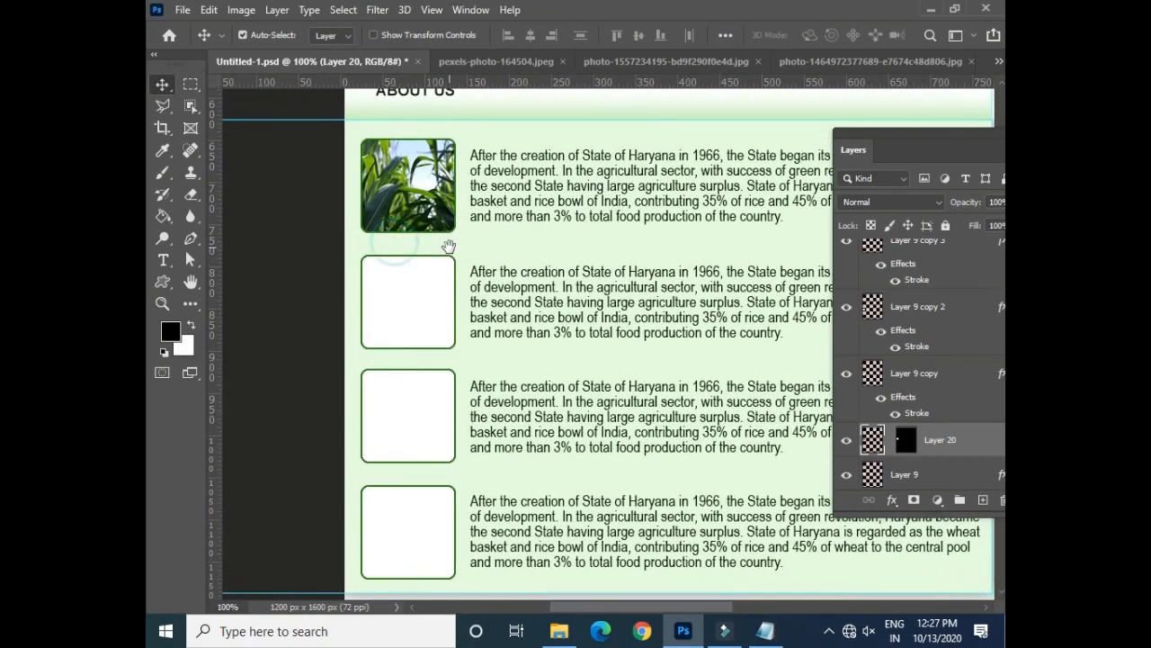
key(ctrl+plus)
drag(367, 232, 462, 358)
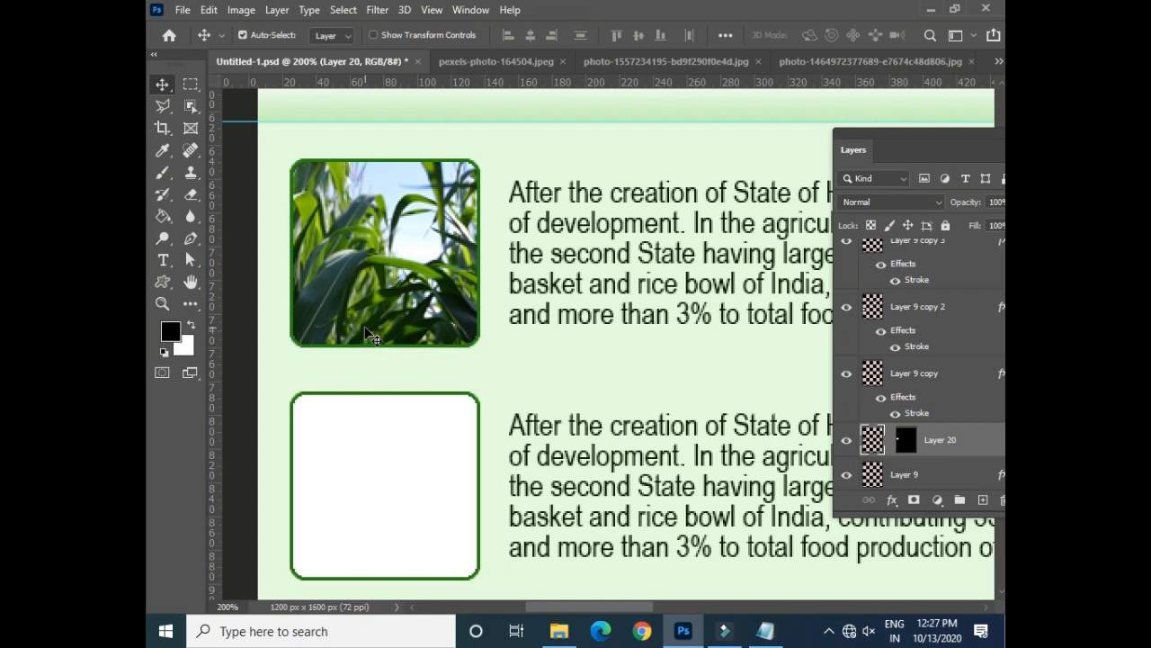
click(400, 474)
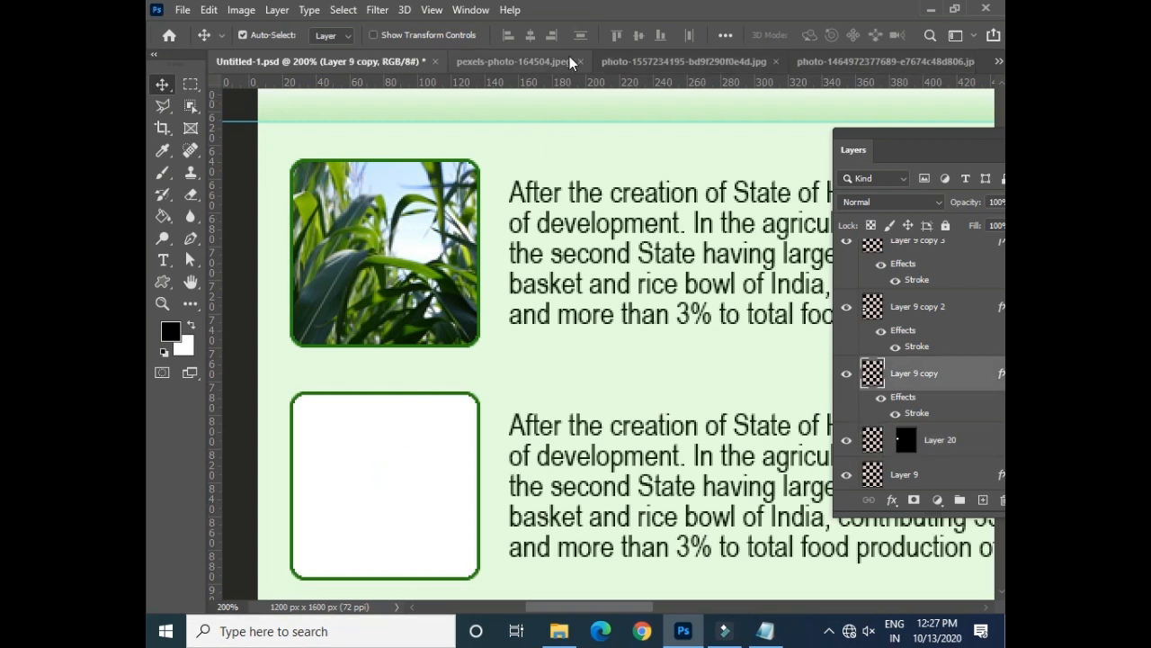
click(544, 62)
key(ctrl+a)
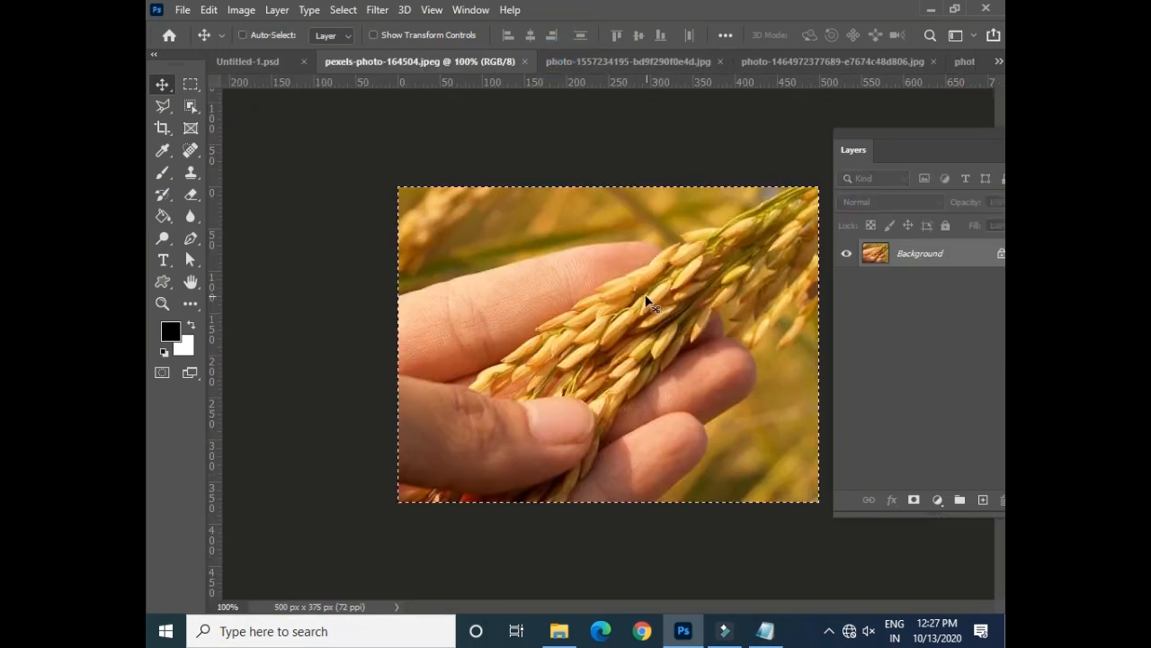
click(251, 61)
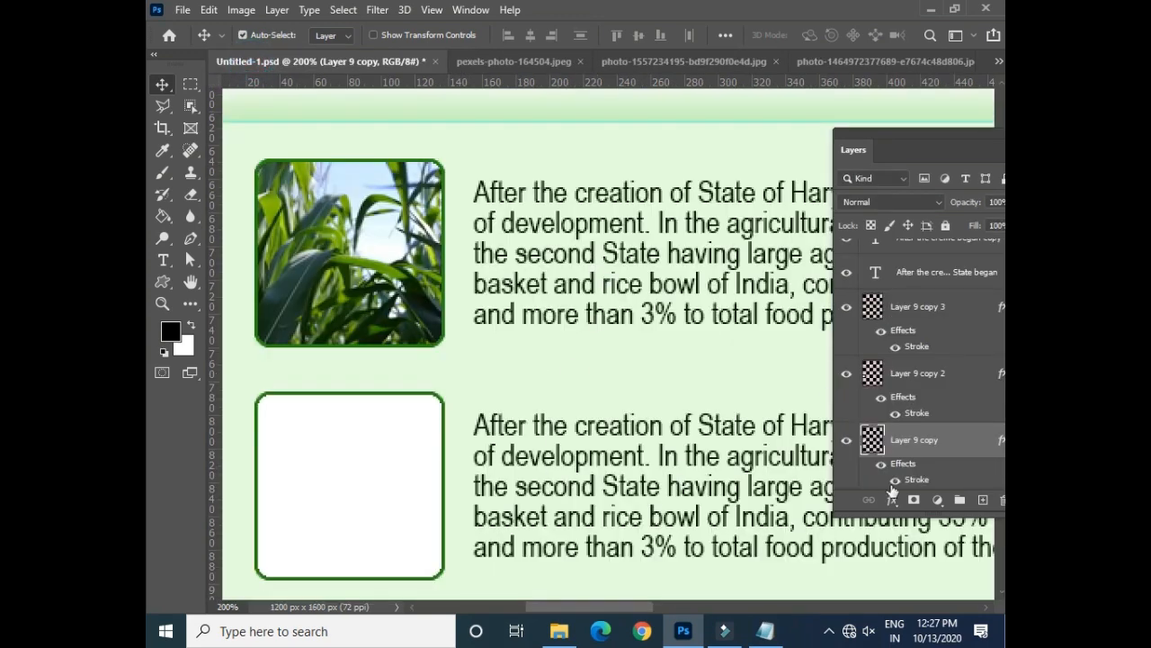
ctrl+click(873, 439)
click(208, 9)
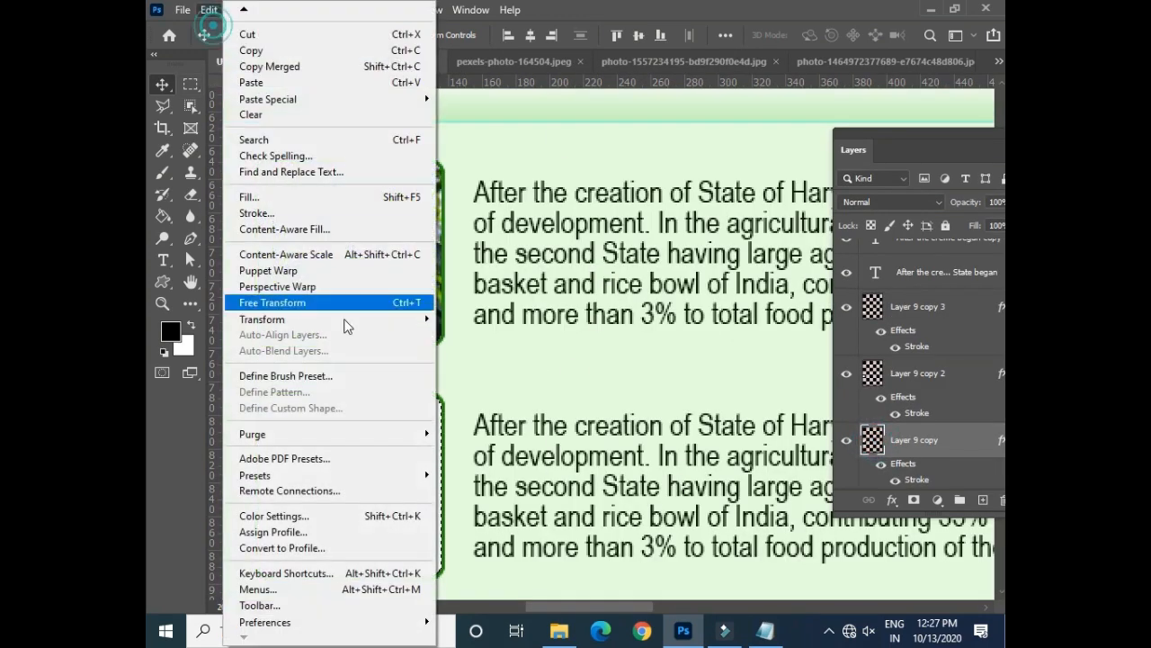
mouse_move(398, 101)
click(458, 132)
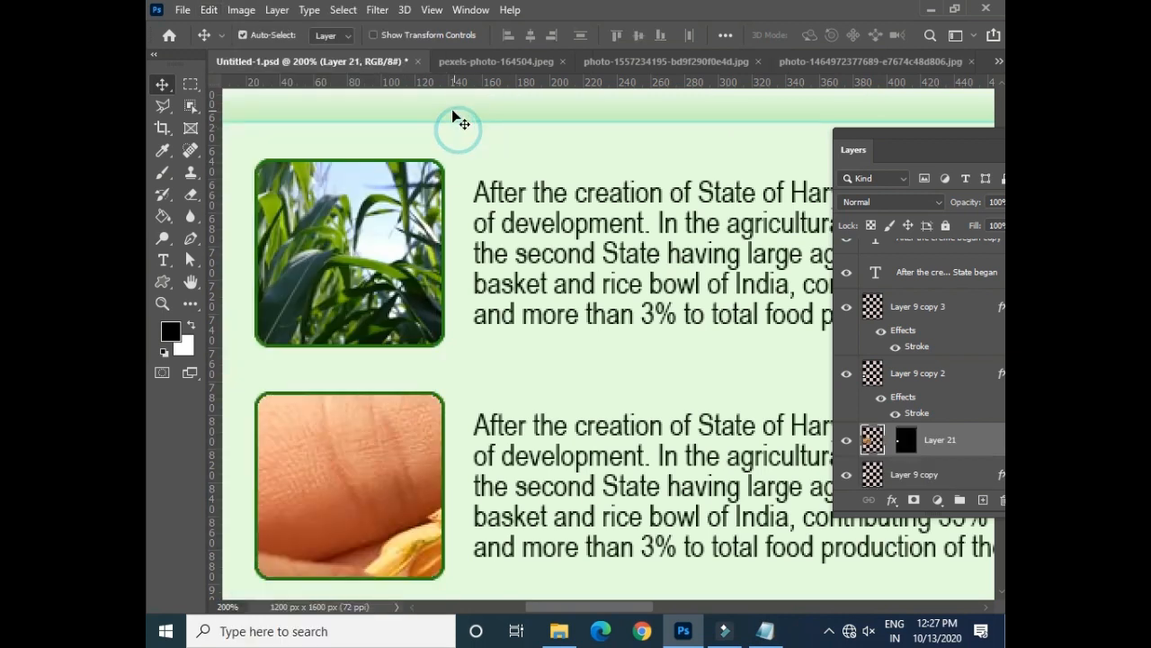
- Scale the pasted rice photo to about 31.4% and position it to fill the second thumbnail frame
key(ctrl+t)
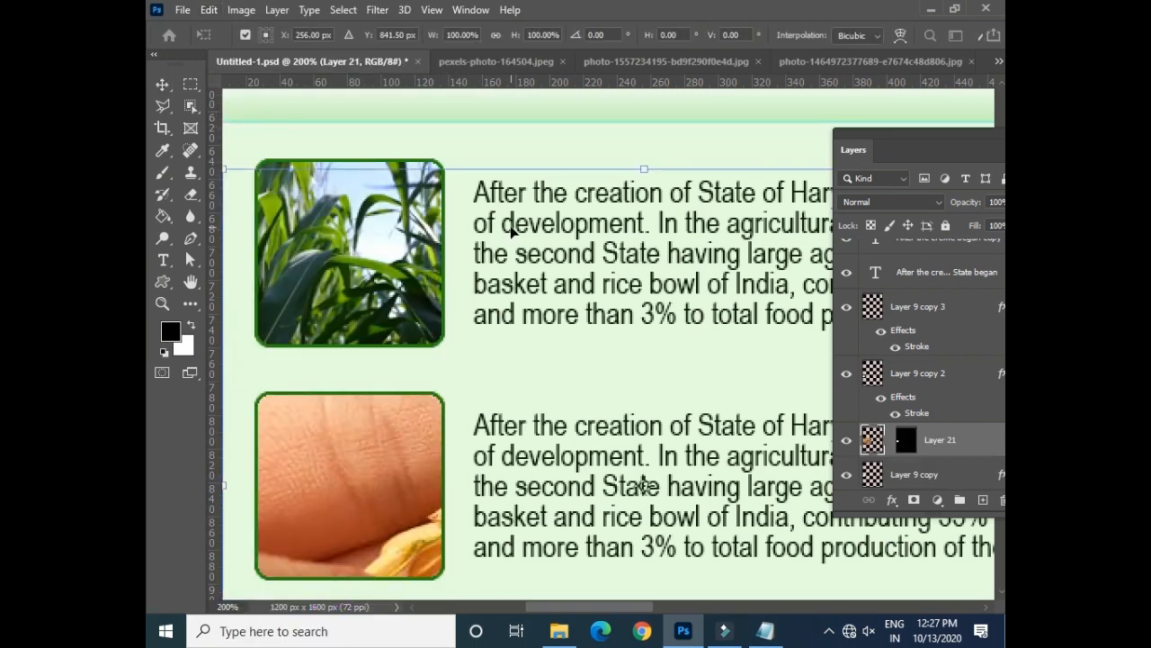
key(ctrl+minus)
drag(415, 258, 704, 474)
drag(723, 520, 438, 412)
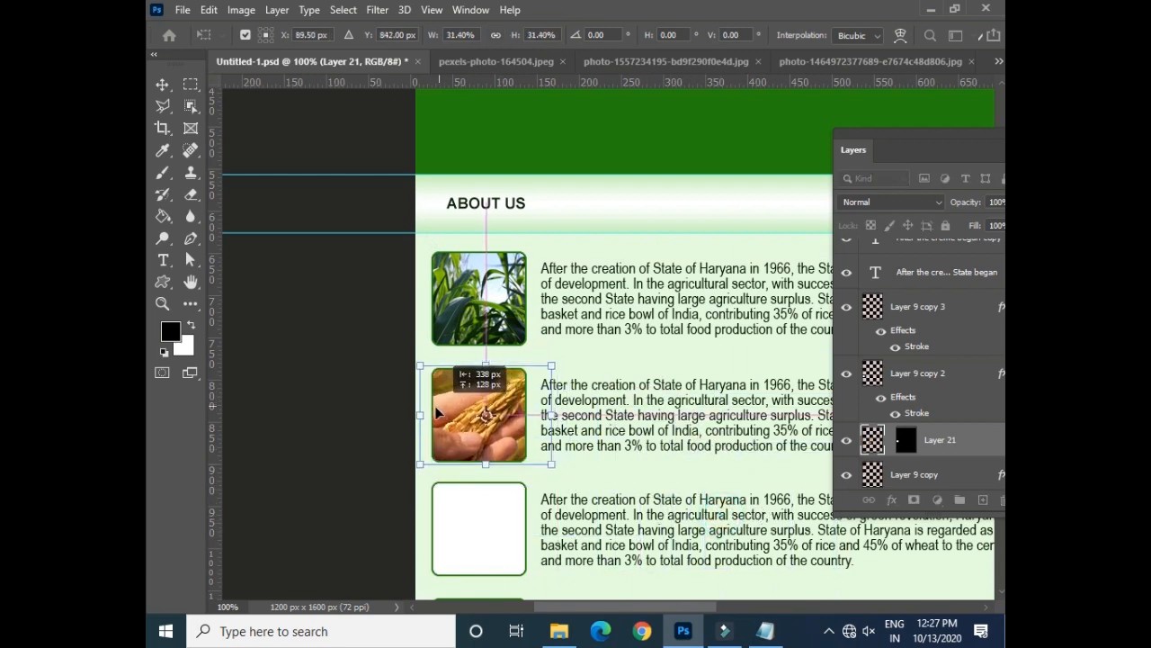
key(Return)
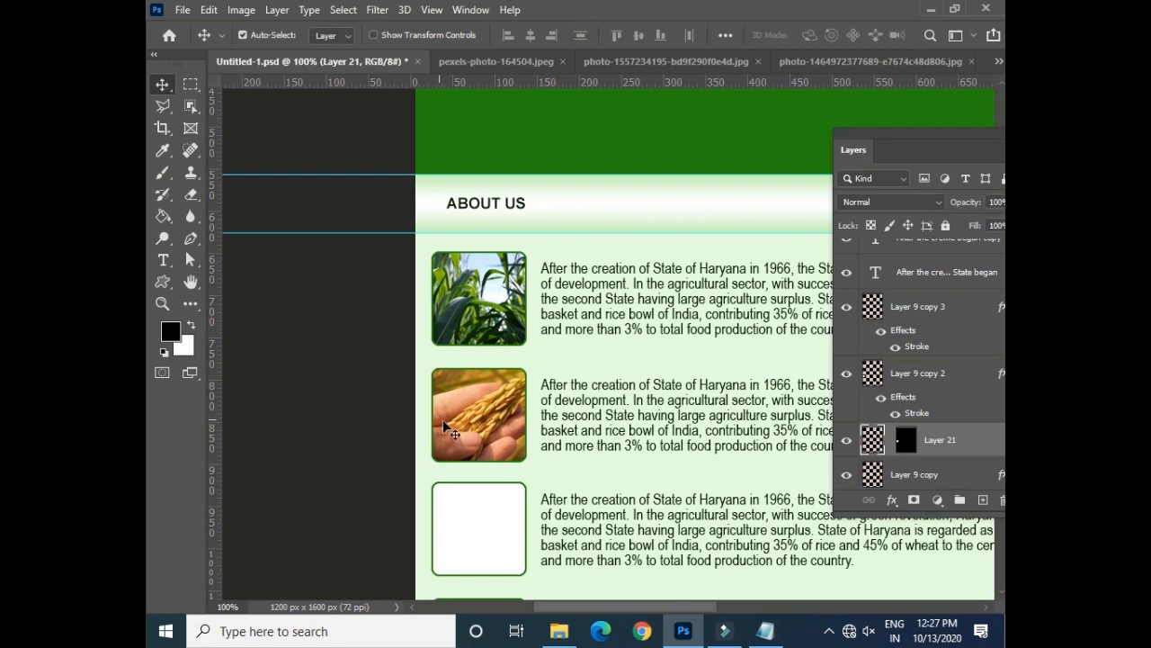
drag(483, 418, 469, 413)
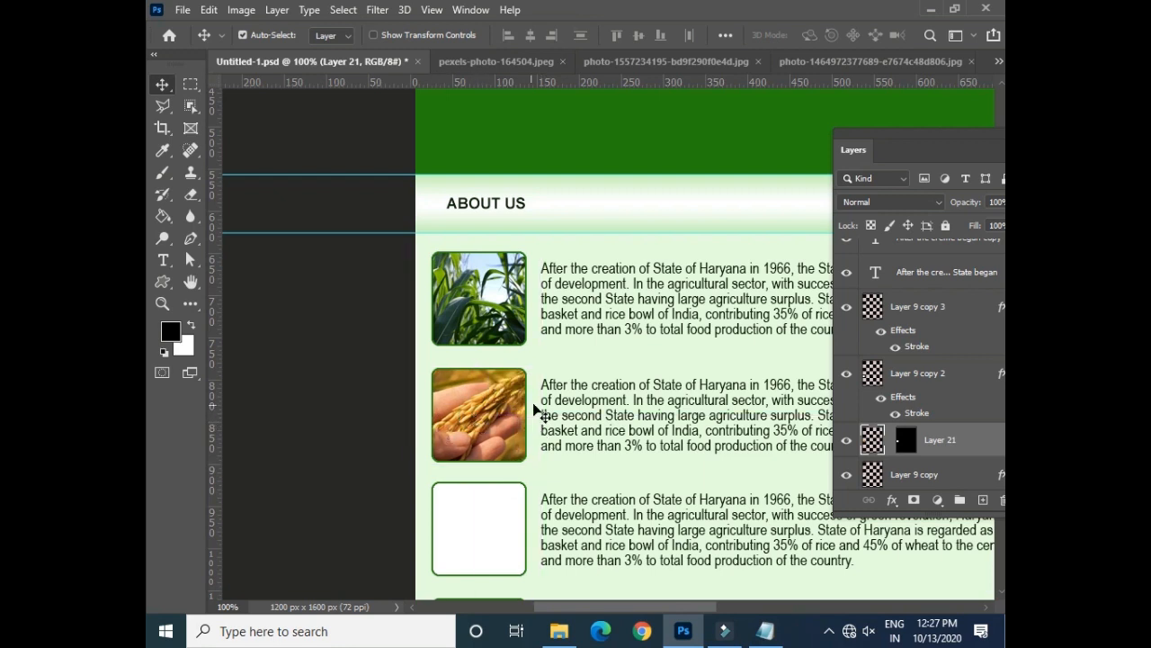
click(629, 61)
key(ctrl+a)
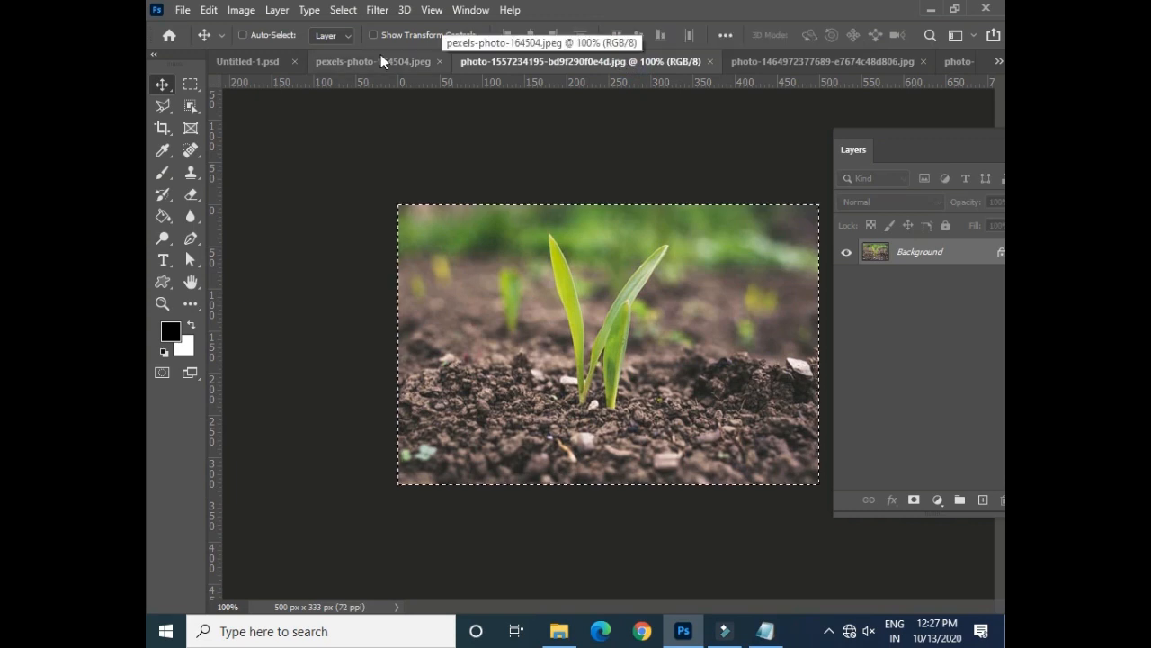
click(263, 61)
click(294, 510)
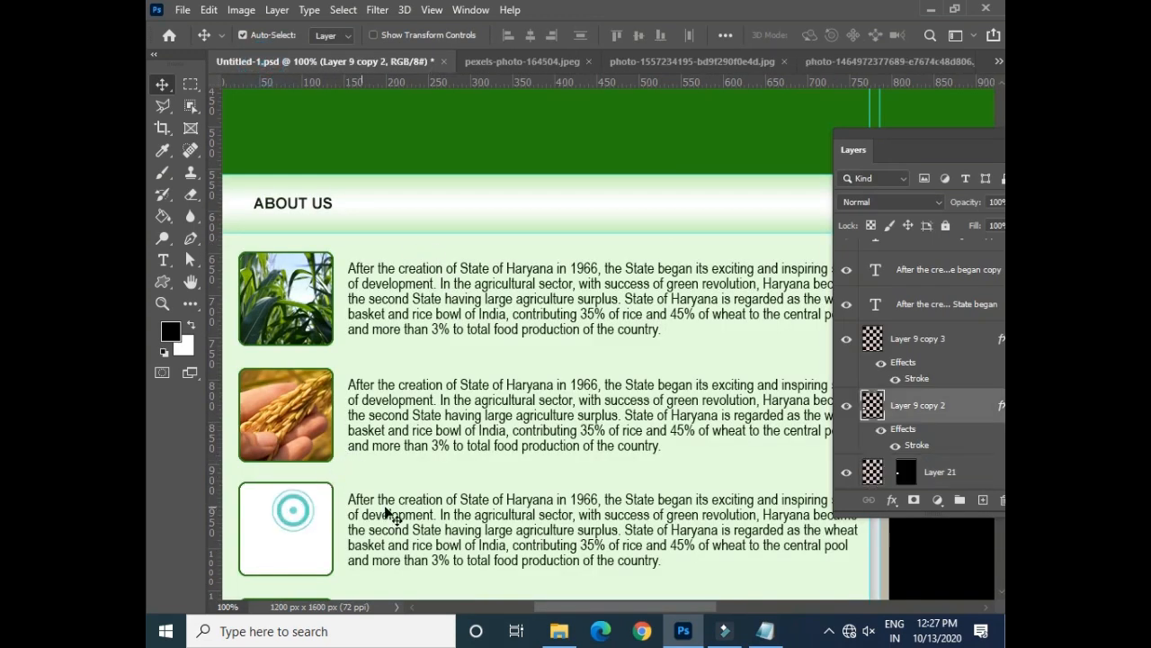
drag(400, 467, 470, 244)
click(369, 294)
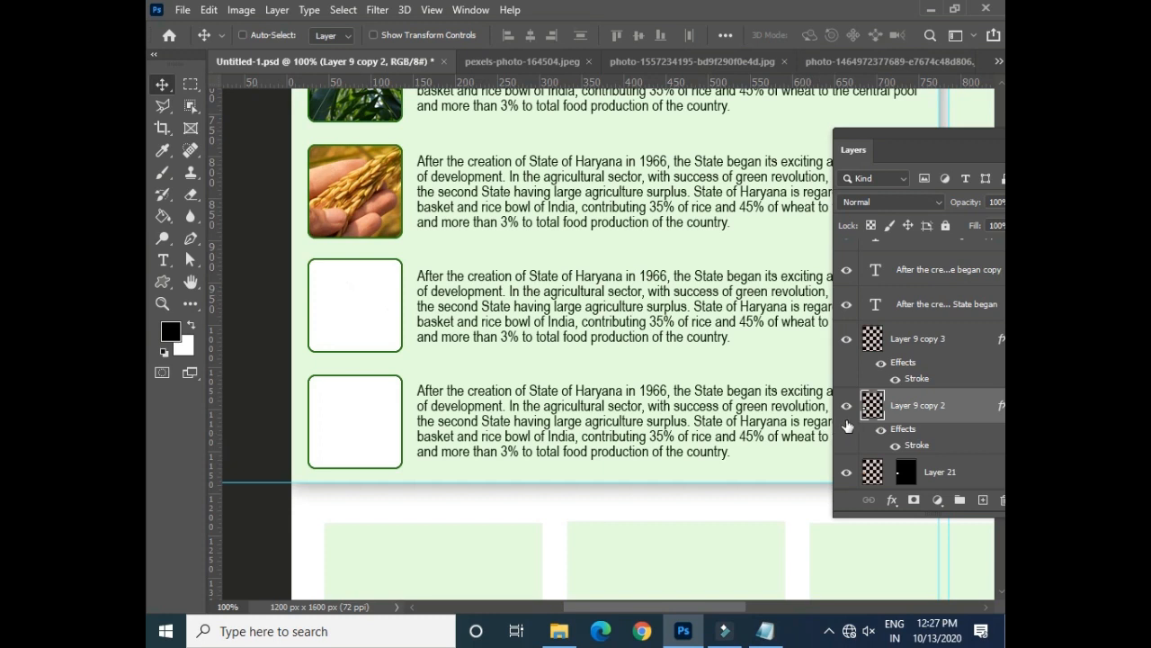
ctrl+click(873, 405)
click(203, 11)
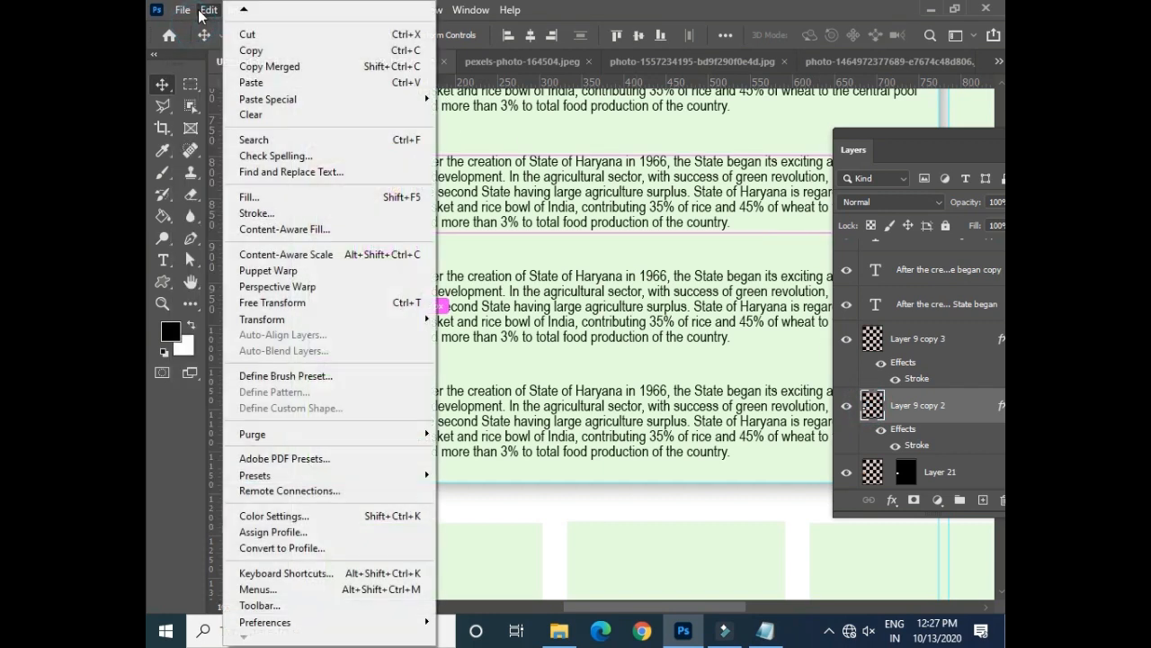
mouse_move(399, 99)
click(481, 130)
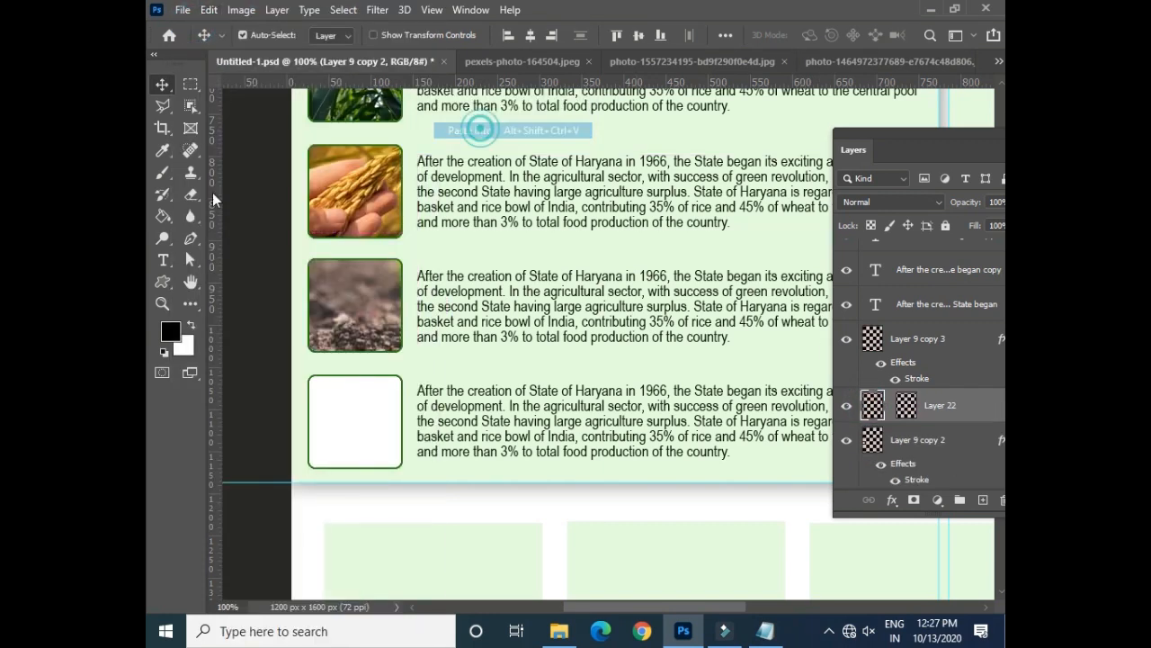
- Scale the pasted seedling photo to about 35% and position it to fill the third thumbnail frame
key(ctrl+t)
drag(710, 444, 409, 311)
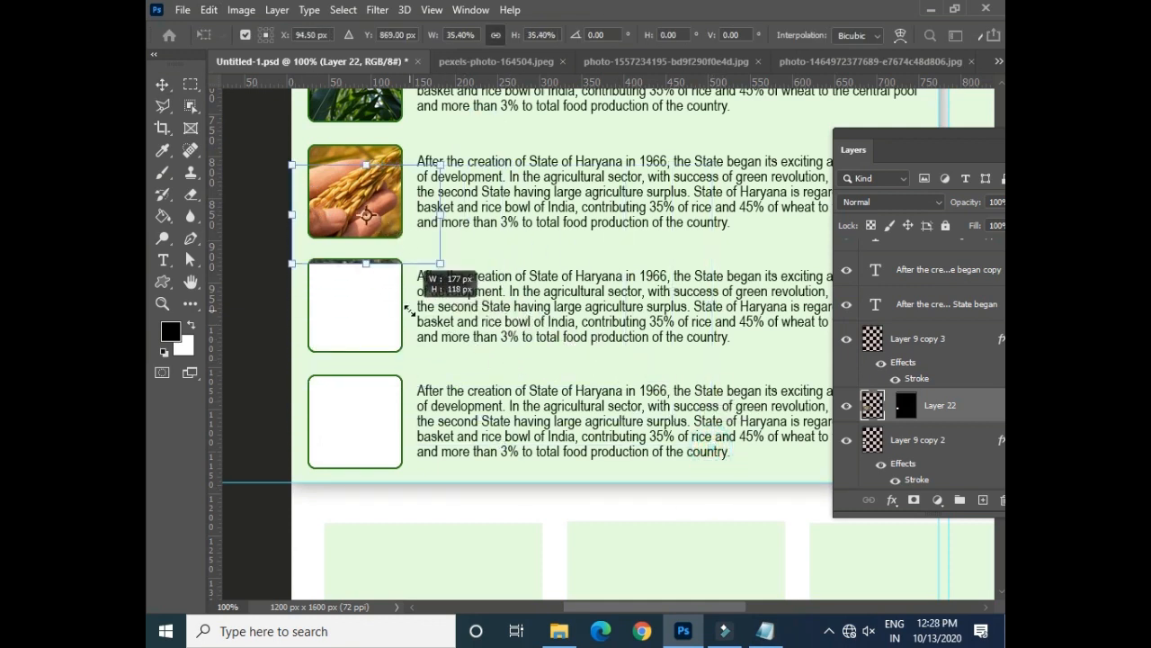
drag(393, 216, 386, 319)
key(Return)
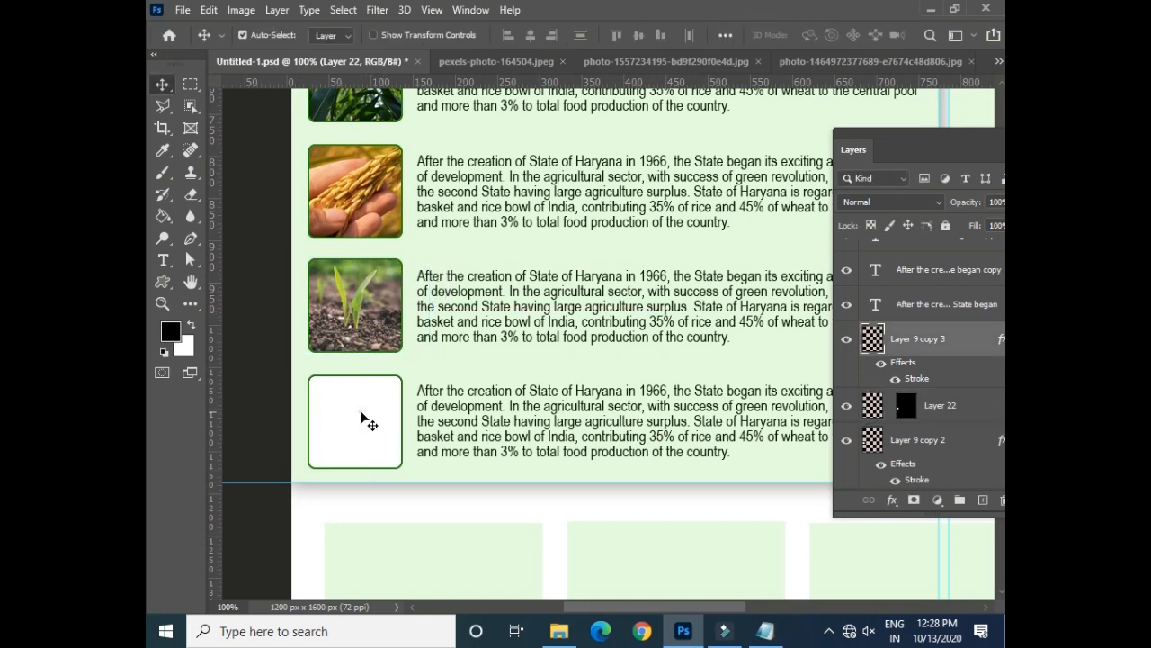
click(367, 416)
click(706, 61)
click(852, 60)
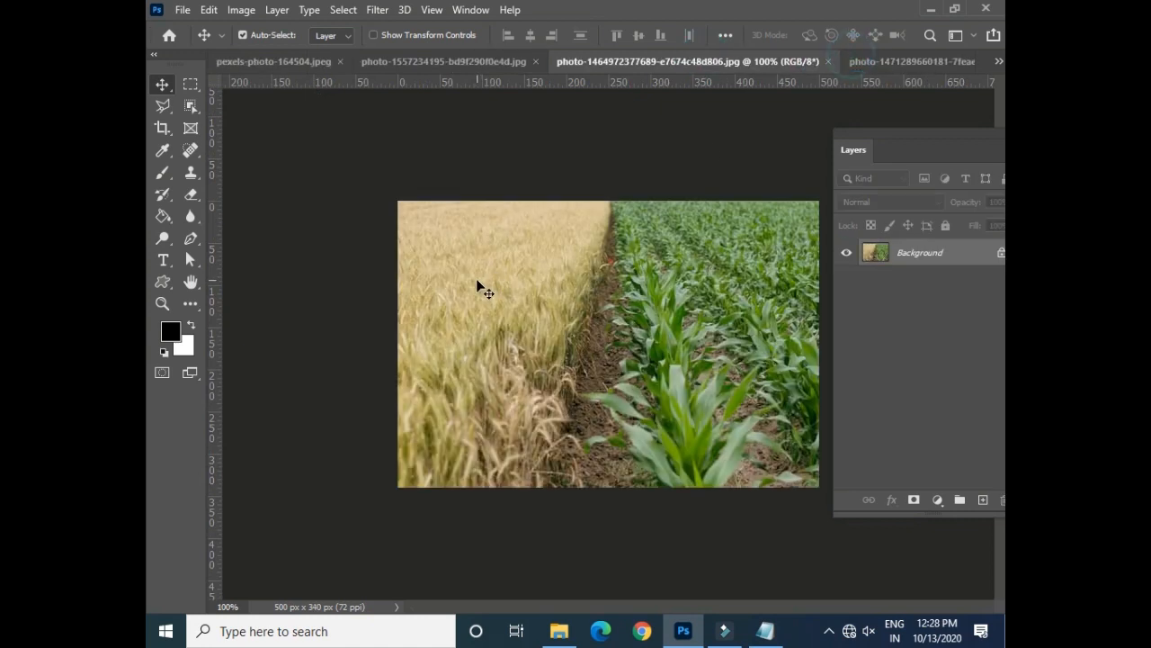
key(ctrl+a)
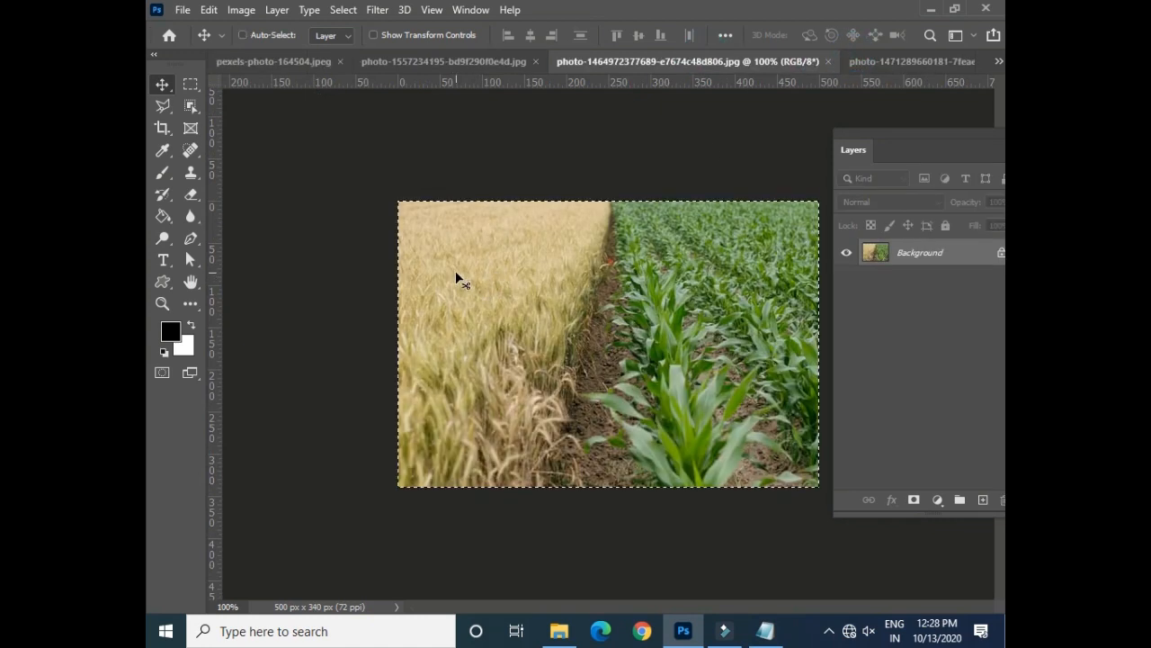
click(268, 61)
click(999, 60)
click(962, 65)
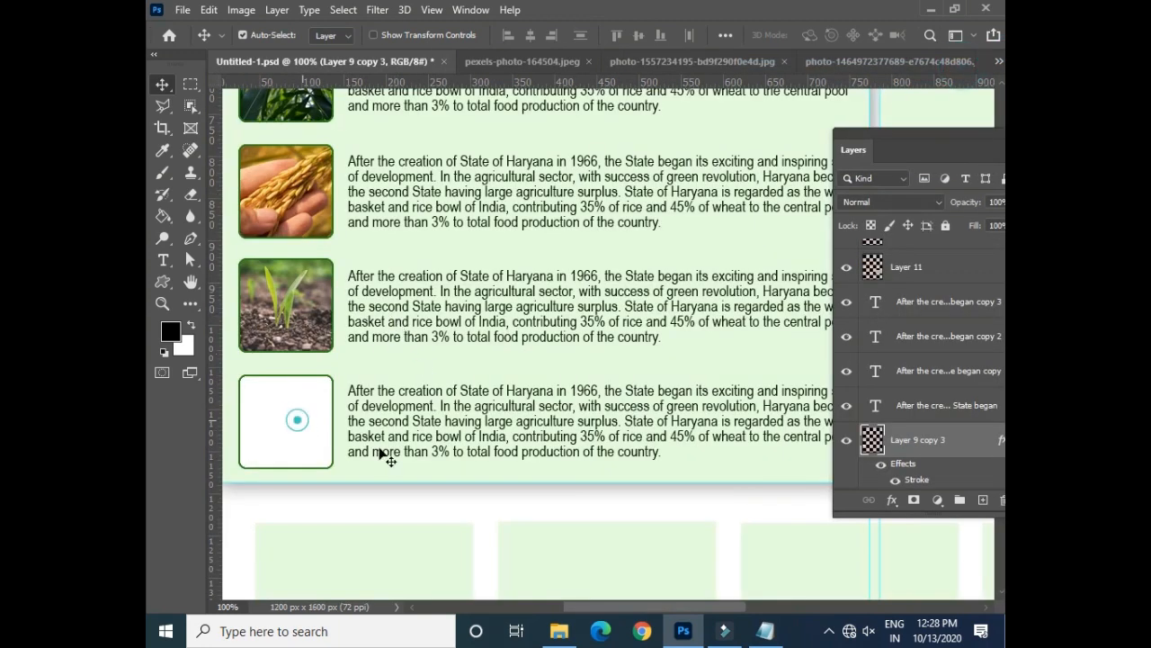
ctrl+click(872, 439)
click(245, 9)
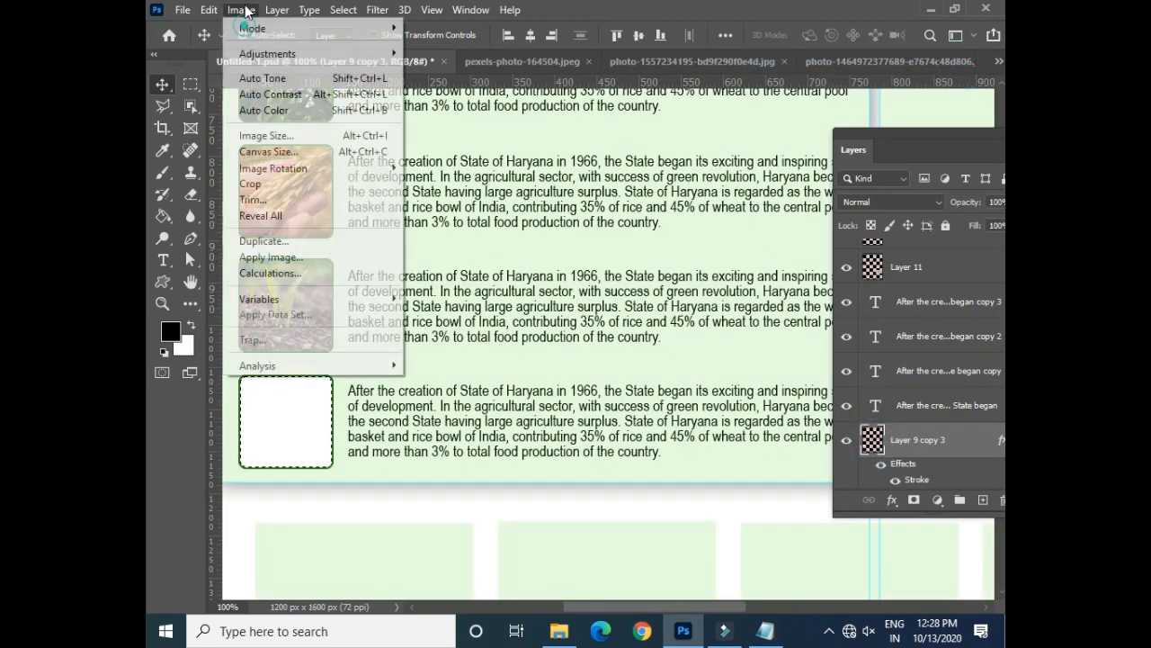
mouse_move(208, 9)
mouse_move(372, 99)
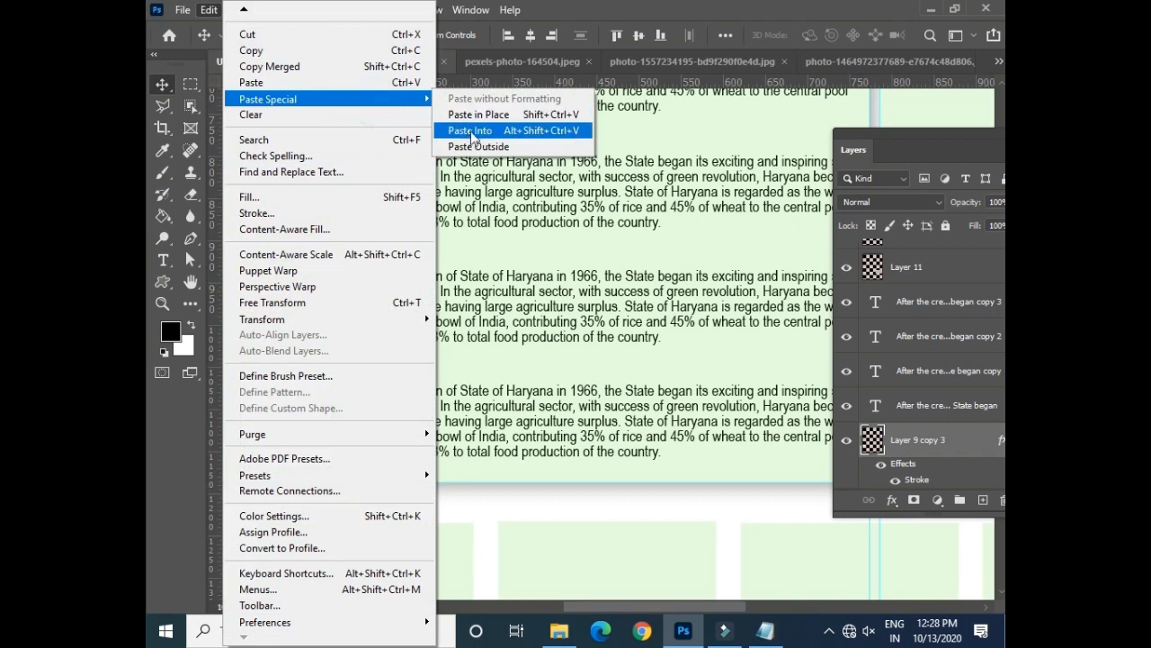
click(472, 132)
- Scale the pasted field photo to about 36.2%, position it to fill the fourth thumbnail frame, and save the document
key(ctrl+t)
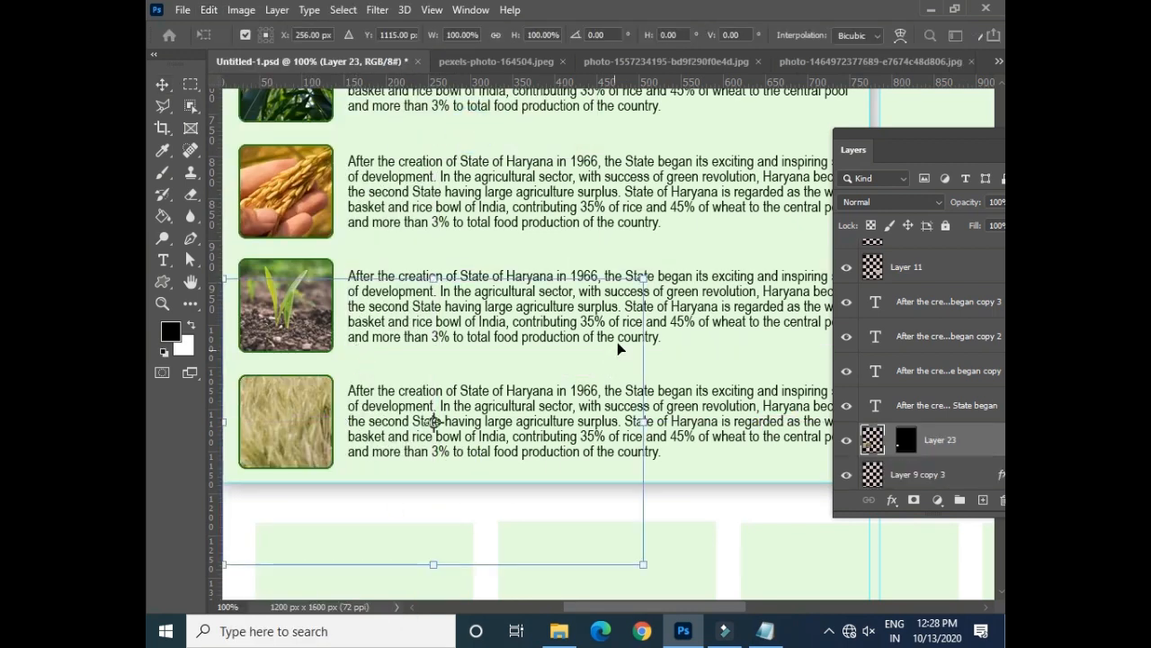
drag(642, 280, 355, 475)
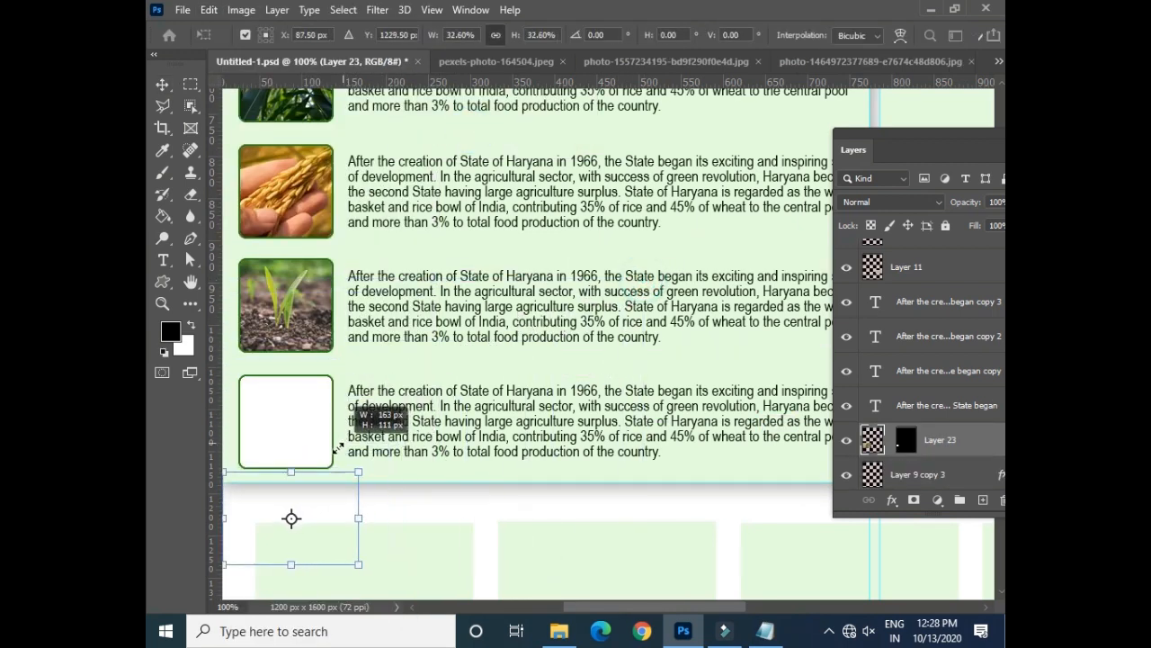
drag(325, 523, 340, 419)
drag(370, 463, 318, 441)
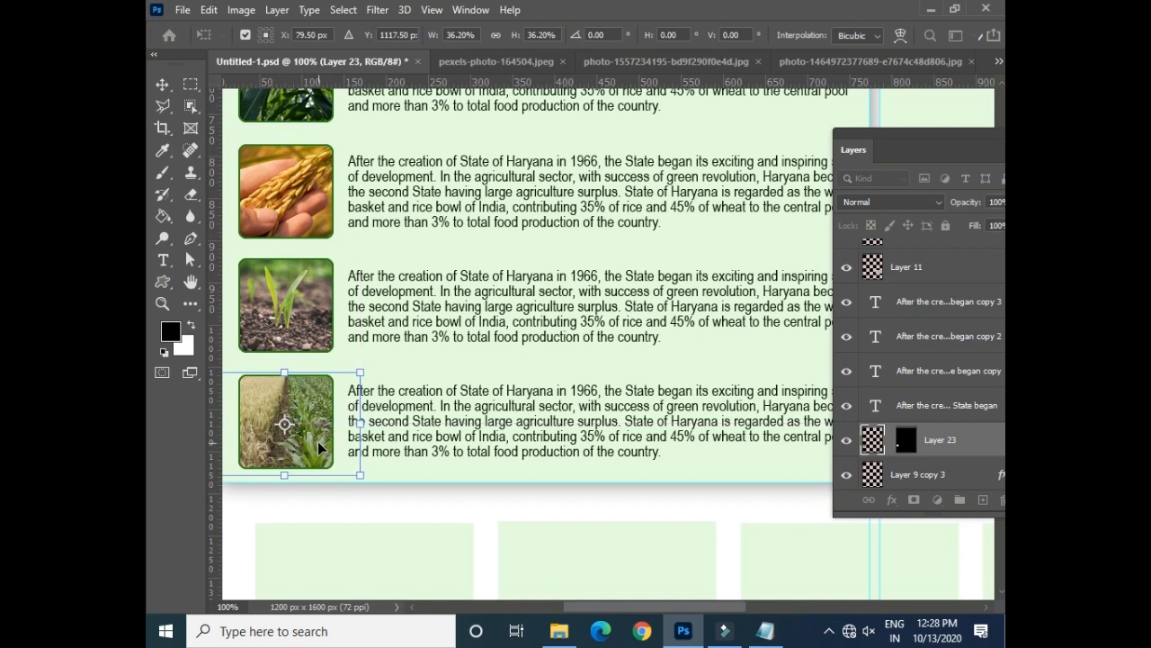
key(Return)
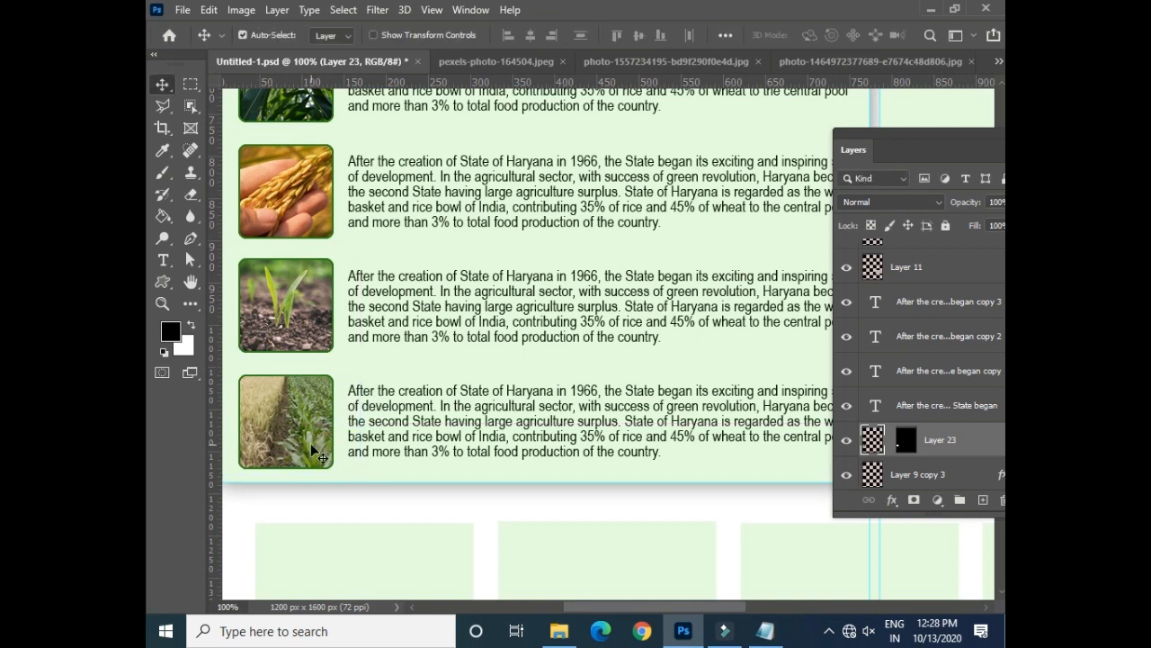
key(ctrl+s)
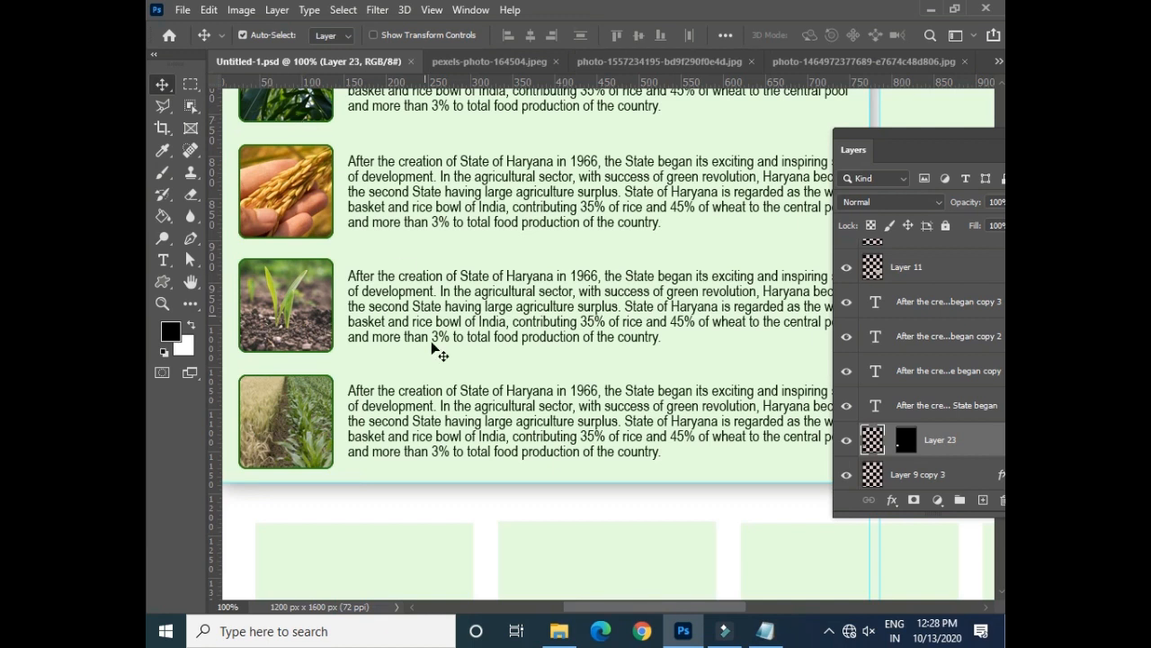
- Duplicate the four pale green boxes above the footer and merge the copies into a single layer
scroll(432, 349, down, 5)
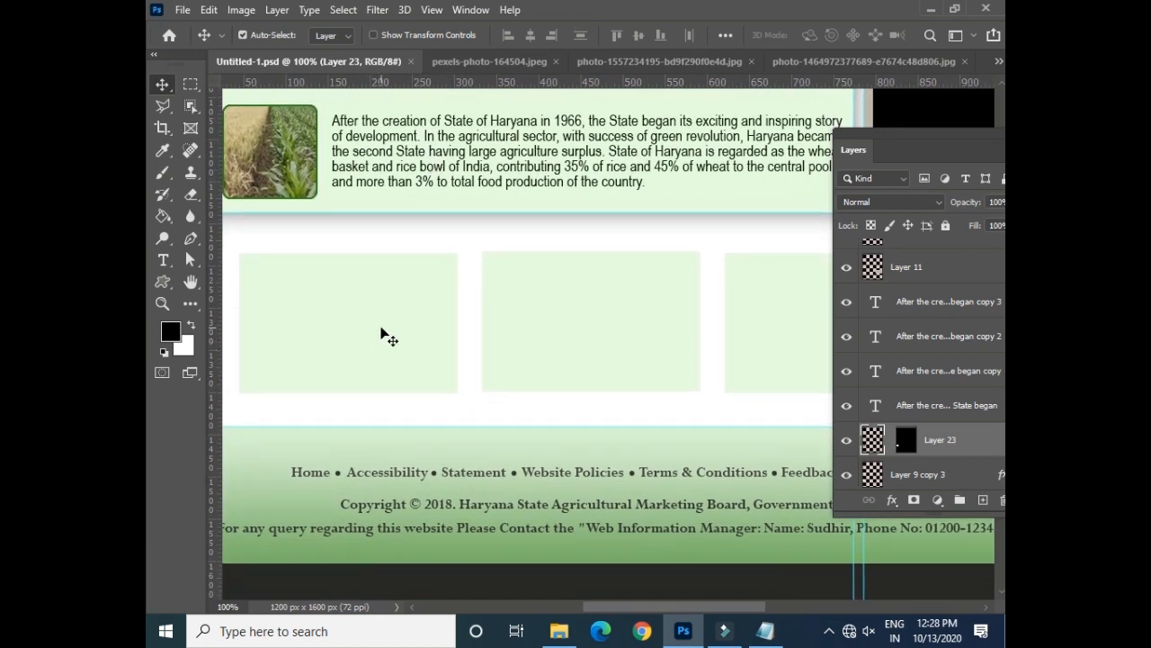
scroll(389, 337, down, 3)
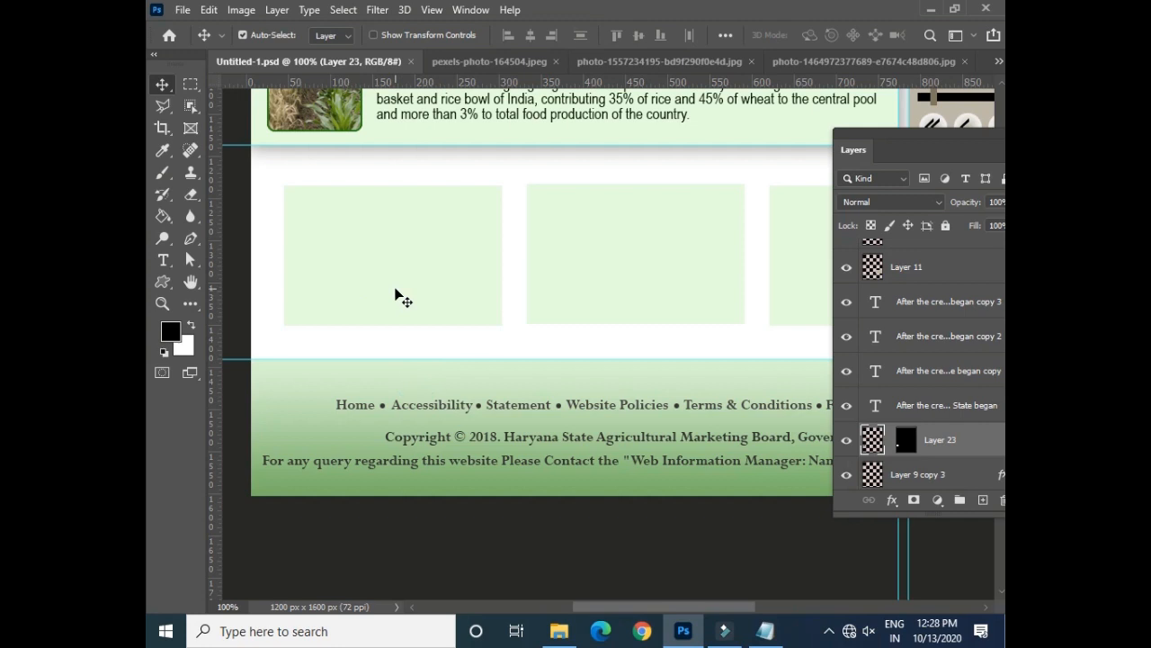
click(387, 245)
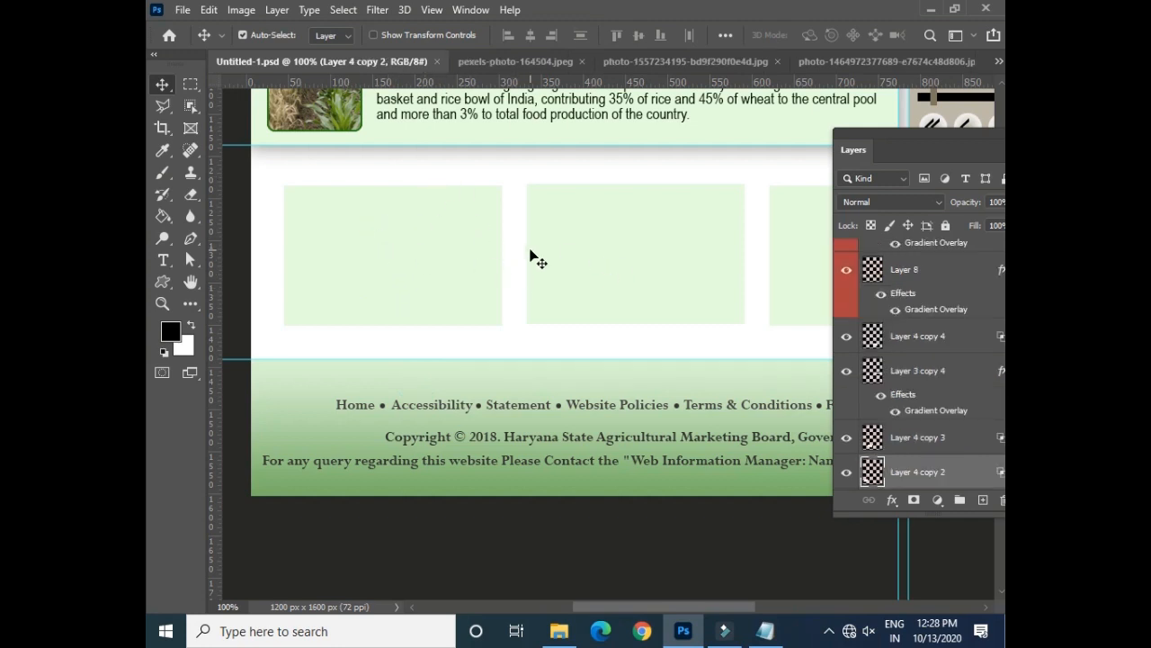
key(ctrl+minus)
key(ctrl+minus)
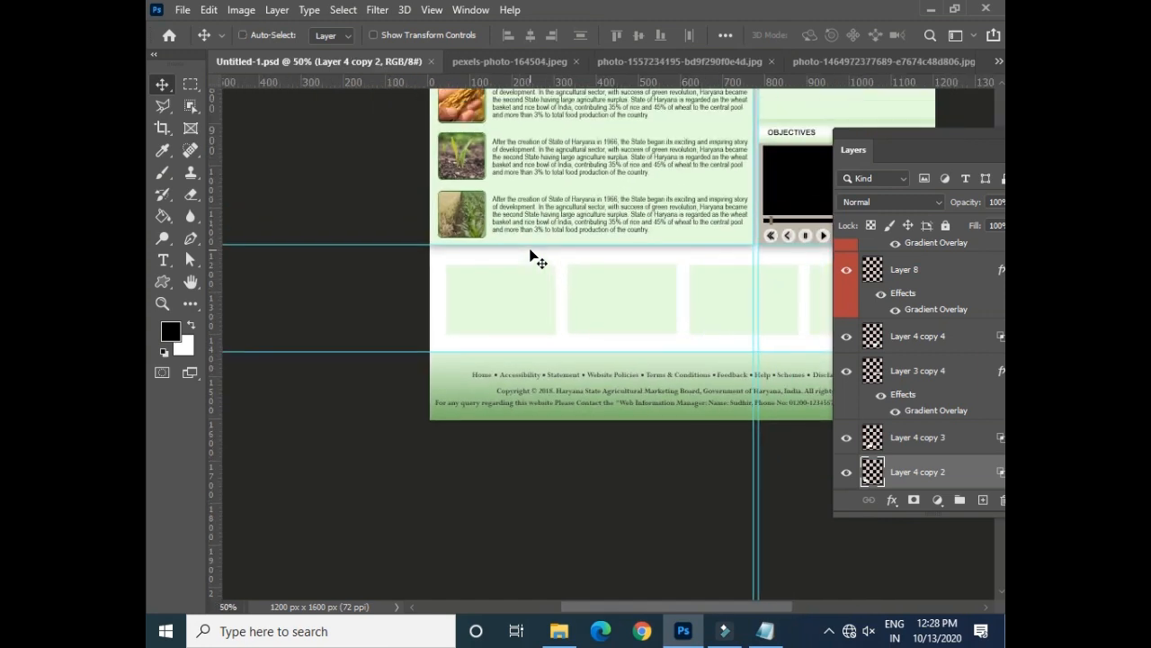
key(ctrl+minus)
shift+click(493, 493)
shift+click(563, 495)
shift+click(638, 490)
shift+click(702, 492)
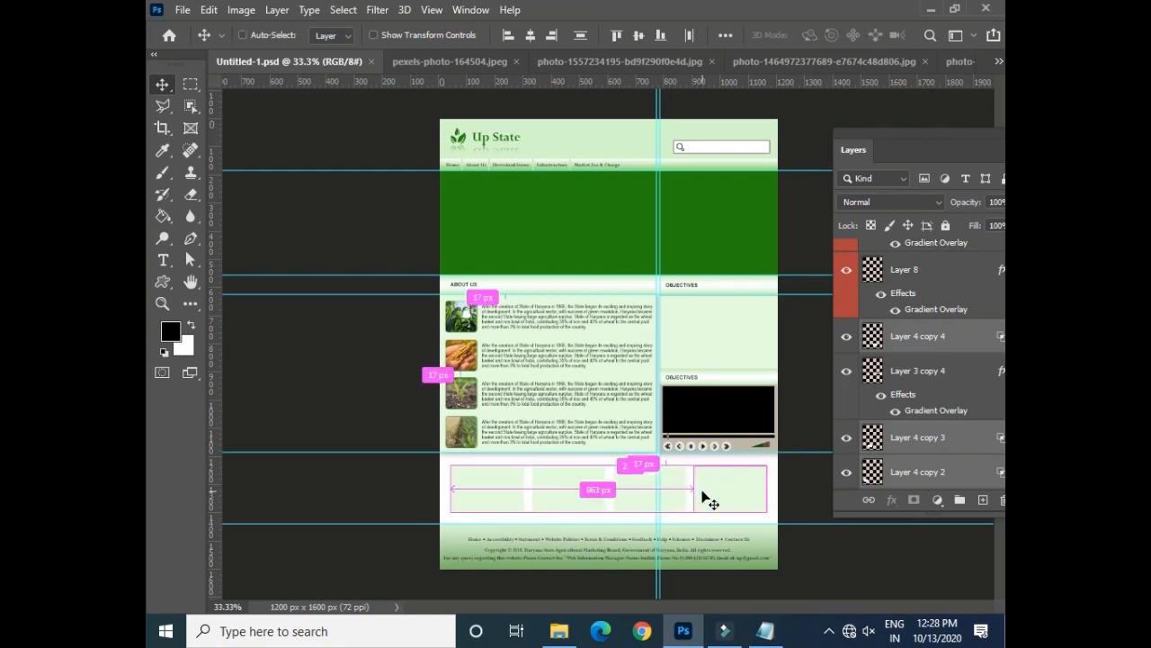
key(ctrl+j)
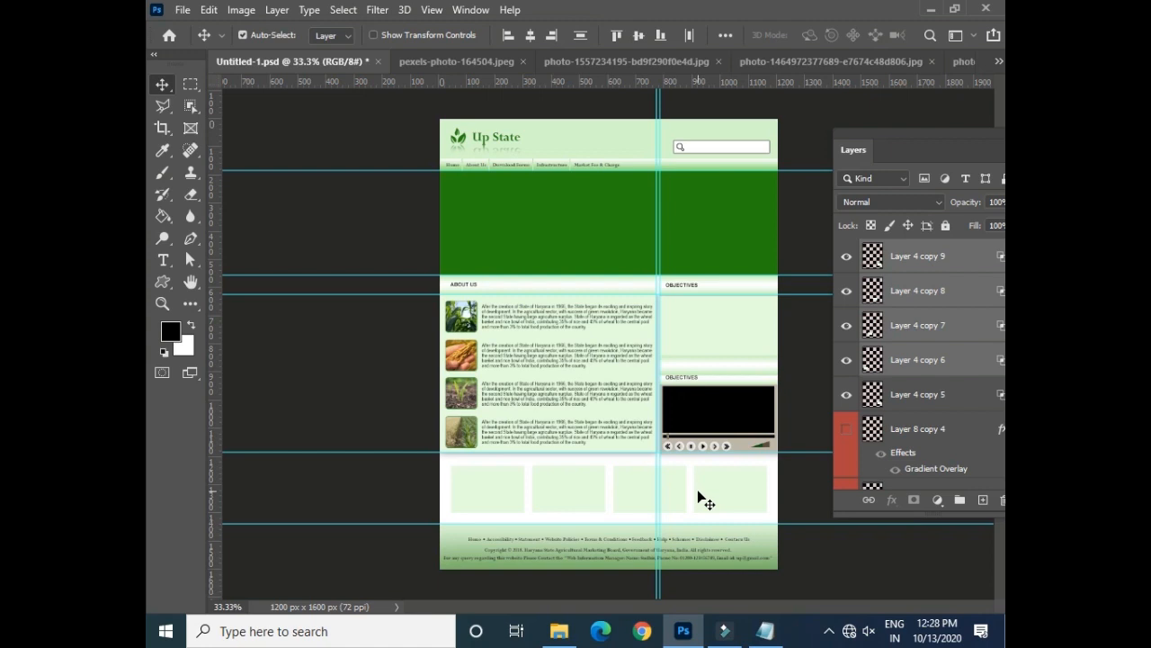
key(ctrl+e)
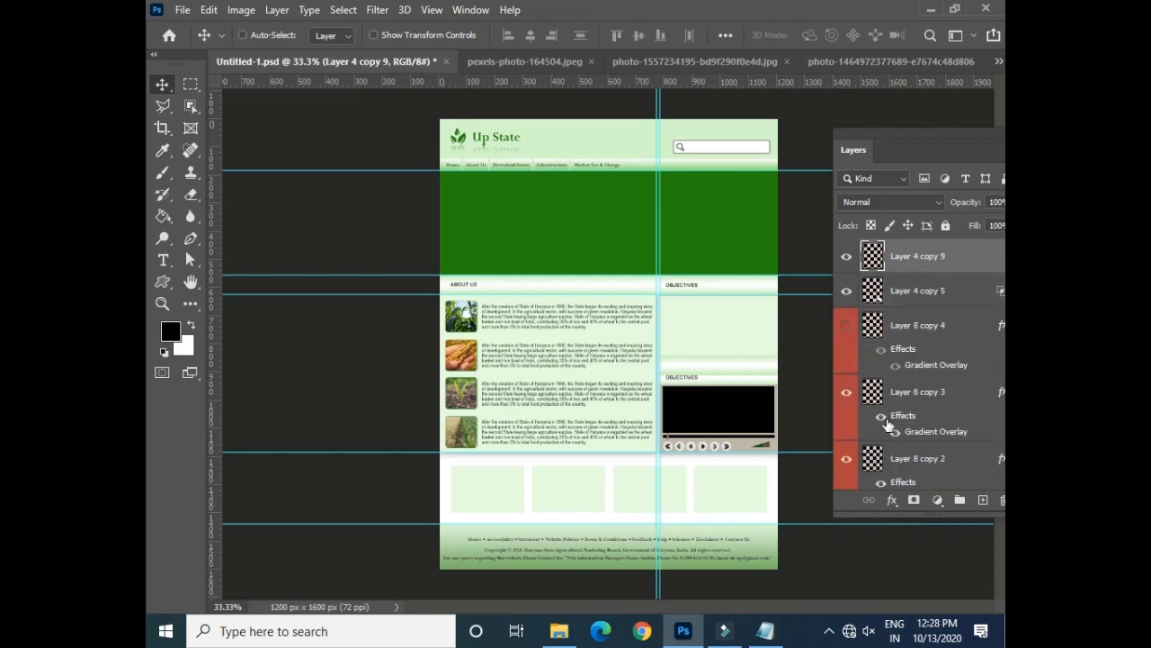
- Fill the outlines of the four merged box copies with green 4cb431 and deselect them
click(846, 258)
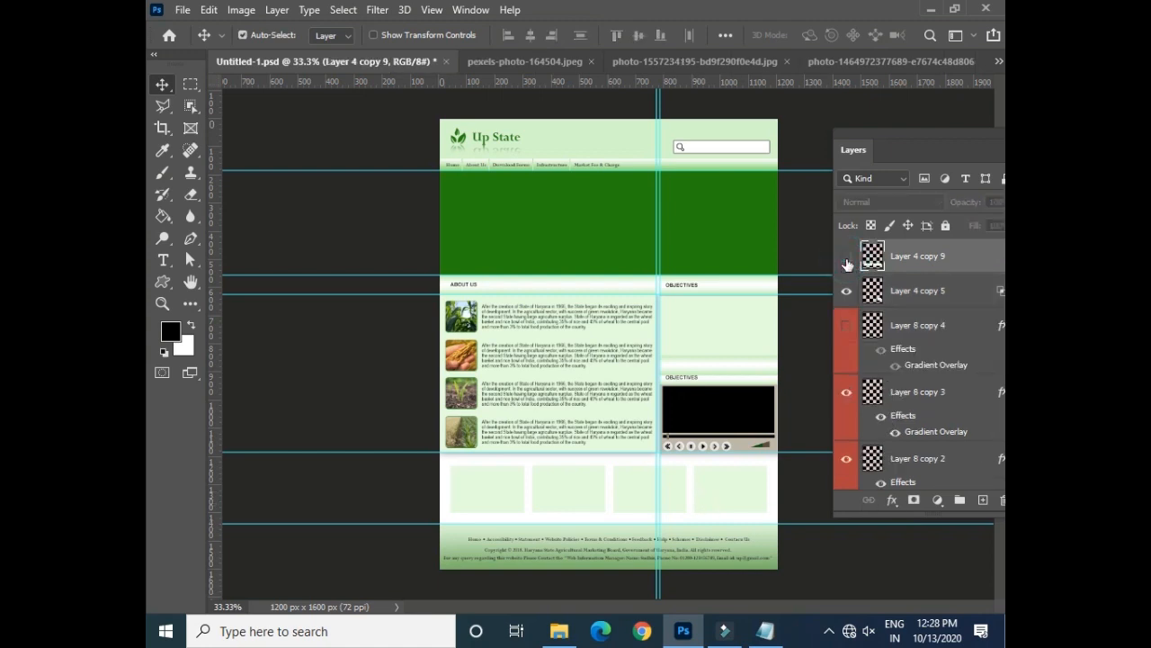
click(846, 258)
ctrl+click(872, 258)
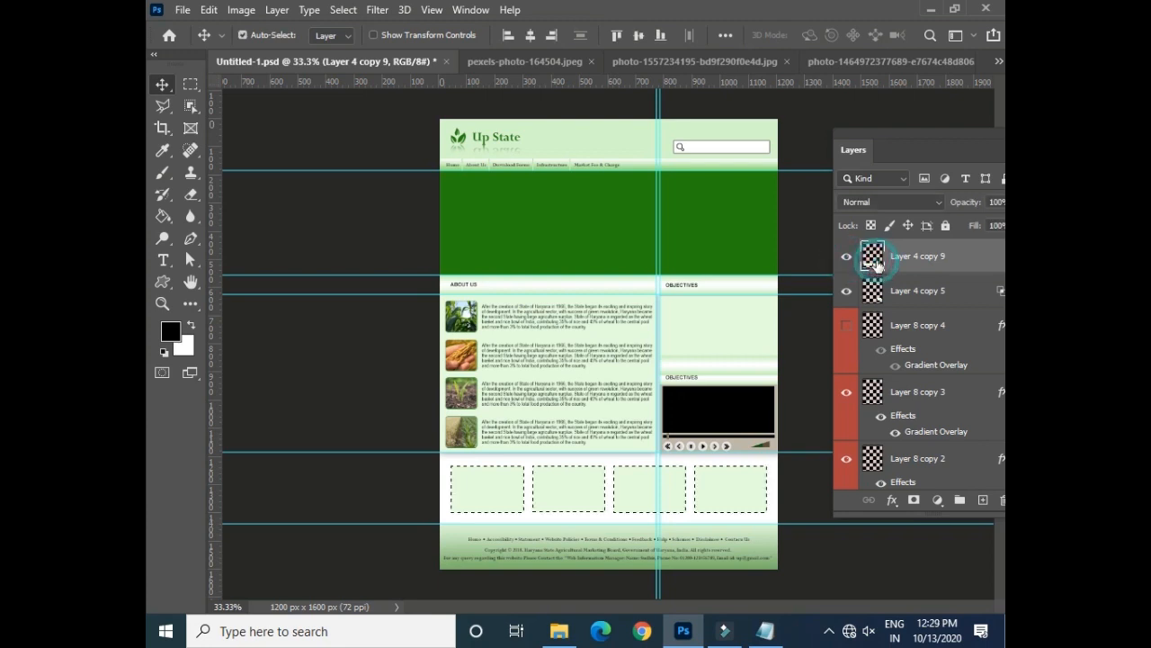
click(170, 332)
click(444, 237)
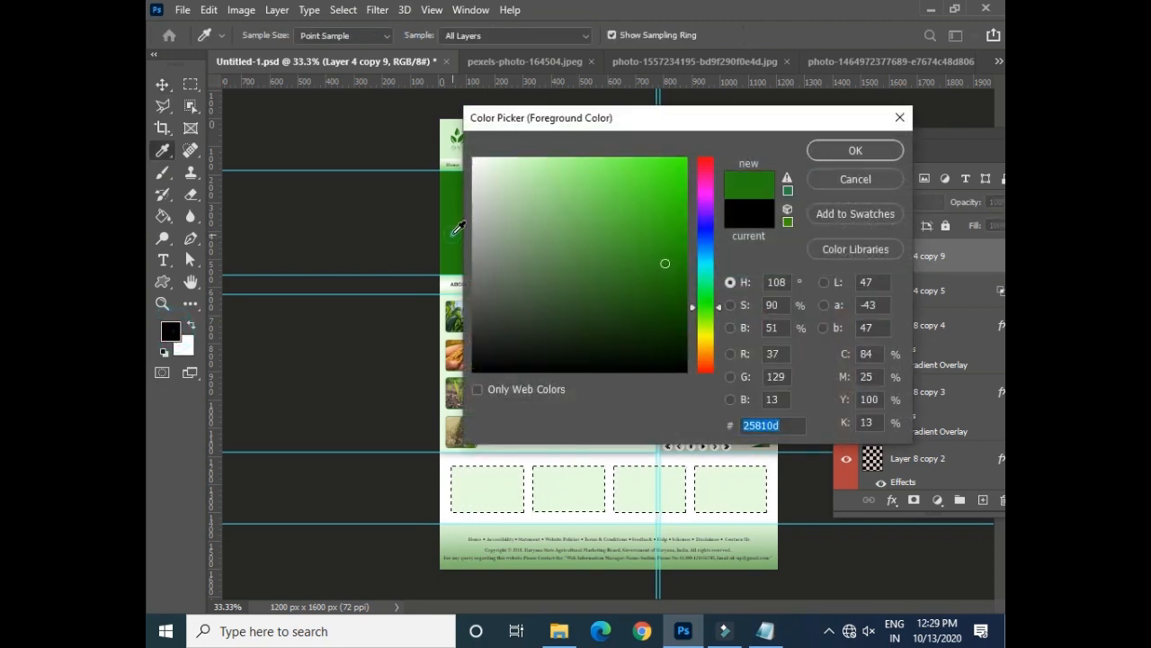
click(629, 227)
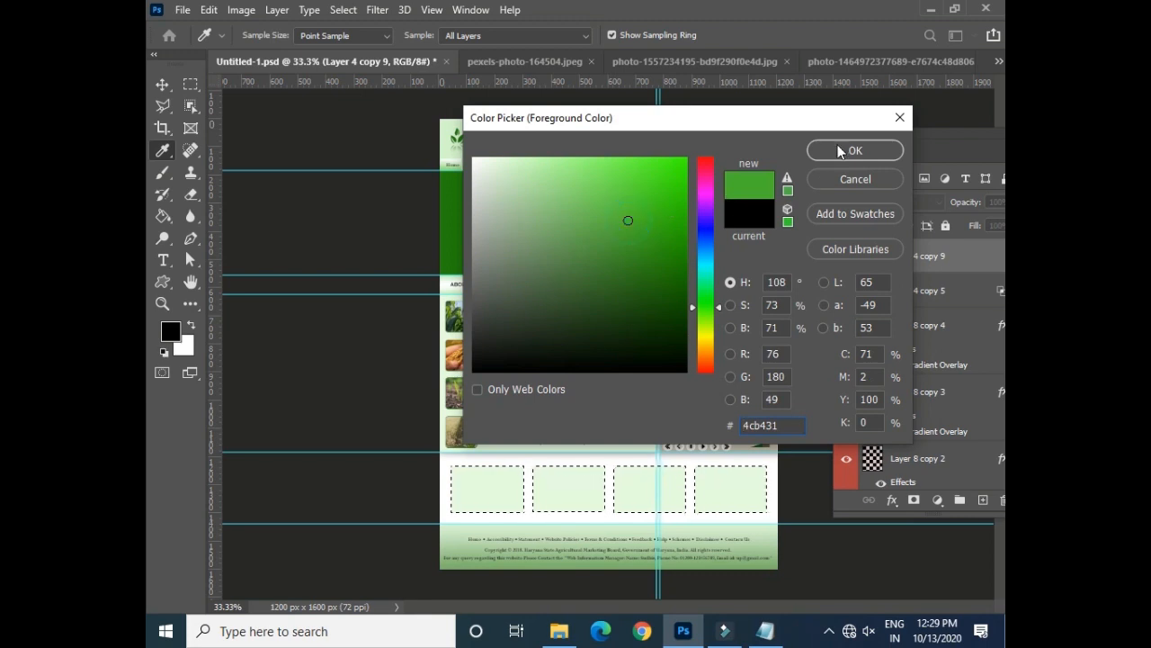
click(838, 150)
key(v)
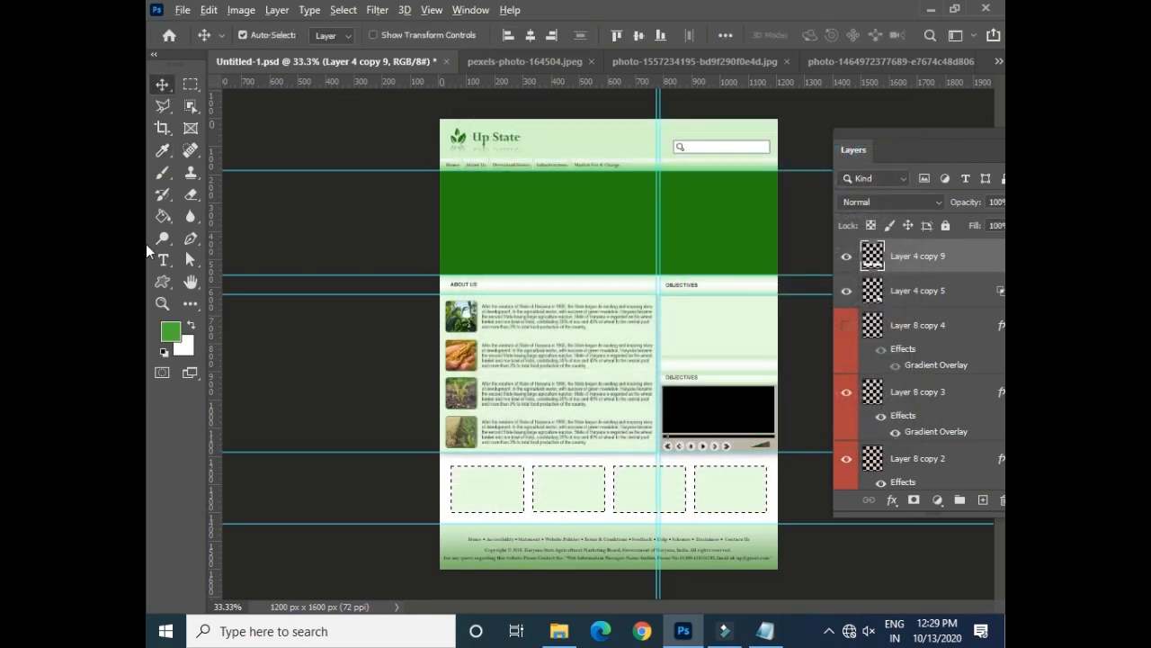
key(alt+BackSpace)
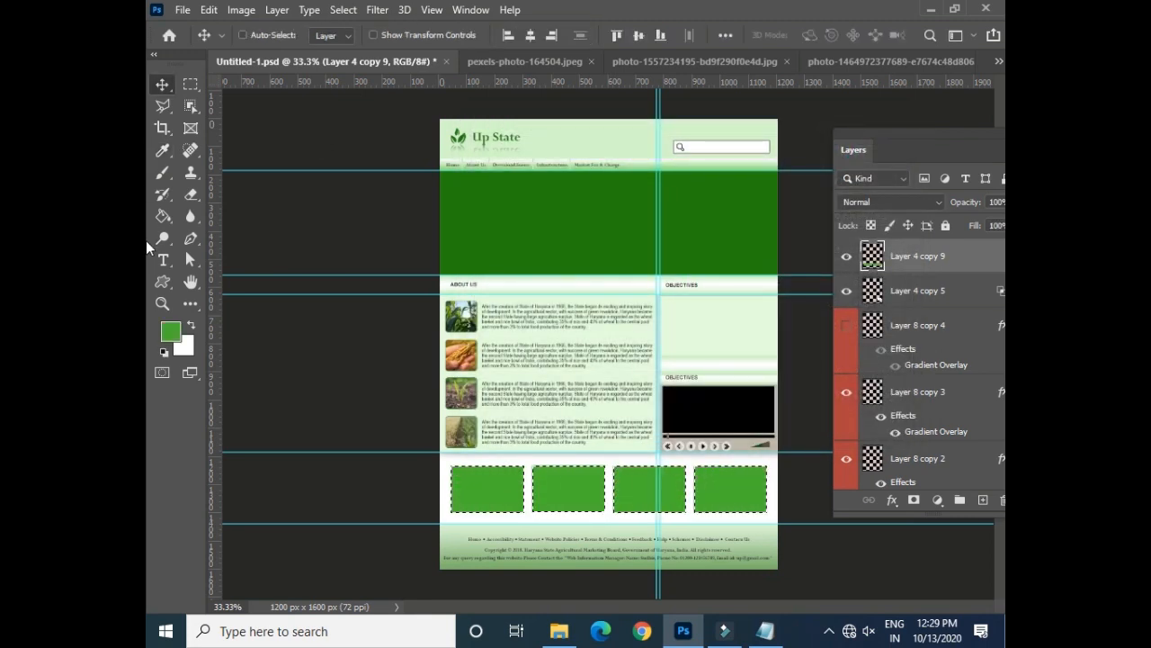
key(ctrl+d)
- Delete the upper part of the green boxes with a rectangular selection, leaving a green strip along each box's lower edge
click(190, 83)
drag(430, 458, 827, 497)
key(Delete)
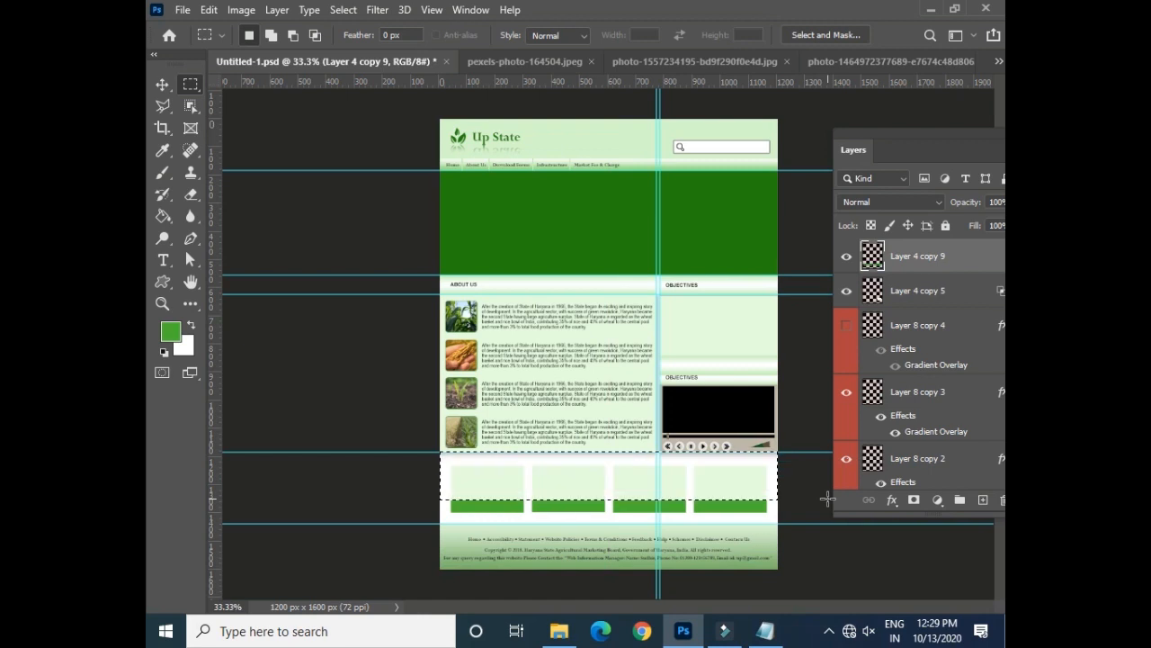
- Lower the opacity of the green strip layer across the four boxes to 39% and save the document
key(ctrl+plus)
key(ctrl+plus)
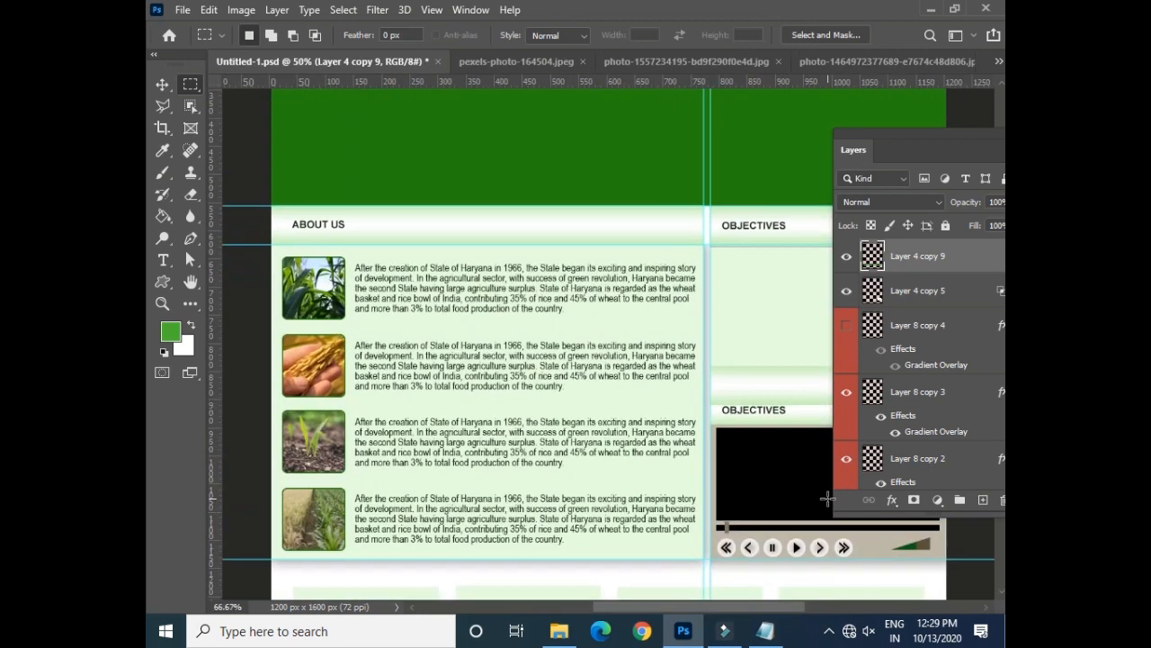
scroll(443, 428, down, 5)
scroll(437, 301, up, 1)
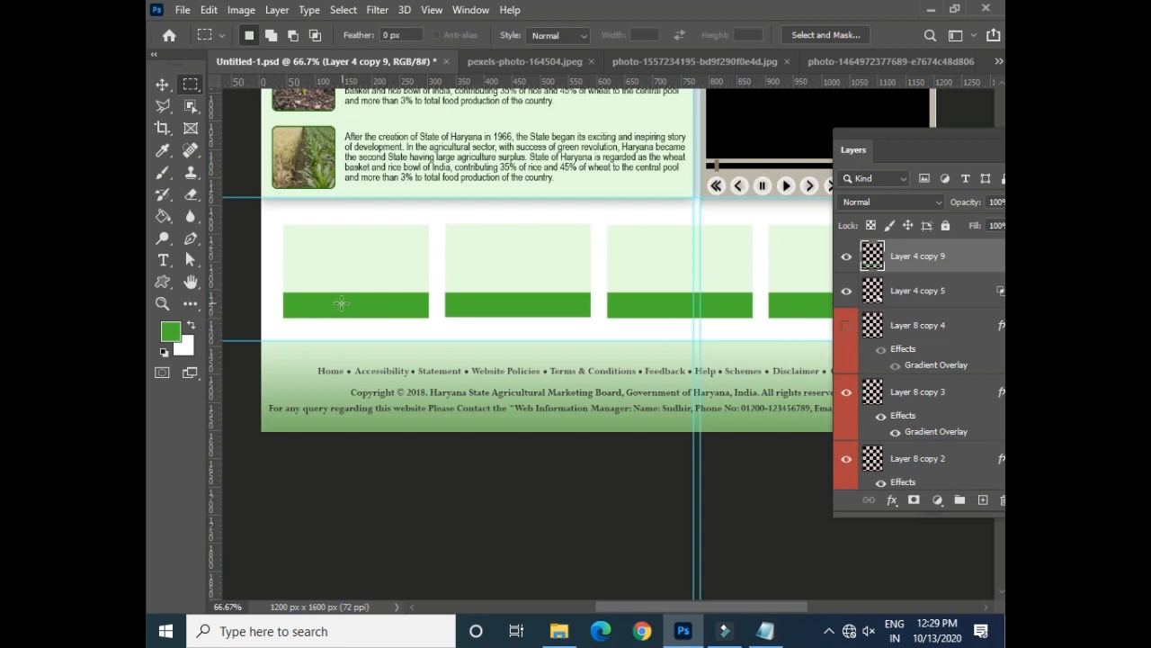
click(162, 84)
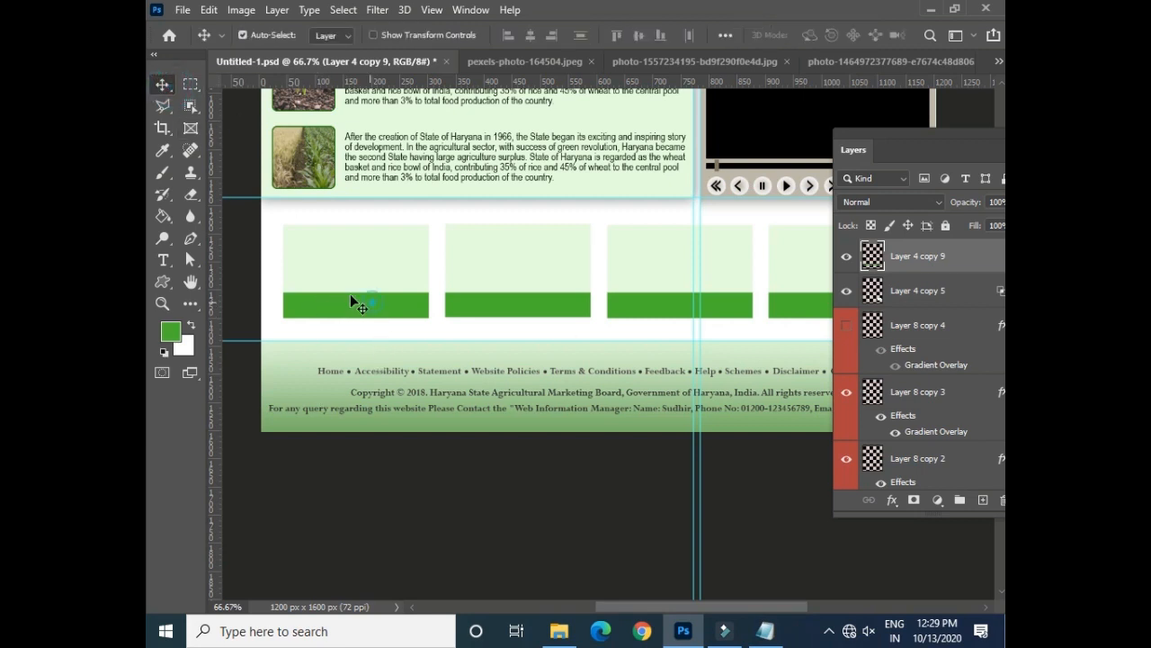
drag(979, 131, 953, 132)
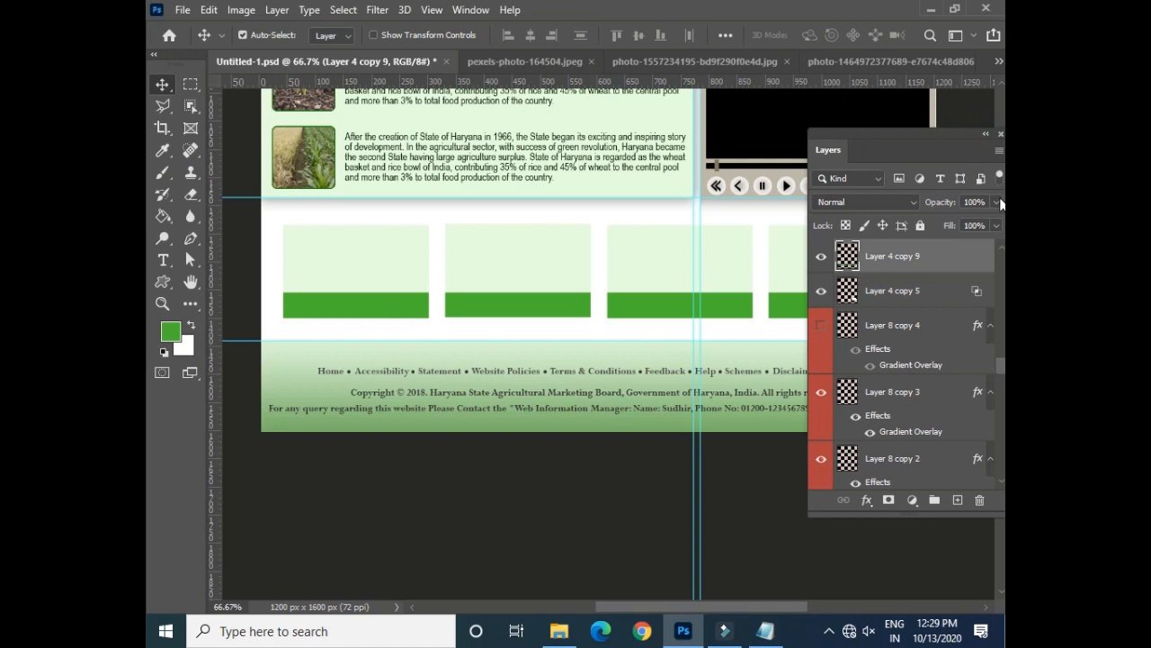
drag(964, 225, 949, 225)
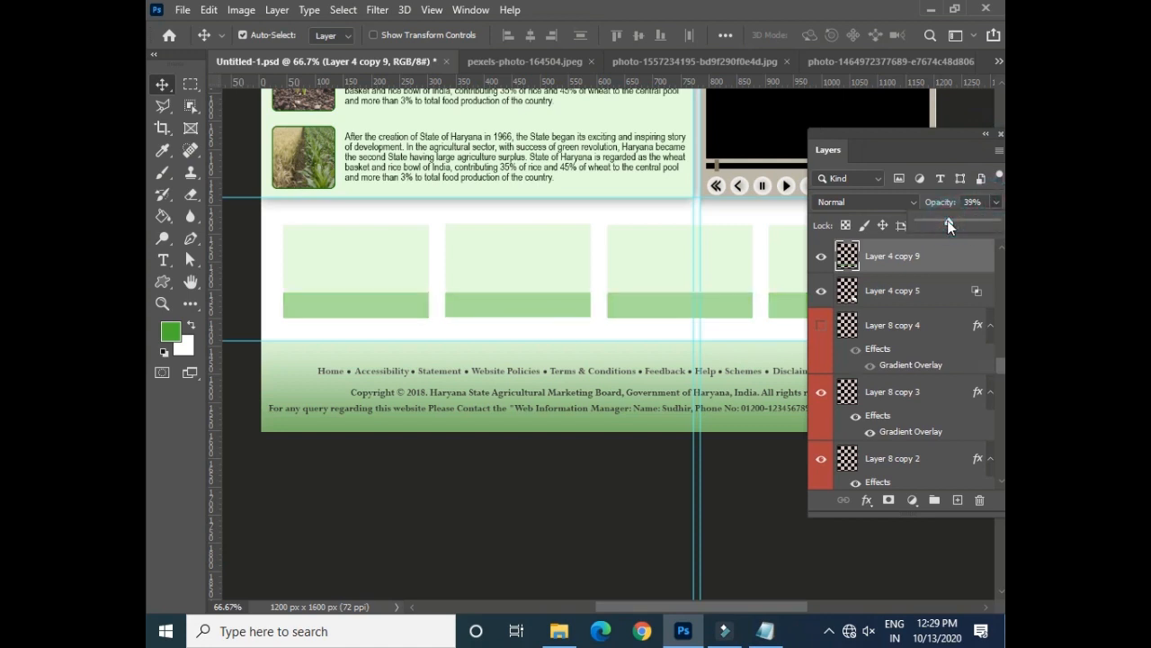
click(483, 502)
key(ctrl+s)
- Start a text line in the first box's green strip with the Type tool and set its size to 24 pt
click(163, 260)
click(294, 305)
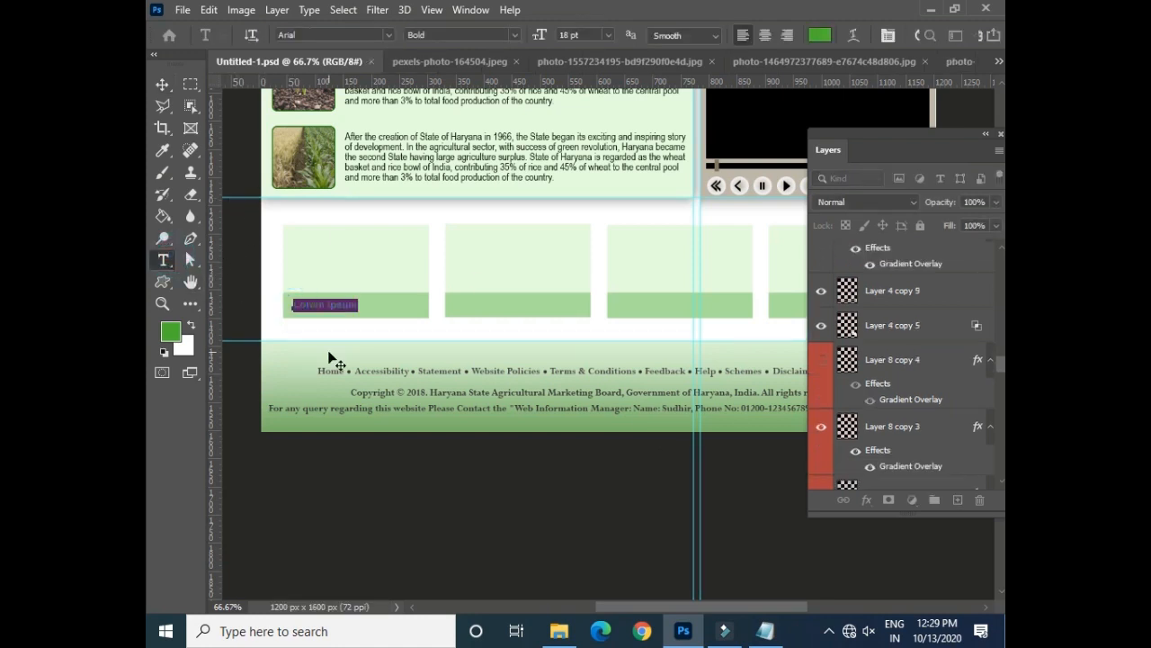
click(608, 35)
click(597, 186)
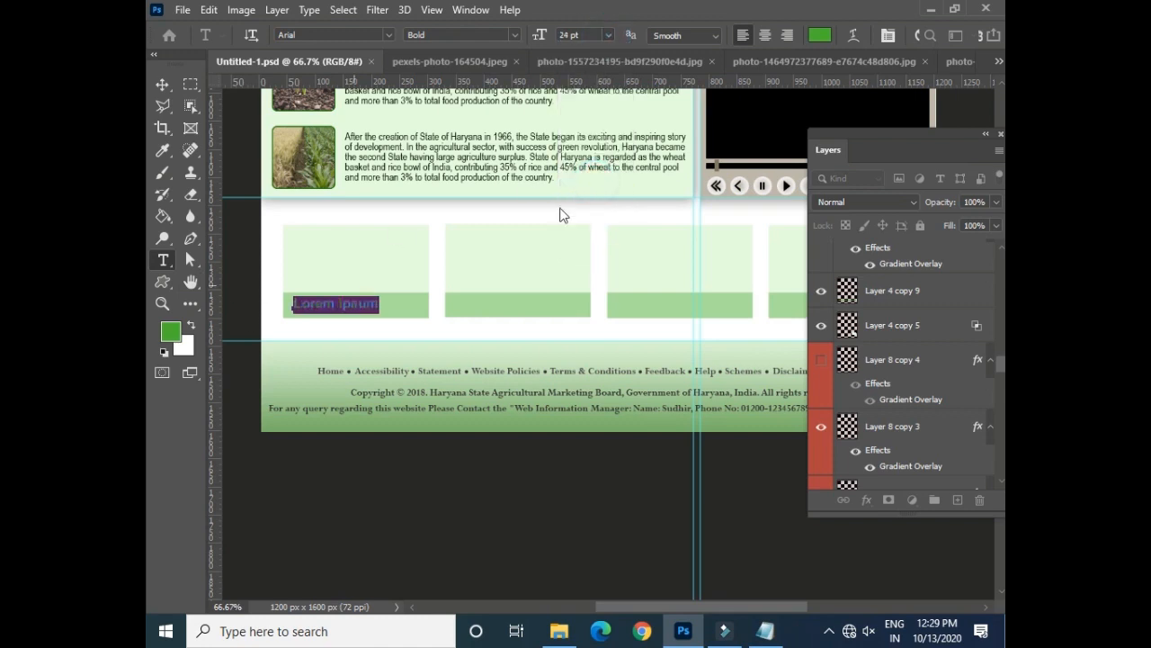
- Colour the placeholder text in the first strip very dark green, commit it, and save the document
click(807, 41)
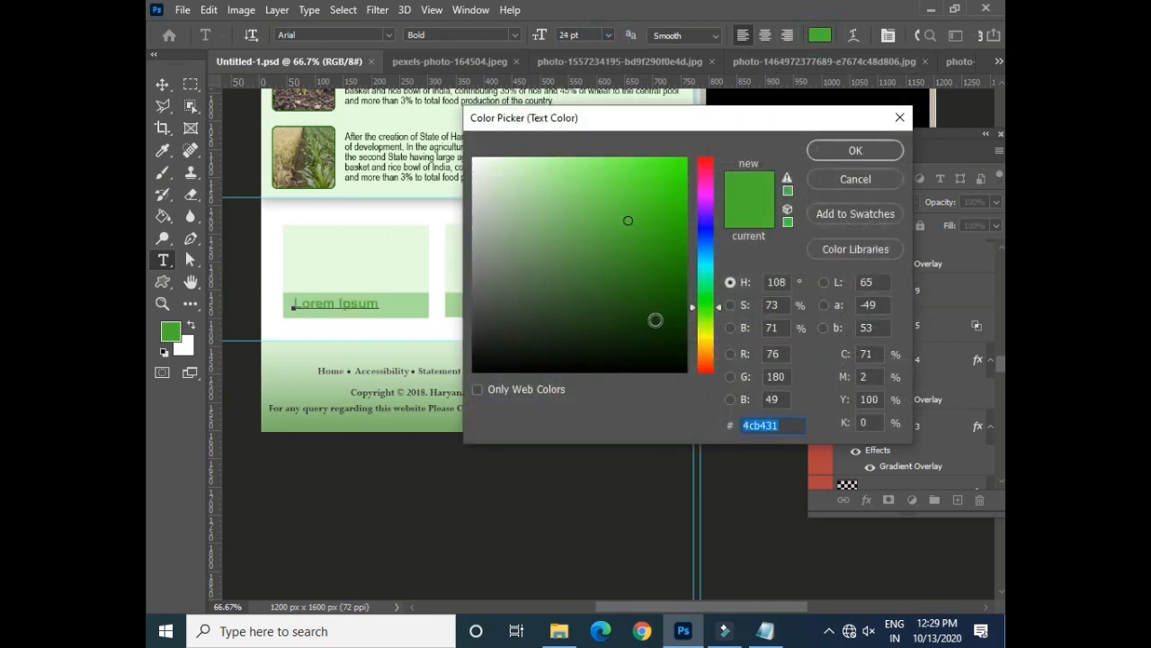
click(655, 321)
click(852, 150)
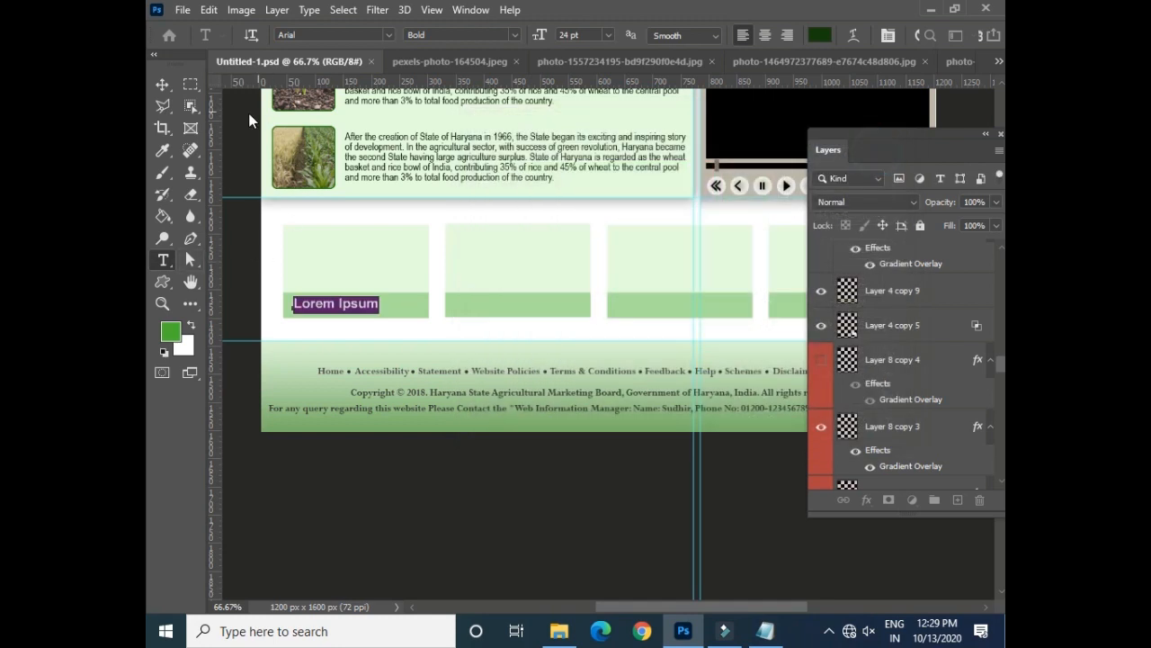
click(162, 84)
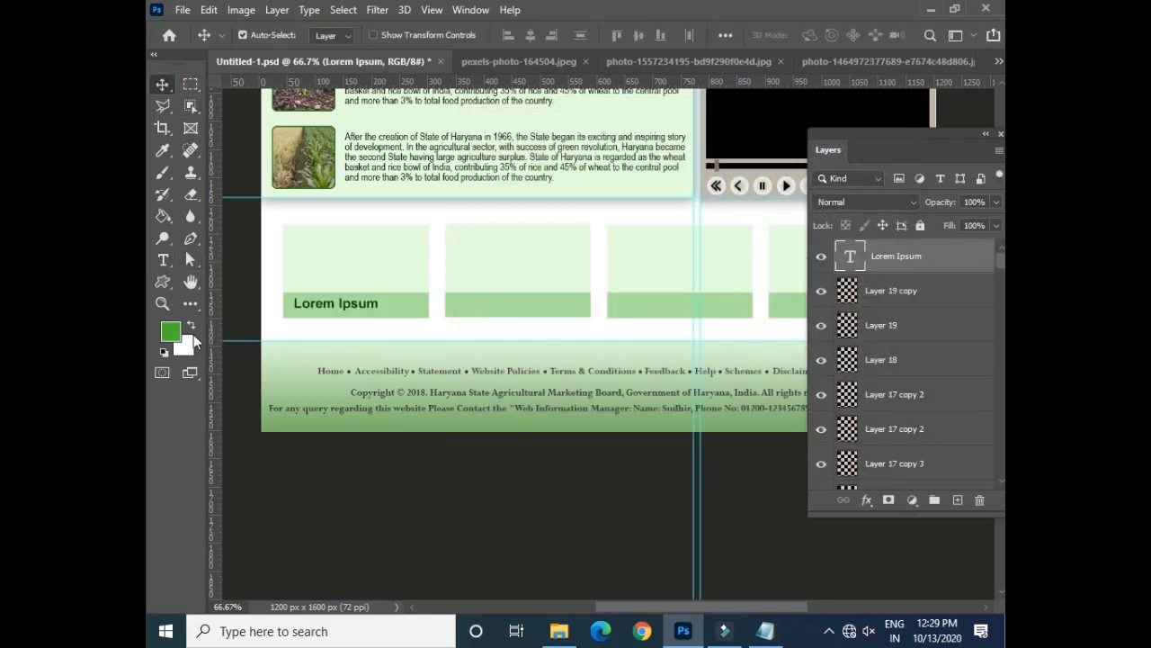
key(ctrl+s)
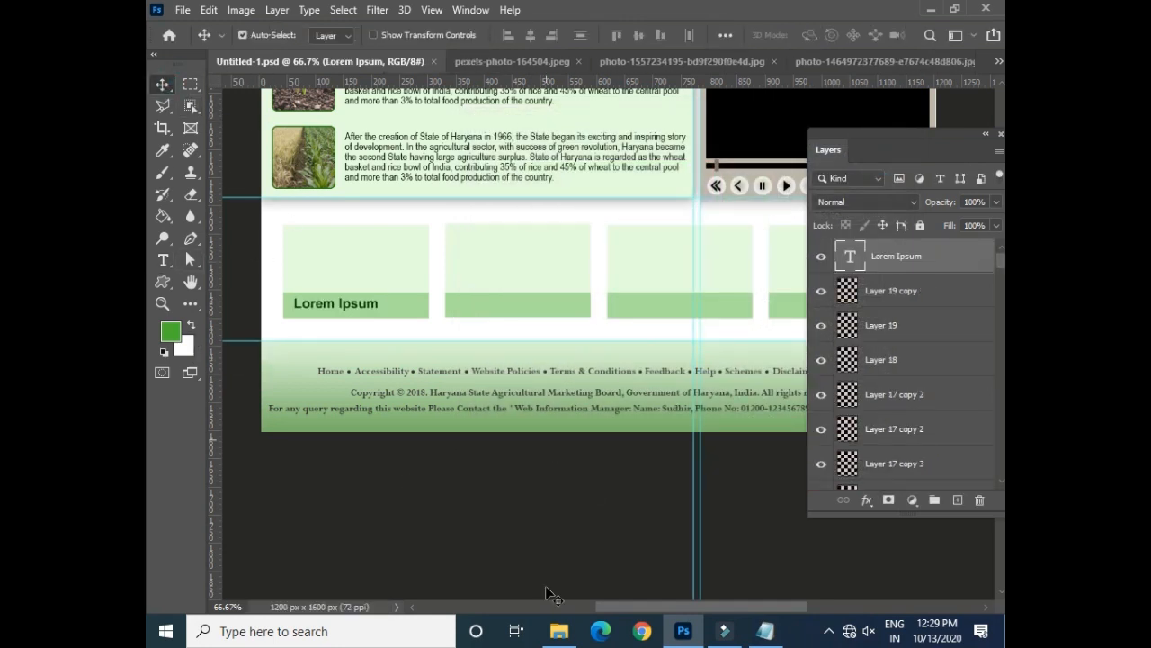
- Copy the line "Fruit Market" from the index text file in Notepad and return to Photoshop
click(562, 633)
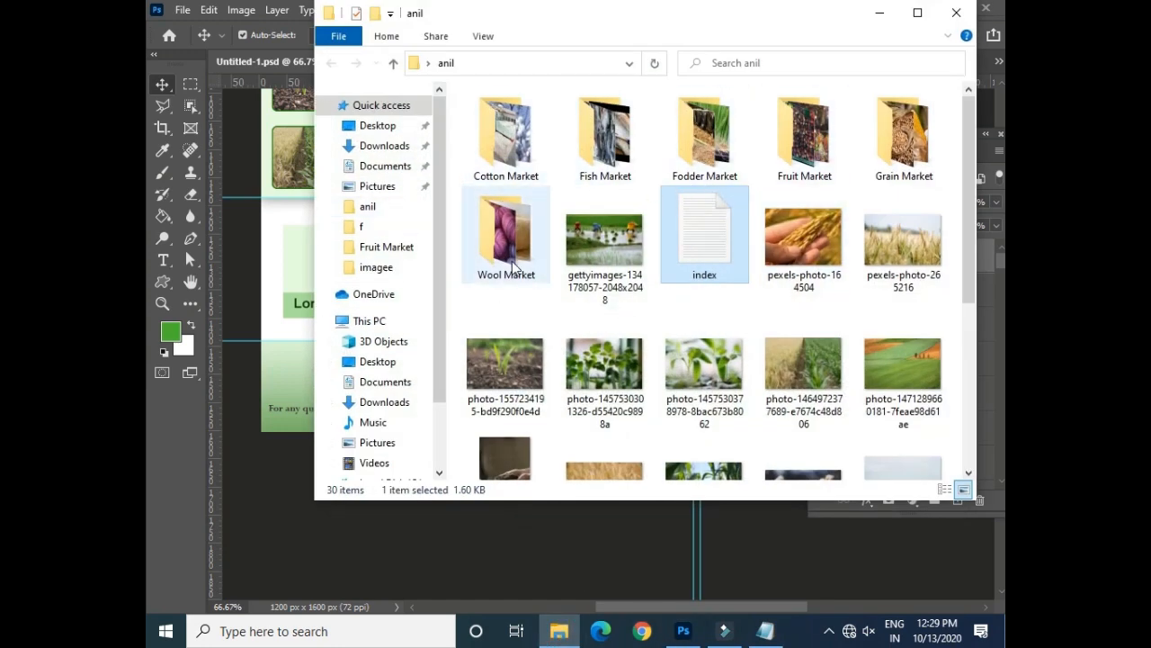
click(766, 630)
scroll(193, 370, right, 1)
scroll(194, 369, left, 1)
drag(231, 378, 153, 374)
key(ctrl+c)
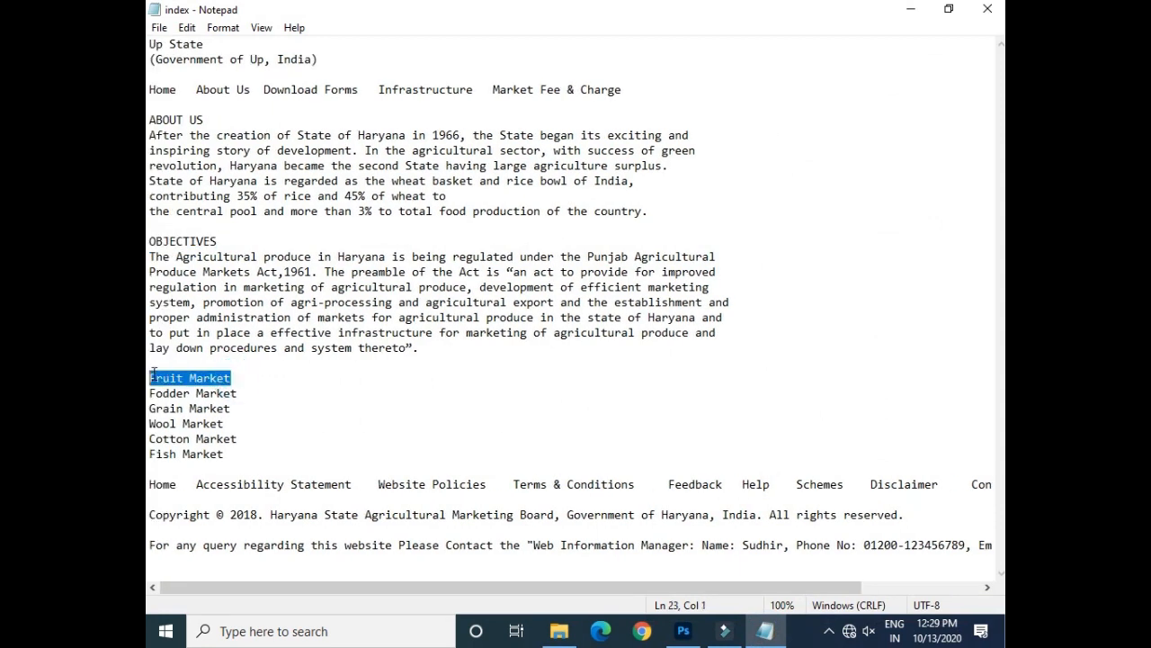
click(558, 631)
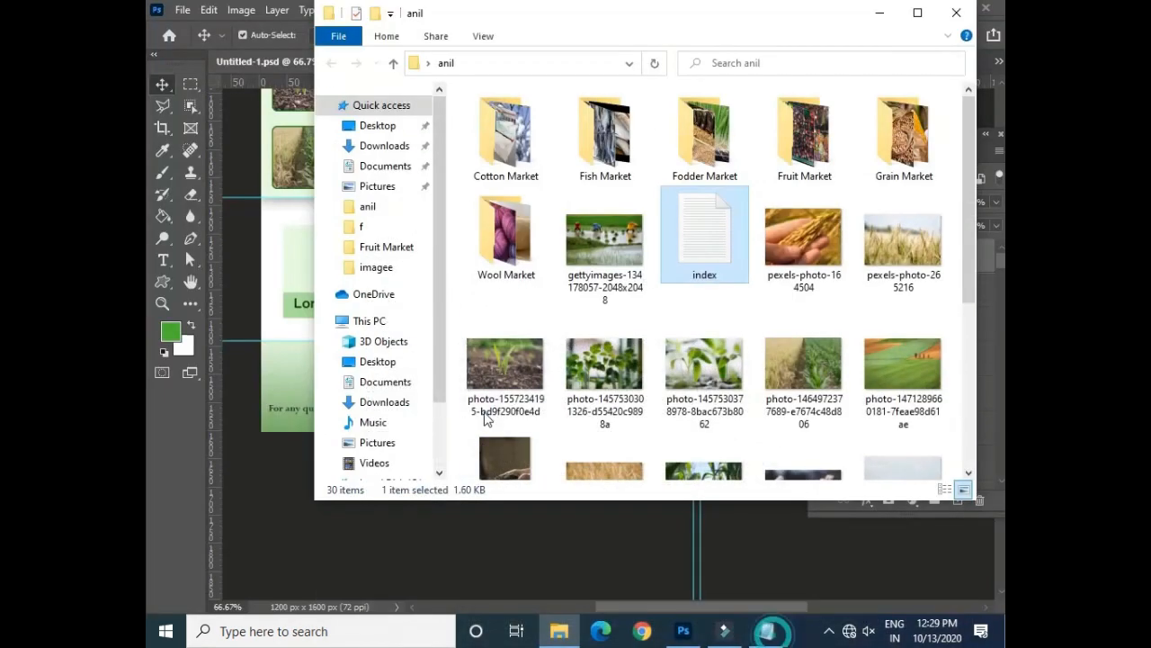
click(879, 13)
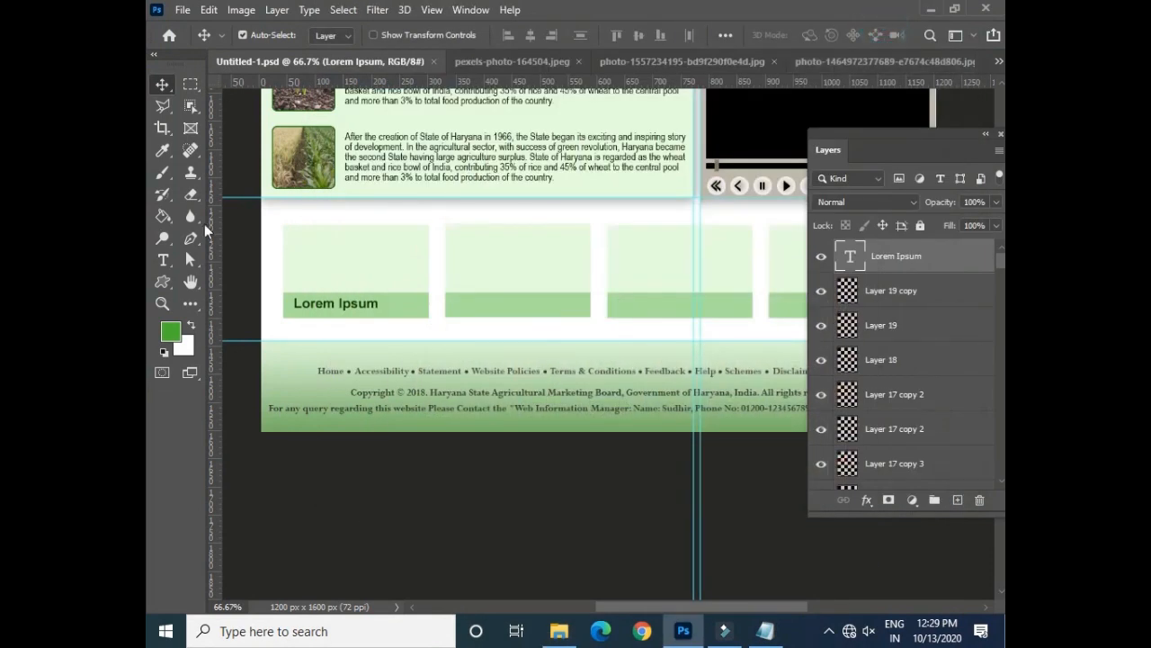
- Replace the placeholder text in the first box's strip with the copied "Fruit Market" and commit it
click(164, 262)
click(302, 302)
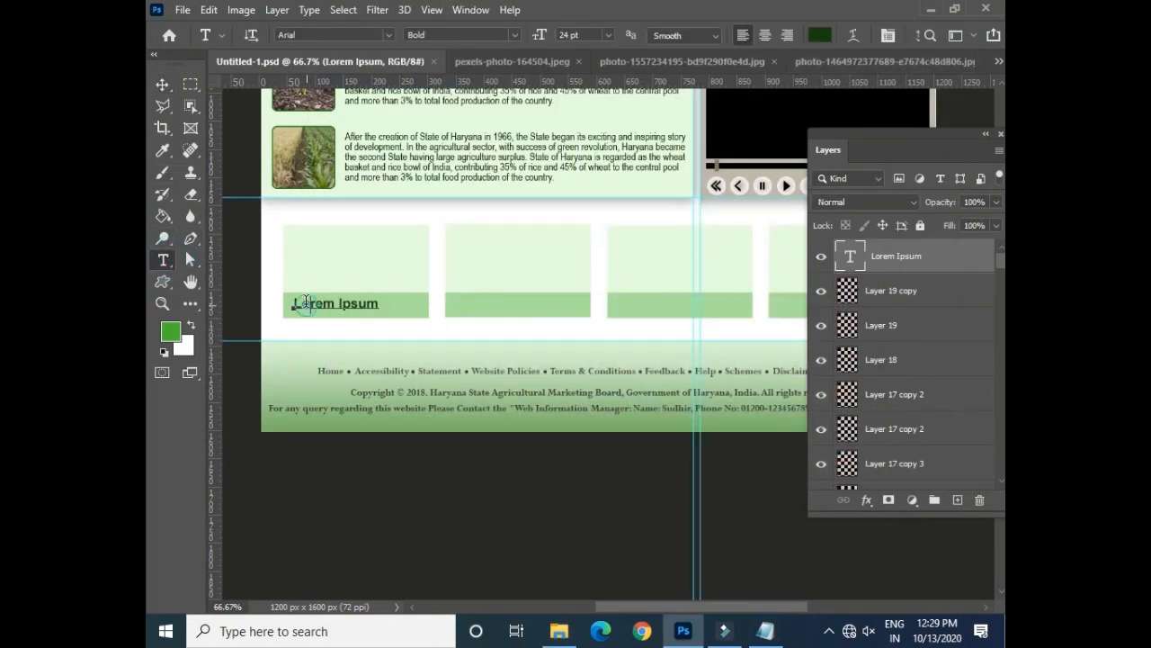
key(ctrl+a)
key(ctrl+v)
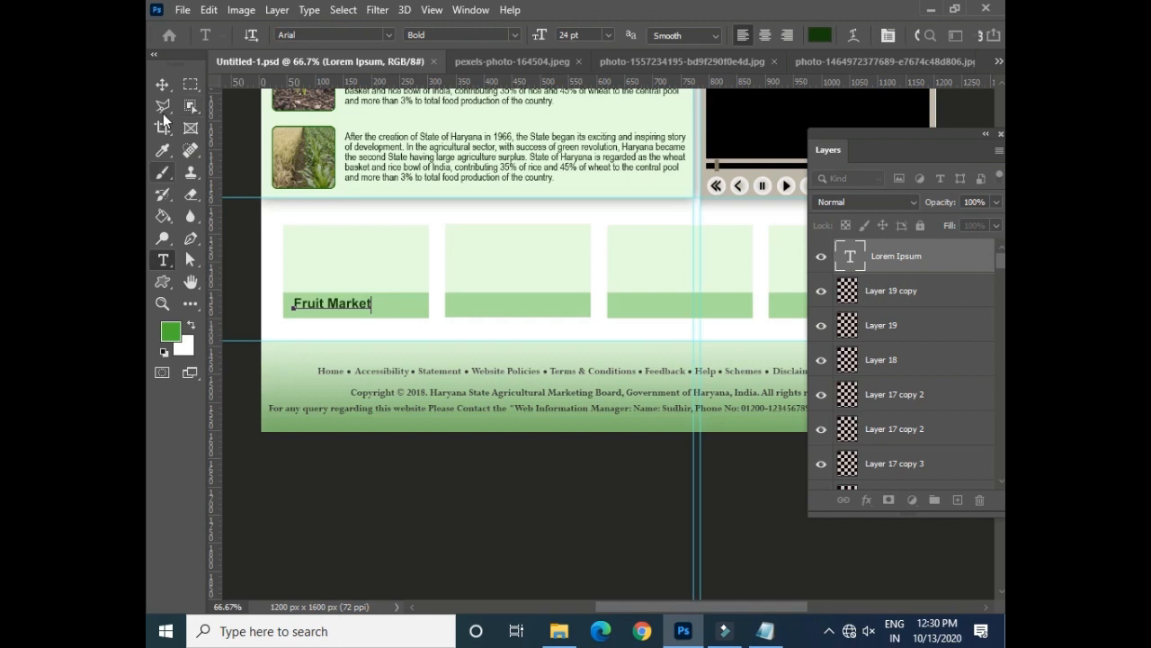
click(164, 84)
- Nudge the "Fruit Market" label right and slightly down until it is centred in the first box's strip
key(Right)
key(Right)
key(Right)
key(Right)
key(Right)
key(Right)
key(Right)
key(Right)
key(Right)
key(Right)
key(Right)
key(Right)
key(Right)
key(Right)
key(Right)
key(Right)
key(Right)
key(Right)
key(Right)
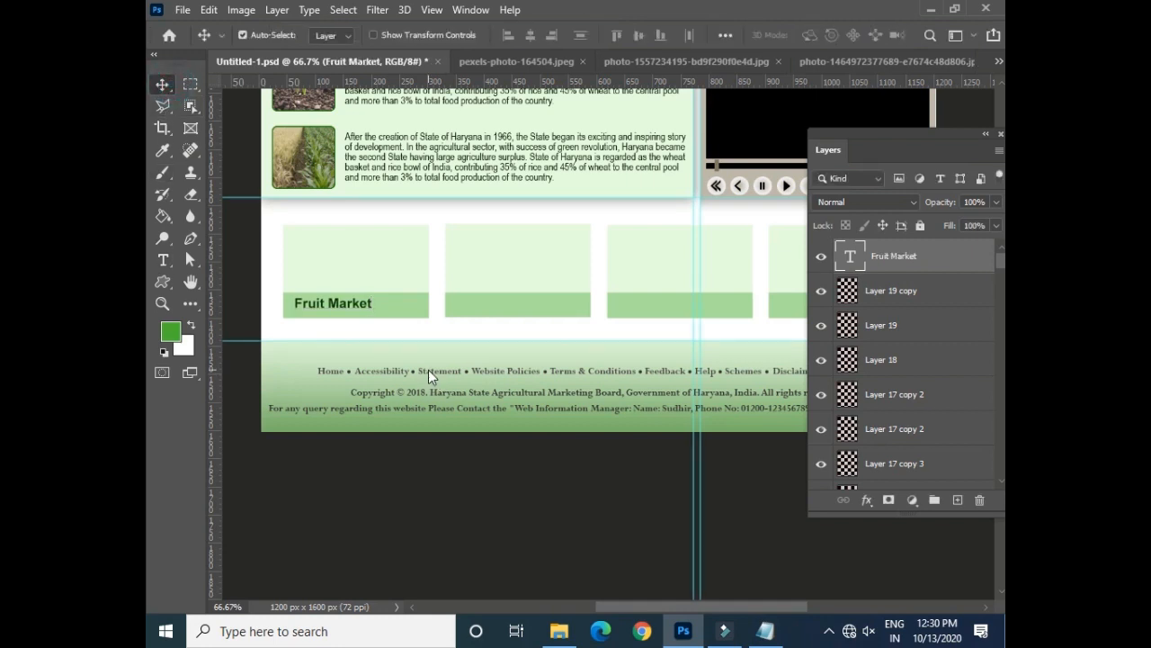
key(Right)
key(Right)
key(Right)
key(Right)
key(Right)
key(Right)
key(Right)
key(Right)
key(Right)
key(Right)
key(Right)
key(Right)
key(Right)
key(Right)
key(Right)
key(Right)
key(Down)
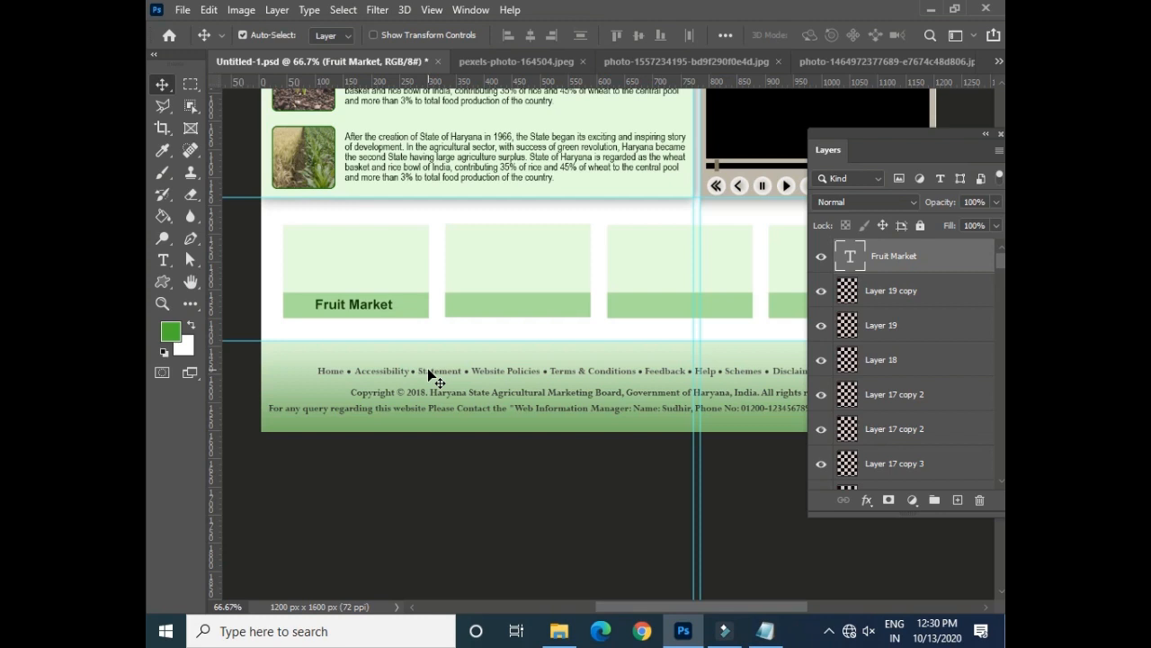
- Duplicate the "Fruit Market" label and shift the copy horizontally into the second box's strip
key(ctrl+j)
key(shift+Right)
key(shift+Right)
key(shift+Right)
key(shift+Right)
key(shift+Right)
key(shift+Right)
key(shift+Right)
key(shift+Right)
key(shift+Right)
key(shift+Right)
key(shift+Right)
key(shift+Right)
key(shift+Right)
key(shift+Right)
key(shift+Right)
key(shift+Right)
key(shift+Right)
key(shift+Right)
key(shift+Right)
key(shift+Right)
key(shift+Right)
key(shift+Right)
key(shift+Right)
key(shift+Right)
key(shift+Right)
key(shift+Right)
key(shift+Right)
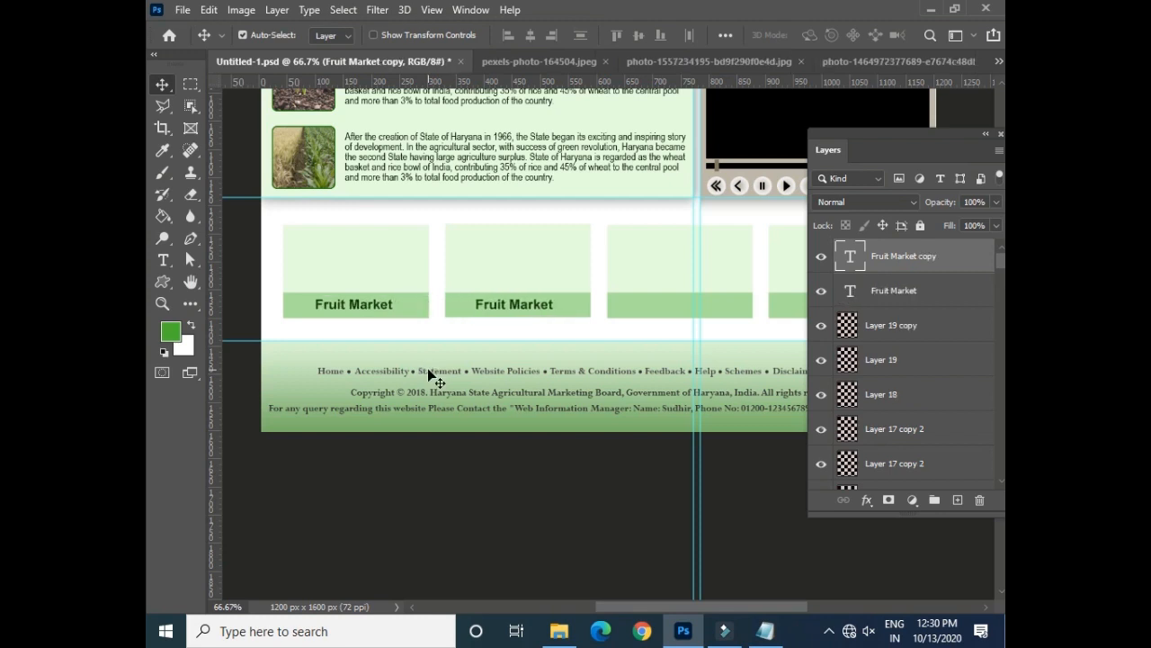
- Duplicate the second box's label, shift the copy into the third box's strip, and fine-tune its horizontal position
key(ctrl+j)
key(shift+Right)
key(shift+Right)
key(shift+Right)
key(shift+Right)
key(shift+Right)
key(shift+Right)
key(shift+Right)
key(shift+Right)
key(shift+Right)
key(shift+Right)
key(shift+Right)
key(shift+Right)
key(shift+Right)
key(shift+Right)
key(shift+Right)
key(shift+Right)
key(shift+Right)
key(shift+Right)
key(shift+Right)
key(shift+Right)
key(shift+Right)
key(shift+Right)
key(shift+Right)
key(shift+Right)
key(shift+Right)
key(shift+Right)
key(shift+Right)
key(shift+Right)
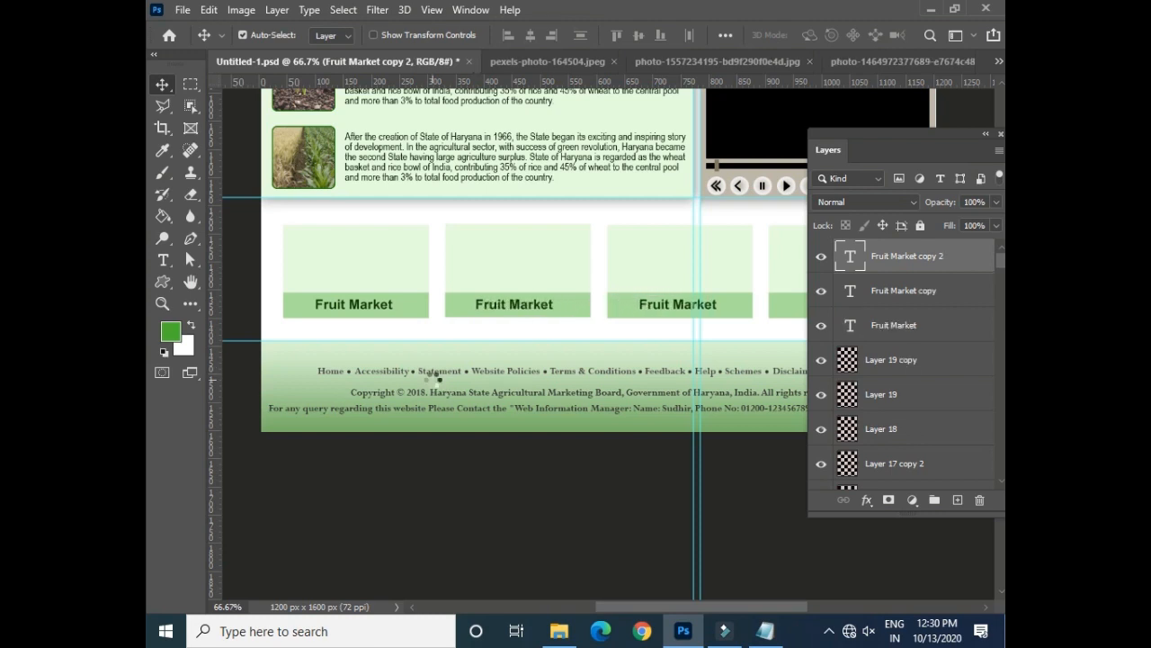
key(Left)
key(Left)
key(Left)
key(Left)
key(Left)
- Duplicate the third box's label and shift the copy horizontally until it is centred in the fourth box's strip
drag(543, 336, 330, 340)
key(ctrl+j)
key(shift+Right)
key(shift+Right)
key(shift+Right)
key(shift+Right)
key(shift+Right)
key(shift+Right)
key(shift+Right)
key(shift+Right)
key(shift+Right)
key(shift+Right)
key(shift+Right)
key(shift+Right)
key(shift+Right)
key(shift+Right)
key(shift+Right)
key(shift+Right)
key(shift+Right)
key(shift+Right)
key(shift+Right)
key(shift+Right)
key(shift+Right)
key(shift+Right)
key(shift+Right)
key(shift+Right)
key(shift+Right)
key(shift+Right)
key(shift+Right)
key(shift+Right)
key(Left)
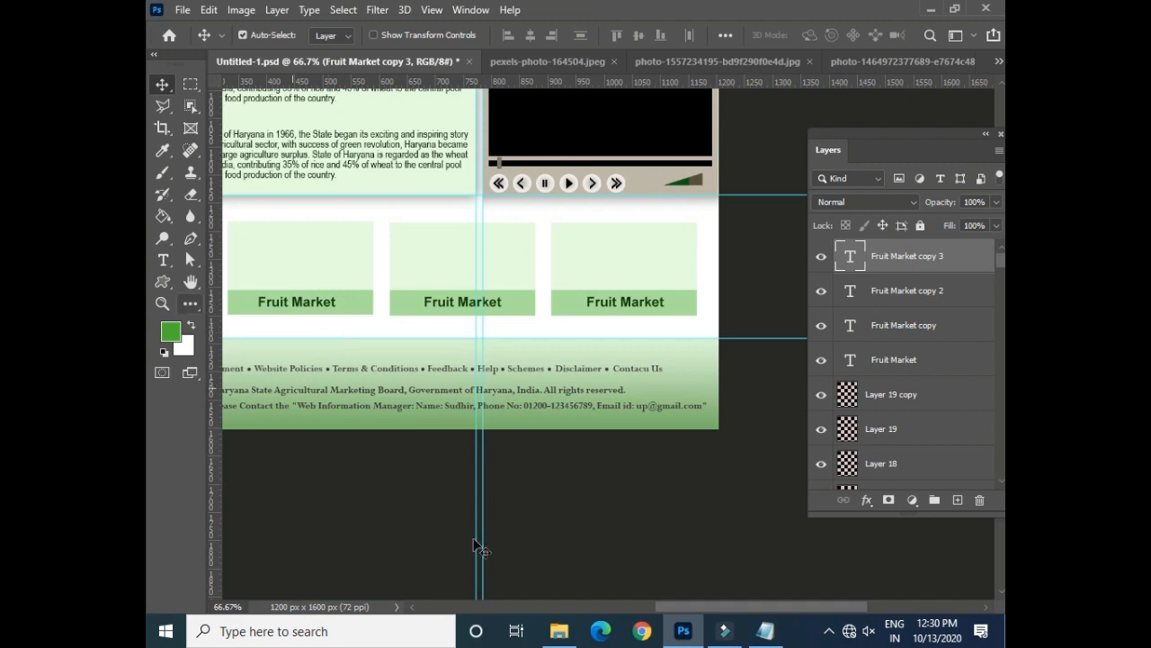
- Copy "Fodder Market" from the index text file in Notepad and replace the second box's label with it in Photoshop
click(773, 621)
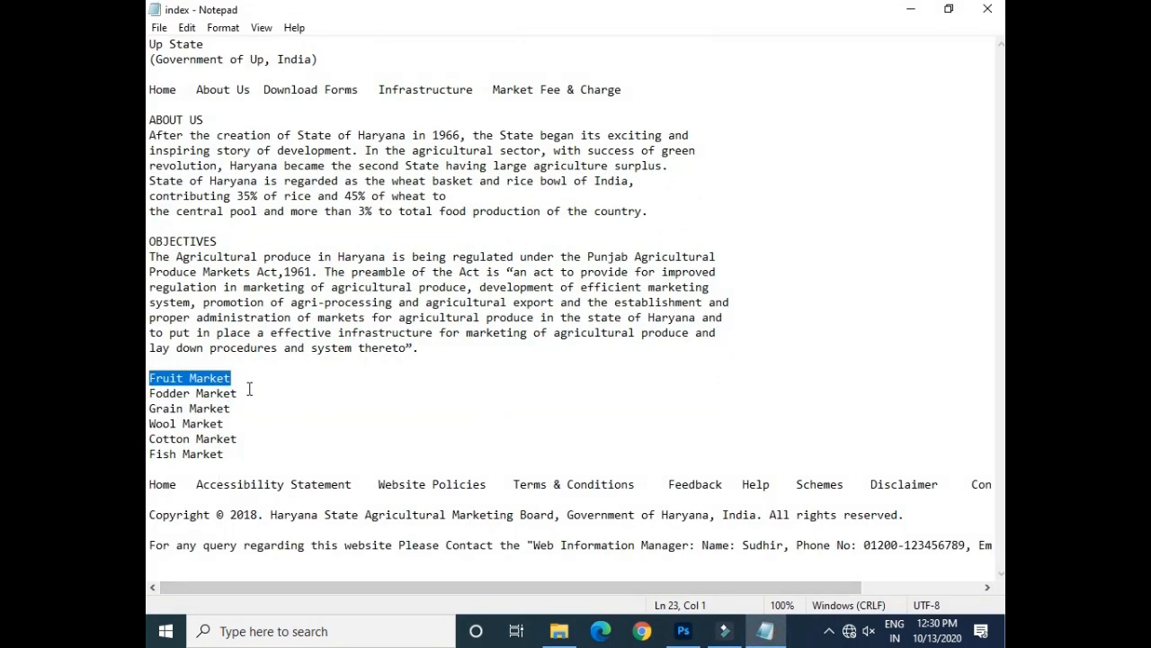
click(250, 389)
key(shift+Home)
click(986, 10)
drag(604, 302, 625, 298)
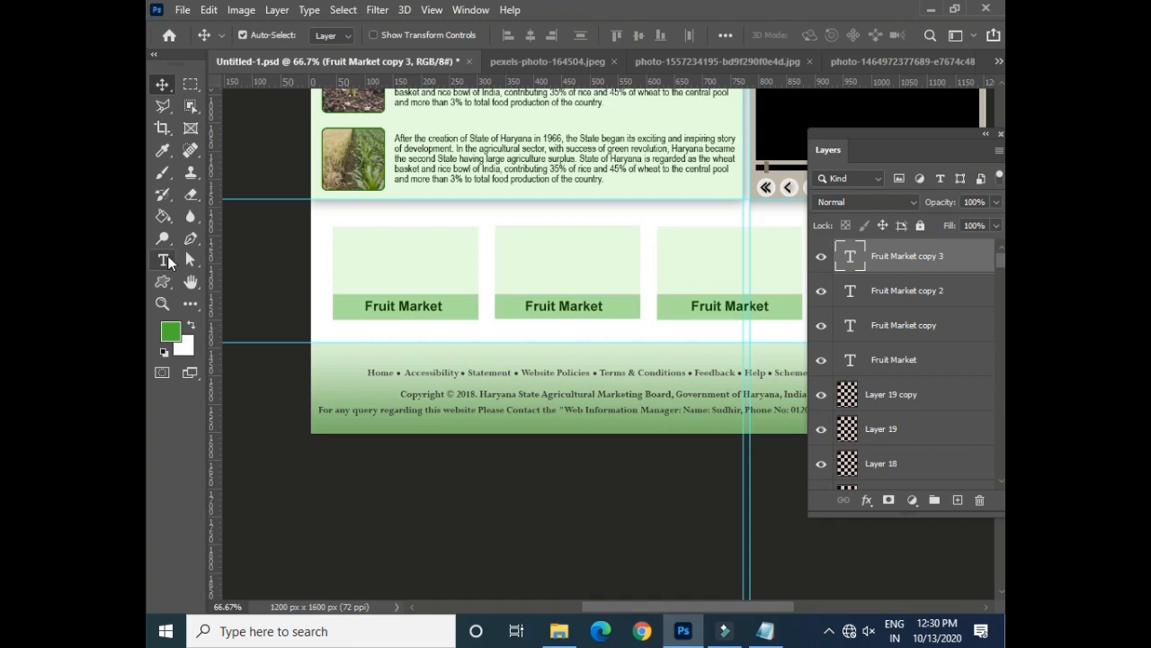
click(164, 260)
click(547, 304)
key(ctrl+a)
text(Fodder Market)
click(163, 84)
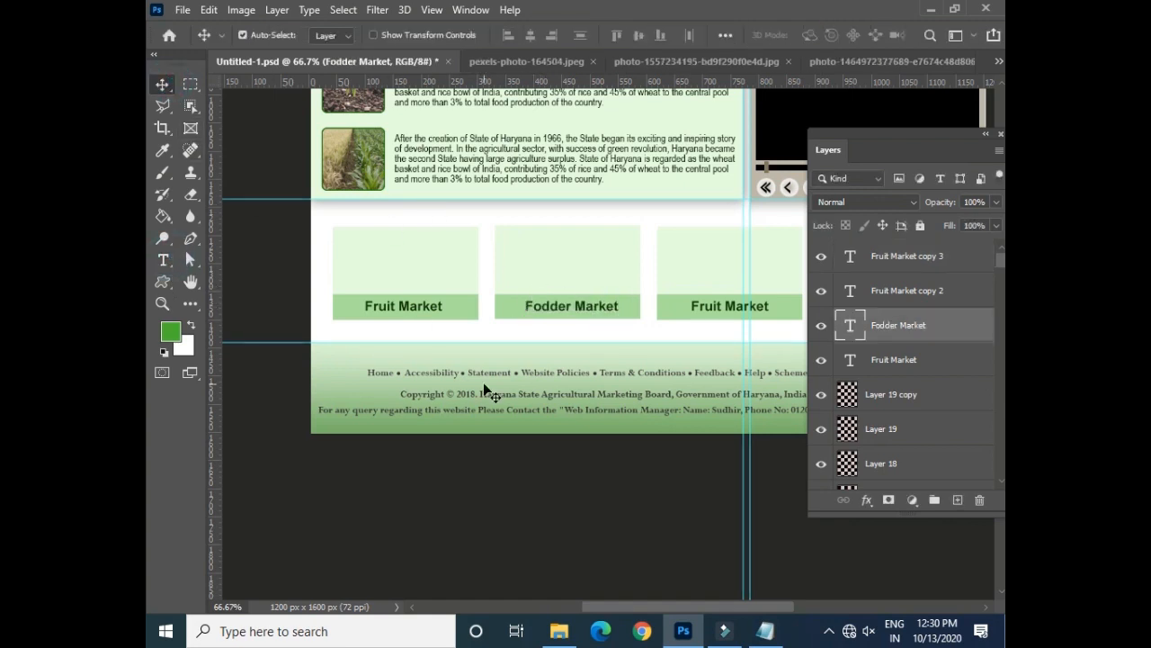
- Nudge the "Fodder Market" label left until it is centred in the second box's strip
key(Left)
key(Left)
key(Left)
key(Left)
key(Left)
key(Left)
key(Left)
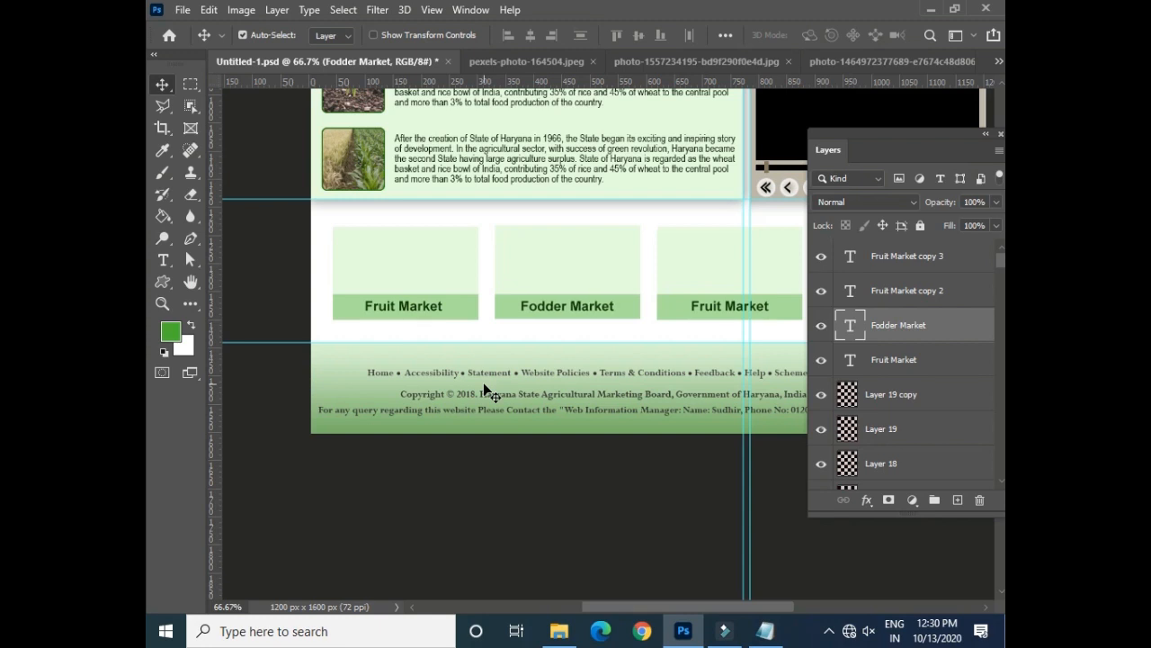
- Copy "Grain Market" from the Notepad index file and replace the third box's label with it in Photoshop
scroll(581, 337, right, 4)
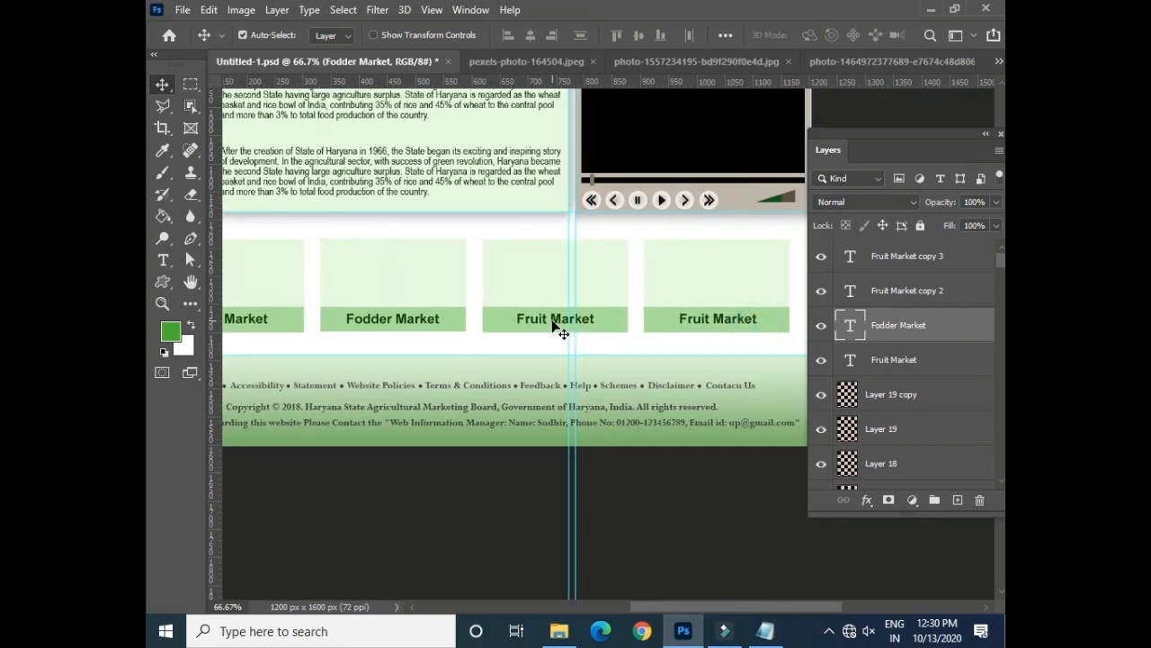
click(553, 322)
key(alt+Tab)
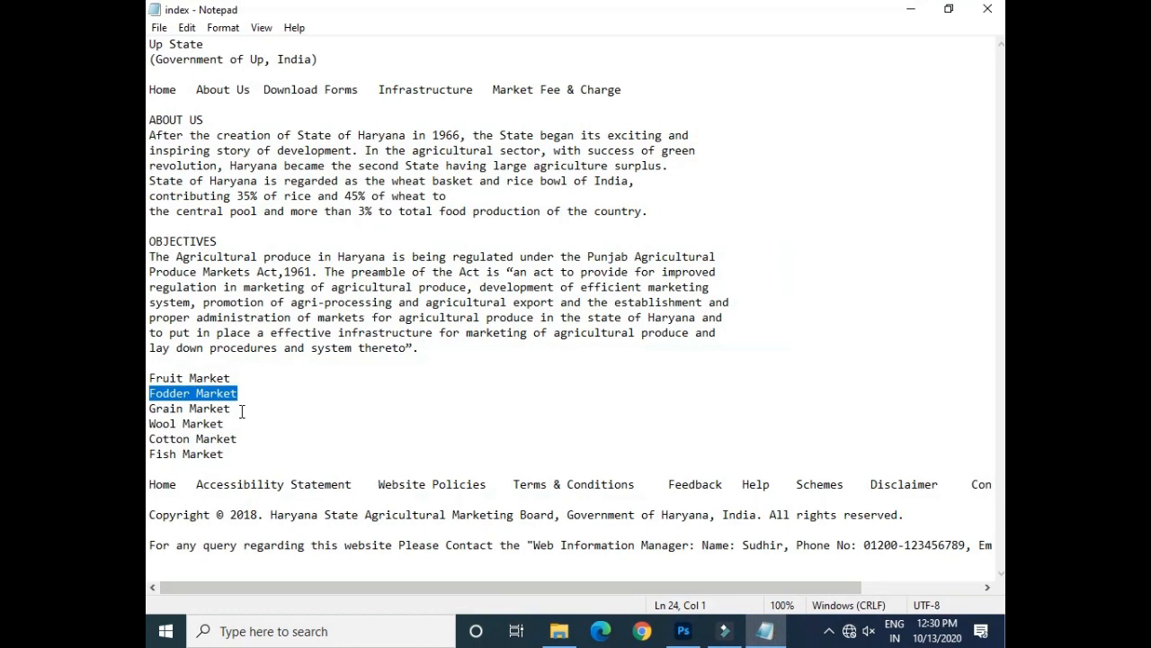
drag(236, 410, 151, 410)
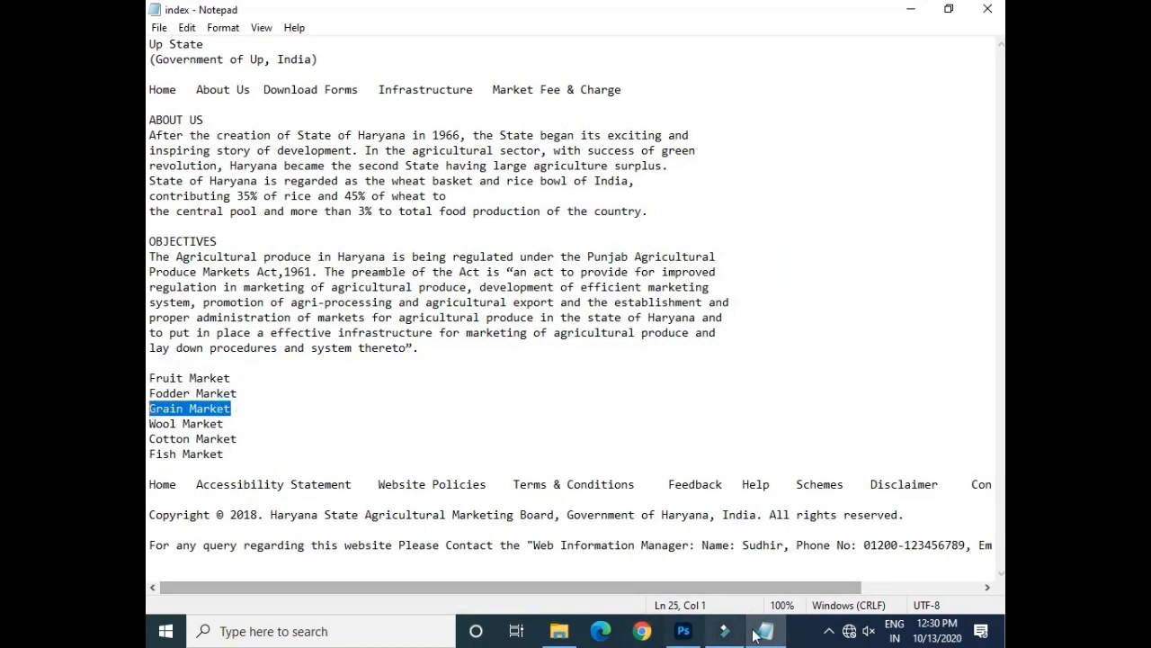
key(alt+Tab)
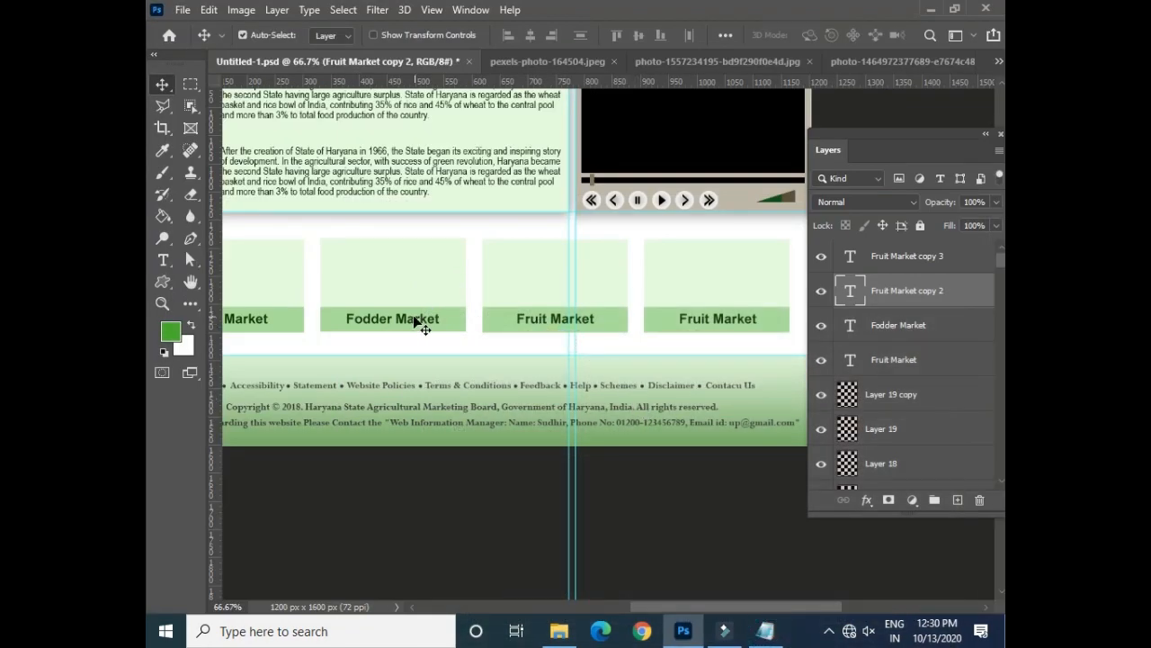
right_click(533, 320)
click(548, 331)
click(170, 261)
click(548, 324)
key(ctrl+a)
key(ctrl+v)
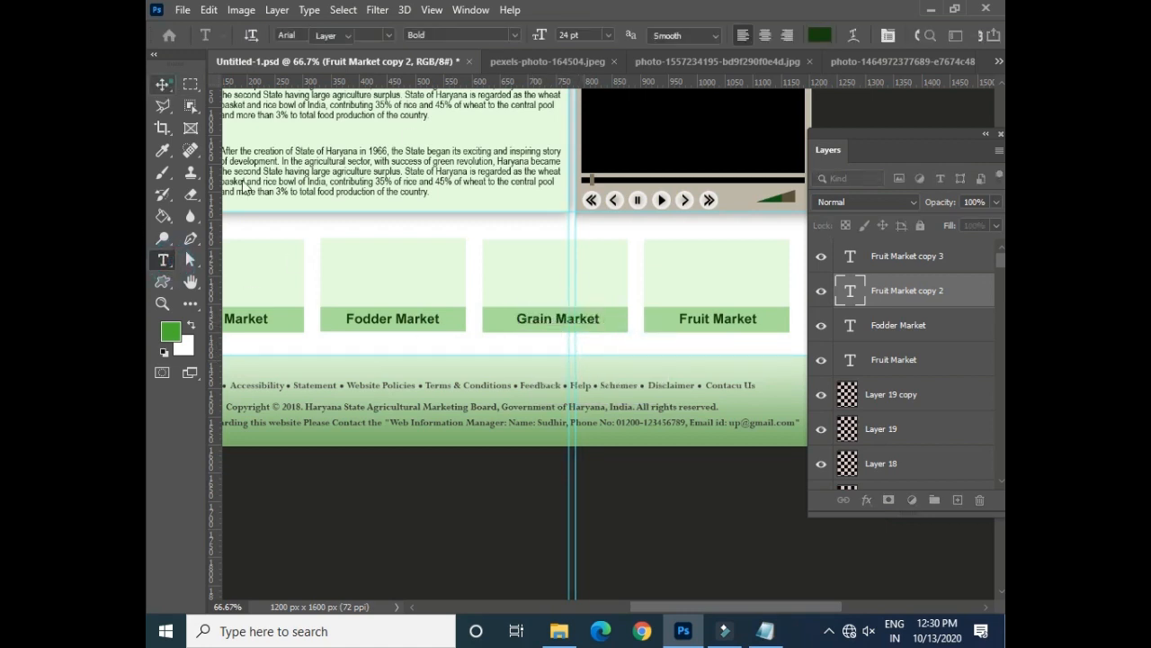
- Commit the "Grain Market" text and nudge the label left until it is centred in the third box's strip
click(162, 85)
key(Left)
key(Left)
key(Left)
key(Left)
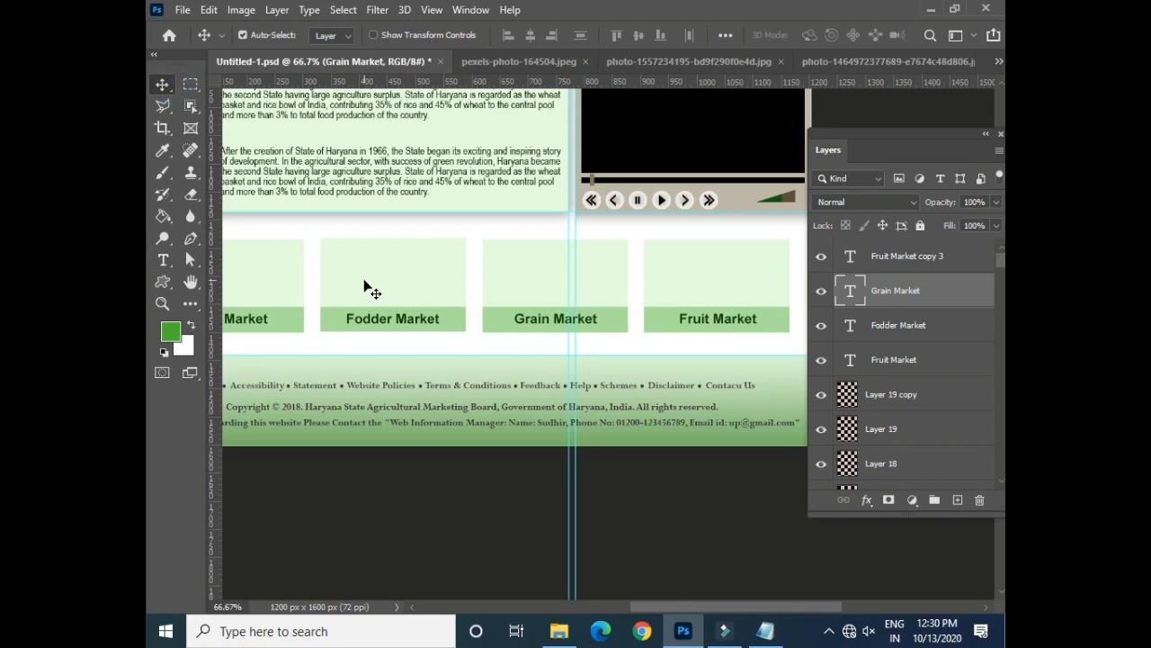
- Replace the fourth box's label in Photoshop with "Wool Market" copied from the Notepad index file, and save the document
click(765, 630)
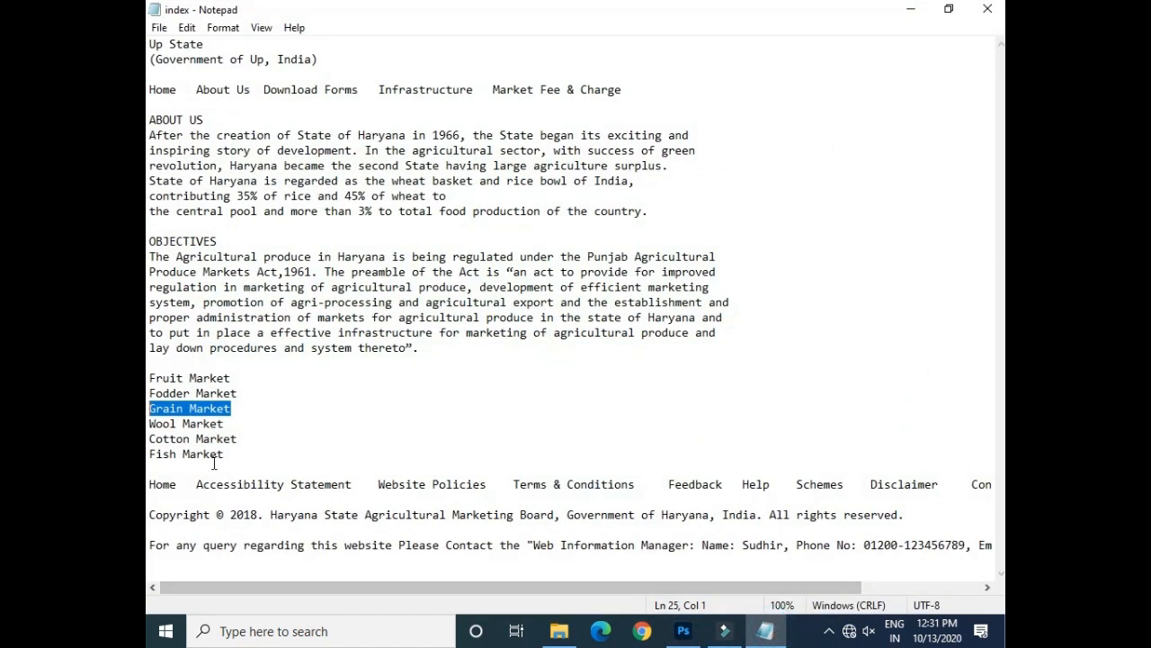
drag(236, 420, 153, 419)
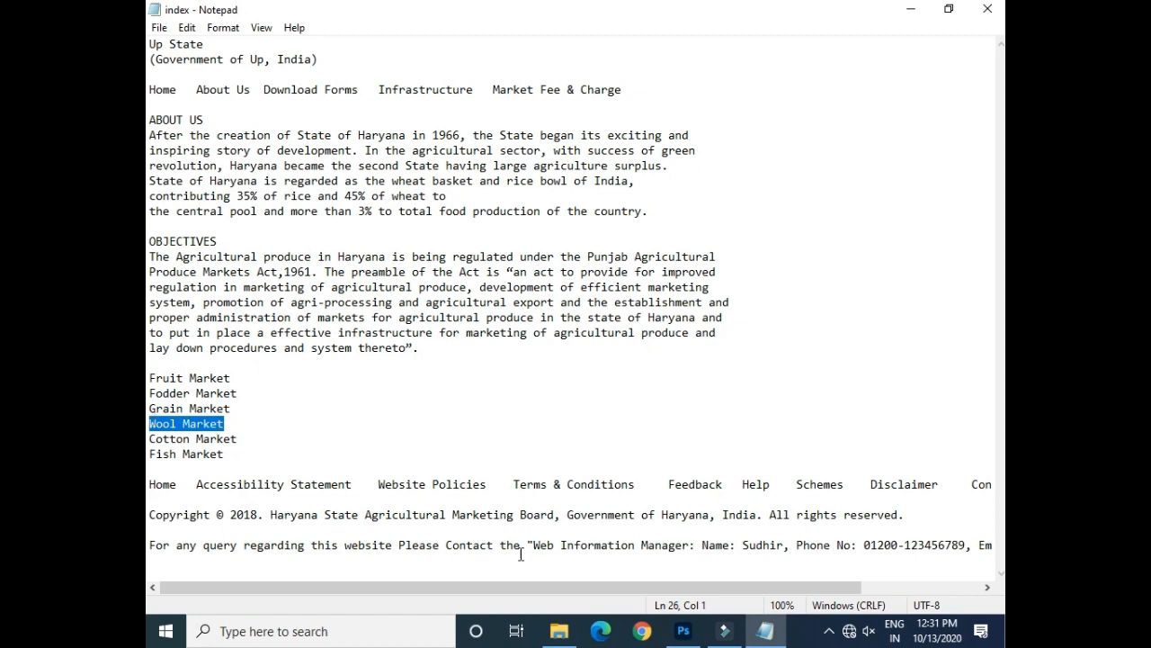
click(765, 632)
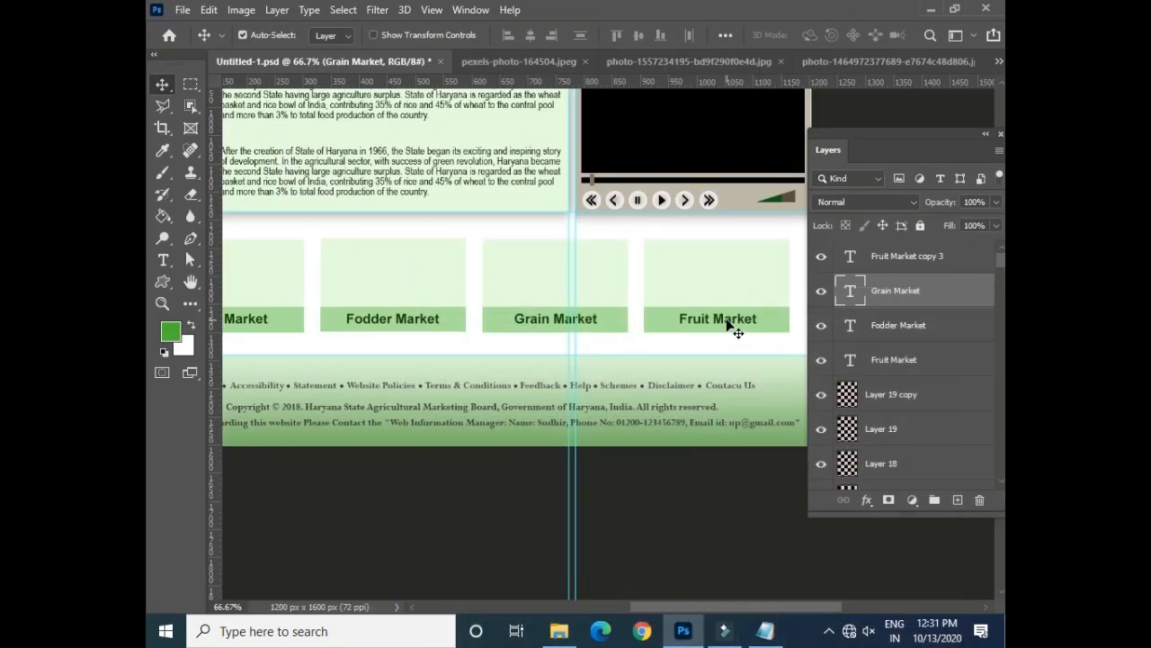
right_click(730, 328)
click(740, 329)
click(166, 259)
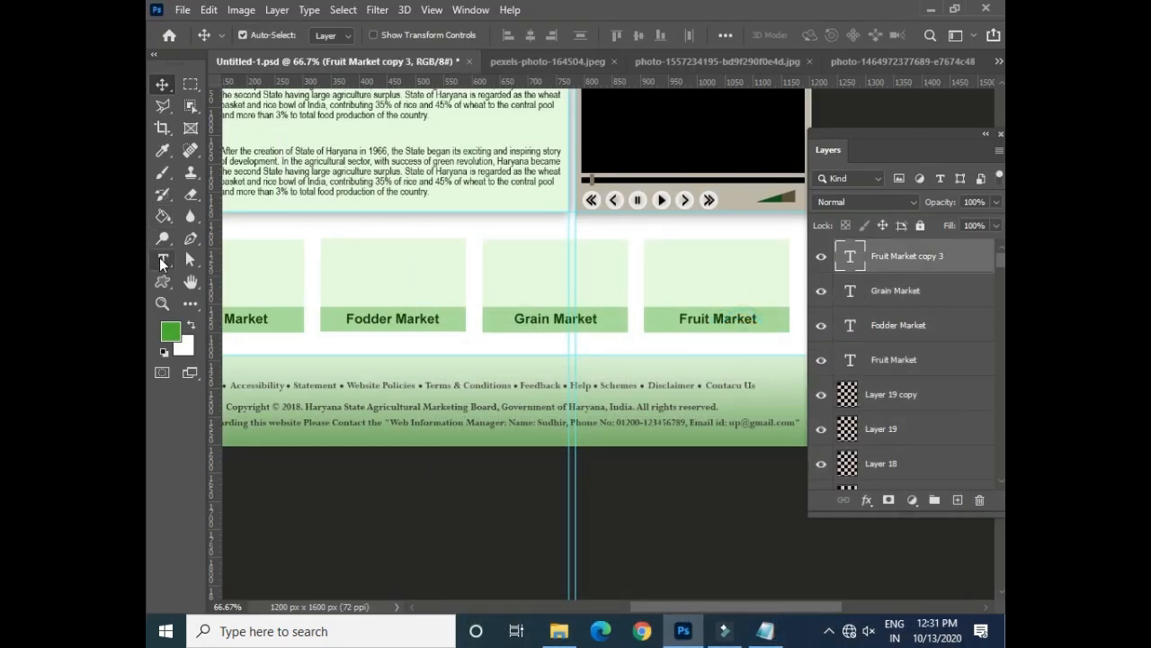
click(689, 322)
key(ctrl+a)
text(Wool Market)
click(163, 83)
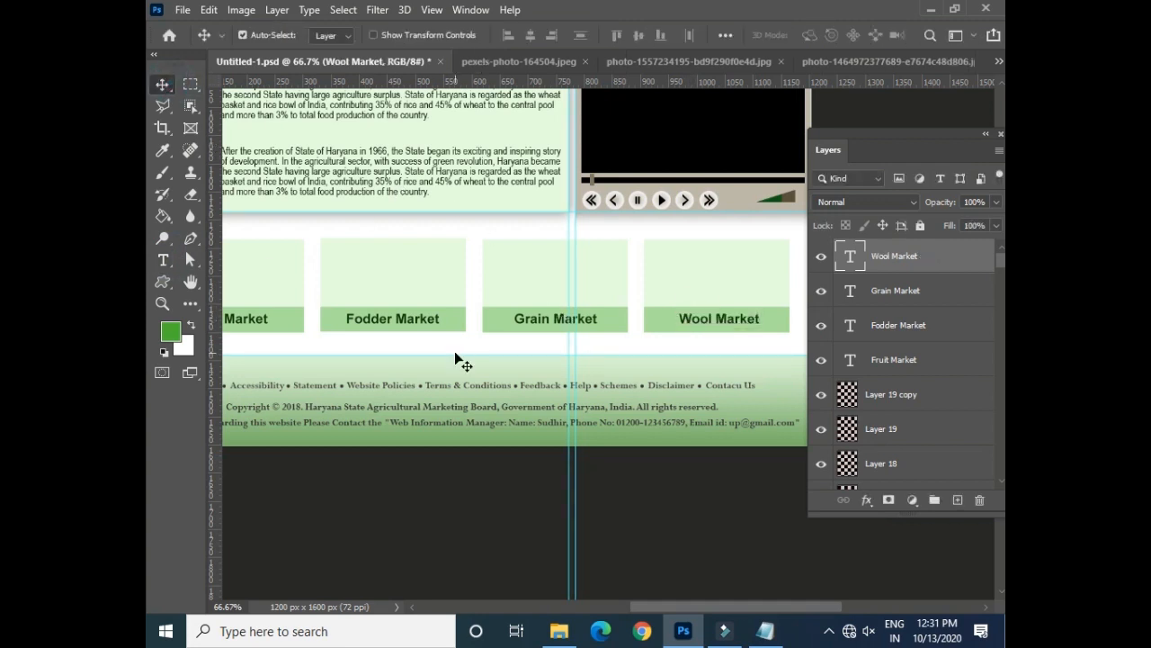
key(ctrl+s)
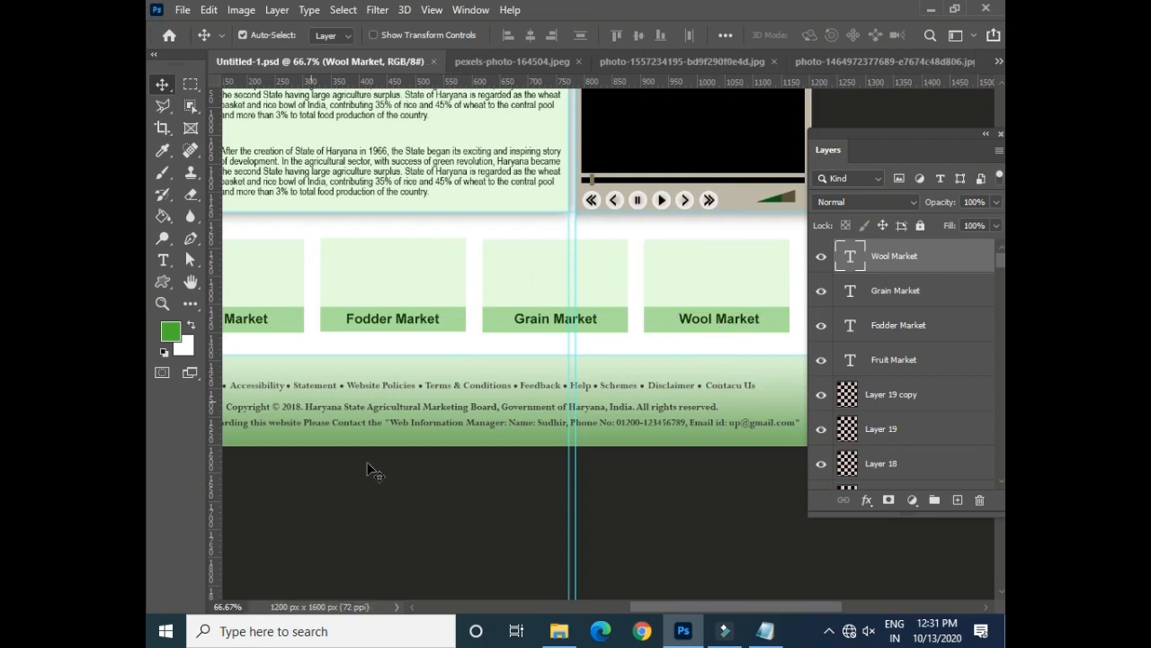
- Close all the open source photo documents, keeping only Untitled-1.psd open
drag(403, 293, 598, 299)
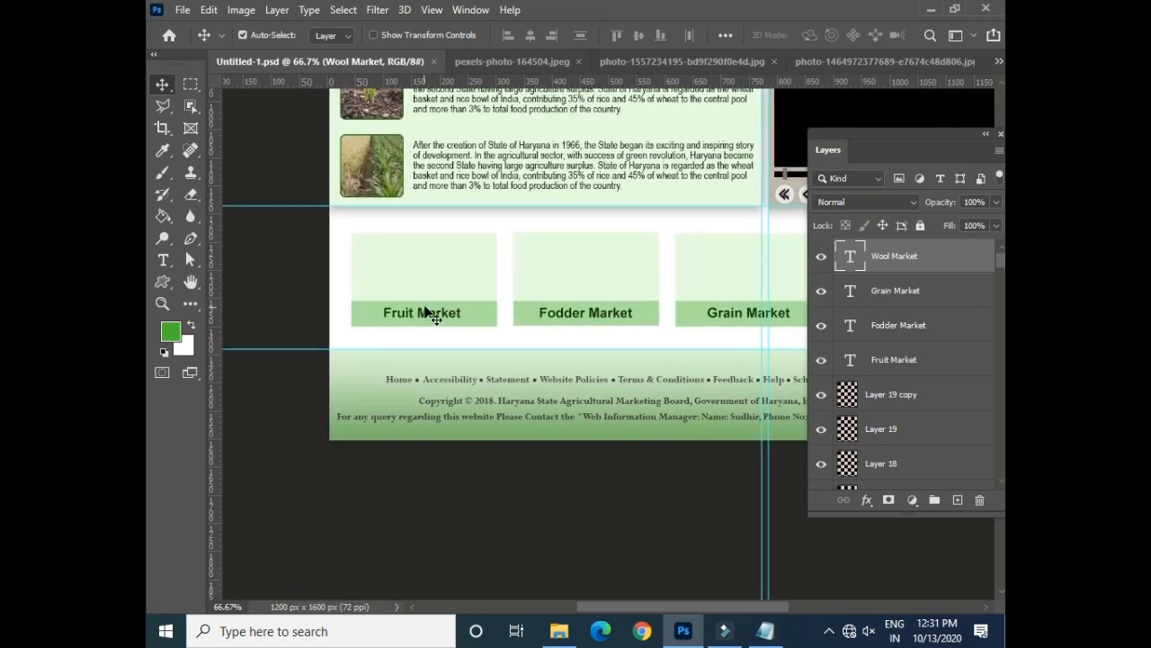
click(521, 60)
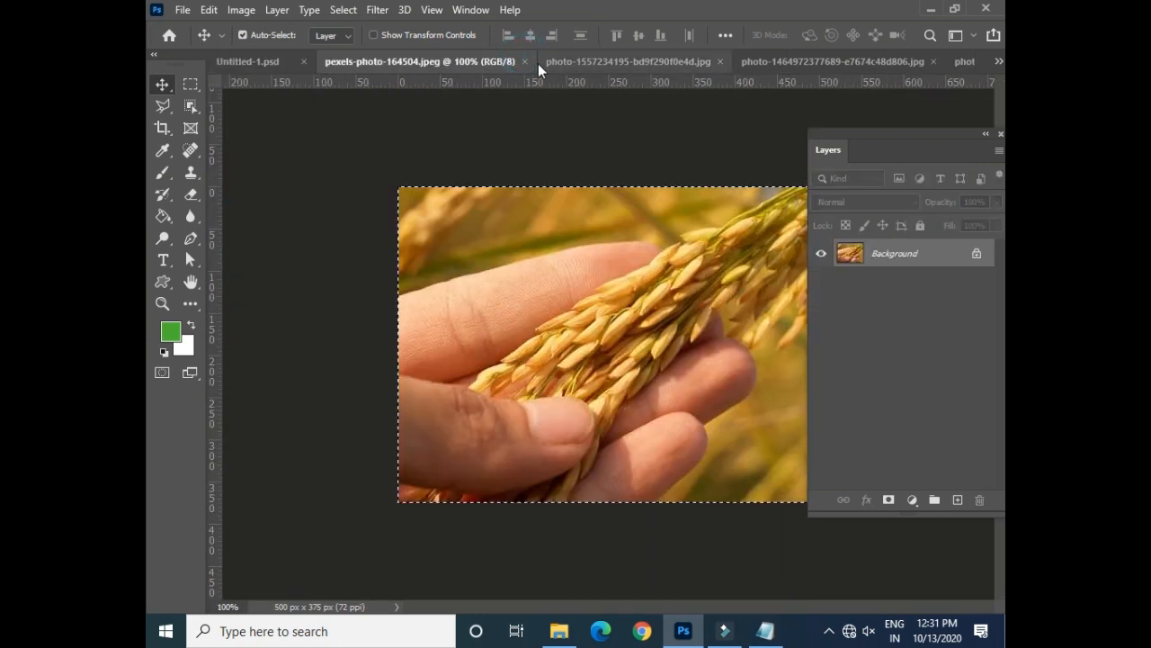
click(524, 61)
click(629, 61)
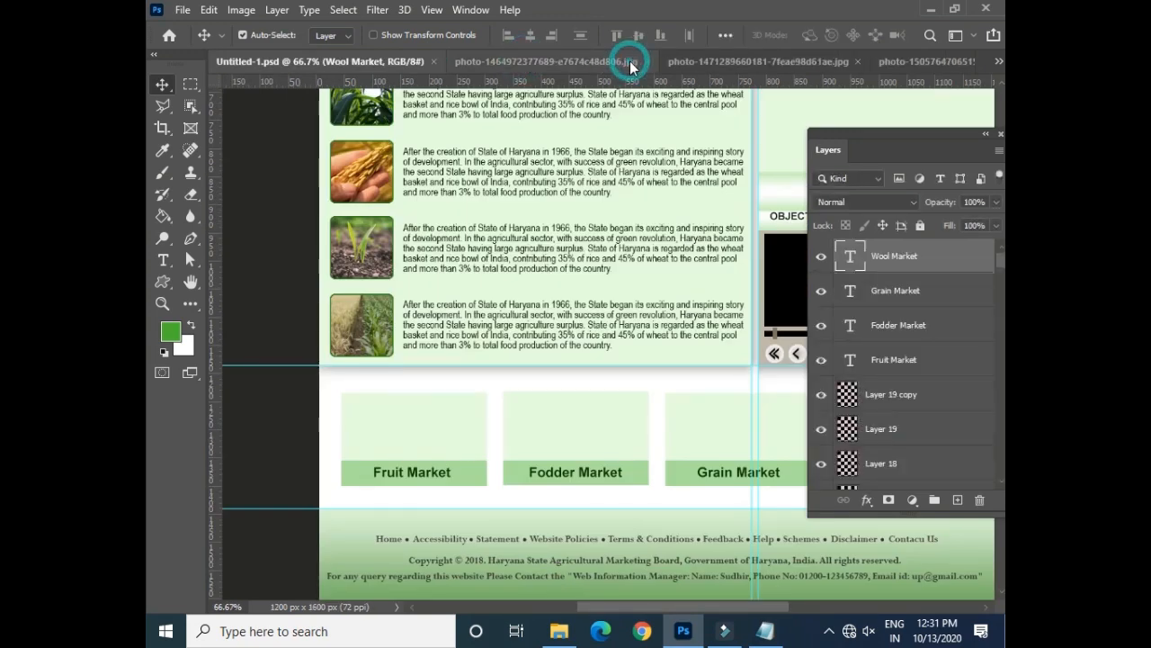
click(648, 61)
click(648, 61)
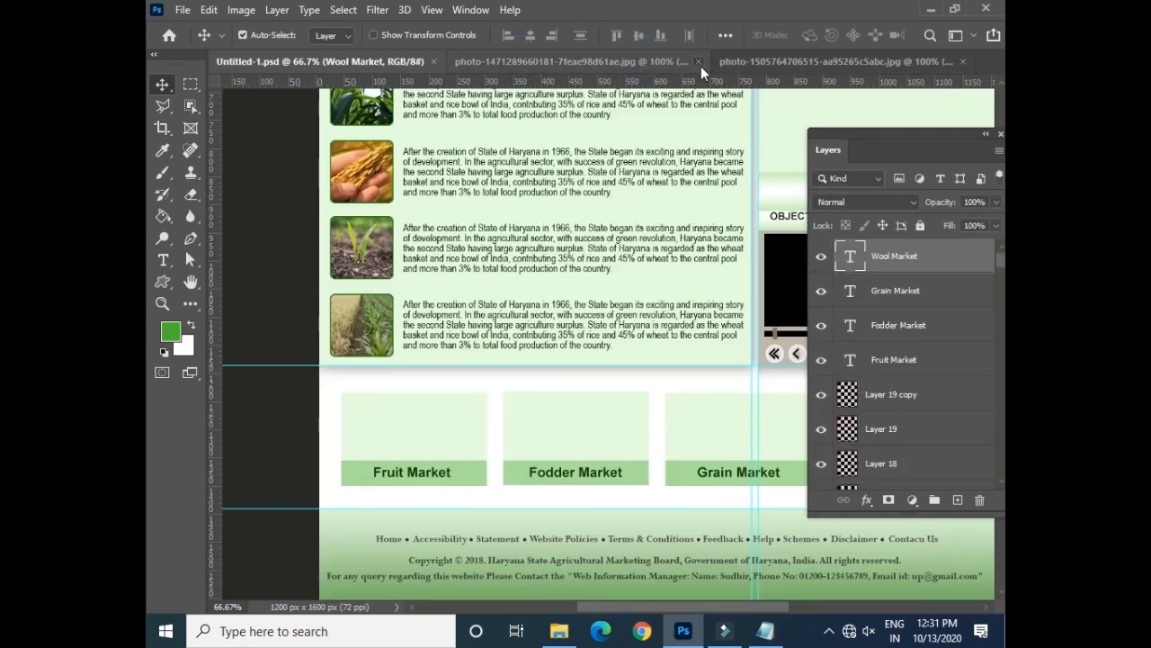
click(716, 60)
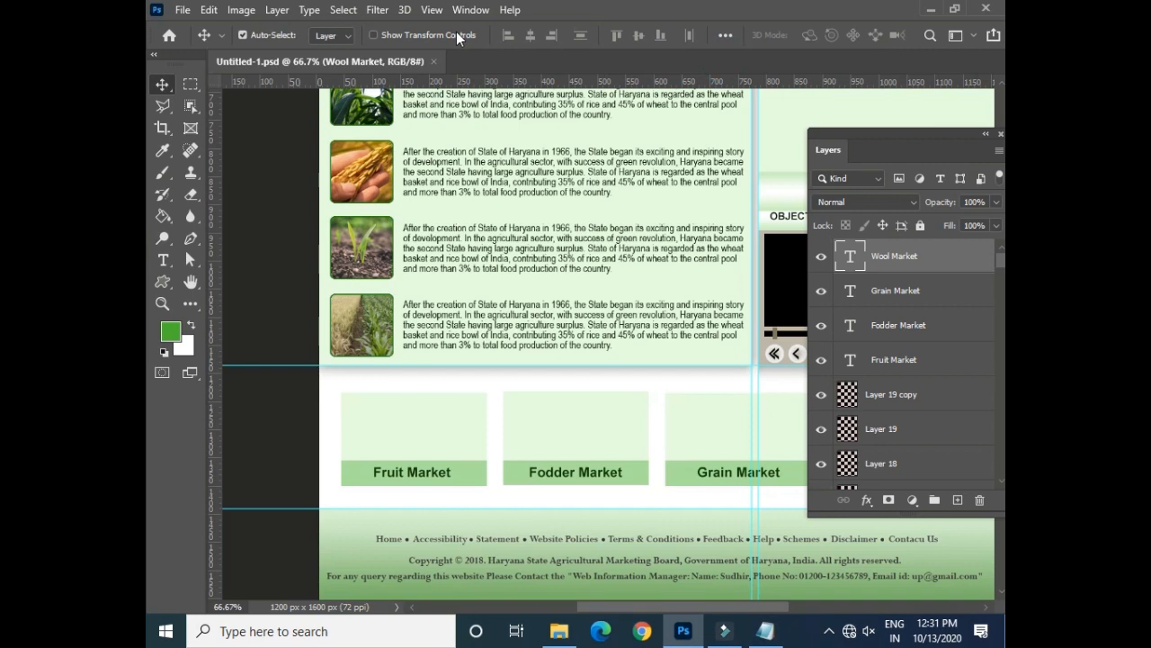
key(ctrl+o)
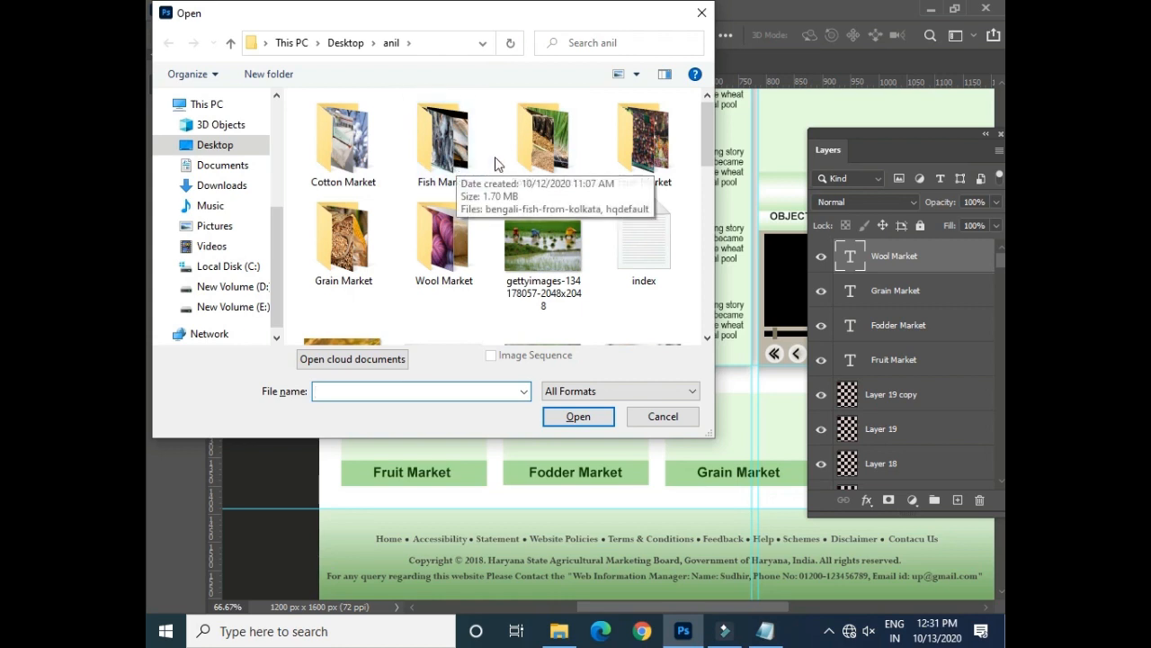
click(459, 148)
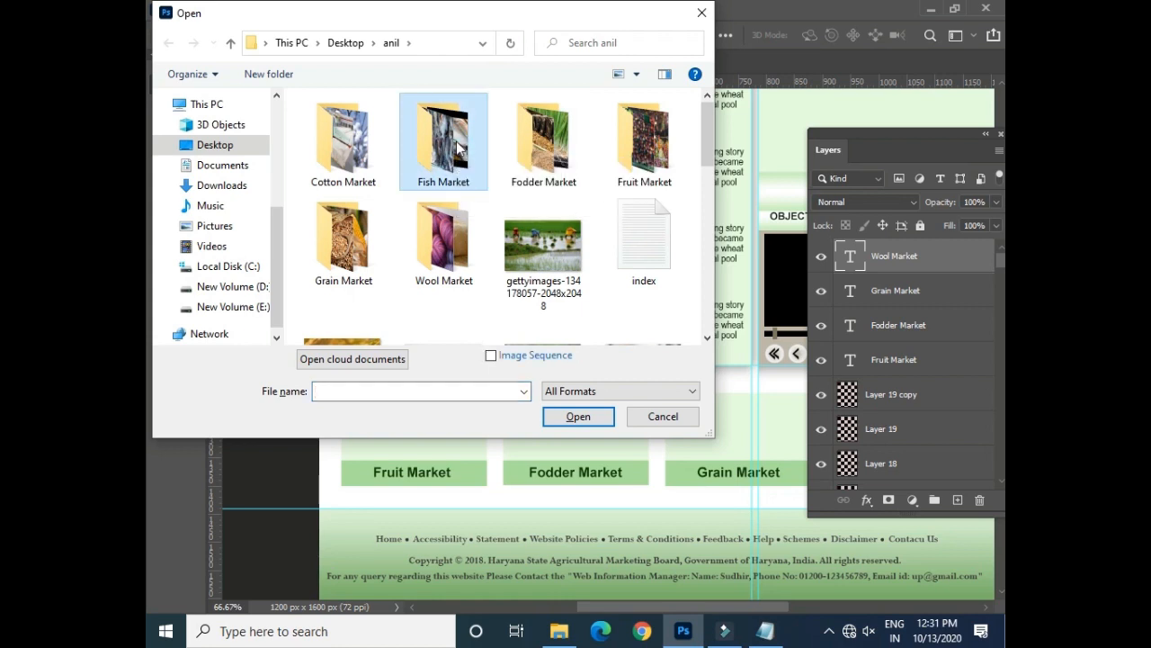
double_click(458, 149)
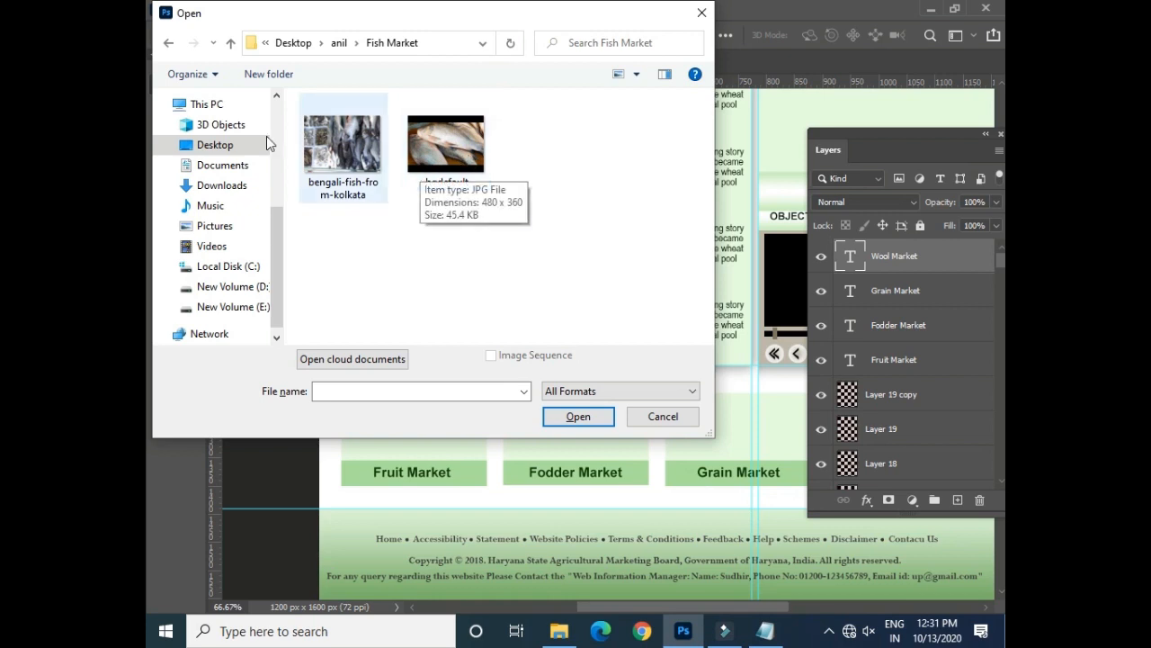
click(169, 43)
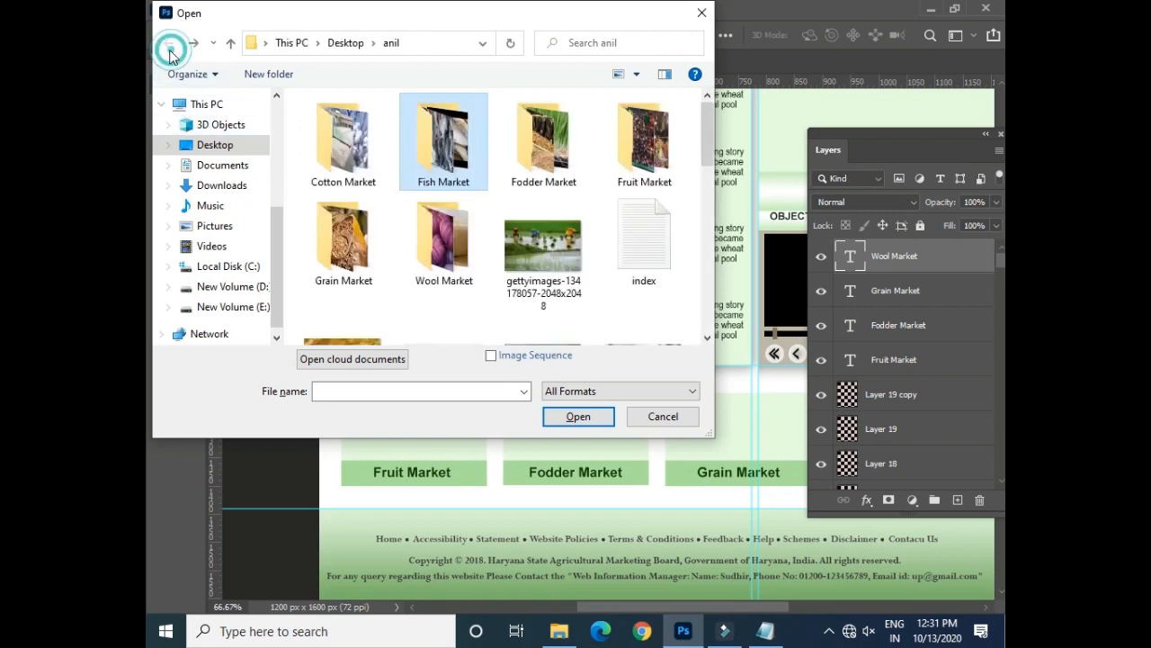
double_click(640, 149)
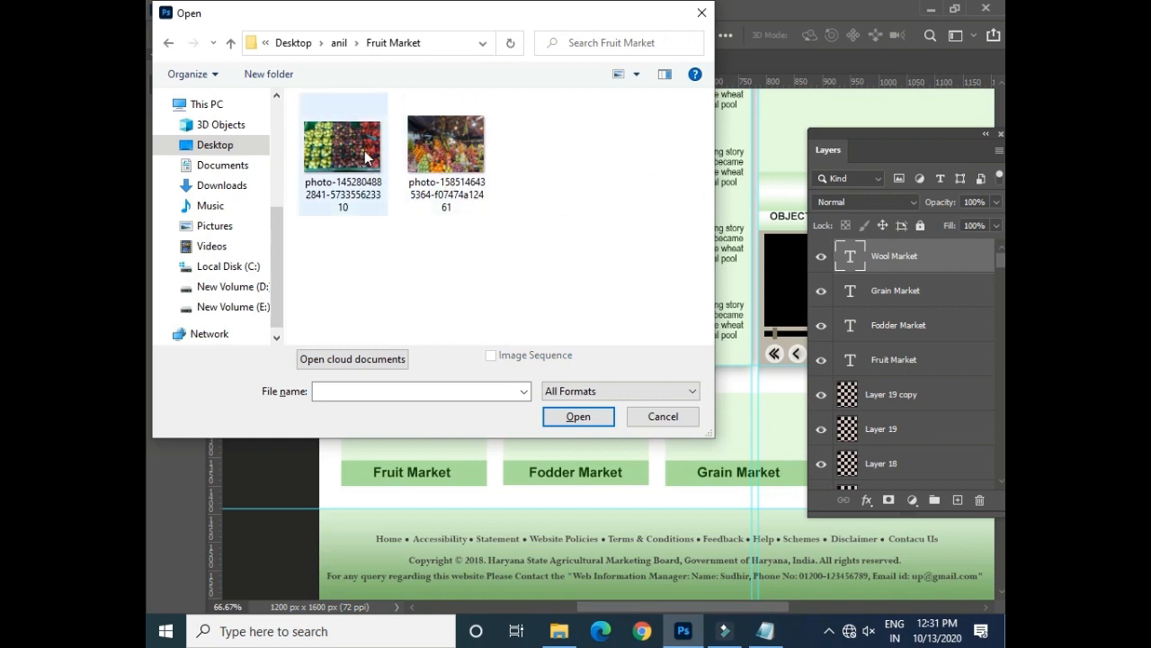
click(450, 148)
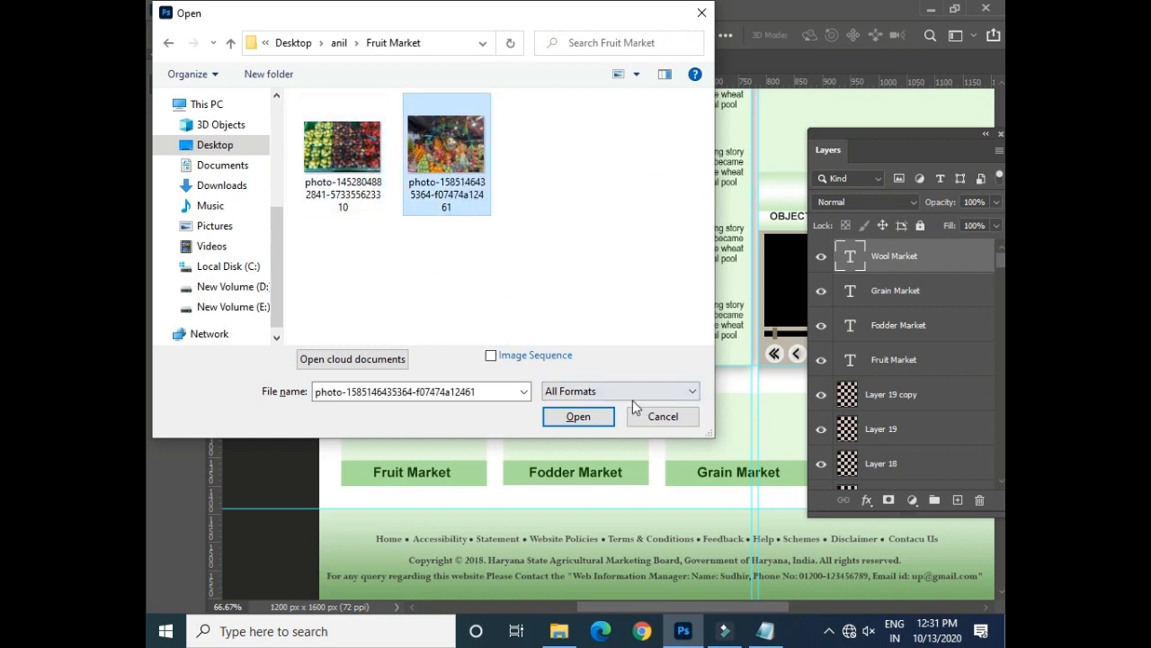
click(341, 146)
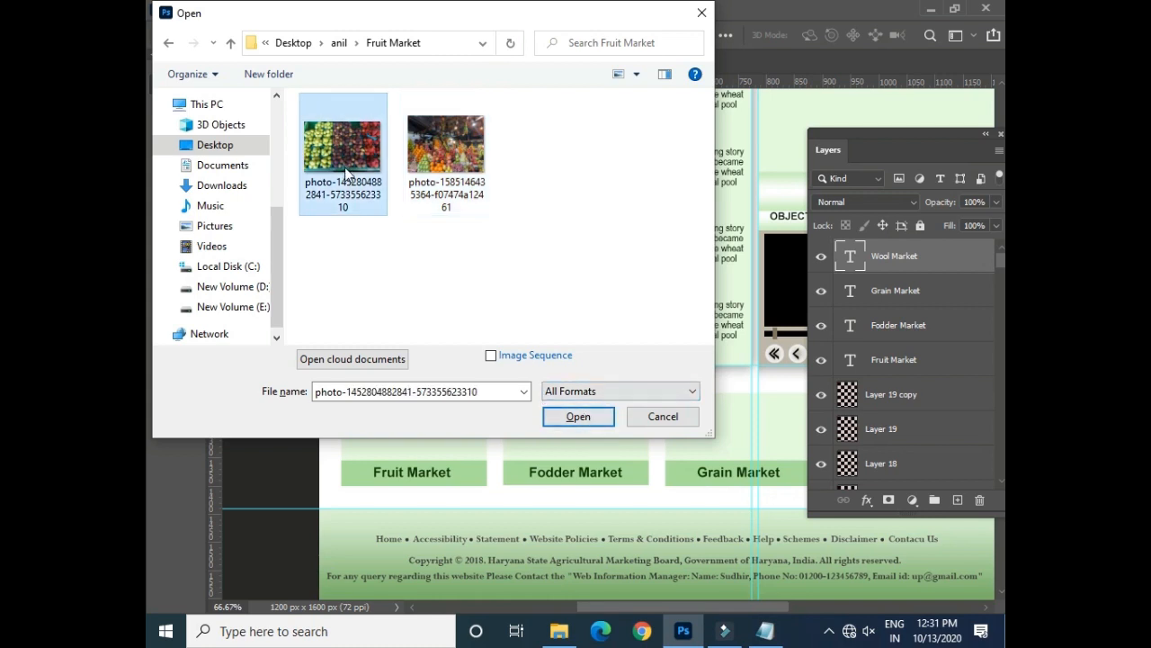
click(579, 416)
- Copy the whole fruit photo and use Paste Into to place it within the first box's outline in Untitled-1.psd
key(ctrl+a)
drag(386, 332, 383, 419)
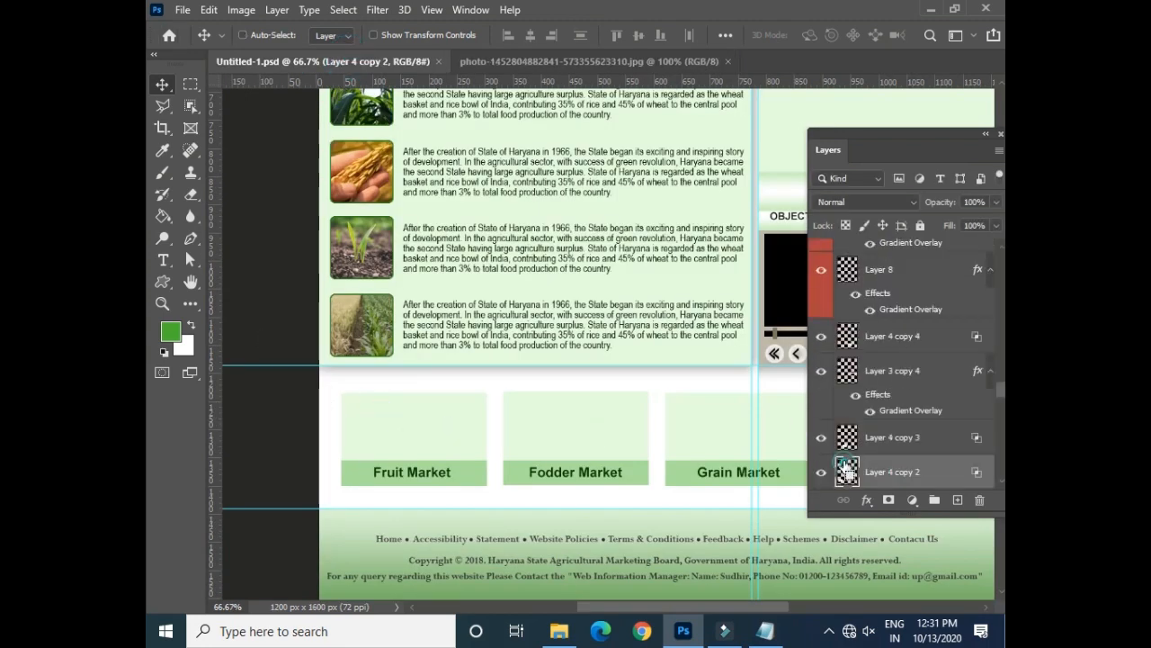
ctrl+click(847, 471)
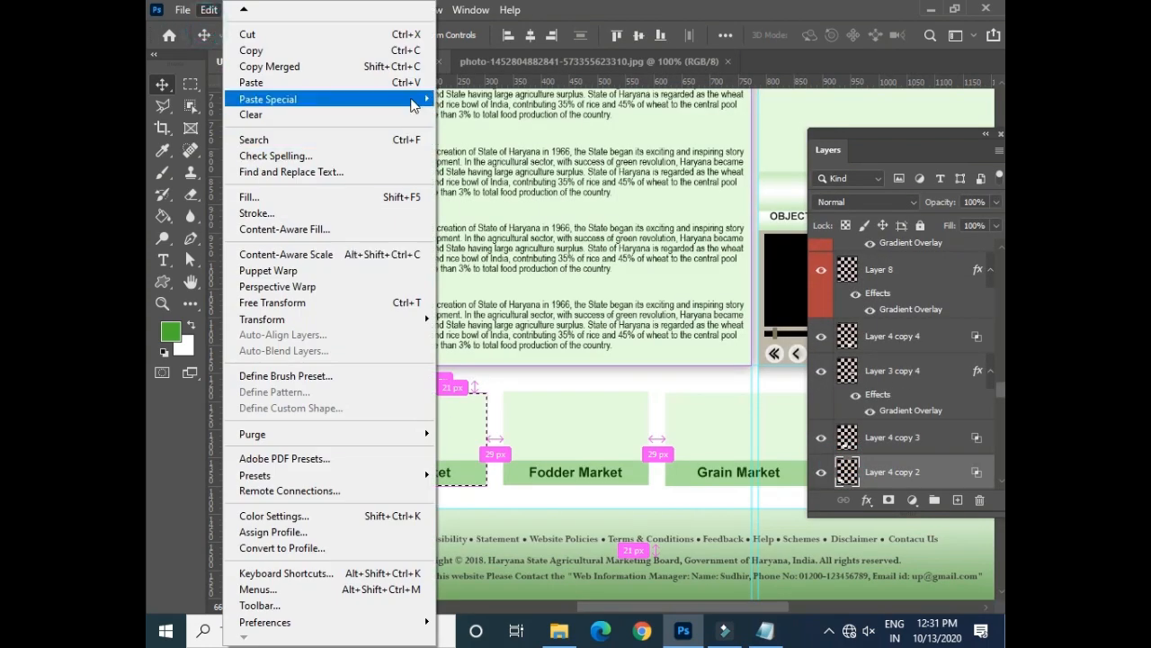
mouse_move(387, 99)
click(478, 132)
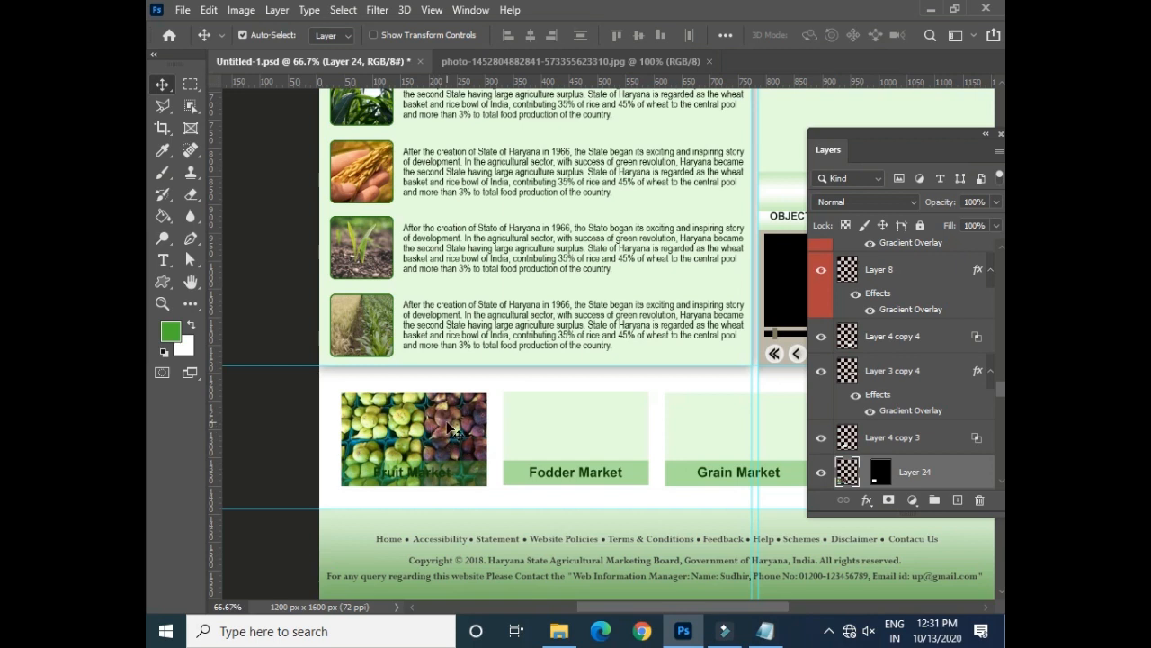
- Raise the opacity of the green label strip layer across the boxes to 82%
click(483, 479)
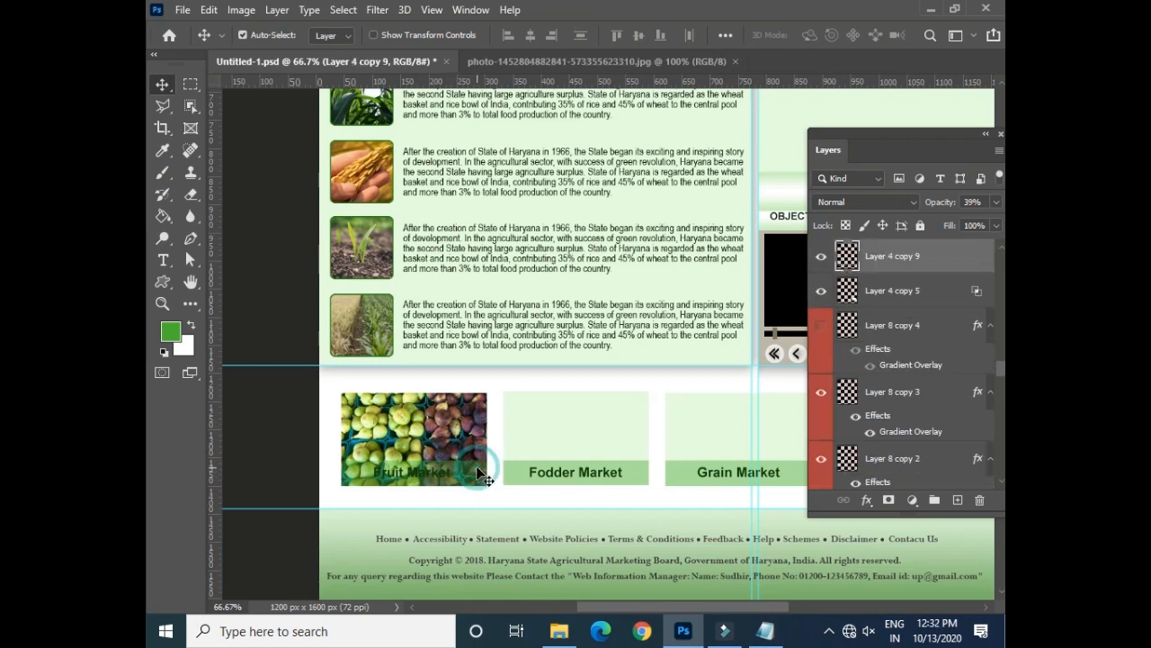
click(996, 203)
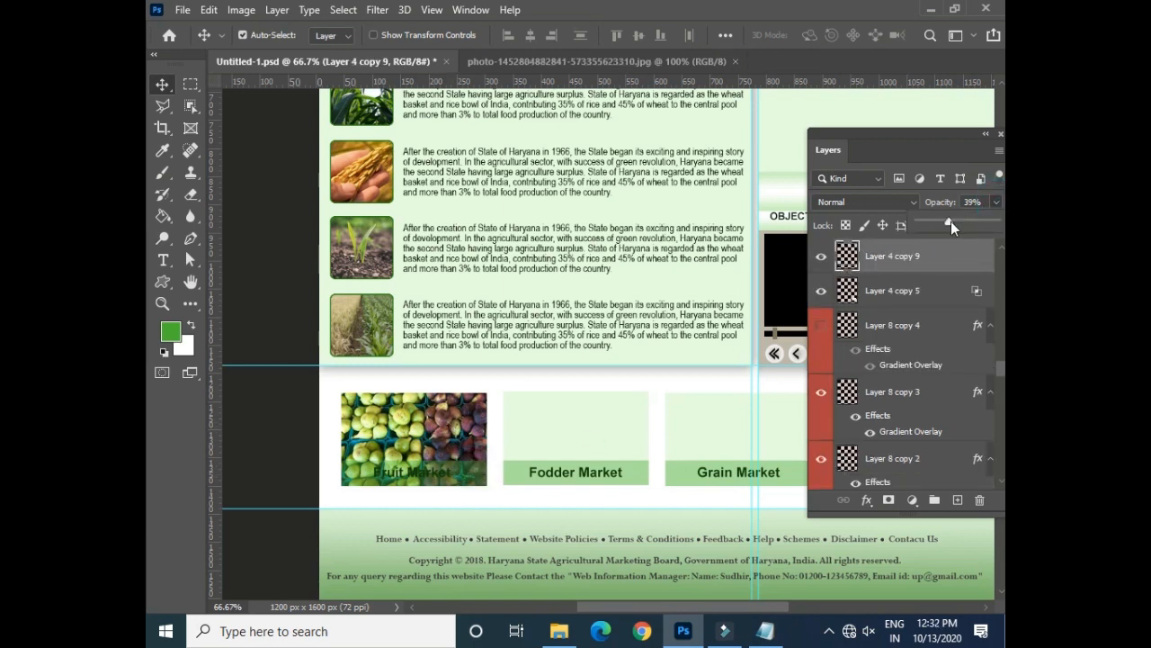
drag(961, 219, 961, 220)
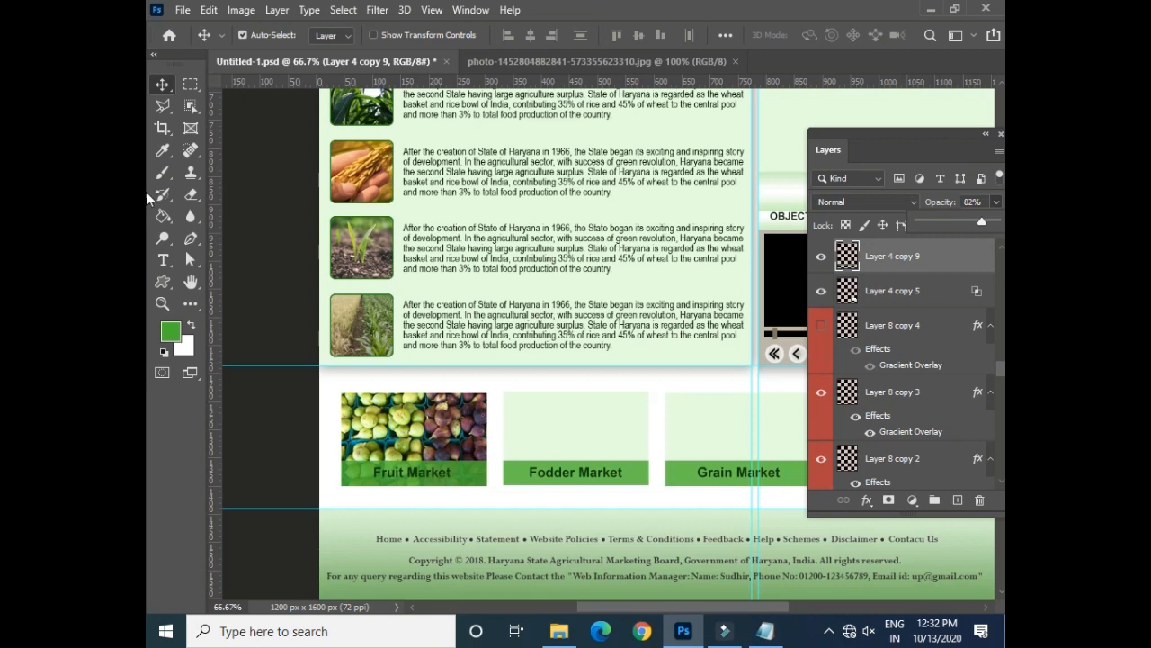
click(163, 85)
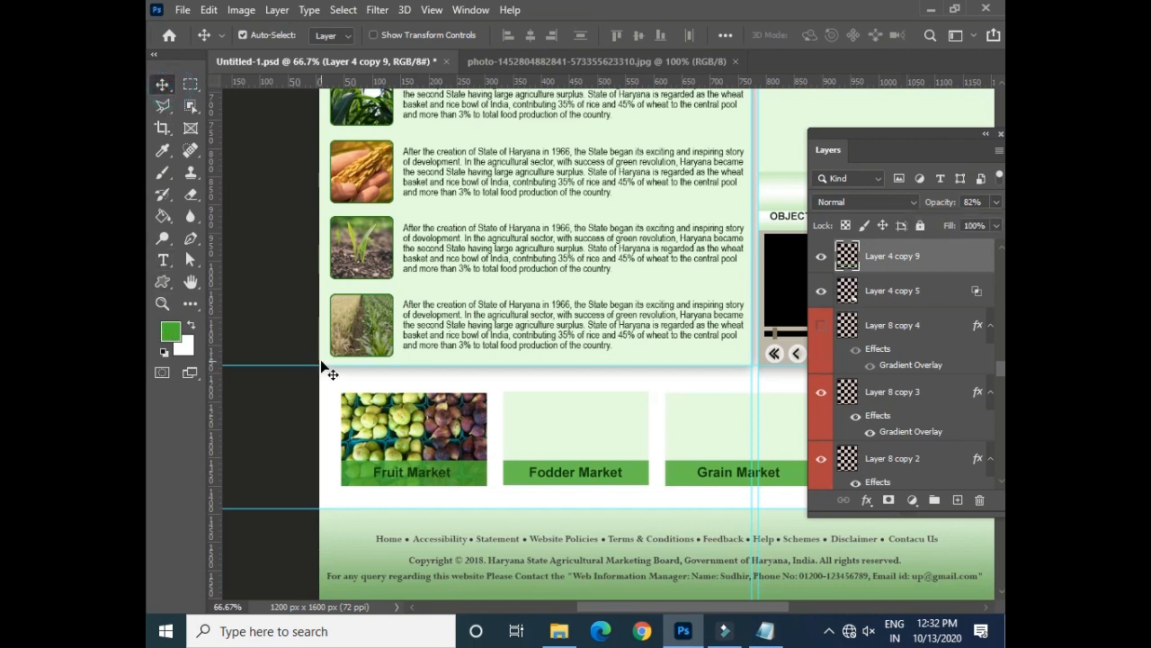
- Select the Fodder Market box layer in Untitled-1.psd and close the fruit photo document
click(566, 417)
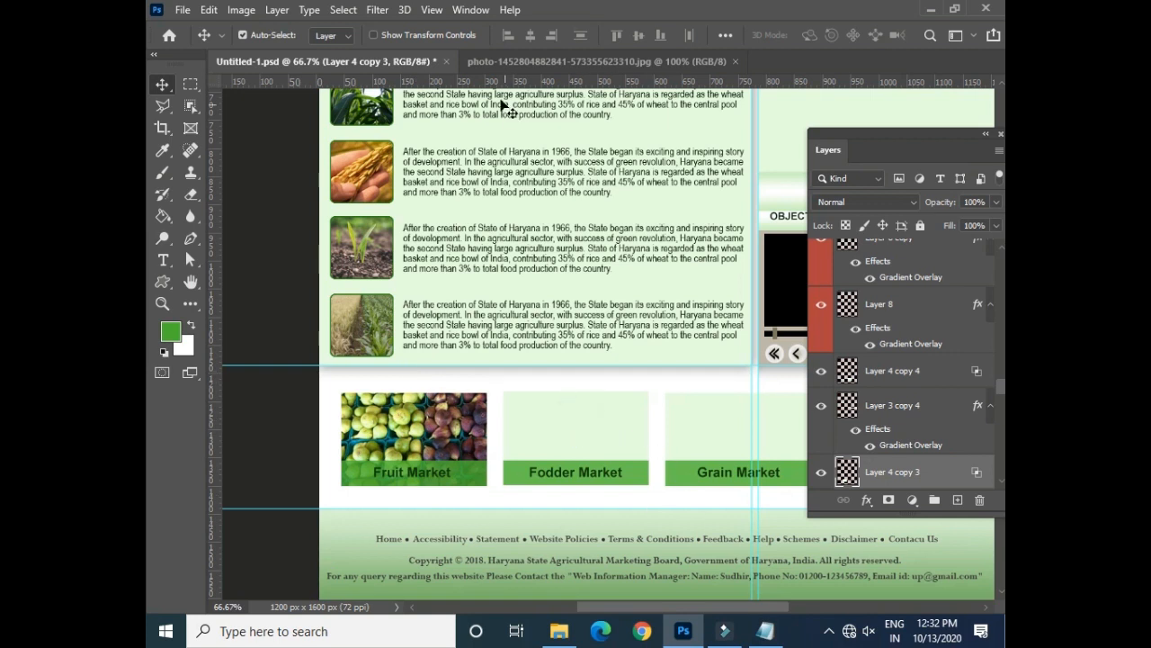
click(575, 61)
click(733, 62)
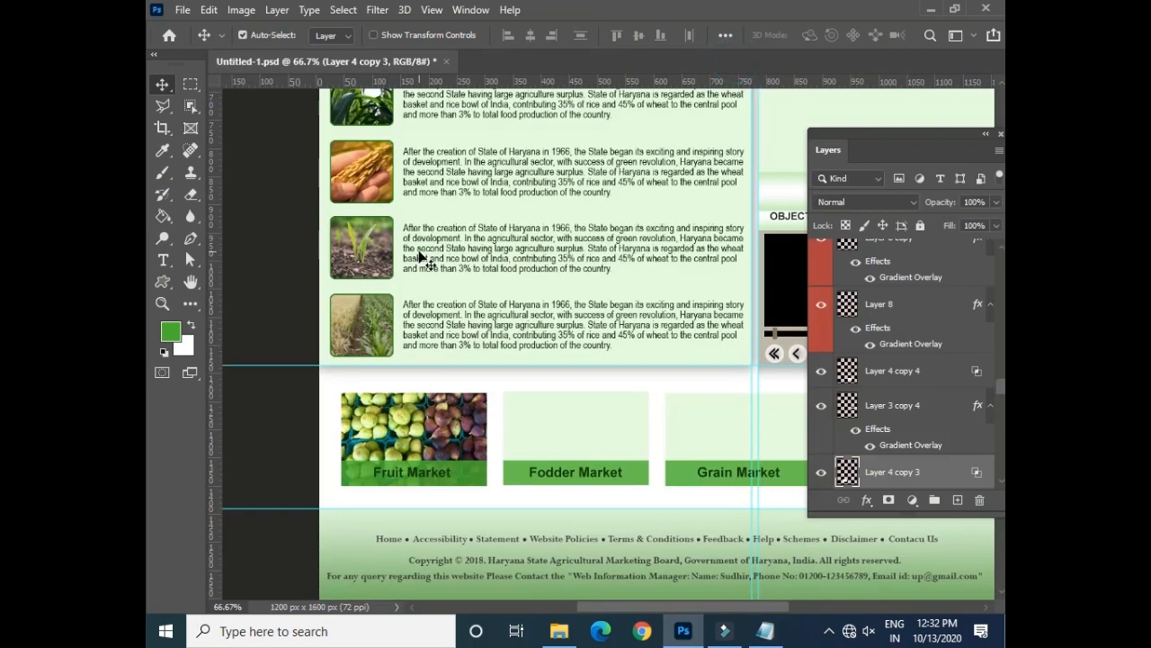
- Open the grass image named download from the Fodder Market folder inside Desktop > anil
key(ctrl+o)
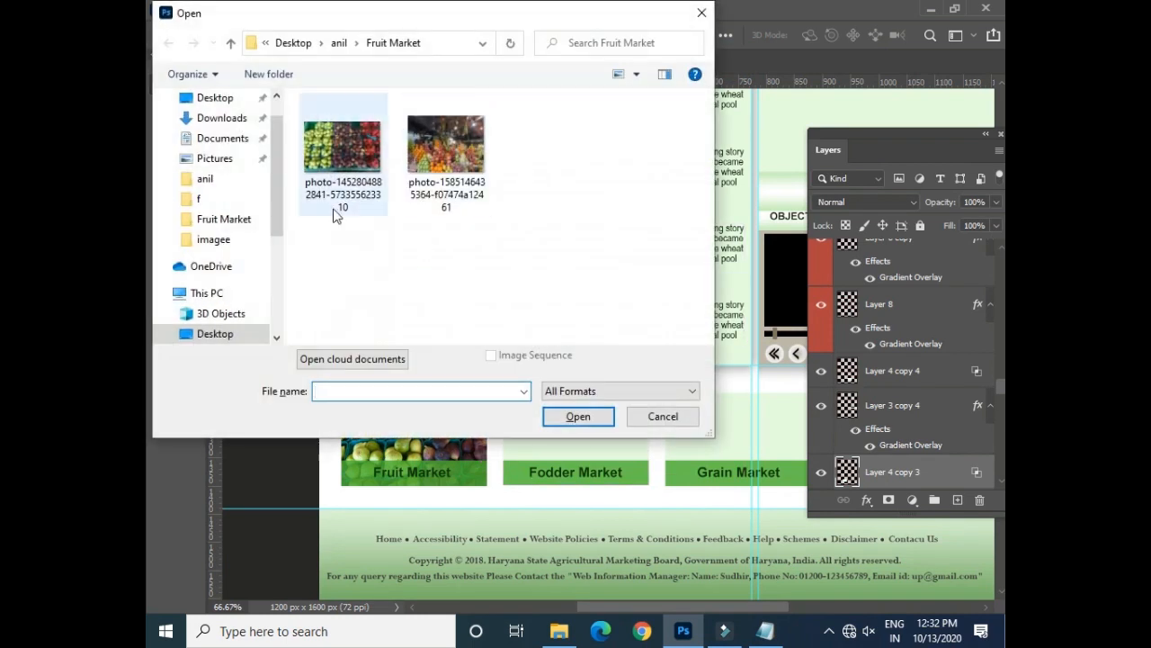
click(358, 45)
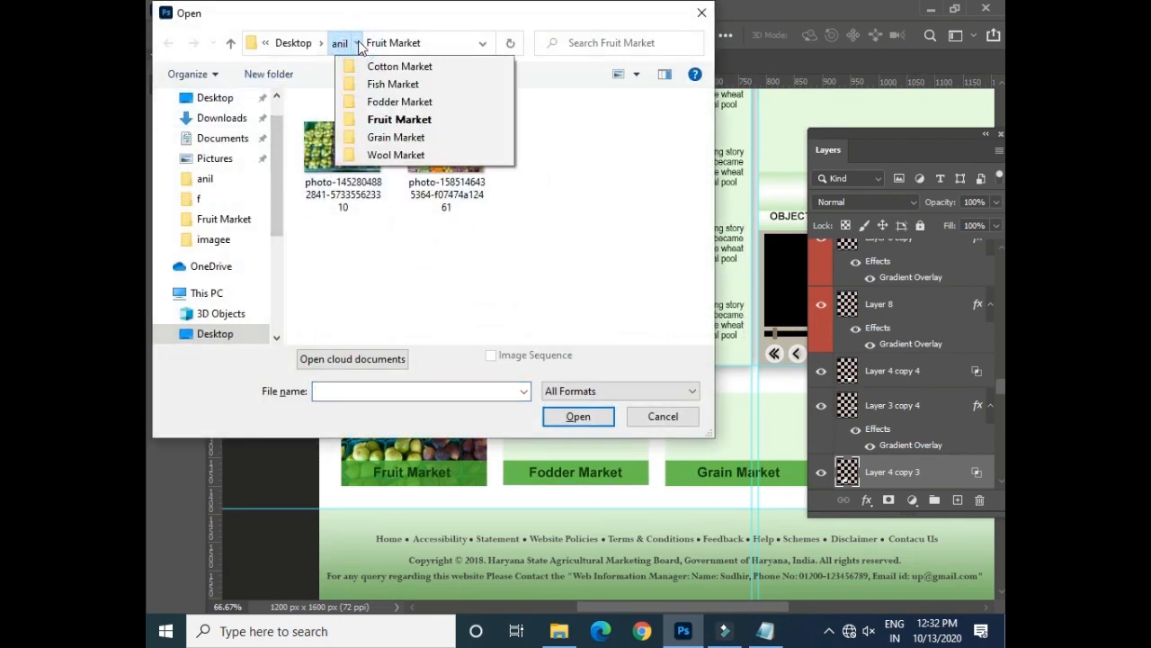
click(384, 46)
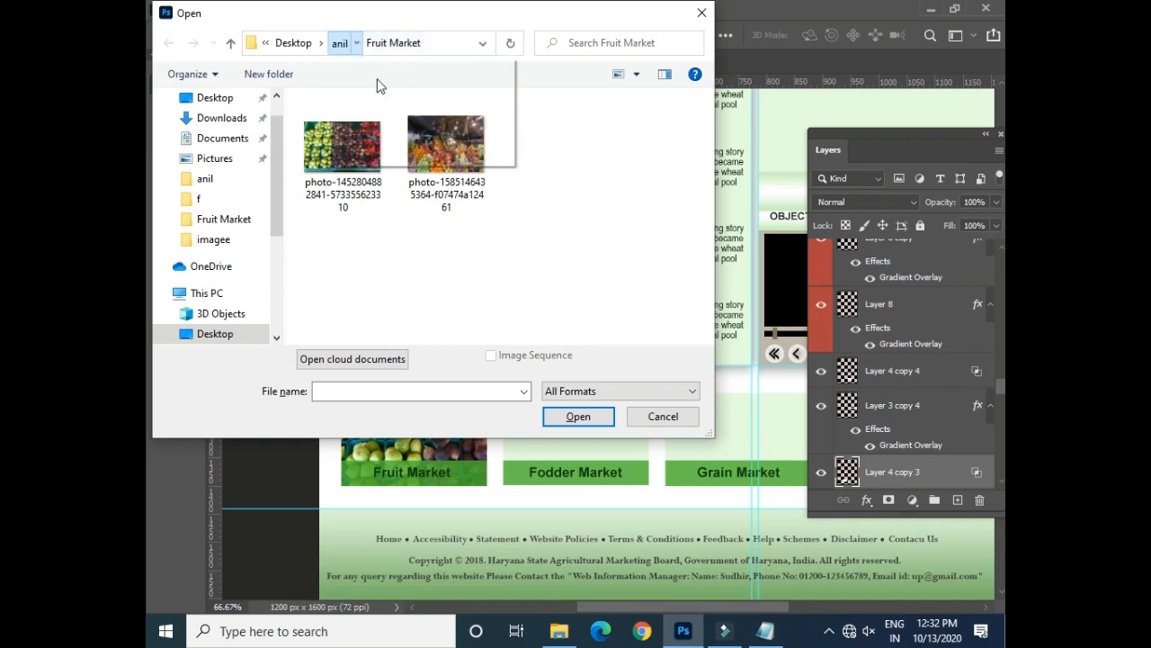
click(358, 45)
click(360, 101)
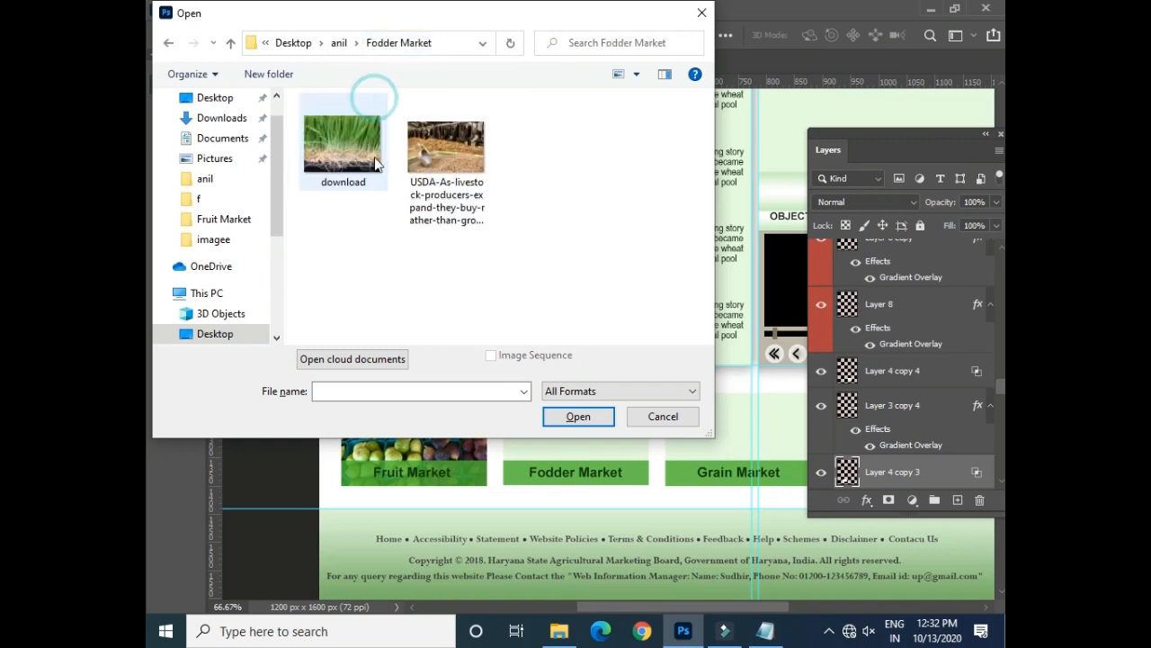
click(343, 145)
click(578, 416)
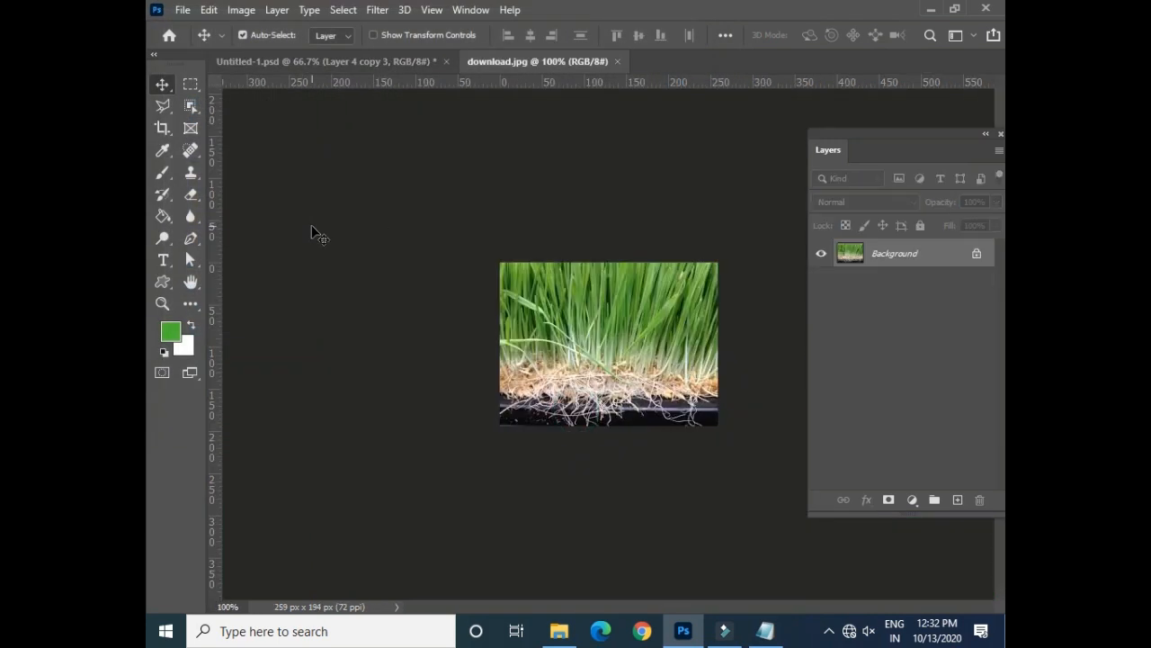
- Copy the whole grass photo and use Paste Into to place it within the Fodder Market box's outline in Untitled-1.psd
click(373, 61)
ctrl+click(847, 474)
click(209, 9)
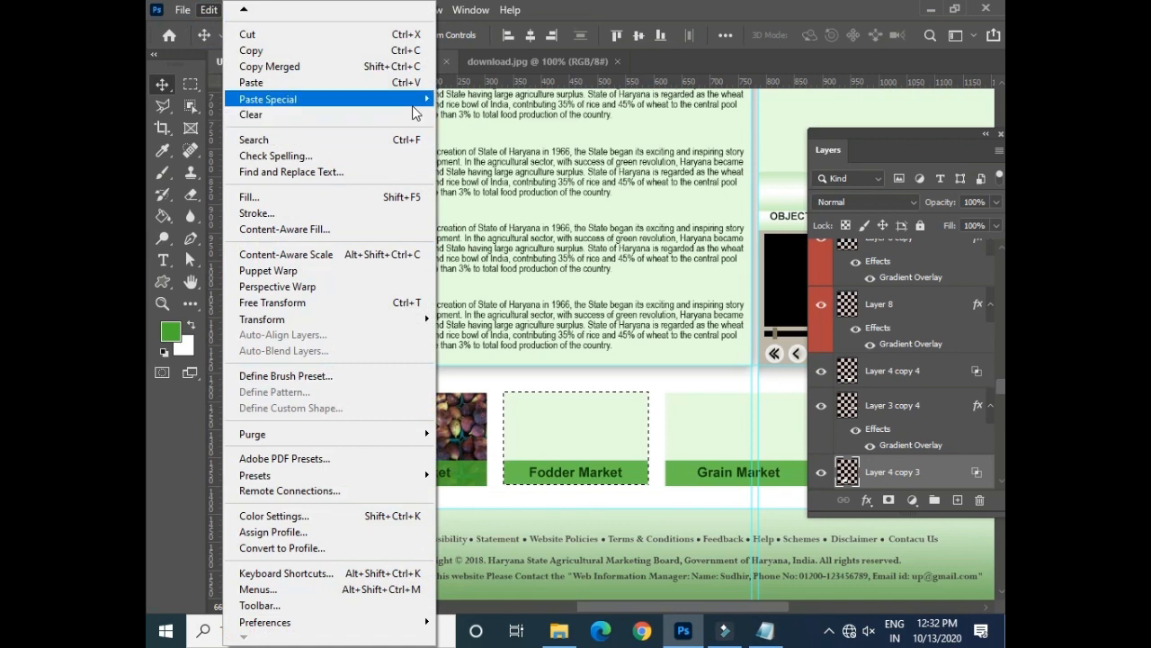
mouse_move(412, 100)
click(458, 128)
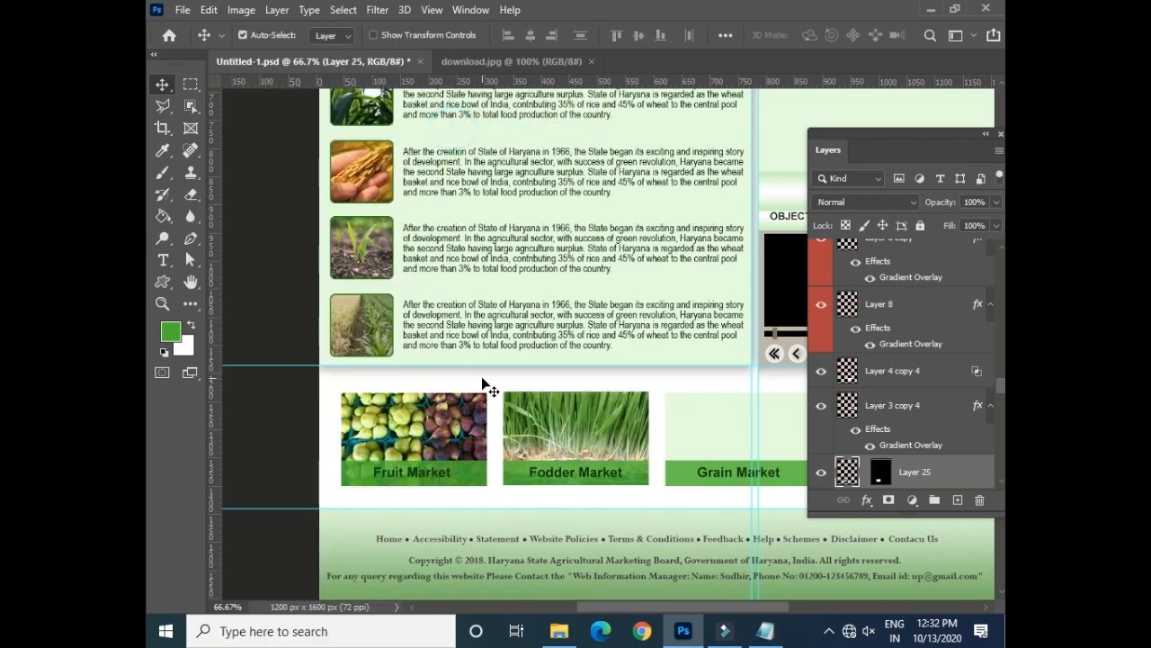
- Select the Grain Market box layer in Untitled-1.psd and close download.jpg
drag(682, 375, 387, 324)
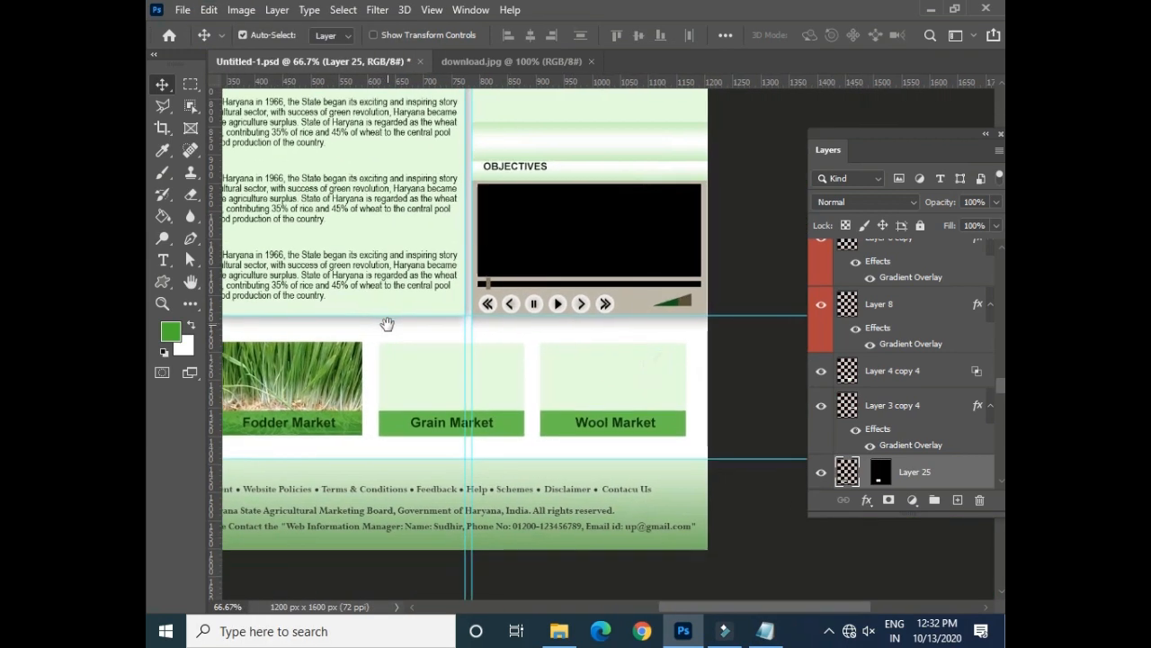
click(419, 367)
click(619, 62)
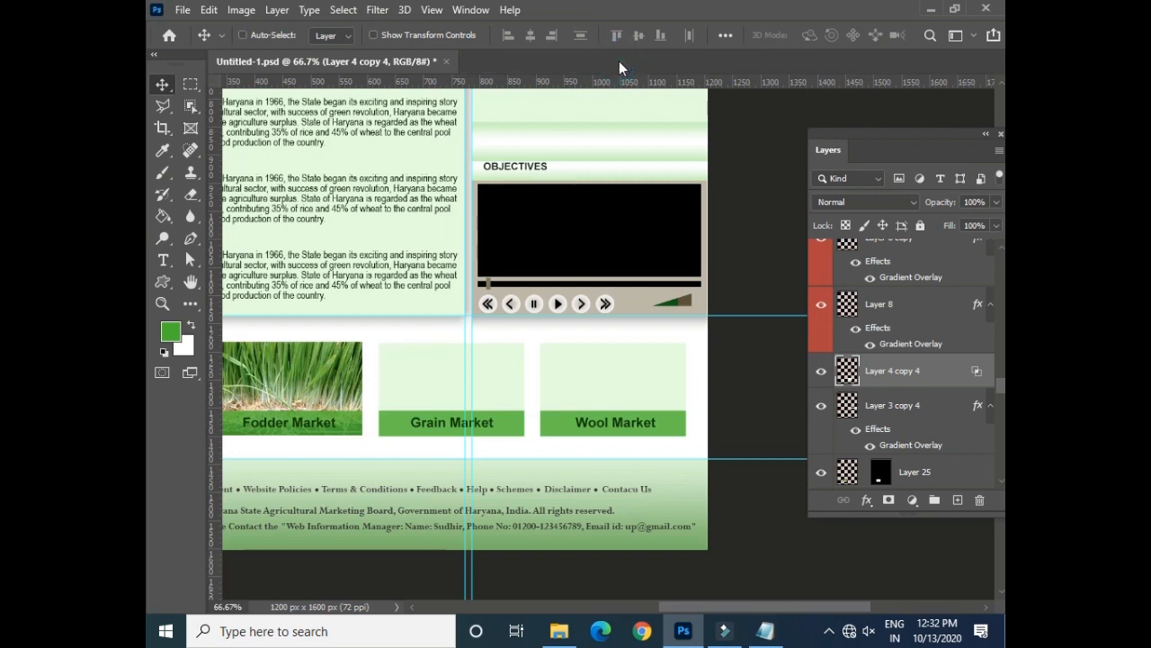
- Open the Wheat-Protein-Wheat-Gluten image from the Grain Market folder inside Desktop > anil
key(ctrl+o)
click(358, 44)
click(383, 96)
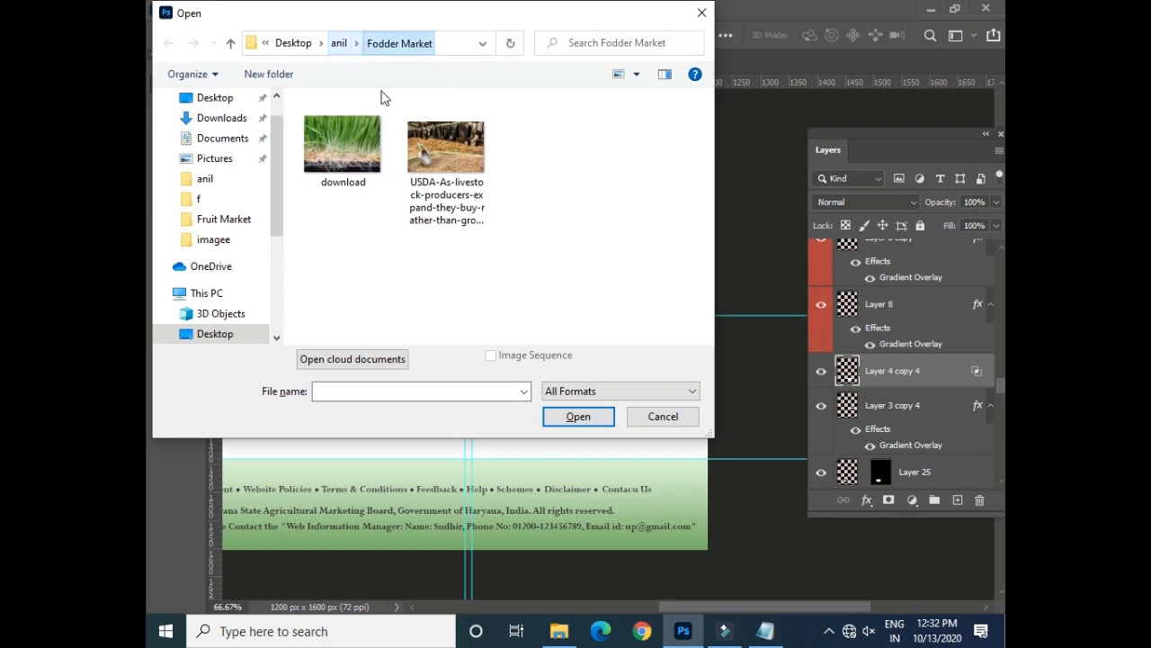
click(358, 45)
click(392, 136)
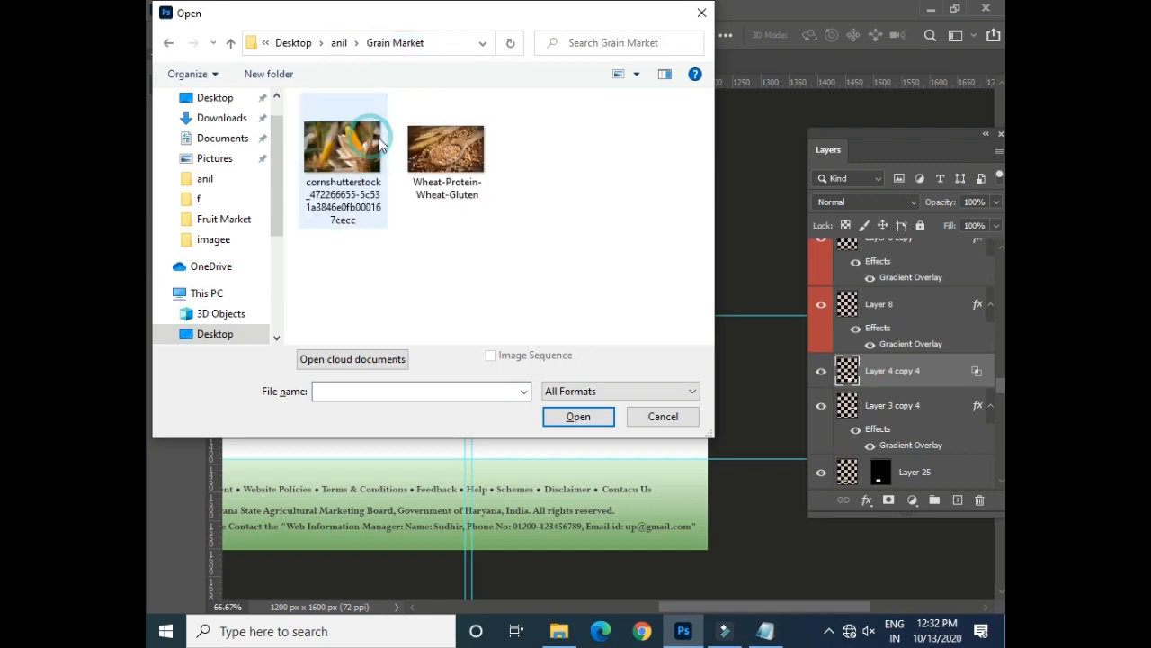
click(446, 148)
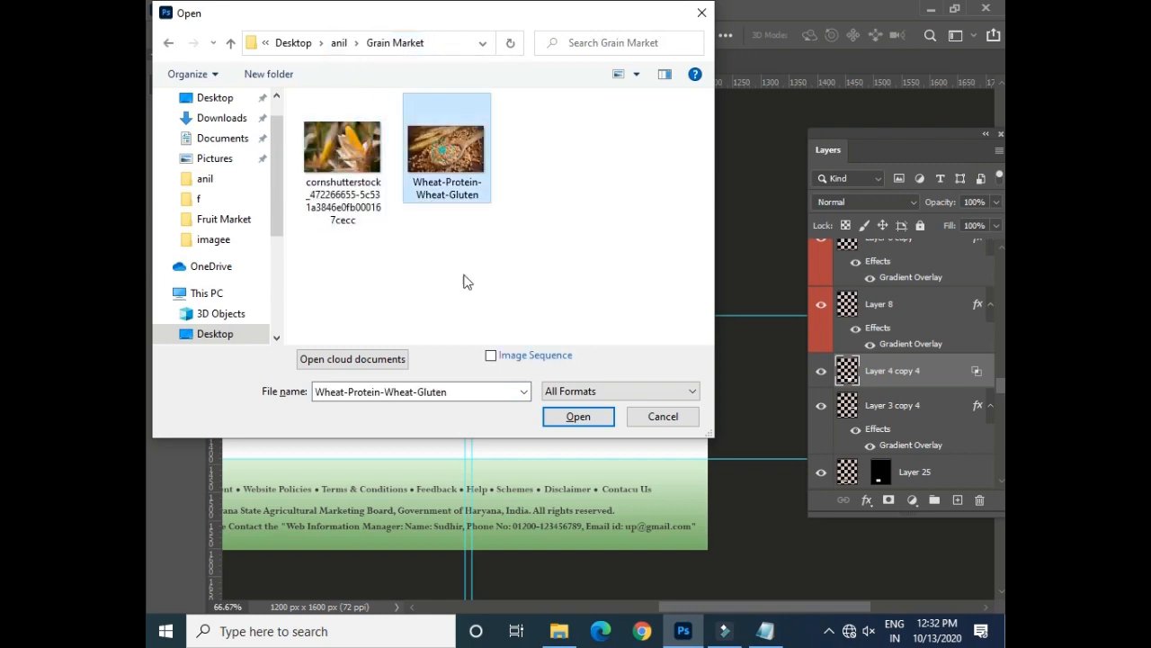
click(575, 414)
- Copy the whole wheat photo and use Paste Into to place it within the Grain Market box's outline in Untitled-1.psd
key(ctrl+a)
click(363, 62)
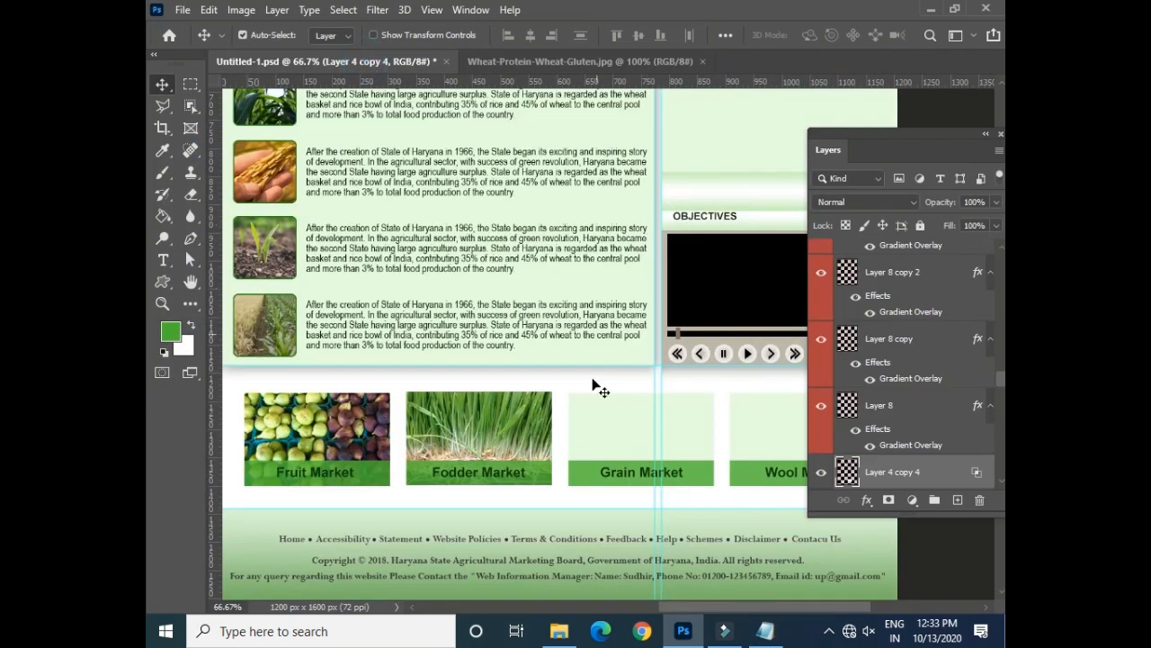
ctrl+click(847, 472)
click(206, 11)
mouse_move(386, 98)
click(488, 132)
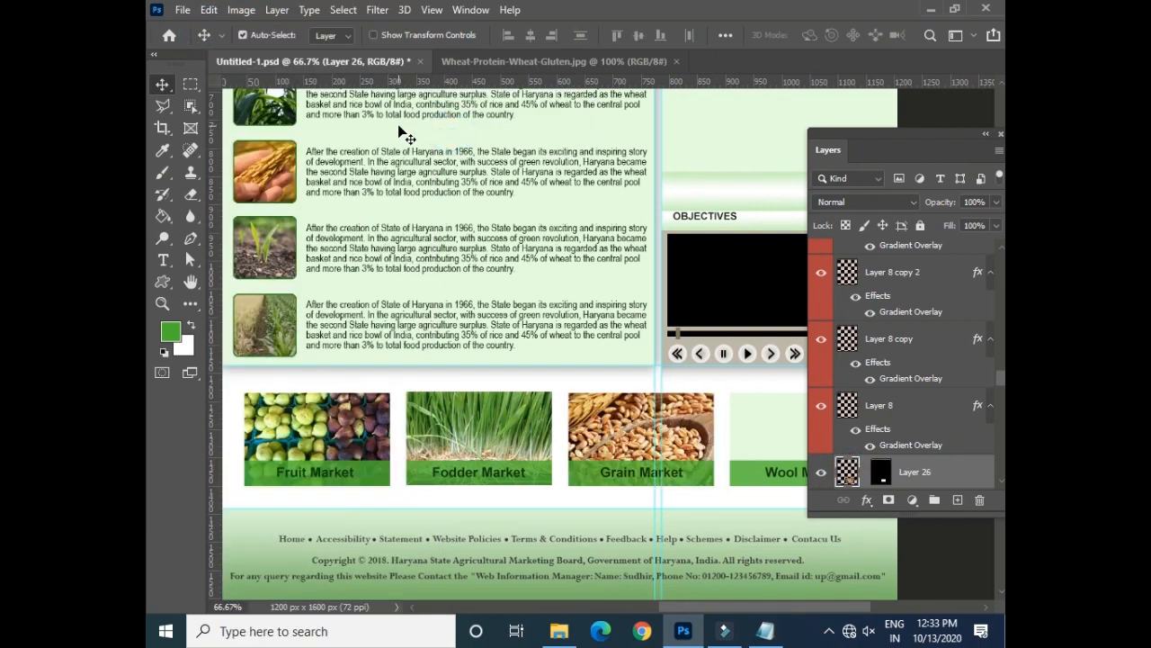
- Scale the pasted wheat photo down to about 52% so it fits the Grain Market box
key(ctrl+t)
drag(484, 342, 556, 387)
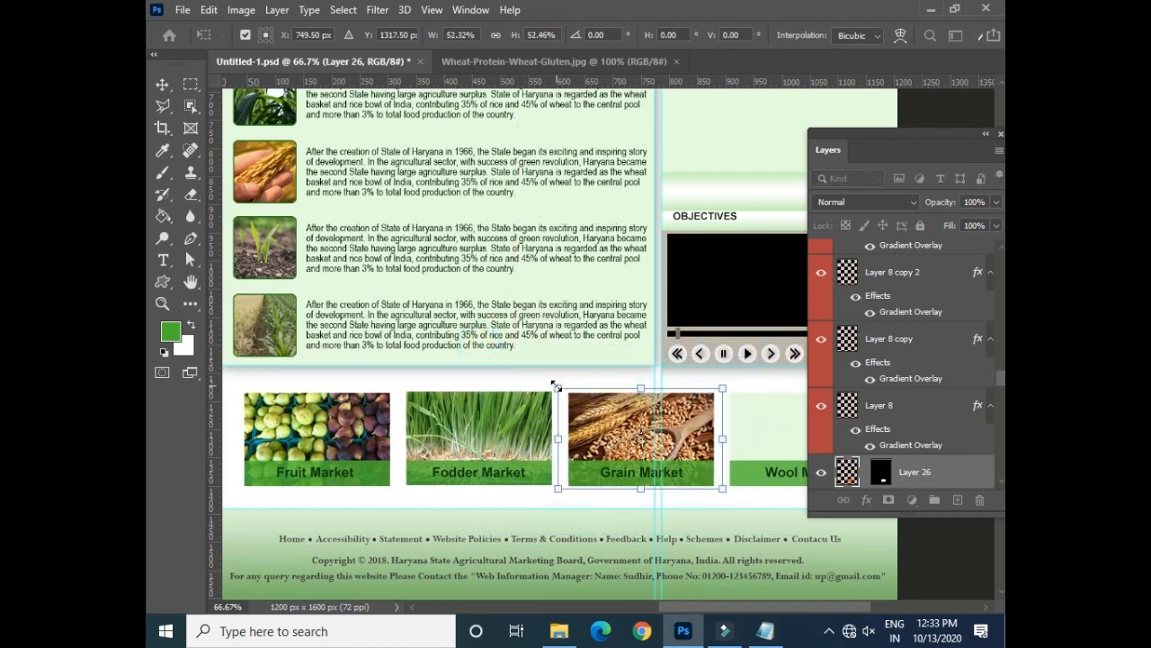
key(Return)
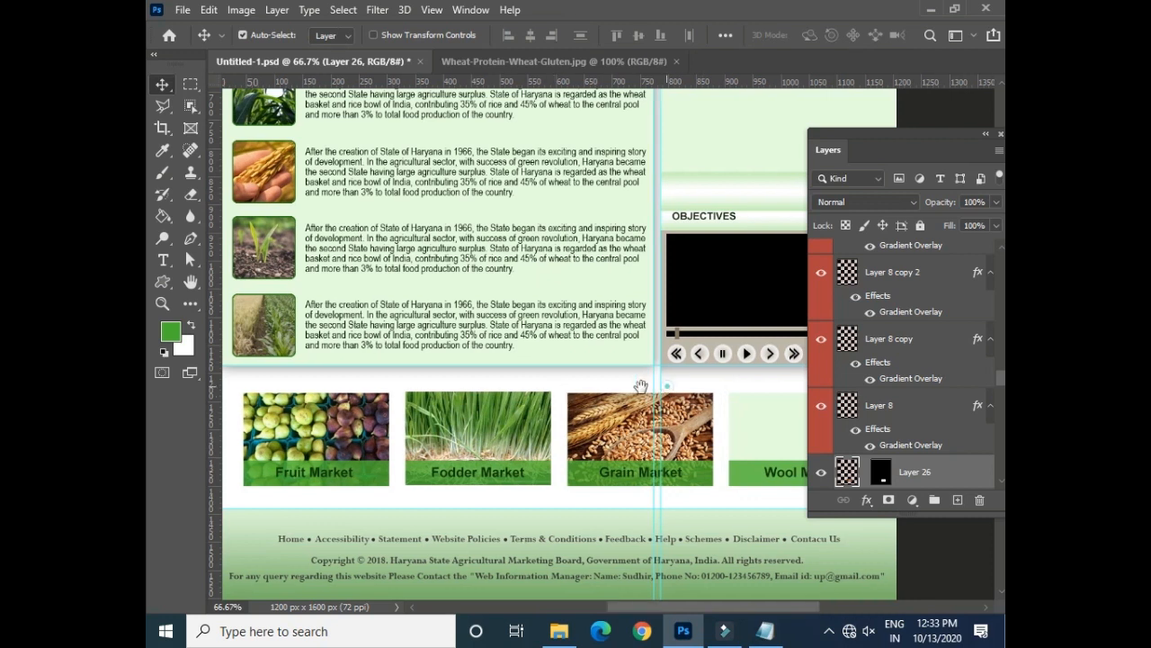
- Select the Wool Market box layer in Untitled-1.psd and close the wheat photo document
drag(642, 383, 483, 384)
click(163, 87)
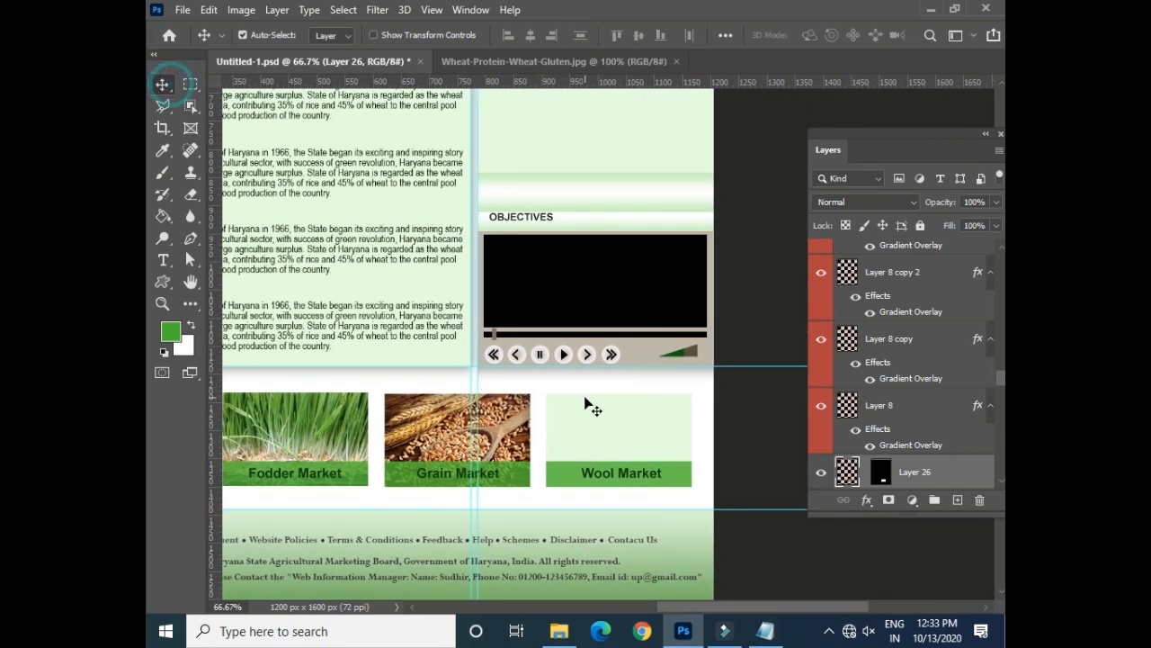
click(580, 408)
click(610, 61)
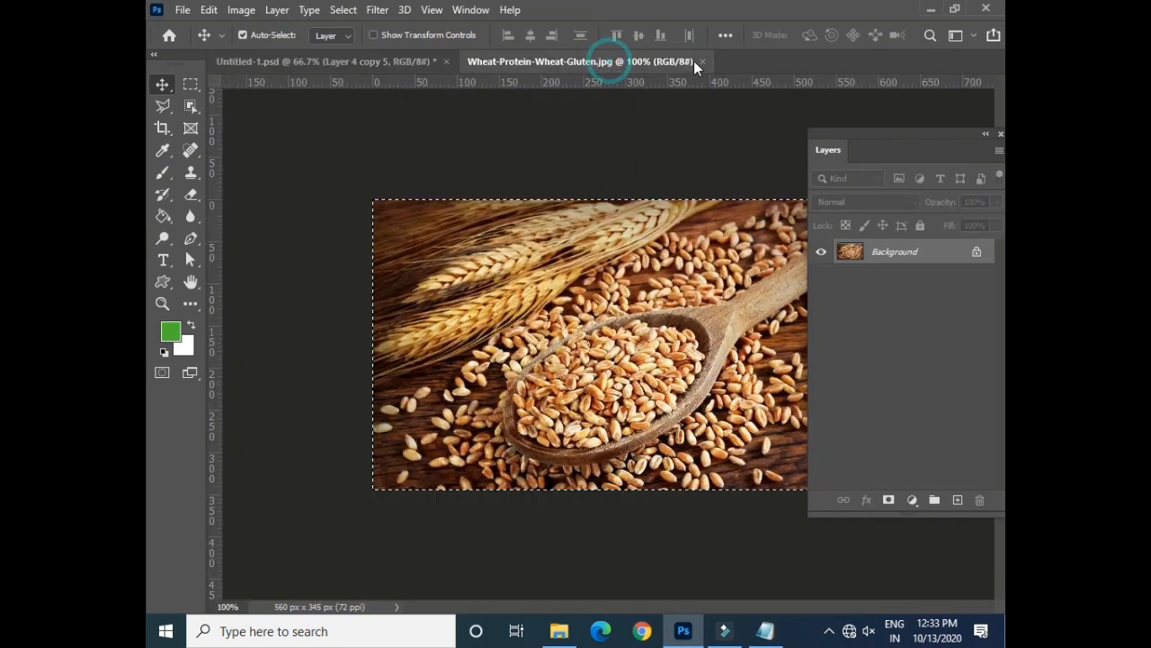
click(702, 61)
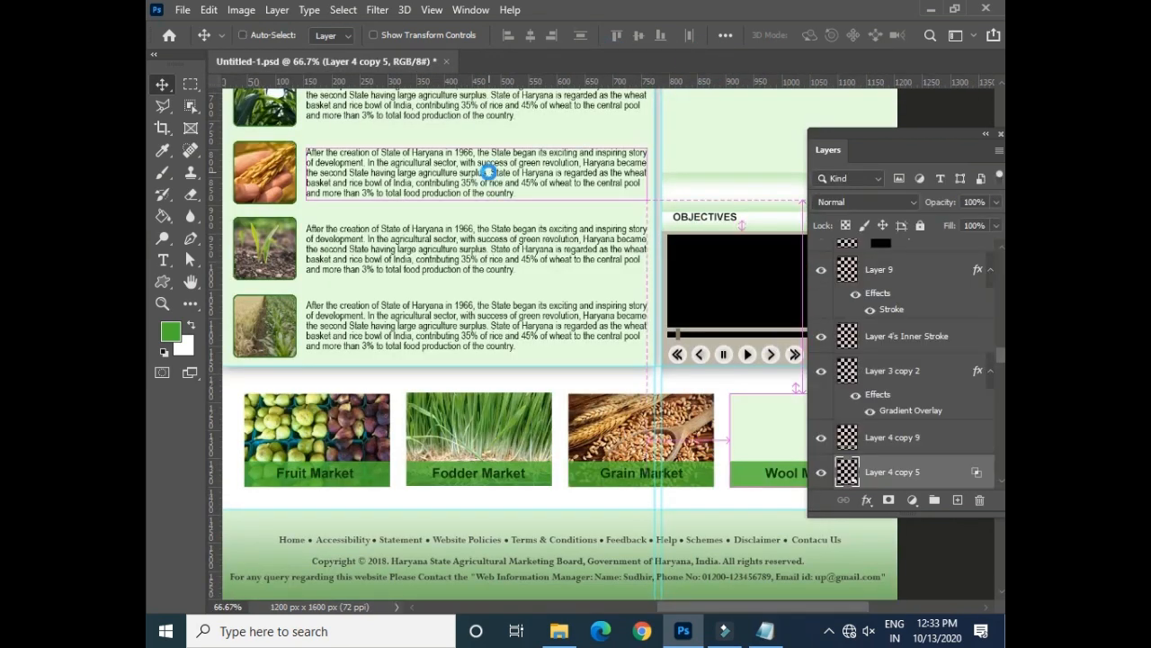
key(ctrl+o)
click(357, 45)
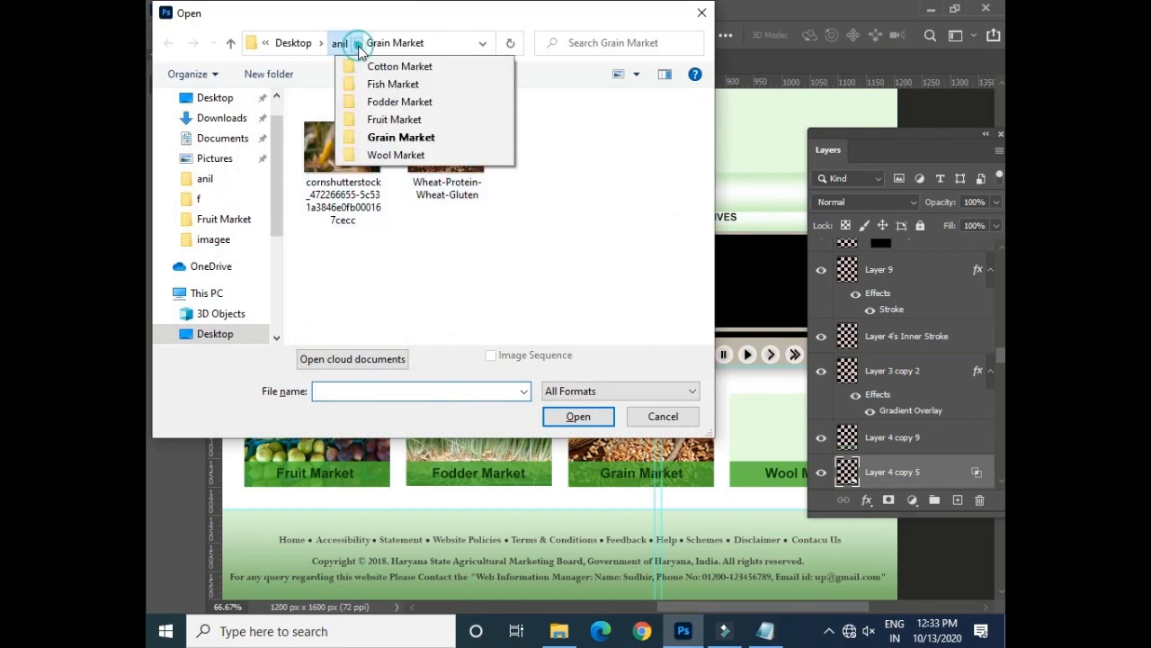
click(395, 155)
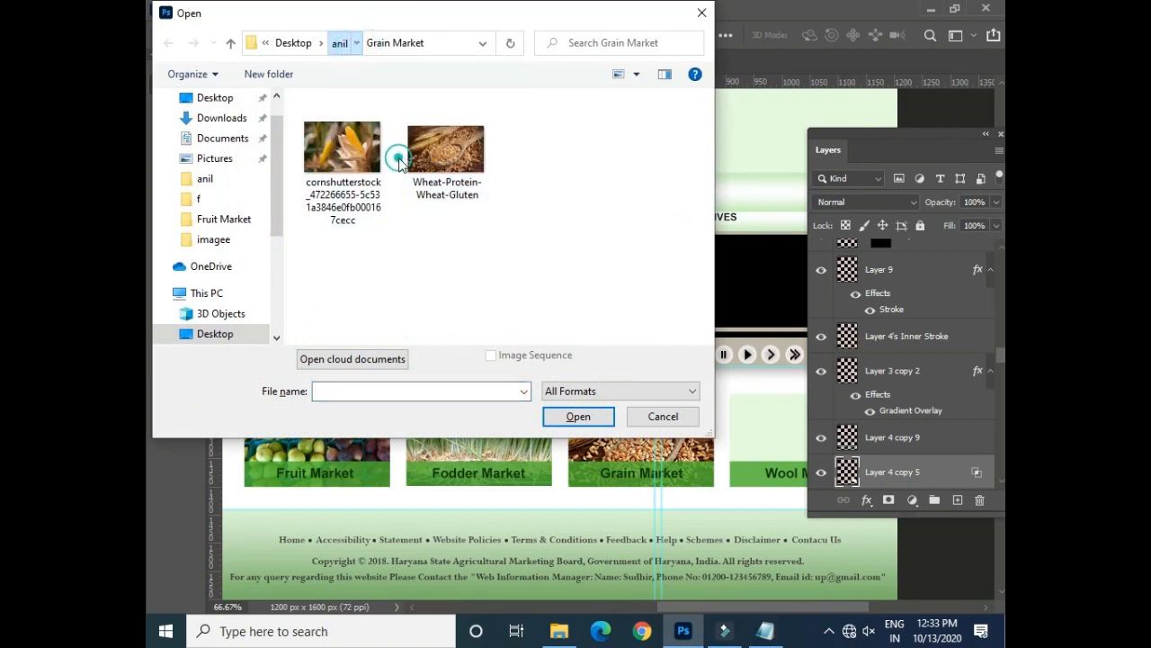
click(349, 151)
click(576, 419)
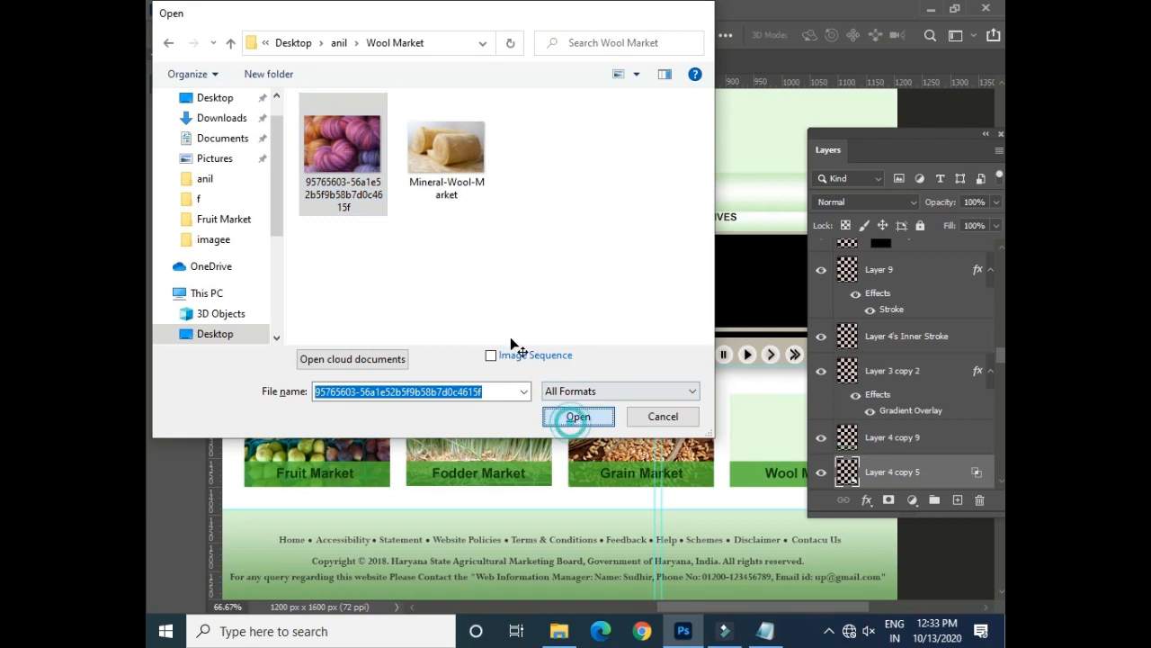
- Copy the whole yarn photo and use Paste Into to place it within the Wool Market box's outline in Untitled-1.psd
key(ctrl+a)
click(379, 62)
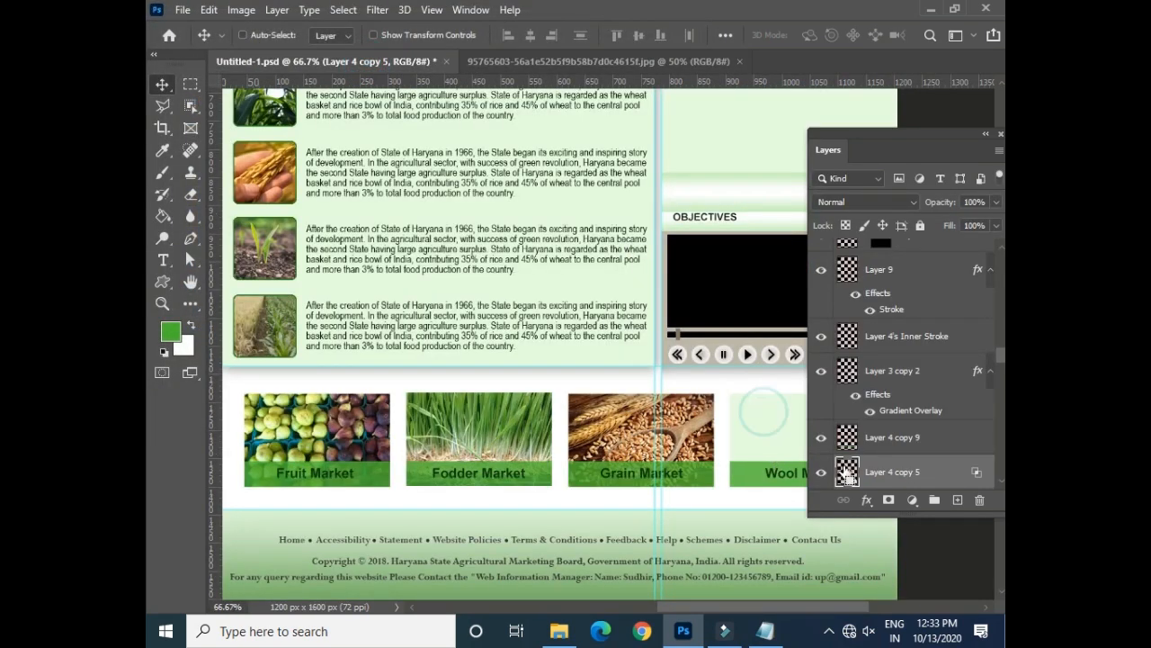
ctrl+click(847, 471)
click(209, 11)
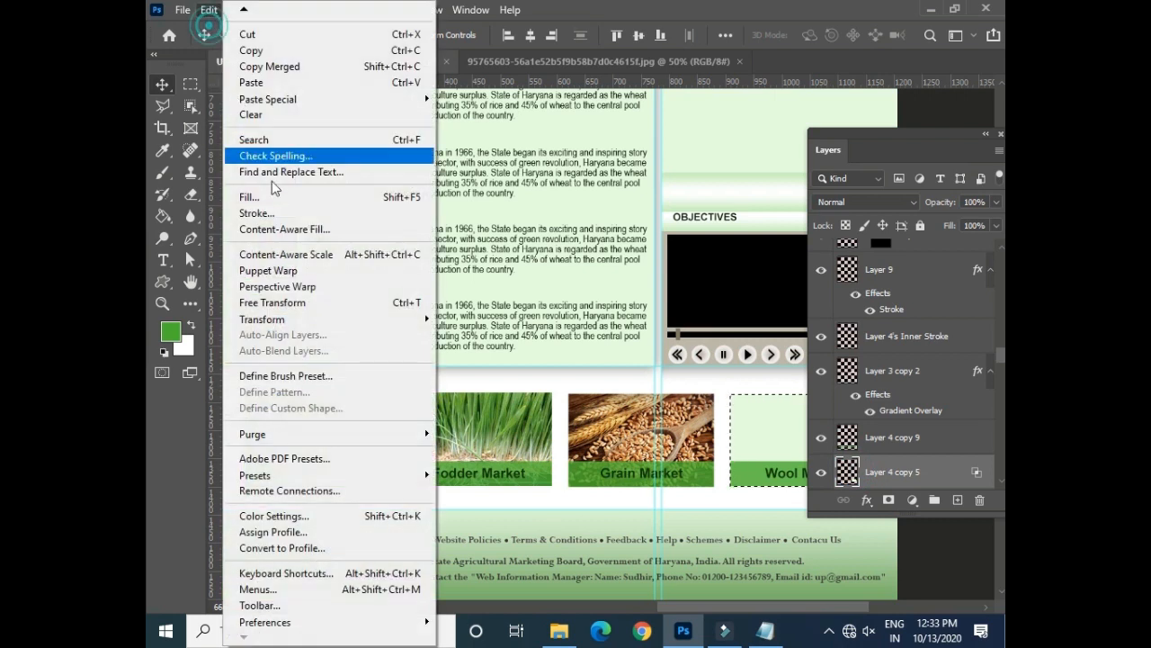
mouse_move(379, 101)
click(467, 136)
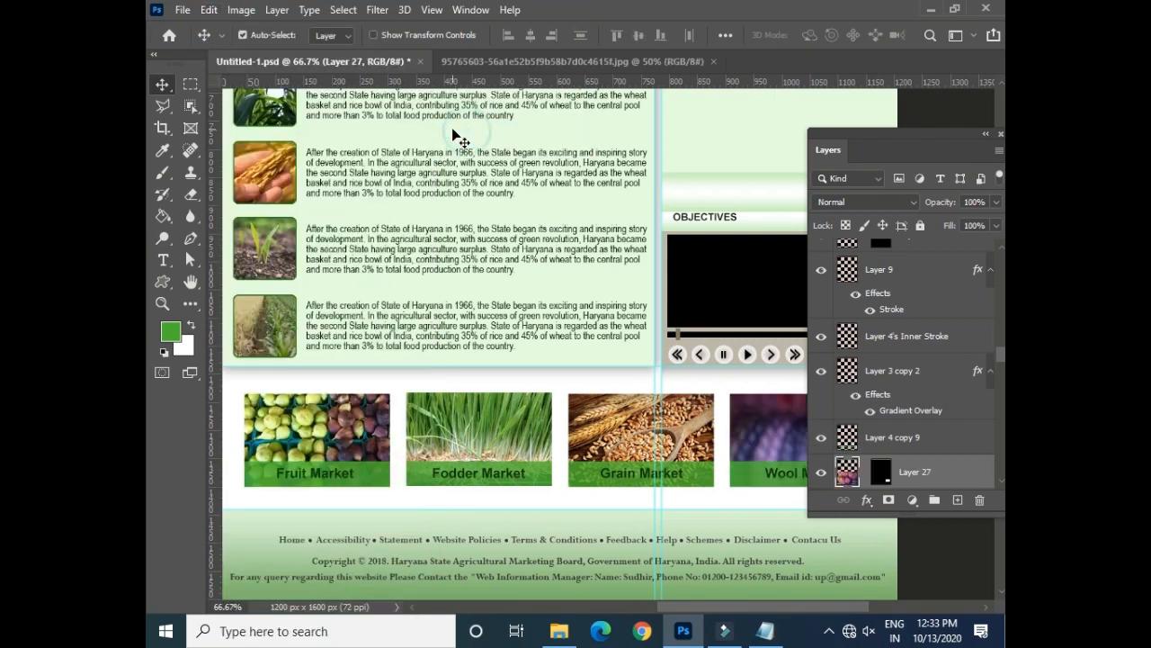
- Scale the pasted yarn photo down and position it to fill the Wool Market box, and save the document
key(ctrl+t)
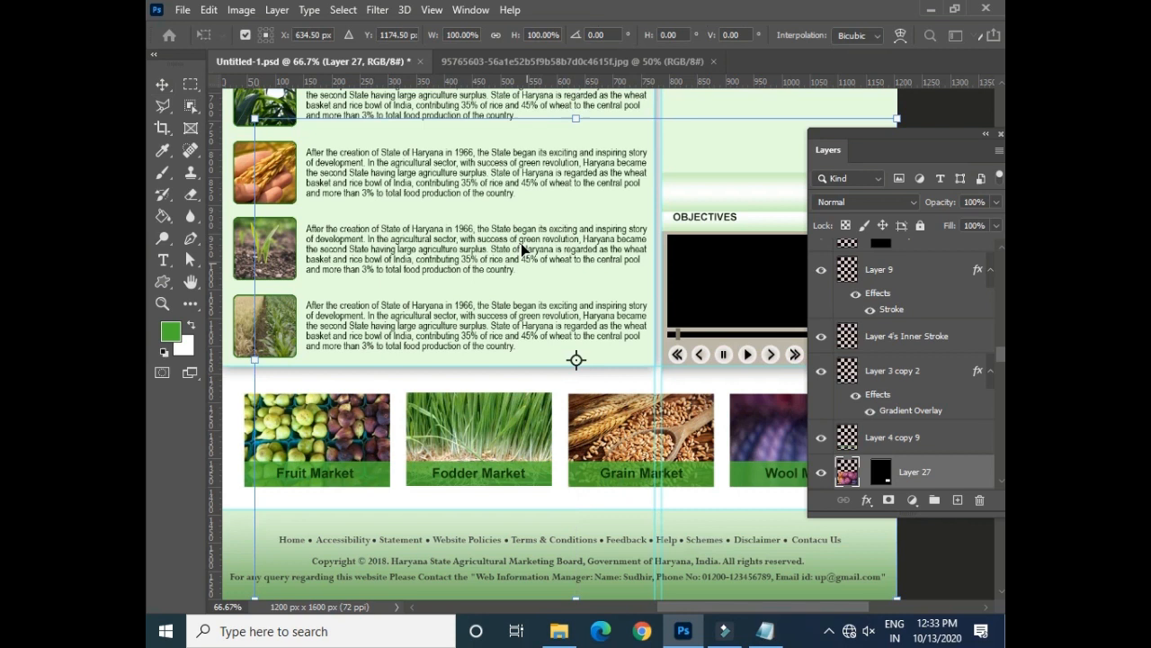
drag(254, 118, 715, 442)
drag(757, 518, 754, 428)
key(Return)
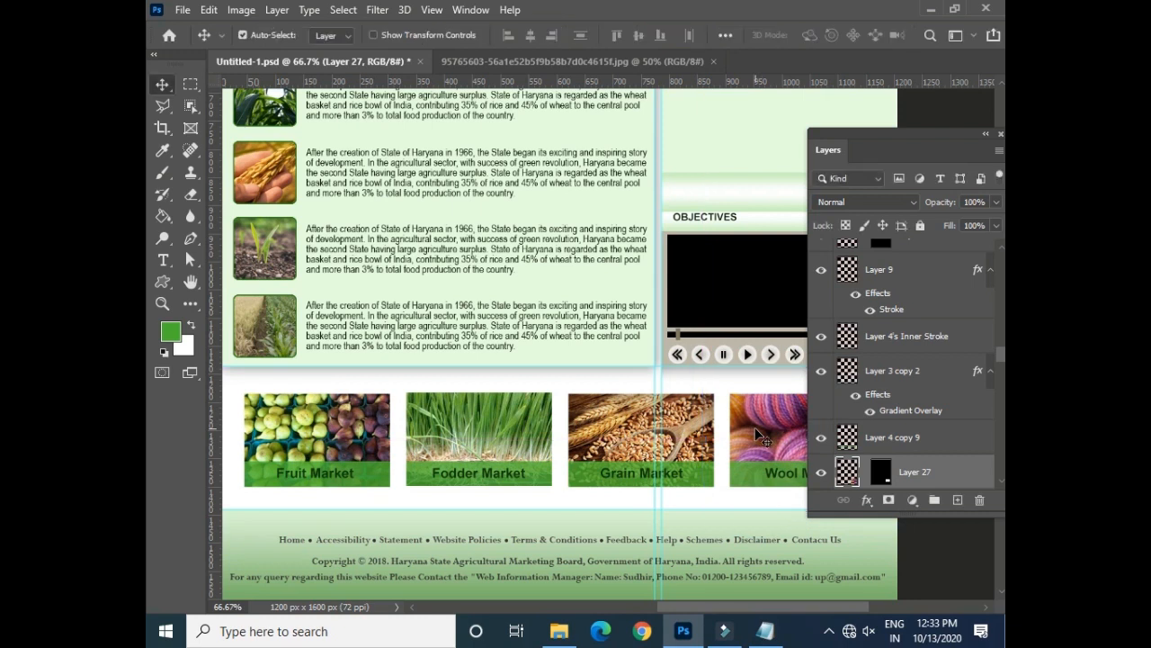
key(ctrl+s)
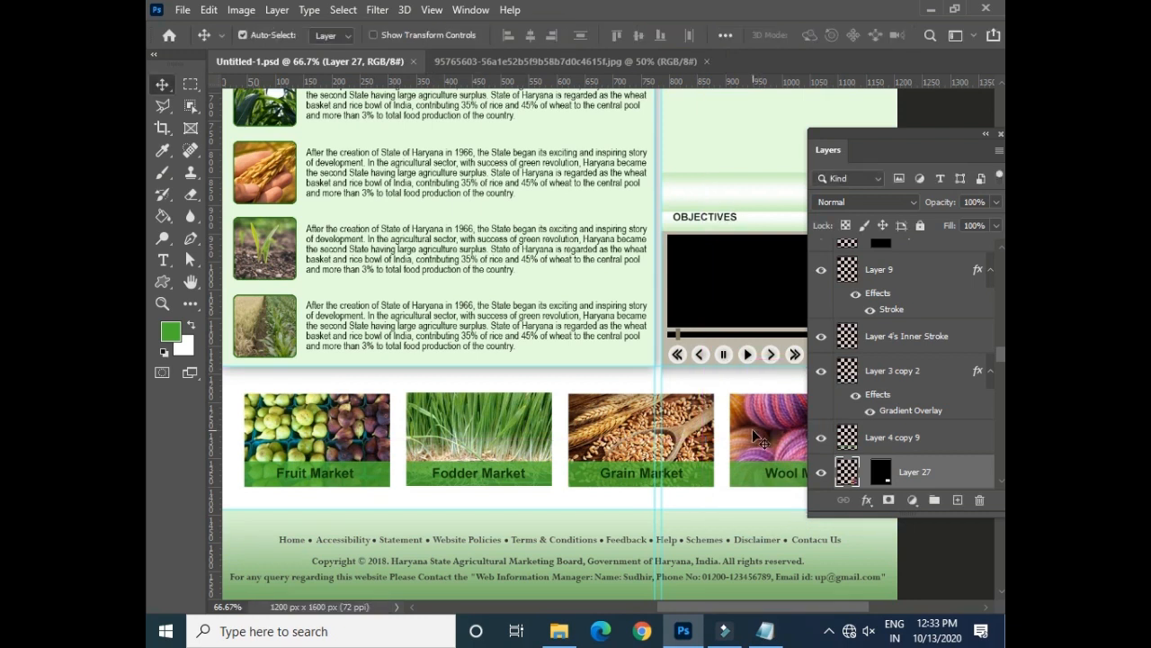
- Copy the green banner area of Layer 2 and create a new 1200 x 373 px document at the banner's size
scroll(468, 299, up, 8)
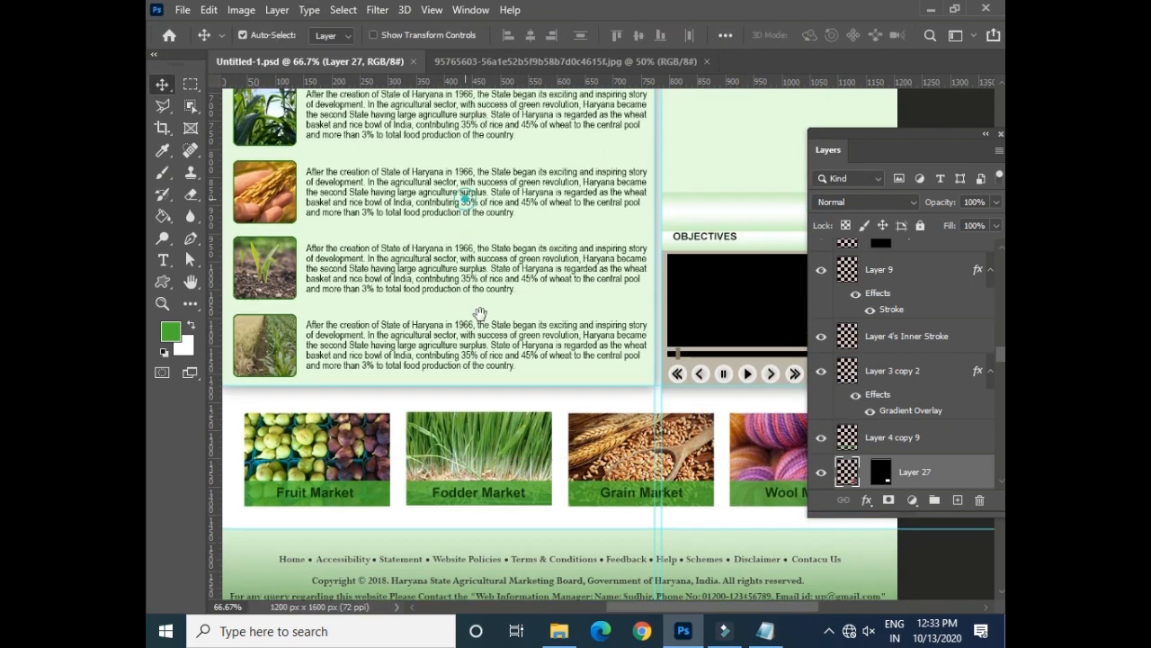
click(425, 244)
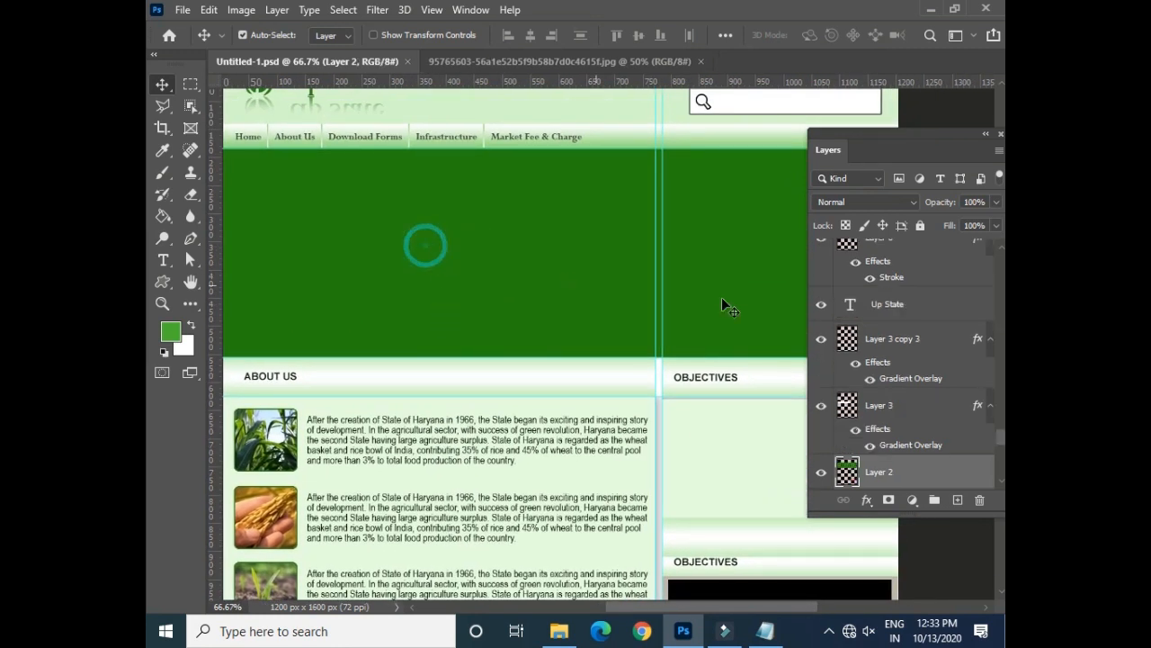
ctrl+click(847, 472)
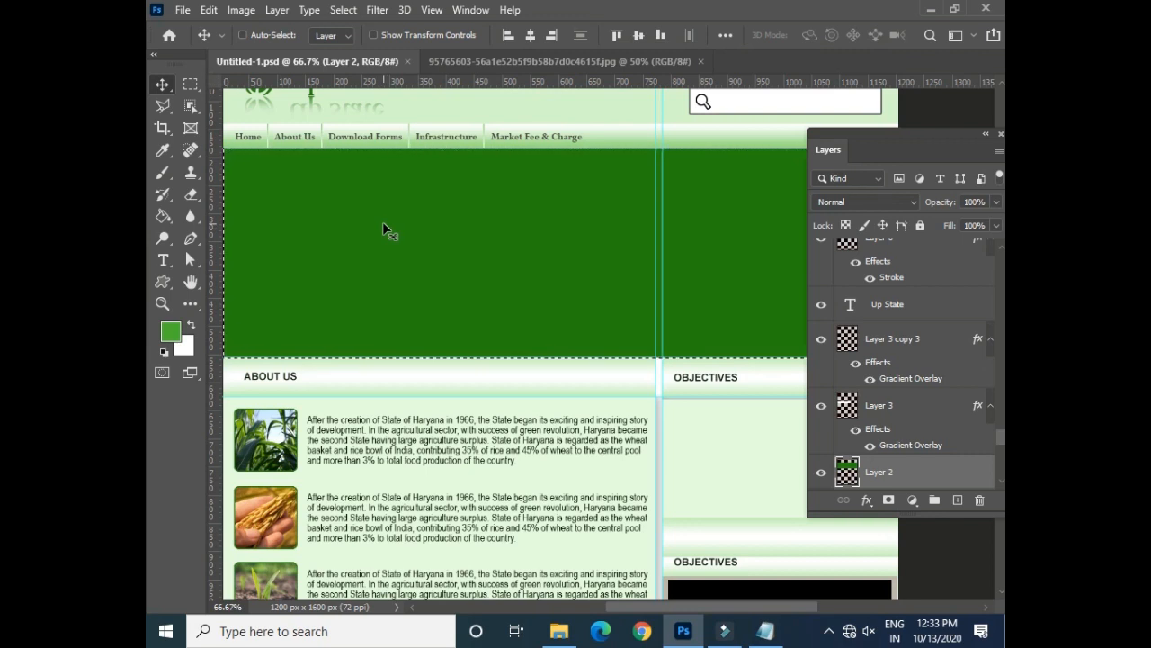
key(ctrl+n)
key(Return)
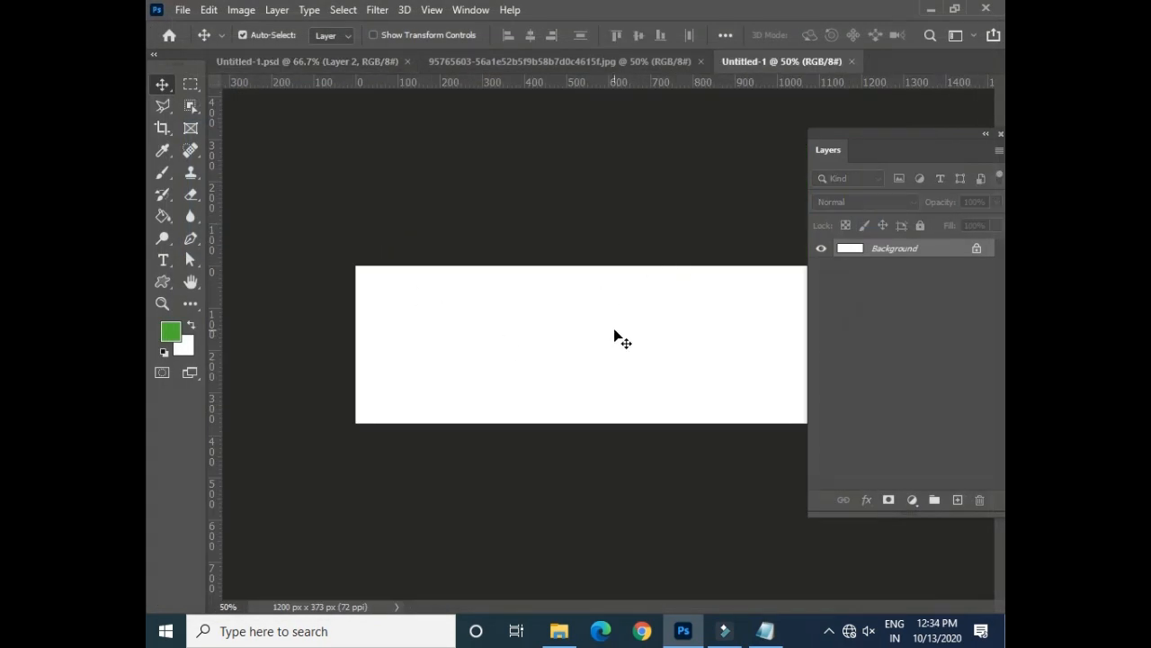
- In the Open dialog, go to Desktop > anil and select the gettyimages-134178057 photo and the four photos in the row below it
key(ctrl+o)
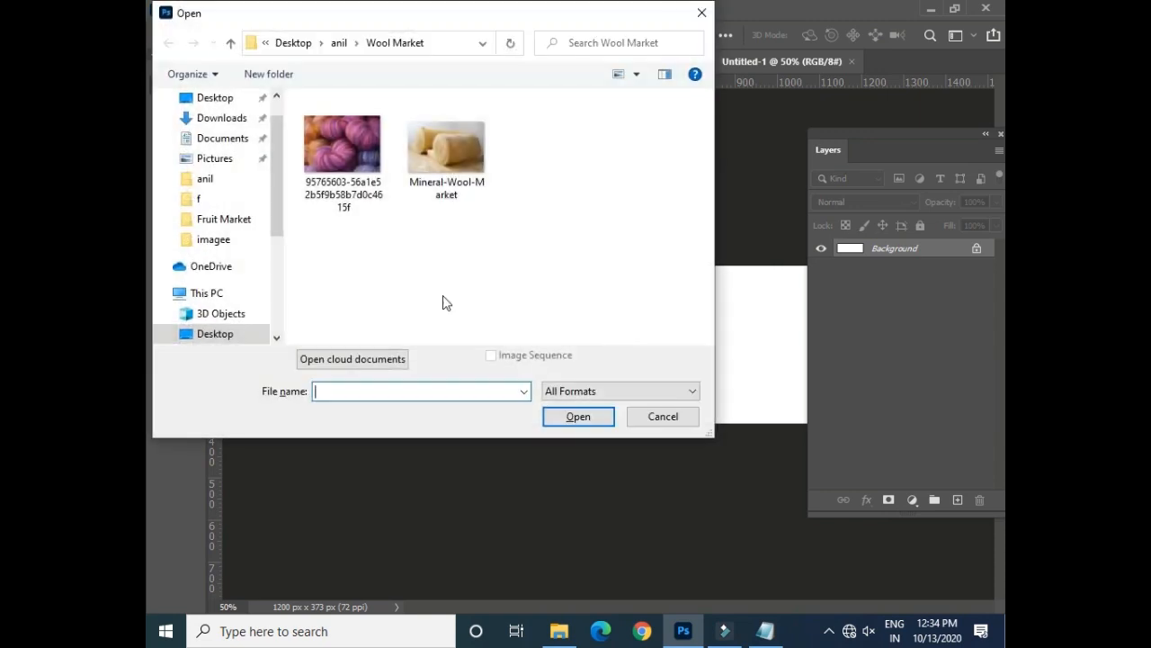
click(212, 334)
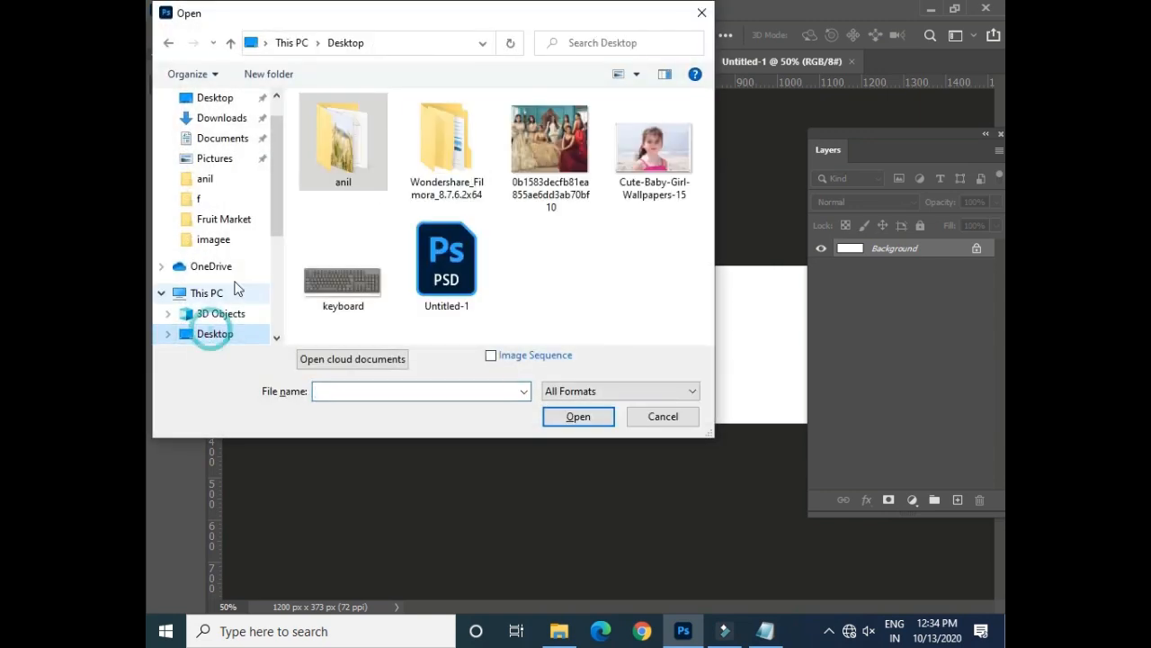
double_click(327, 152)
click(540, 248)
scroll(584, 247, down, 1)
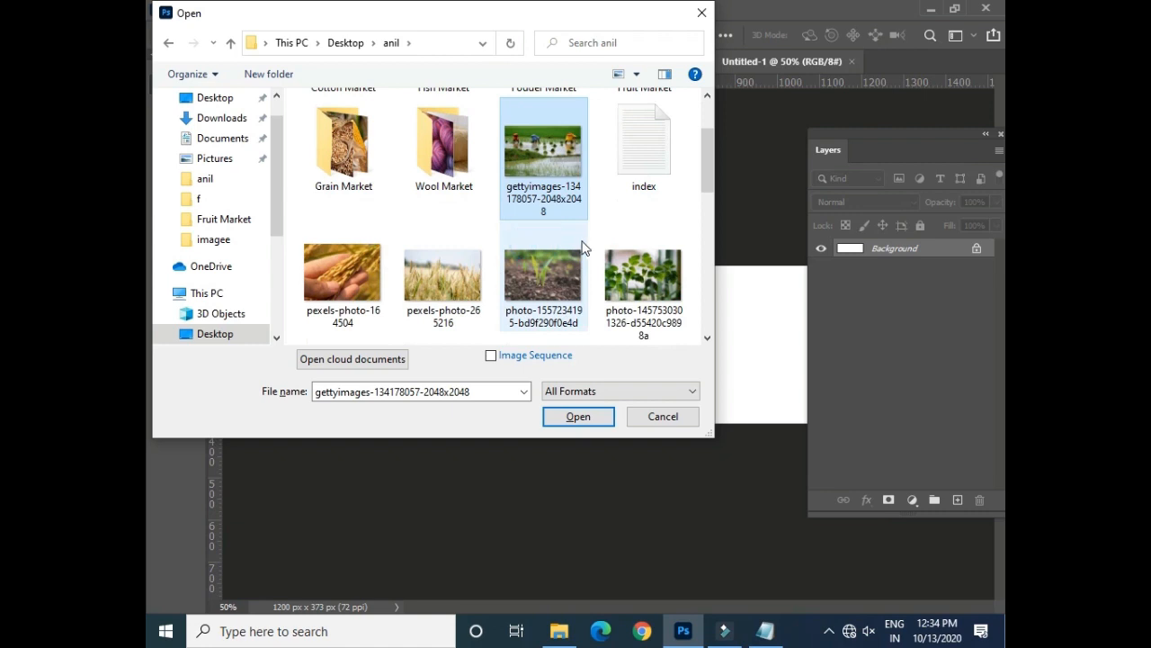
ctrl+click(343, 275)
ctrl+click(414, 285)
ctrl+click(528, 278)
ctrl+click(622, 278)
drag(707, 155, 705, 215)
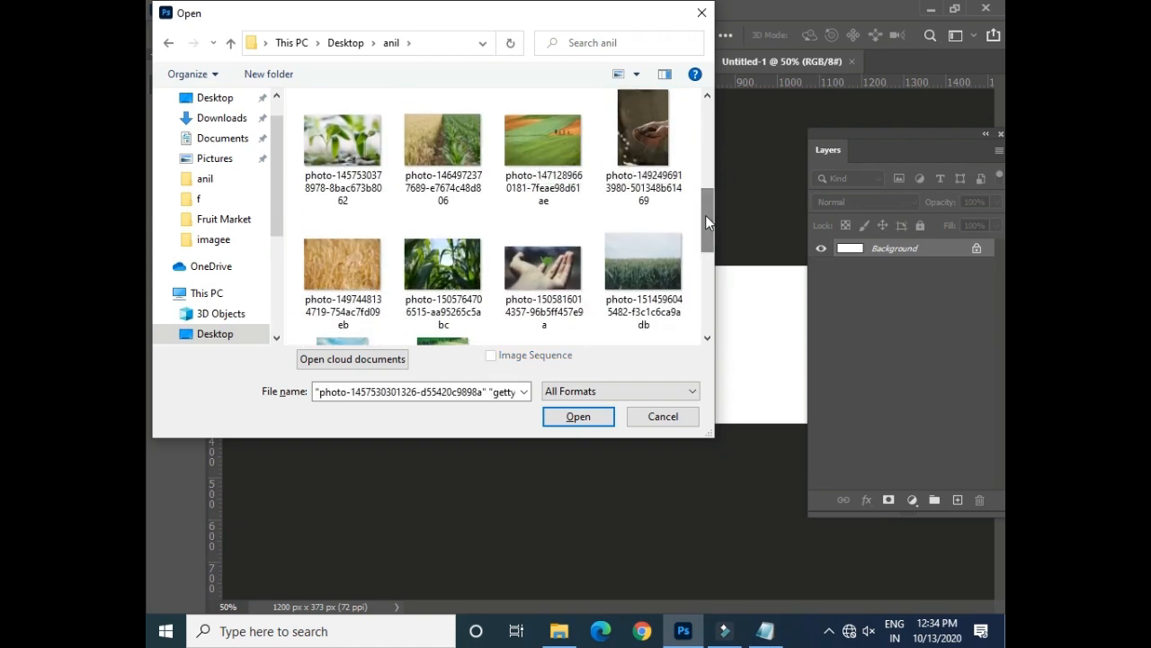
ctrl+click(649, 140)
ctrl+click(540, 146)
ctrl+click(431, 150)
ctrl+click(342, 149)
ctrl+click(342, 270)
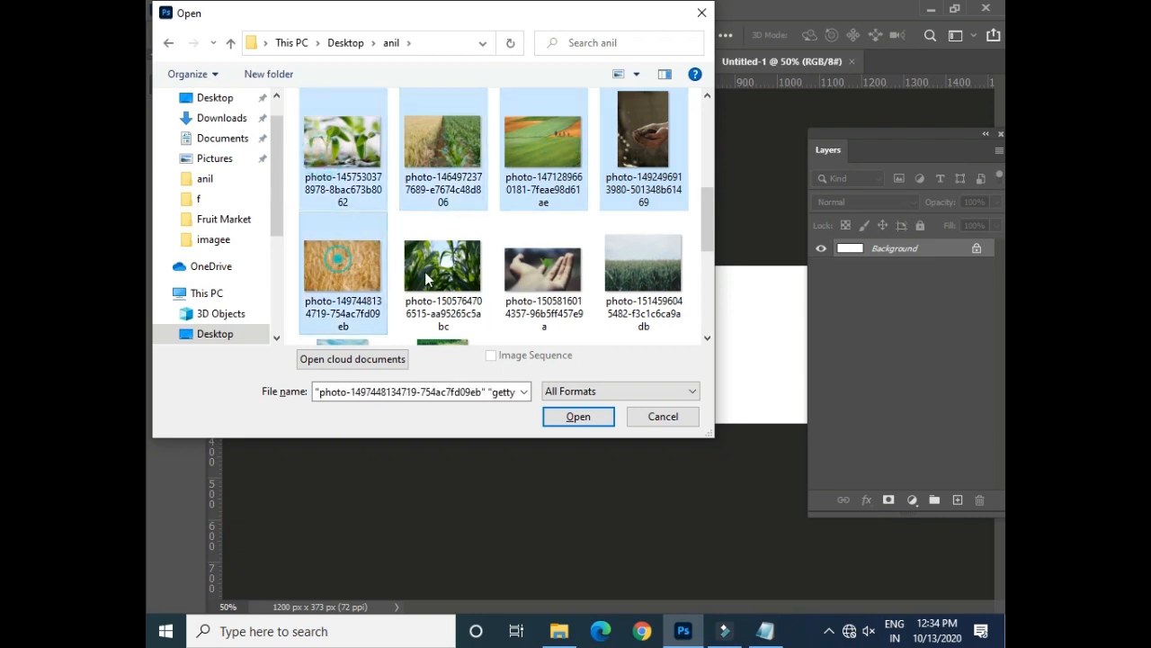
ctrl+click(441, 272)
ctrl+click(539, 276)
ctrl+click(641, 270)
drag(711, 211, 711, 268)
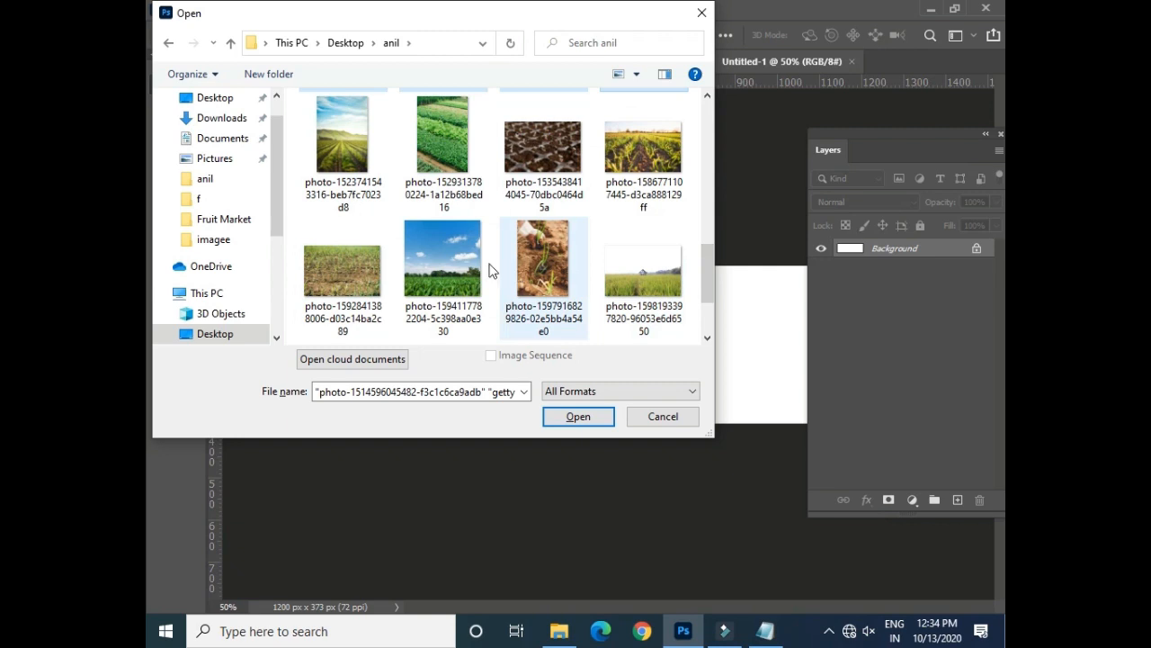
ctrl+click(443, 261)
ctrl+click(542, 261)
ctrl+click(641, 286)
ctrl+click(634, 168)
ctrl+click(542, 148)
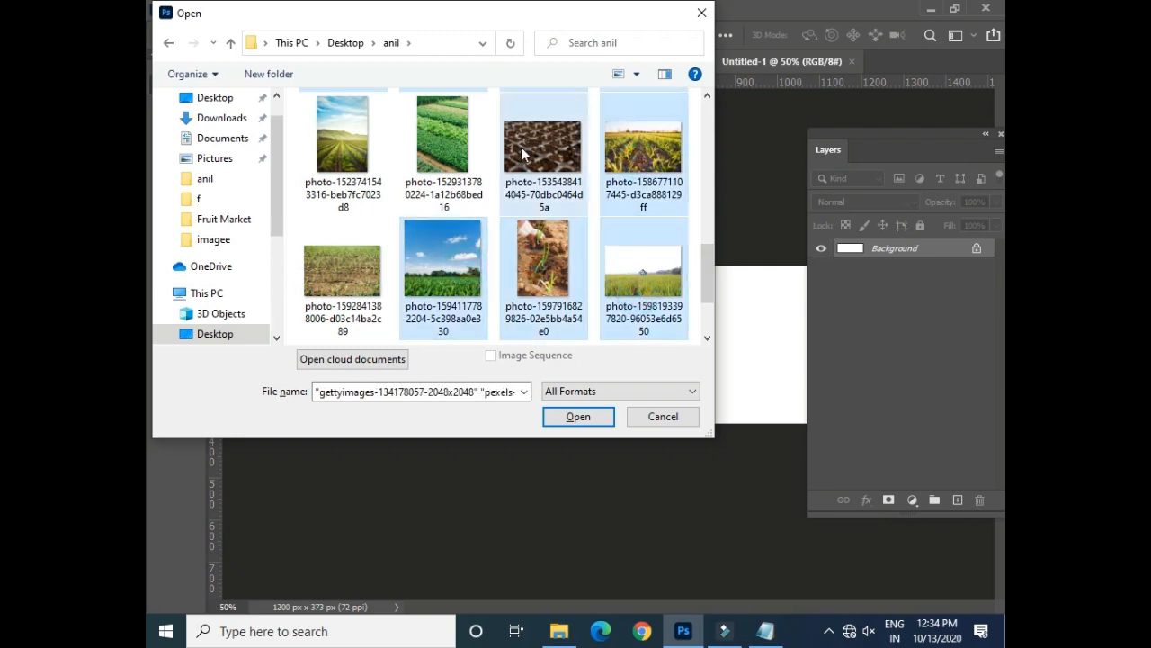
drag(705, 270, 704, 312)
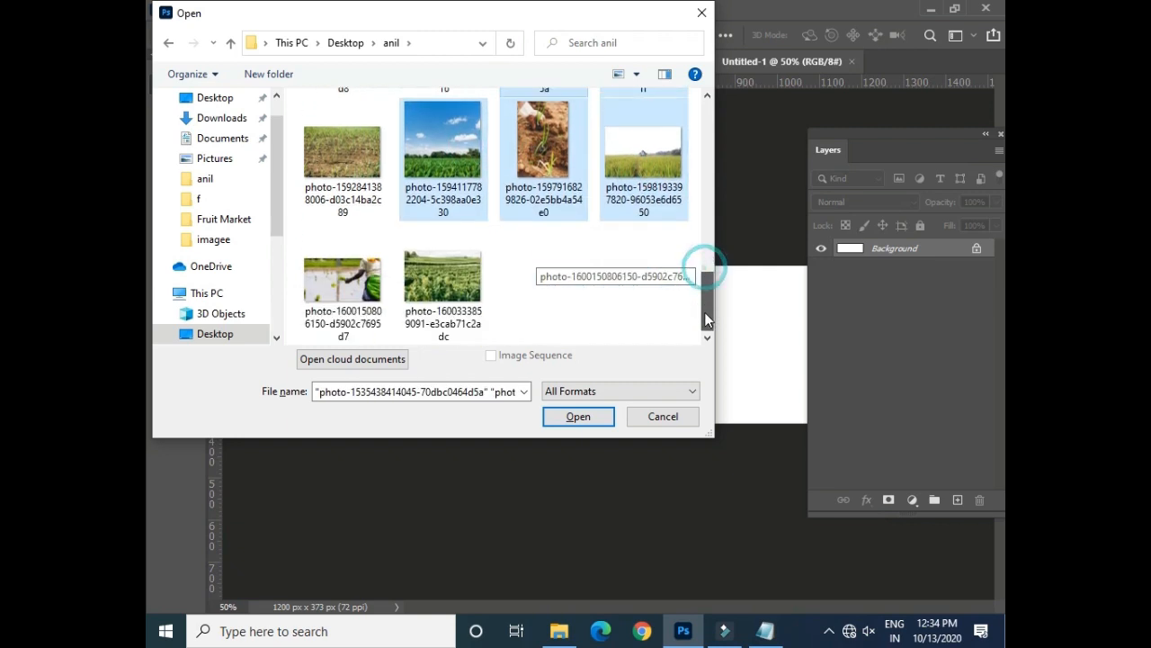
ctrl+click(443, 275)
ctrl+click(342, 278)
click(578, 416)
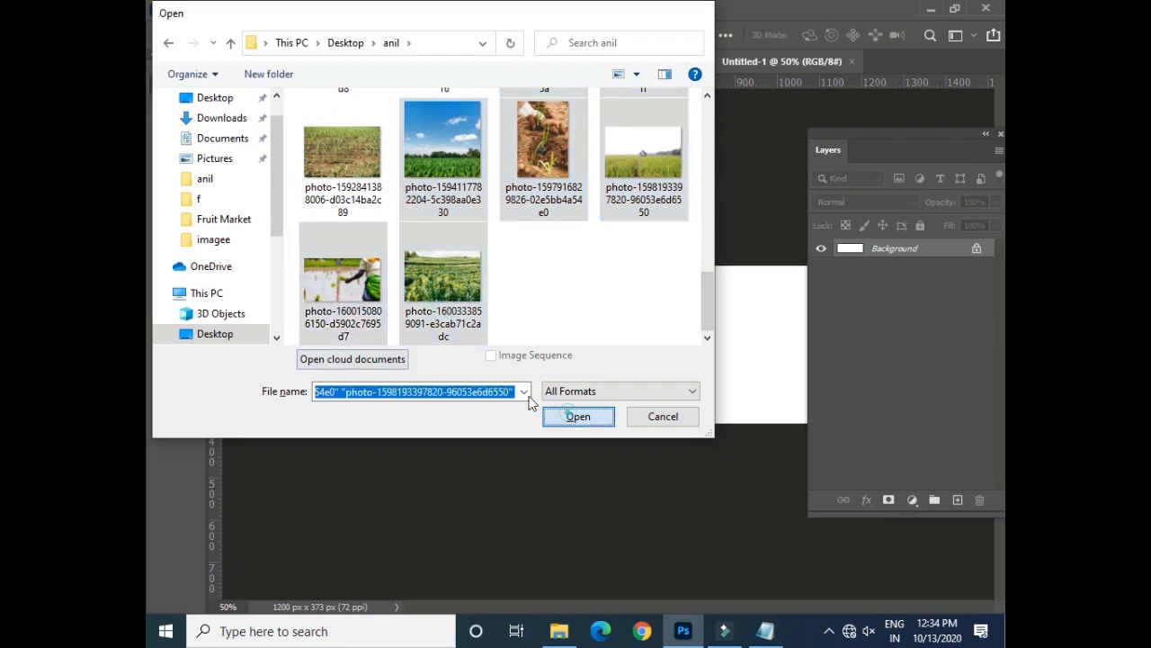
click(566, 252)
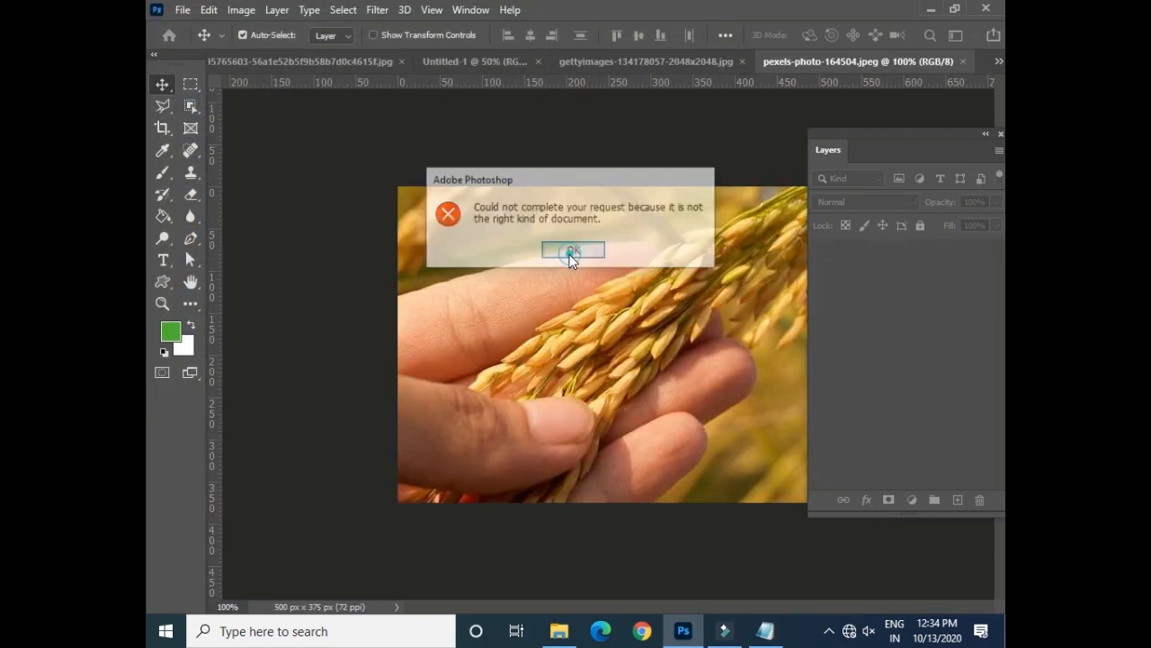
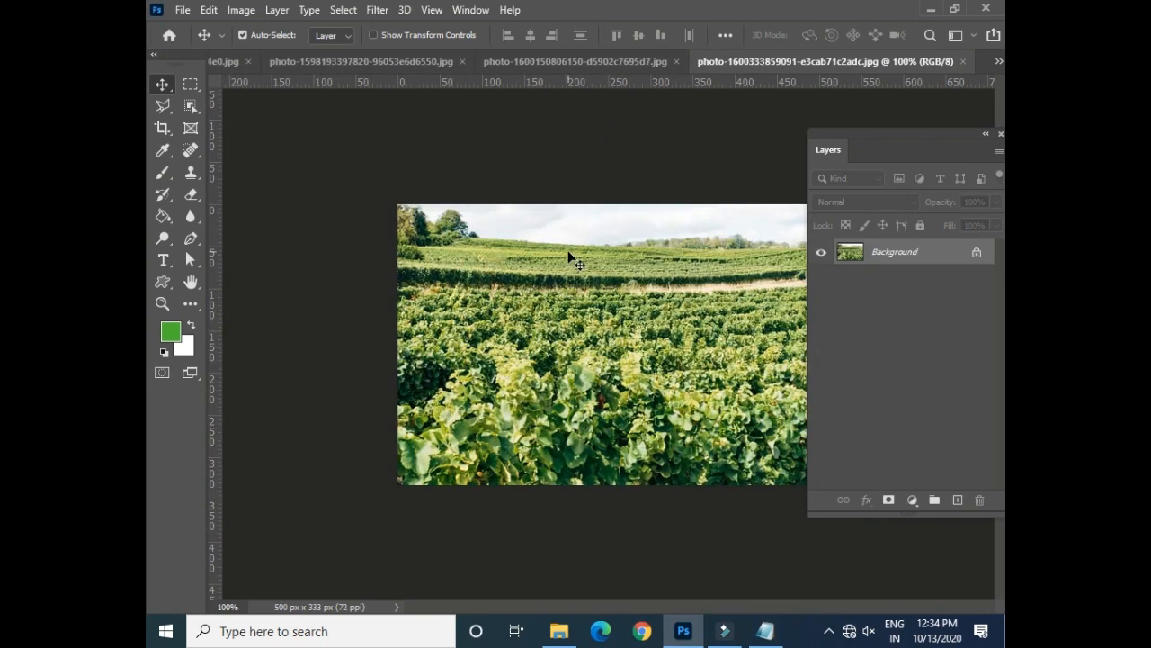
click(996, 65)
click(933, 68)
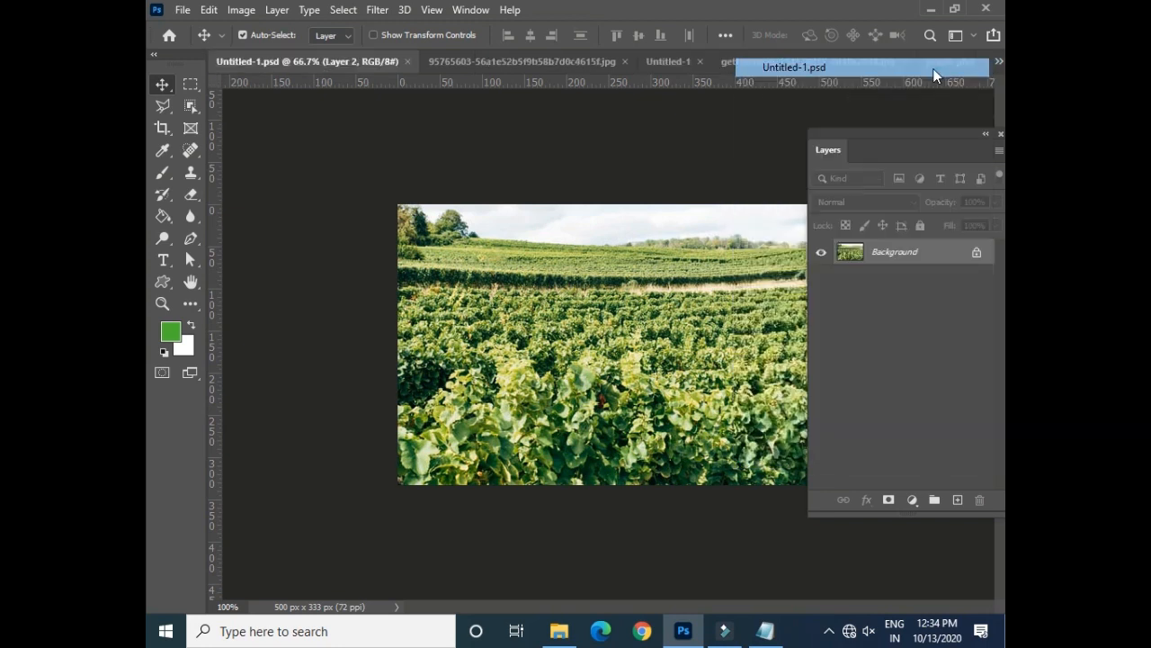
click(488, 61)
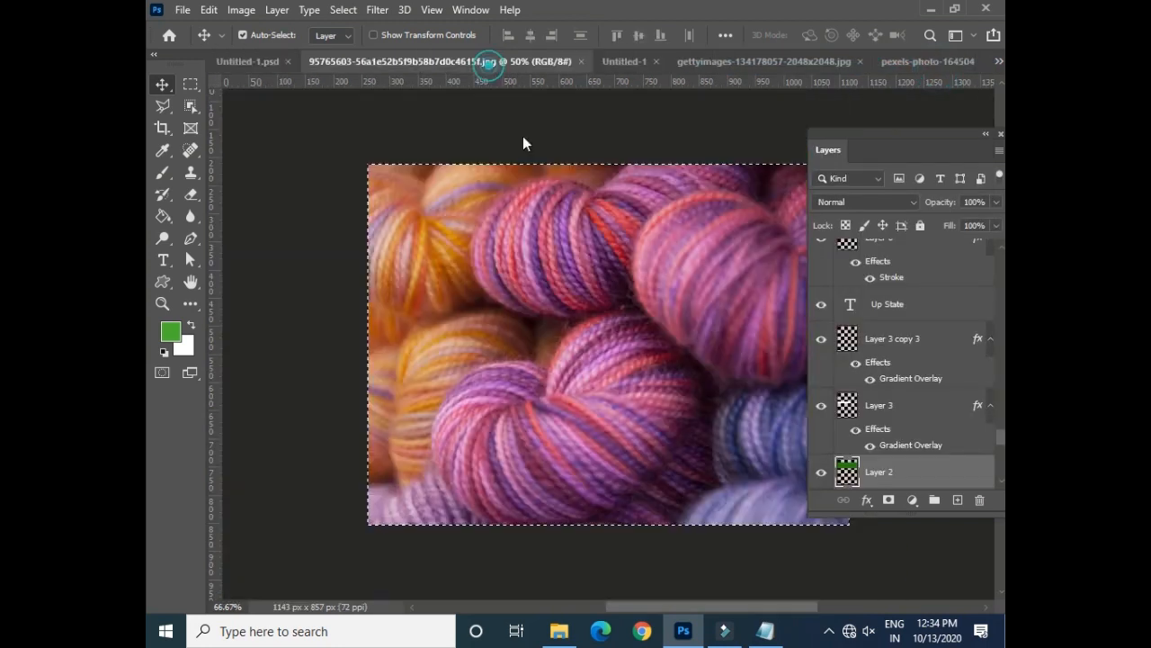
click(581, 61)
- Copy the gettyimages-134178057 rice-planting photo into the 1200 x 373 px Untitled-1 document and uncover the whole banner from the Layers panel
click(536, 61)
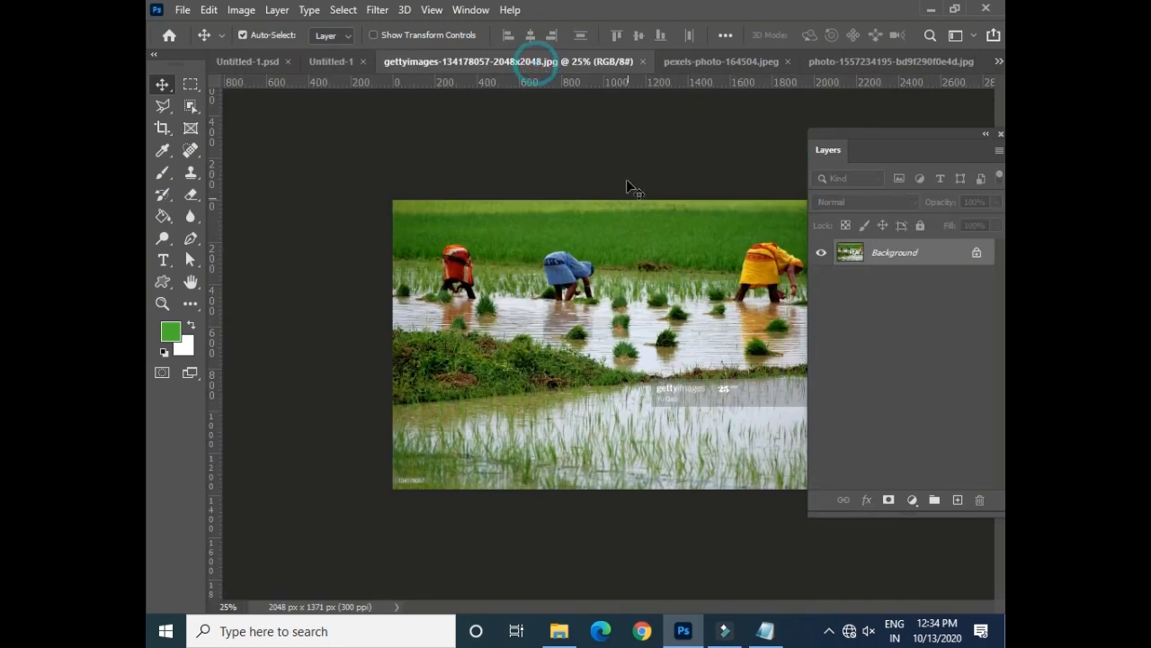
click(338, 59)
drag(420, 228, 444, 316)
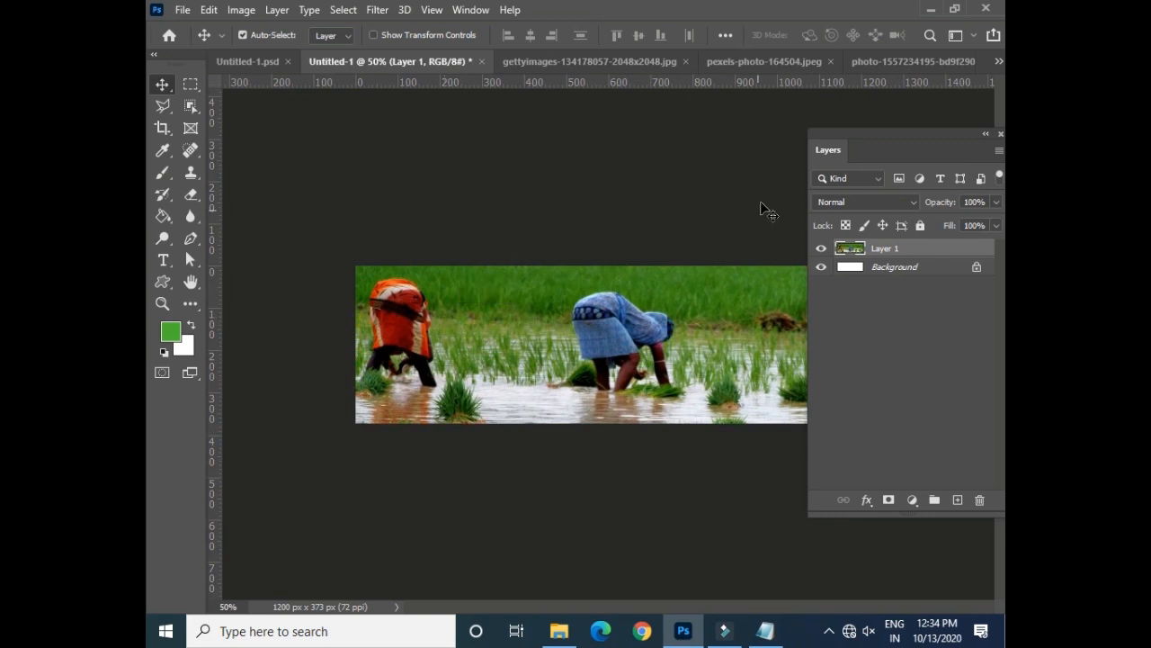
drag(843, 137, 640, 462)
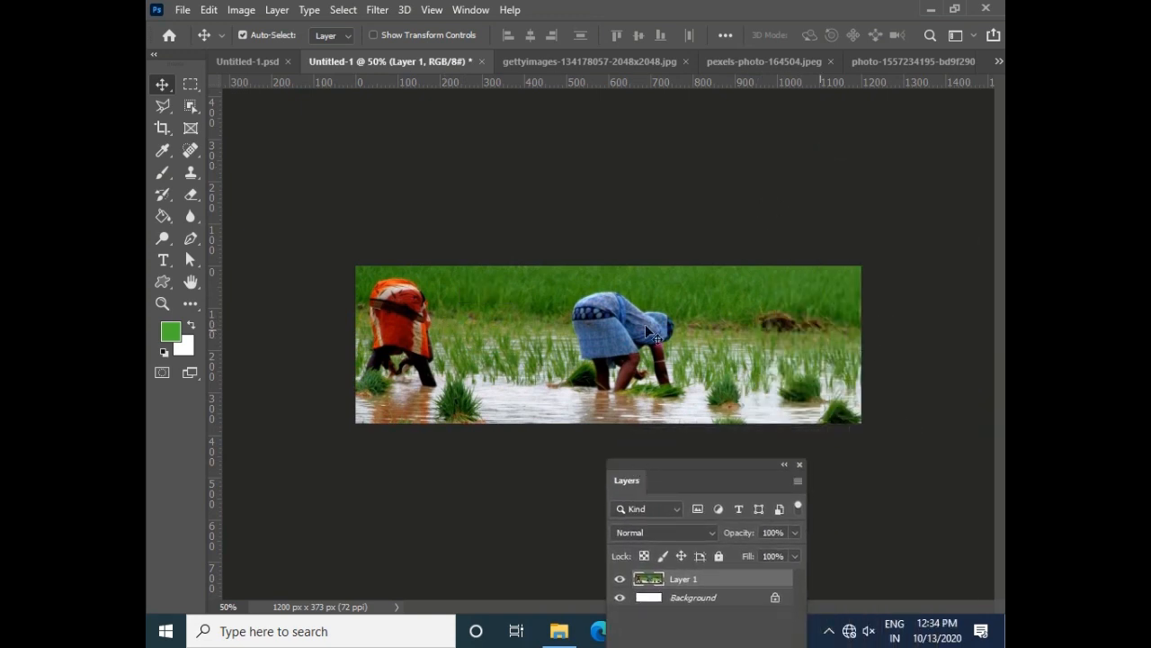
- Scale the rice-planting photo to about 49.61% and position it over the left part of the banner
key(ctrl+t)
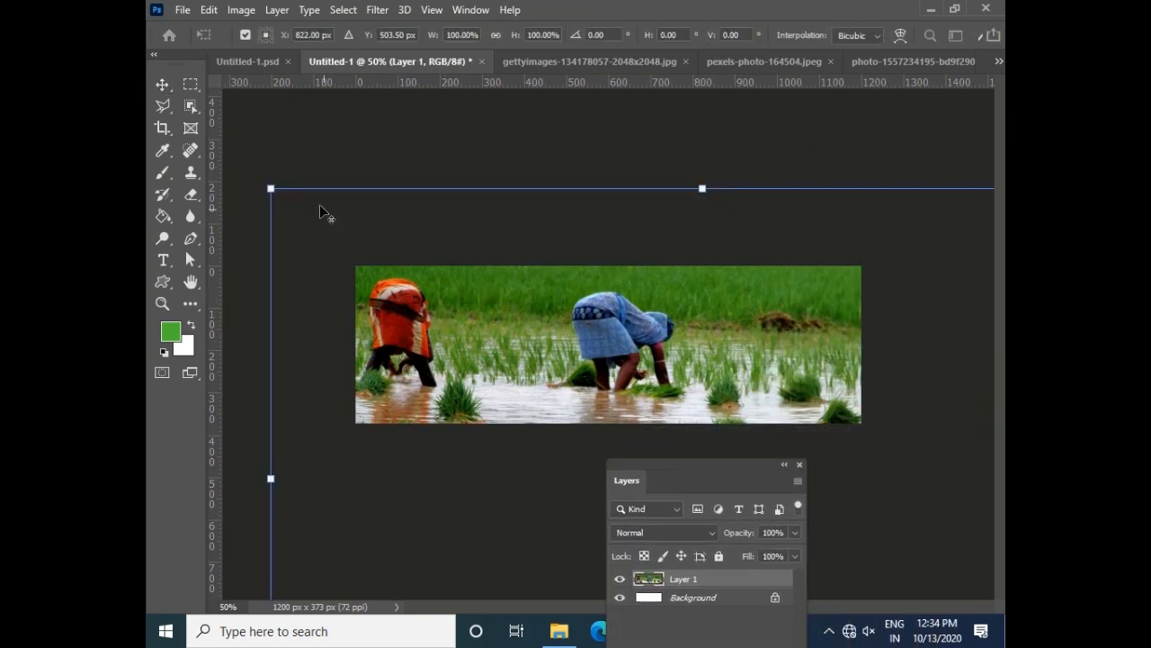
drag(270, 189, 543, 372)
drag(627, 421, 440, 308)
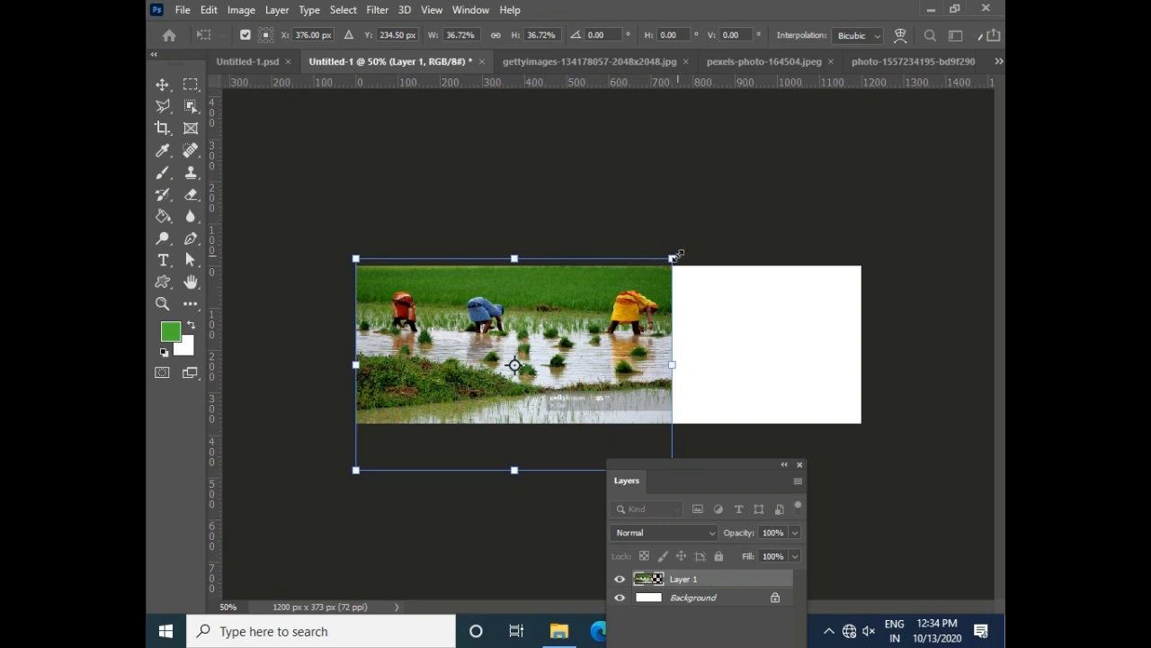
drag(678, 256, 698, 240)
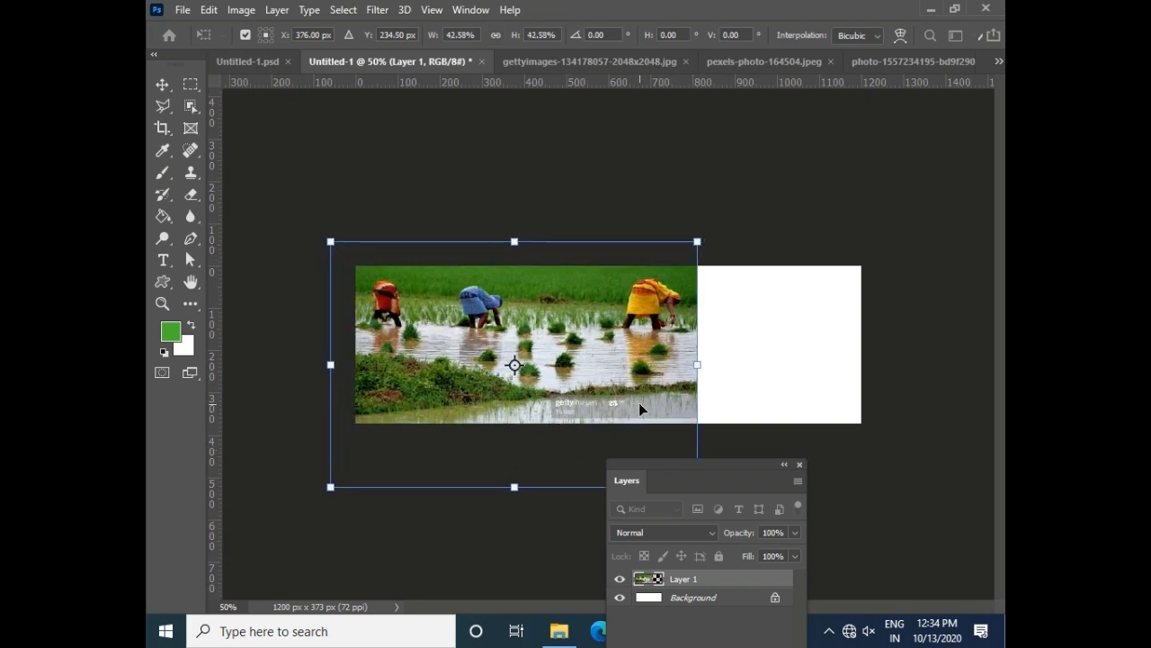
drag(570, 378, 498, 407)
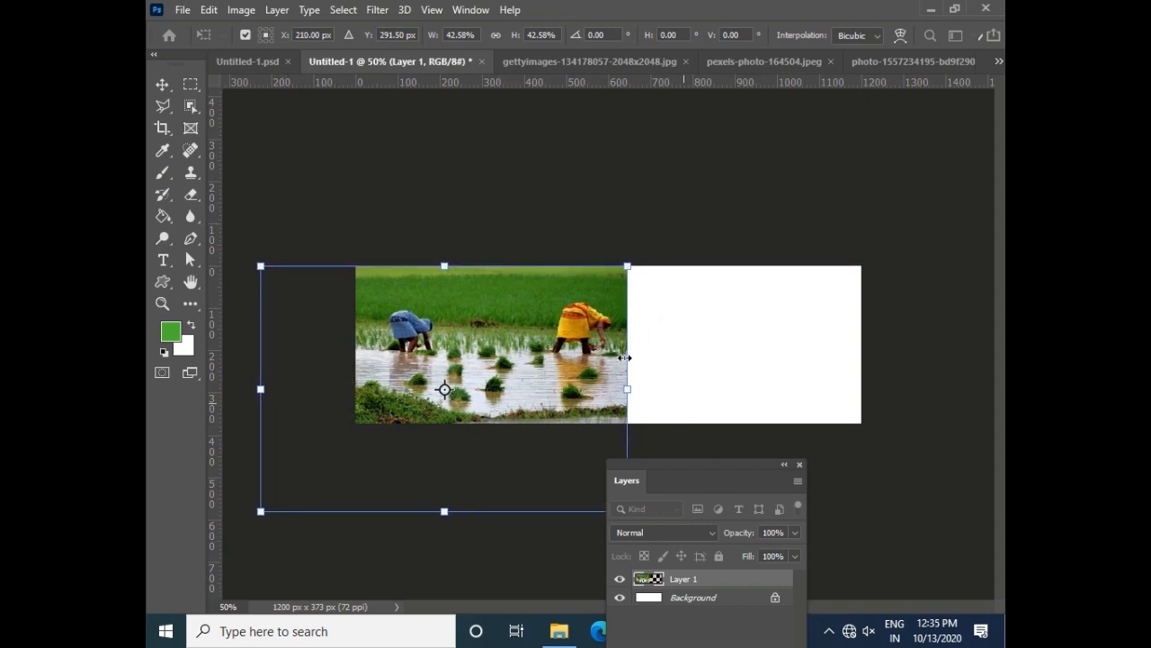
drag(630, 266, 685, 221)
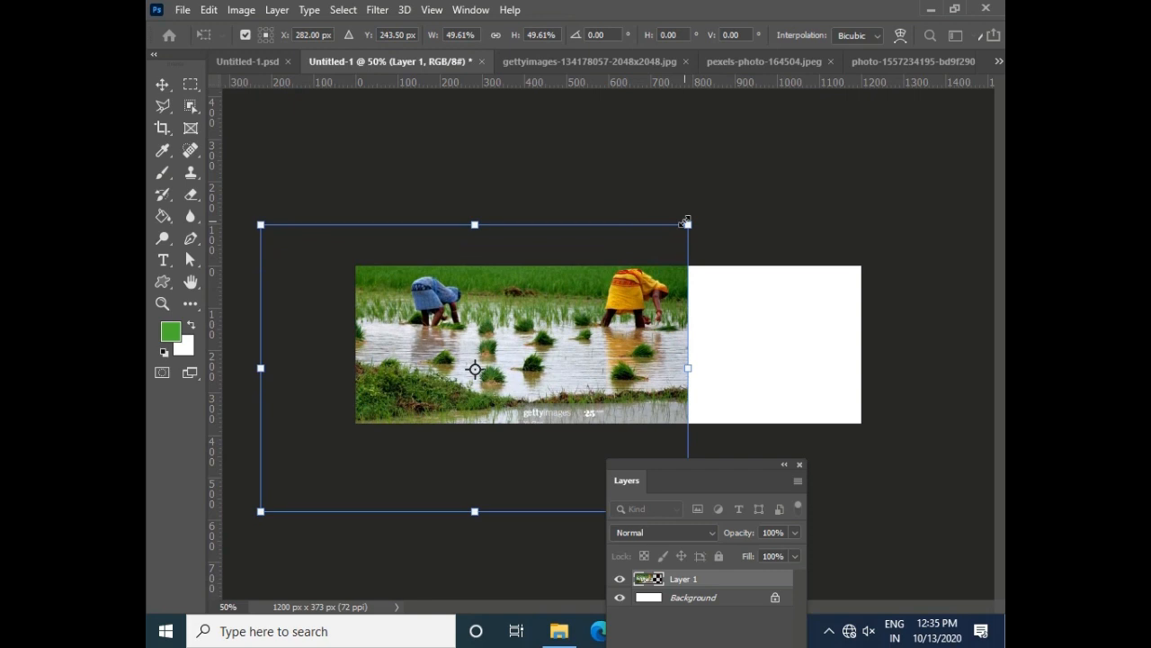
key(shift+Down)
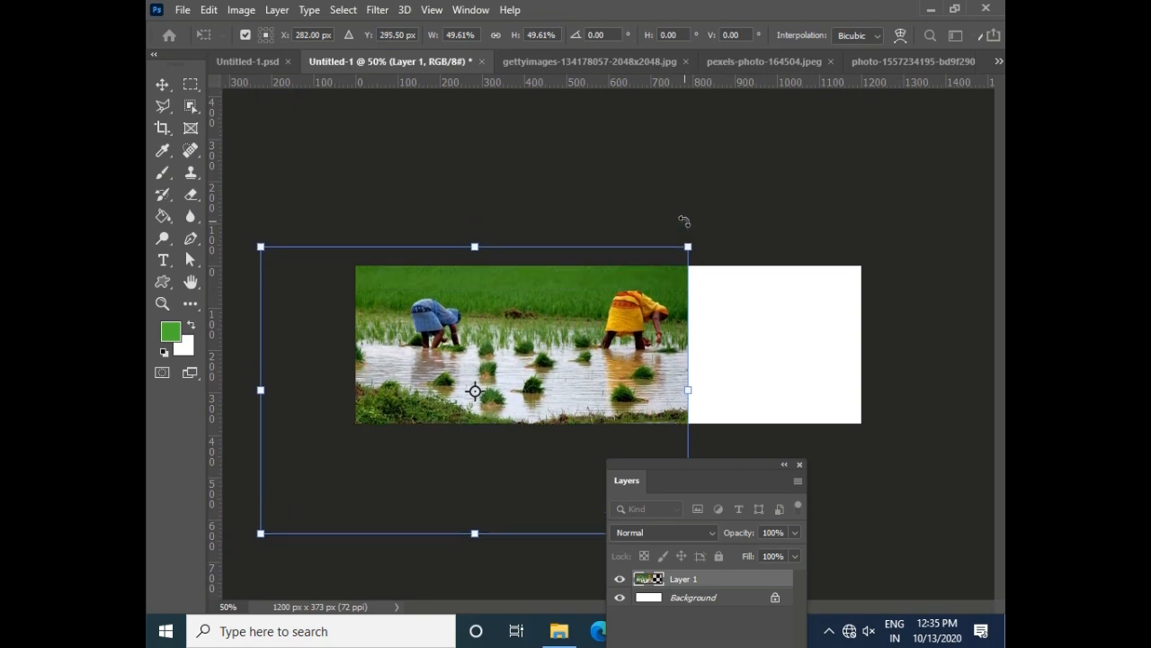
mouse_move(563, 329)
mouse_down()
mouse_move(576, 326)
mouse_move(544, 332)
mouse_up()
key(Return)
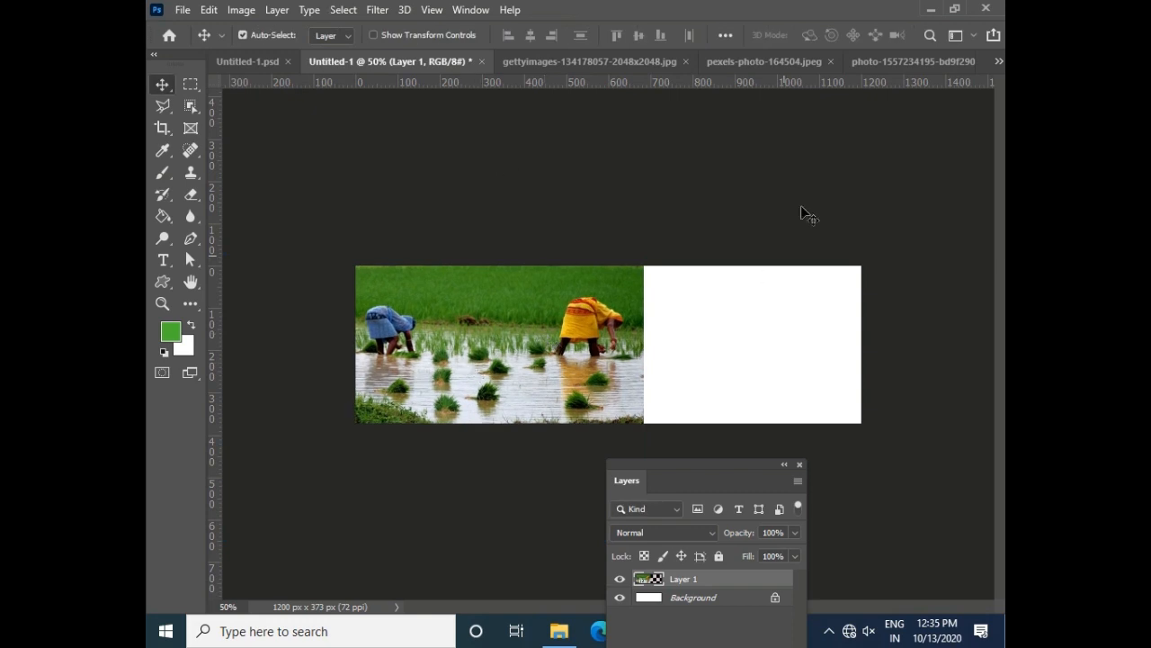
- Select a full-height strip over the rice-planting photo's right edge, feather it 15 pixels and delete it from Layer 1
click(189, 83)
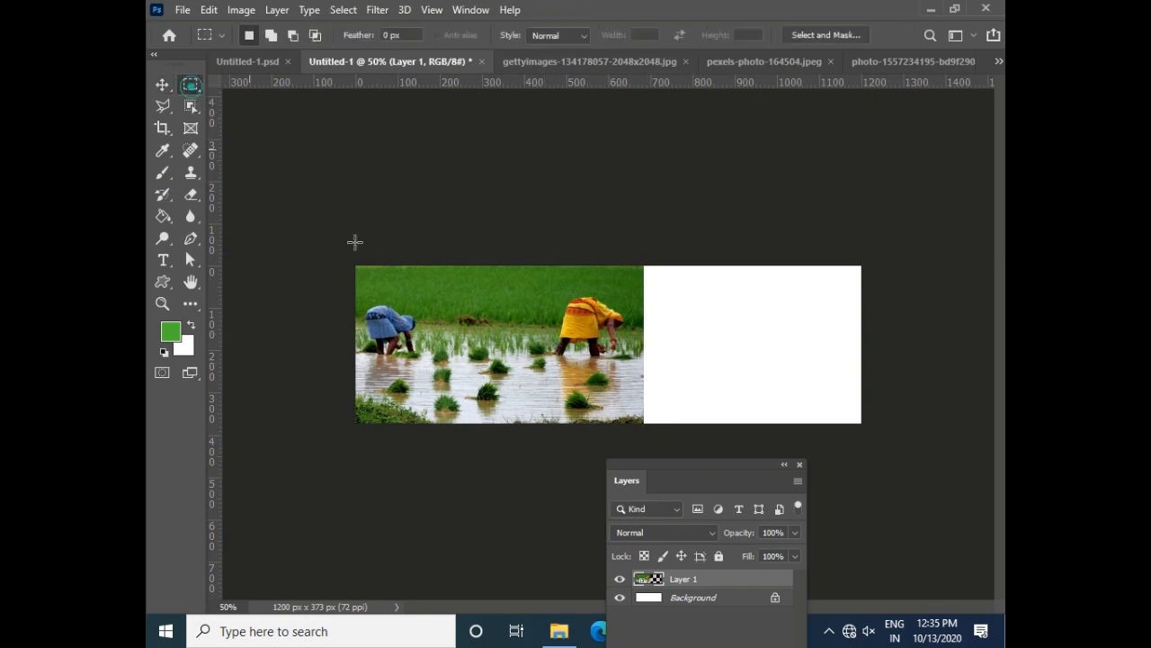
drag(616, 254, 706, 419)
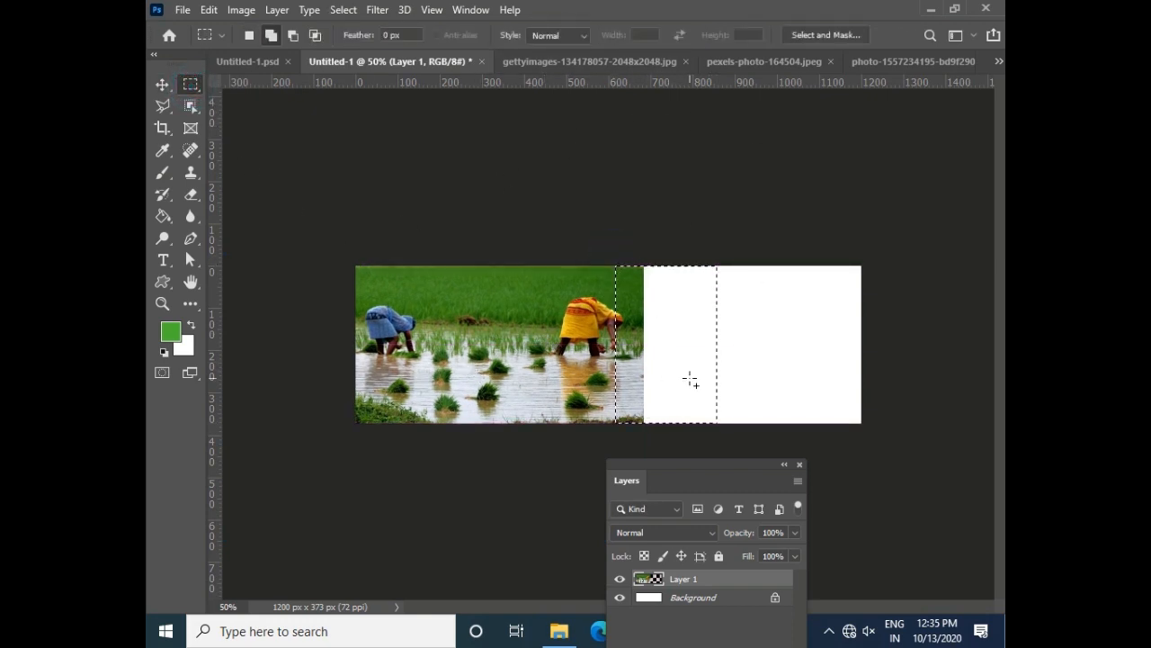
key(shift+F6)
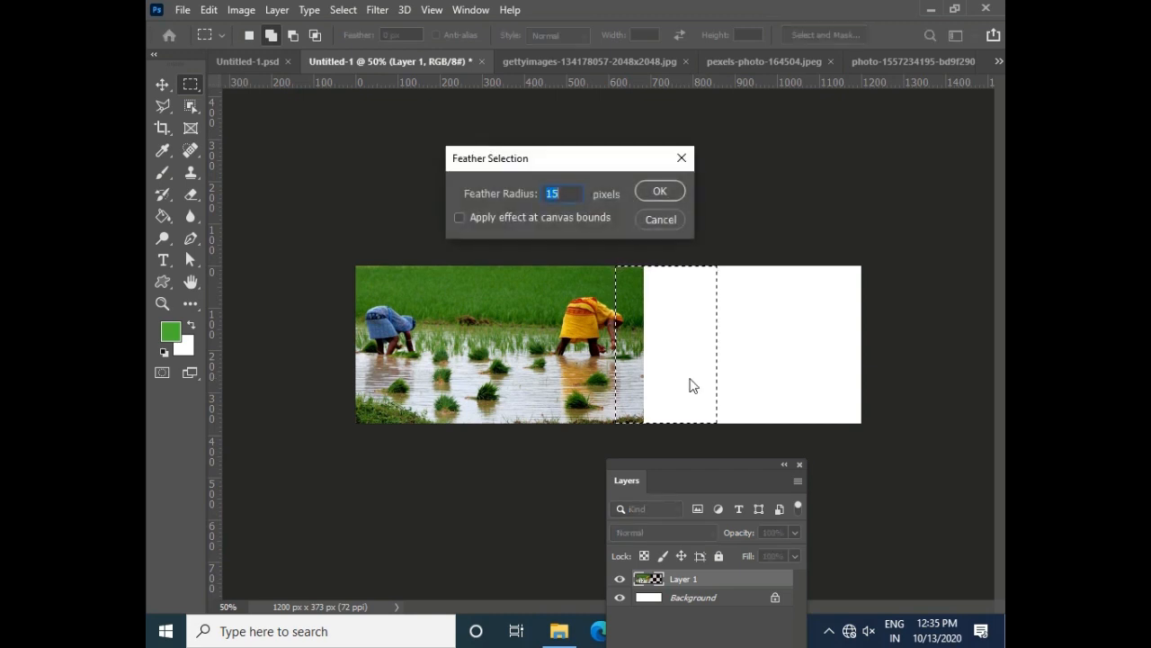
key(Return)
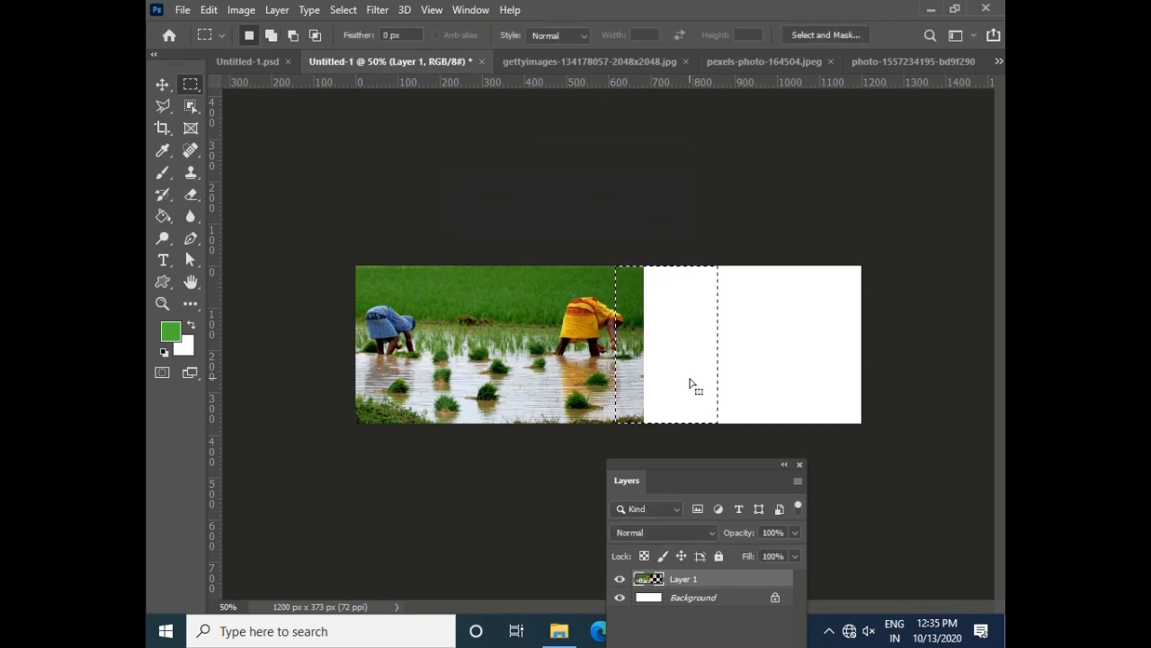
key(Delete)
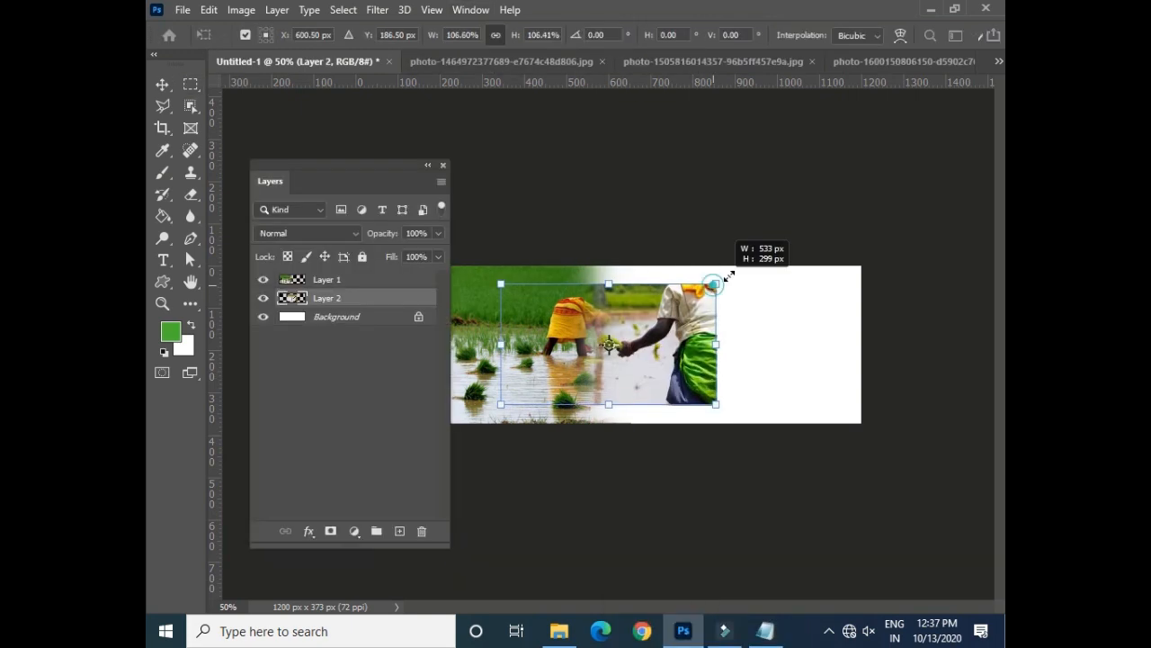
- Enlarge the farmer photo on Layer 2 to the banner's height and move it to the banner's right end
drag(717, 267, 754, 263)
drag(699, 334, 817, 334)
key(Return)
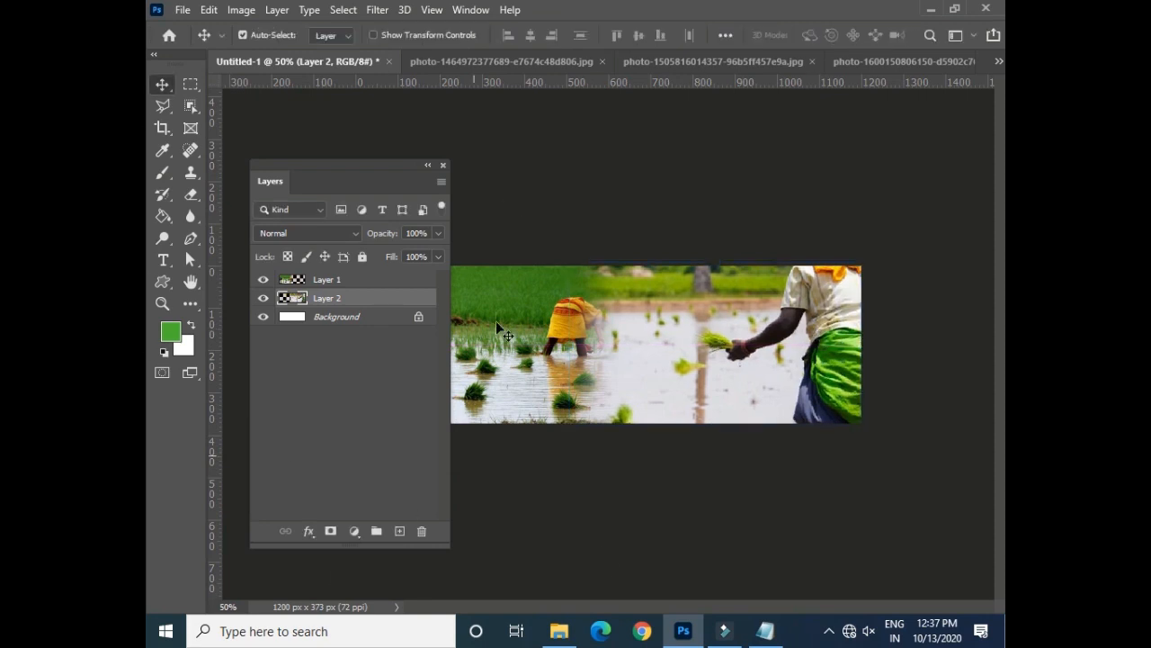
click(771, 61)
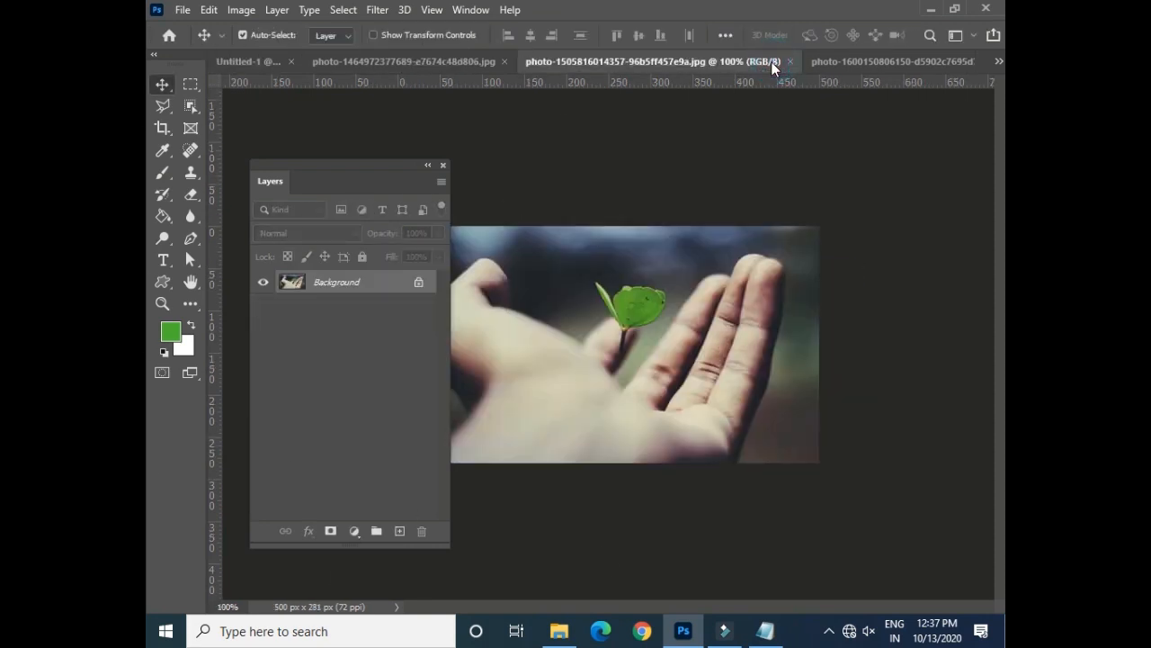
key(ctrl+a)
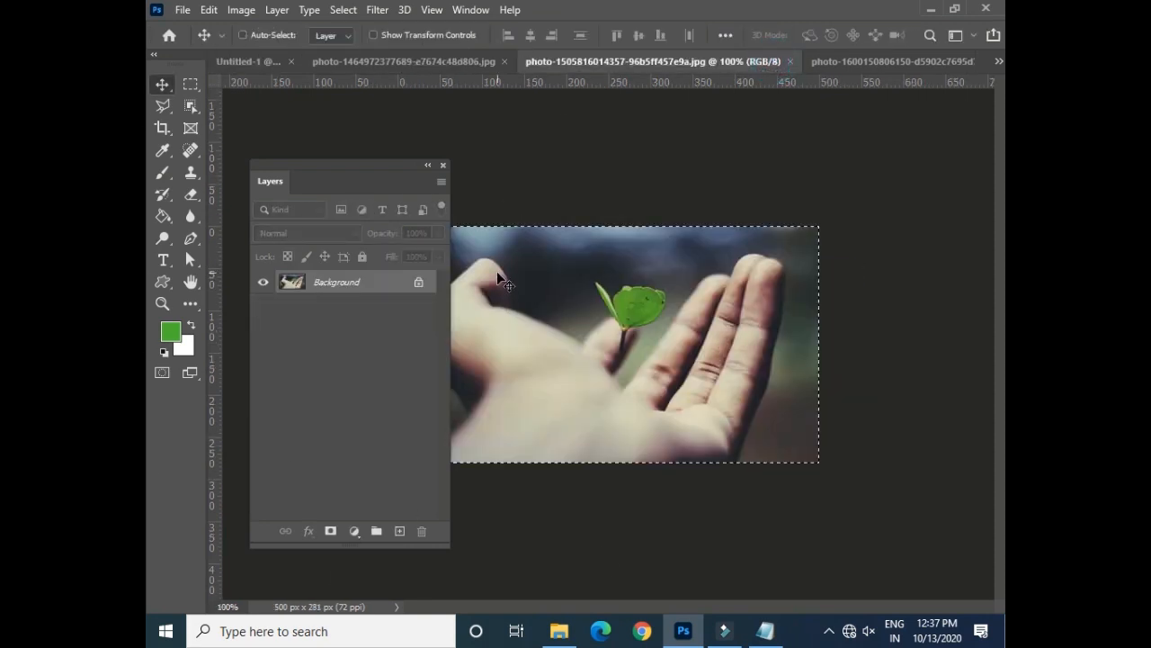
click(264, 61)
key(ctrl+v)
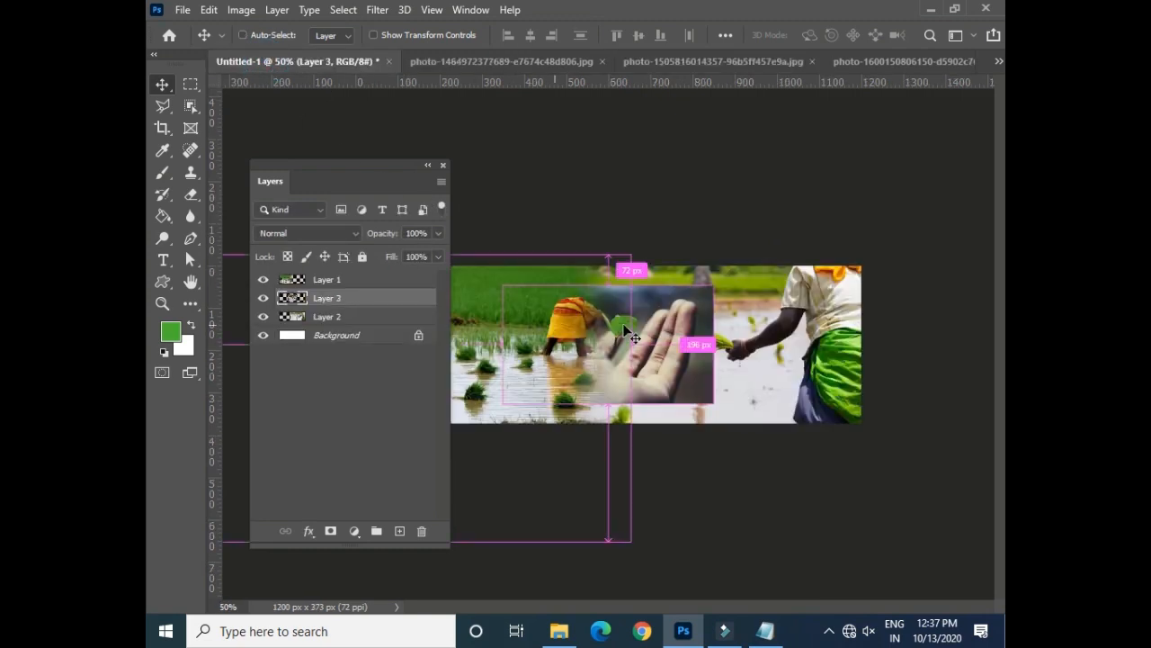
- Enlarge the pasted hand-and-seedling photo to cover the banner's full height between the two rice-field photos
key(ctrl+t)
drag(713, 404, 747, 439)
key(Return)
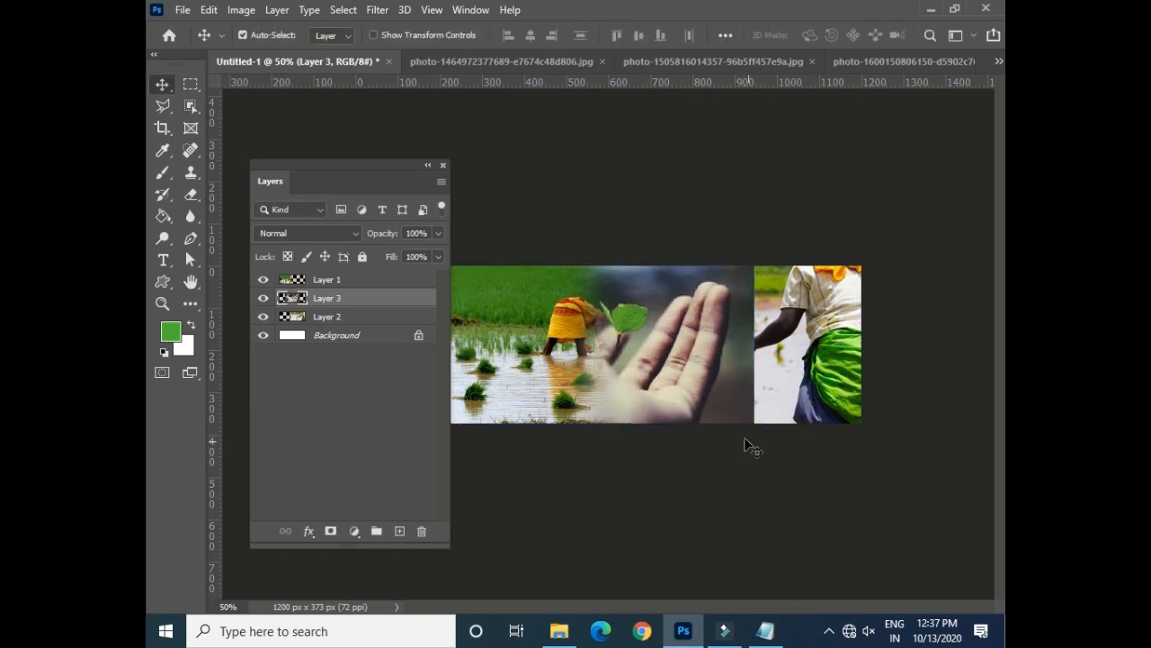
- Select everything outside Layer 3's hand photo, feather the selection 80 pixels, delete repeatedly to fade the photo's edges, and deselect
ctrl+click(293, 297)
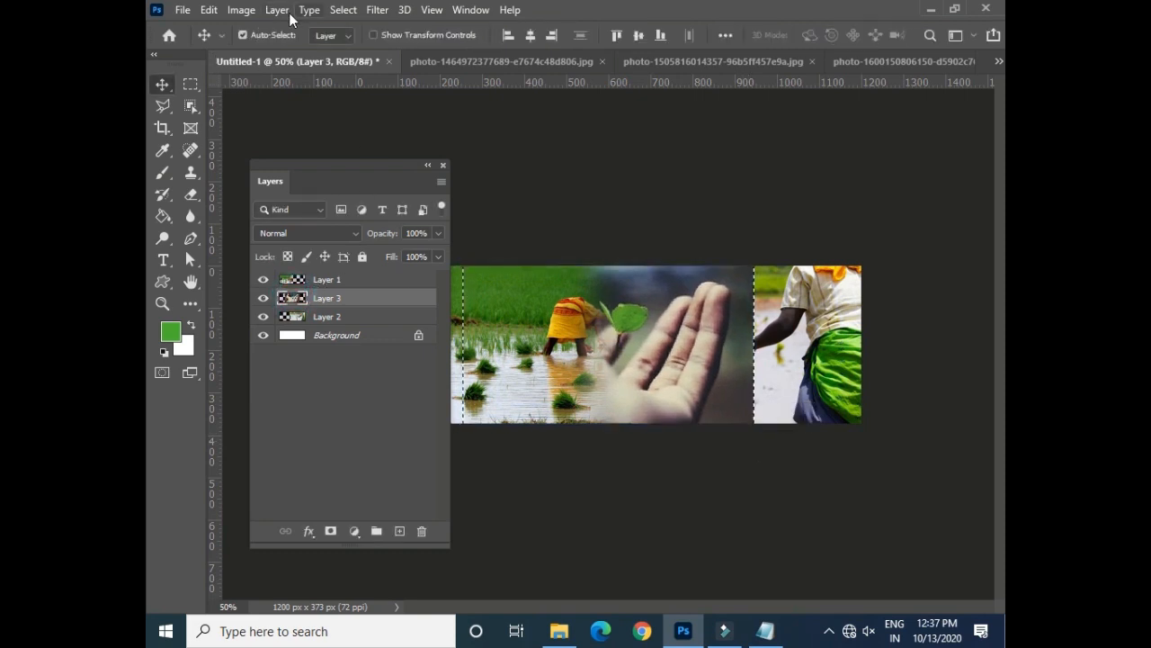
click(339, 11)
click(386, 76)
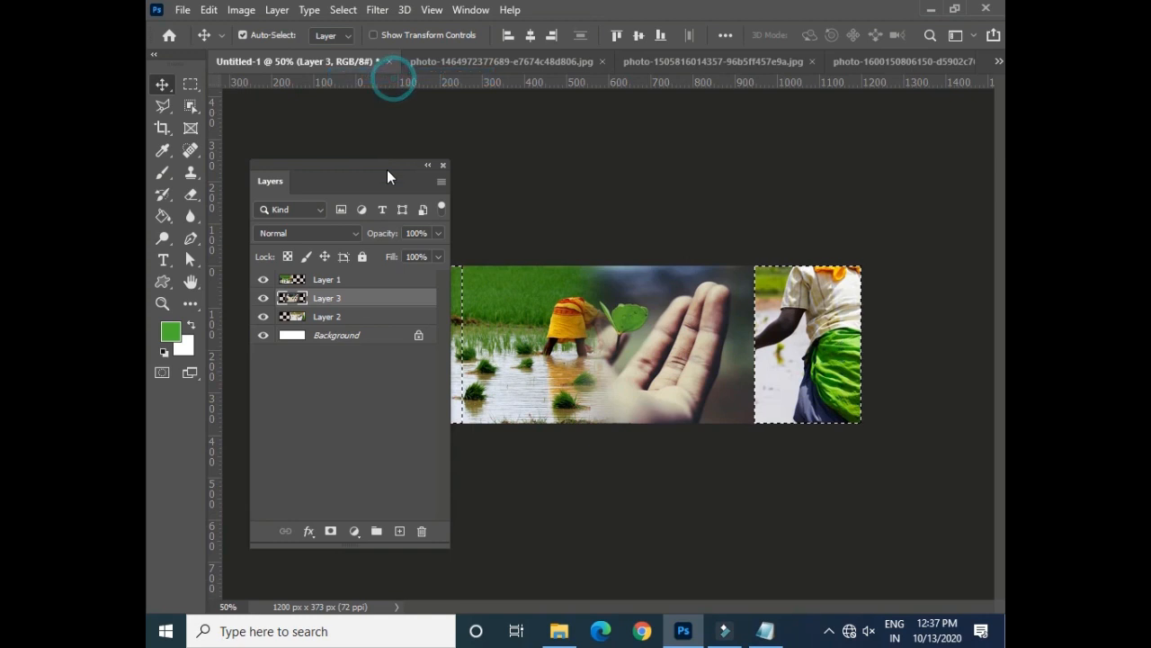
key(shift+F6)
text(80)
key(Return)
key(Delete)
key(Delete)
key(Delete)
key(Delete)
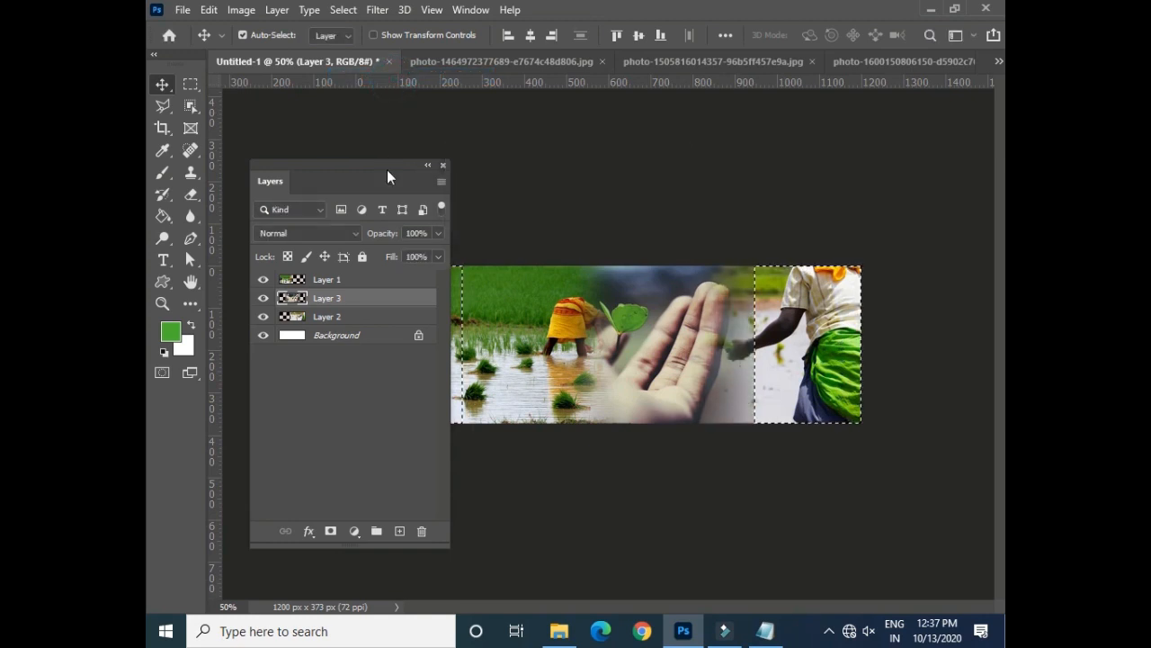
key(Delete)
key(Delete)
key(Delete)
key(Delete)
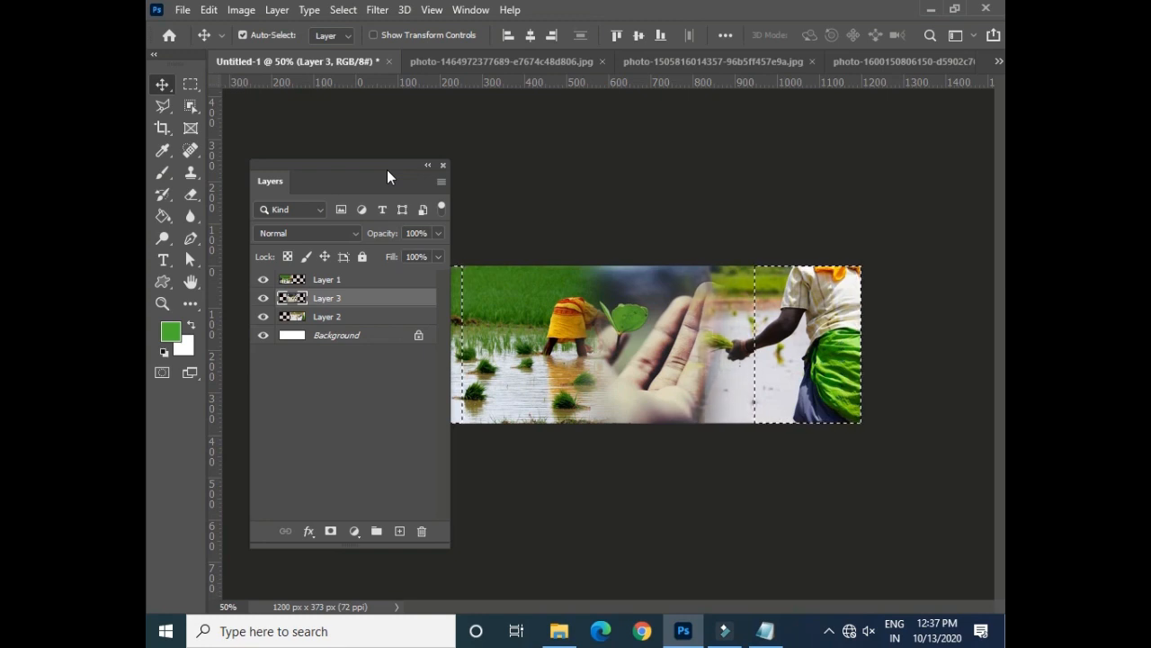
key(ctrl+d)
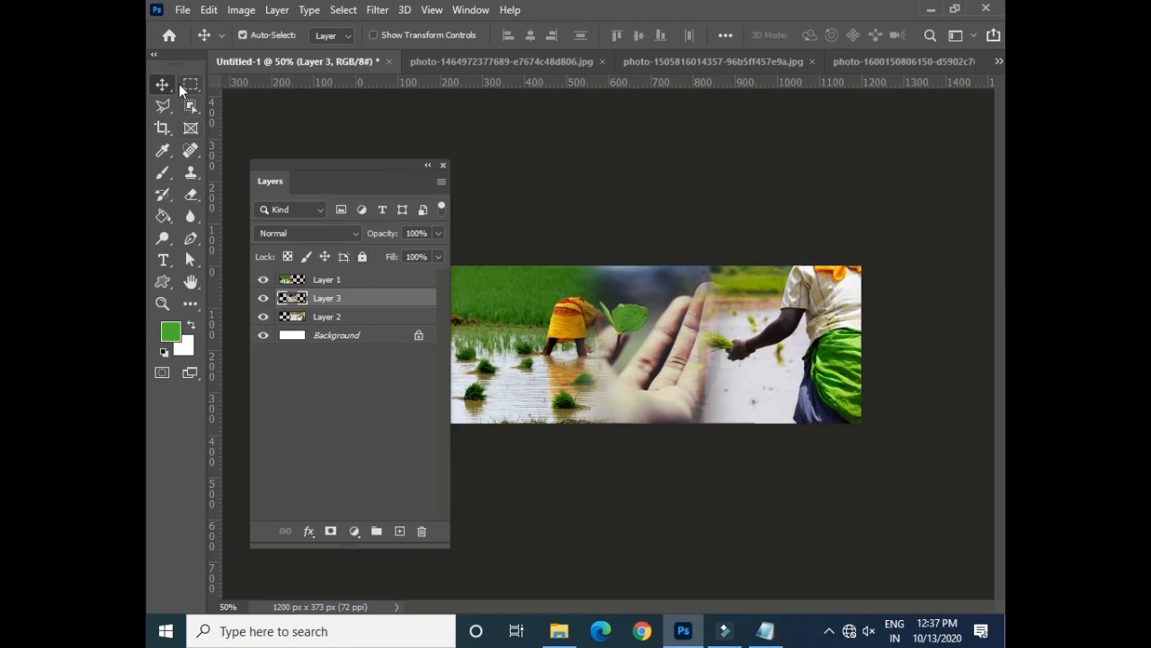
- Narrow the hand-and-seedling photo on Layer 3 and place it between the two rice-field photos
key(ctrl+t)
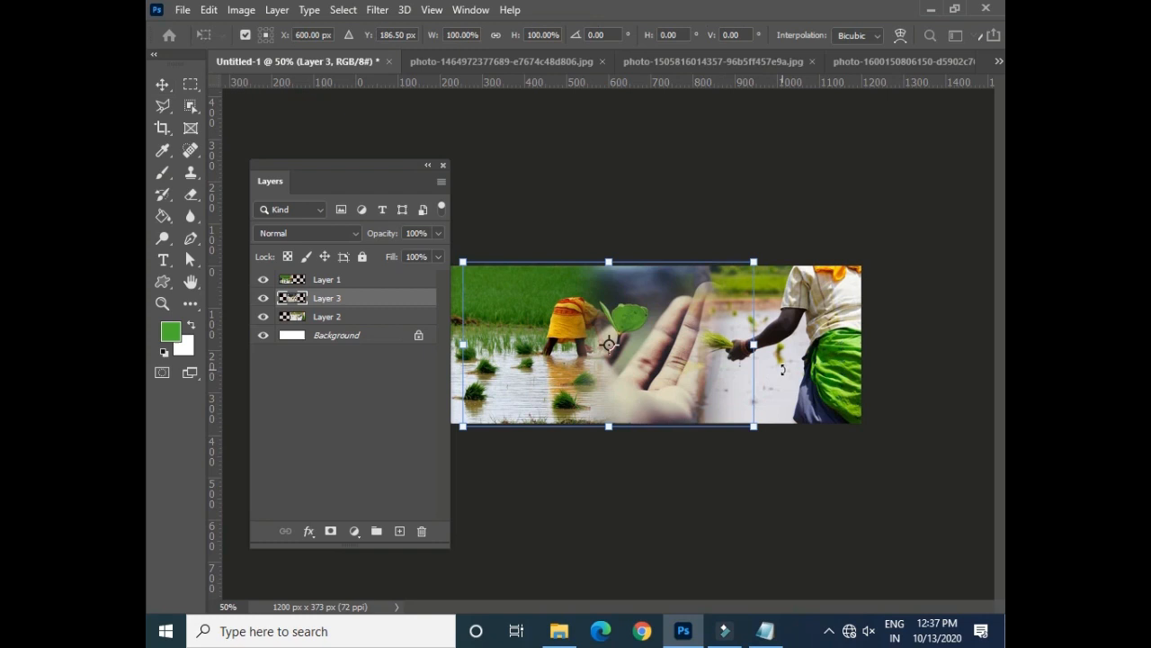
drag(755, 344, 667, 346)
key(alt+shift)
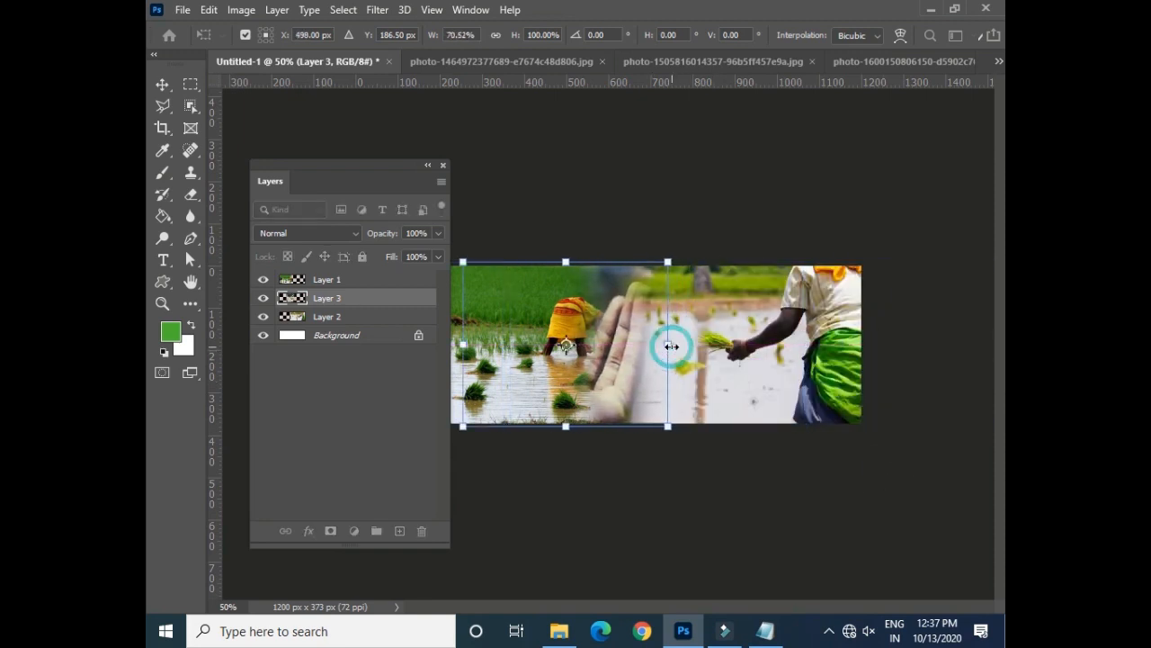
key(Return)
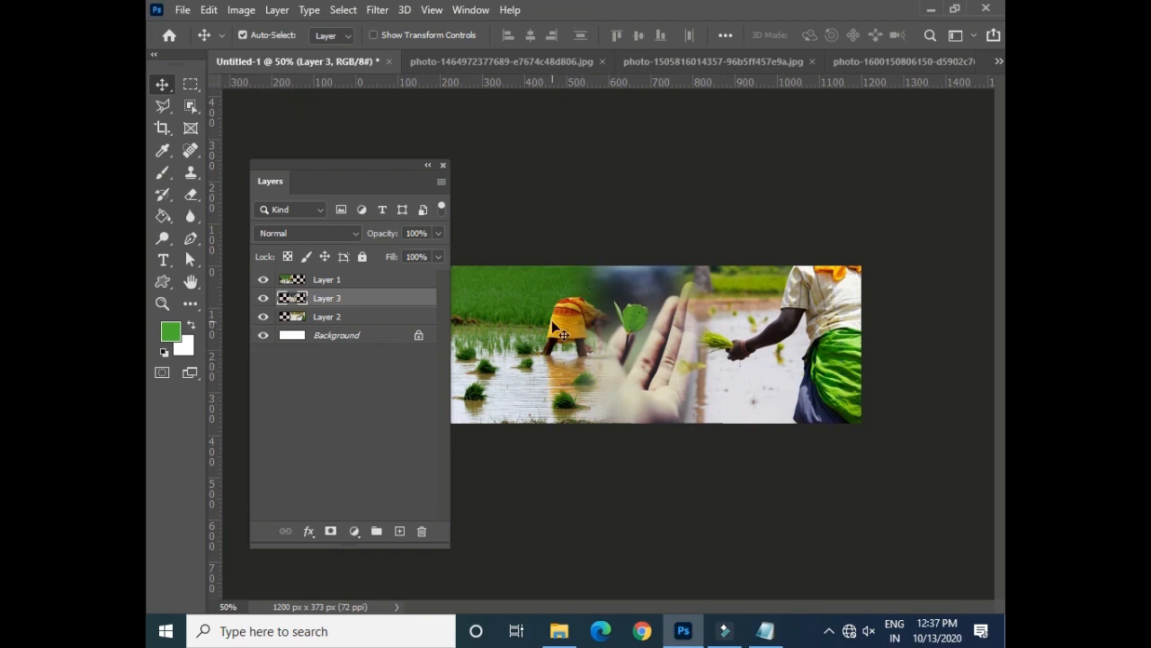
- Select the whole Untitled-1 banner and copy all its visible layers merged
drag(362, 177, 857, 202)
key(ctrl+a)
click(209, 9)
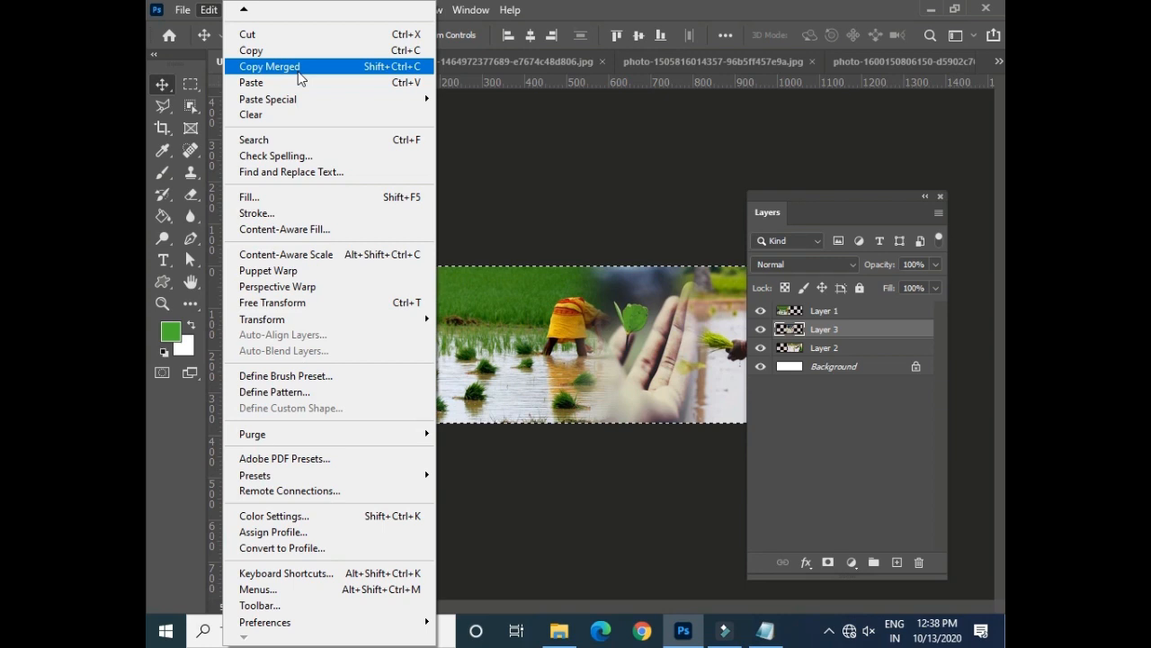
click(298, 71)
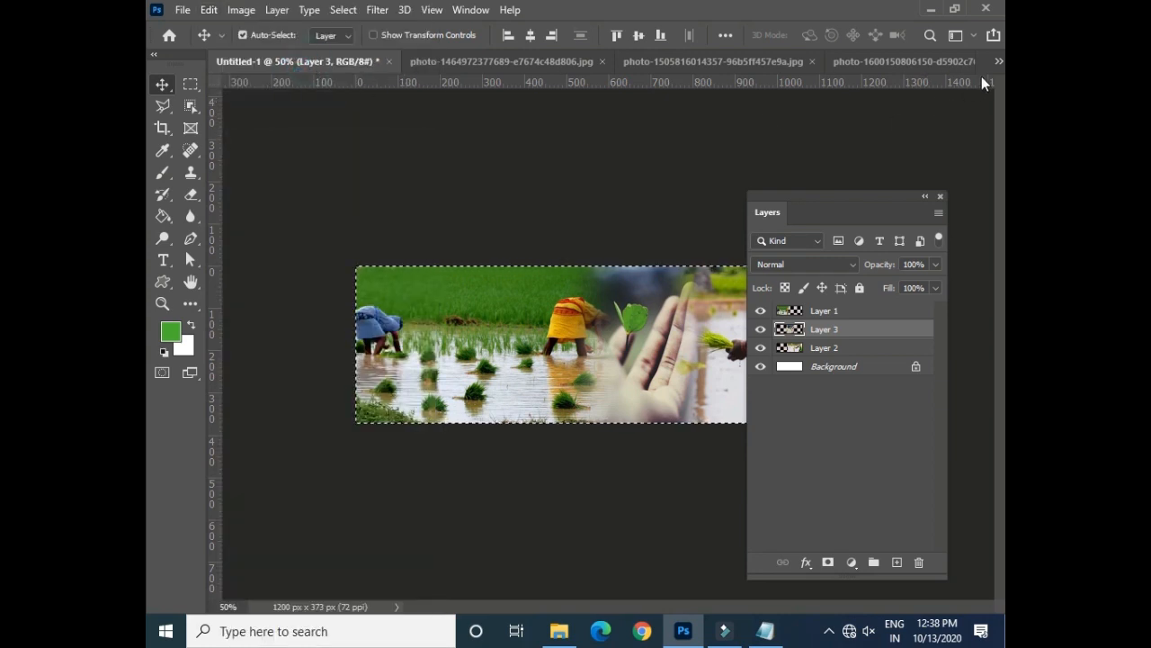
- Switch to Untitled-1.psd and paste the merged banner into the selected dark green header area
click(998, 61)
click(935, 68)
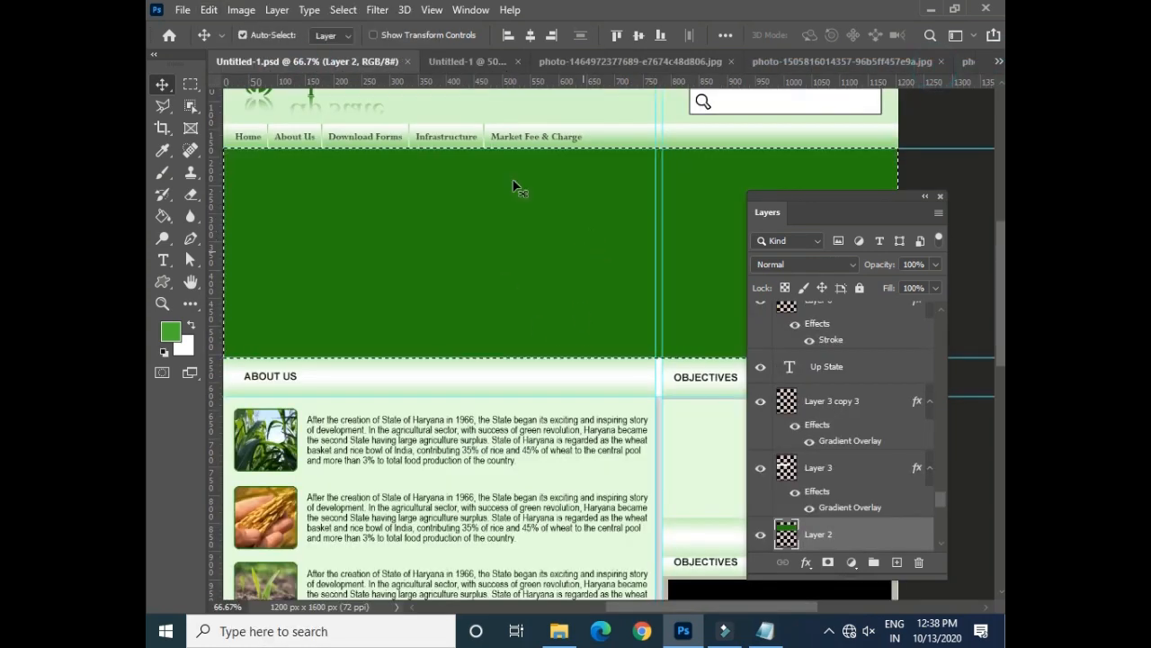
click(208, 10)
mouse_move(387, 99)
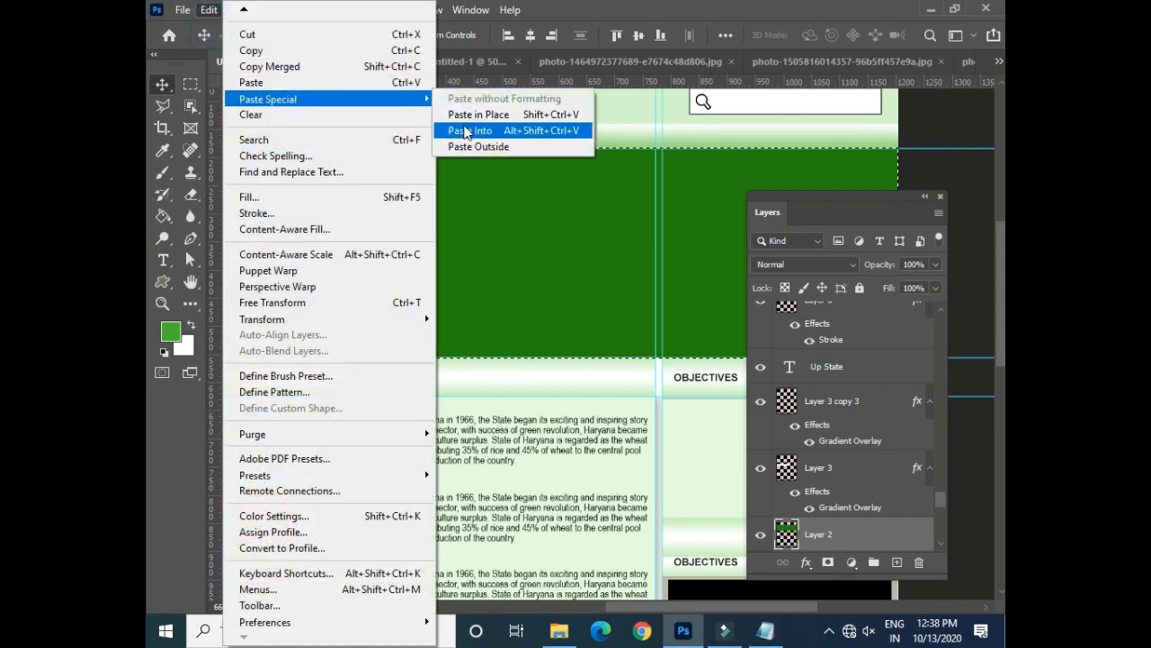
click(467, 132)
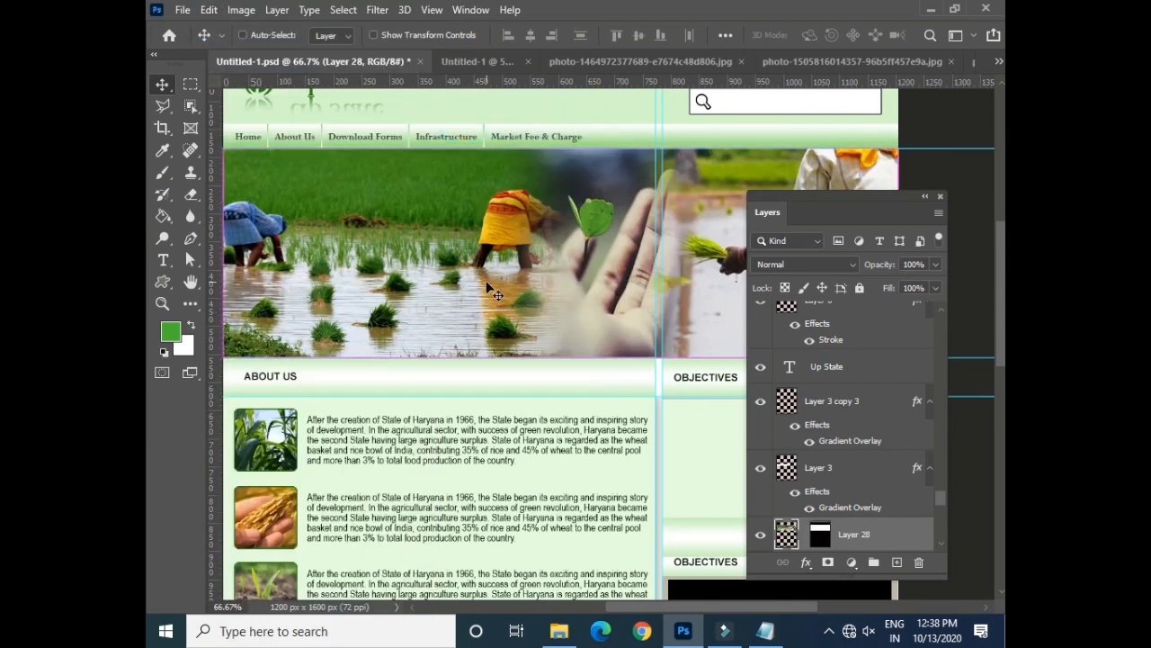
- Select the outline of the video player's black screen on Layer 12 and paste the merged banner into it
key(ctrl+minus)
drag(805, 196, 880, 226)
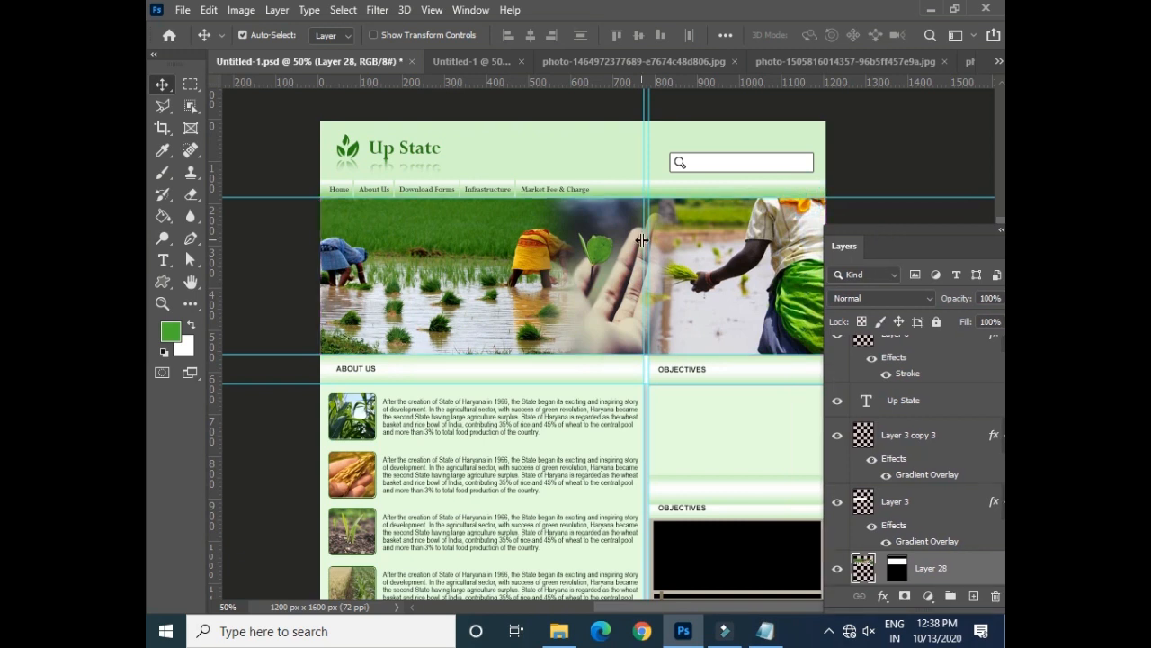
drag(556, 332, 425, 249)
ctrl+click(557, 376)
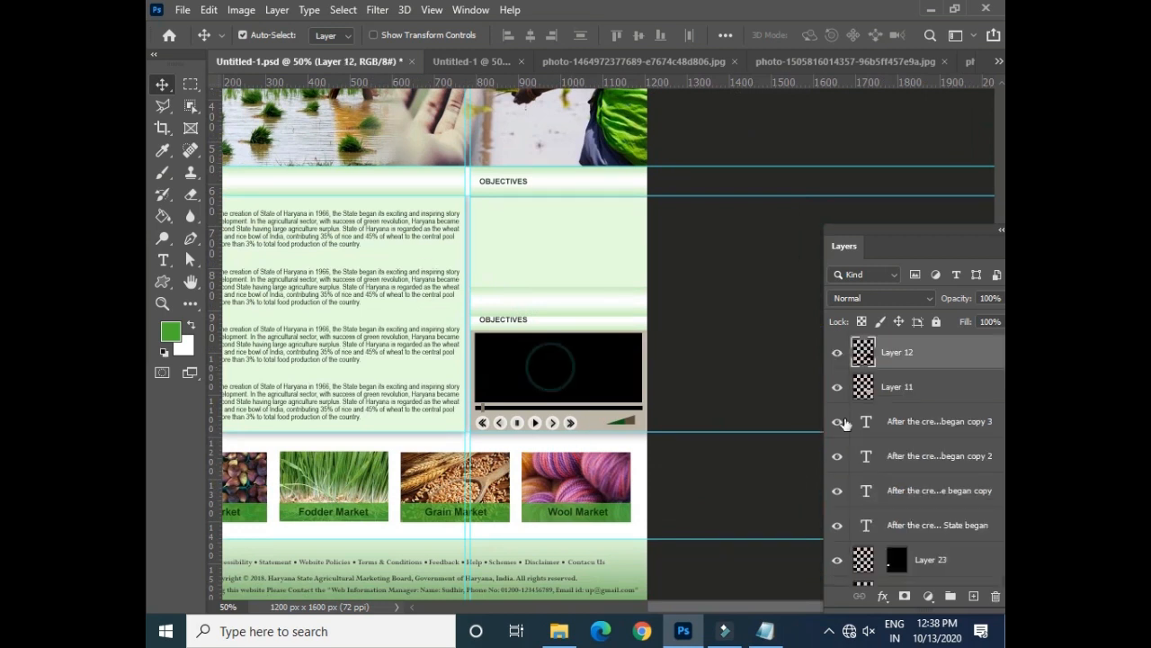
ctrl+click(861, 357)
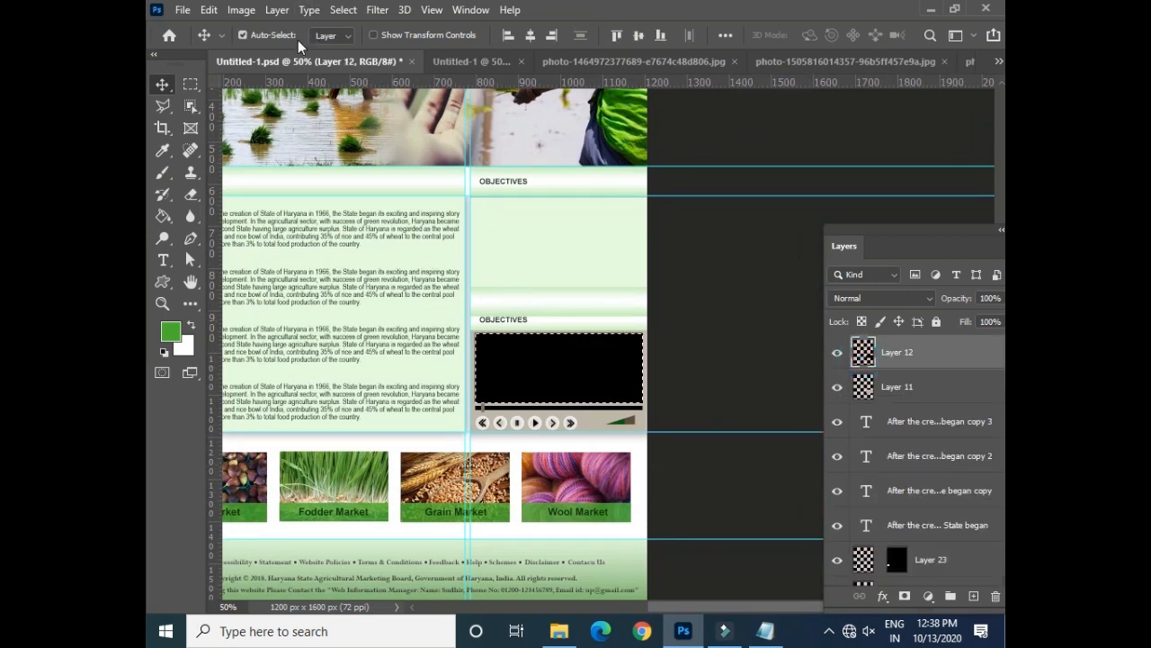
click(209, 10)
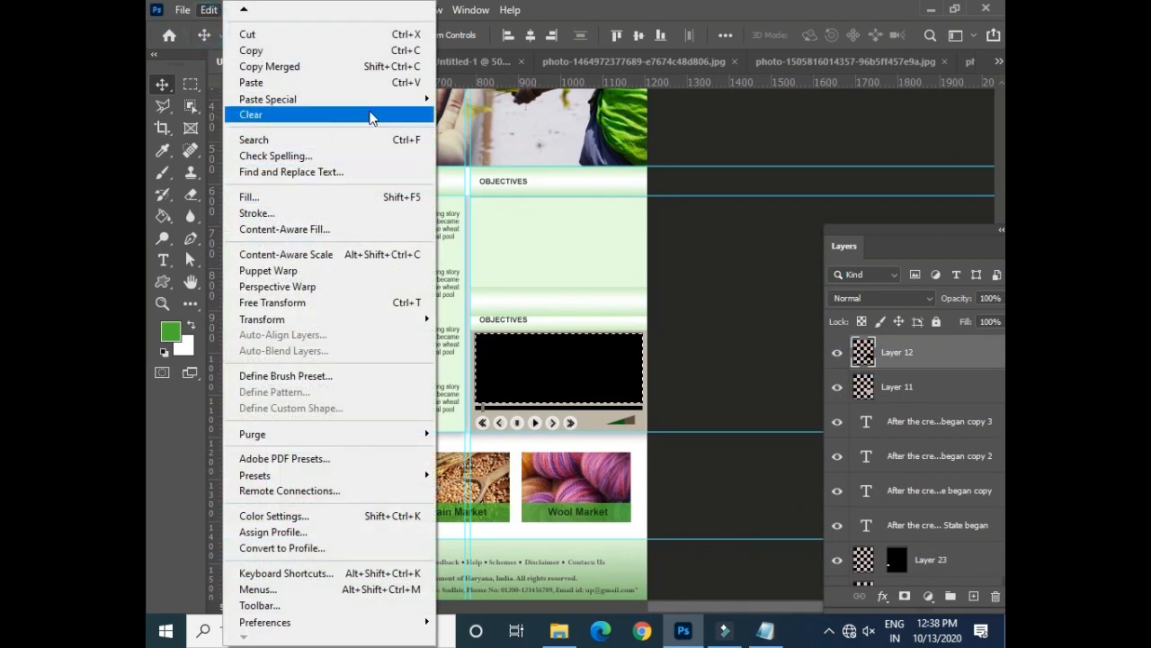
mouse_move(373, 101)
click(454, 130)
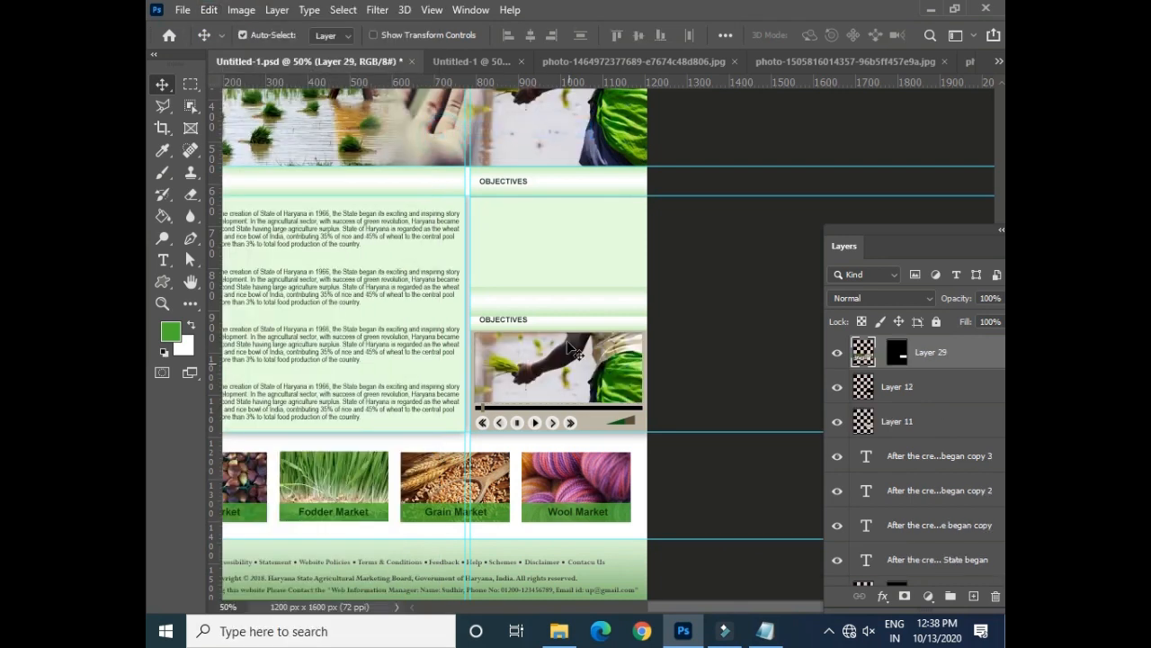
- Narrow the pasted banner picture on Layer 29 and position it to fill the video player's screen
key(ctrl+t)
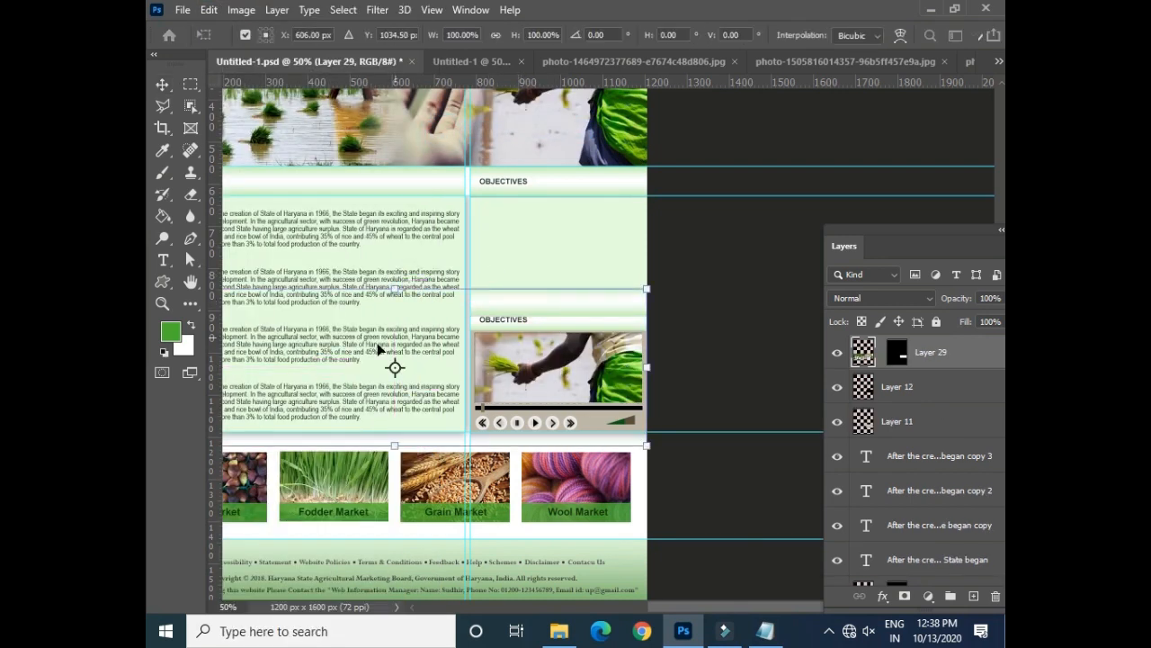
drag(645, 368, 620, 369)
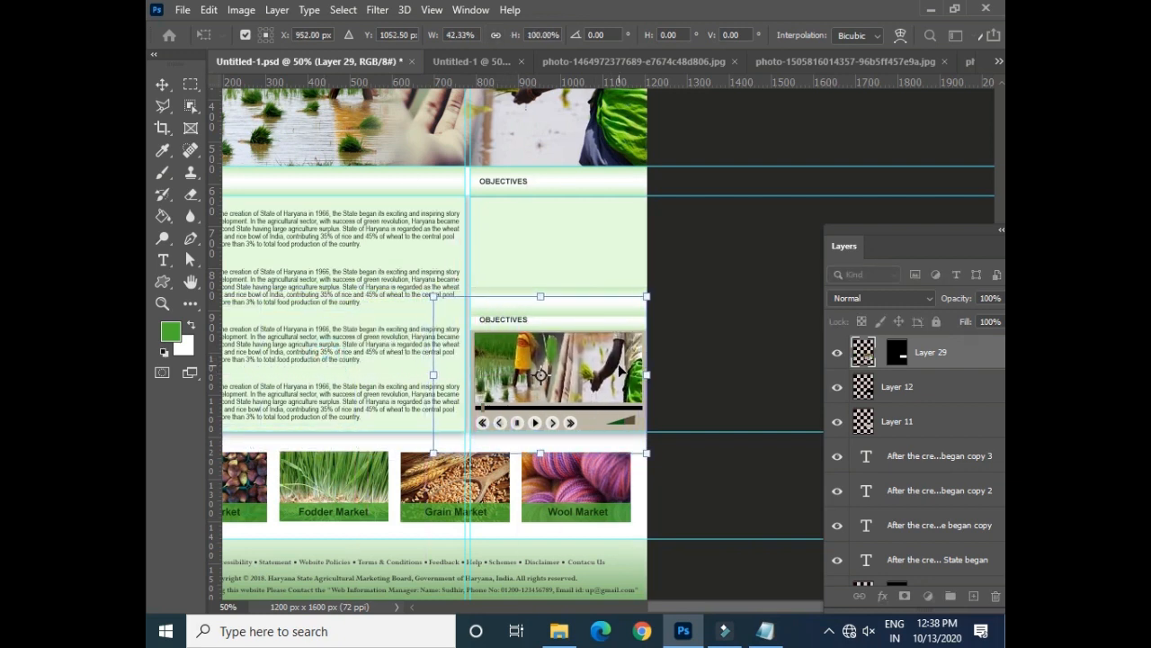
key(Return)
- Delete the extra gradient strip, Layer 3 copy 2, above the lower OBJECTIVES heading
click(481, 298)
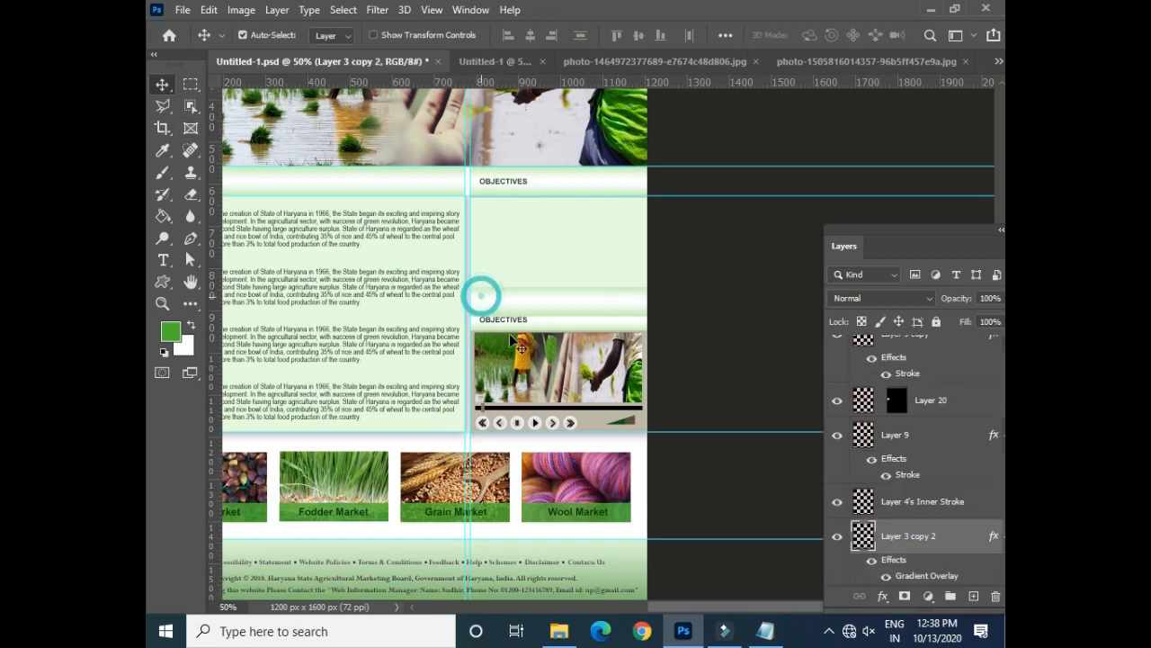
click(995, 597)
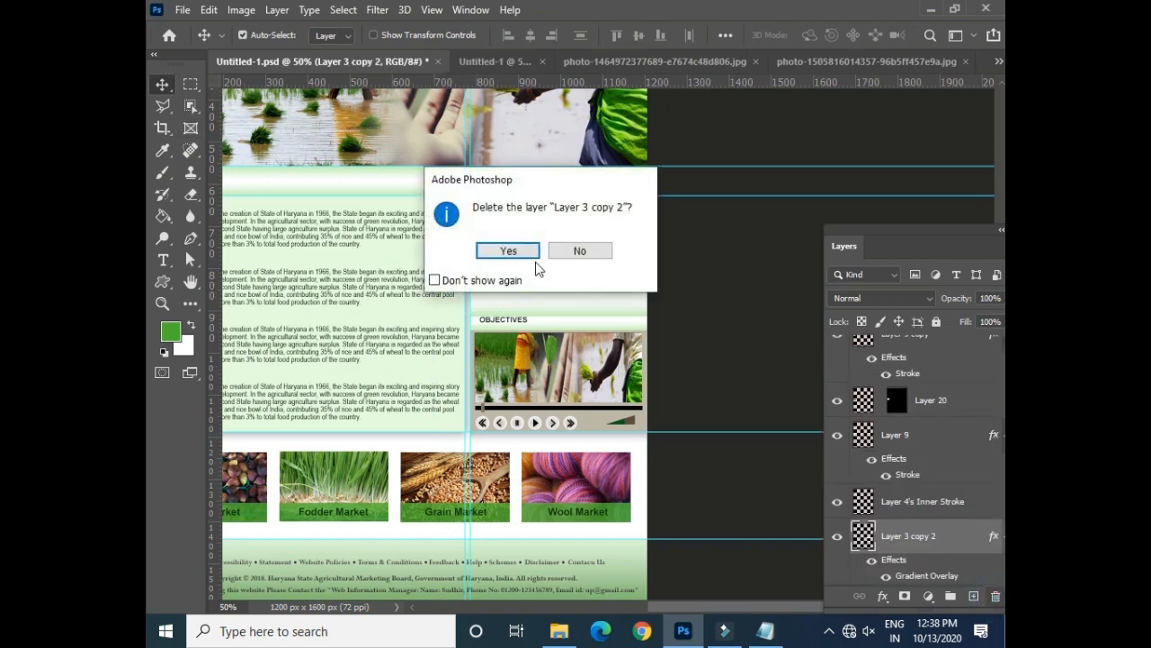
click(509, 251)
- Duplicate the player's play button onto the middle of the video picture, enlarge the copy, and save the document
key(ctrl+plus)
key(ctrl+plus)
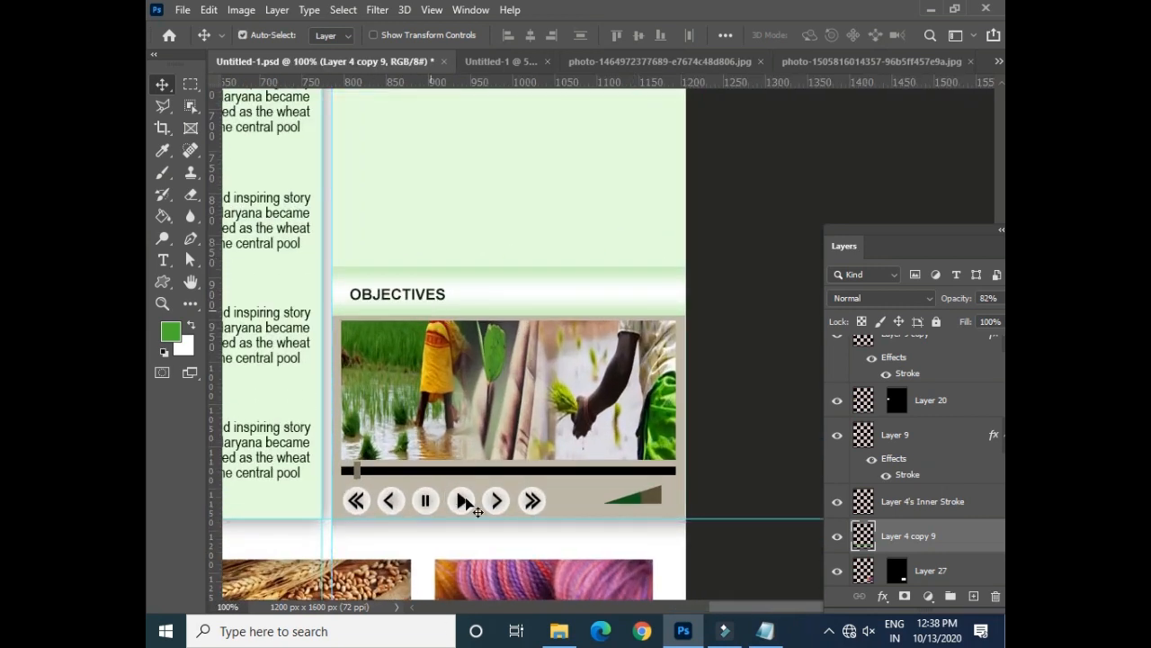
click(463, 504)
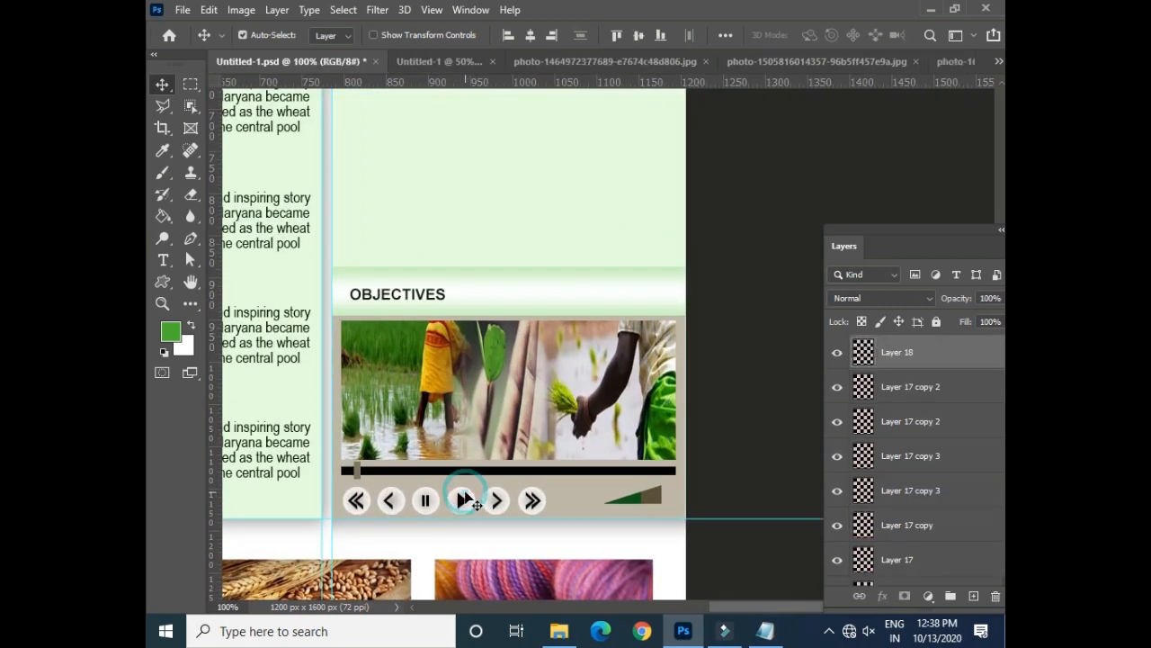
drag(461, 506, 537, 429)
key(ctrl+t)
key(Return)
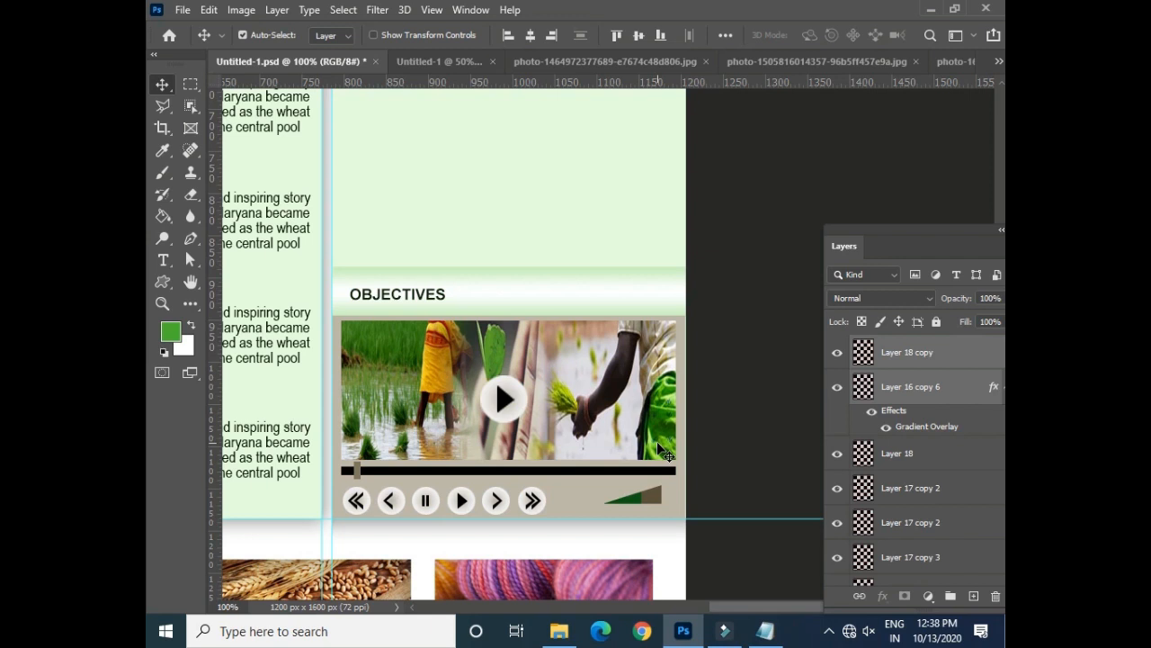
key(ctrl+s)
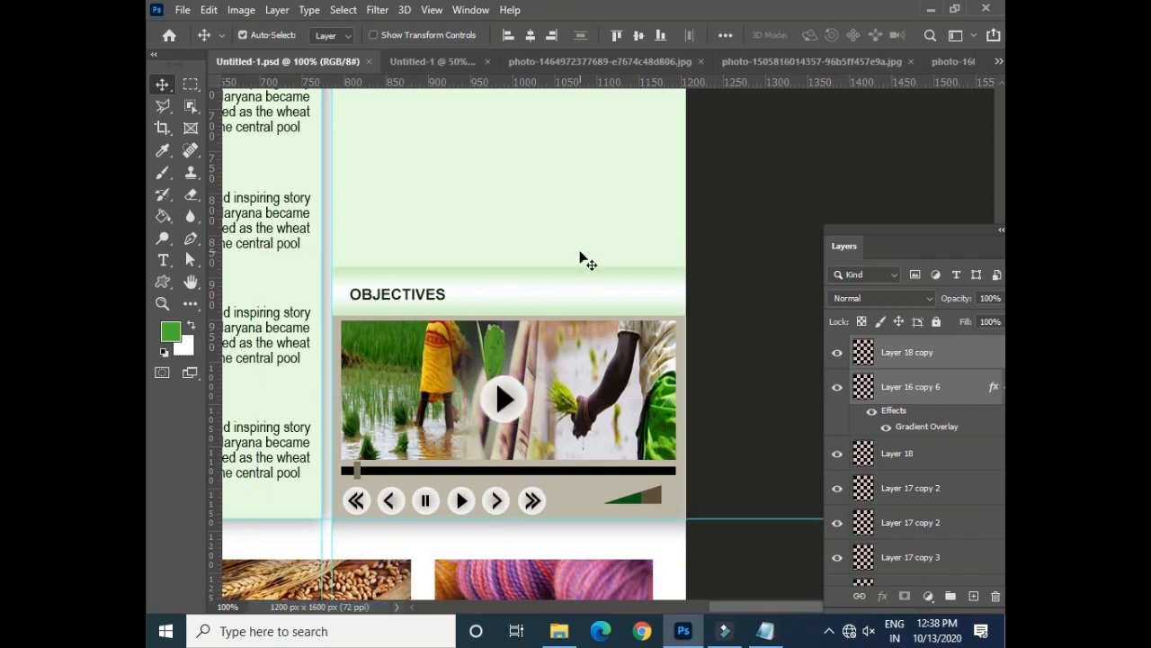
click(643, 61)
click(796, 61)
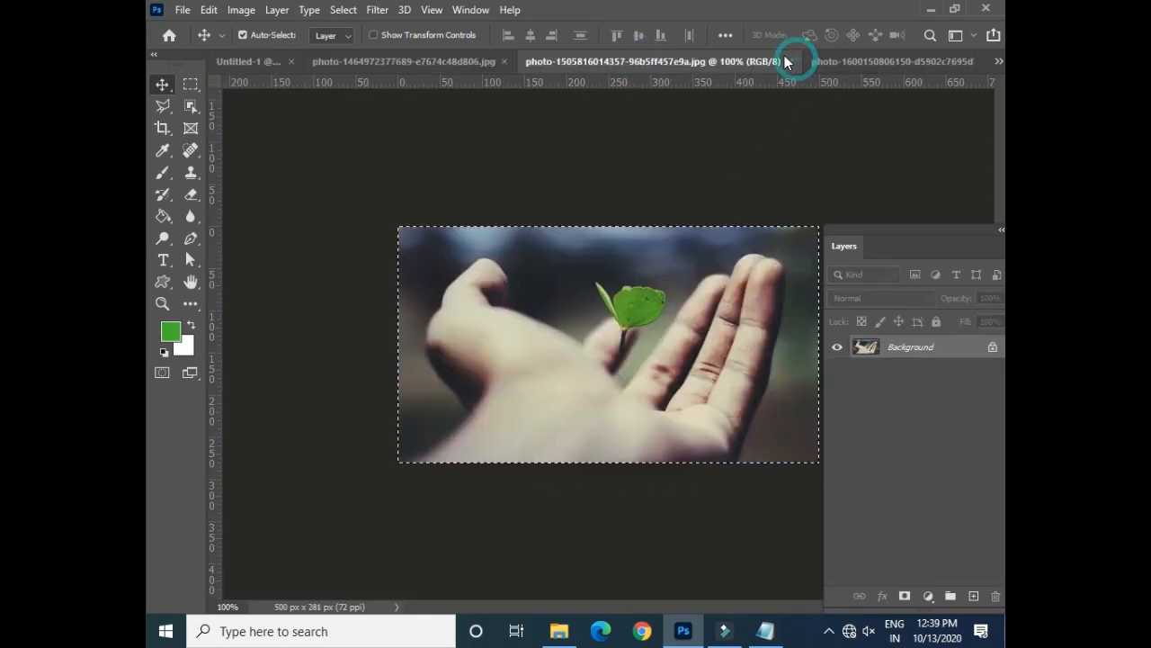
click(894, 63)
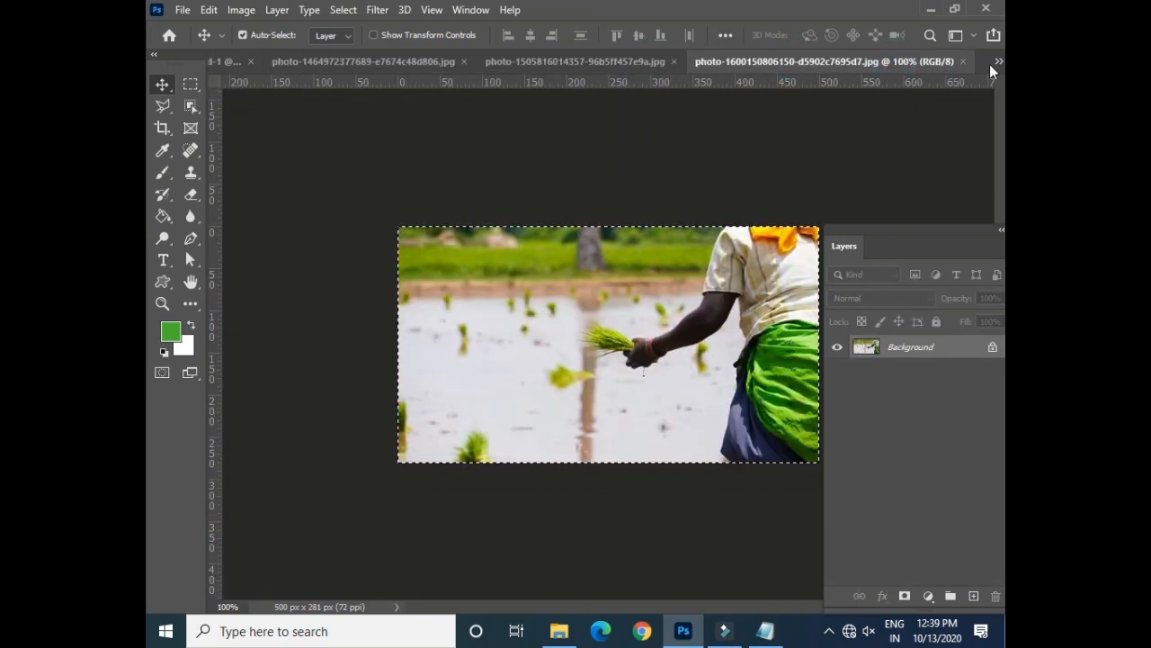
key(ctrl+o)
click(556, 252)
scroll(556, 259, down, 3)
scroll(556, 259, down, 3)
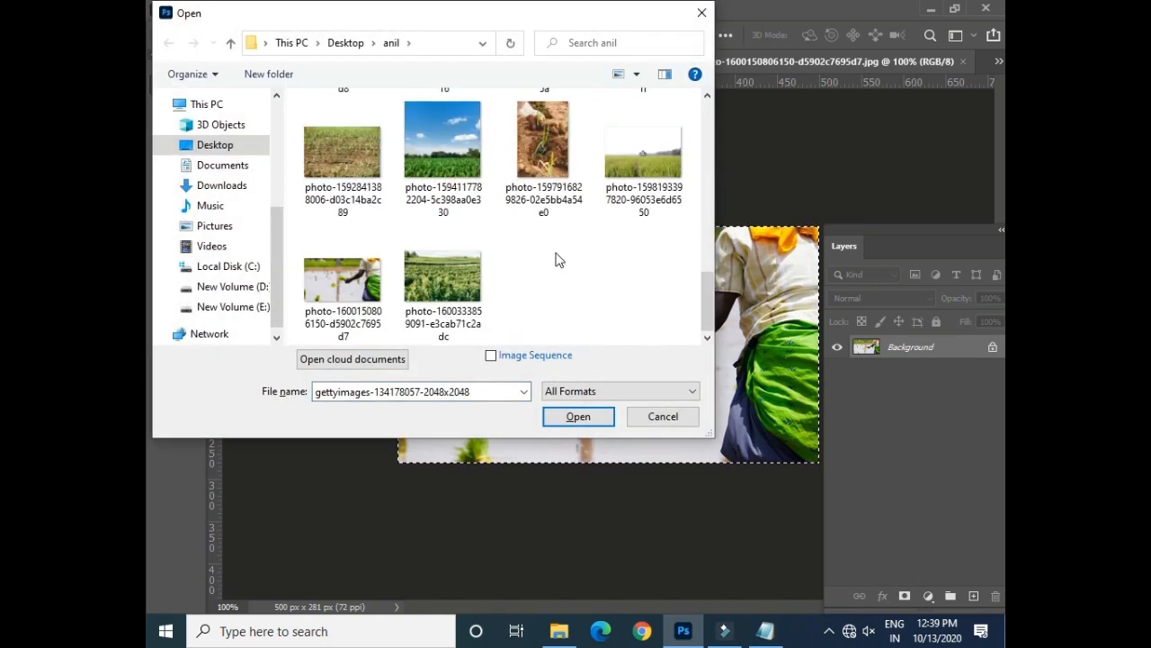
click(441, 268)
scroll(580, 255, up, 3)
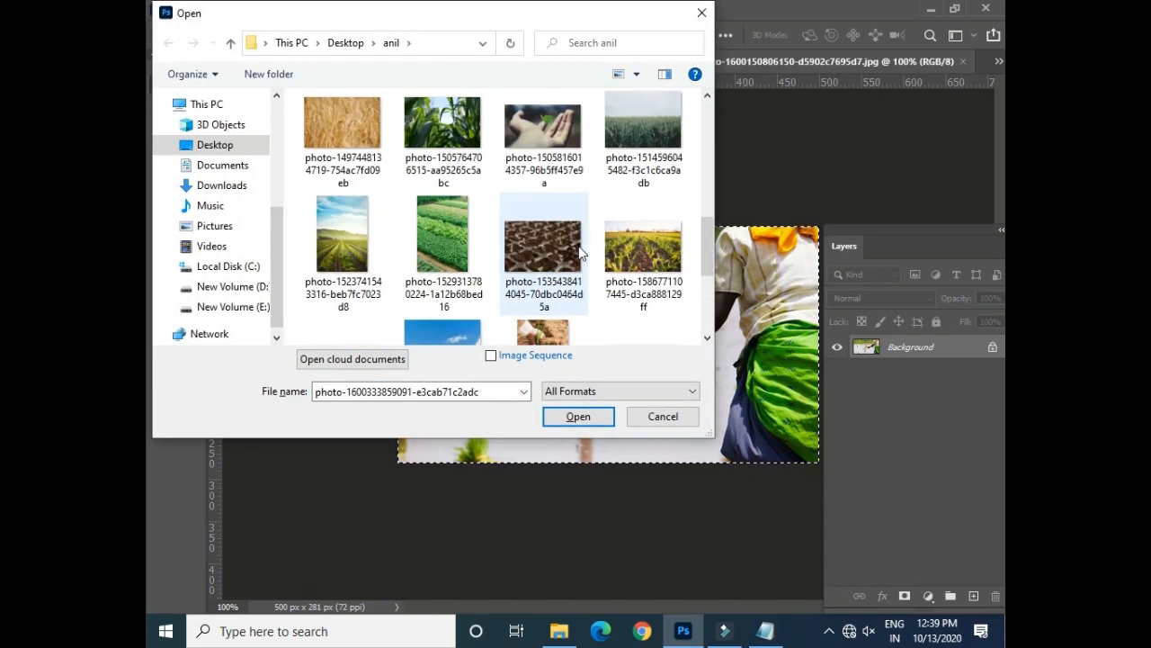
click(552, 248)
click(579, 416)
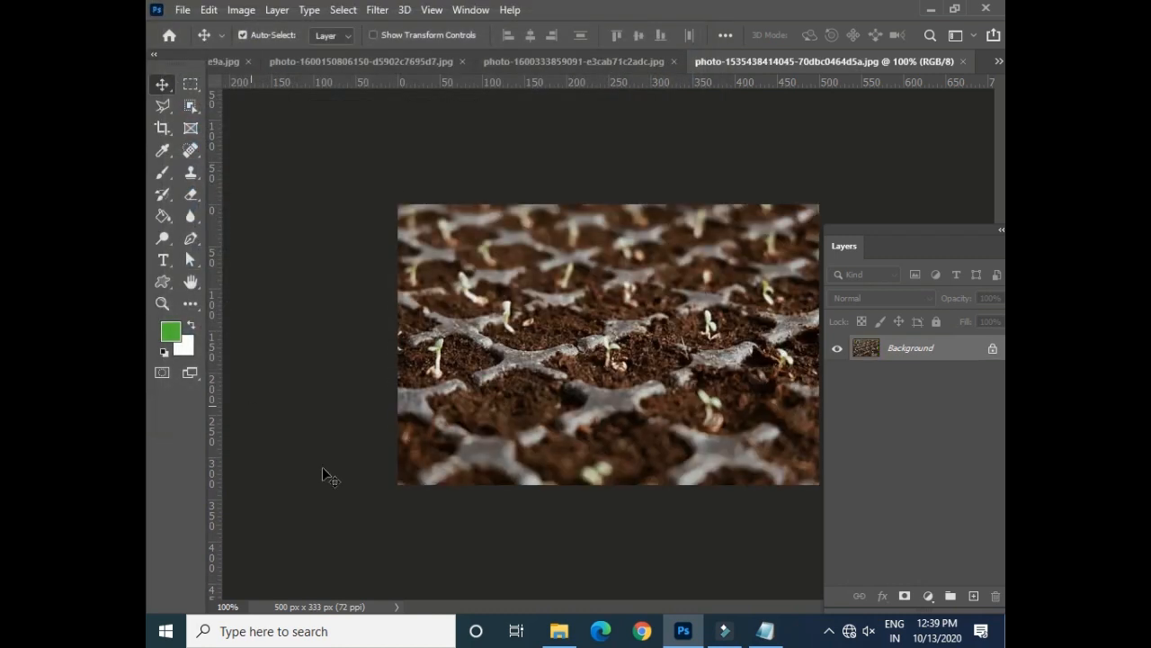
- Copy the whole seedling-tray photo and paste it into Untitled-1.psd over the upper OBJECTIVES box
key(ctrl+a)
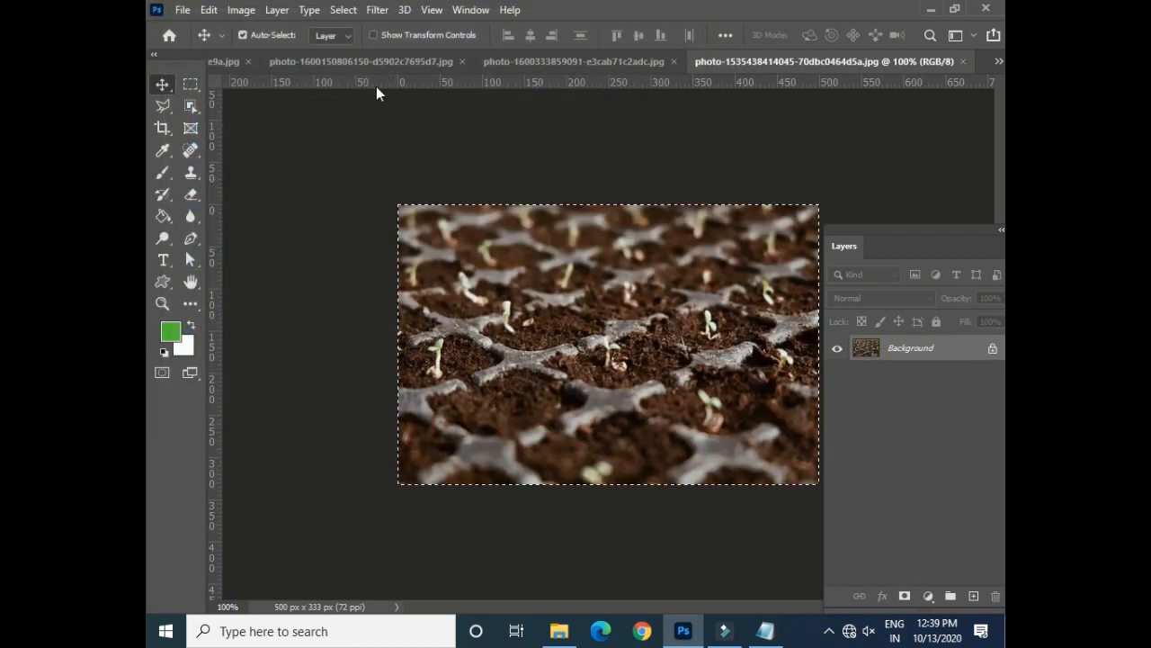
click(348, 66)
click(291, 65)
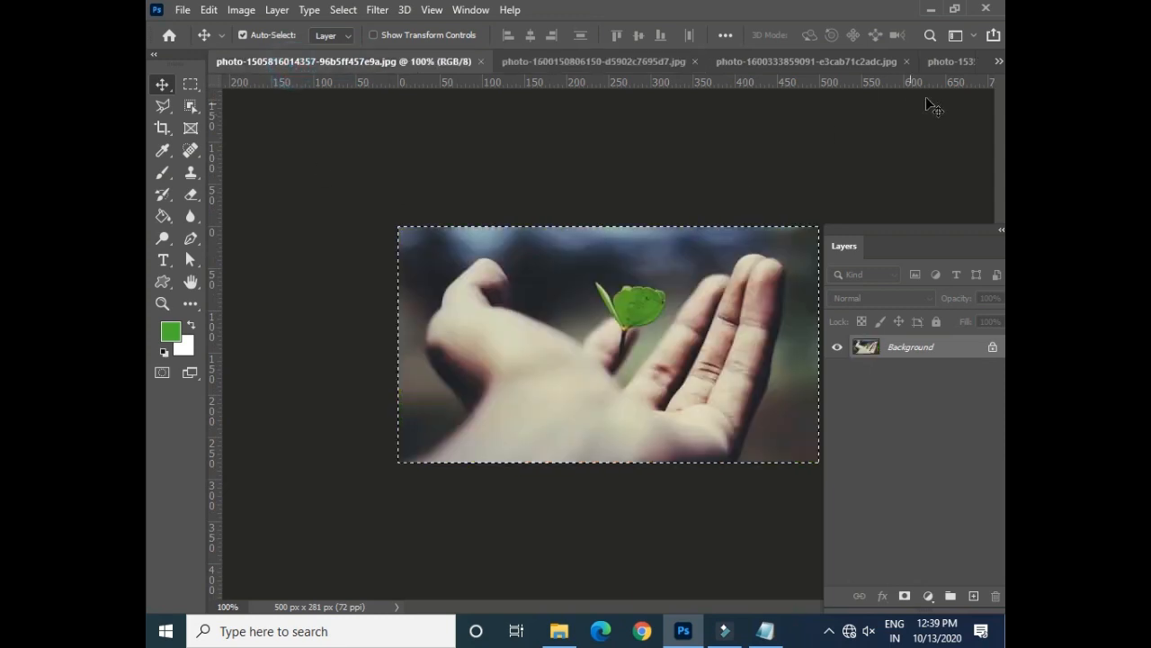
click(996, 61)
click(933, 66)
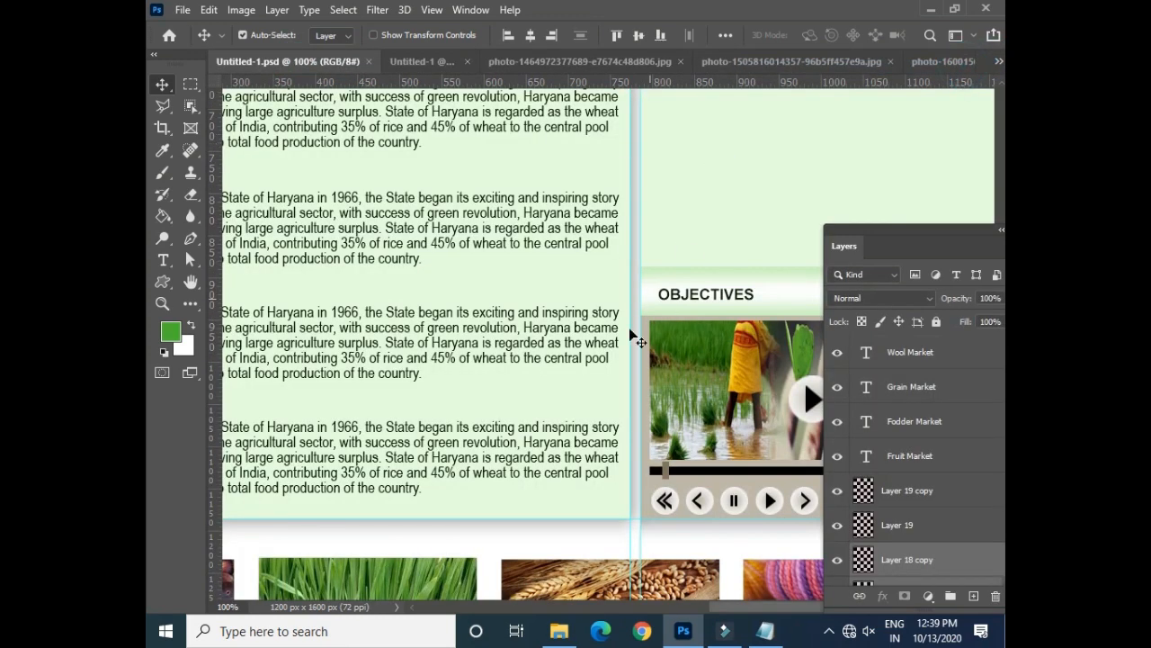
scroll(514, 378, up, 4)
scroll(513, 378, right, 4)
click(562, 290)
key(ctrl)
key(ctrl+v)
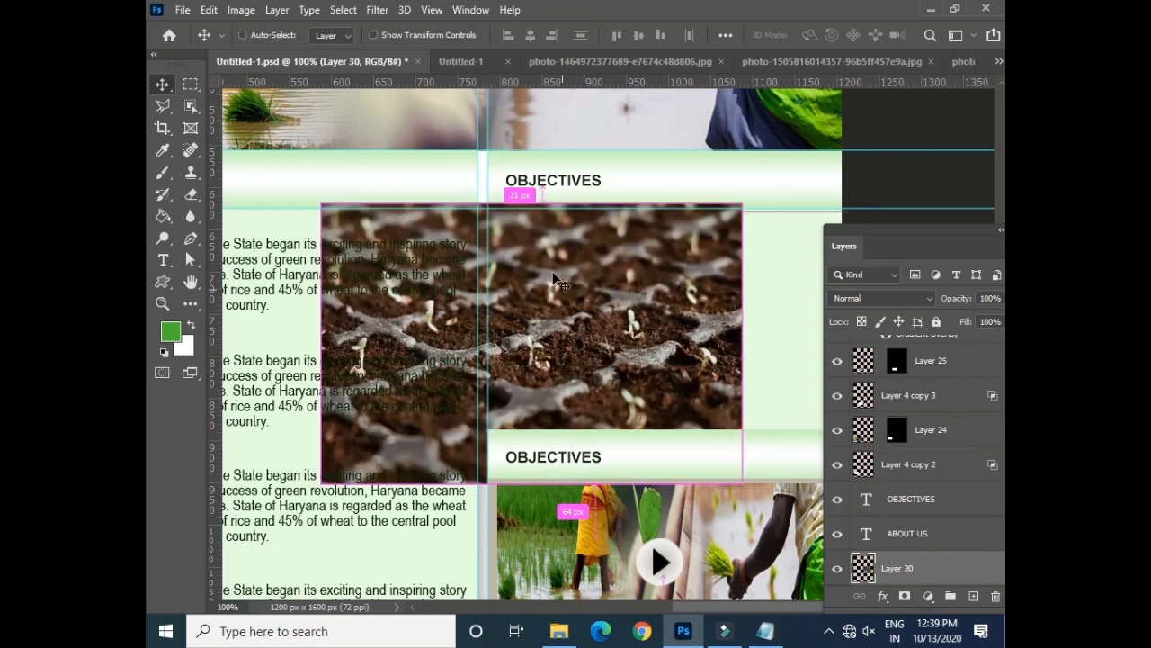
- Move the seedling-tray photo under the upper OBJECTIVES heading and scale it down to fit the box between the page edge and column guide
drag(522, 270, 486, 285)
drag(565, 268, 773, 269)
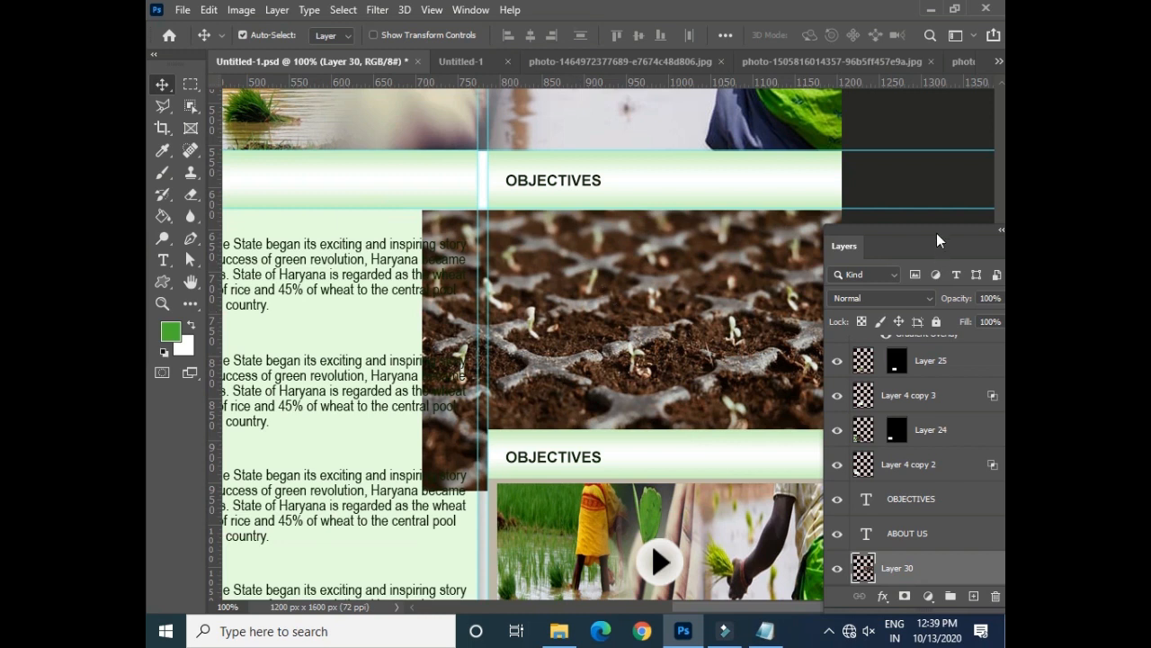
drag(936, 240, 953, 399)
key(ctrl+t)
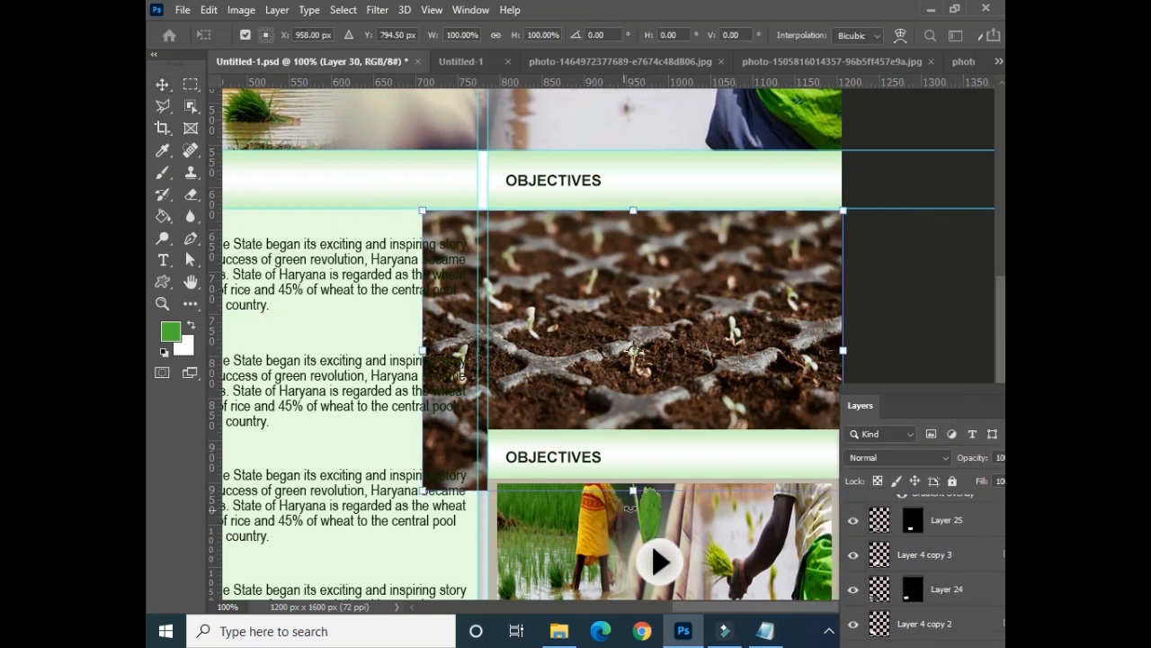
drag(635, 490, 634, 429)
drag(430, 320, 490, 322)
key(Return)
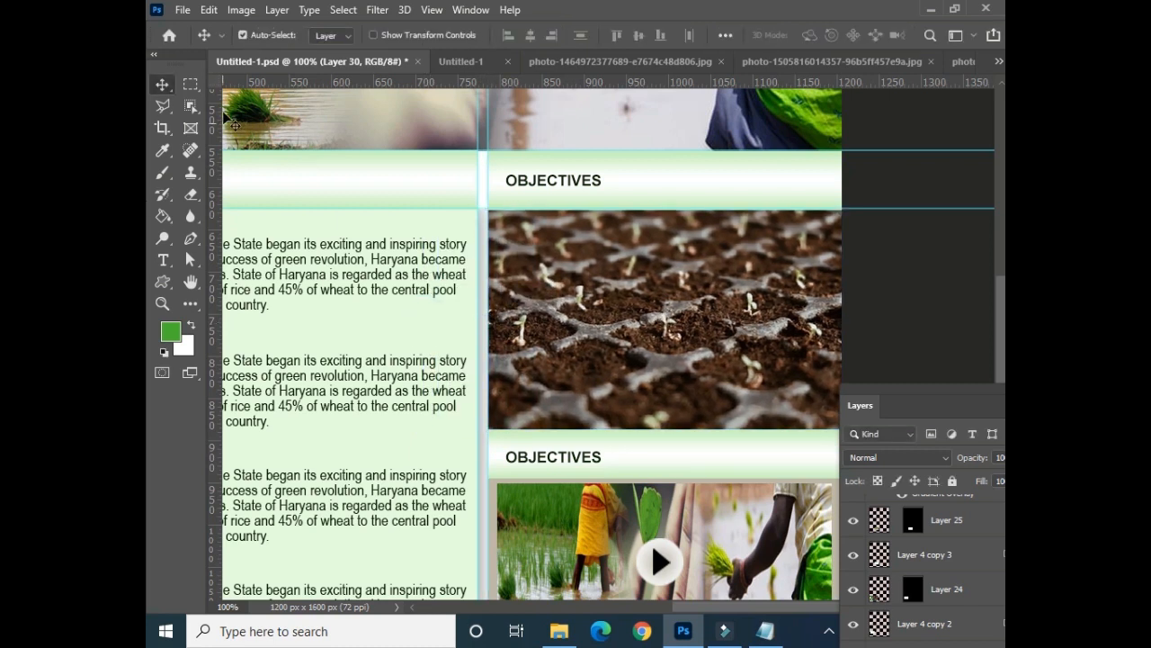
- Add a white-filled rectangular strip on a new layer across the seedling photo's right half and lower its opacity to 40%
click(189, 86)
drag(657, 306, 852, 350)
drag(900, 403, 423, 203)
click(516, 558)
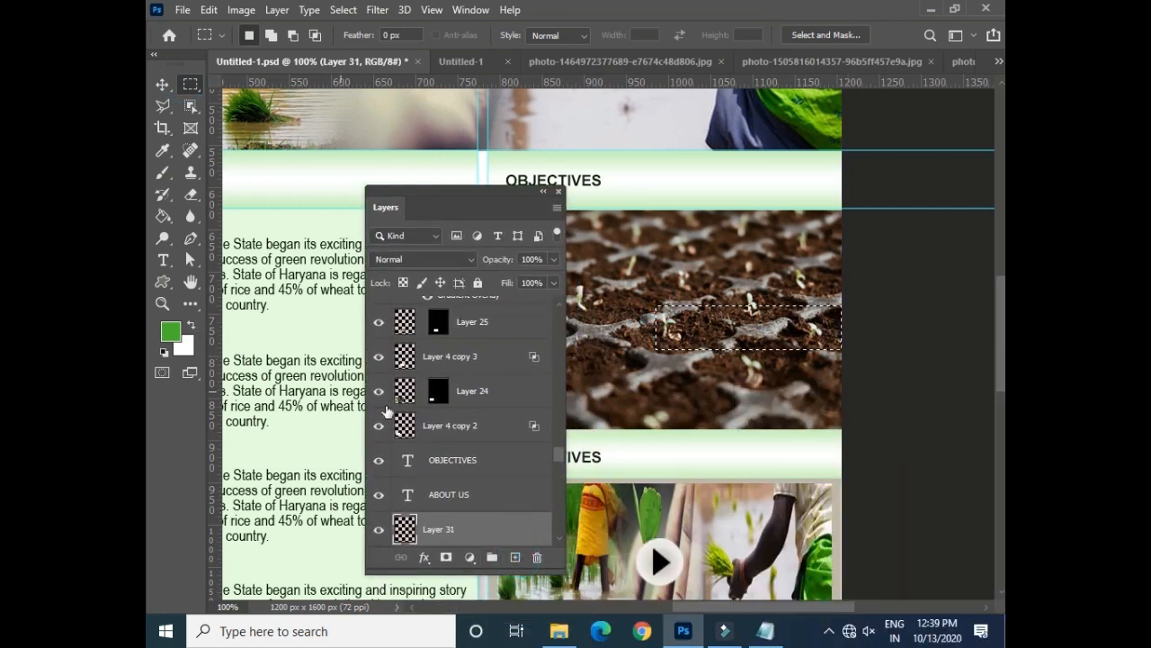
key(ctrl+BackSpace)
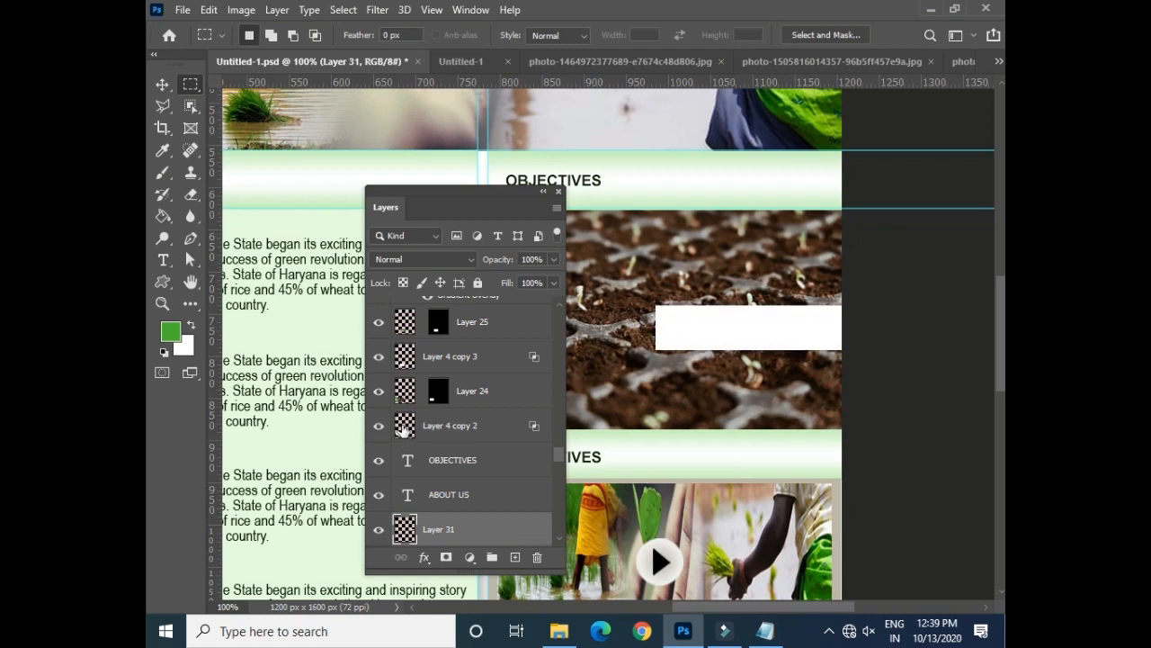
drag(553, 261, 511, 282)
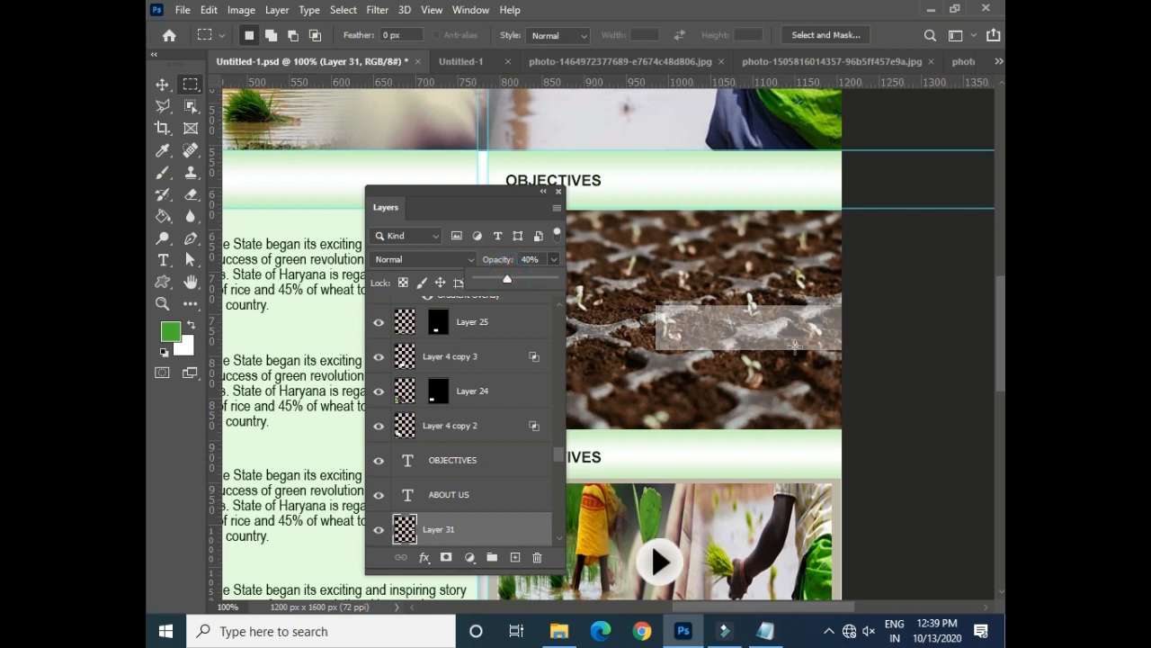
- Duplicate the OBJECTIVES heading onto the translucent strip and set the copy's text colour to black
click(162, 84)
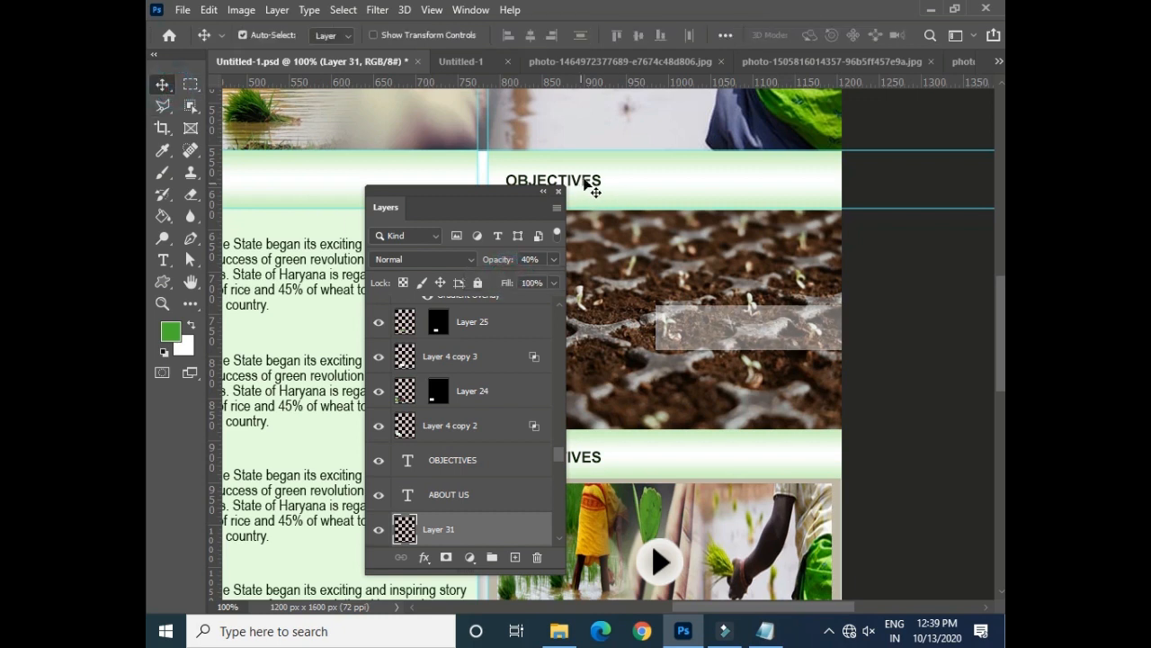
click(587, 182)
drag(587, 181, 752, 327)
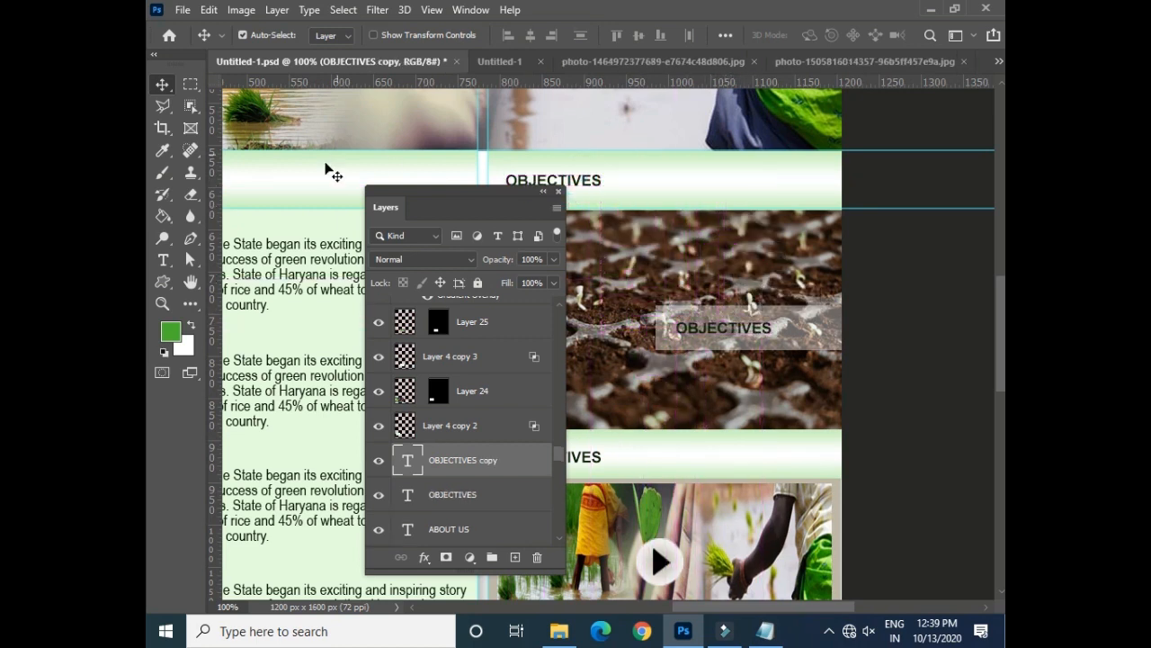
click(164, 261)
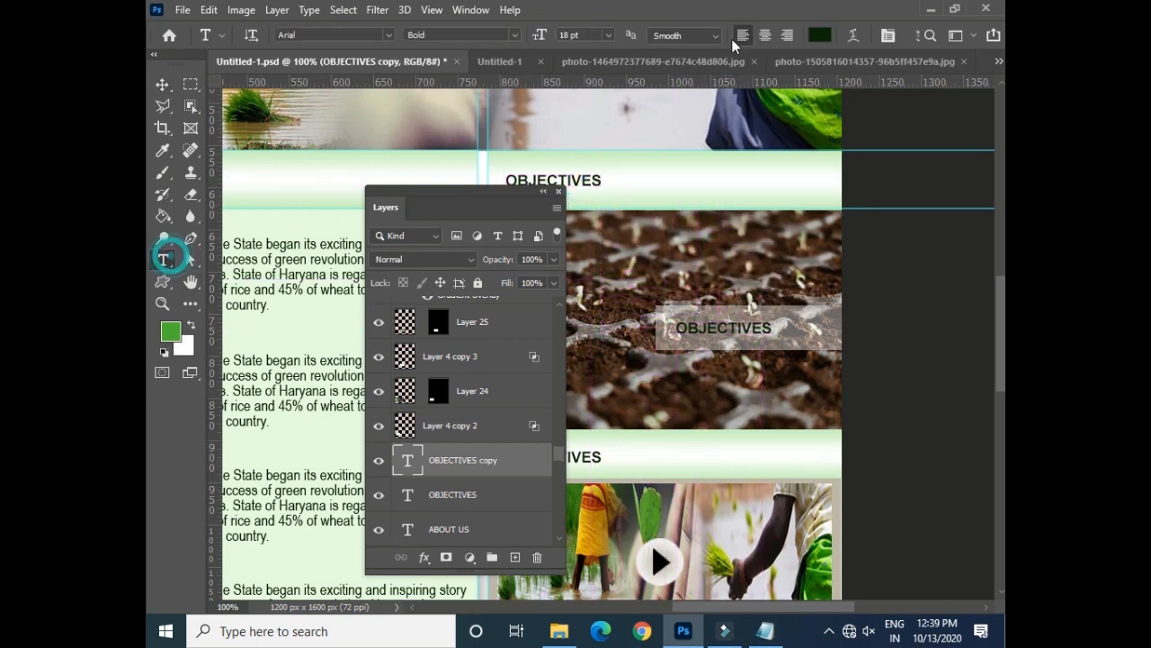
click(819, 36)
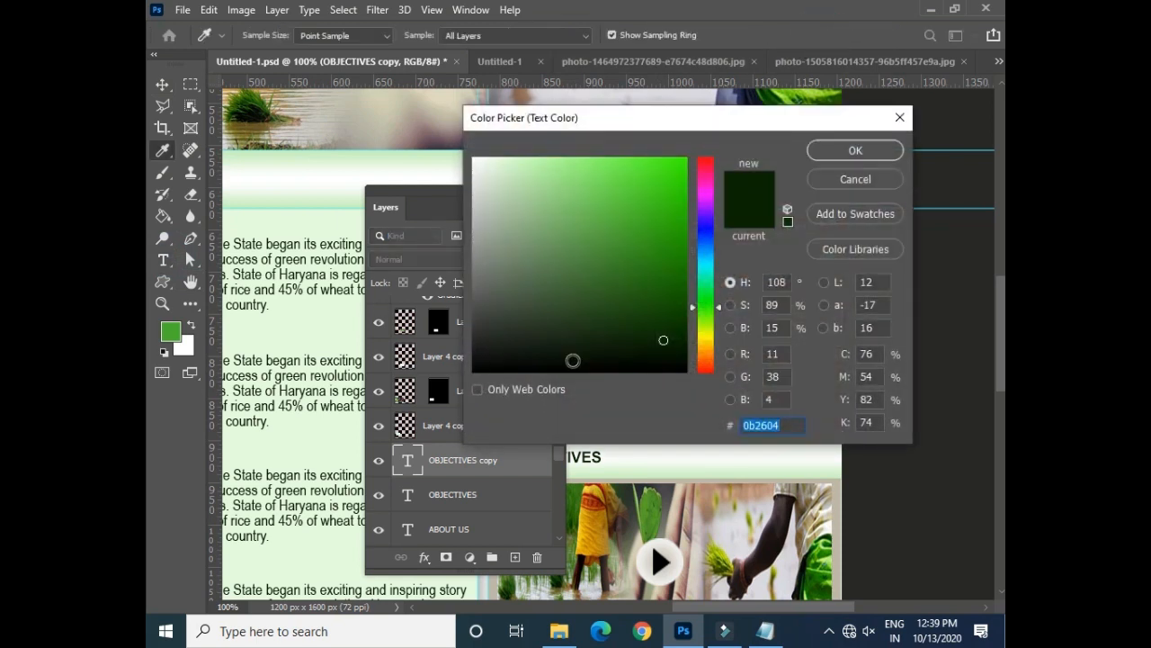
click(877, 151)
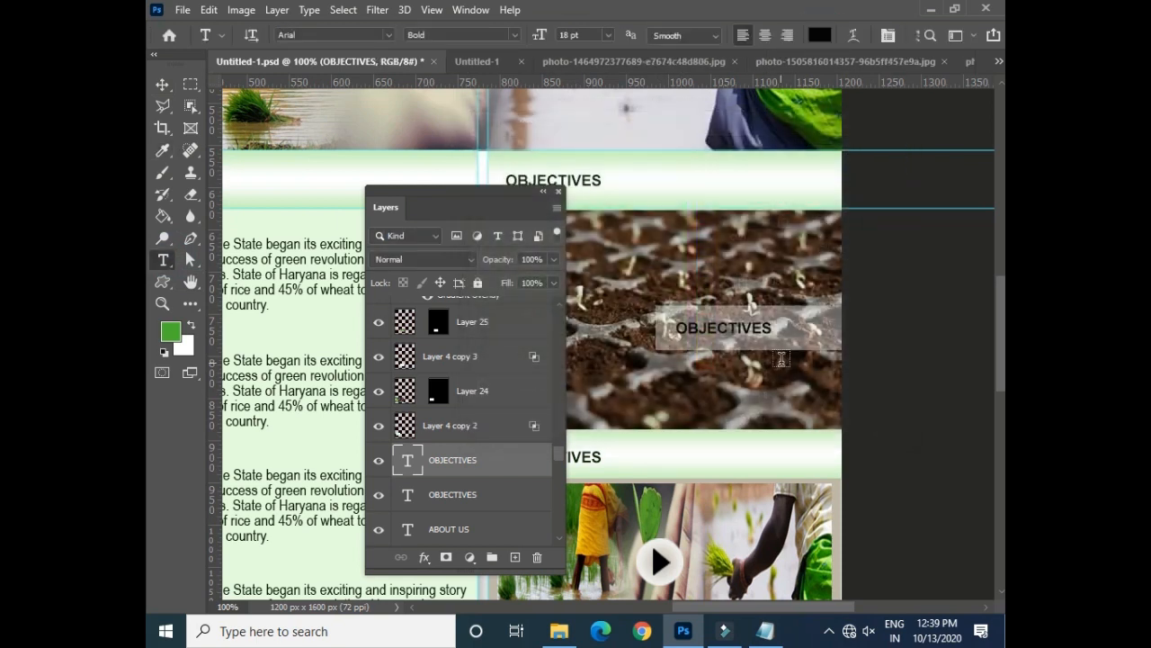
- Nudge the copied OBJECTIVES text slightly left on the strip and save the document
click(164, 86)
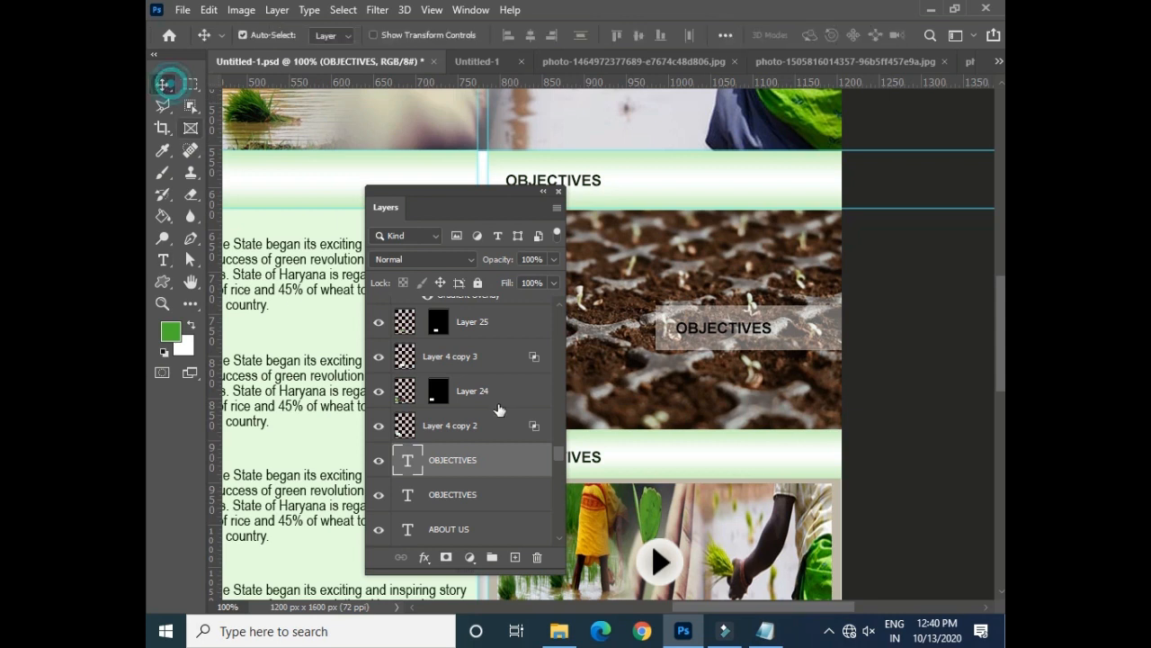
key(Left)
key(Left)
key(Left)
key(Left)
key(Left)
key(Left)
key(Left)
key(Left)
key(Left)
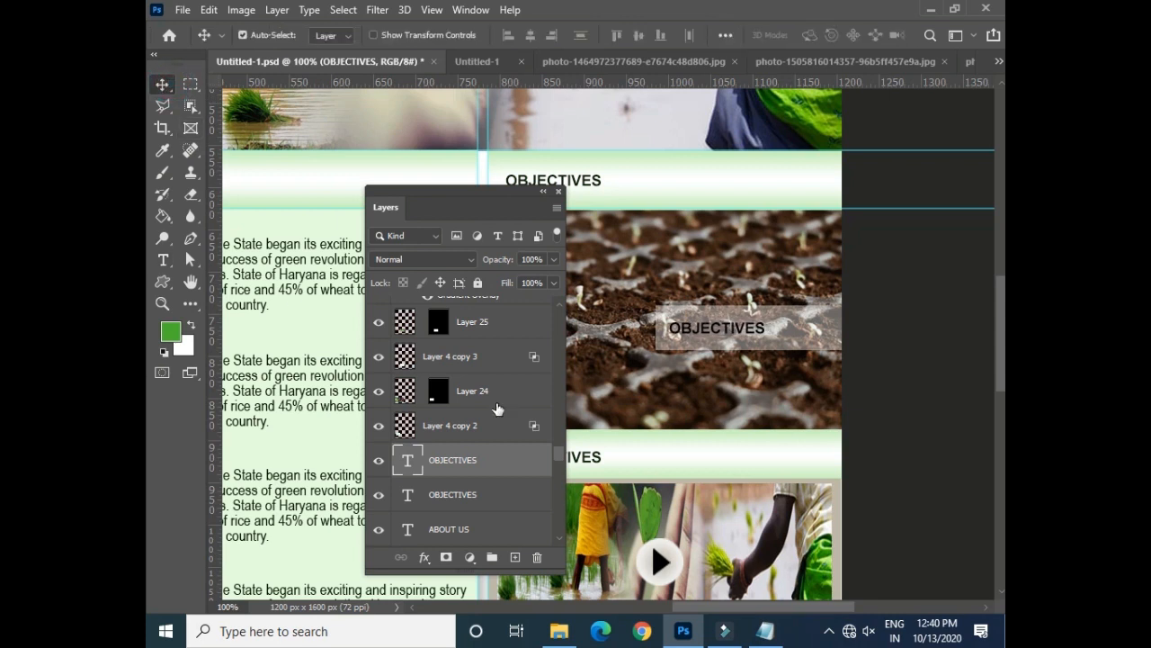
key(ctrl+s)
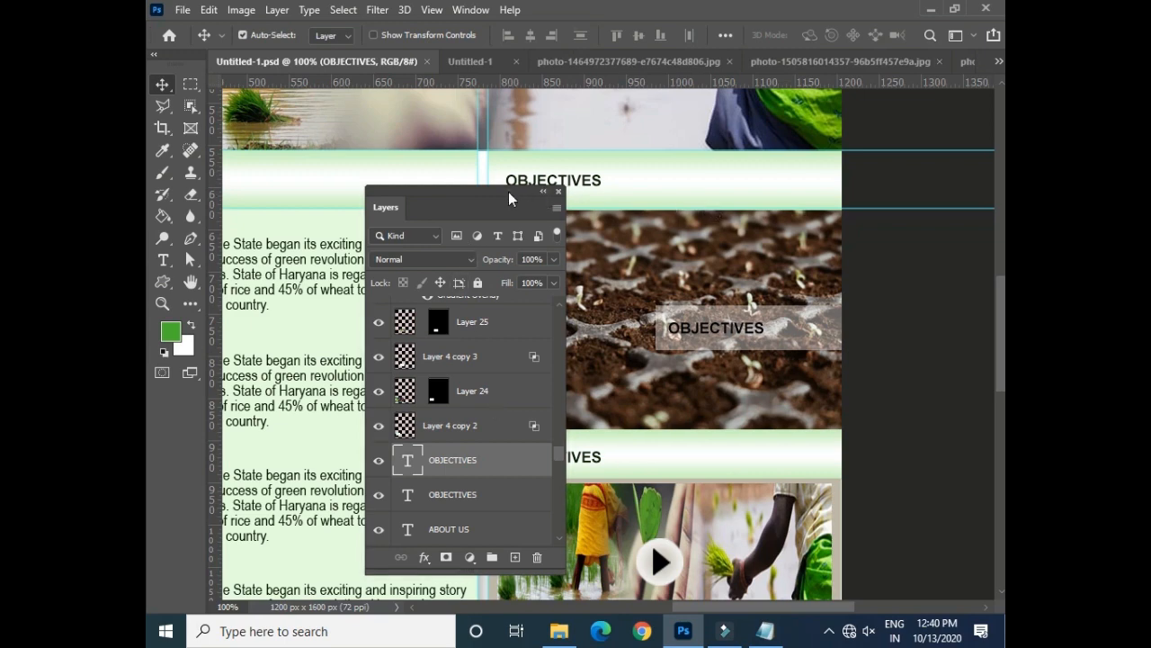
- Draw separate slices around the Home, About Us and Download Forms items in the navigation bar with the Slice tool
drag(509, 192, 986, 242)
key(ctrl+minus)
key(ctrl+minus)
key(ctrl+minus)
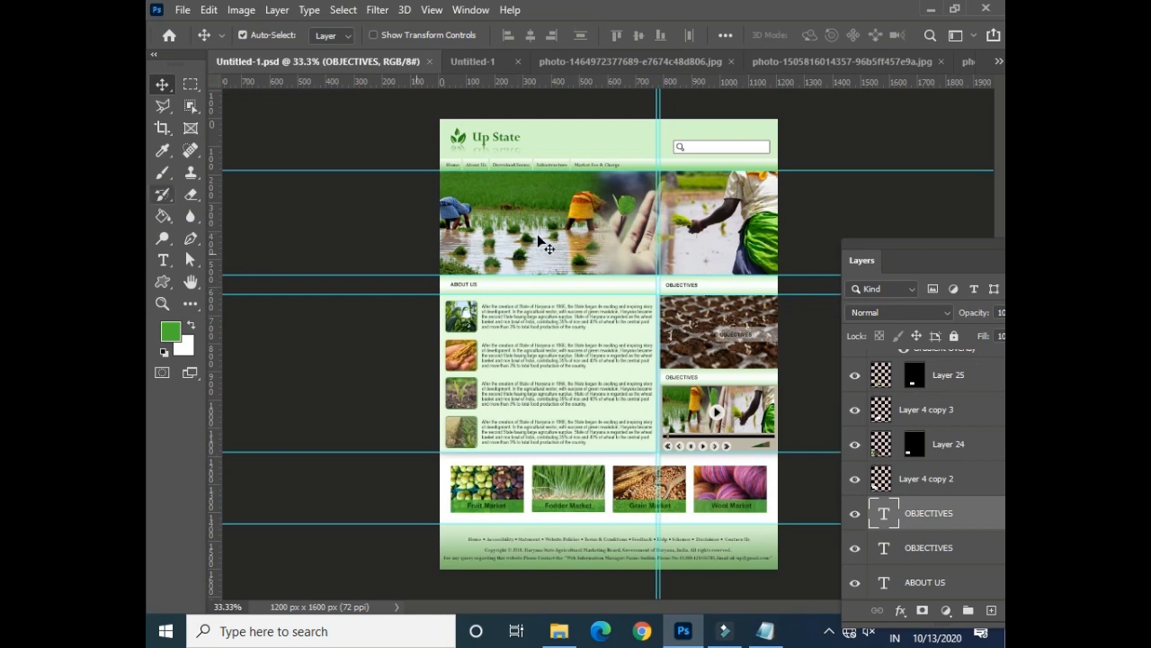
drag(873, 248, 700, 168)
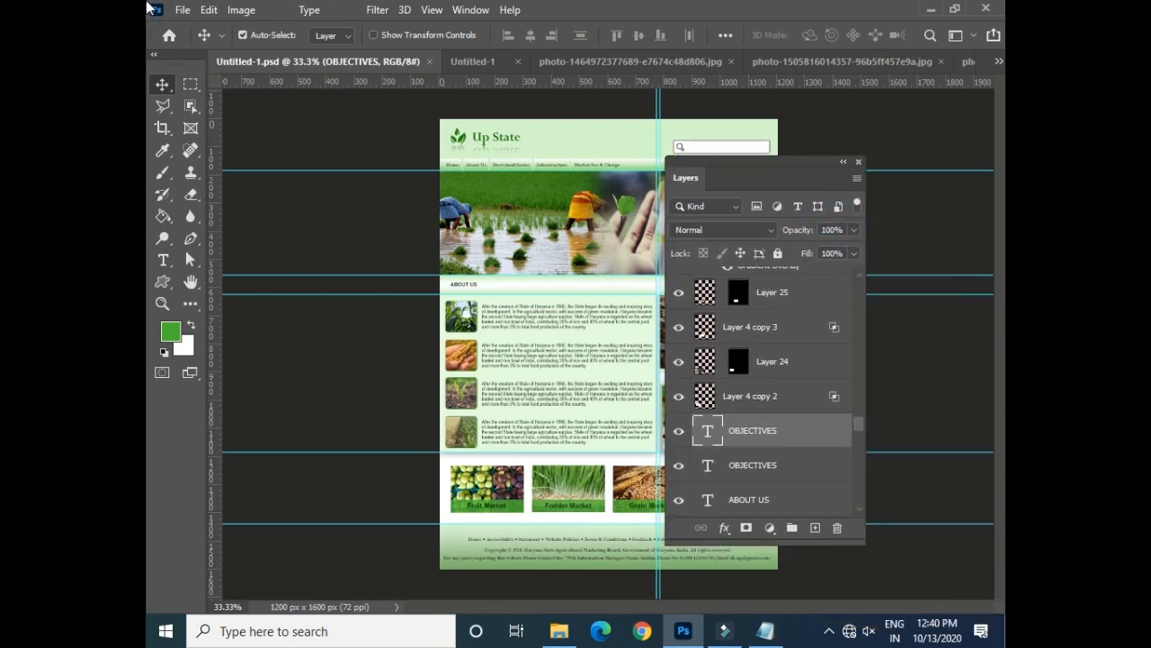
click(163, 128)
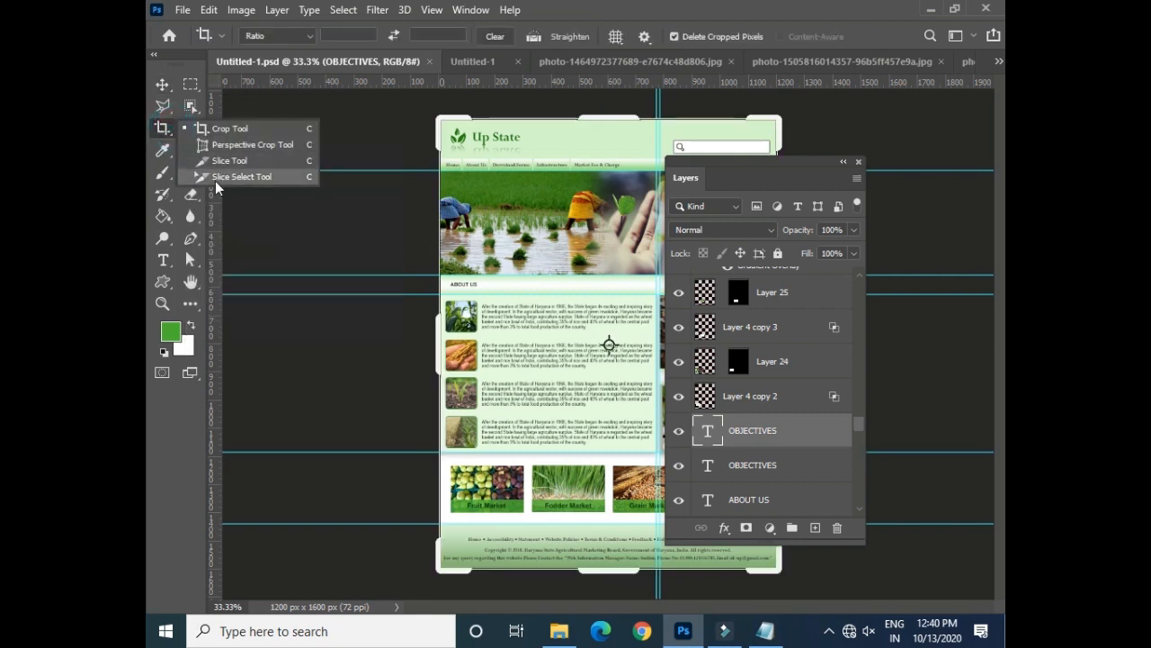
click(225, 161)
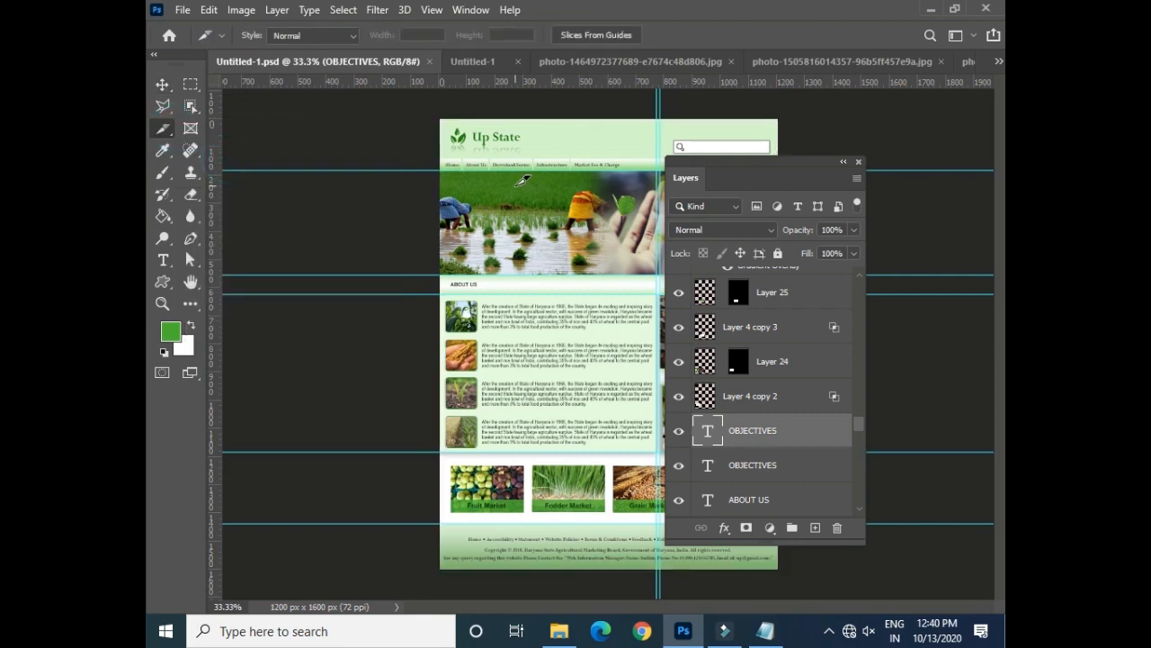
key(ctrl+plus)
key(ctrl+plus)
key(ctrl+plus)
drag(392, 197, 612, 585)
drag(403, 231, 381, 231)
drag(316, 198, 583, 220)
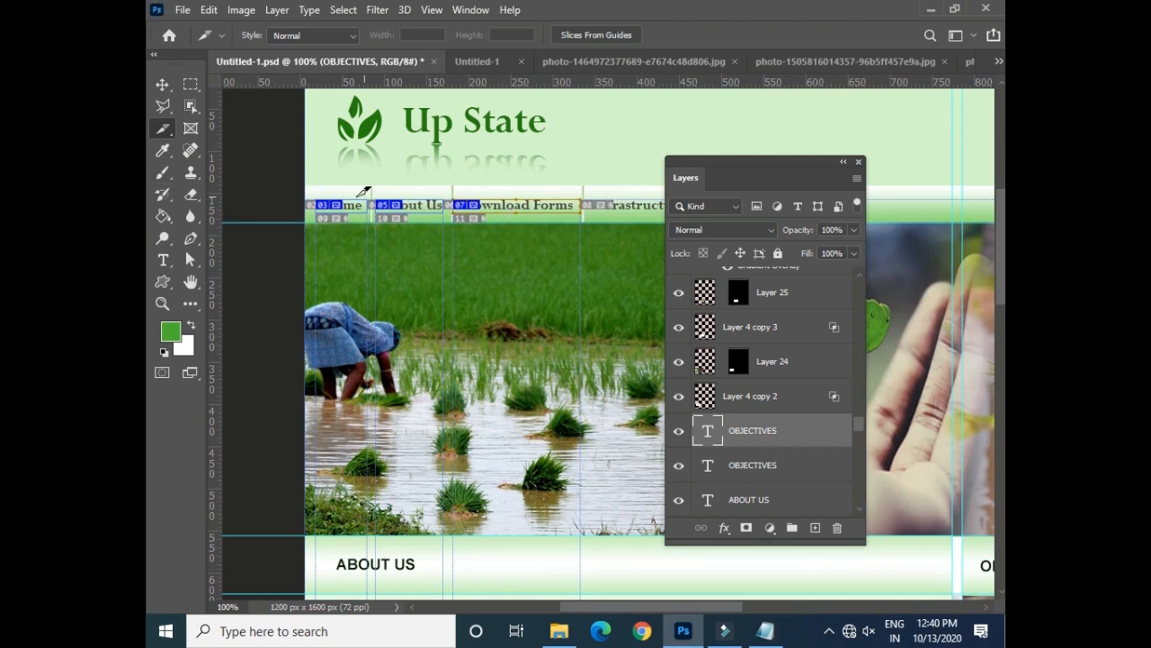
right_click(163, 128)
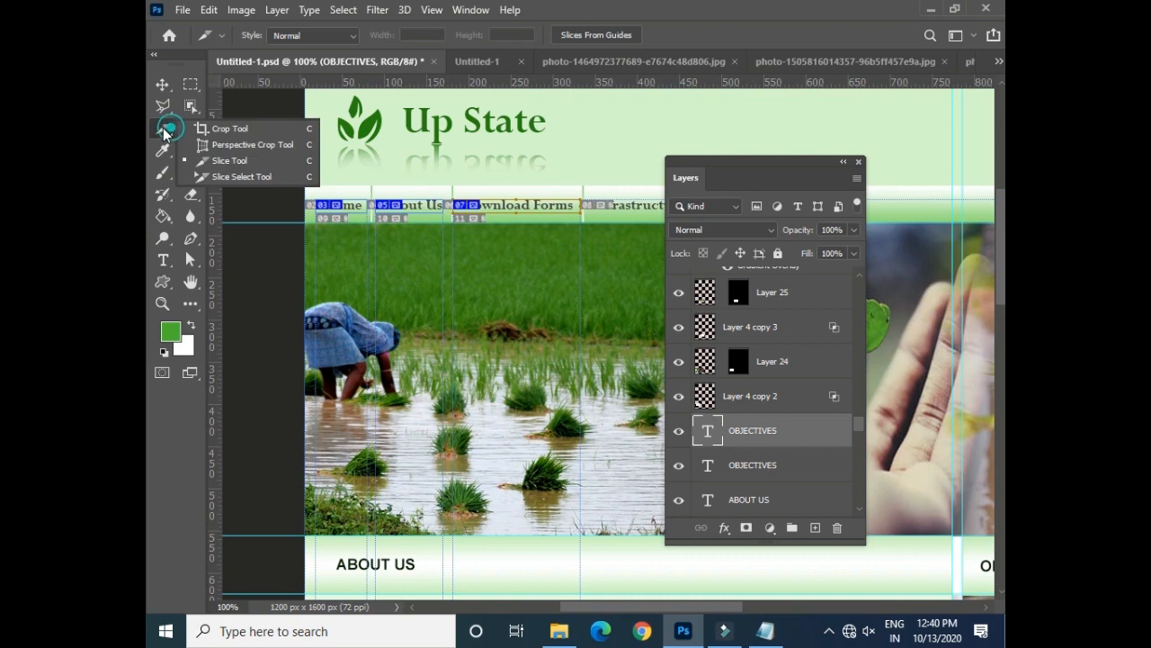
click(241, 176)
click(351, 203)
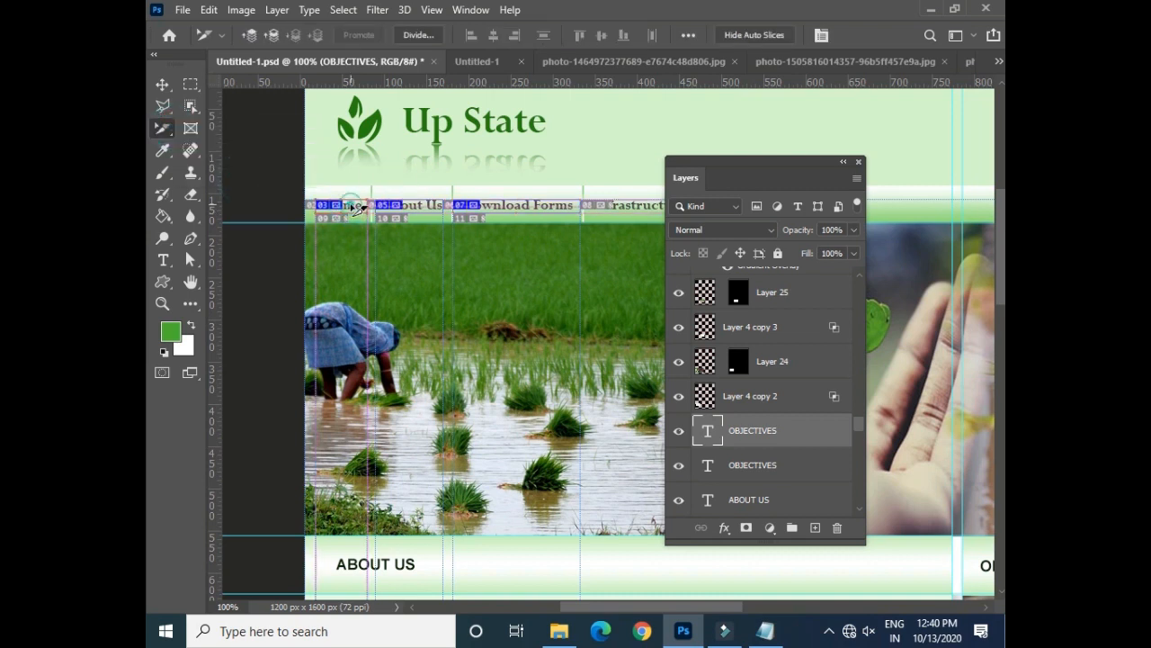
double_click(358, 209)
click(497, 168)
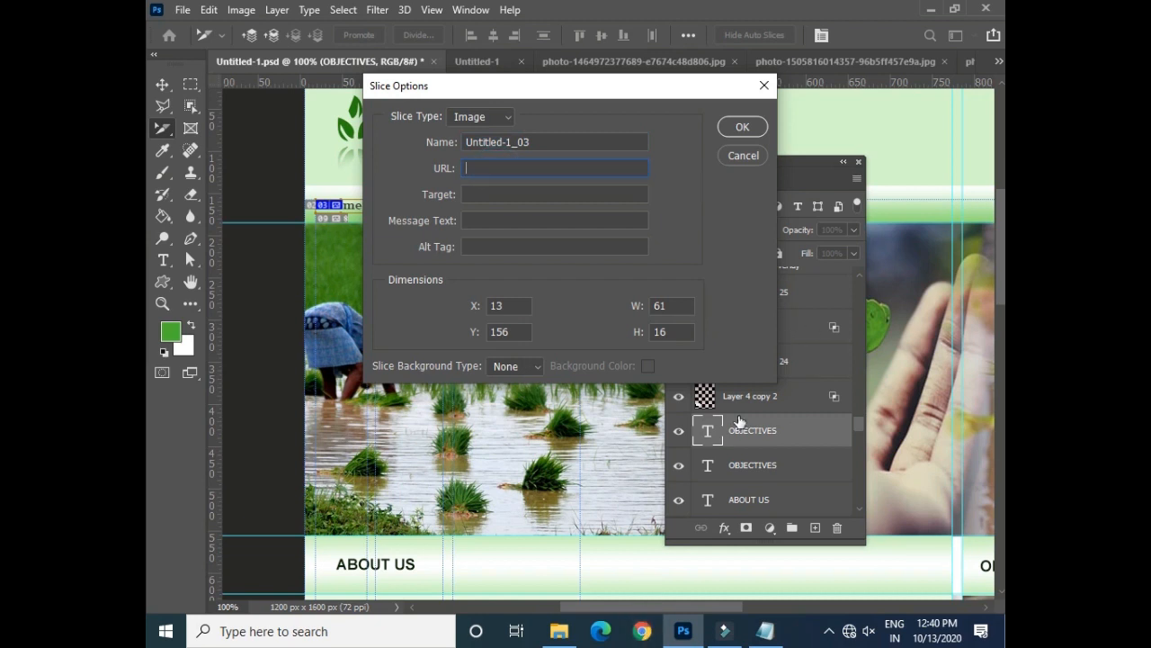
text(http://www.yahoo.com)
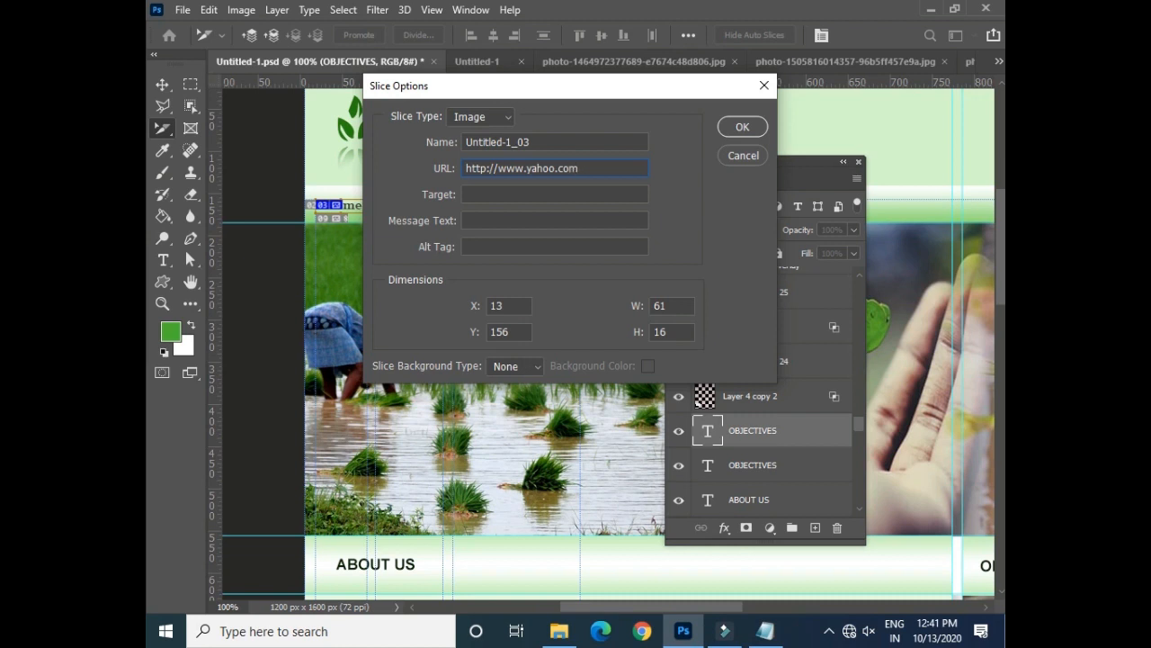
click(743, 126)
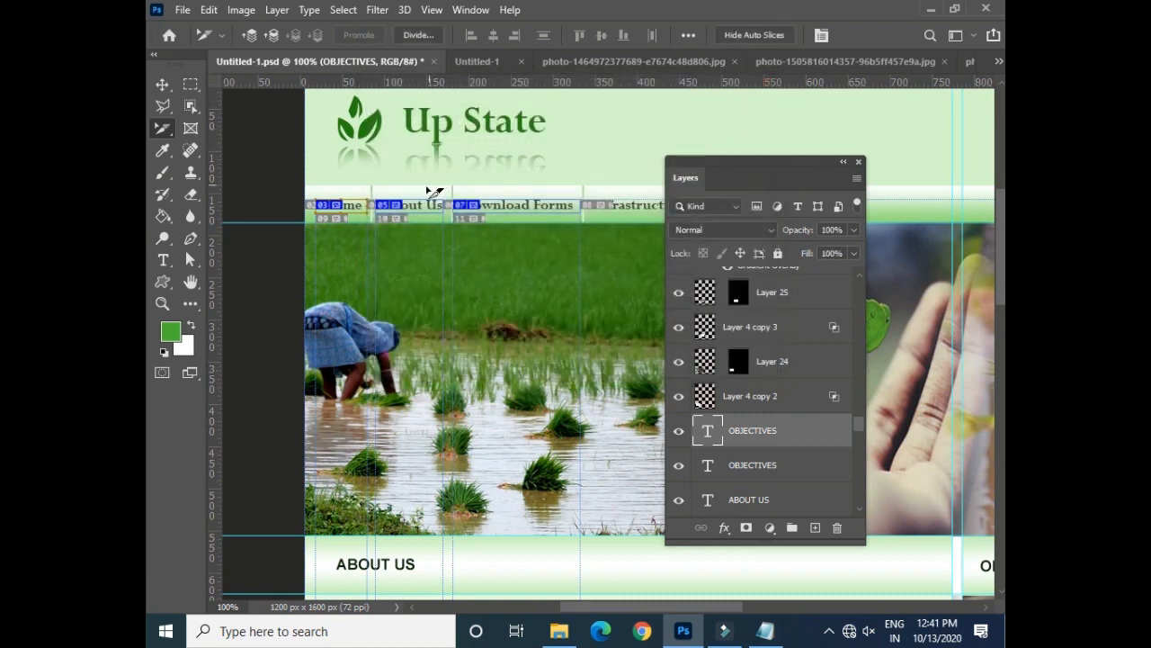
click(931, 10)
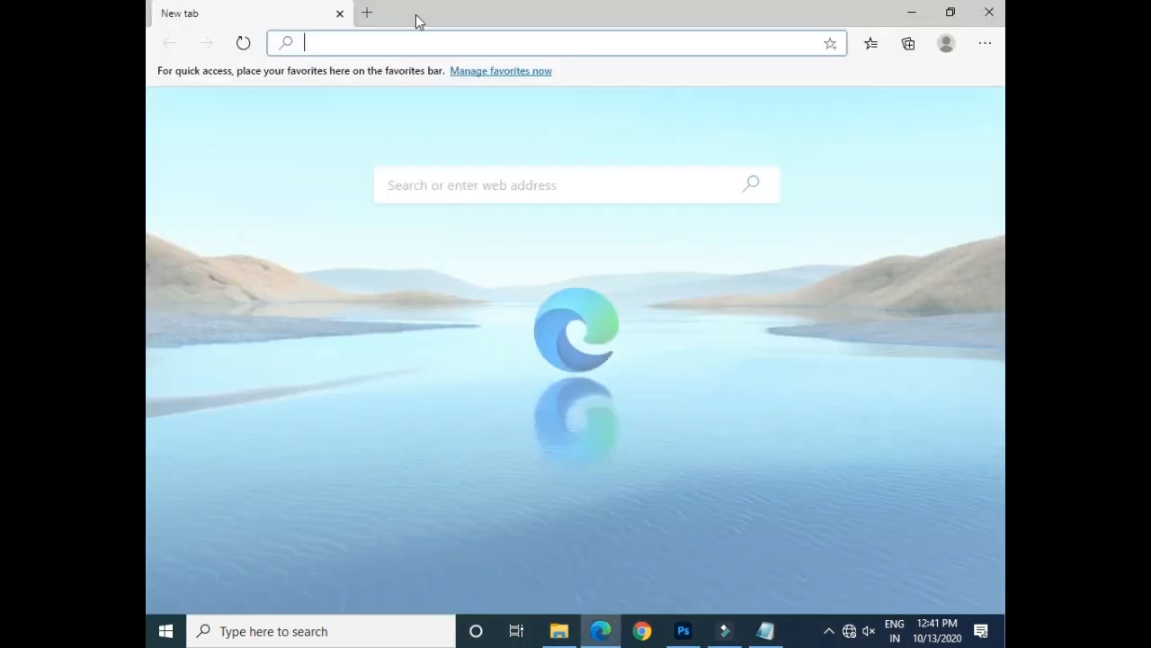
double_click(416, 19)
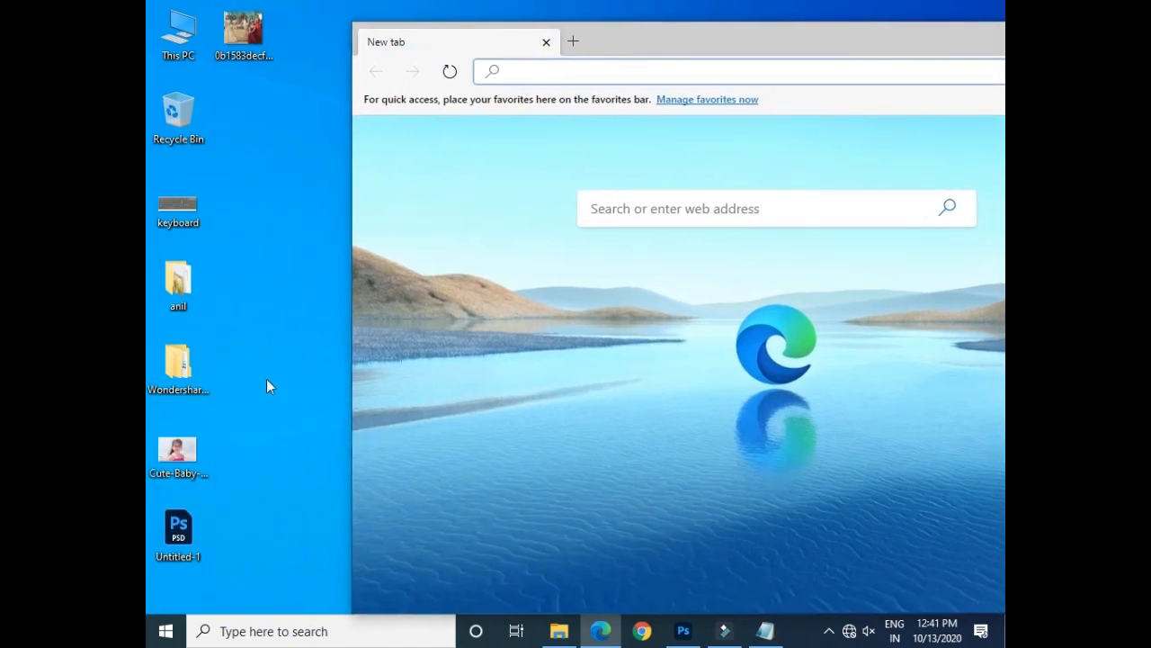
double_click(180, 281)
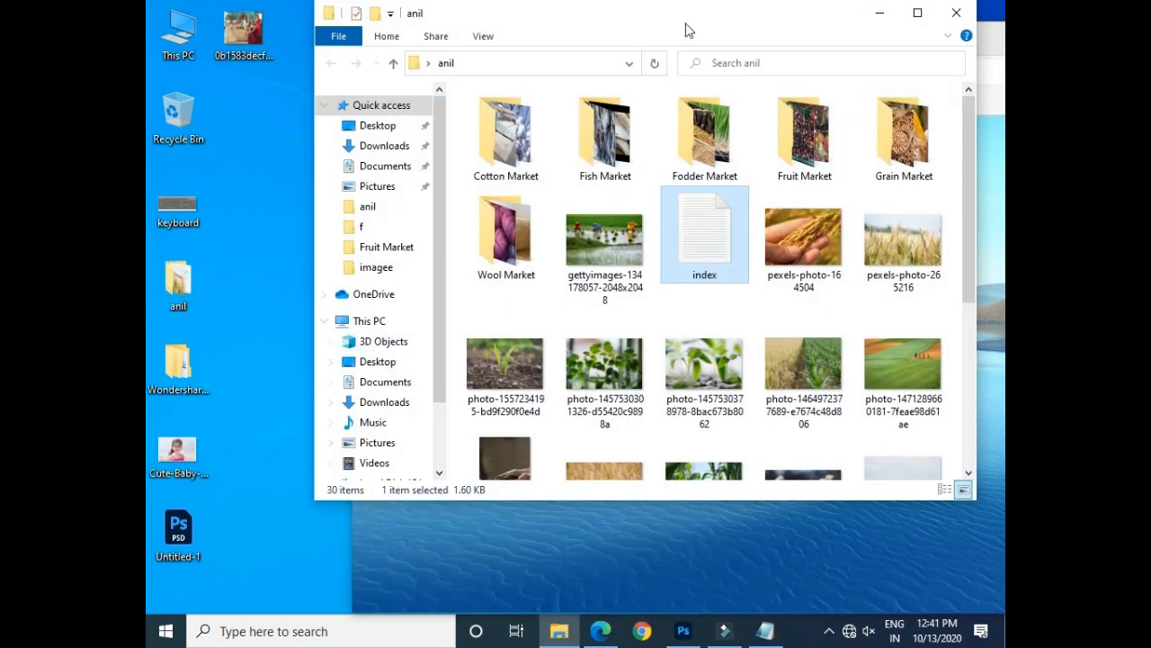
drag(688, 30, 483, 77)
drag(719, 422, 583, 571)
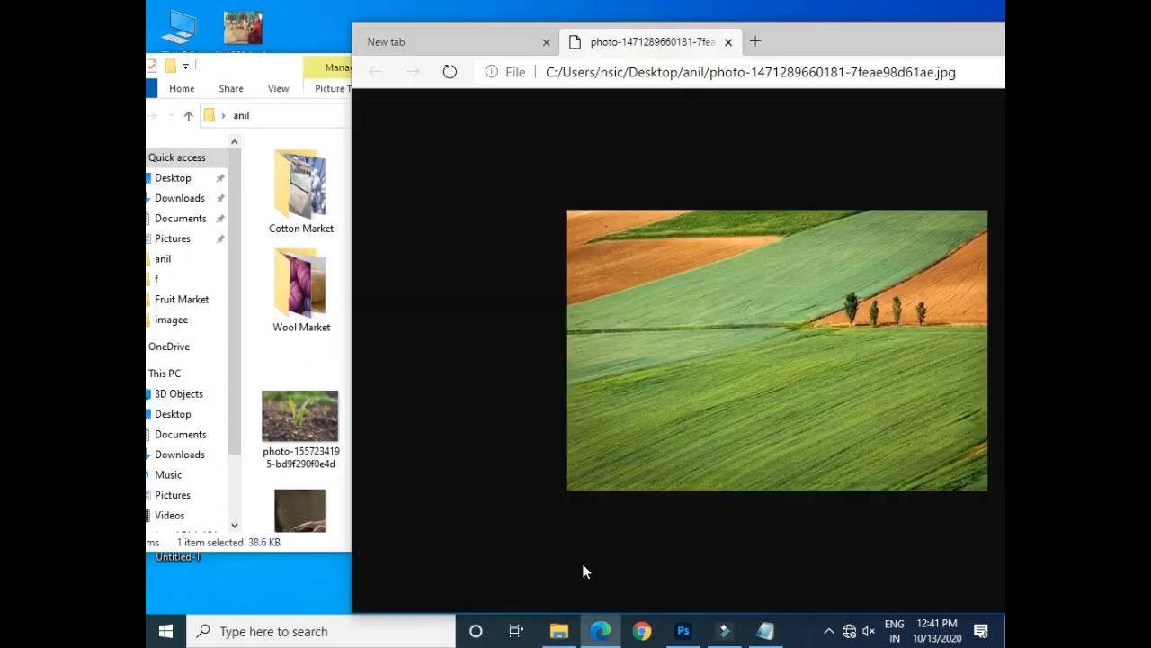
click(650, 72)
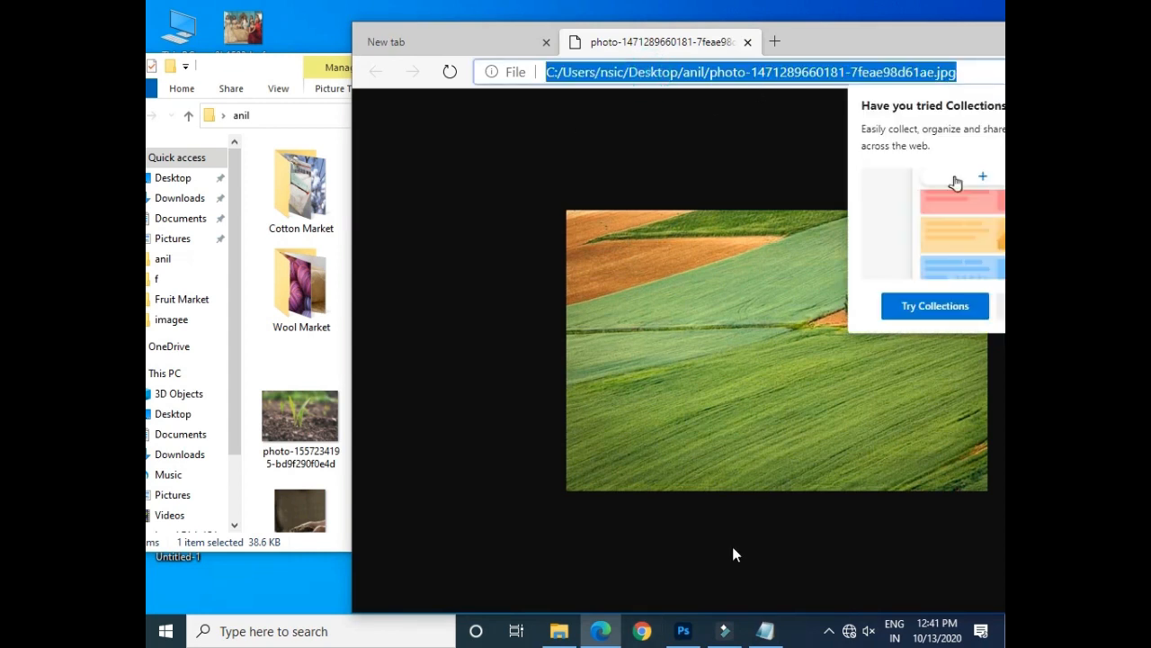
right_click(772, 73)
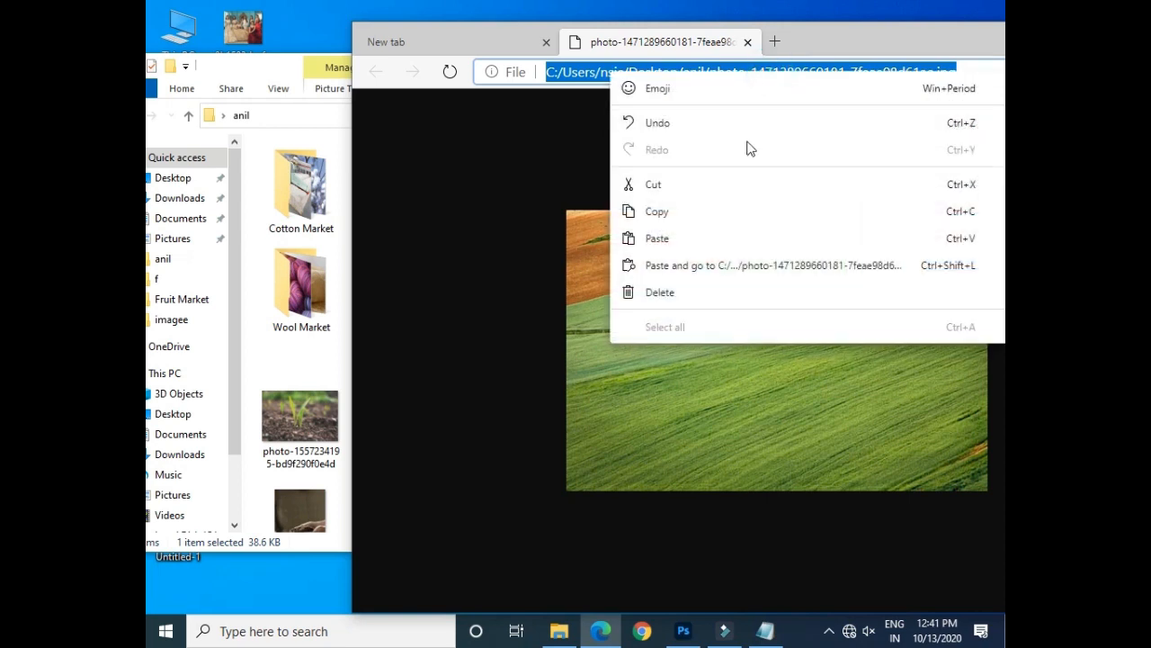
click(656, 211)
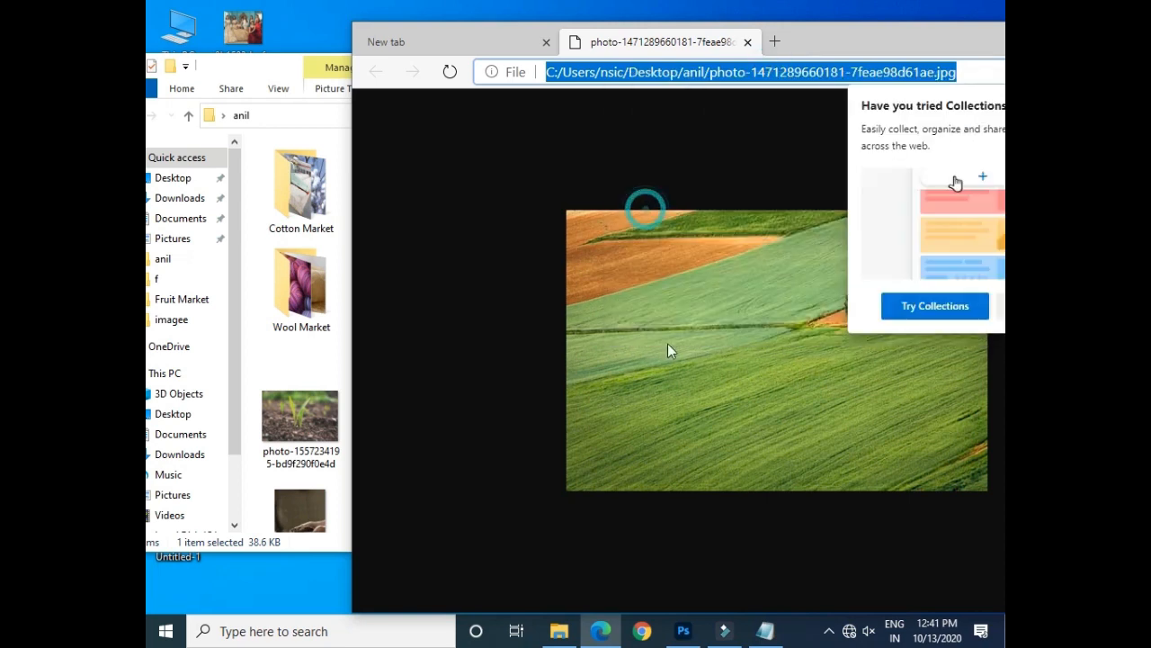
- Return to Photoshop and paste the copied photo address as the About Us slice's URL
click(683, 631)
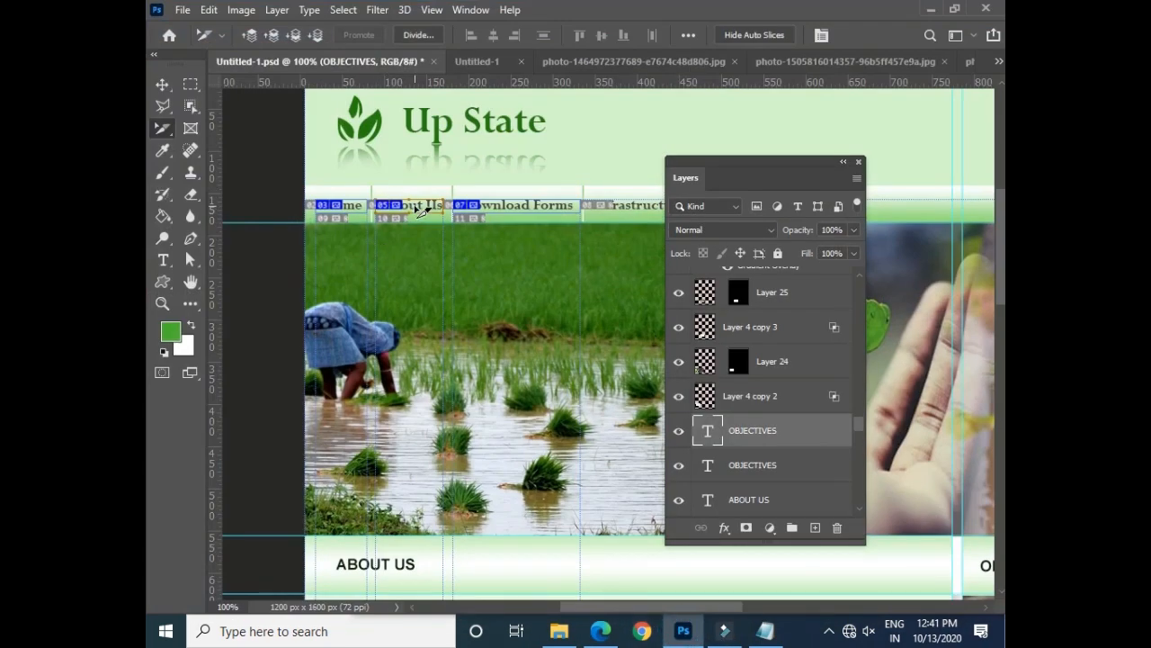
double_click(414, 206)
click(489, 168)
right_click(491, 167)
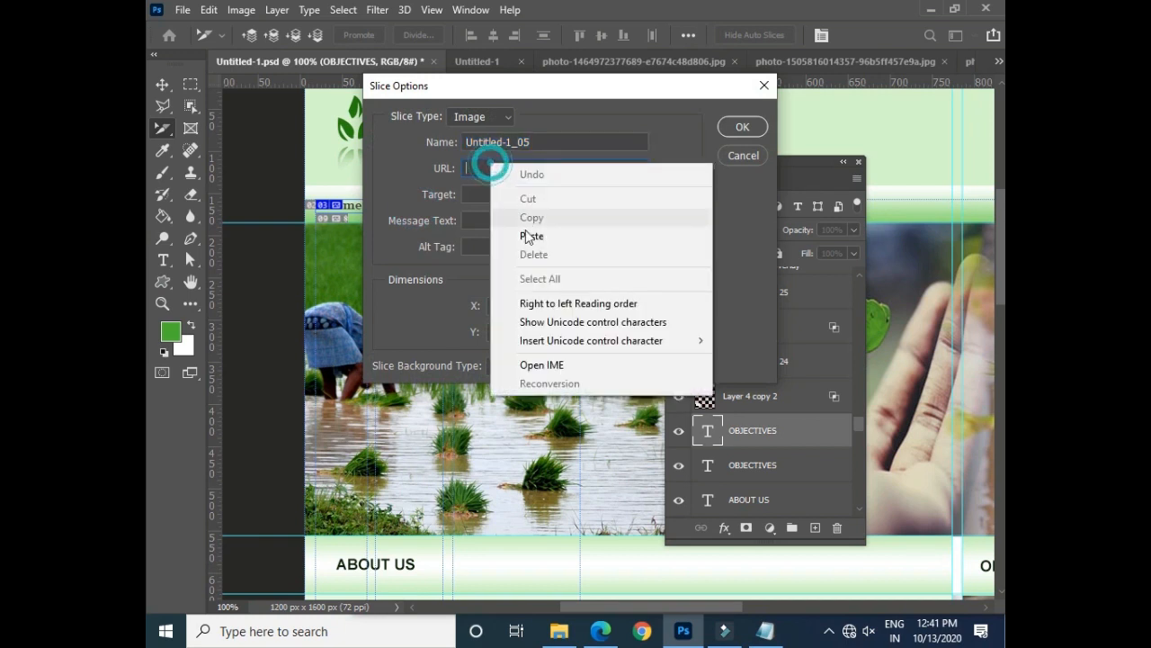
click(532, 236)
click(742, 126)
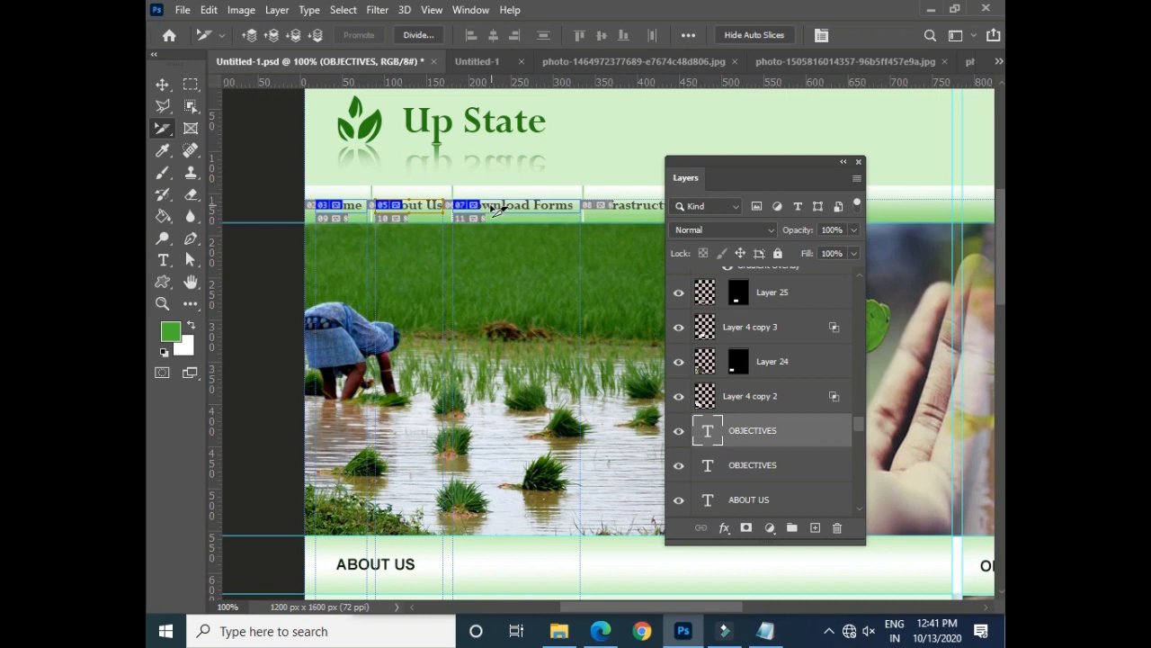
- Start a Save for Web (Legacy) export of the sliced page and set its file format to JPEG
click(183, 10)
mouse_move(310, 260)
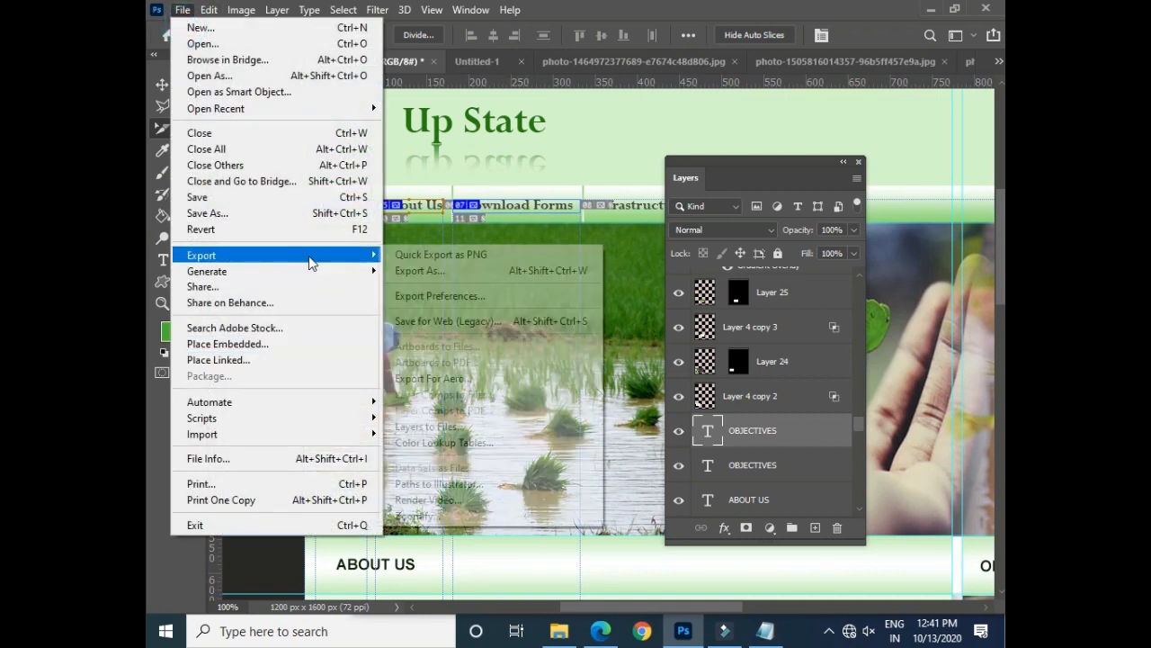
click(510, 322)
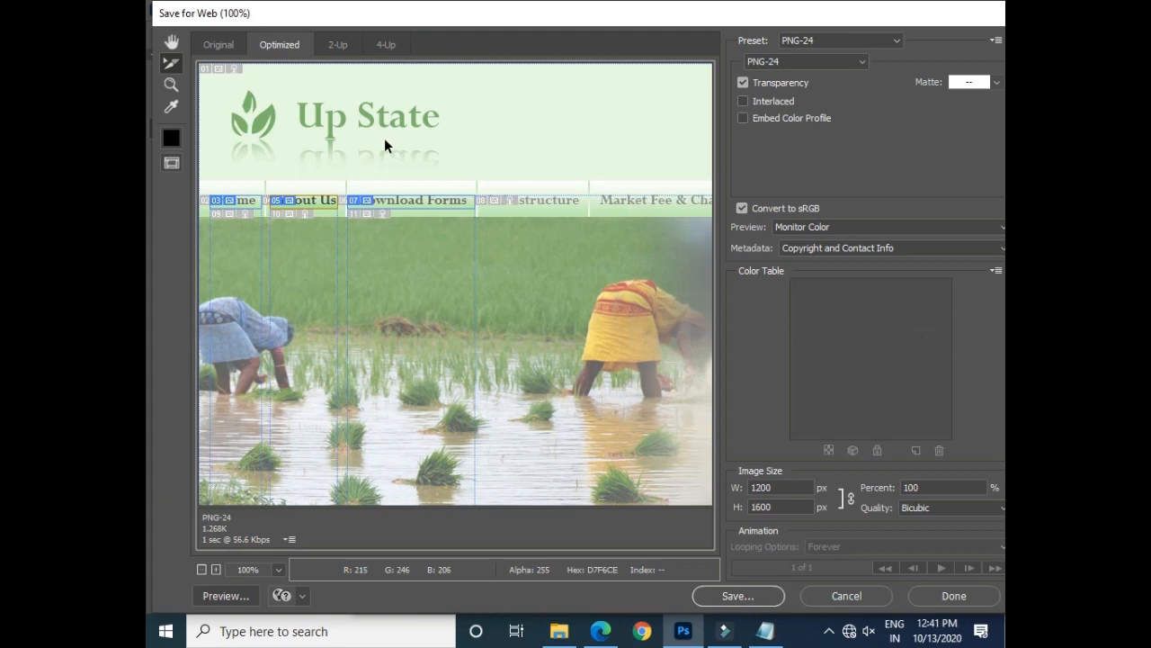
click(765, 62)
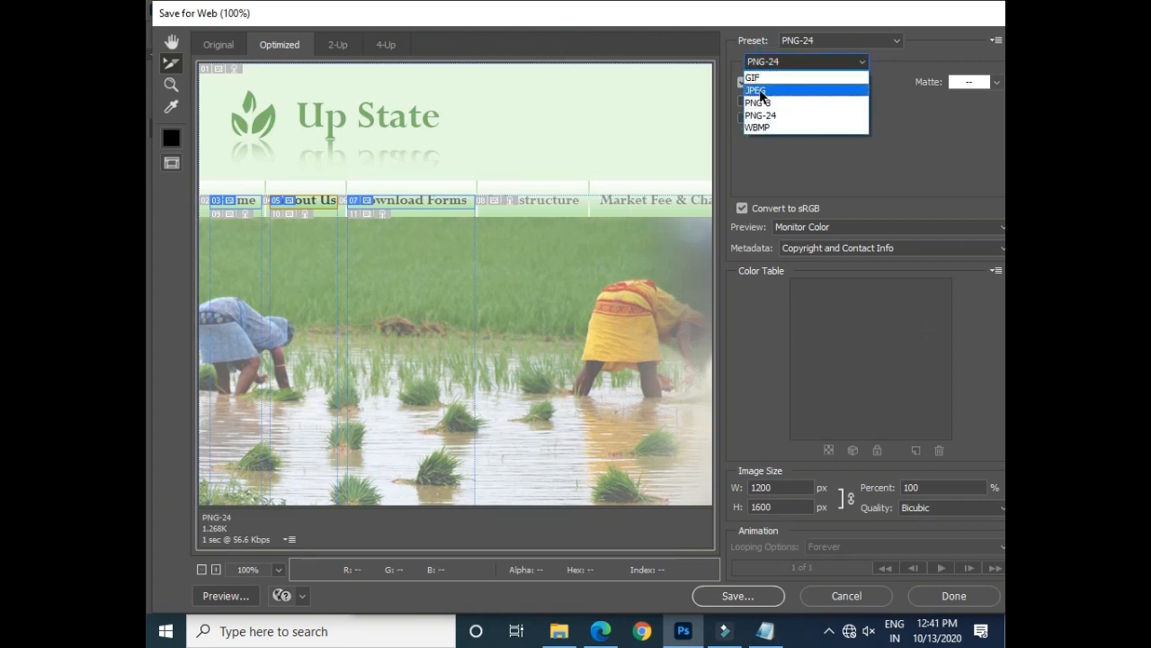
click(761, 83)
- Save all slices to the desktop as index.html in the HTML and Images format
click(737, 596)
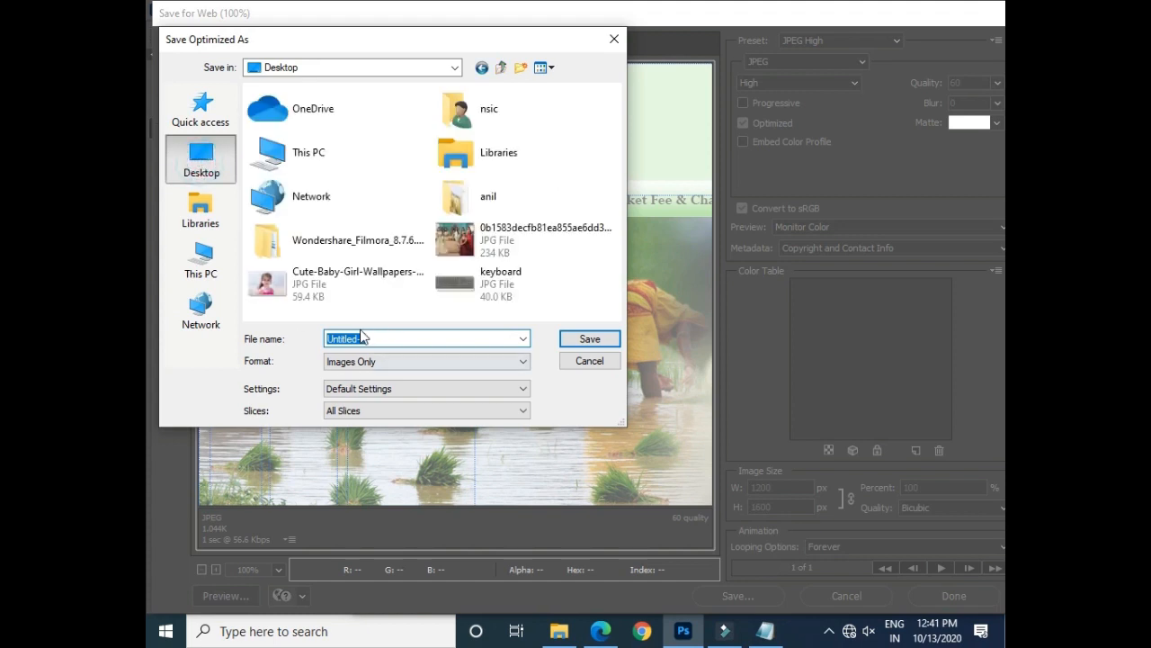
key(BackSpace)
click(380, 364)
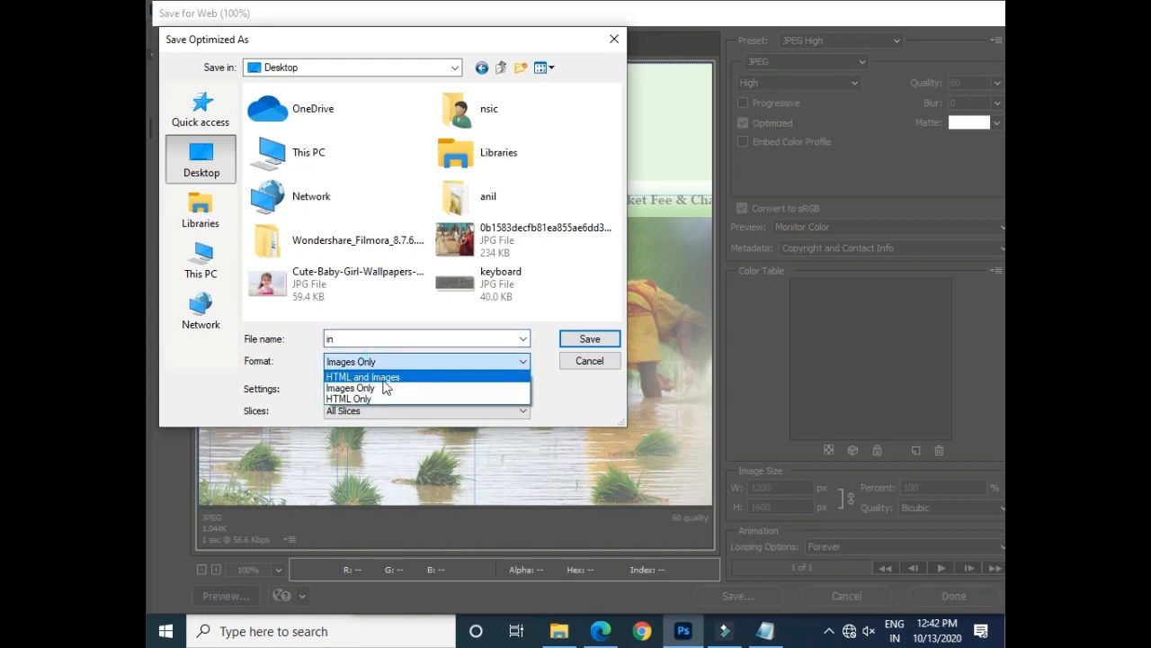
click(384, 378)
double_click(365, 337)
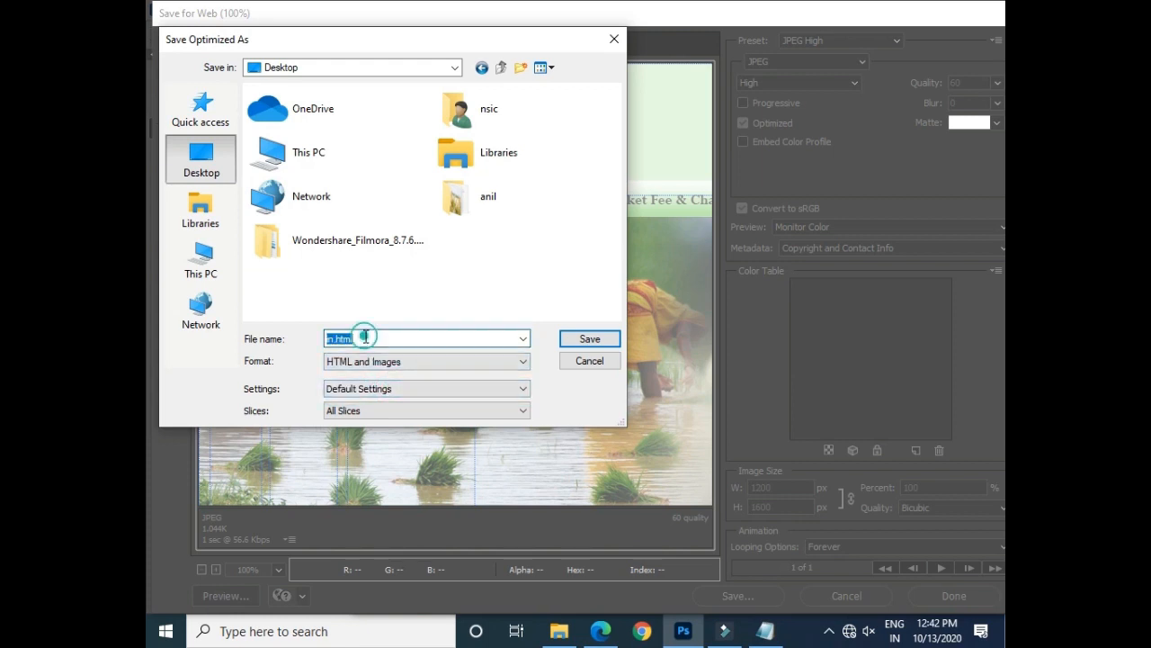
key(BackSpace)
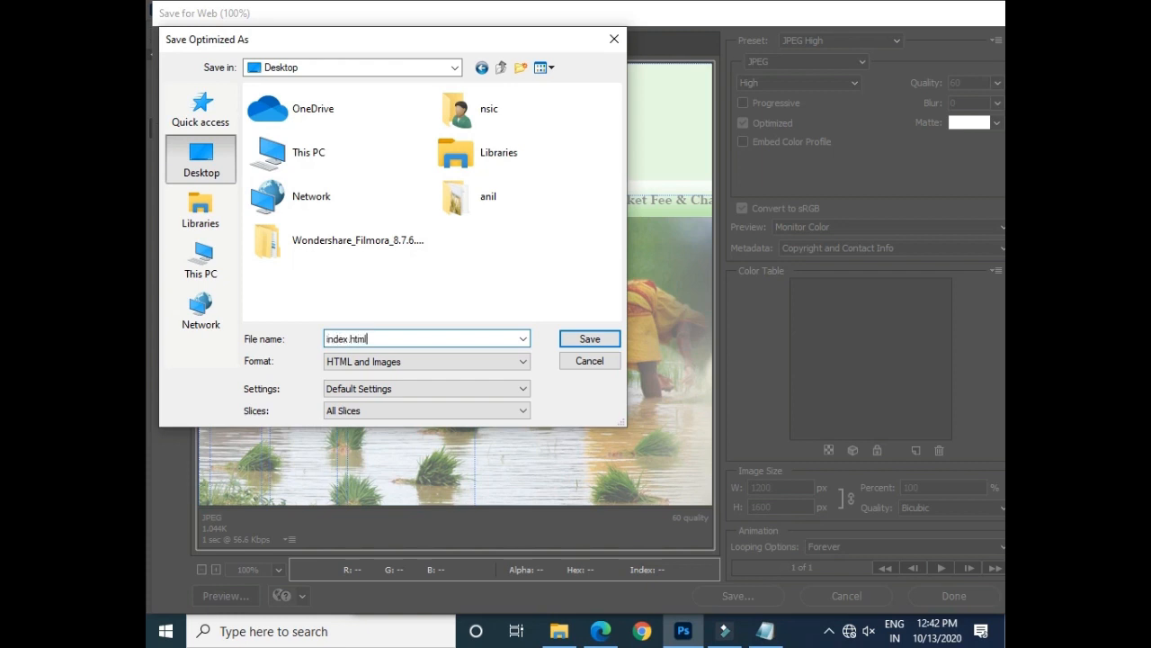
text(index.html)
key(Return)
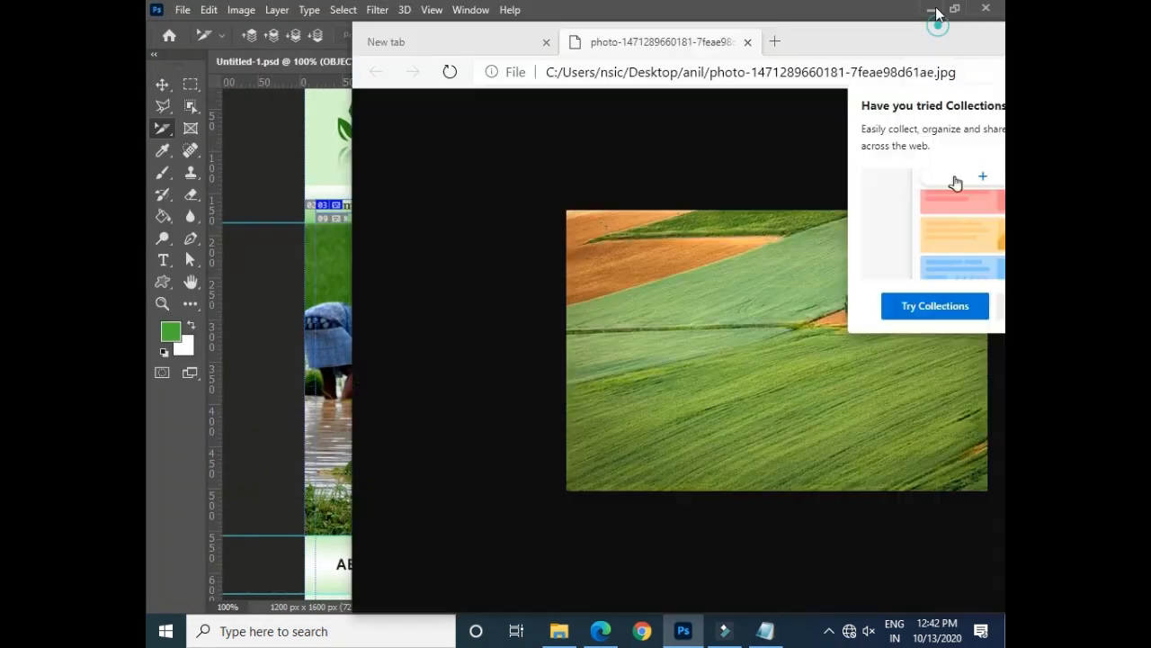
- Clear the Photoshop, Edge and File Explorer windows off the desktop and open the exported index file in Microsoft Edge
drag(953, 37, 783, 68)
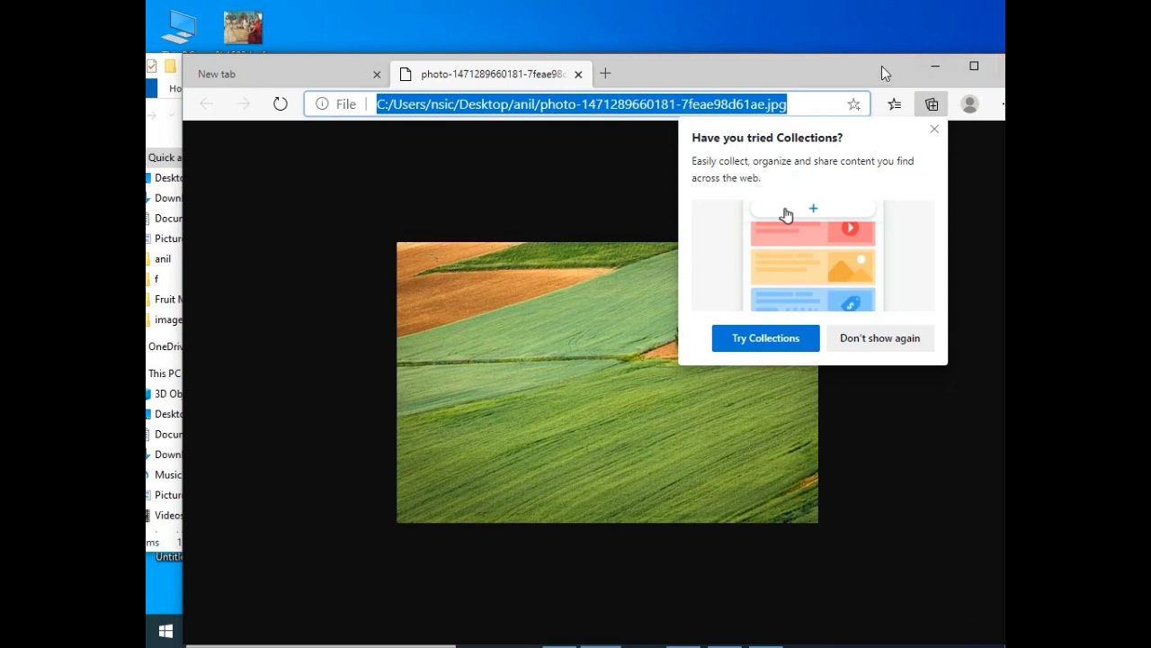
drag(882, 66, 784, 71)
click(903, 78)
click(753, 59)
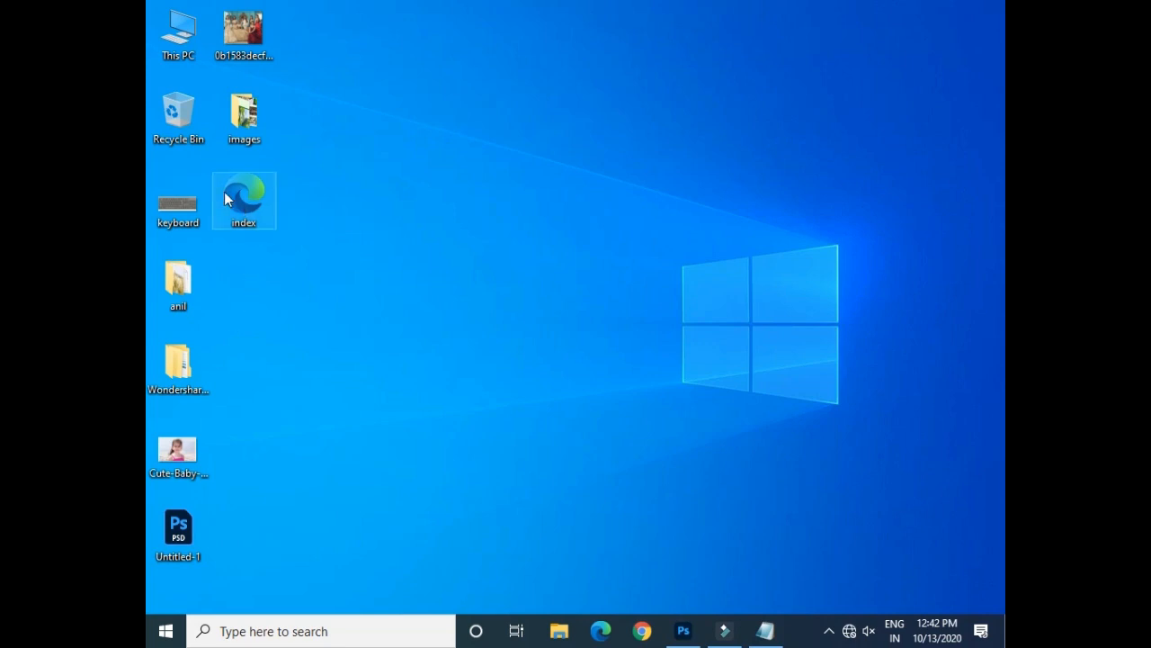
right_click(250, 174)
click(292, 187)
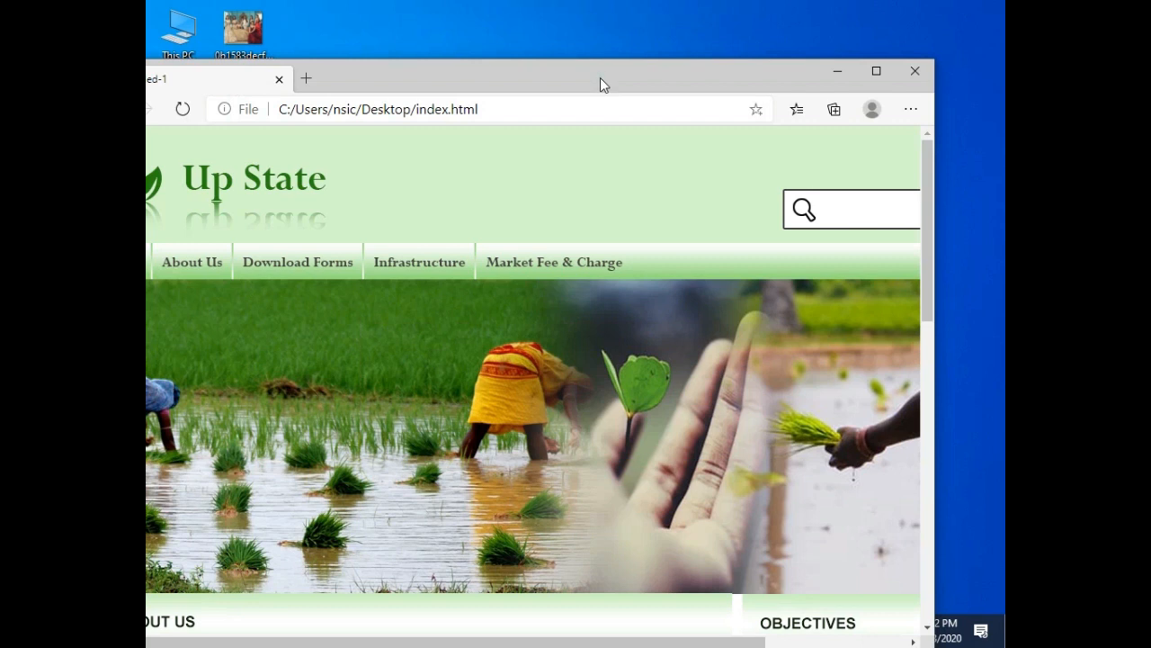
- Test the Home and About Us links in the exported page's navigation bar, going back to the page after each
double_click(600, 78)
key(ctrl+minus)
key(ctrl+minus)
key(ctrl+minus)
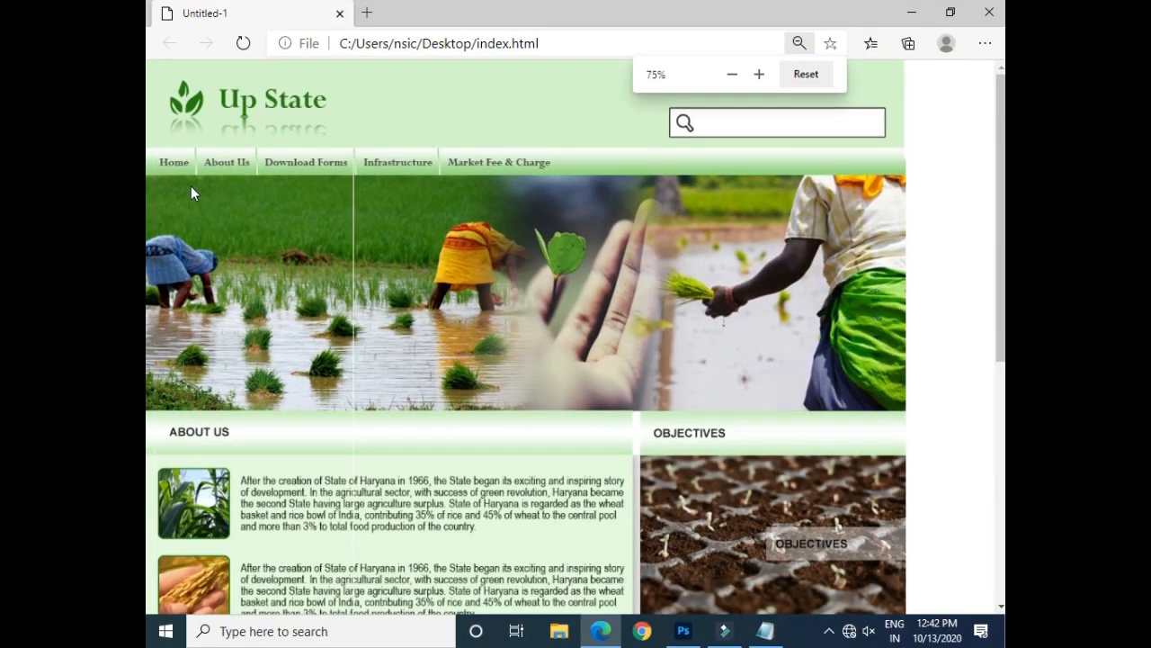
click(174, 166)
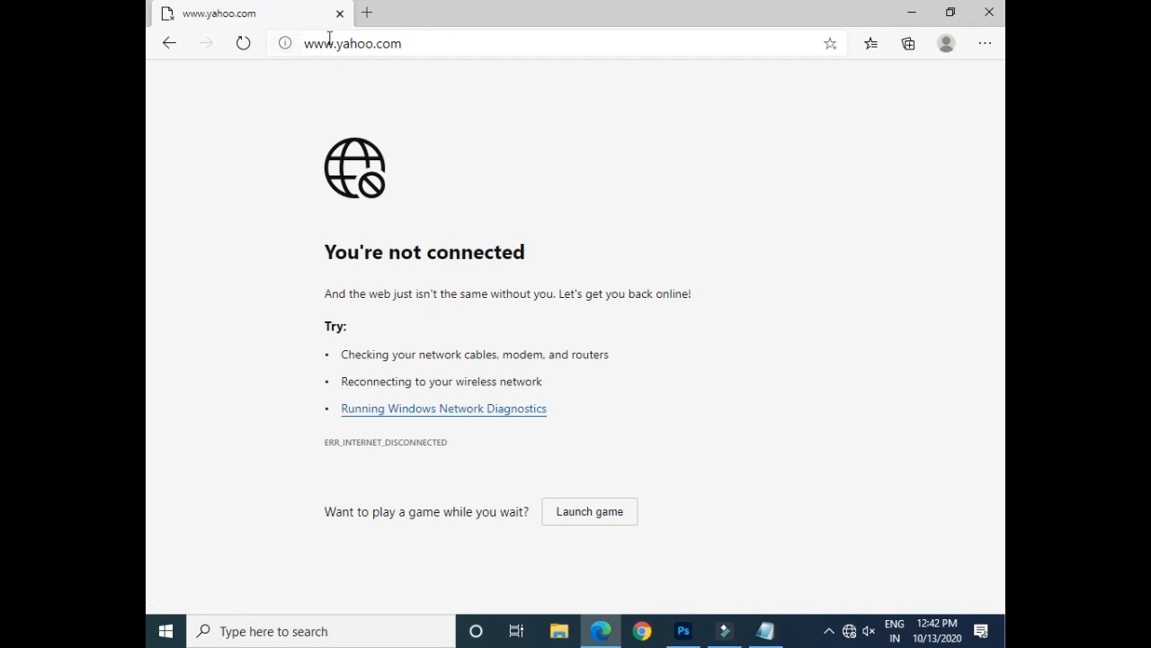
click(169, 43)
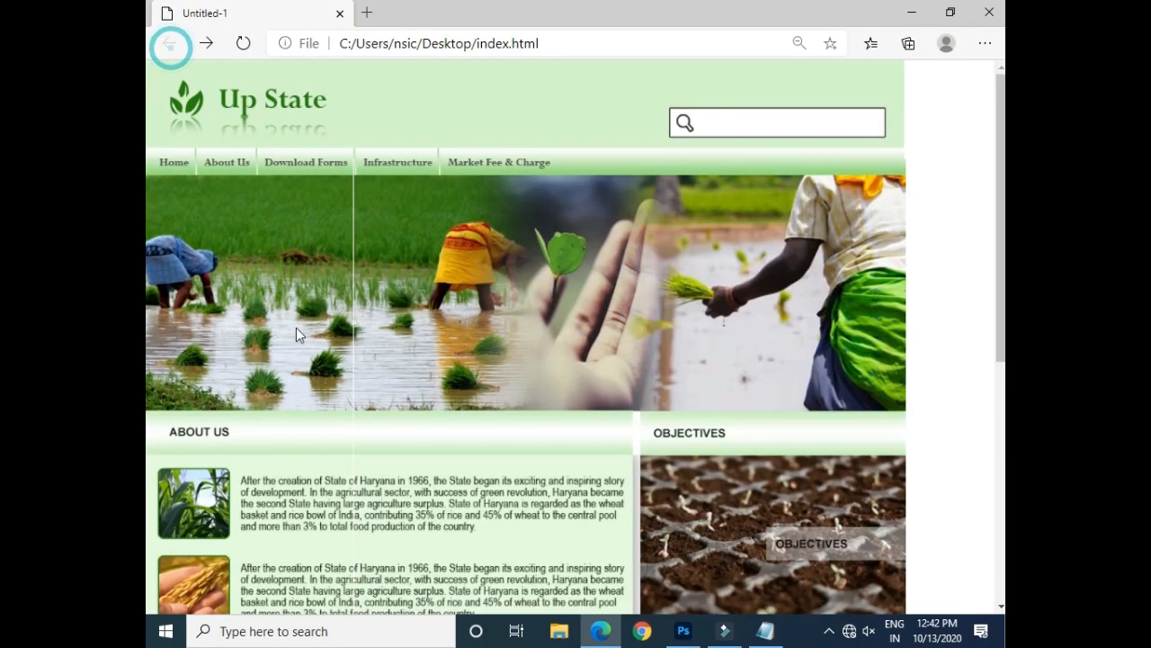
click(230, 169)
click(169, 43)
- Examine the exported page's layout from the header banner down to the footer and back up
key(ctrl+minus)
key(ctrl+plus)
key(ctrl+plus)
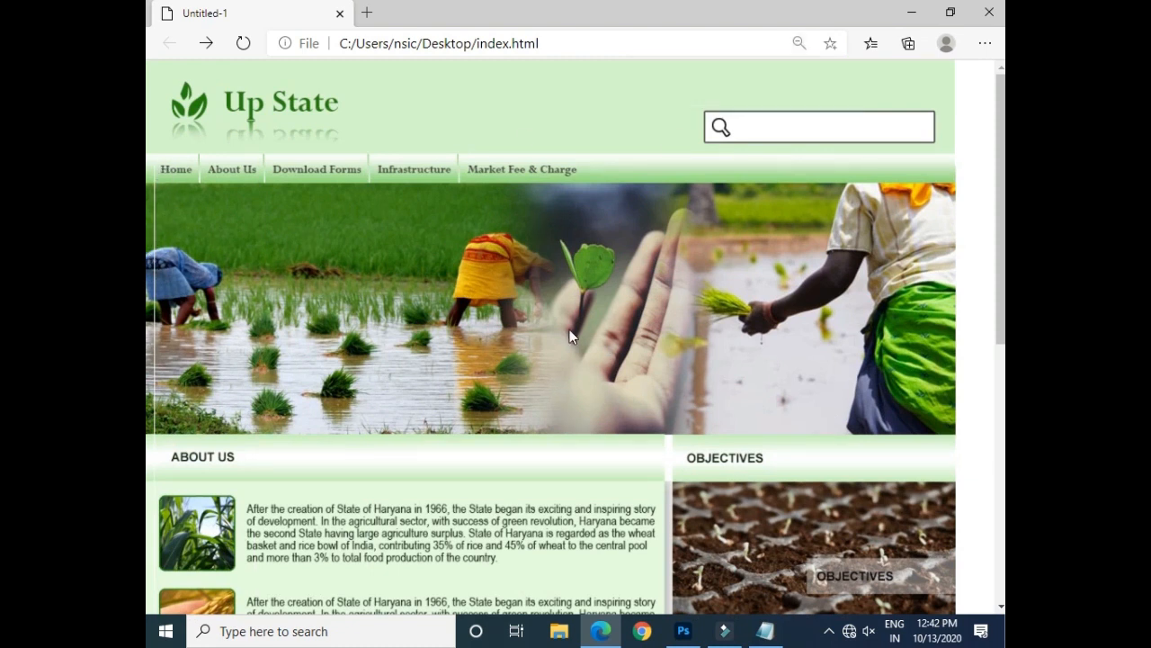
scroll(497, 321, down, 5)
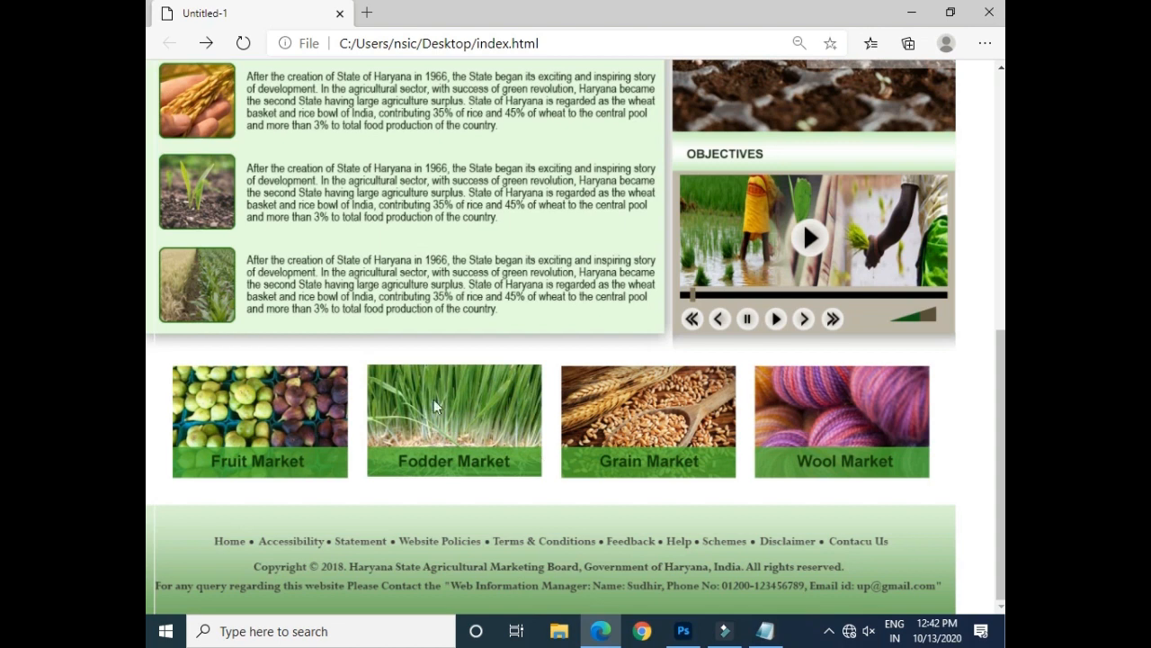
scroll(617, 395, up, 3)
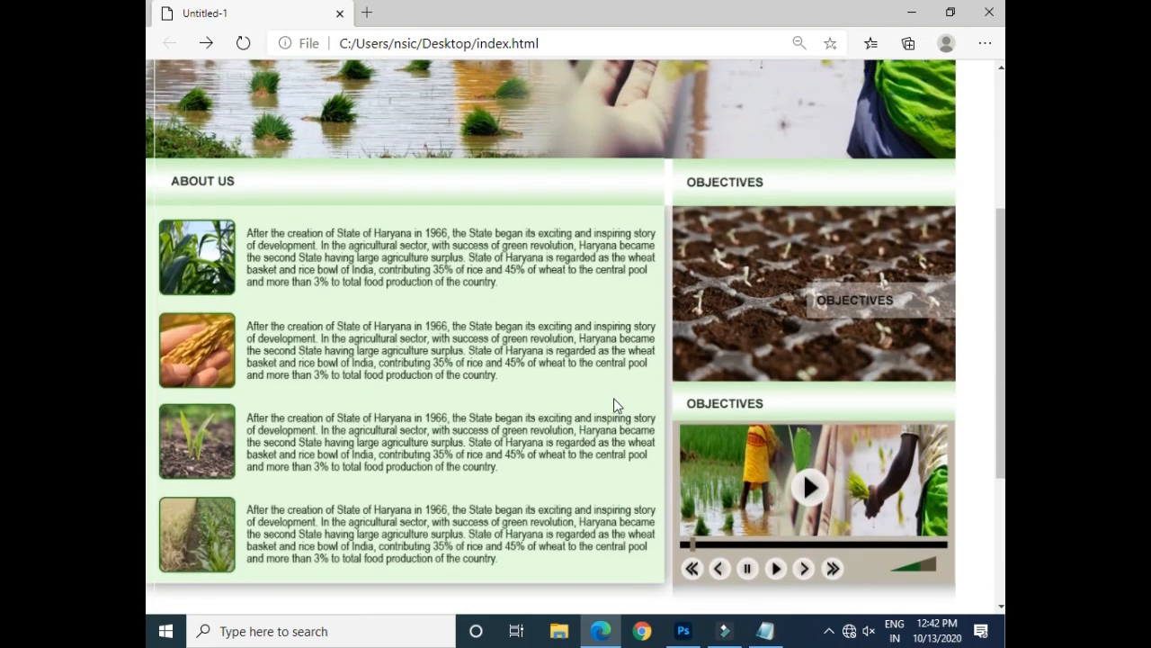
scroll(613, 398, up, 3)
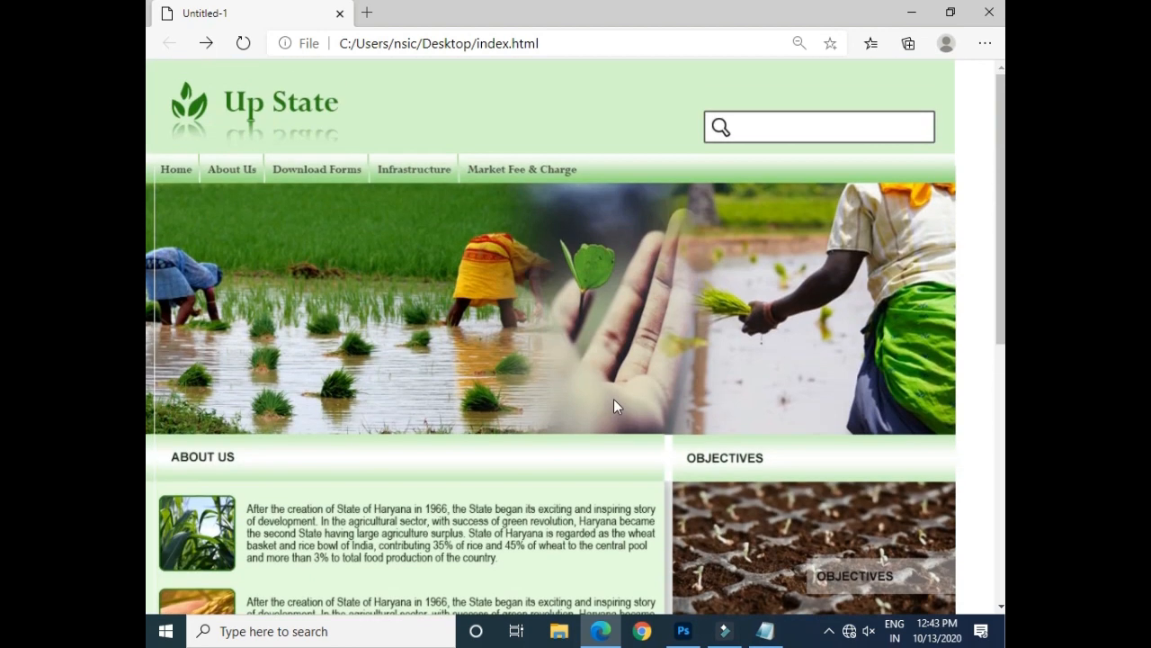